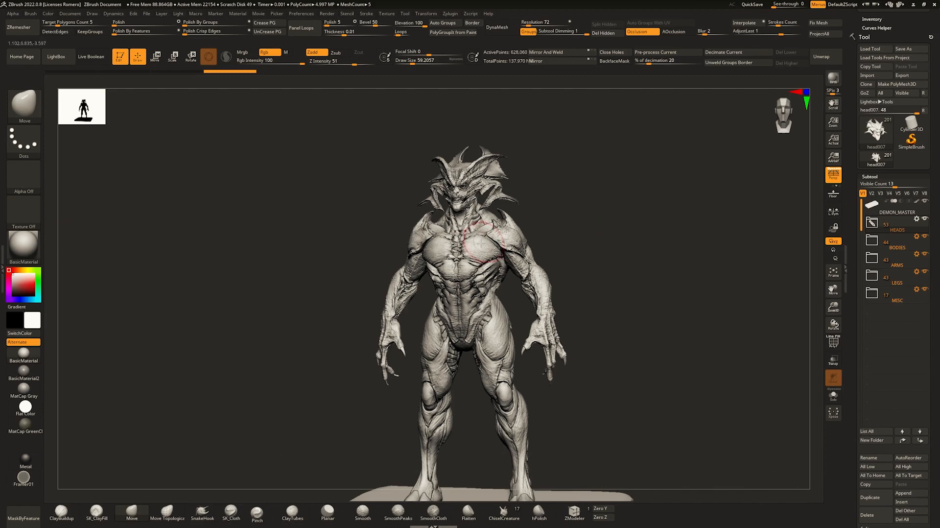
# Open the HEADS folder and step back through the head variants to head001.
pyautogui.moveTo(482, 243); pyautogui.dragTo(562, 202, button='right')
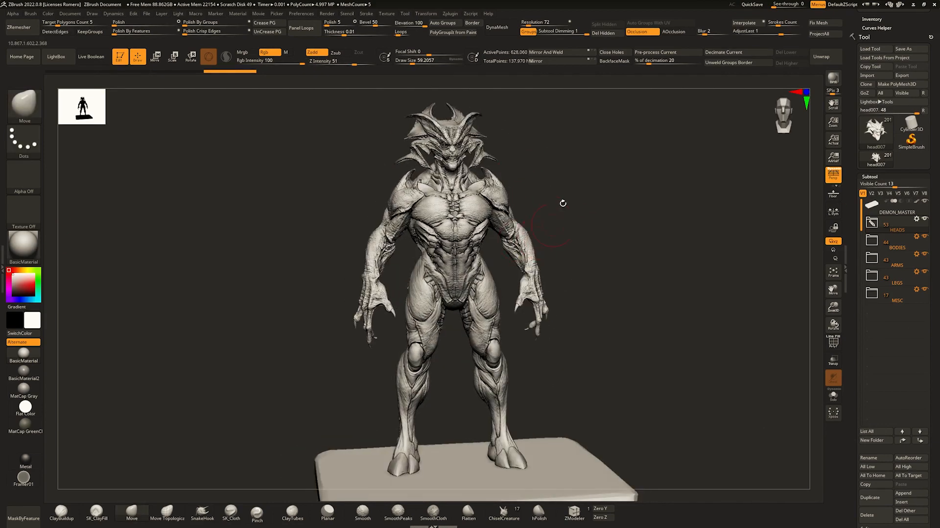
pyautogui.click(870, 223)
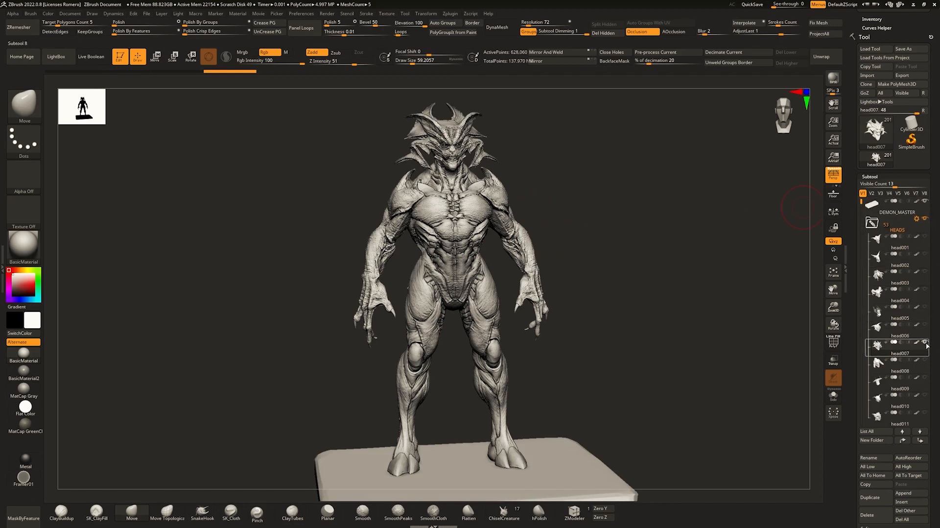
pyautogui.keyDown('ctrl'); pyautogui.moveTo(496, 199); pyautogui.dragTo(570, 207, button='right'); pyautogui.keyUp('ctrl')
pyautogui.press('Up')
pyautogui.press('Up')
pyautogui.press('Up')
pyautogui.press('Up')
pyautogui.press('Up')
pyautogui.press('Up')
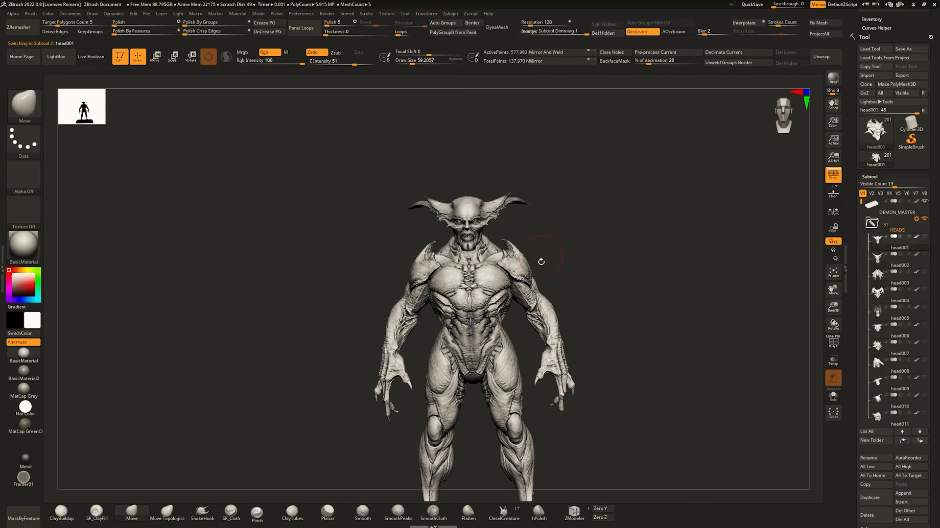
# Step forward through the head variants from head001 to head011, previewing each one on the demon body.
pyautogui.press('Down')
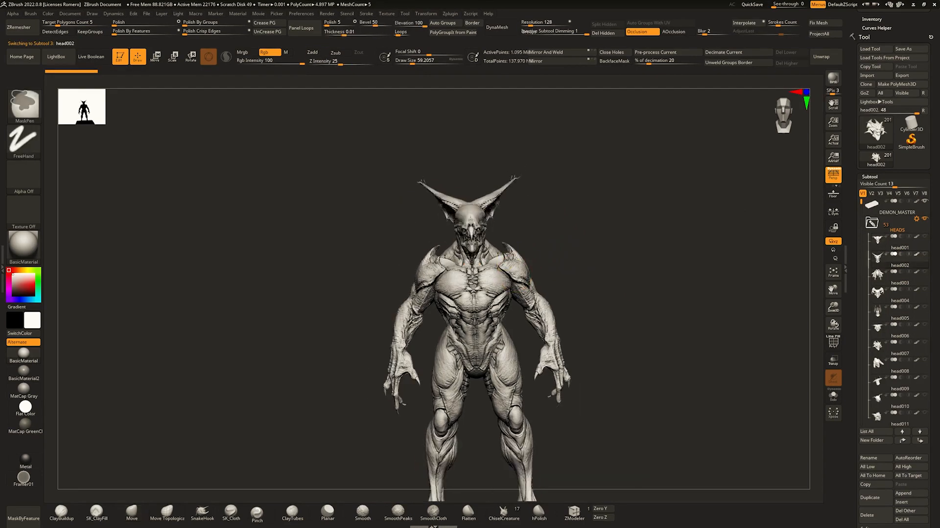
pyautogui.moveTo(505, 199); pyautogui.dragTo(511, 258, button='right')
pyautogui.press('Down')
pyautogui.moveTo(535, 191); pyautogui.dragTo(535, 218, button='right')
pyautogui.press('Down')
pyautogui.press('Down')
pyautogui.press('Down')
pyautogui.press('Down')
pyautogui.press('Down')
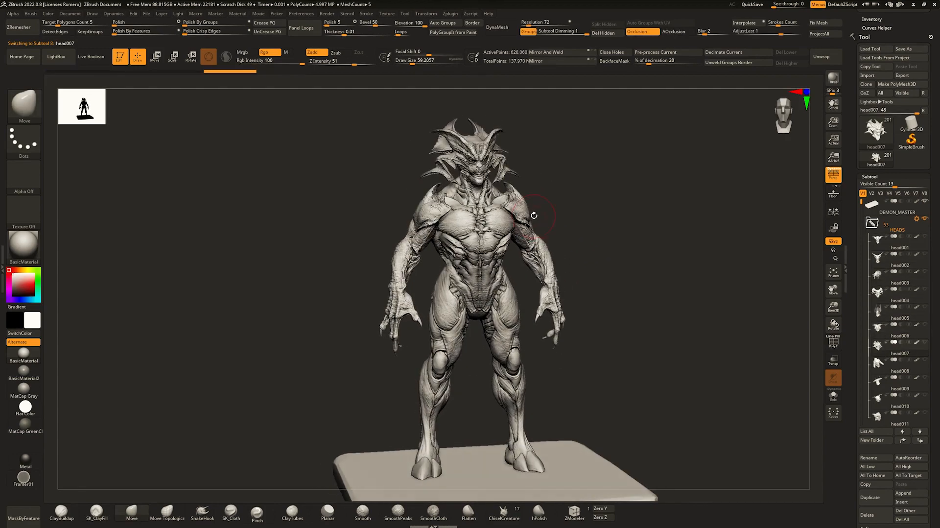
pyautogui.press('Down')
pyautogui.press('Down')
pyautogui.moveTo(538, 218); pyautogui.dragTo(586, 213, button='right')
pyautogui.press('Down')
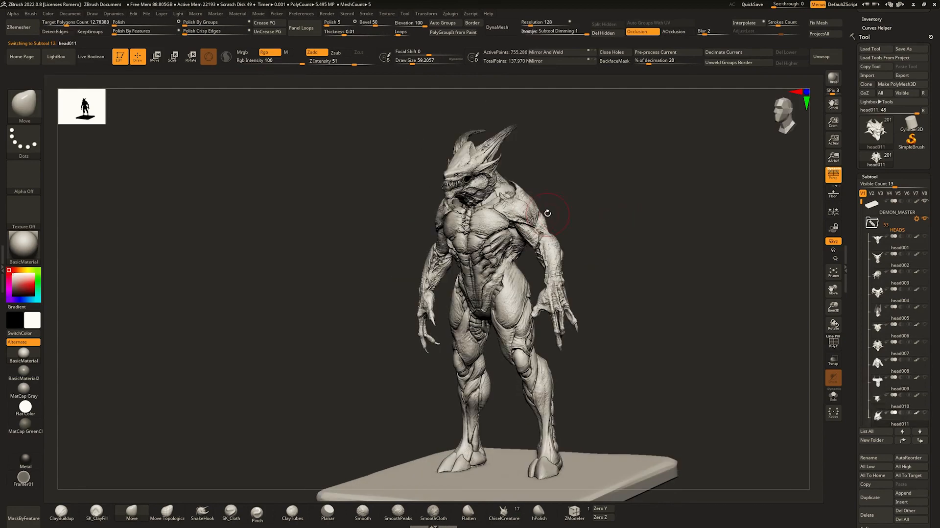
# Choose head051 from the subtool overview and frame it in side view with the Move gizmo.
pyautogui.press('n')
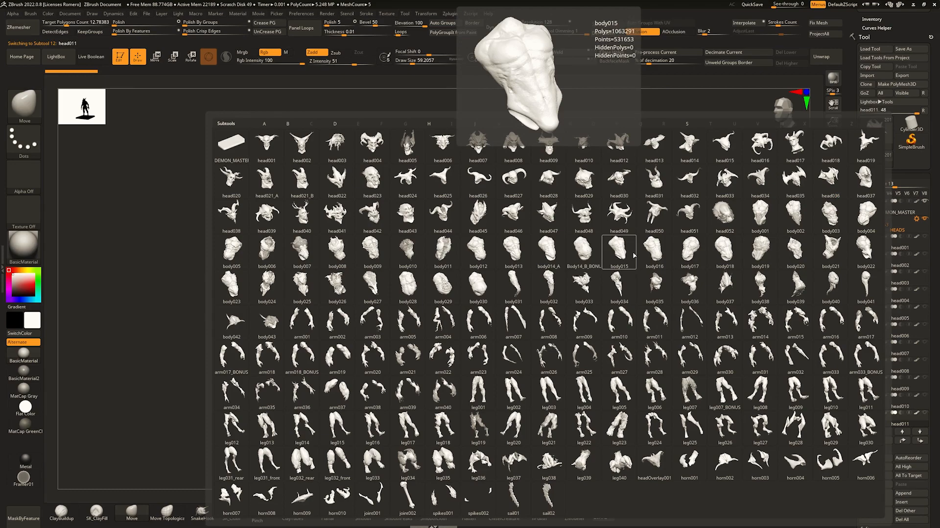
pyautogui.click(690, 216)
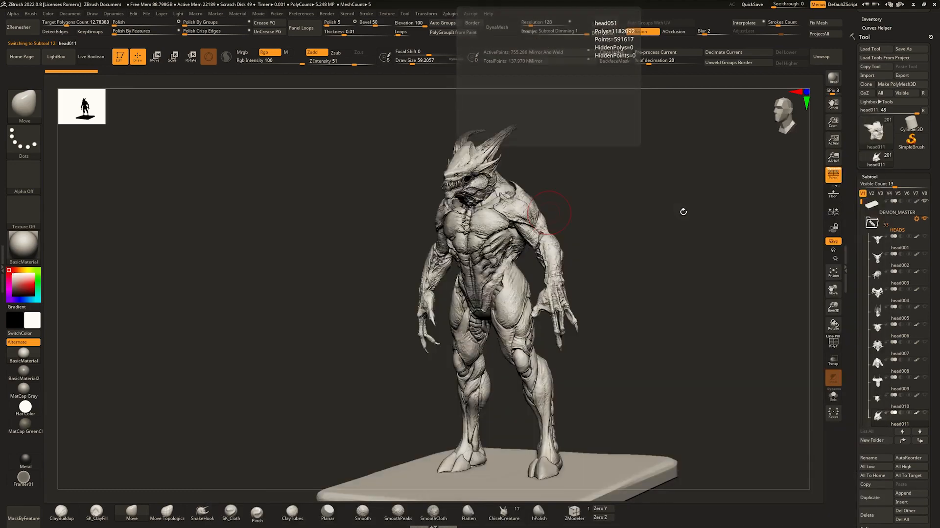
pyautogui.press('f')
pyautogui.keyDown('ctrl'); pyautogui.moveTo(596, 216); pyautogui.dragTo(479, 243, button='right'); pyautogui.keyUp('ctrl')
pyautogui.press('w')
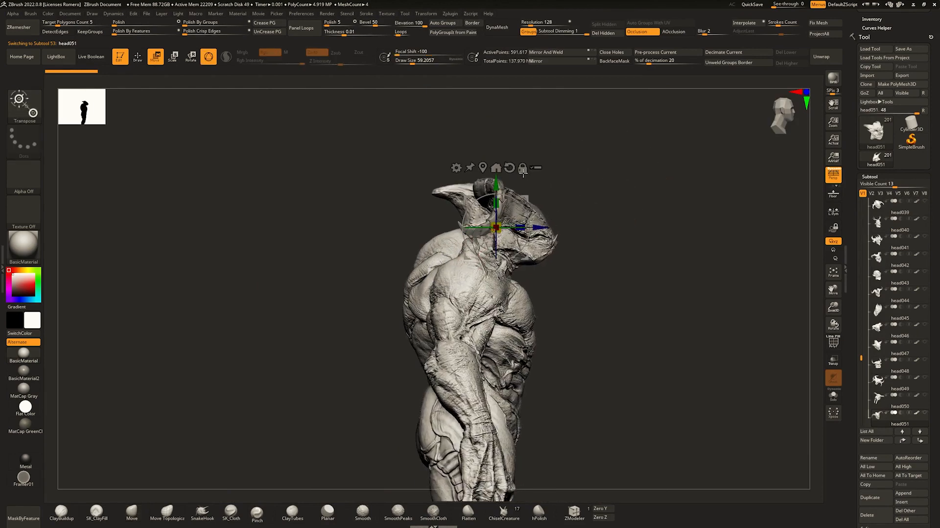
# Adjust the placement of head051 on the neck with the transform gizmo, checking it from the side and front.
pyautogui.press('q')
pyautogui.moveTo(578, 193)
pyautogui.mouseDown(button='right')
pyautogui.moveTo(527, 218)
pyautogui.moveTo(562, 176)
pyautogui.moveTo(553, 147)
pyautogui.moveTo(570, 141)
pyautogui.moveTo(550, 152)
pyautogui.mouseUp(button='right')
pyautogui.press('r')
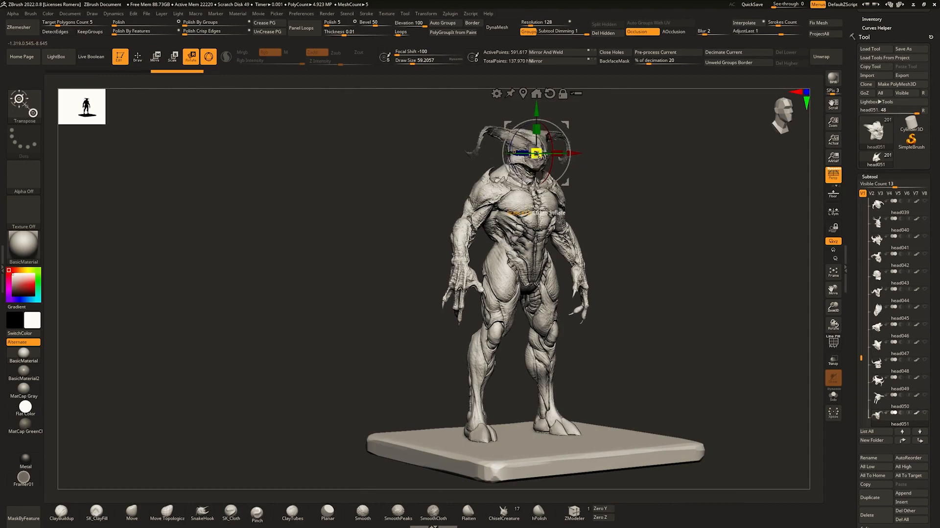
pyautogui.moveTo(541, 157)
pyautogui.mouseDown(button='right')
pyautogui.moveTo(514, 155)
pyautogui.moveTo(527, 153)
pyautogui.mouseUp(button='right')
pyautogui.keyDown('ctrl'); pyautogui.moveTo(528, 153); pyautogui.dragTo(594, 158, button='right'); pyautogui.keyUp('ctrl')
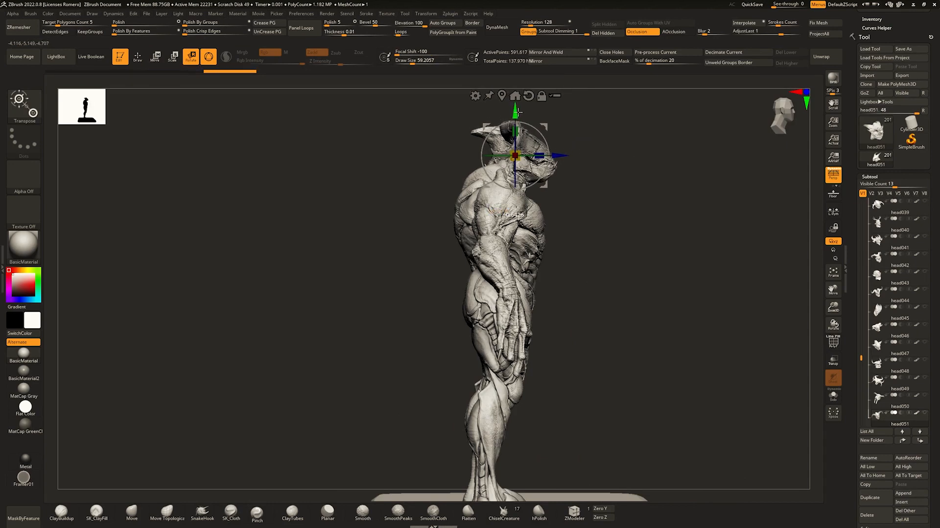
pyautogui.press('q')
pyautogui.moveTo(631, 132)
pyautogui.mouseDown(button='right')
pyautogui.moveTo(597, 151)
pyautogui.moveTo(605, 162)
pyautogui.moveTo(580, 160)
pyautogui.moveTo(568, 211)
pyautogui.mouseUp(button='right')
pyautogui.moveTo(567, 211)
pyautogui.mouseDown(button='right')
pyautogui.moveTo(569, 182)
pyautogui.moveTo(558, 223)
pyautogui.moveTo(571, 214)
pyautogui.moveTo(569, 222)
pyautogui.mouseUp(button='right')
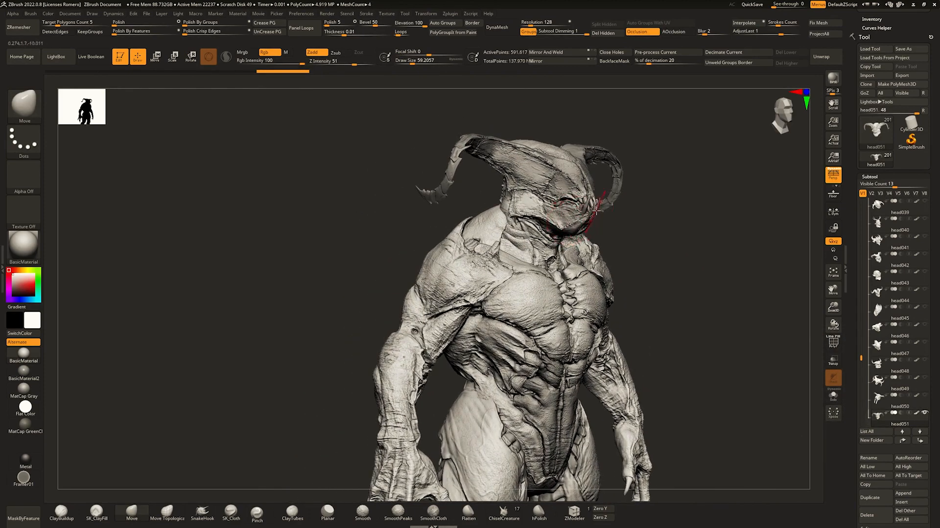
# Keep head051 visible and preview heads head049 back to head045 overlapping it.
pyautogui.moveTo(939, 332); pyautogui.dragTo(936, 280)
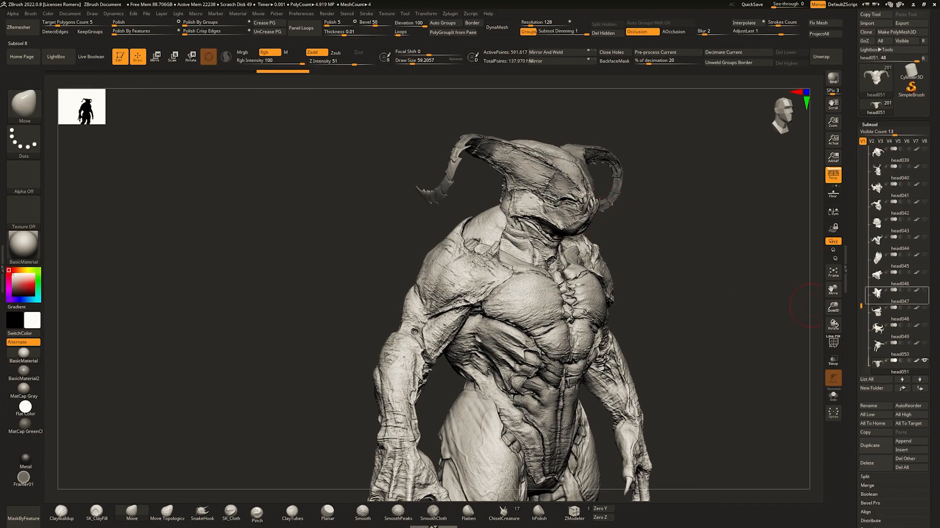
pyautogui.moveTo(639, 245)
pyautogui.mouseDown(button='right')
pyautogui.moveTo(613, 243)
pyautogui.moveTo(605, 219)
pyautogui.moveTo(568, 257)
pyautogui.moveTo(583, 242)
pyautogui.moveTo(559, 241)
pyautogui.mouseUp(button='right')
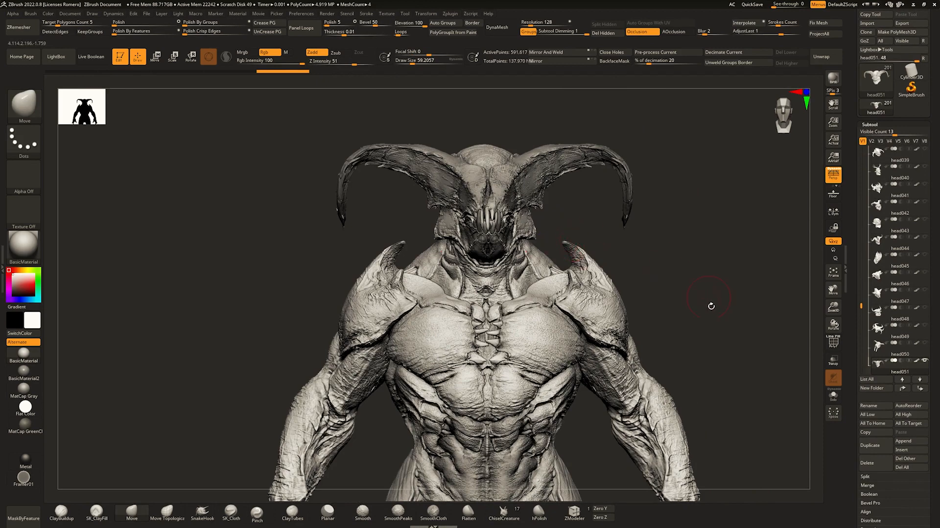
pyautogui.keyDown('alt'); pyautogui.click(604, 303); pyautogui.keyUp('alt')
pyautogui.keyDown('alt'); pyautogui.click(516, 217); pyautogui.keyUp('alt')
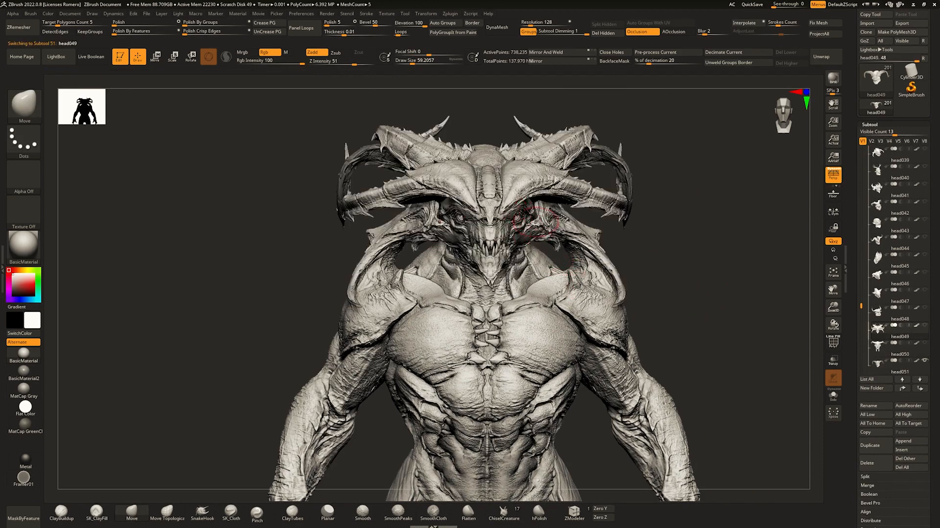
pyautogui.press('Up')
pyautogui.moveTo(587, 239); pyautogui.dragTo(593, 244, button='right')
pyautogui.press('Up')
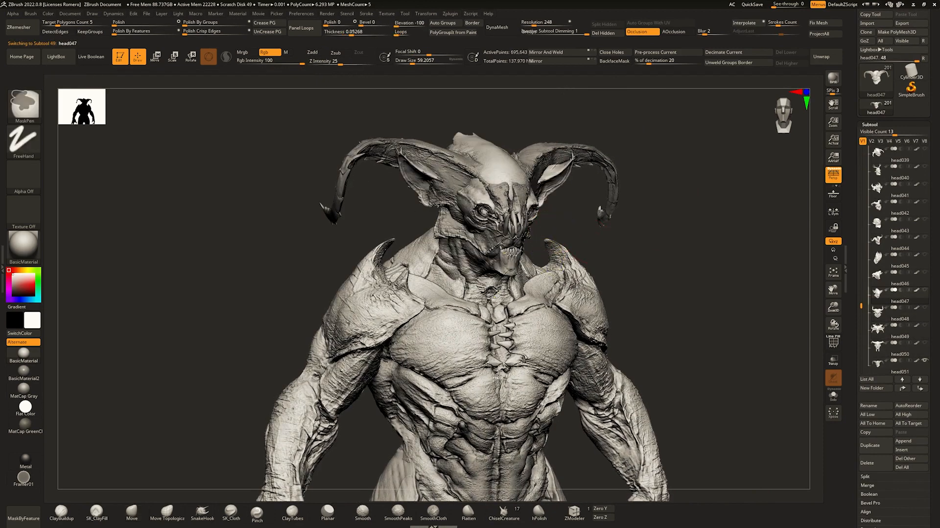
pyautogui.press('Up')
pyautogui.keyDown('ctrl'); pyautogui.moveTo(538, 235); pyautogui.dragTo(553, 252, button='right'); pyautogui.keyUp('ctrl')
pyautogui.press('Up')
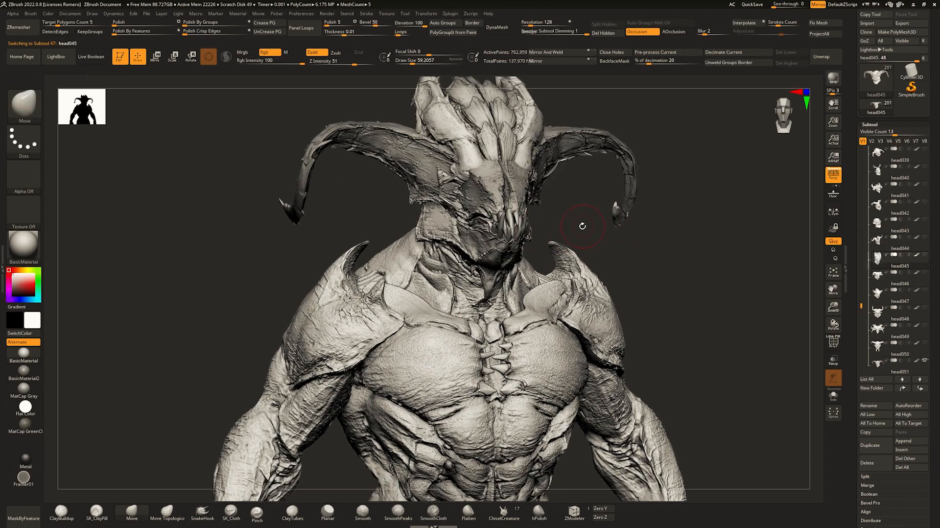
pyautogui.press('Up')
pyautogui.moveTo(581, 223); pyautogui.dragTo(550, 230, button='right')
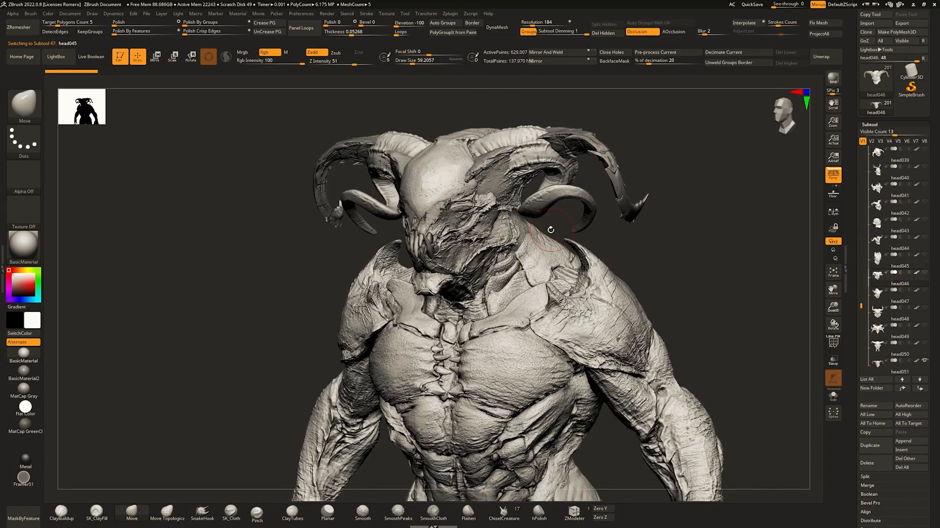
# Continue back through the head variants to head035, comparing each one combined with head051.
pyautogui.press('Up')
pyautogui.press('Up')
pyautogui.press('Up')
pyautogui.press('Up')
pyautogui.press('Up')
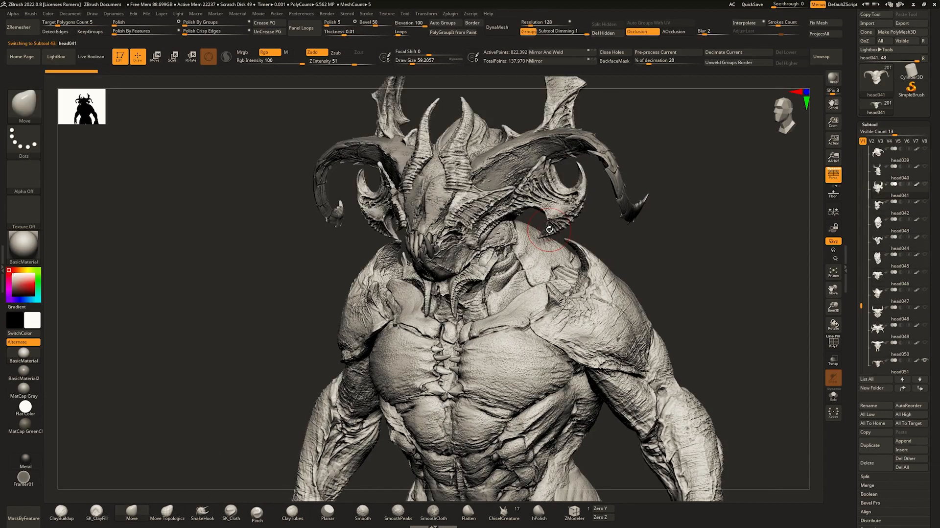
pyautogui.press('Up')
pyautogui.press('Up')
pyautogui.press('Up')
pyautogui.press('Up')
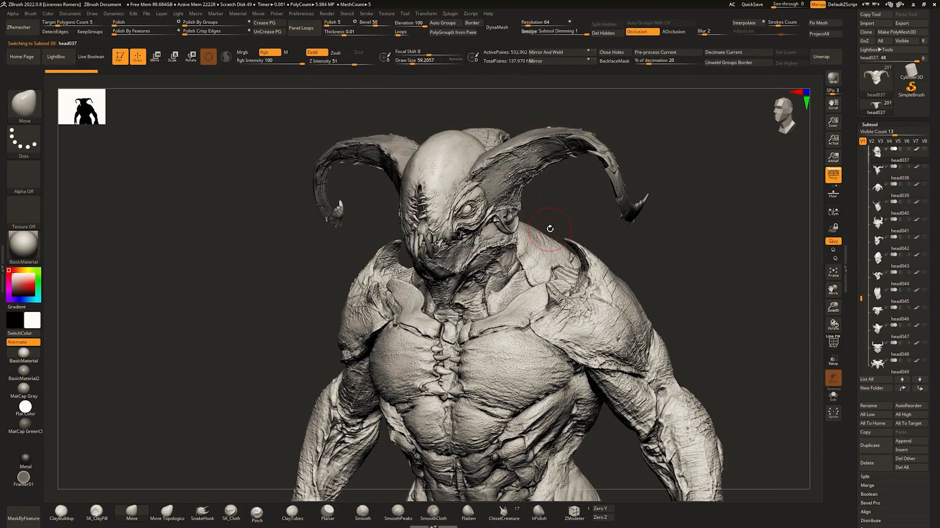
pyautogui.moveTo(549, 230)
pyautogui.mouseDown(button='right')
pyautogui.moveTo(514, 226)
pyautogui.moveTo(565, 208)
pyautogui.mouseUp(button='right')
pyautogui.press('Up')
pyautogui.press('Up')
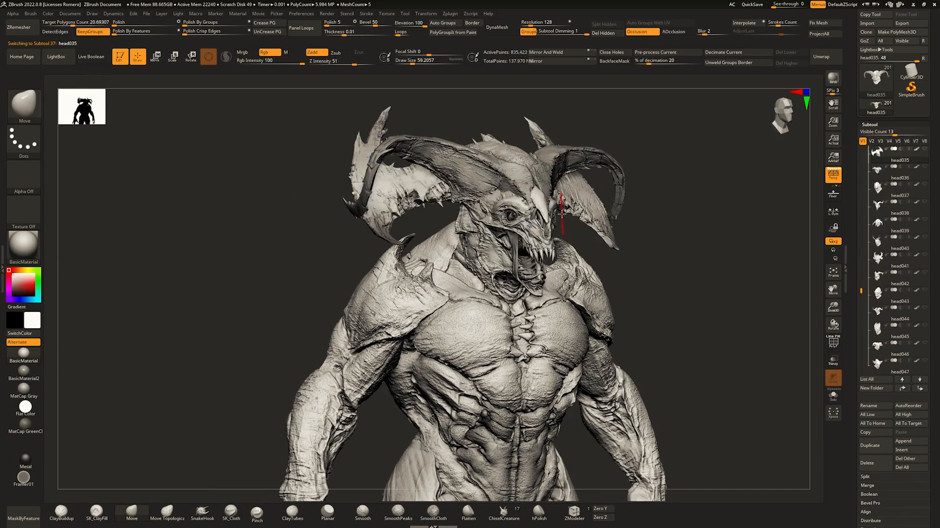
# Browse the remaining overlapping head variants from head034 back to head022.
pyautogui.press('Up')
pyautogui.press('Up')
pyautogui.press('Up')
pyautogui.press('Up')
pyautogui.press('Up')
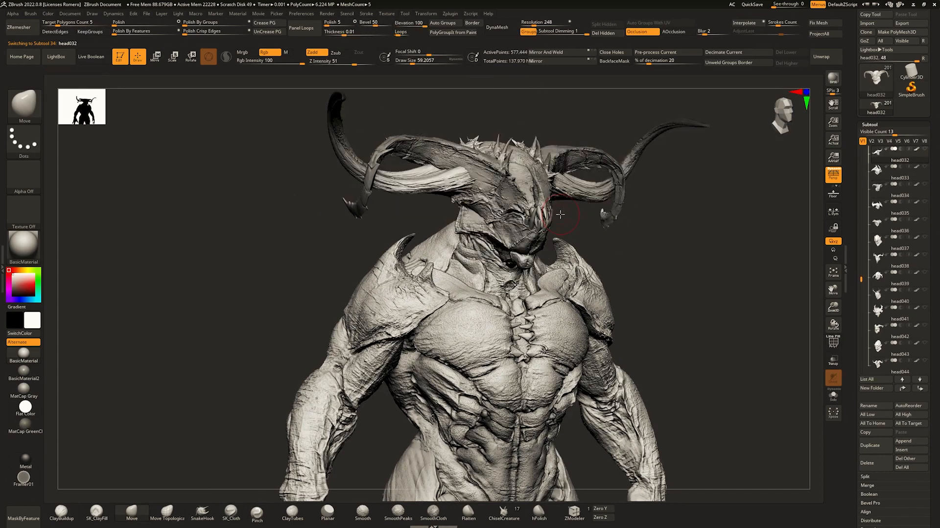
pyautogui.press('Up')
pyautogui.press('Up')
pyautogui.press('Up')
pyautogui.press('Up')
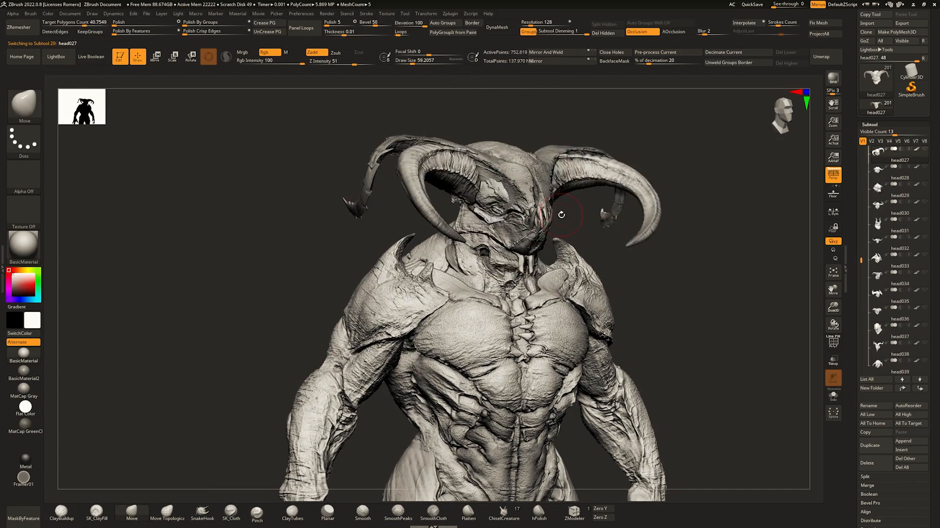
pyautogui.press('Up')
pyautogui.press('Up')
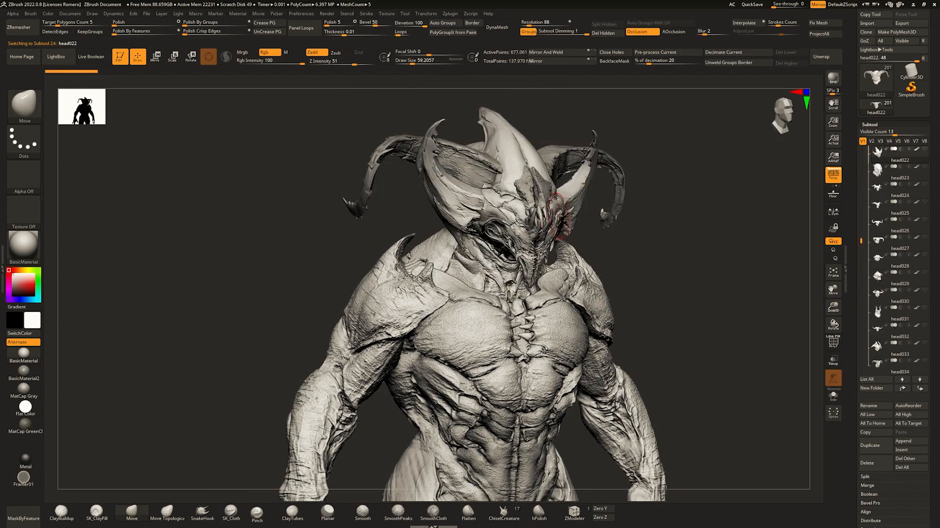
# Choose head047 from the subtool overview and place the Move gizmo on it in front view.
pyautogui.press('n')
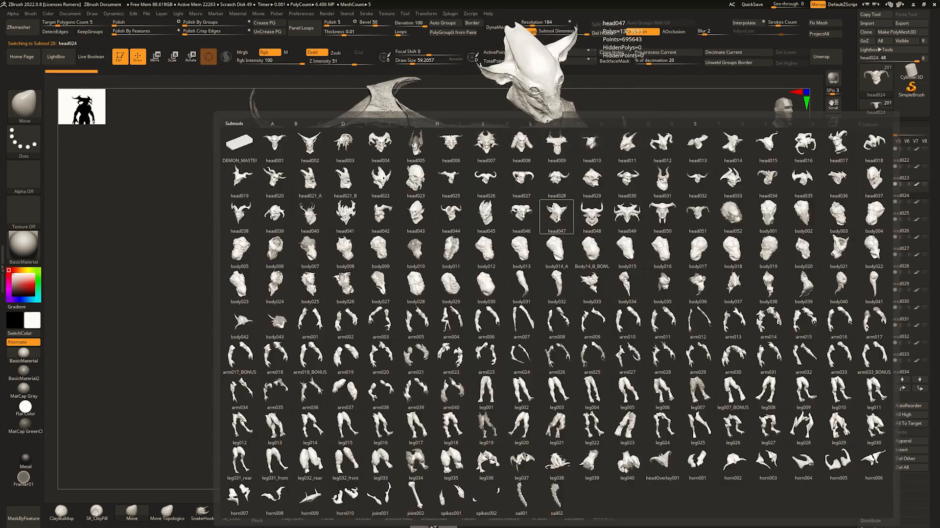
pyautogui.click(559, 222)
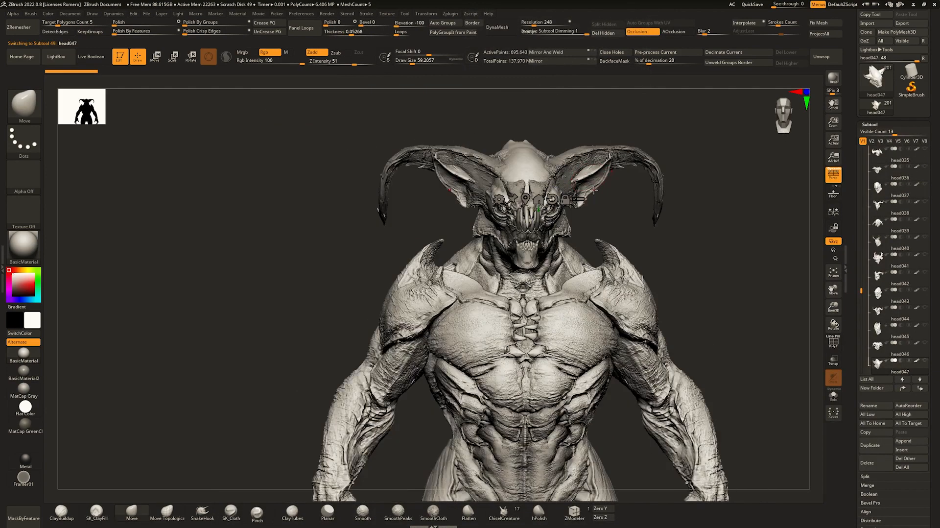
pyautogui.press('w')
pyautogui.keyDown('shift'); pyautogui.moveTo(591, 181); pyautogui.dragTo(528, 217, button='right'); pyautogui.keyUp('shift')
pyautogui.moveTo(529, 217)
pyautogui.keyDown('shift'); pyautogui.mouseDown(button='right')
pyautogui.moveTo(567, 229)
pyautogui.moveTo(583, 215)
pyautogui.moveTo(600, 224)
pyautogui.moveTo(580, 231)
pyautogui.mouseUp(button='right'); pyautogui.keyUp('shift')
pyautogui.press('q')
pyautogui.press('w')
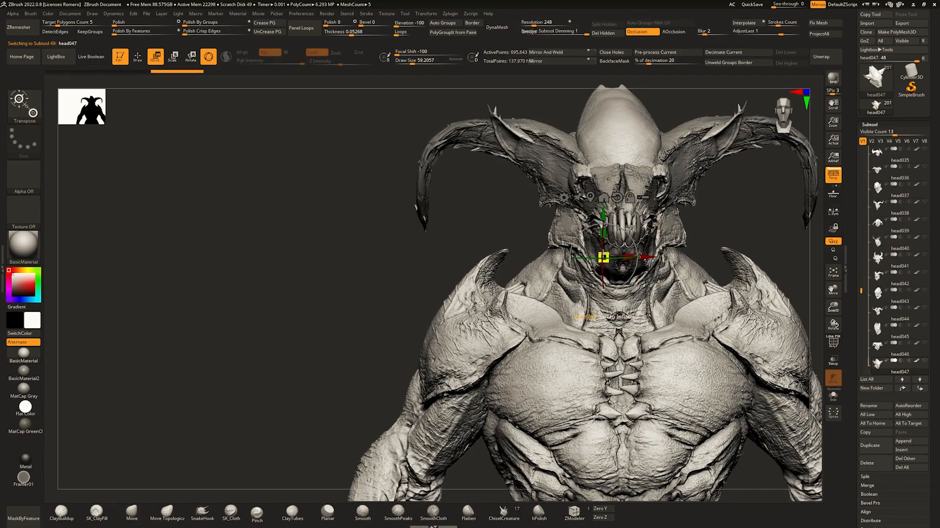
# Move head047 so its skull and ears merge with the horns and face of head051.
pyautogui.moveTo(645, 254); pyautogui.dragTo(636, 255)
pyautogui.moveTo(636, 254)
pyautogui.keyDown('ctrl'); pyautogui.mouseDown(button='right')
pyautogui.moveTo(644, 210)
pyautogui.moveTo(601, 213)
pyautogui.moveTo(642, 212)
pyautogui.moveTo(642, 235)
pyautogui.mouseUp(button='right'); pyautogui.keyUp('ctrl')
pyautogui.press('q')
pyautogui.keyDown('alt'); pyautogui.moveTo(642, 235); pyautogui.dragTo(695, 216, button='right'); pyautogui.keyUp('alt')
pyautogui.moveTo(695, 215); pyautogui.dragTo(593, 208, button='right')
pyautogui.press('w')
pyautogui.moveTo(593, 213); pyautogui.dragTo(593, 223)
pyautogui.press('q')
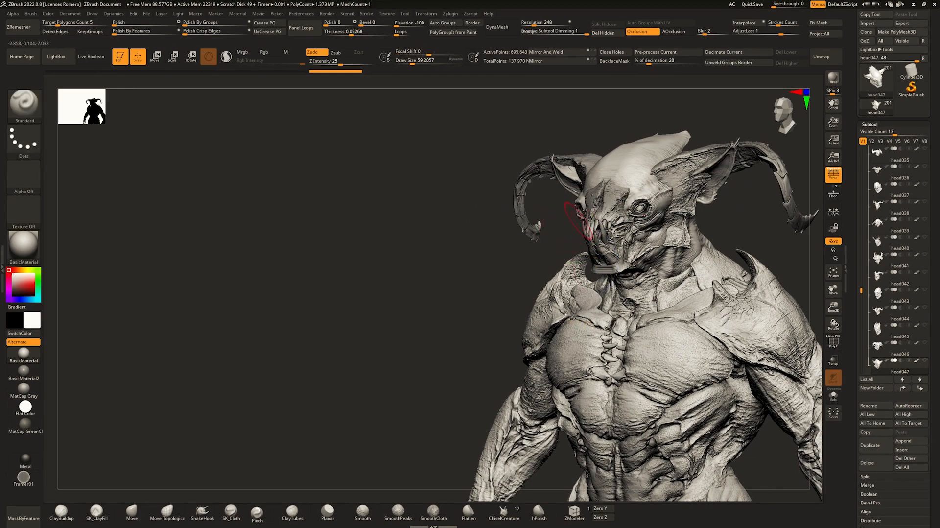
# Examine the blend of head047 and head051 from three-quarter and side angles.
pyautogui.keyDown('alt'); pyautogui.moveTo(589, 218); pyautogui.dragTo(465, 276, button='right'); pyautogui.keyUp('alt')
pyautogui.moveTo(465, 277)
pyautogui.mouseDown(button='right')
pyautogui.moveTo(480, 281)
pyautogui.moveTo(609, 220)
pyautogui.moveTo(623, 195)
pyautogui.moveTo(586, 205)
pyautogui.moveTo(553, 240)
pyautogui.moveTo(511, 215)
pyautogui.moveTo(526, 191)
pyautogui.moveTo(561, 210)
pyautogui.mouseUp(button='right')
pyautogui.hotkey('shift', 's')
pyautogui.hotkey('ctrl', 's')
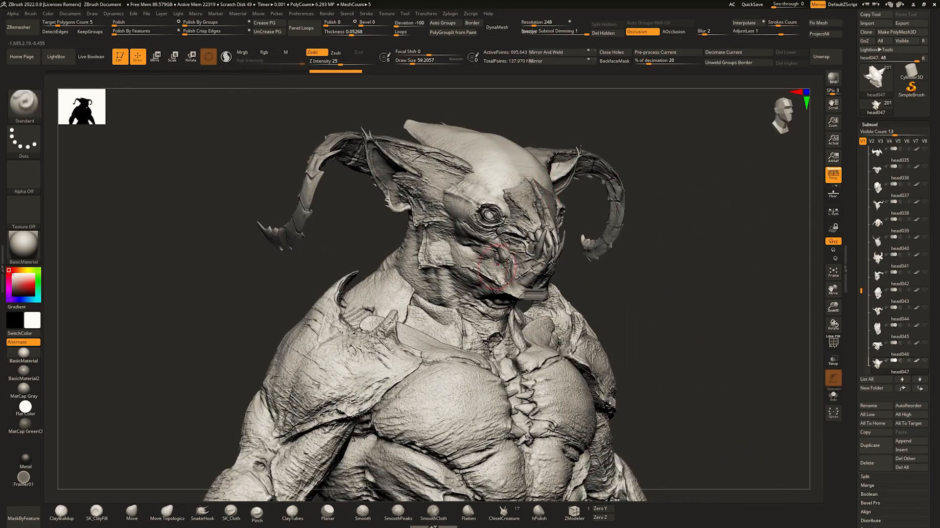
pyautogui.moveTo(489, 256); pyautogui.dragTo(523, 258, button='right')
pyautogui.hotkey('ctrl', 's')
pyautogui.hotkey('ctrl', 's')
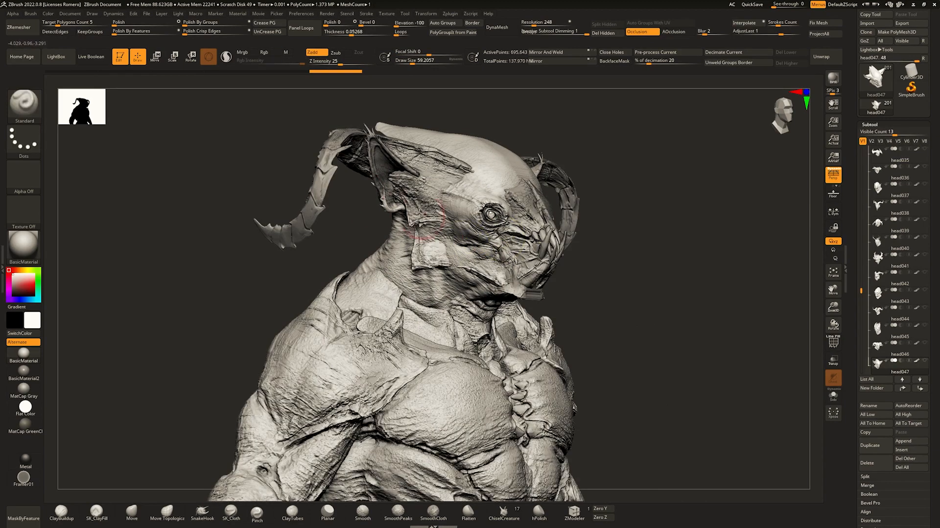
# Set the selection brush to SelectLasso.
pyautogui.keyDown('ctrl'); pyautogui.keyDown('shift'); pyautogui.click(30, 108); pyautogui.keyUp('shift'); pyautogui.keyUp('ctrl')
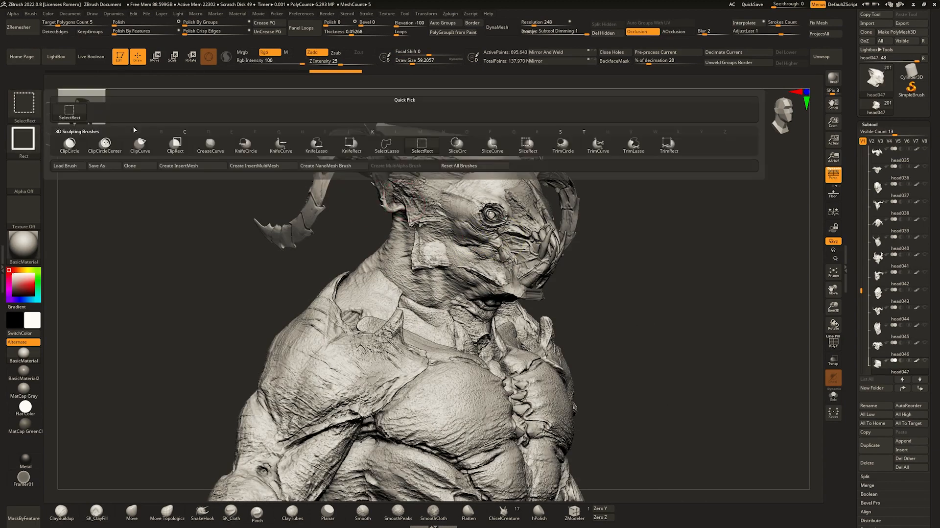
pyautogui.keyDown('ctrl'); pyautogui.keyDown('shift'); pyautogui.click(388, 151); pyautogui.keyUp('shift'); pyautogui.keyUp('ctrl')
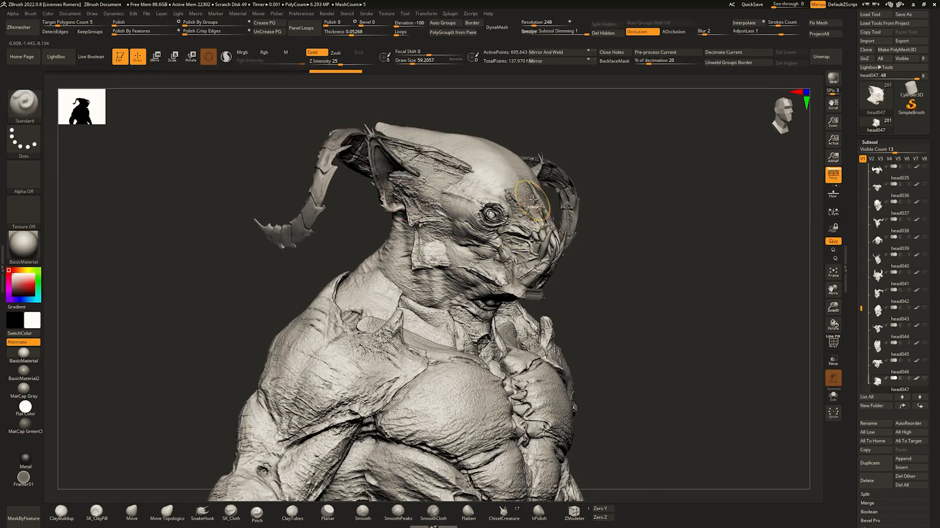
# Show the polyframe to inspect the polygroups of head047, then hide it again.
pyautogui.hotkey('shift', 'f')
pyautogui.keyDown('ctrl'); pyautogui.moveTo(542, 200); pyautogui.dragTo(577, 214, button='right'); pyautogui.keyUp('ctrl')
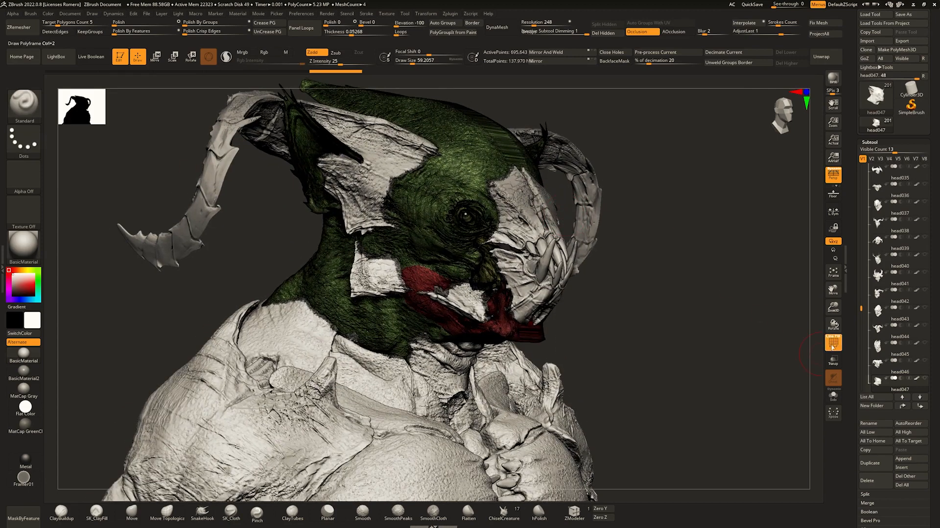
pyautogui.click(833, 345)
pyautogui.click(833, 346)
pyautogui.click(834, 346)
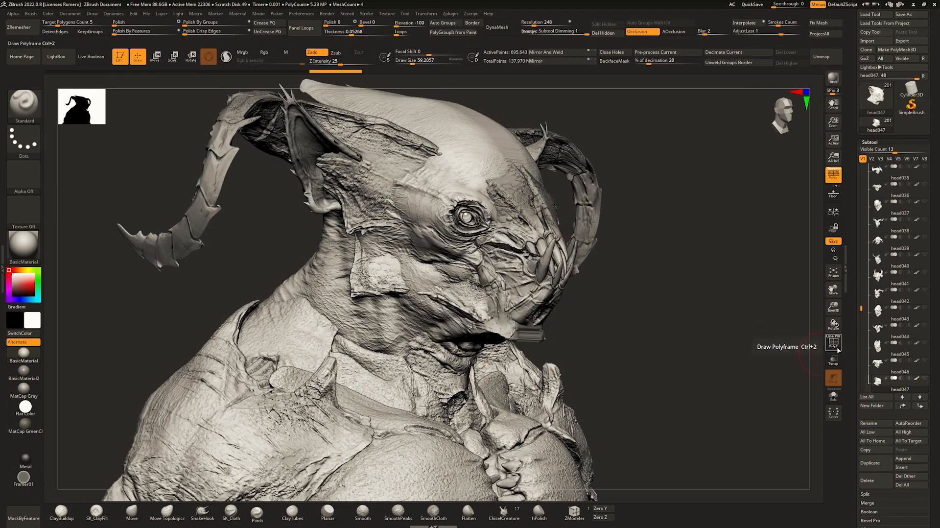
pyautogui.press('ctrl')
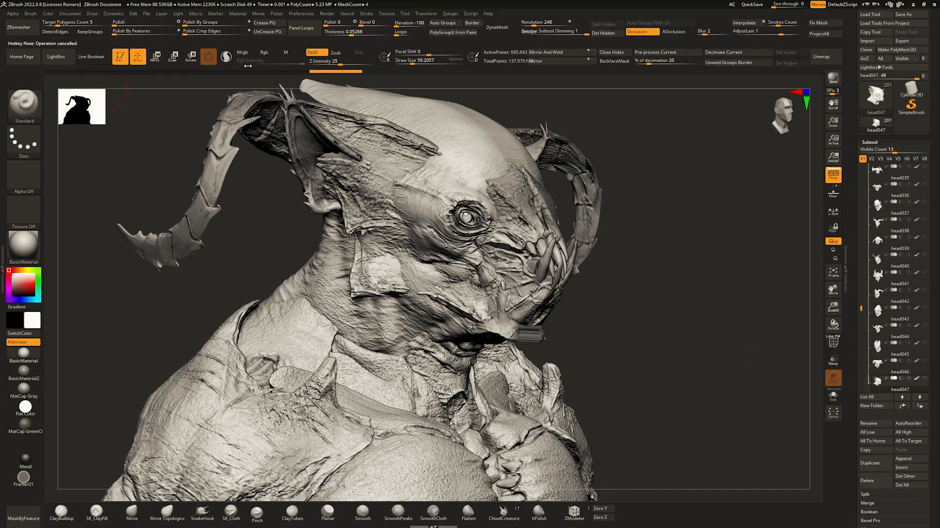
# Show the polyframe on head047 and examine its overlap with head051 from the side, toggling ghost transparency for the other subtools.
pyautogui.keyDown('ctrl'); pyautogui.keyDown('alt'); pyautogui.click(831, 346); pyautogui.keyUp('alt'); pyautogui.keyUp('ctrl')
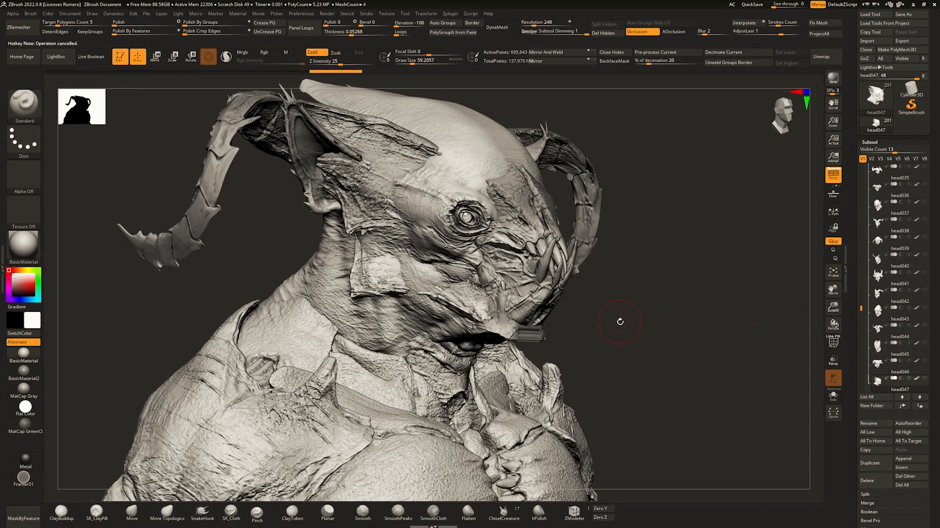
pyautogui.moveTo(620, 321); pyautogui.dragTo(637, 310)
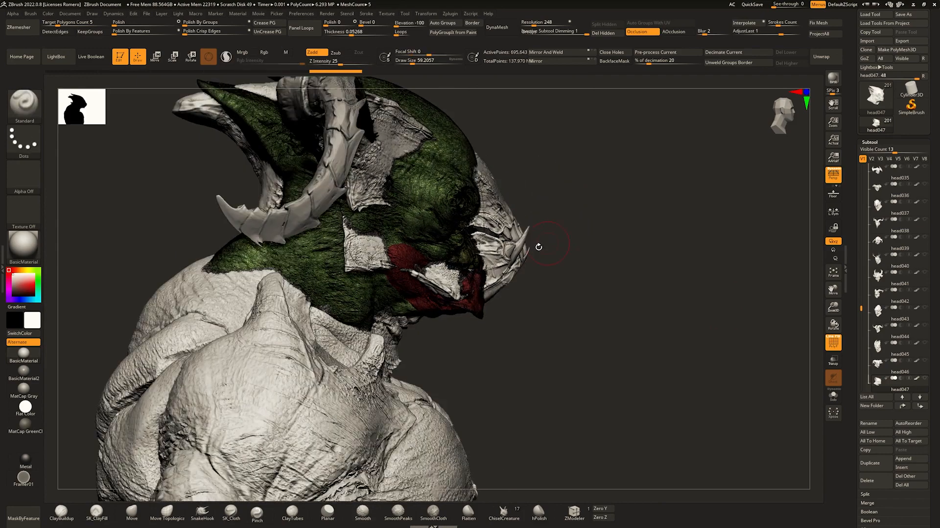
pyautogui.keyDown('shift'); pyautogui.moveTo(554, 255); pyautogui.dragTo(568, 252); pyautogui.keyUp('shift')
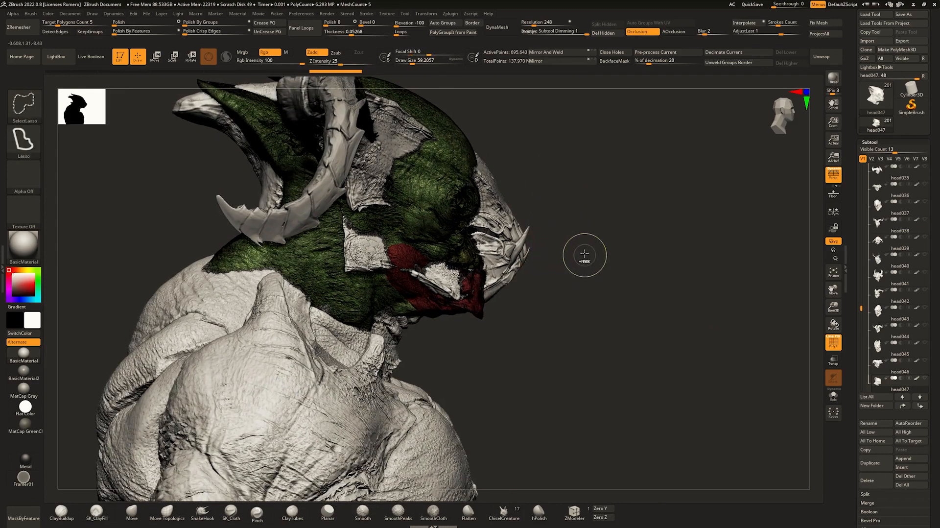
pyautogui.hotkey('ctrl', 't')
pyautogui.hotkey('ctrl', '4')
pyautogui.hotkey('ctrl', '4')
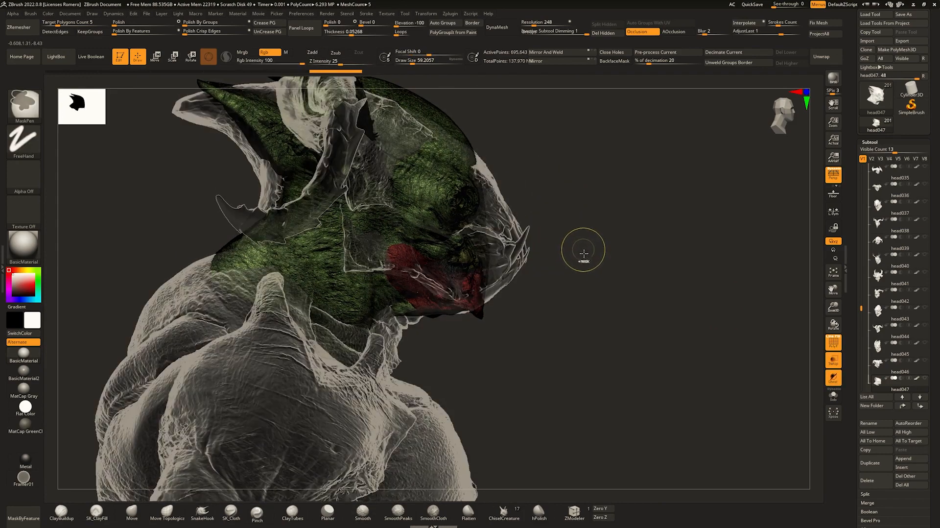
pyautogui.hotkey('ctrl', '4')
pyautogui.hotkey('ctrl', '4')
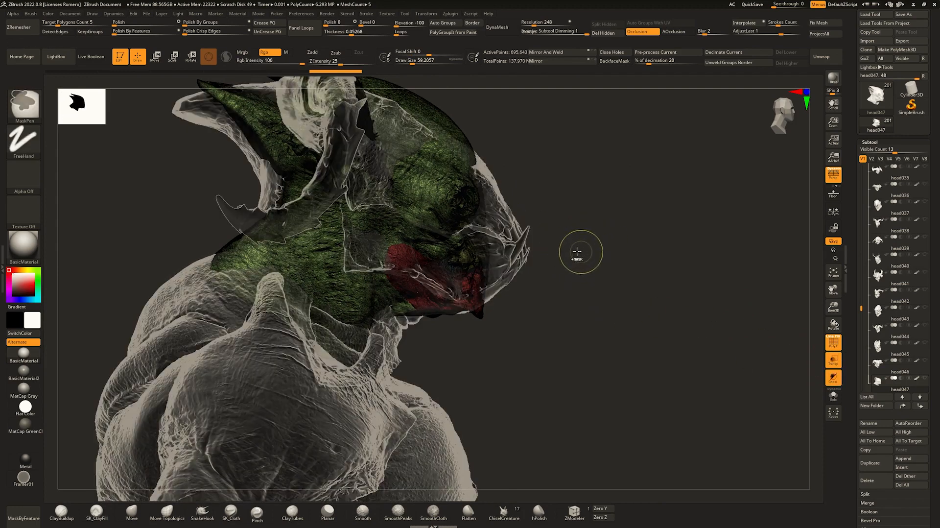
pyautogui.hotkey('ctrl', '4')
# Try to lasso-hide the muzzle area of head047 from the side, then undo the change.
pyautogui.keyDown('ctrl'); pyautogui.moveTo(557, 262); pyautogui.dragTo(514, 198); pyautogui.keyUp('ctrl')
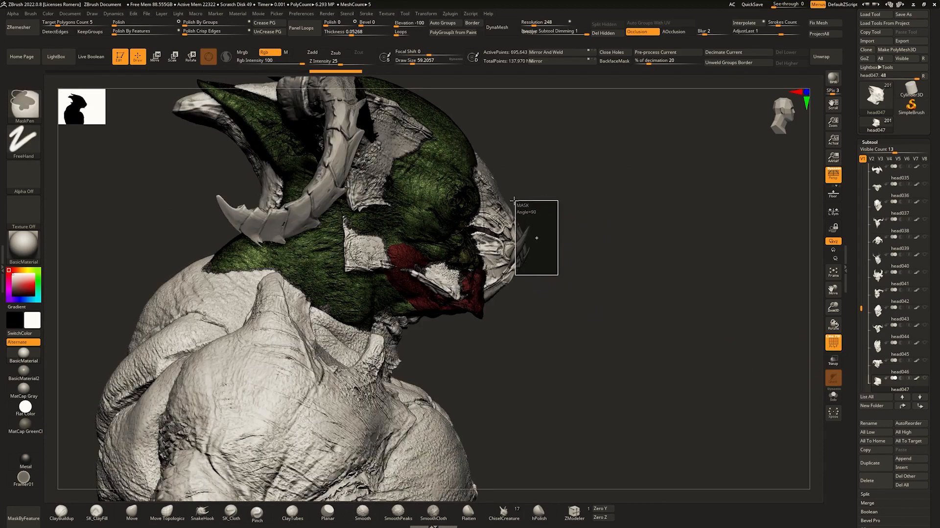
pyautogui.moveTo(556, 229); pyautogui.dragTo(556, 228)
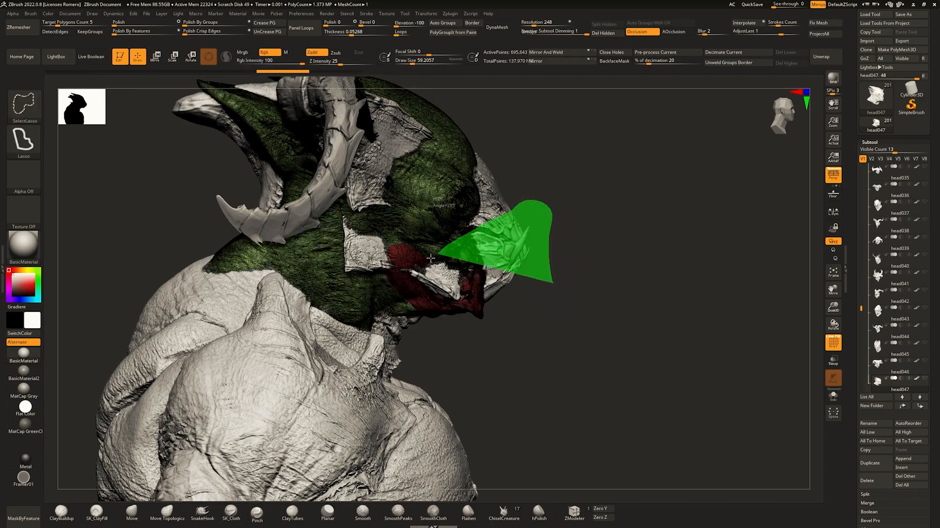
pyautogui.moveTo(397, 278)
pyautogui.keyDown('ctrl'); pyautogui.keyDown('shift'); pyautogui.mouseDown()
pyautogui.moveTo(126, 252)
pyautogui.moveTo(692, 325)
pyautogui.moveTo(553, 208)
pyautogui.moveTo(518, 208)
pyautogui.moveTo(456, 276)
pyautogui.mouseUp(); pyautogui.keyUp('shift'); pyautogui.keyUp('ctrl')
pyautogui.hotkey('ctrl', 'z')
pyautogui.moveTo(543, 255); pyautogui.dragTo(487, 261)
pyautogui.hotkey('ctrl', 'z')
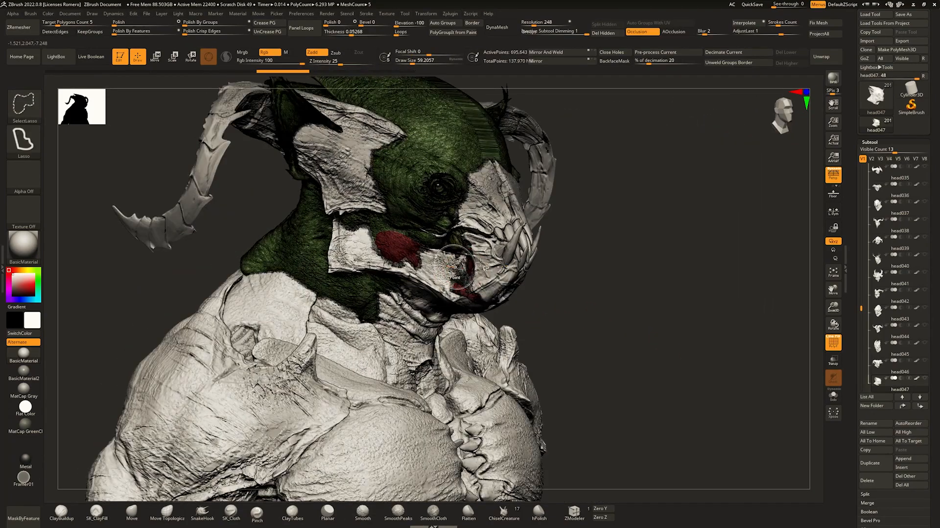
# Isolate head047 and lasso-hide its neck, the back of its head and its ears.
pyautogui.moveTo(578, 245); pyautogui.dragTo(460, 245)
pyautogui.moveTo(206, 235); pyautogui.dragTo(375, 247)
pyautogui.hotkey('ctrl', 's')
pyautogui.moveTo(376, 228)
pyautogui.keyDown('alt'); pyautogui.mouseDown(button='right')
pyautogui.moveTo(373, 282)
pyautogui.moveTo(356, 275)
pyautogui.moveTo(374, 272)
pyautogui.mouseUp(button='right'); pyautogui.keyUp('alt')
pyautogui.hotkey('ctrl', 's')
pyautogui.hotkey('ctrl', 's')
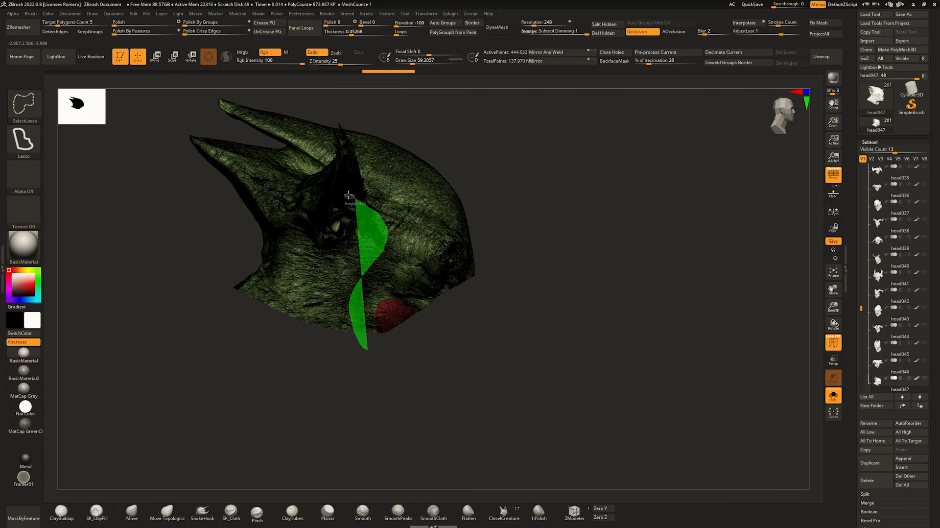
pyautogui.moveTo(349, 196)
pyautogui.keyDown('ctrl'); pyautogui.keyDown('shift'); pyautogui.mouseDown()
pyautogui.moveTo(199, 120)
pyautogui.moveTo(229, 394)
pyautogui.mouseUp(); pyautogui.keyUp('shift'); pyautogui.keyUp('ctrl')
pyautogui.moveTo(482, 208); pyautogui.dragTo(363, 205, button='right')
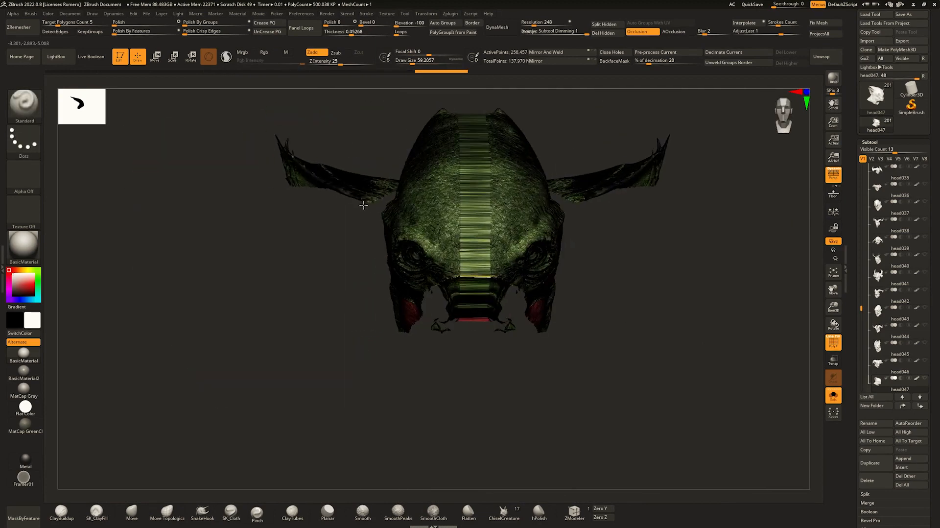
pyautogui.moveTo(360, 214)
pyautogui.keyDown('ctrl'); pyautogui.keyDown('shift'); pyautogui.mouseDown()
pyautogui.moveTo(248, 113)
pyautogui.moveTo(288, 239)
pyautogui.mouseUp(); pyautogui.keyUp('shift'); pyautogui.keyUp('ctrl')
# Examine how the trimmed head047 skull fits the horned creature from several angles, both isolated and with all subtools and polygroups shown.
pyautogui.moveTo(384, 174)
pyautogui.mouseDown(button='right')
pyautogui.moveTo(379, 222)
pyautogui.moveTo(392, 208)
pyautogui.moveTo(358, 207)
pyautogui.moveTo(400, 195)
pyautogui.mouseUp(button='right')
pyautogui.hotkey('ctrl', 's')
pyautogui.hotkey('shift', 'f')
pyautogui.hotkey('shift', 'f')
pyautogui.hotkey('shift', 'f')
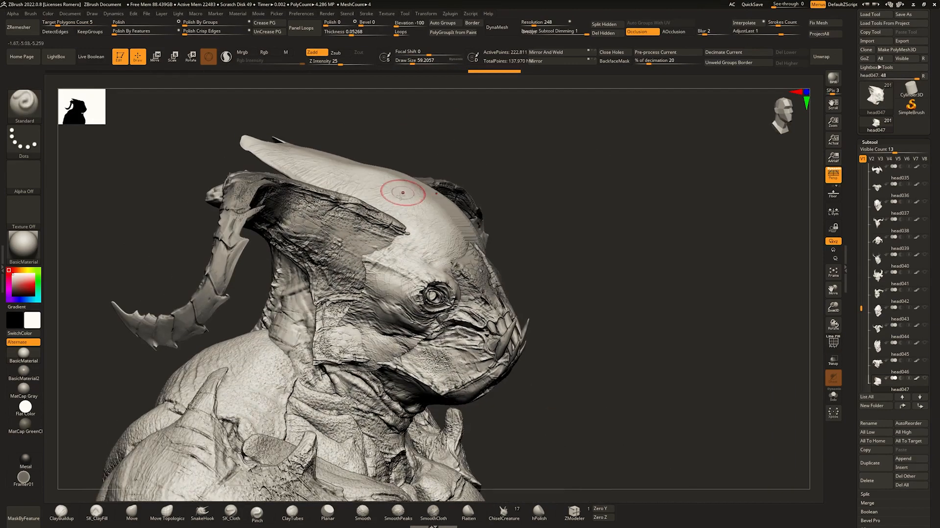
pyautogui.hotkey('shift', 'f')
pyautogui.hotkey('ctrl', 's')
pyautogui.moveTo(340, 226); pyautogui.dragTo(456, 204, button='right')
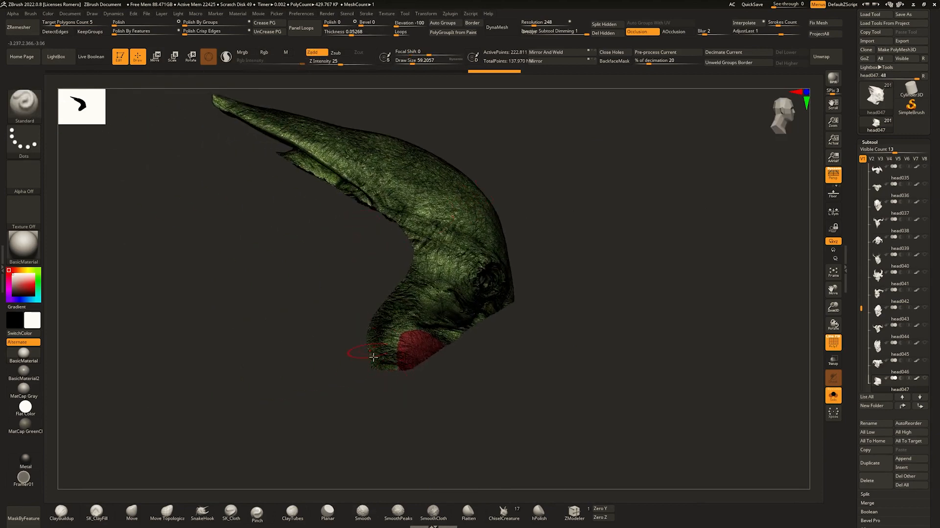
pyautogui.moveTo(299, 176); pyautogui.dragTo(382, 208, button='right')
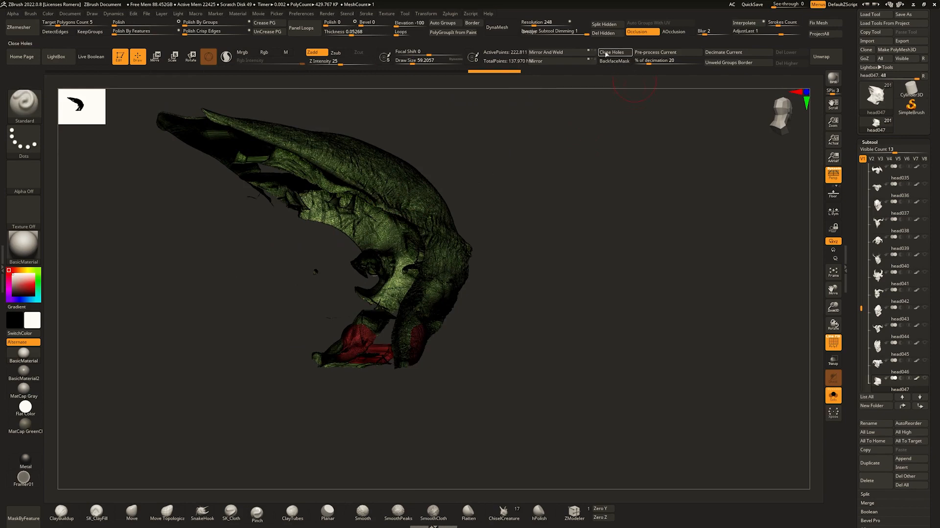
pyautogui.moveTo(462, 212)
pyautogui.mouseDown(button='right')
pyautogui.moveTo(424, 230)
pyautogui.moveTo(482, 252)
pyautogui.moveTo(352, 330)
pyautogui.moveTo(441, 313)
pyautogui.moveTo(417, 251)
pyautogui.moveTo(420, 199)
pyautogui.mouseUp(button='right')
pyautogui.hotkey('shift', 's')
pyautogui.moveTo(524, 203); pyautogui.dragTo(452, 228, button='right')
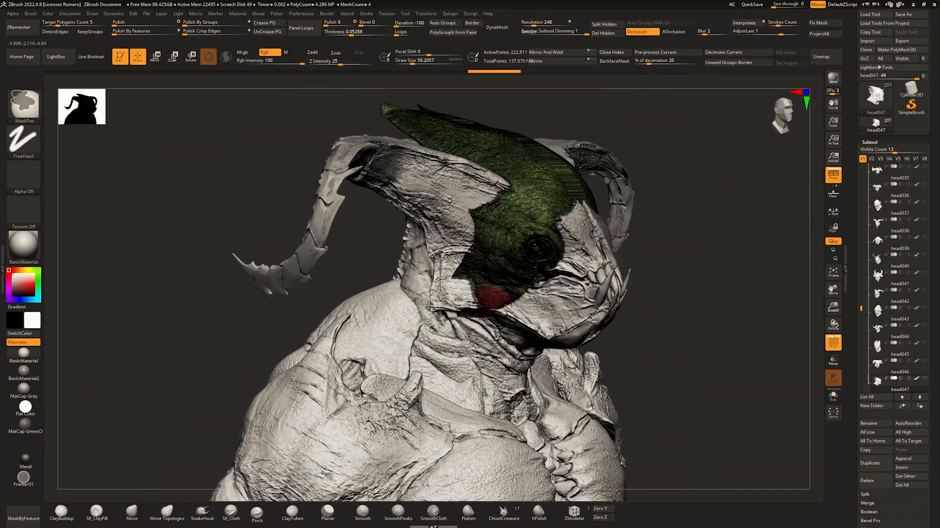
pyautogui.hotkey('ctrl', 'shift', 's')
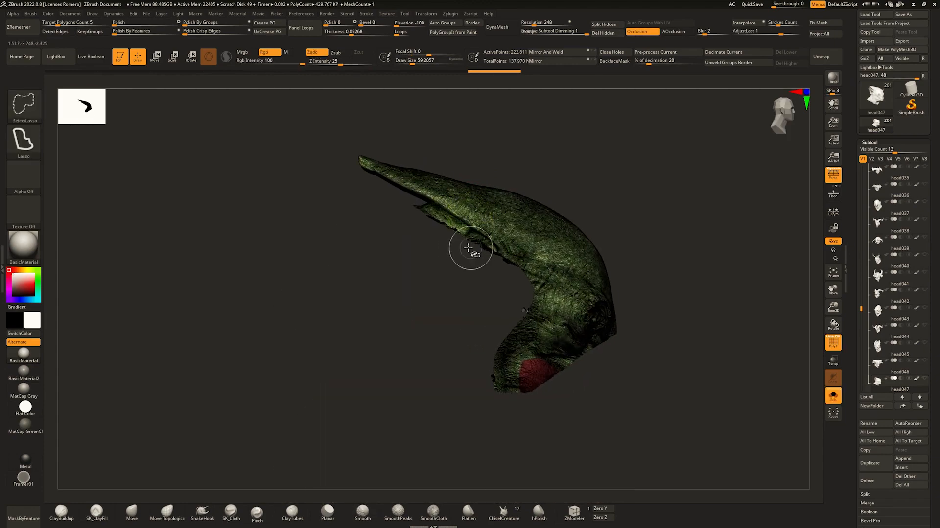
# Lasso-hide the rear spikes of the head047 skull, try to delete the hidden geometry, and show the whole mesh again.
pyautogui.moveTo(469, 247)
pyautogui.keyDown('ctrl'); pyautogui.keyDown('shift'); pyautogui.mouseDown()
pyautogui.moveTo(338, 120)
pyautogui.moveTo(503, 163)
pyautogui.mouseUp(); pyautogui.keyUp('shift'); pyautogui.keyUp('ctrl')
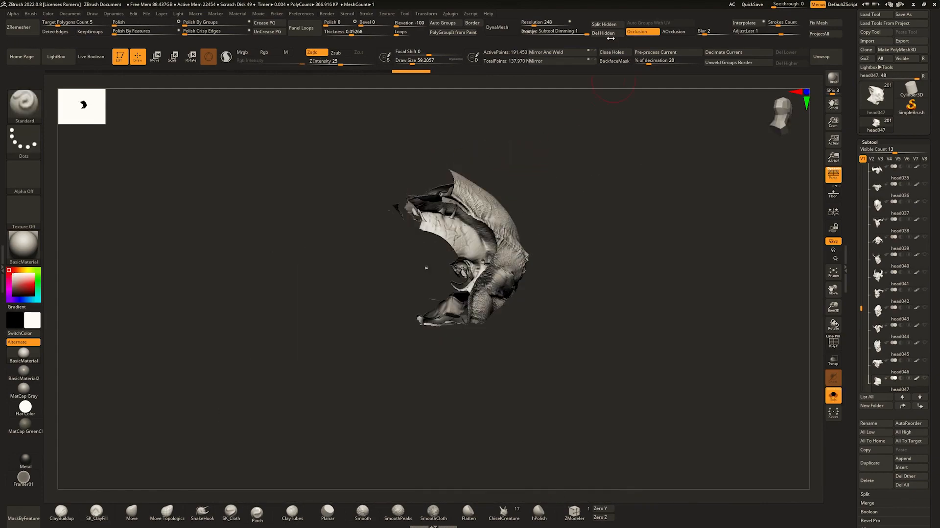
pyautogui.click(603, 33)
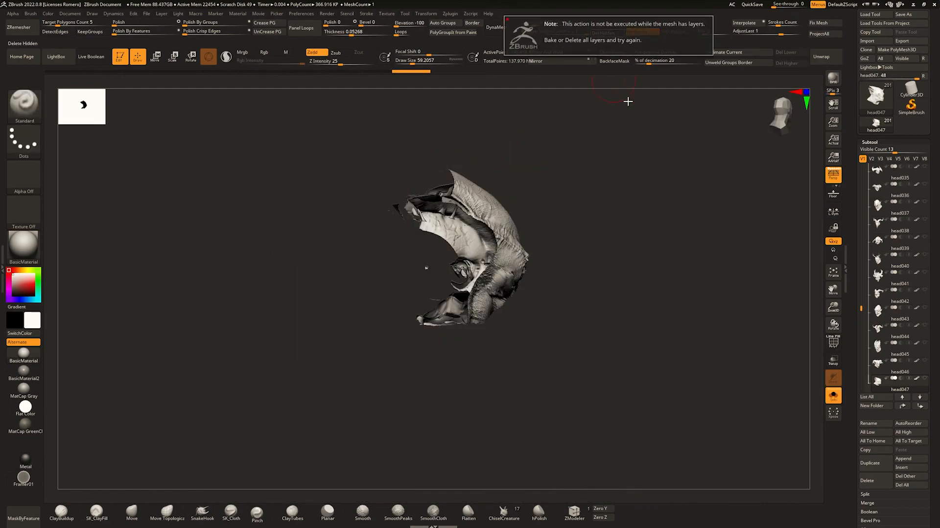
pyautogui.keyDown('ctrl'); pyautogui.keyDown('shift'); pyautogui.click(613, 216); pyautogui.keyUp('shift'); pyautogui.keyUp('ctrl')
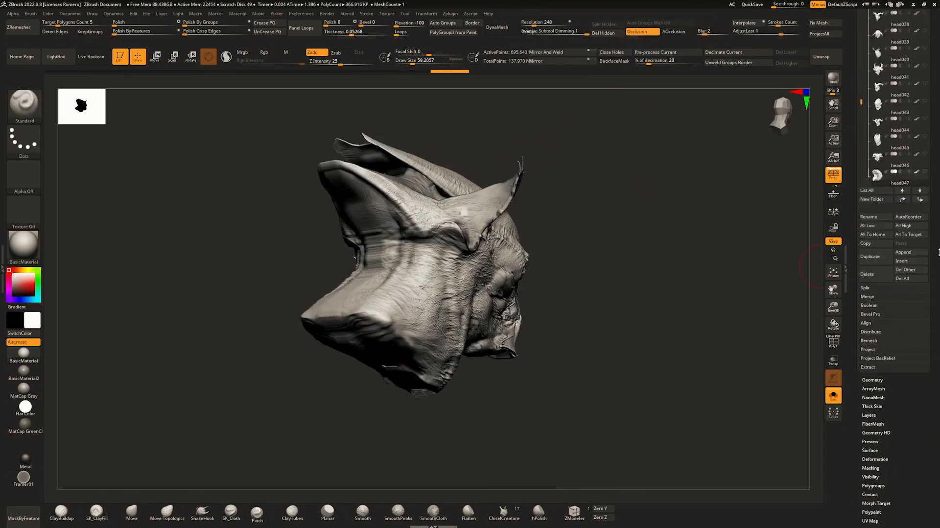
# Bake all layers of head047 into the mesh.
pyautogui.scroll(-3, 938, 252)
pyautogui.click(868, 306)
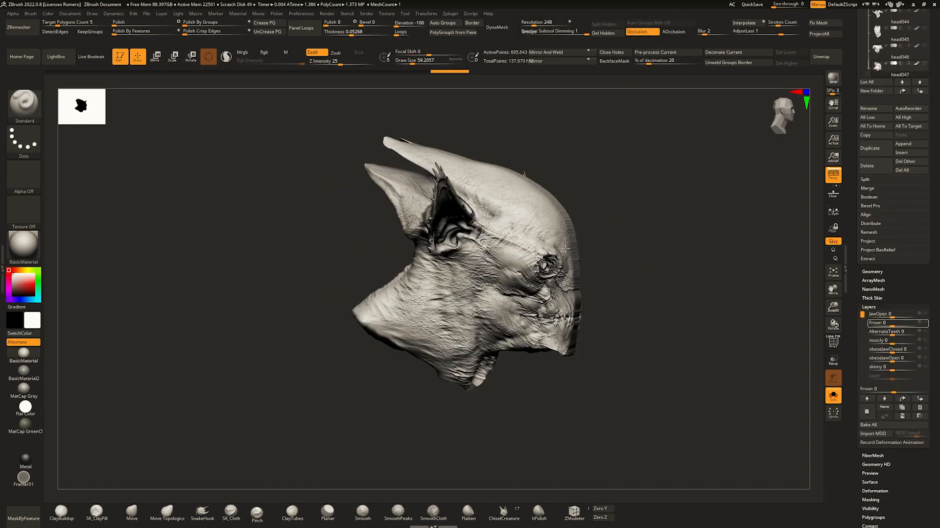
pyautogui.moveTo(566, 248); pyautogui.dragTo(602, 242)
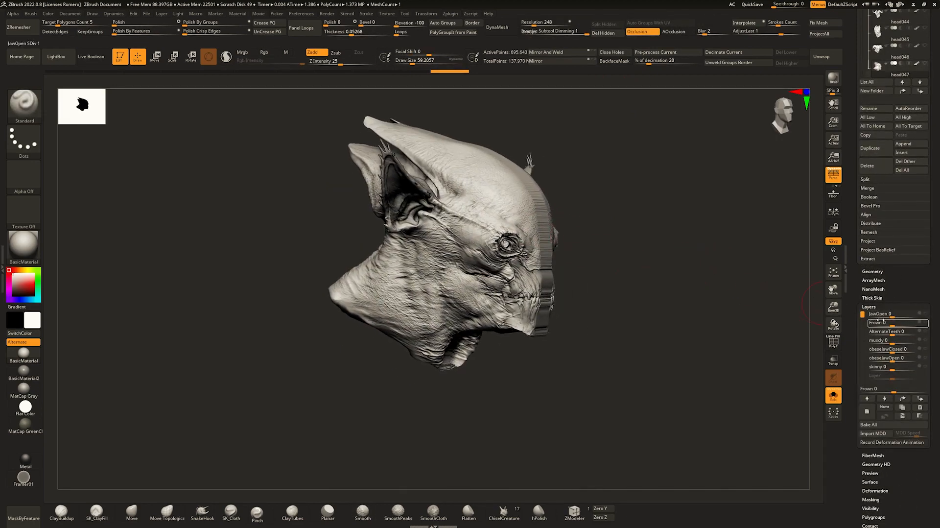
pyautogui.click(869, 425)
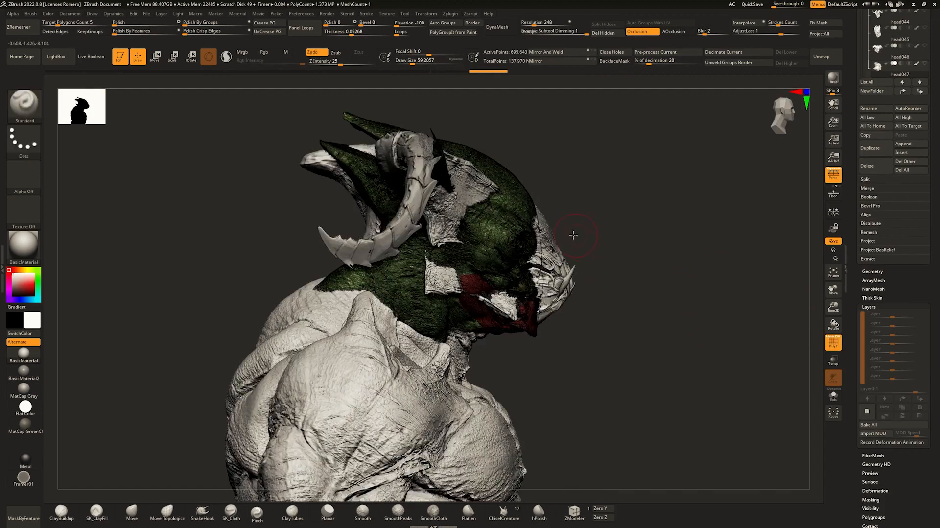
# Lasso-hide the muzzle, lower jaw and neck of head047 from the side view.
pyautogui.press('ctrl')
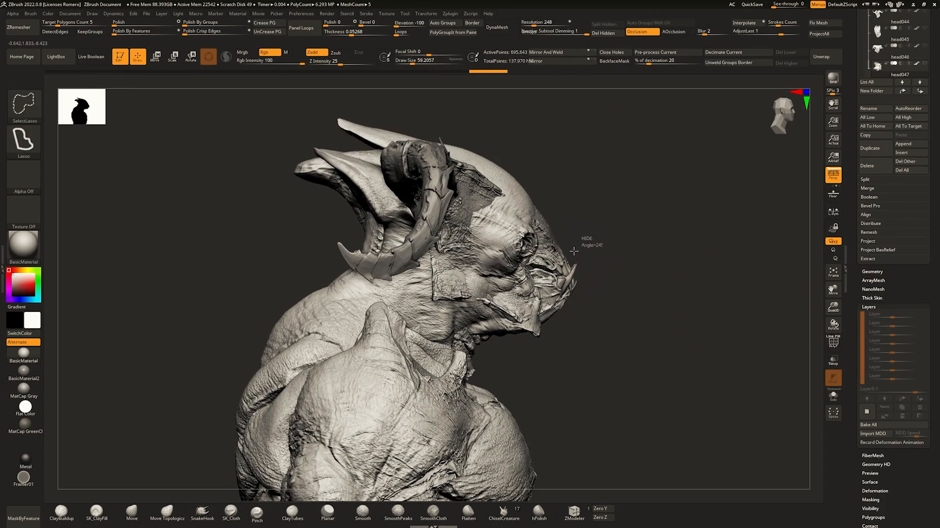
pyautogui.moveTo(592, 240)
pyautogui.keyDown('ctrl'); pyautogui.keyDown('shift'); pyautogui.mouseDown()
pyautogui.moveTo(499, 302)
pyautogui.moveTo(465, 306)
pyautogui.moveTo(636, 372)
pyautogui.mouseUp(); pyautogui.keyUp('shift'); pyautogui.keyUp('ctrl')
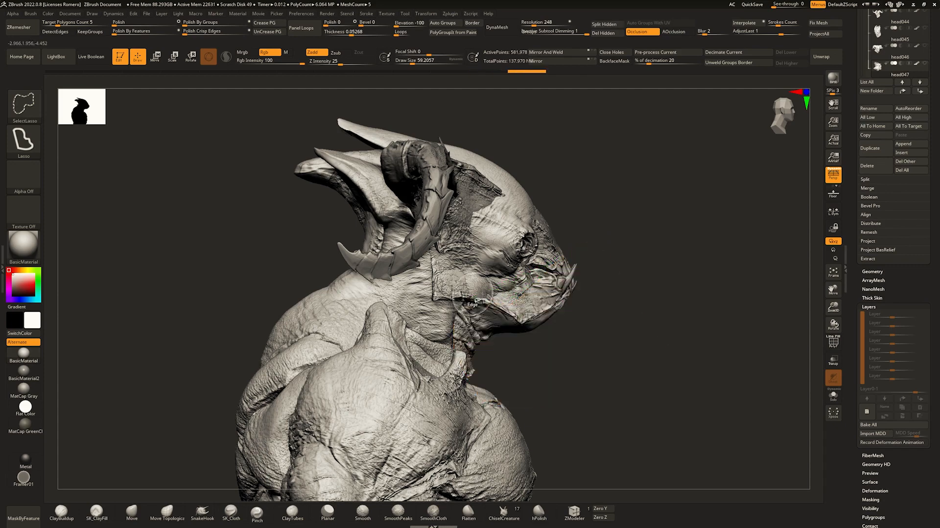
pyautogui.moveTo(515, 337)
pyautogui.keyDown('ctrl'); pyautogui.keyDown('shift'); pyautogui.mouseDown()
pyautogui.moveTo(231, 208)
pyautogui.moveTo(357, 460)
pyautogui.mouseUp(); pyautogui.keyUp('shift'); pyautogui.keyUp('ctrl')
pyautogui.hotkey('ctrl', 'shift', 's')
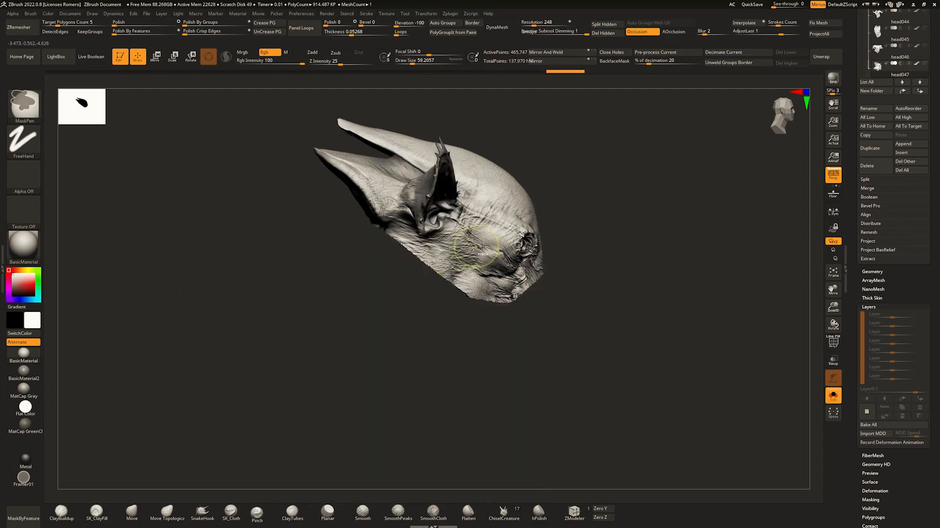
# Lasso-hide the ears and rear spikes of head047, check the fit on the creature, and delete the hidden geometry.
pyautogui.hotkey('shift', 'f')
pyautogui.hotkey('shift', 'f')
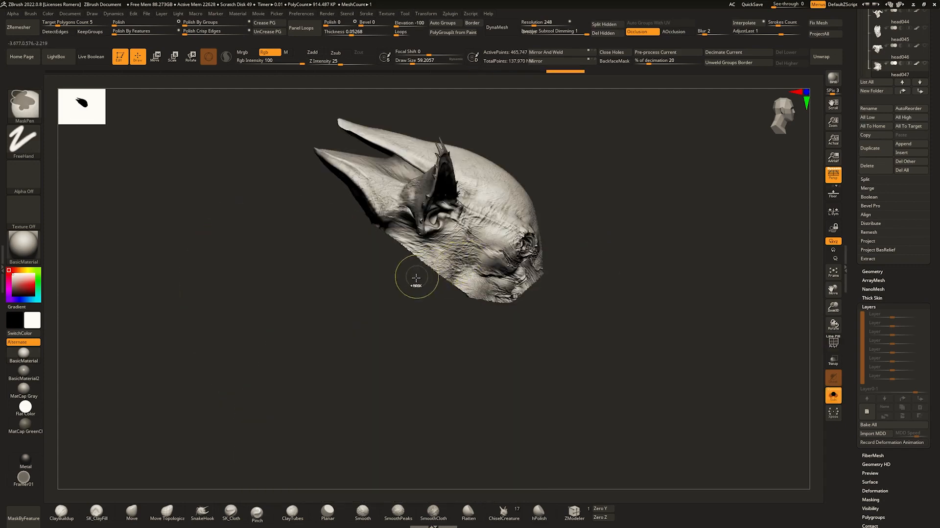
pyautogui.moveTo(417, 290)
pyautogui.keyDown('ctrl'); pyautogui.keyDown('shift'); pyautogui.mouseDown()
pyautogui.moveTo(443, 249)
pyautogui.moveTo(458, 177)
pyautogui.moveTo(217, 266)
pyautogui.moveTo(255, 270)
pyautogui.mouseUp(); pyautogui.keyUp('shift'); pyautogui.keyUp('ctrl')
pyautogui.moveTo(489, 182); pyautogui.dragTo(442, 188, button='right')
pyautogui.hotkey('ctrl', 'shift', 's')
pyautogui.moveTo(500, 174)
pyautogui.mouseDown(button='right')
pyautogui.moveTo(436, 179)
pyautogui.moveTo(514, 185)
pyautogui.moveTo(514, 237)
pyautogui.mouseUp(button='right')
pyautogui.moveTo(514, 238); pyautogui.dragTo(454, 203, button='right')
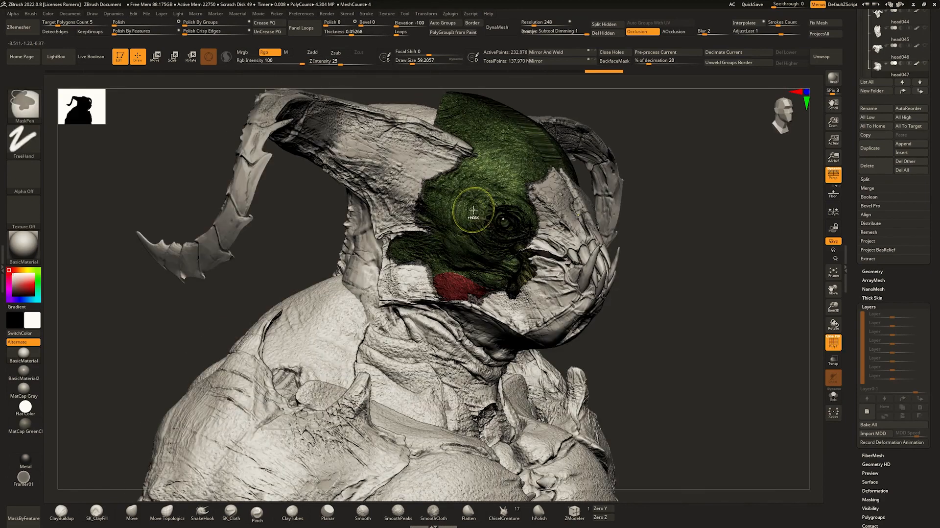
pyautogui.keyDown('ctrl'); pyautogui.keyDown('shift'); pyautogui.moveTo(470, 212); pyautogui.dragTo(518, 163); pyautogui.keyUp('shift'); pyautogui.keyUp('ctrl')
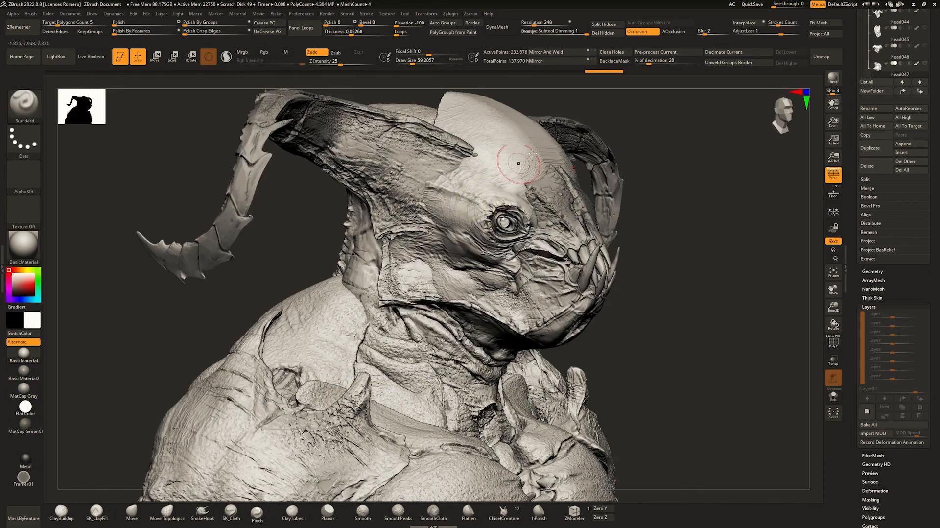
pyautogui.click(603, 34)
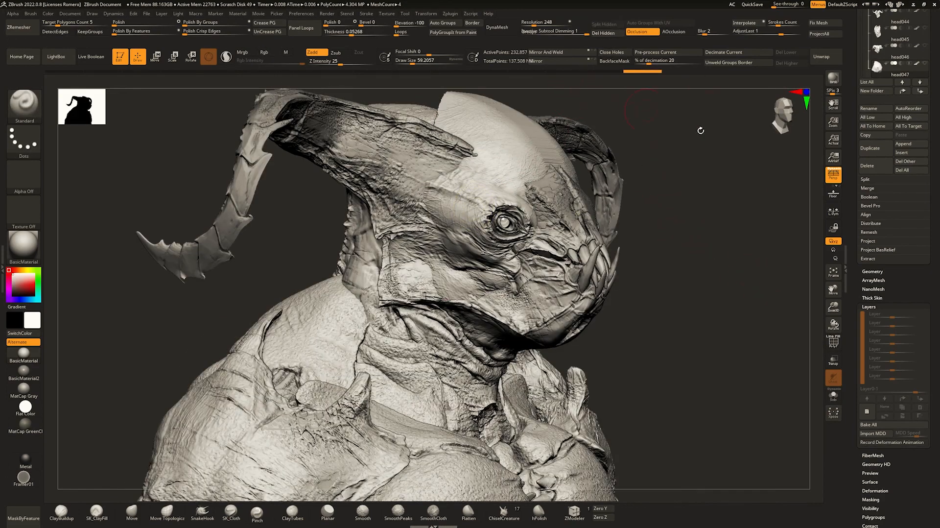
pyautogui.scroll(-5, 939, 234)
pyautogui.click(869, 151)
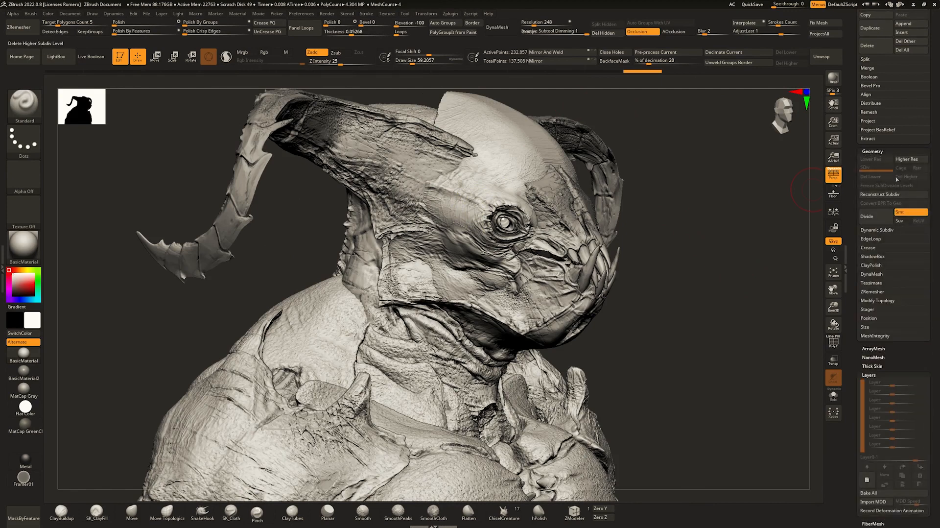
pyautogui.click(878, 300)
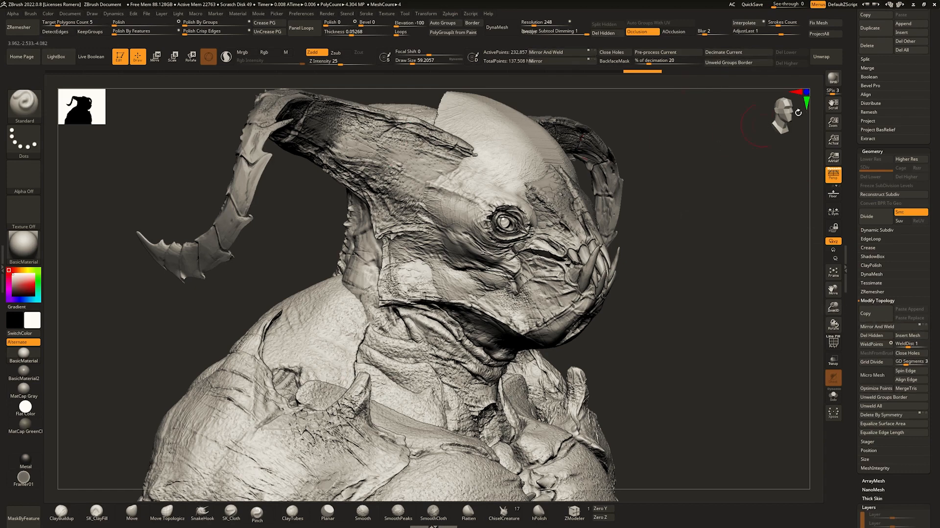
pyautogui.click(890, 300)
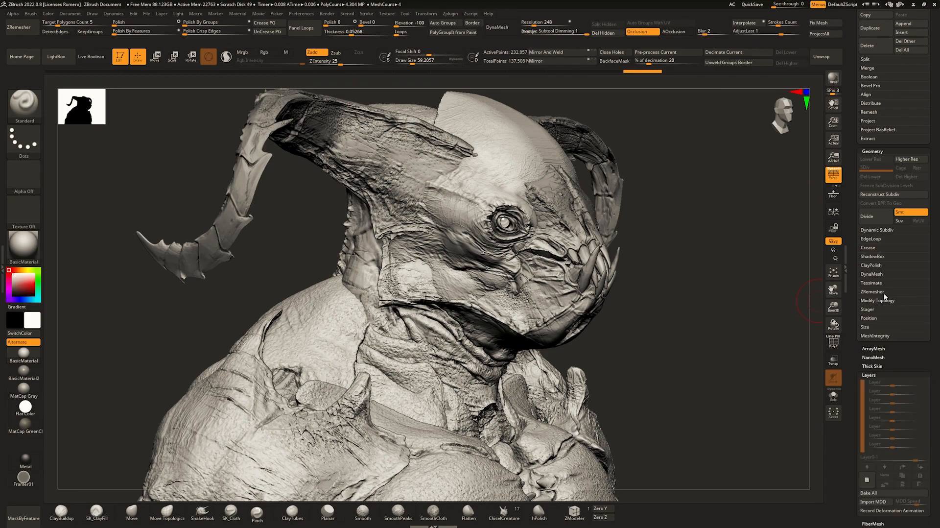
# Isolate head047, lasso-hide the leftover geometry around its mouth opening, delete the hidden part, and fix the mesh.
pyautogui.moveTo(629, 175); pyautogui.dragTo(598, 255)
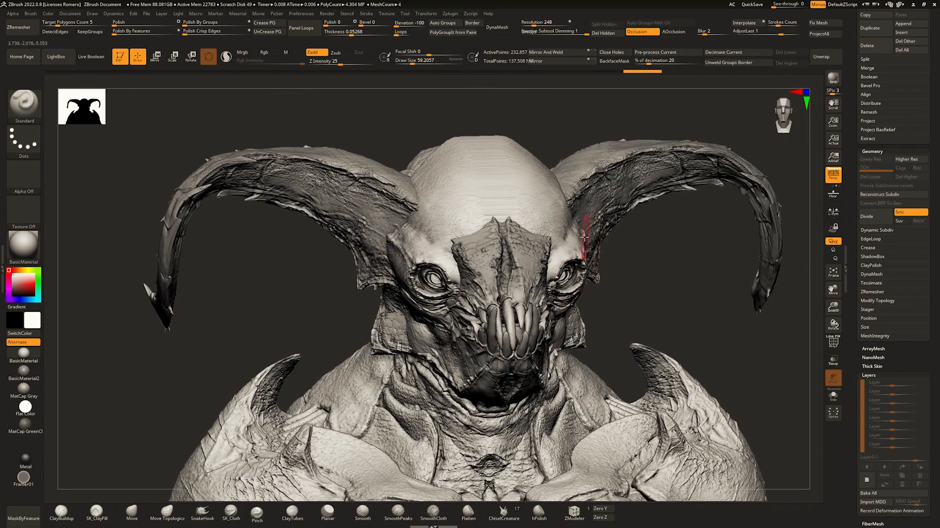
pyautogui.moveTo(484, 229)
pyautogui.mouseDown(button='right')
pyautogui.moveTo(543, 234)
pyautogui.moveTo(507, 229)
pyautogui.mouseUp(button='right')
pyautogui.moveTo(455, 196); pyautogui.dragTo(509, 216, button='right')
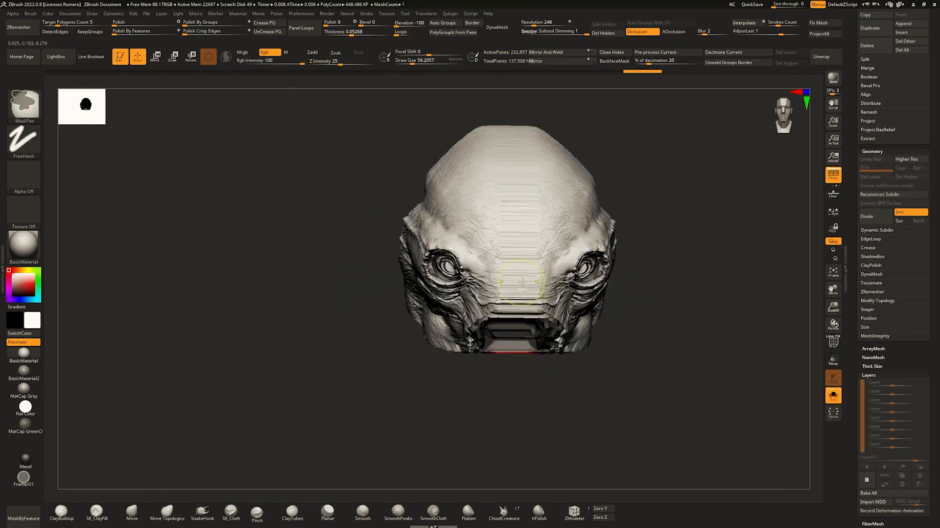
pyautogui.moveTo(522, 282); pyautogui.dragTo(544, 295, button='right')
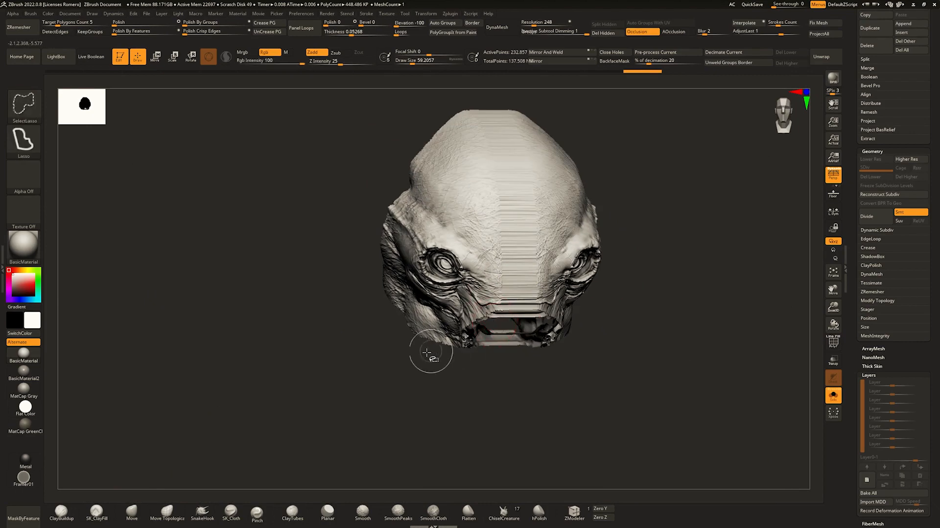
pyautogui.moveTo(419, 355)
pyautogui.keyDown('ctrl'); pyautogui.keyDown('shift'); pyautogui.mouseDown()
pyautogui.moveTo(452, 317)
pyautogui.moveTo(544, 389)
pyautogui.mouseUp(); pyautogui.keyUp('shift'); pyautogui.keyUp('ctrl')
pyautogui.moveTo(545, 377)
pyautogui.mouseDown(button='right')
pyautogui.moveTo(519, 363)
pyautogui.moveTo(499, 313)
pyautogui.moveTo(586, 272)
pyautogui.moveTo(455, 301)
pyautogui.mouseUp(button='right')
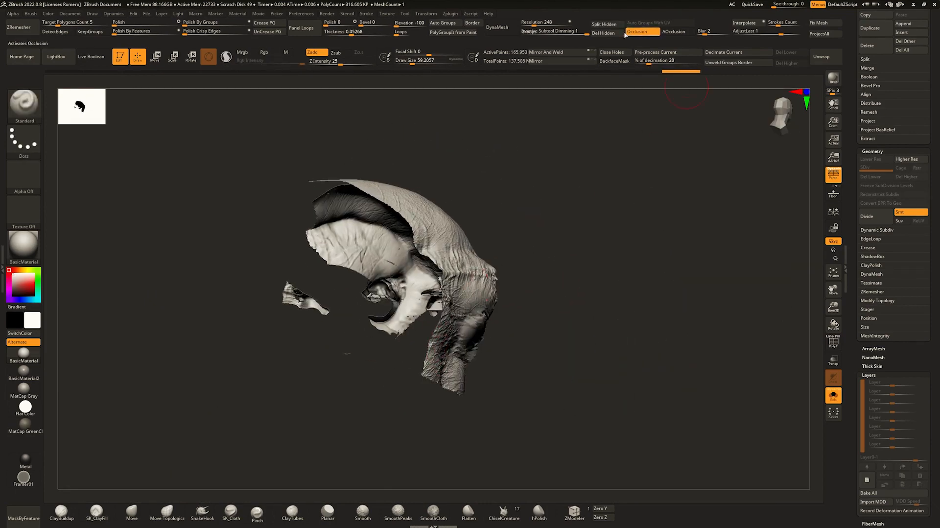
pyautogui.click(608, 33)
pyautogui.moveTo(568, 211)
pyautogui.mouseDown(button='right')
pyautogui.moveTo(483, 218)
pyautogui.moveTo(616, 141)
pyautogui.mouseUp(button='right')
pyautogui.keyDown('ctrl'); pyautogui.keyDown('shift'); pyautogui.click(508, 218); pyautogui.keyUp('shift'); pyautogui.keyUp('ctrl')
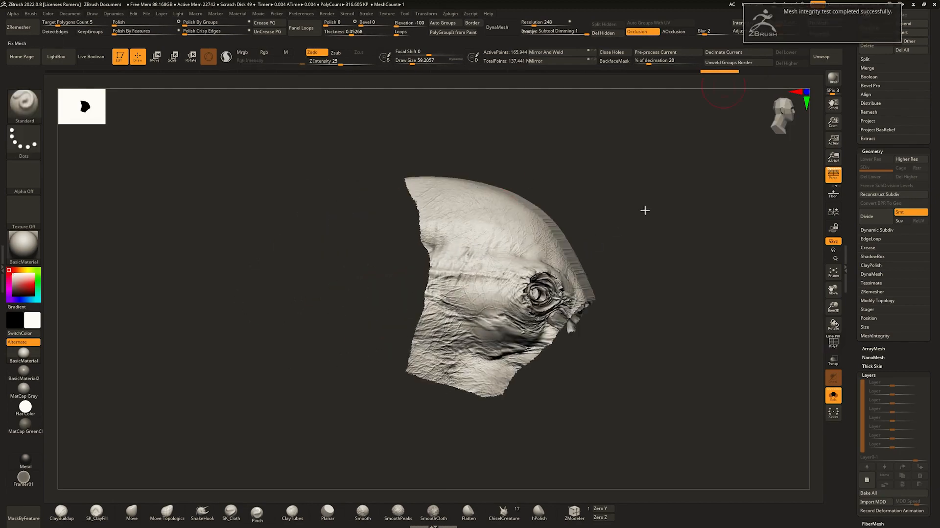
# Check how the trimmed head047 skull fits between the horns of head051, and save the tool to disk.
pyautogui.moveTo(644, 209); pyautogui.dragTo(580, 234, button='right')
pyautogui.hotkey('ctrl', 's')
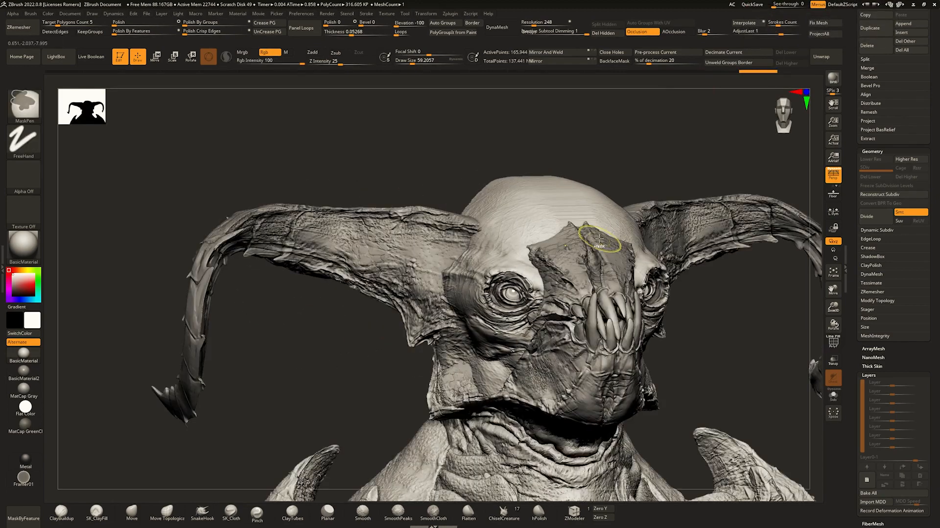
pyautogui.moveTo(453, 281)
pyautogui.keyDown('alt'); pyautogui.mouseDown(button='right')
pyautogui.moveTo(388, 216)
pyautogui.moveTo(402, 245)
pyautogui.mouseUp(button='right'); pyautogui.keyUp('alt')
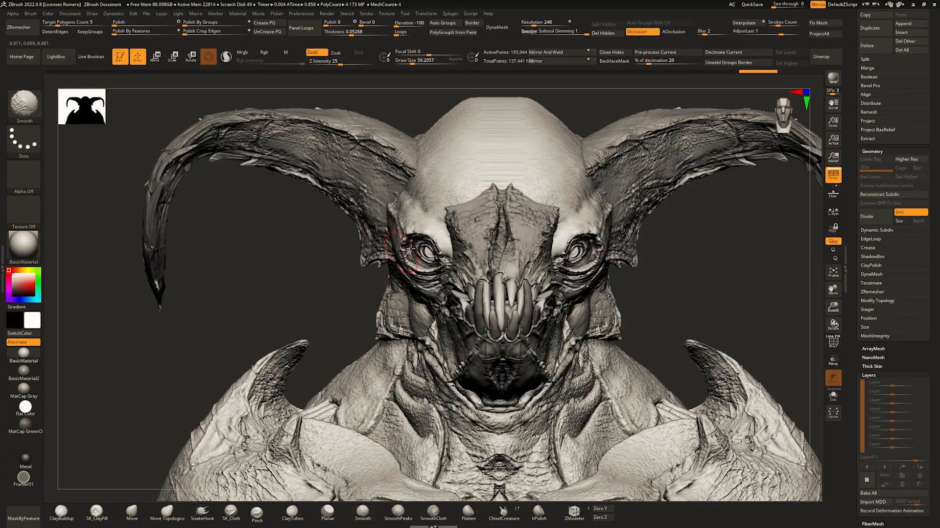
pyautogui.scroll(15, 938, 285)
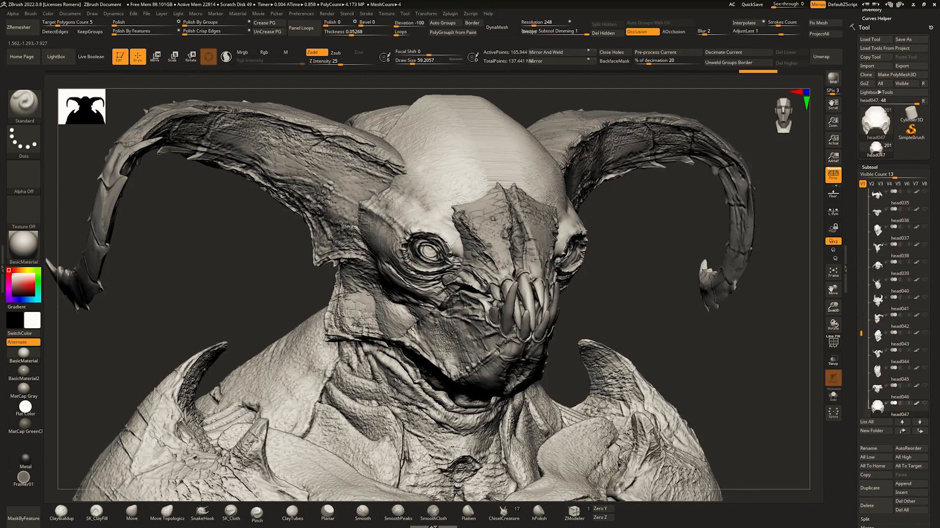
pyautogui.moveTo(545, 239); pyautogui.dragTo(617, 240, button='right')
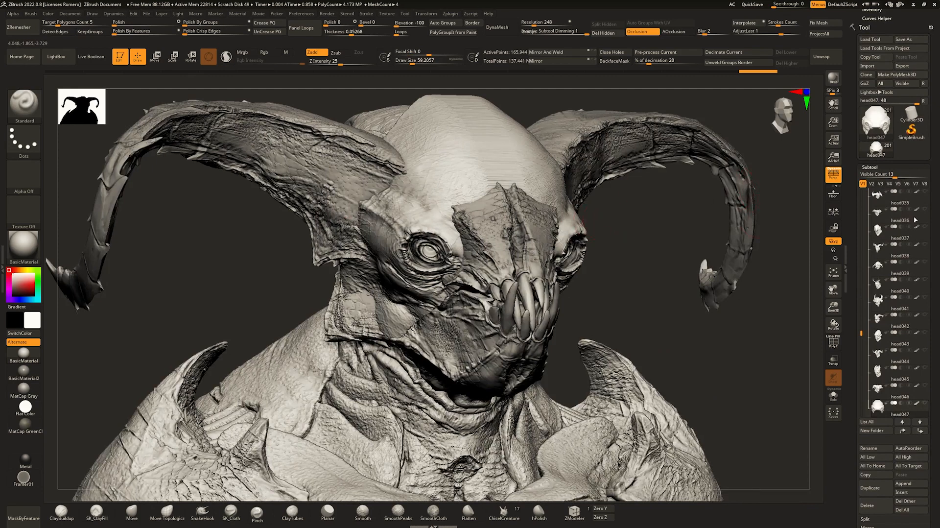
pyautogui.scroll(5, 906, 147)
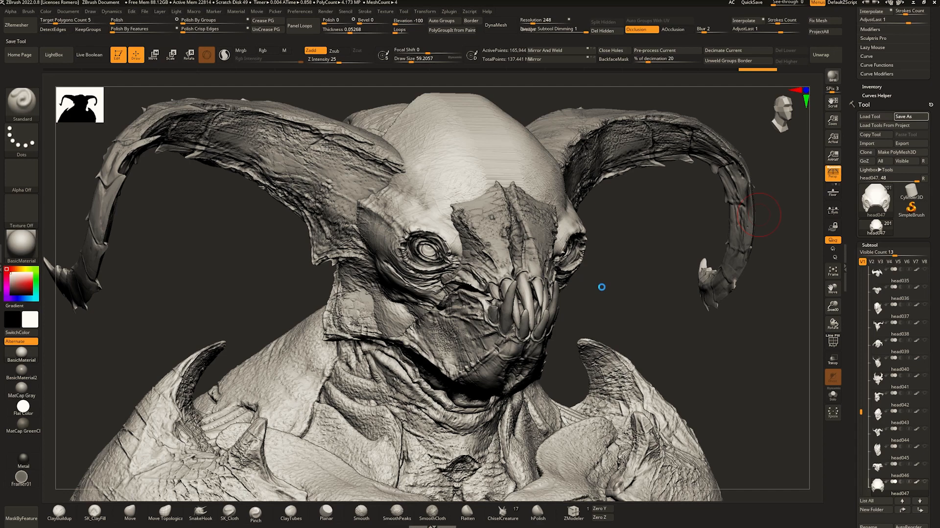
pyautogui.moveTo(601, 287); pyautogui.dragTo(603, 285)
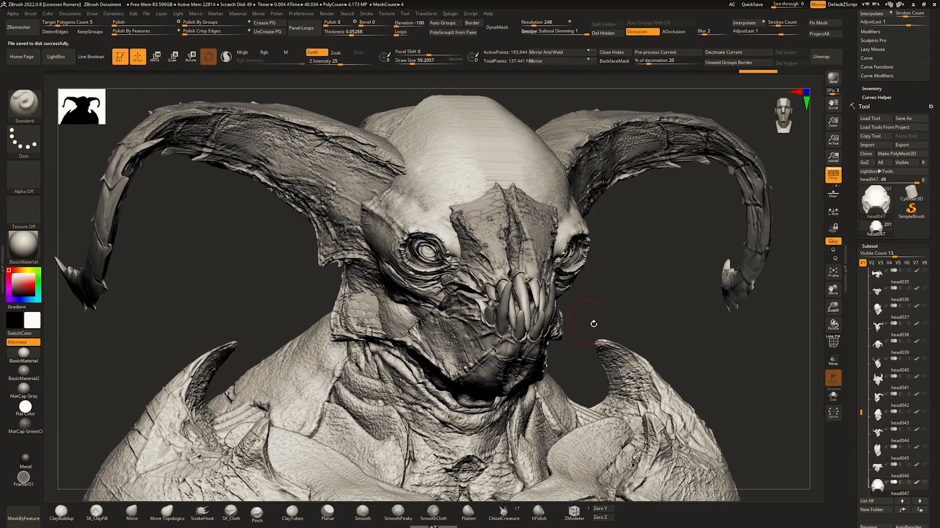
# Select head051 and move it out of the HEADS folder to the start of the subtool list.
pyautogui.moveTo(594, 324); pyautogui.dragTo(614, 321)
pyautogui.keyDown('alt'); pyautogui.click(521, 250); pyautogui.keyUp('alt')
pyautogui.hotkey('ctrl', 'q')
pyautogui.moveTo(938, 400)
pyautogui.mouseDown()
pyautogui.moveTo(939, 360)
pyautogui.moveTo(911, 297)
pyautogui.mouseUp()
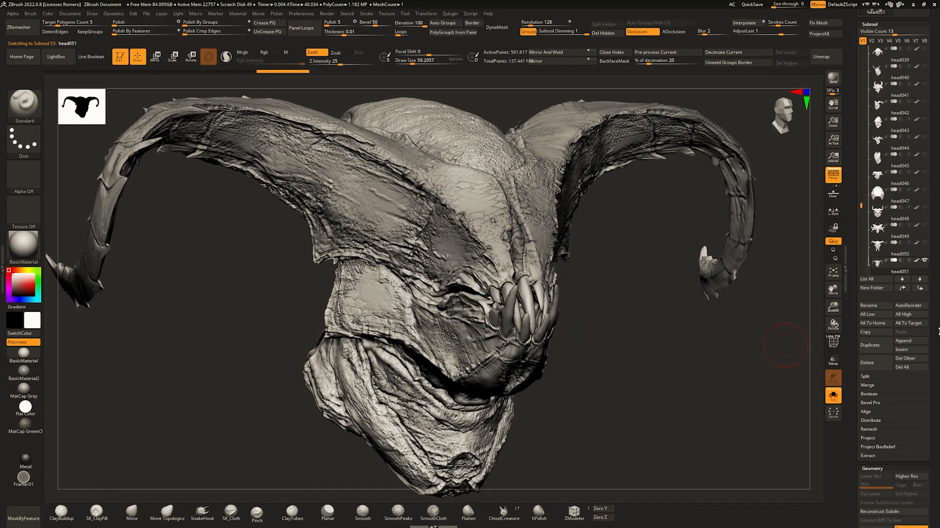
pyautogui.press('shift')
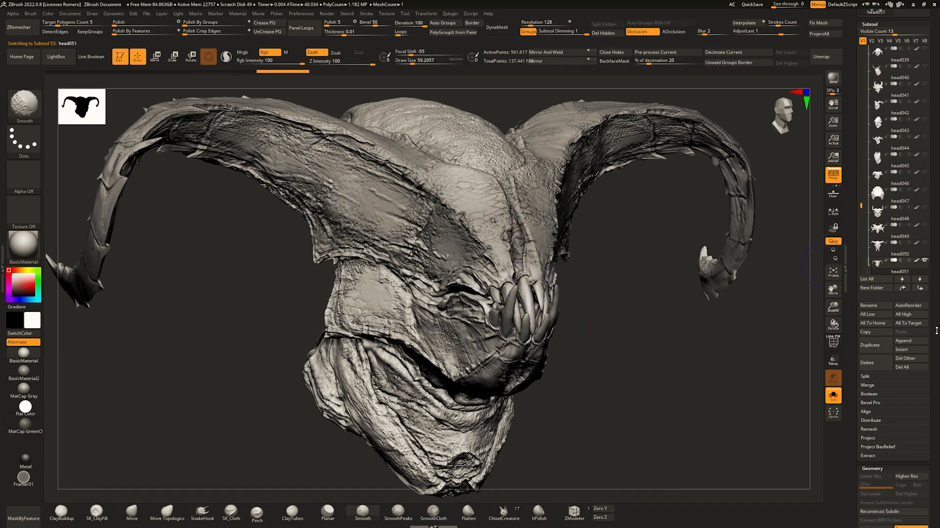
pyautogui.click(890, 323)
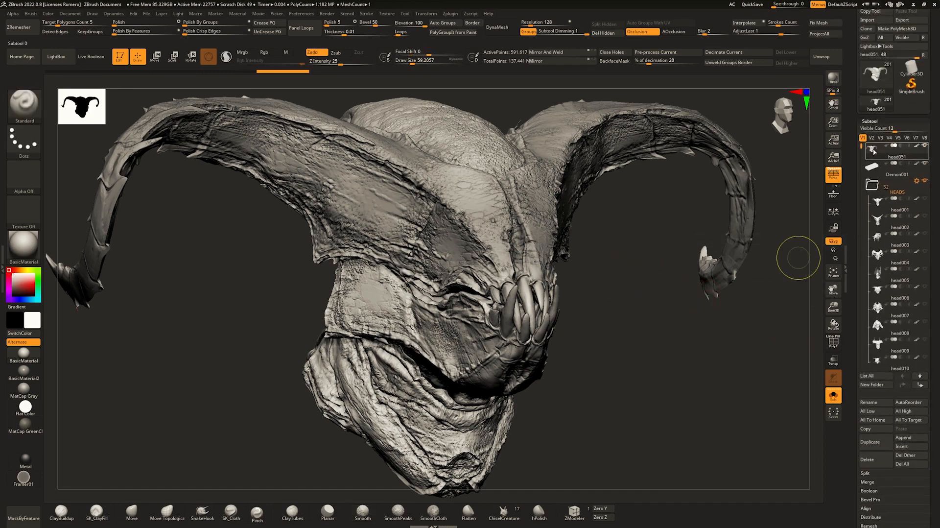
pyautogui.moveTo(779, 237); pyautogui.dragTo(553, 311)
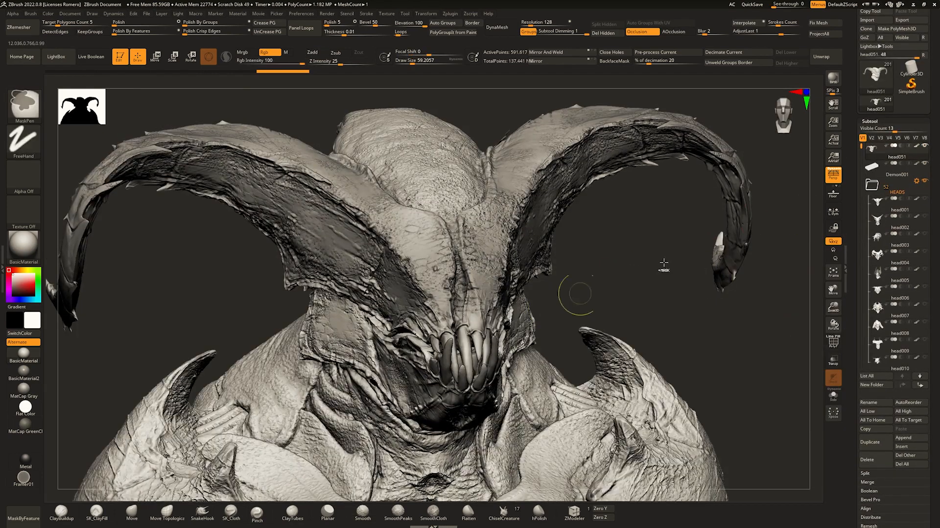
# Select head047 and move it out of the HEADS folder to the start of the subtool list.
pyautogui.moveTo(861, 148); pyautogui.dragTo(848, 306)
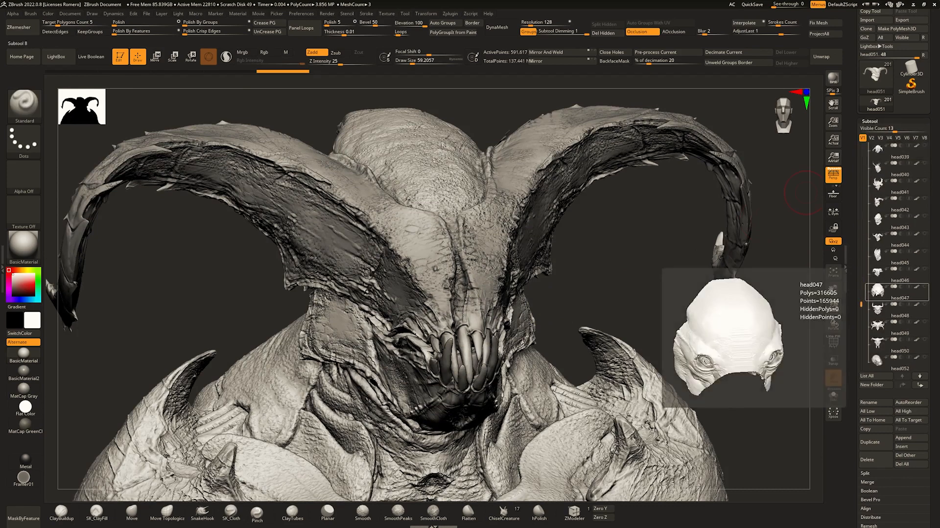
pyautogui.click(871, 290)
pyautogui.keyDown('shift'); pyautogui.click(903, 385); pyautogui.keyUp('shift')
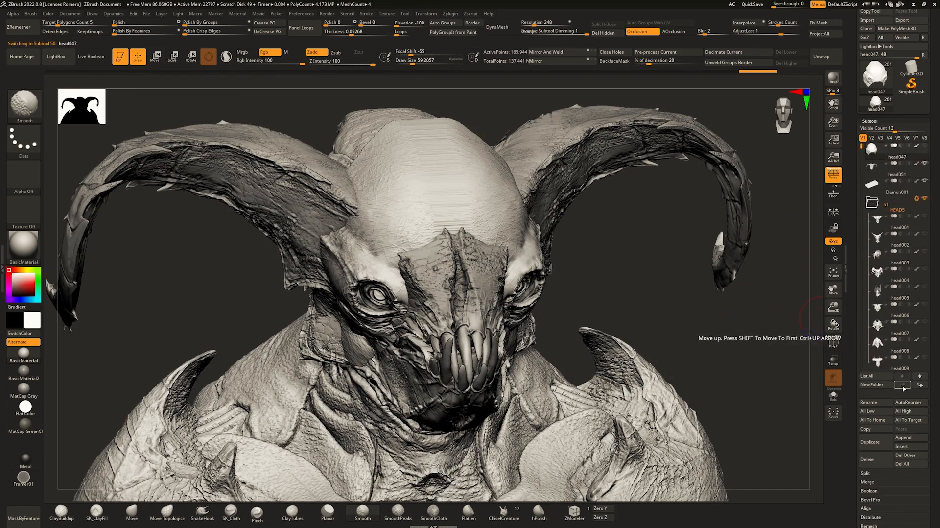
# Collapse the HEADS folder and delete it together with the unused heads inside.
pyautogui.click(870, 203)
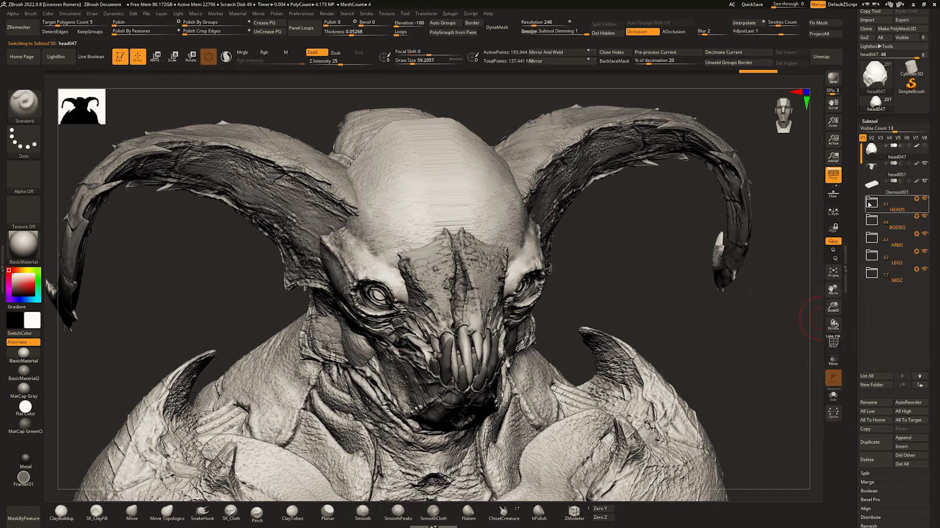
pyautogui.click(918, 199)
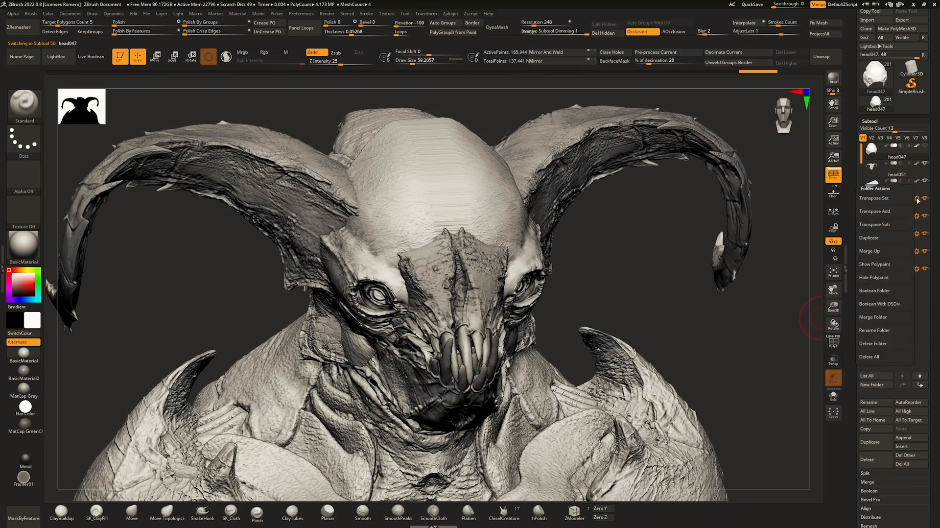
pyautogui.click(874, 345)
pyautogui.click(809, 383)
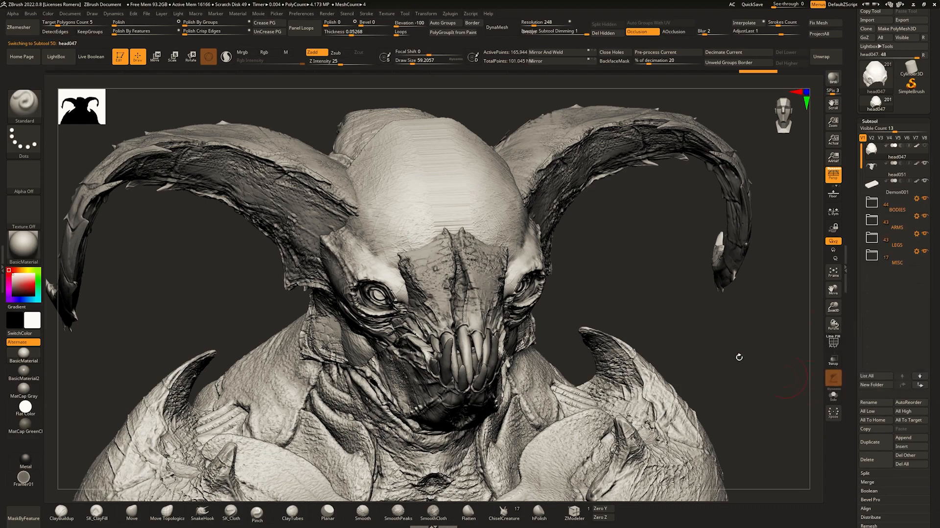
# Isolate head047 and smooth the banded centre strip of its skull and forehead with an enlarged brush.
pyautogui.moveTo(616, 285); pyautogui.dragTo(511, 288)
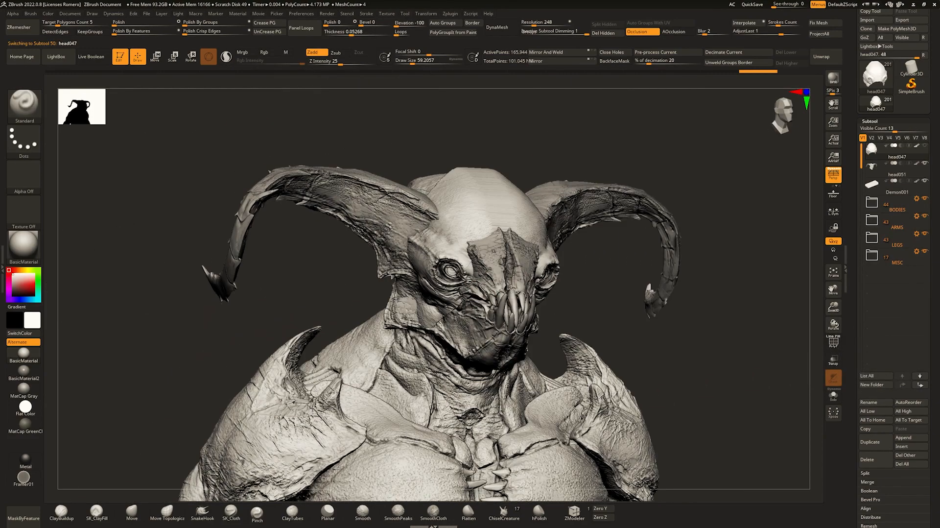
pyautogui.moveTo(559, 328); pyautogui.dragTo(722, 280)
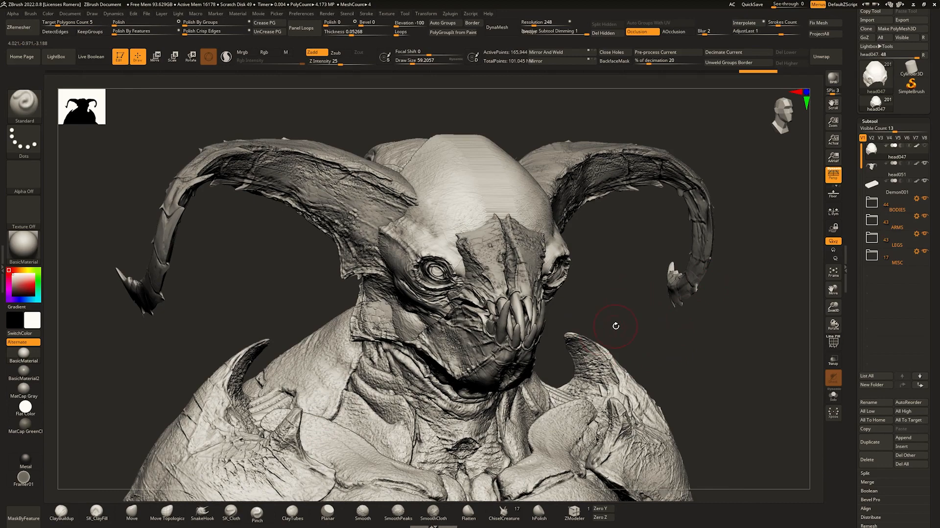
pyautogui.moveTo(603, 312); pyautogui.dragTo(583, 307)
pyautogui.keyDown('alt'); pyautogui.moveTo(582, 307); pyautogui.dragTo(578, 275); pyautogui.keyUp('alt')
pyautogui.hotkey('alt', 's')
pyautogui.keyDown('ctrl'); pyautogui.moveTo(525, 193); pyautogui.dragTo(528, 211, button='right'); pyautogui.keyUp('ctrl')
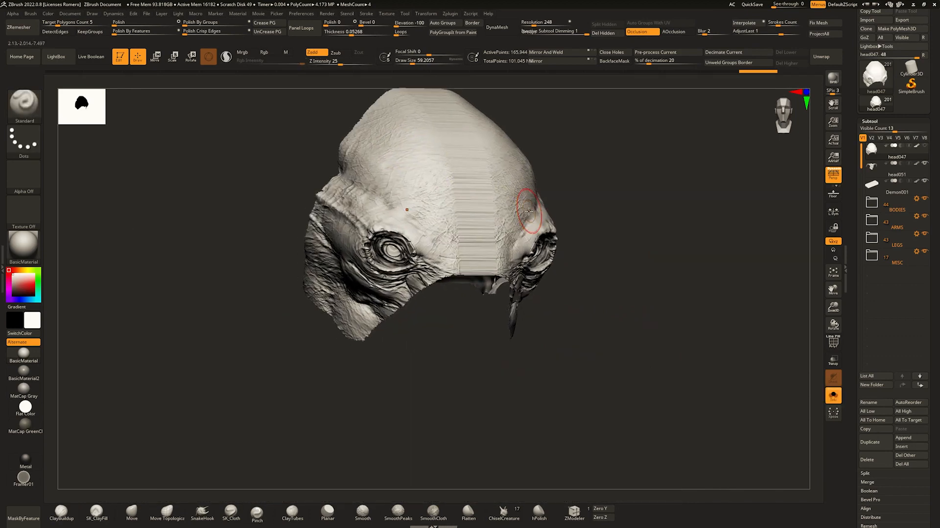
pyautogui.moveTo(467, 190)
pyautogui.keyDown('alt'); pyautogui.mouseDown(button='right')
pyautogui.moveTo(471, 219)
pyautogui.moveTo(362, 245)
pyautogui.moveTo(432, 284)
pyautogui.mouseUp(button='right'); pyautogui.keyUp('alt')
pyautogui.press('space')
pyautogui.moveTo(470, 234)
pyautogui.mouseDown()
pyautogui.moveTo(464, 161)
pyautogui.moveTo(429, 220)
pyautogui.mouseUp()
pyautogui.press('shift')
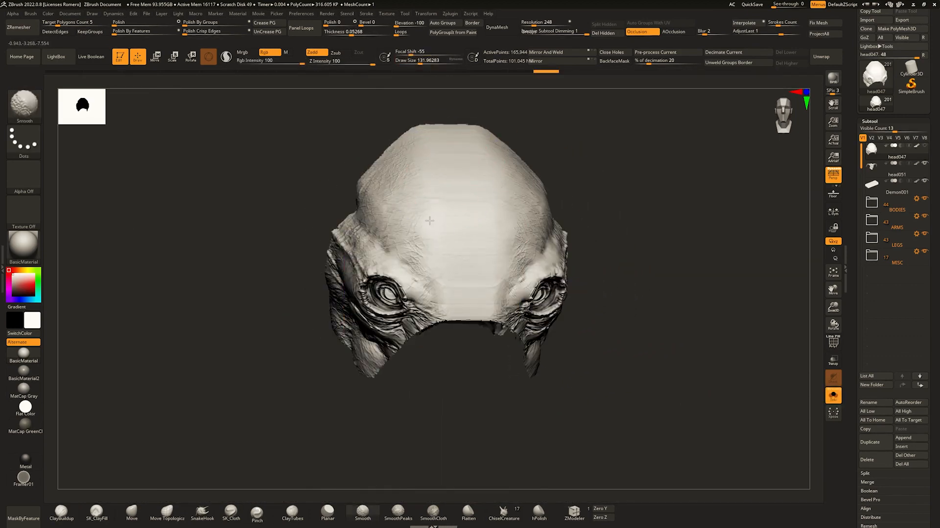
pyautogui.moveTo(469, 156); pyautogui.dragTo(476, 139, button='right')
pyautogui.hotkey('ctrl', 'alt', 's')
# Show the whole creature and pull the rear rim of the head047 skull back with the Move brush.
pyautogui.moveTo(491, 198); pyautogui.dragTo(482, 203, button='right')
pyautogui.hotkey('shift', 'f')
pyautogui.moveTo(483, 203)
pyautogui.keyDown('ctrl'); pyautogui.mouseDown(button='right')
pyautogui.moveTo(463, 168)
pyautogui.moveTo(419, 162)
pyautogui.mouseUp(button='right'); pyautogui.keyUp('ctrl')
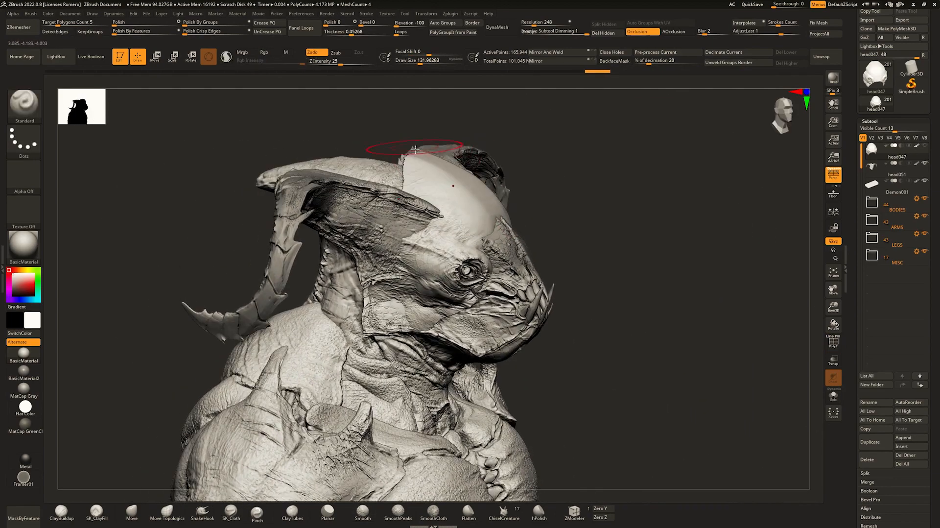
pyautogui.press('space')
pyautogui.press('space')
pyautogui.moveTo(403, 162); pyautogui.dragTo(409, 163)
pyautogui.press('b')
pyautogui.press('m')
pyautogui.press('v')
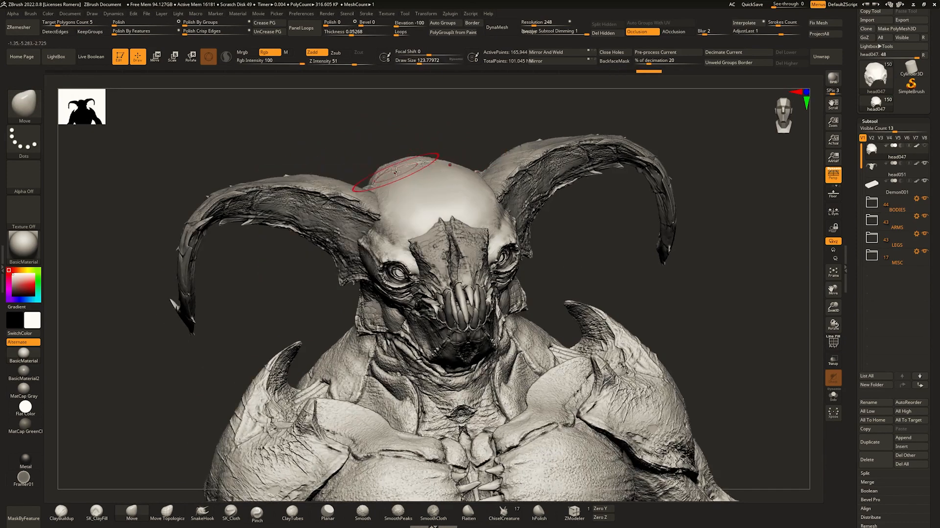
pyautogui.moveTo(391, 181); pyautogui.dragTo(367, 189, button='right')
pyautogui.moveTo(398, 178); pyautogui.dragTo(404, 171)
pyautogui.moveTo(431, 186); pyautogui.dragTo(409, 189, button='right')
# Stretch the skull's rear edge further back over the crest between the horns, using a draw size of about 112.
pyautogui.press('space')
pyautogui.moveTo(414, 183); pyautogui.dragTo(437, 170)
pyautogui.moveTo(437, 176); pyautogui.dragTo(402, 180, button='right')
pyautogui.moveTo(448, 172); pyautogui.dragTo(451, 168)
pyautogui.moveTo(465, 174); pyautogui.dragTo(457, 179, button='right')
pyautogui.press('space')
pyautogui.moveTo(474, 181); pyautogui.dragTo(478, 162)
pyautogui.press('space')
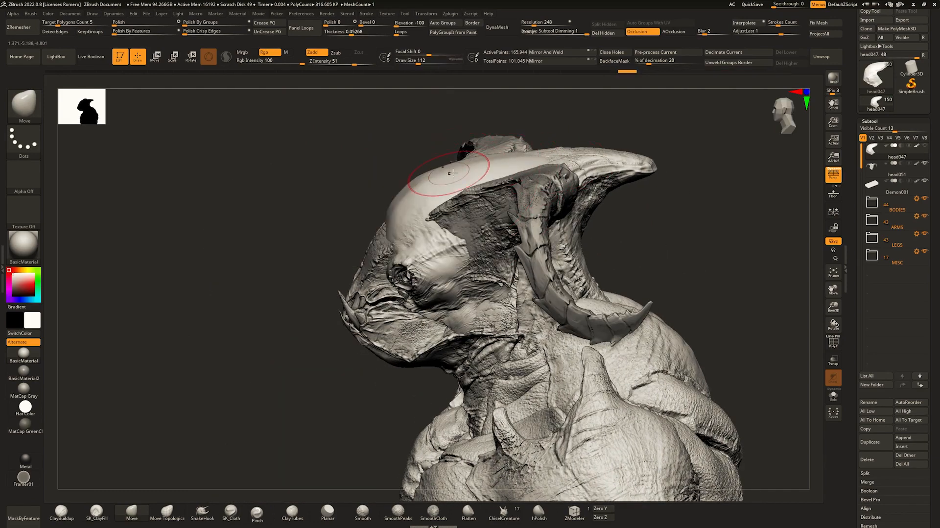
# Refine the skull's crown from the side, and shape its overall volume with the Move brush at a draw size of about 234.
pyautogui.keyDown('shift'); pyautogui.moveTo(504, 184); pyautogui.dragTo(489, 172, button='right'); pyautogui.keyUp('shift')
pyautogui.press('space')
pyautogui.moveTo(501, 172); pyautogui.dragTo(505, 172)
pyautogui.moveTo(506, 172)
pyautogui.mouseDown(button='right')
pyautogui.moveTo(423, 175)
pyautogui.moveTo(513, 163)
pyautogui.moveTo(409, 185)
pyautogui.moveTo(440, 153)
pyautogui.moveTo(439, 165)
pyautogui.moveTo(416, 147)
pyautogui.moveTo(422, 214)
pyautogui.mouseUp(button='right')
pyautogui.press('b')
pyautogui.press('m')
pyautogui.press('v')
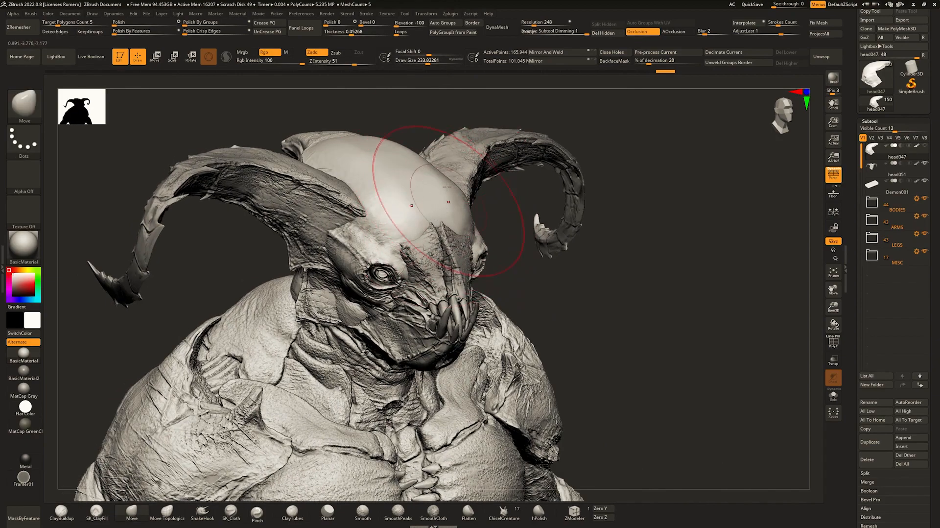
pyautogui.moveTo(447, 185); pyautogui.dragTo(449, 209, button='right')
pyautogui.moveTo(383, 209); pyautogui.dragTo(458, 215, button='right')
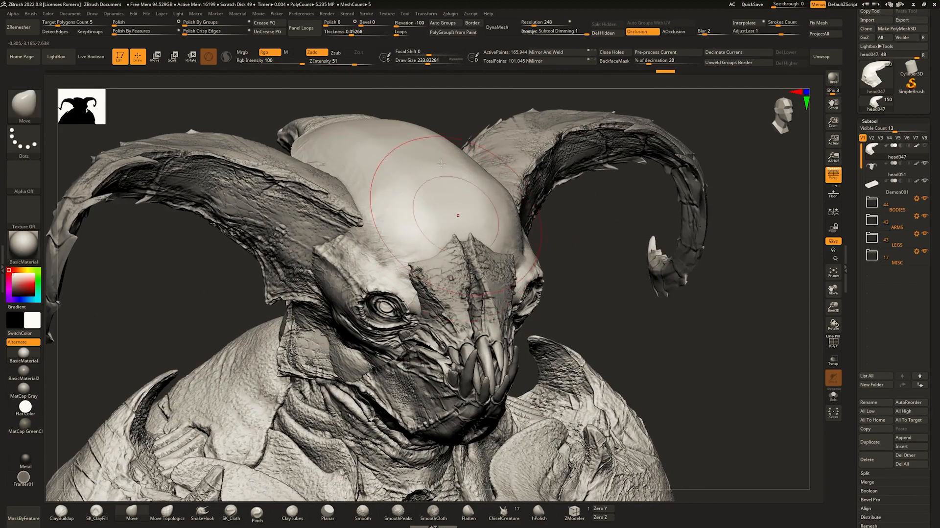
pyautogui.moveTo(376, 197)
pyautogui.mouseDown(button='right')
pyautogui.moveTo(440, 195)
pyautogui.moveTo(469, 252)
pyautogui.mouseUp(button='right')
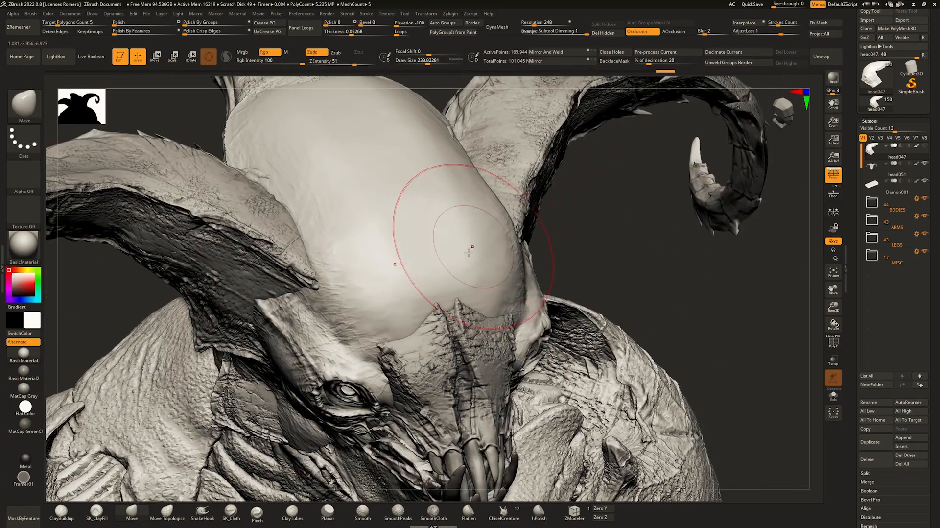
# Inspect the jaw and eye area, and adjust the forehead above the nose plate with a draw size of about 94.
pyautogui.moveTo(422, 352)
pyautogui.mouseDown(button='right')
pyautogui.moveTo(461, 308)
pyautogui.moveTo(453, 147)
pyautogui.moveTo(436, 274)
pyautogui.mouseUp(button='right')
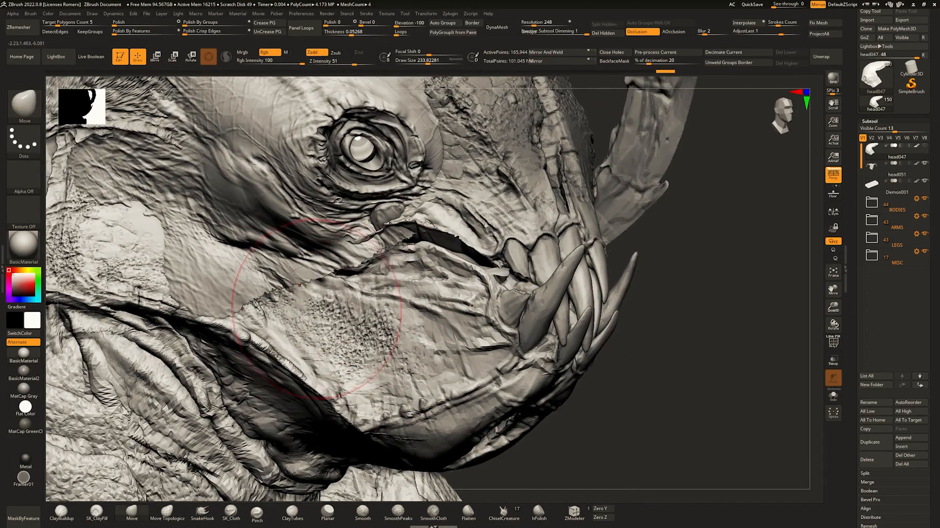
pyautogui.moveTo(374, 318)
pyautogui.mouseDown(button='right')
pyautogui.moveTo(388, 157)
pyautogui.moveTo(391, 196)
pyautogui.moveTo(416, 206)
pyautogui.mouseUp(button='right')
pyautogui.moveTo(400, 272)
pyautogui.mouseDown(button='right')
pyautogui.moveTo(354, 262)
pyautogui.moveTo(350, 252)
pyautogui.mouseUp(button='right')
pyautogui.moveTo(436, 234)
pyautogui.keyDown('ctrl'); pyautogui.mouseDown(button='right')
pyautogui.moveTo(443, 220)
pyautogui.moveTo(421, 206)
pyautogui.moveTo(401, 252)
pyautogui.moveTo(512, 201)
pyautogui.moveTo(399, 178)
pyautogui.moveTo(537, 206)
pyautogui.mouseUp(button='right'); pyautogui.keyUp('ctrl')
pyautogui.press('space')
pyautogui.moveTo(537, 206); pyautogui.dragTo(523, 209)
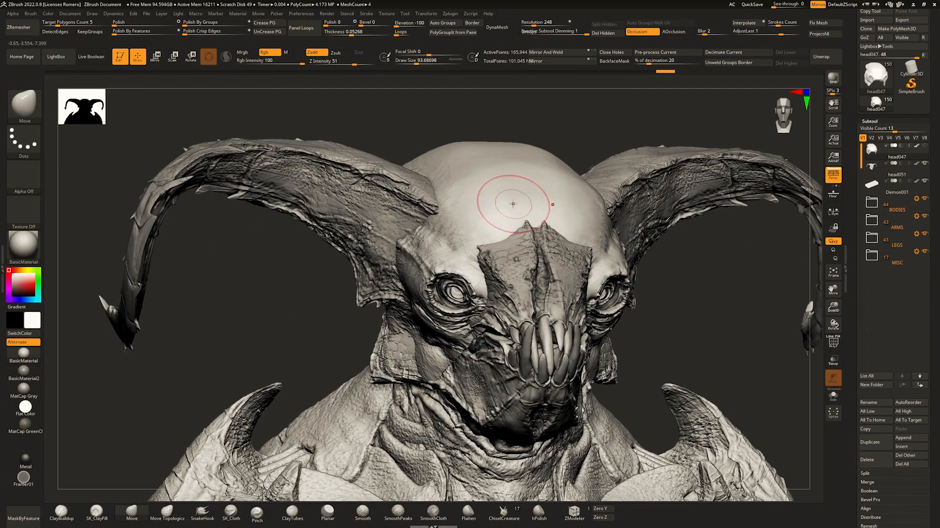
# Carve a crease with the DamStandard brush into the forehead along the upper edge of the nose plate.
pyautogui.moveTo(517, 222)
pyautogui.keyDown('ctrl'); pyautogui.mouseDown(button='right')
pyautogui.moveTo(495, 188)
pyautogui.moveTo(531, 241)
pyautogui.mouseUp(button='right'); pyautogui.keyUp('ctrl')
pyautogui.press('b')
pyautogui.press('d')
pyautogui.press('s')
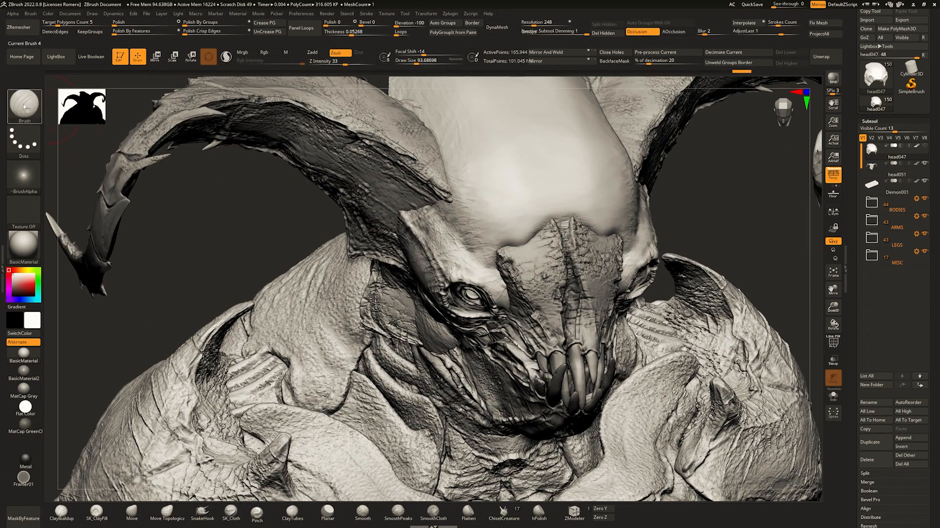
pyautogui.press('b')
pyautogui.press('d')
pyautogui.press('s')
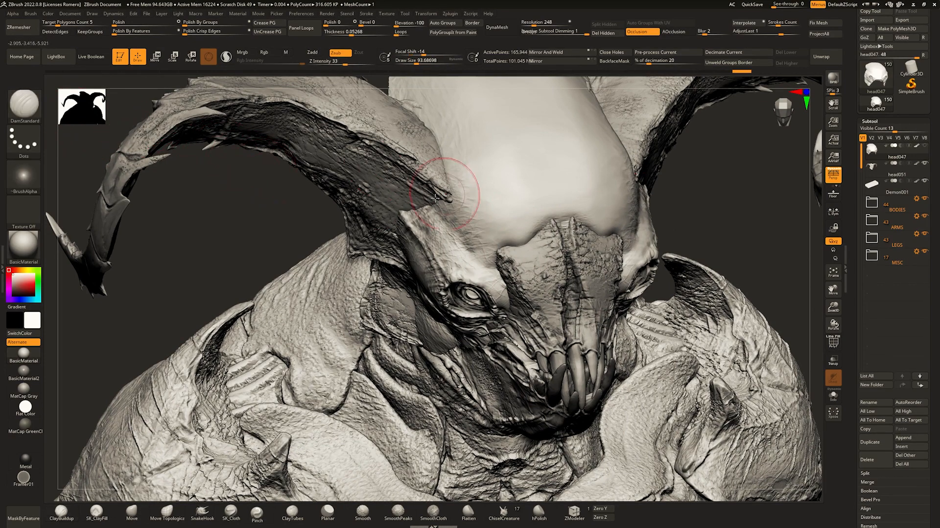
pyautogui.moveTo(563, 234)
pyautogui.mouseDown(button='right')
pyautogui.moveTo(543, 226)
pyautogui.moveTo(508, 250)
pyautogui.mouseUp(button='right')
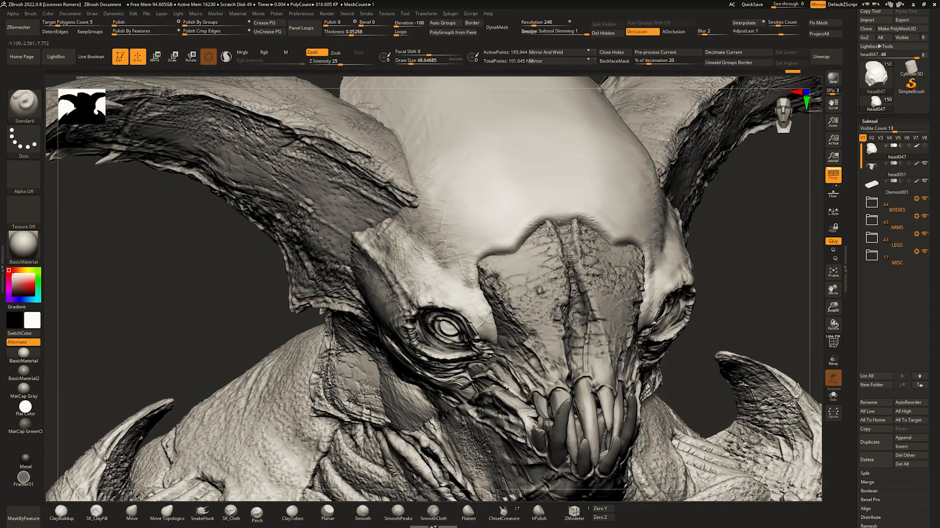
# Tighten the forehead crease along the upper edge of the nose plate with the Pinch brush.
pyautogui.moveTo(553, 230)
pyautogui.mouseDown(button='right')
pyautogui.moveTo(540, 223)
pyautogui.moveTo(499, 247)
pyautogui.moveTo(548, 239)
pyautogui.moveTo(551, 228)
pyautogui.moveTo(537, 231)
pyautogui.moveTo(525, 168)
pyautogui.mouseUp(button='right')
pyautogui.press('space')
pyautogui.press('b')
pyautogui.press('p')
pyautogui.press('i')
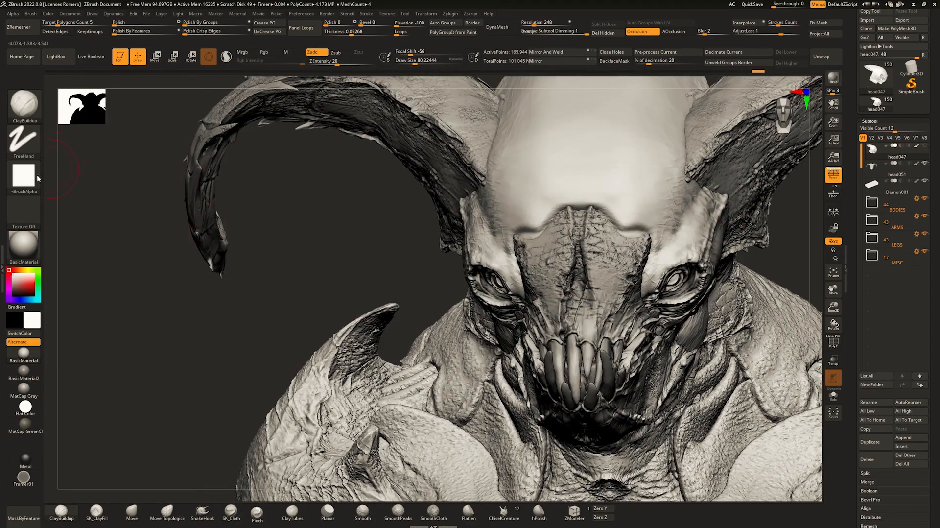
# Turn off the ClayBuildup brush's alpha and build up the forehead above the nose plate at a draw size of about 80.
pyautogui.moveTo(531, 138)
pyautogui.keyDown('shift'); pyautogui.mouseDown(button='right')
pyautogui.moveTo(478, 247)
pyautogui.moveTo(442, 248)
pyautogui.mouseUp(button='right'); pyautogui.keyUp('shift')
pyautogui.moveTo(435, 214); pyautogui.dragTo(466, 229, button='right')
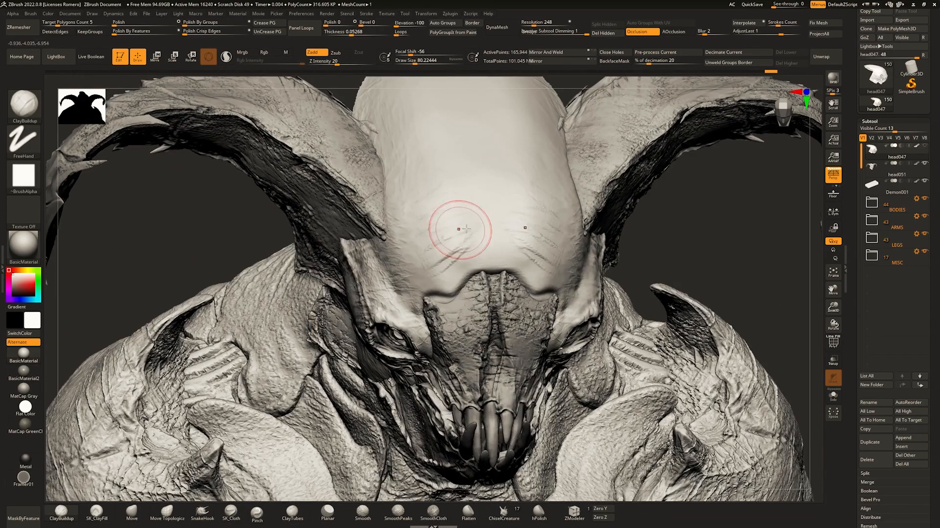
pyautogui.press('ctrl')
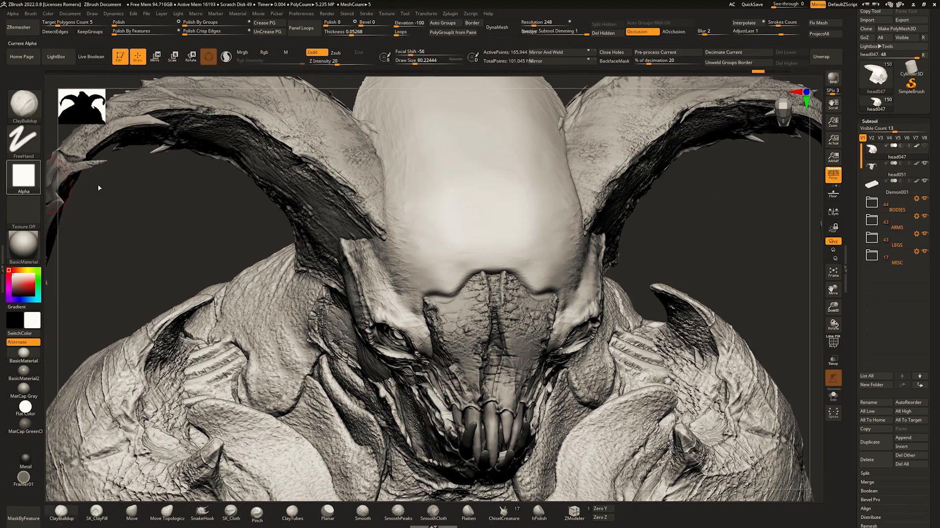
pyautogui.click(67, 183)
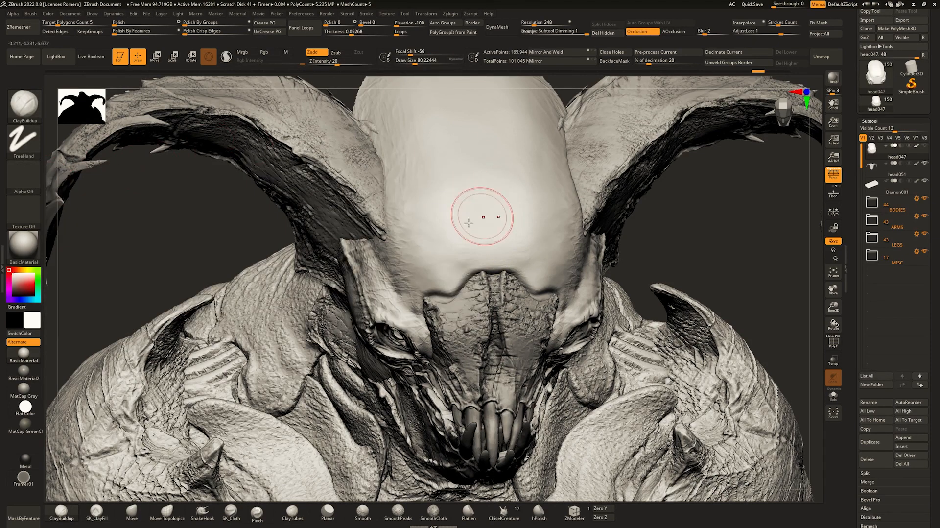
pyautogui.moveTo(442, 224); pyautogui.dragTo(450, 226)
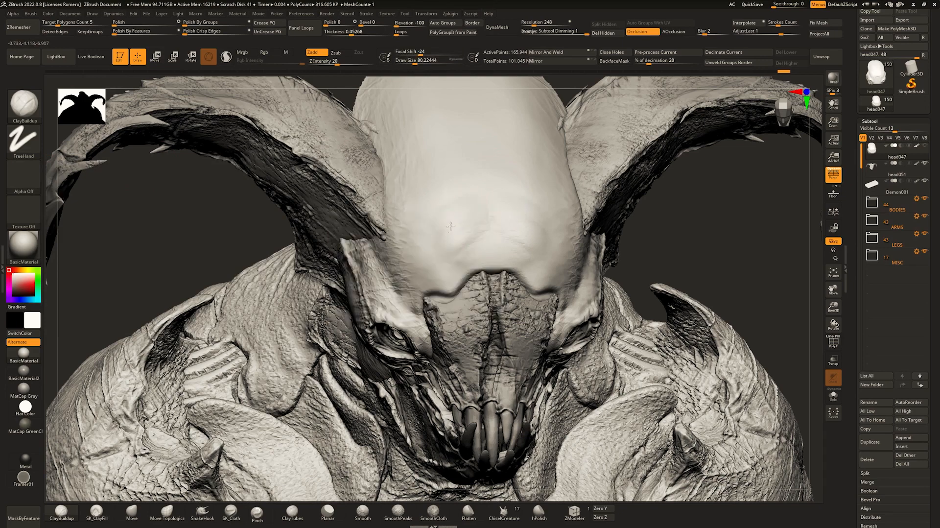
# Build broader volume on the forehead with ClayBuildup, working down to a draw size of about 132.
pyautogui.press('space')
pyautogui.moveTo(443, 180)
pyautogui.mouseDown()
pyautogui.moveTo(457, 179)
pyautogui.moveTo(429, 186)
pyautogui.mouseUp()
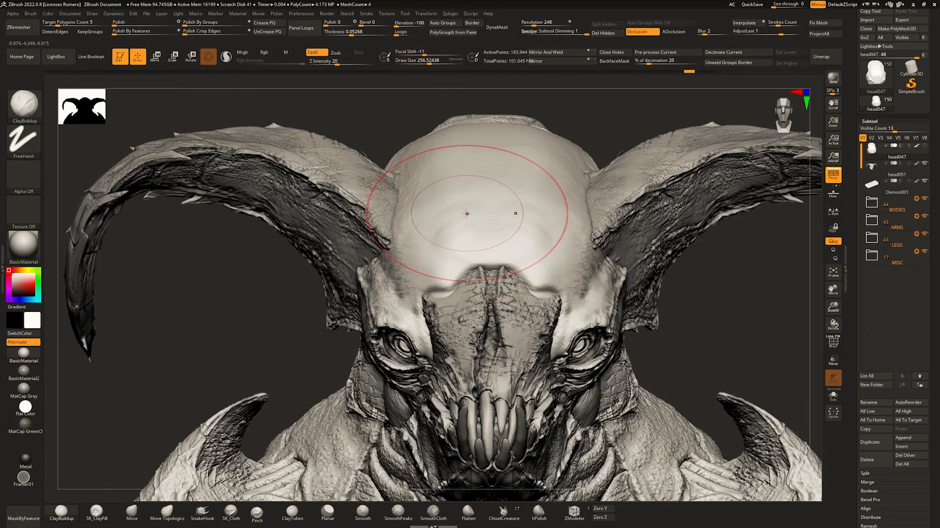
pyautogui.press('ctrl')
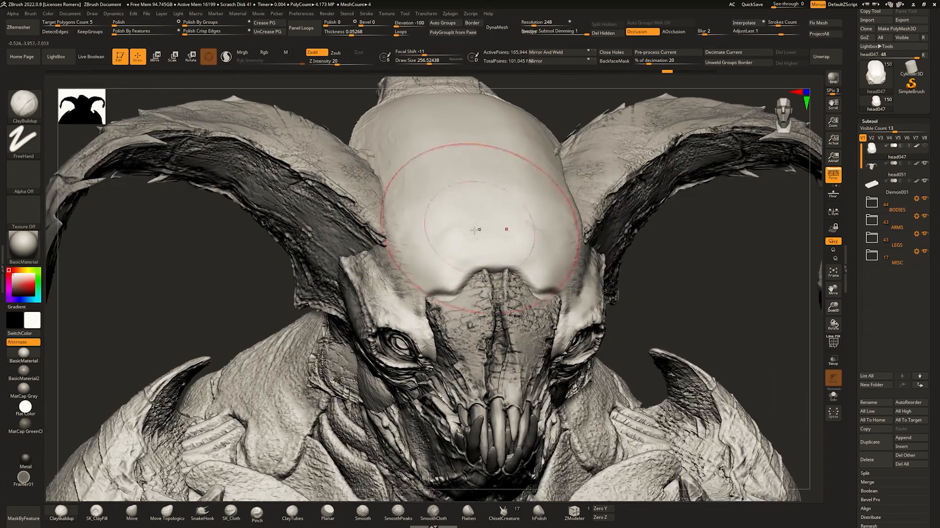
pyautogui.press('space')
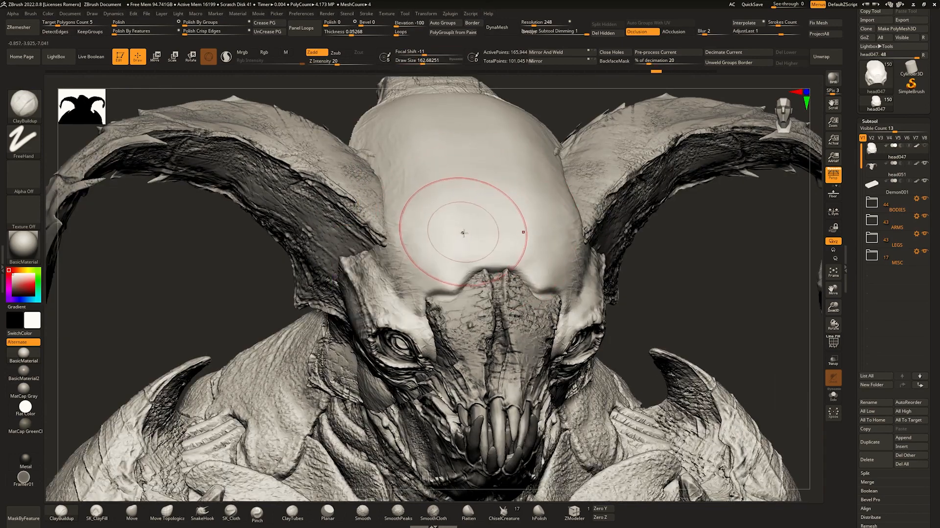
pyautogui.keyDown('ctrl'); pyautogui.moveTo(437, 275); pyautogui.dragTo(455, 269, button='right'); pyautogui.keyUp('ctrl')
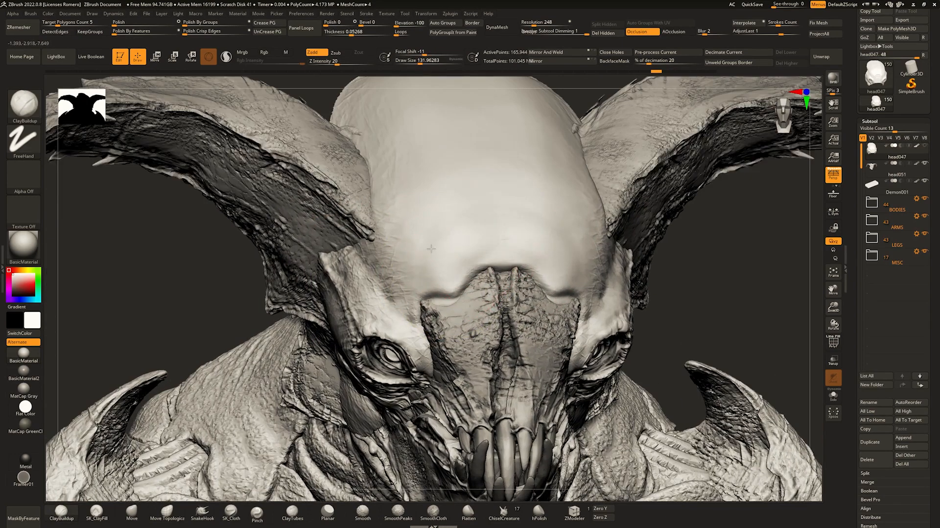
pyautogui.moveTo(451, 142)
pyautogui.keyDown('ctrl'); pyautogui.mouseDown(button='right')
pyautogui.moveTo(450, 110)
pyautogui.moveTo(451, 135)
pyautogui.mouseUp(button='right'); pyautogui.keyUp('ctrl')
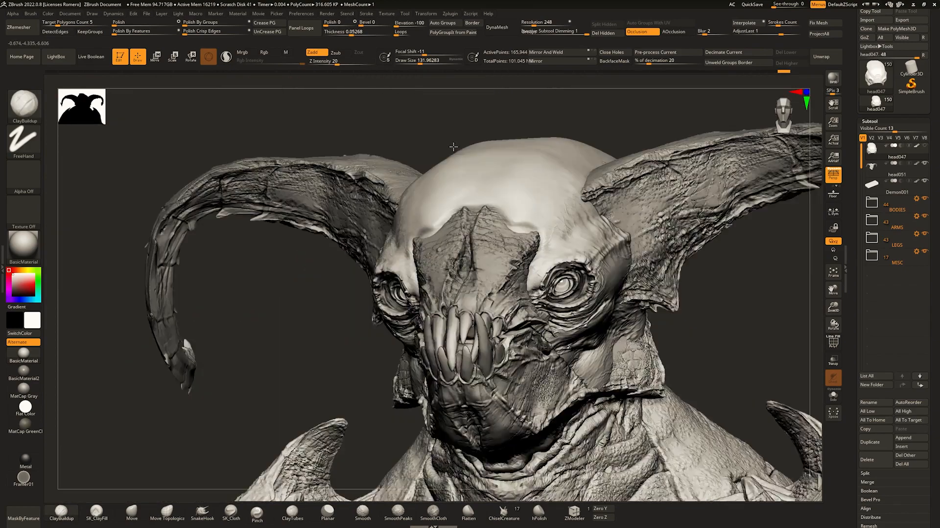
pyautogui.keyDown('ctrl'); pyautogui.moveTo(453, 147); pyautogui.dragTo(468, 133, button='right'); pyautogui.keyUp('ctrl')
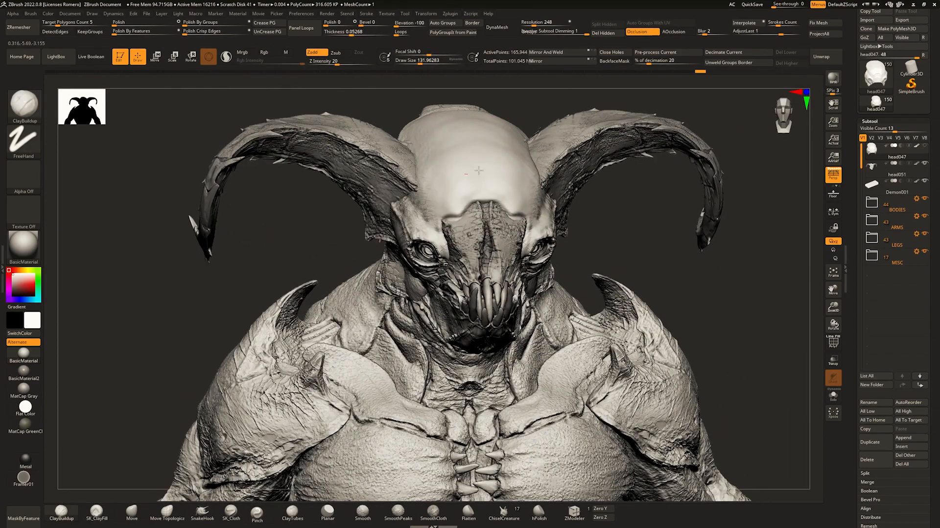
# Deepen the brow crease with DamStandard, and add volume to the forehead with ClayBuildup at a draw size of about 120.
pyautogui.moveTo(478, 170)
pyautogui.mouseDown(button='right')
pyautogui.moveTo(516, 165)
pyautogui.moveTo(429, 155)
pyautogui.moveTo(443, 234)
pyautogui.mouseUp(button='right')
pyautogui.moveTo(445, 185); pyautogui.dragTo(441, 264, button='right')
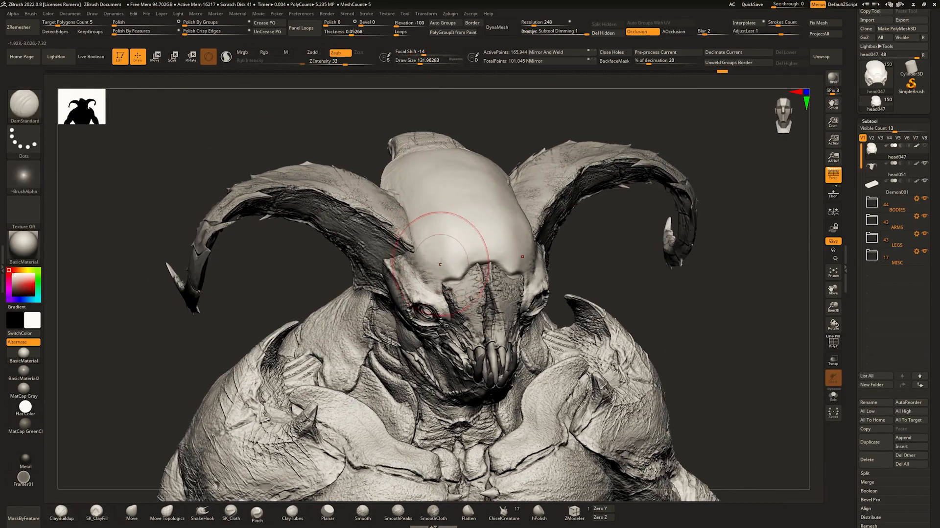
pyautogui.moveTo(394, 185); pyautogui.dragTo(488, 253, button='right')
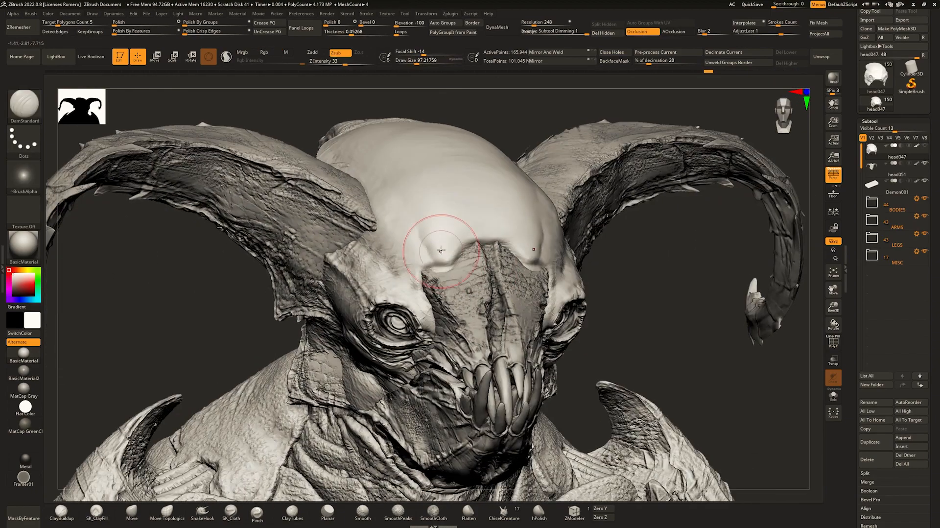
pyautogui.press('b')
pyautogui.press('c')
pyautogui.press('b')
pyautogui.moveTo(402, 197); pyautogui.dragTo(453, 208)
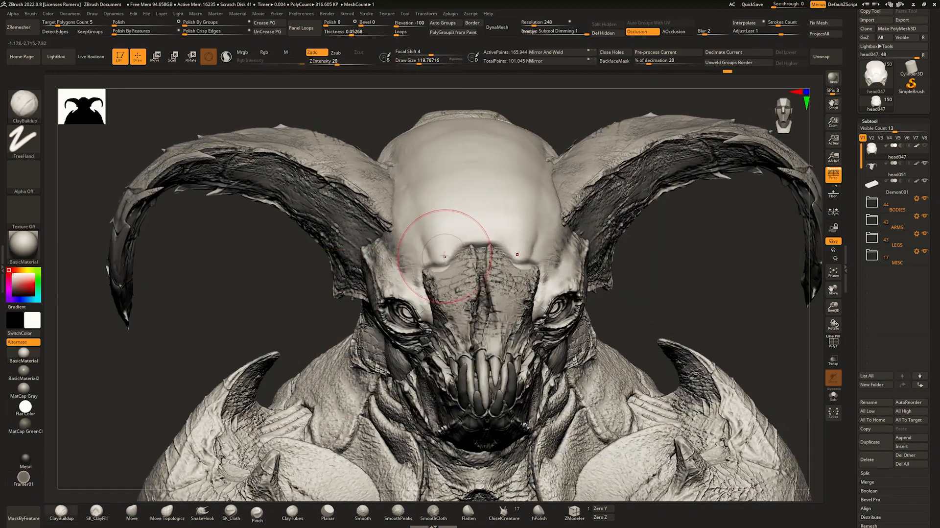
# Reshape the forehead edge above the nose plate with the Move brush at a draw size of about 74.
pyautogui.press('b')
pyautogui.press('m')
pyautogui.press('v')
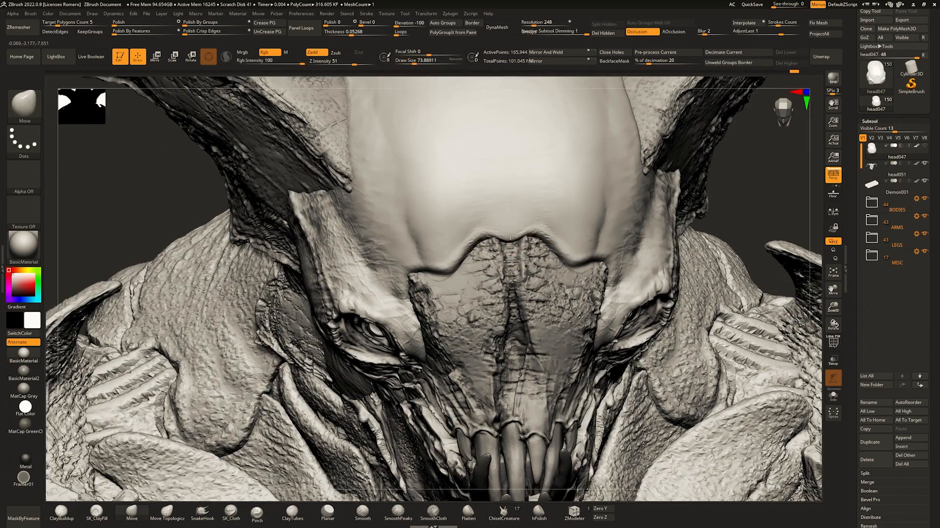
pyautogui.moveTo(490, 228); pyautogui.dragTo(460, 215, button='right')
pyautogui.keyDown('ctrl'); pyautogui.moveTo(499, 274); pyautogui.dragTo(500, 215, button='right'); pyautogui.keyUp('ctrl')
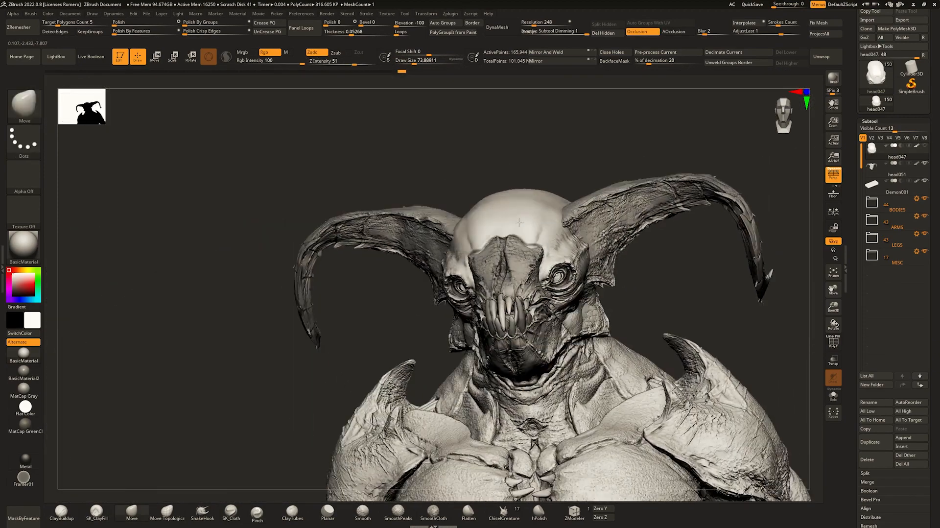
pyautogui.moveTo(539, 240); pyautogui.dragTo(497, 238, button='right')
pyautogui.moveTo(497, 237)
pyautogui.keyDown('ctrl'); pyautogui.mouseDown(button='right')
pyautogui.moveTo(497, 274)
pyautogui.moveTo(501, 234)
pyautogui.moveTo(583, 239)
pyautogui.mouseUp(button='right'); pyautogui.keyUp('ctrl')
# Adjust the forehead's profile from the side with the Move brush, using a draw size of about 132.
pyautogui.press('space')
pyautogui.moveTo(451, 266); pyautogui.dragTo(466, 266)
pyautogui.moveTo(436, 251); pyautogui.dragTo(490, 259, button='right')
pyautogui.press('space')
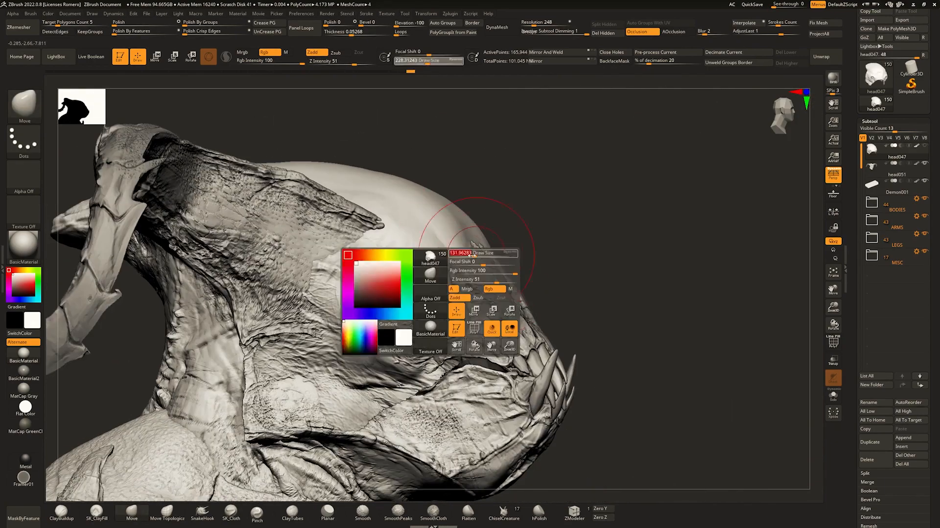
pyautogui.moveTo(477, 266); pyautogui.dragTo(466, 267)
pyautogui.moveTo(470, 262); pyautogui.dragTo(426, 257, button='right')
pyautogui.moveTo(460, 259)
pyautogui.keyDown('ctrl'); pyautogui.mouseDown(button='right')
pyautogui.moveTo(465, 220)
pyautogui.moveTo(457, 240)
pyautogui.moveTo(505, 286)
pyautogui.moveTo(493, 311)
pyautogui.moveTo(475, 211)
pyautogui.moveTo(499, 267)
pyautogui.moveTo(507, 216)
pyautogui.moveTo(525, 205)
pyautogui.moveTo(511, 225)
pyautogui.moveTo(482, 227)
pyautogui.mouseUp(button='right'); pyautogui.keyUp('ctrl')
# Refine the skull's volume with ClayBuildup at a draw size of about 182, checking it against the full body.
pyautogui.press('b')
pyautogui.press('c')
pyautogui.press('b')
pyautogui.moveTo(492, 168); pyautogui.dragTo(516, 203, button='right')
pyautogui.keyDown('ctrl'); pyautogui.moveTo(517, 203); pyautogui.dragTo(477, 180, button='right'); pyautogui.keyUp('ctrl')
pyautogui.moveTo(558, 190)
pyautogui.keyDown('ctrl'); pyautogui.mouseDown(button='right')
pyautogui.moveTo(568, 217)
pyautogui.moveTo(535, 189)
pyautogui.moveTo(563, 184)
pyautogui.mouseUp(button='right'); pyautogui.keyUp('ctrl')
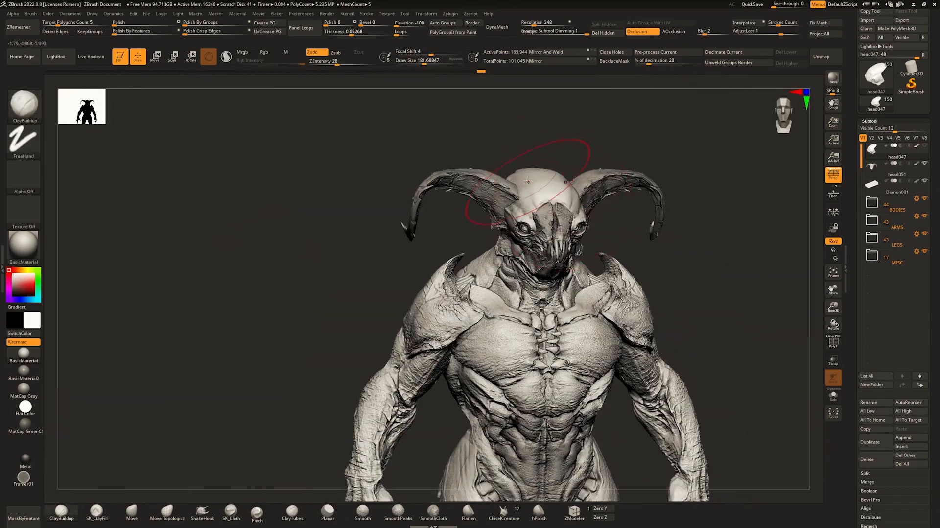
# Show the polygroups and adjust the head047 skin beneath the horn and behind the jaw with the Move brush at a draw size of about 525.
pyautogui.moveTo(531, 238)
pyautogui.mouseDown(button='right')
pyautogui.moveTo(554, 245)
pyautogui.moveTo(531, 220)
pyautogui.moveTo(491, 223)
pyautogui.moveTo(533, 228)
pyautogui.mouseUp(button='right')
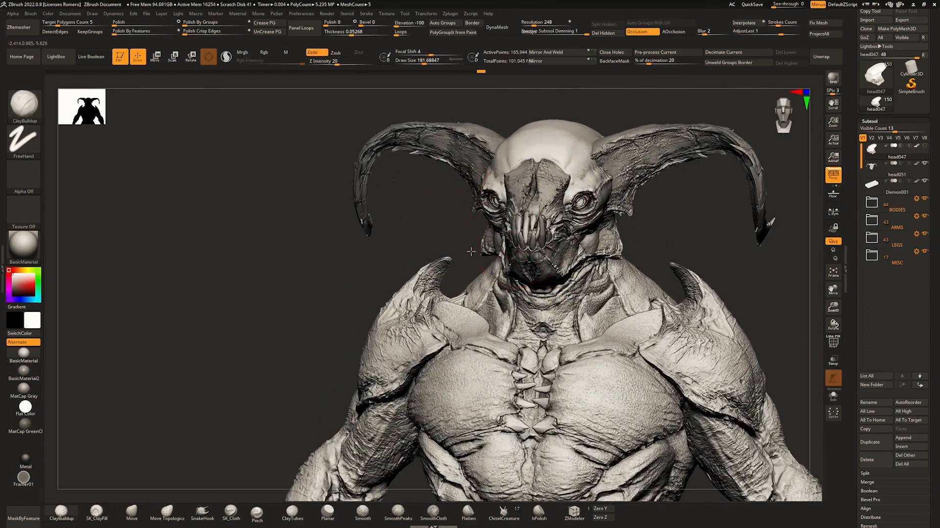
pyautogui.moveTo(471, 251); pyautogui.dragTo(538, 277, button='right')
pyautogui.hotkey('shift', 'f')
pyautogui.moveTo(235, 248); pyautogui.dragTo(392, 228, button='right')
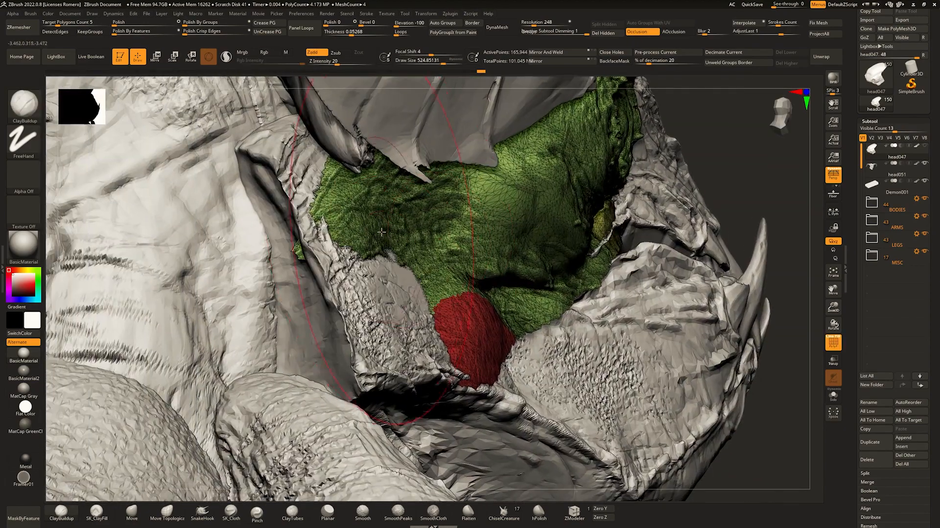
pyautogui.press('b')
pyautogui.press('m')
pyautogui.press('v')
pyautogui.moveTo(381, 231); pyautogui.dragTo(392, 226)
pyautogui.moveTo(548, 284); pyautogui.dragTo(490, 294, button='right')
pyautogui.moveTo(578, 333)
pyautogui.mouseDown(button='right')
pyautogui.moveTo(508, 345)
pyautogui.moveTo(510, 358)
pyautogui.moveTo(543, 206)
pyautogui.mouseUp(button='right')
pyautogui.moveTo(544, 205); pyautogui.dragTo(575, 196, button='right')
pyautogui.keyDown('ctrl'); pyautogui.moveTo(575, 196); pyautogui.dragTo(585, 265, button='right'); pyautogui.keyUp('ctrl')
# Regroup the head047 mesh as a single polygroup, and lower the draw size to about 386.
pyautogui.hotkey('shift', 'f')
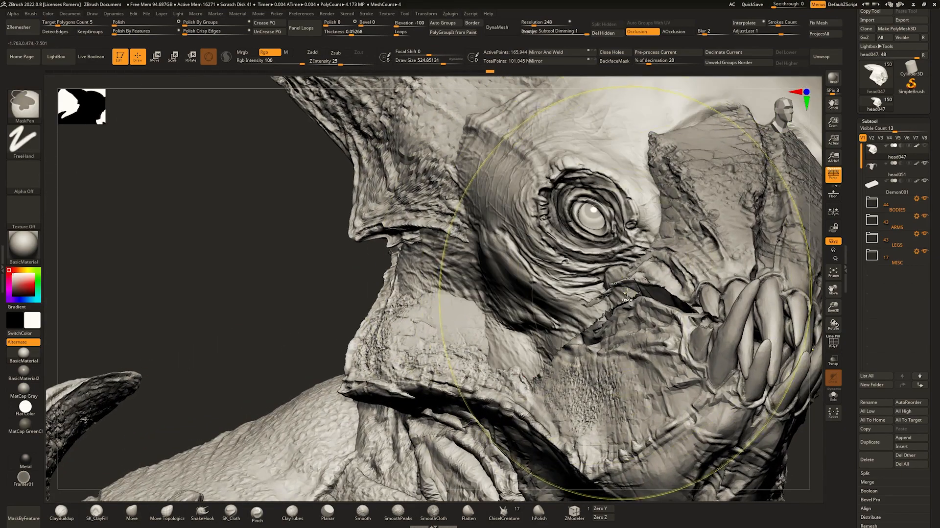
pyautogui.hotkey('shift', 'f')
pyautogui.press('space')
pyautogui.moveTo(639, 290); pyautogui.dragTo(629, 289)
pyautogui.hotkey('shift', 'f')
pyautogui.hotkey('shift', 'f')
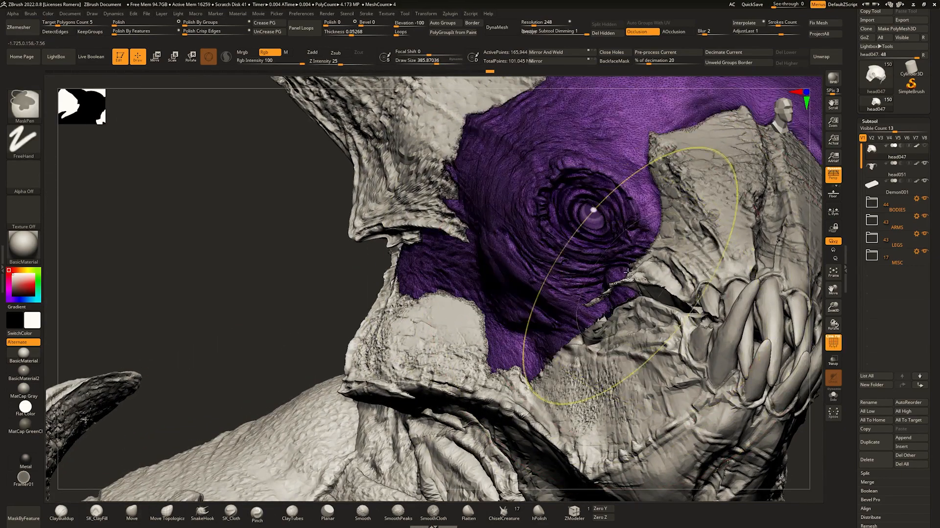
# Try Auto Groups on the head047 mesh and save the project.
pyautogui.keyDown('ctrl'); pyautogui.moveTo(633, 274); pyautogui.dragTo(605, 132, button='right'); pyautogui.keyUp('ctrl')
pyautogui.moveTo(604, 132); pyautogui.dragTo(593, 93, button='right')
pyautogui.click(446, 24)
pyautogui.keyDown('ctrl'); pyautogui.moveTo(553, 147); pyautogui.dragTo(582, 232, button='right'); pyautogui.keyUp('ctrl')
pyautogui.hotkey('ctrl', 's')
pyautogui.hotkey('ctrl', 's')
pyautogui.moveTo(478, 179); pyautogui.dragTo(482, 127, button='right')
pyautogui.hotkey('ctrl', 's')
# Isolate the head047 mesh, set the selection brush to SelectRect, and test hiding and restoring its geometry.
pyautogui.moveTo(491, 181)
pyautogui.mouseDown(button='right')
pyautogui.moveTo(512, 140)
pyautogui.moveTo(526, 137)
pyautogui.moveTo(544, 155)
pyautogui.moveTo(514, 155)
pyautogui.moveTo(514, 193)
pyautogui.mouseUp(button='right')
pyautogui.hotkey('shift', 'f')
pyautogui.moveTo(514, 193)
pyautogui.mouseDown(button='right')
pyautogui.moveTo(563, 189)
pyautogui.moveTo(572, 215)
pyautogui.moveTo(533, 215)
pyautogui.moveTo(523, 199)
pyautogui.moveTo(546, 204)
pyautogui.mouseUp(button='right')
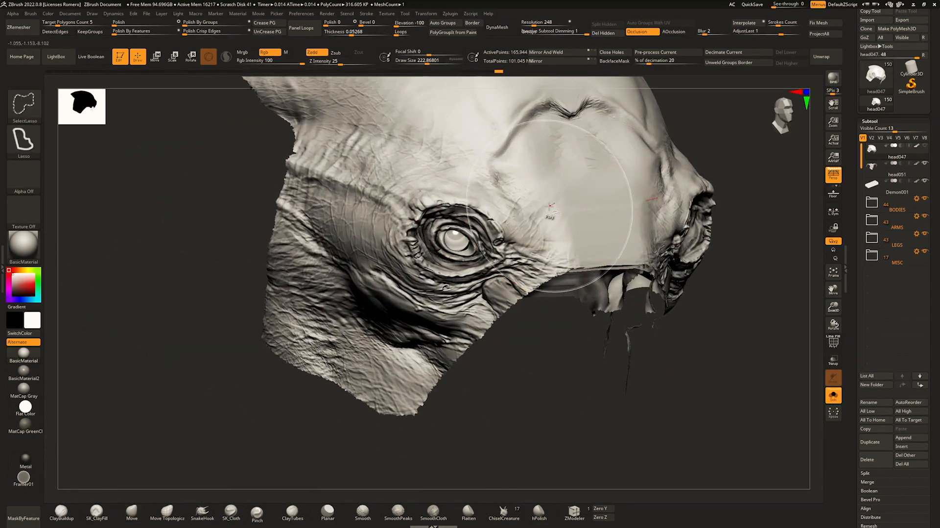
pyautogui.click(39, 107)
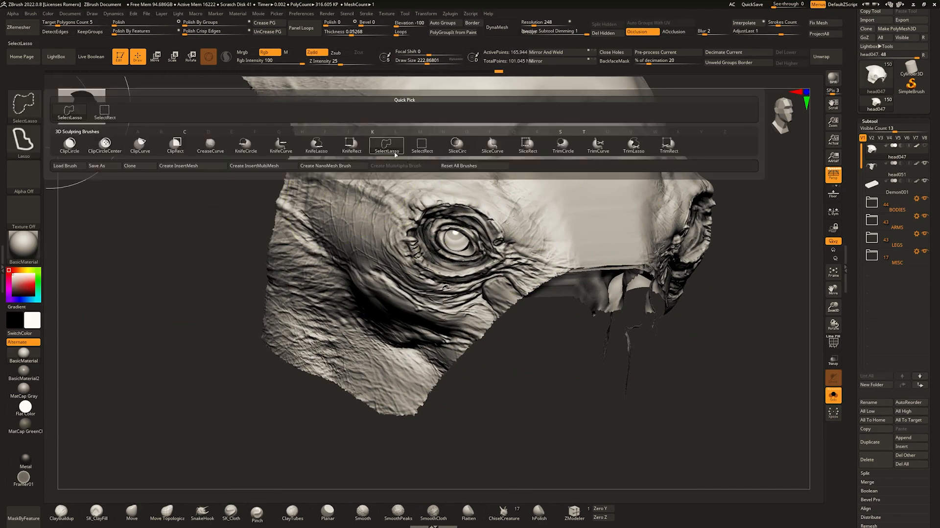
pyautogui.moveTo(590, 248)
pyautogui.mouseDown(button='right')
pyautogui.moveTo(533, 249)
pyautogui.moveTo(588, 253)
pyautogui.mouseUp(button='right')
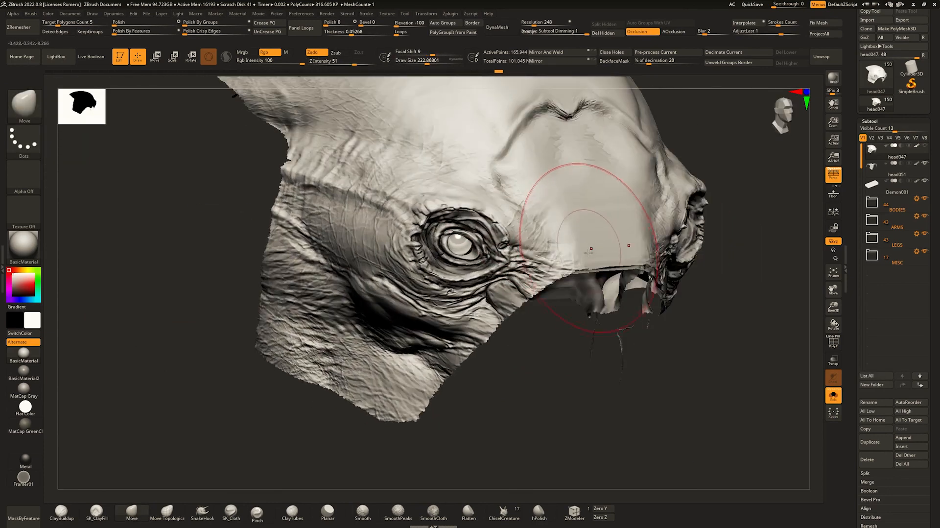
pyautogui.keyDown('ctrl'); pyautogui.keyDown('shift'); pyautogui.click(566, 234); pyautogui.keyUp('shift'); pyautogui.keyUp('ctrl')
pyautogui.keyDown('ctrl'); pyautogui.keyDown('shift'); pyautogui.click(568, 234); pyautogui.keyUp('shift'); pyautogui.keyUp('ctrl')
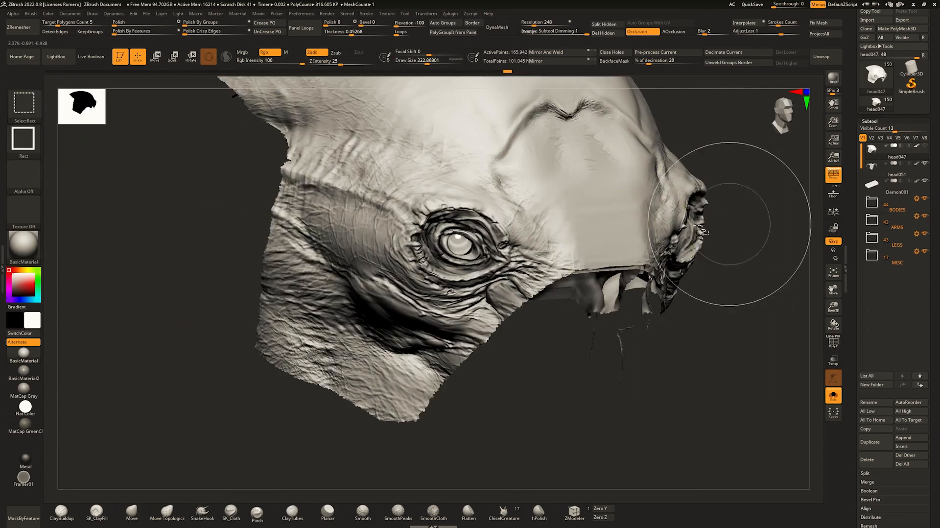
pyautogui.keyDown('ctrl'); pyautogui.keyDown('shift'); pyautogui.click(557, 227); pyautogui.keyUp('shift'); pyautogui.keyUp('ctrl')
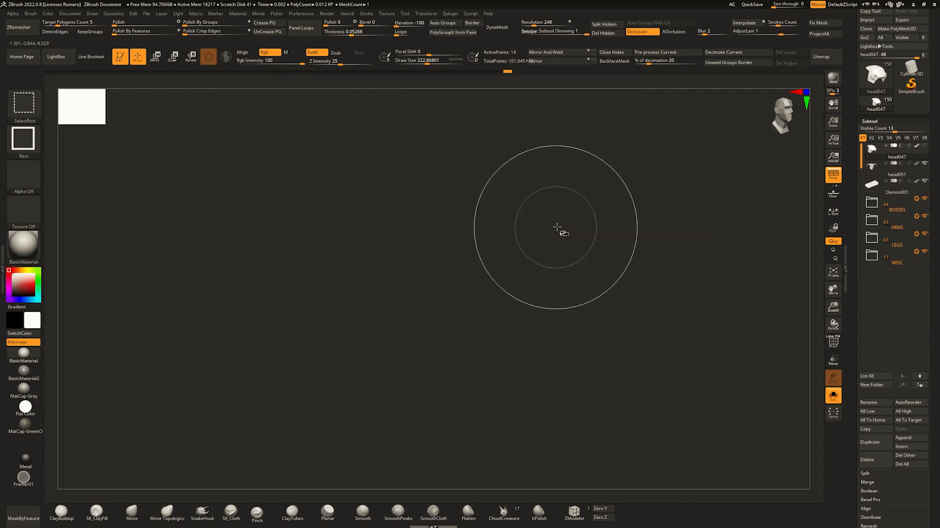
pyautogui.keyDown('ctrl'); pyautogui.keyDown('shift'); pyautogui.click(729, 207); pyautogui.keyUp('shift'); pyautogui.keyUp('ctrl')
# Split the head047 mesh into separate polygroups with Auto Groups.
pyautogui.hotkey('shift', 'f')
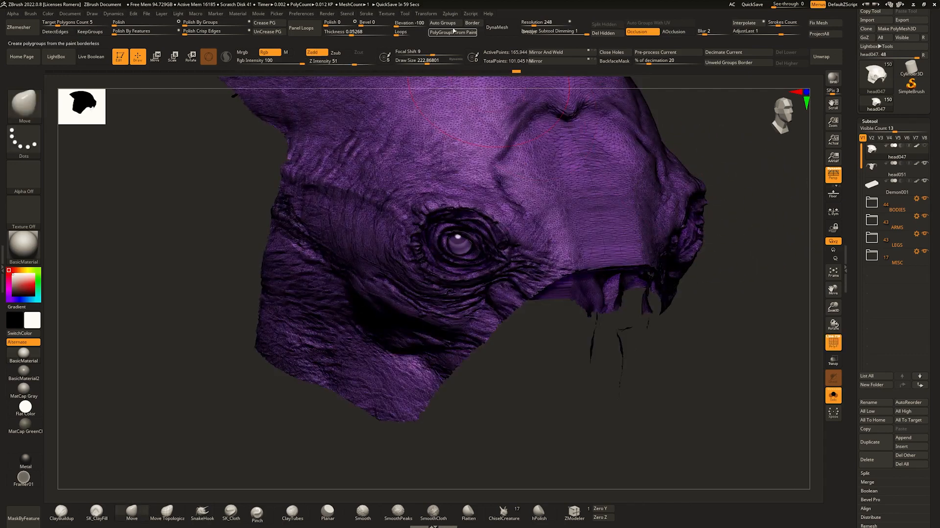
pyautogui.click(446, 23)
pyautogui.moveTo(612, 196); pyautogui.dragTo(569, 220, button='right')
# Keep only the outer skin and both eyeballs of head047 visible, and delete the hidden inner geometry.
pyautogui.keyDown('ctrl'); pyautogui.keyDown('shift'); pyautogui.click(569, 217); pyautogui.keyUp('shift'); pyautogui.keyUp('ctrl')
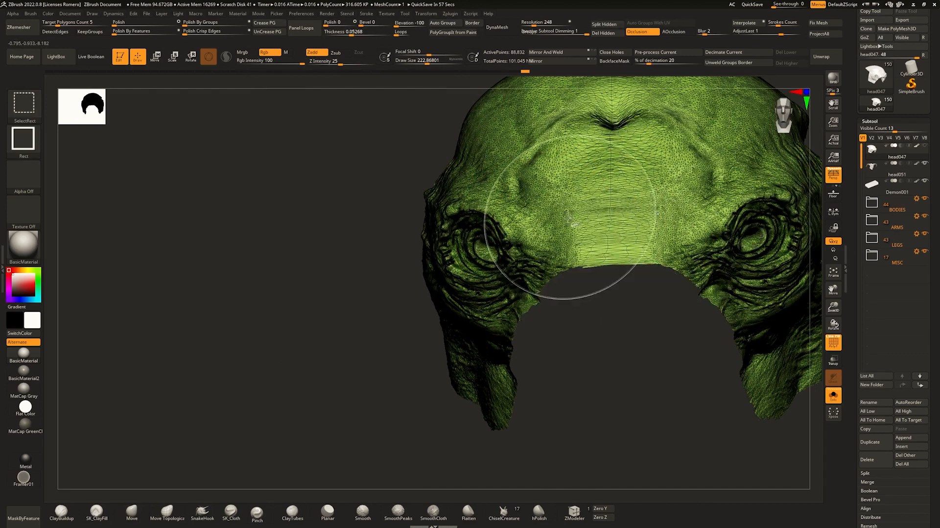
pyautogui.keyDown('ctrl'); pyautogui.keyDown('shift'); pyautogui.click(564, 222); pyautogui.keyUp('shift'); pyautogui.keyUp('ctrl')
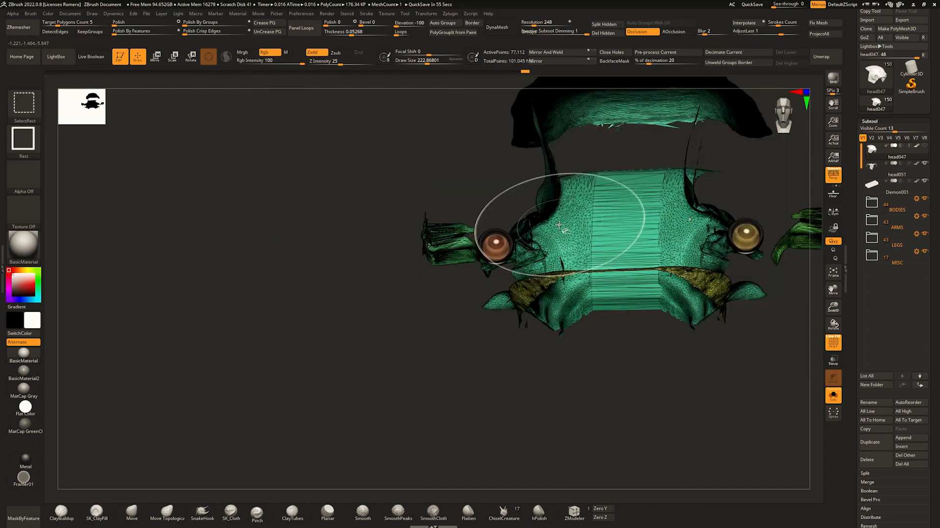
pyautogui.keyDown('ctrl'); pyautogui.keyDown('shift'); pyautogui.click(752, 237); pyautogui.keyUp('shift'); pyautogui.keyUp('ctrl')
pyautogui.keyDown('ctrl'); pyautogui.moveTo(764, 238); pyautogui.dragTo(655, 380, button='right'); pyautogui.keyUp('ctrl')
pyautogui.keyDown('ctrl'); pyautogui.keyDown('shift'); pyautogui.moveTo(666, 368); pyautogui.dragTo(678, 358); pyautogui.keyUp('shift'); pyautogui.keyUp('ctrl')
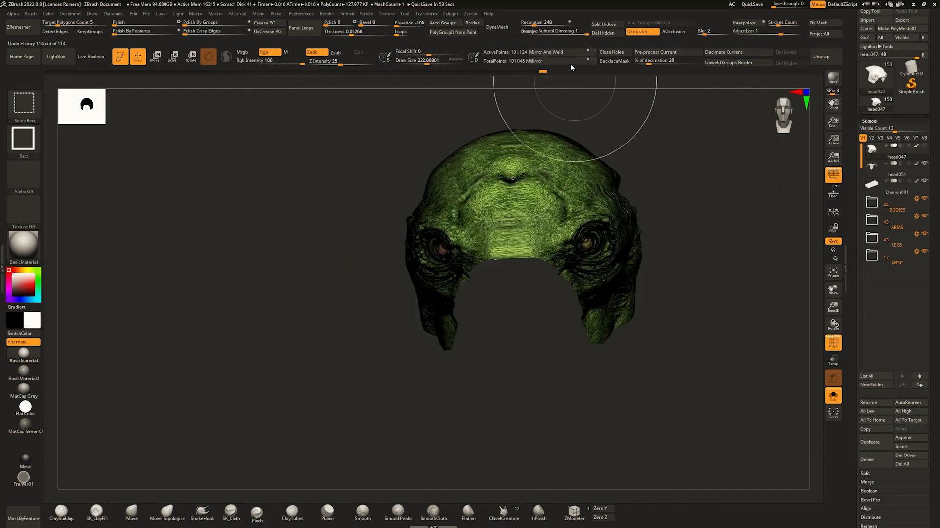
pyautogui.click(594, 33)
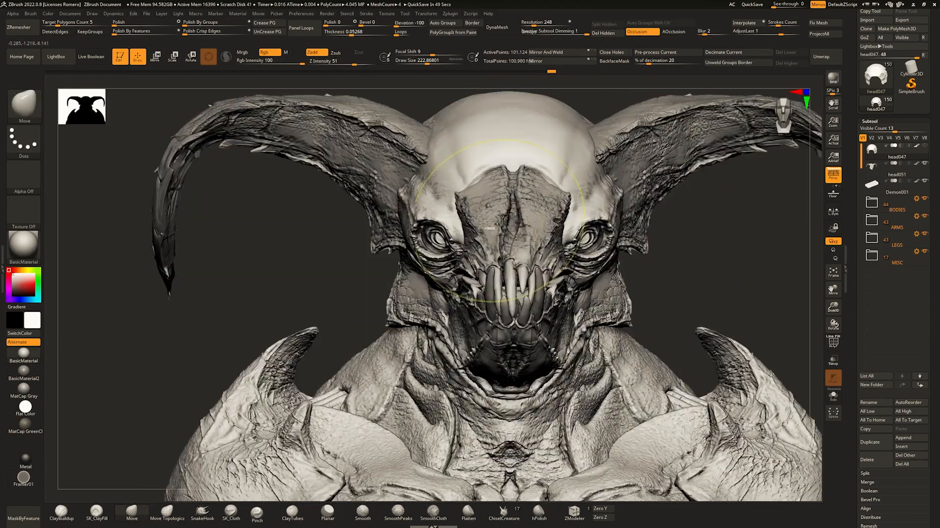
# Hide both eyeballs of head047 and split them off into their own subtool.
pyautogui.keyDown('ctrl'); pyautogui.moveTo(490, 221); pyautogui.dragTo(428, 247, button='right'); pyautogui.keyUp('ctrl')
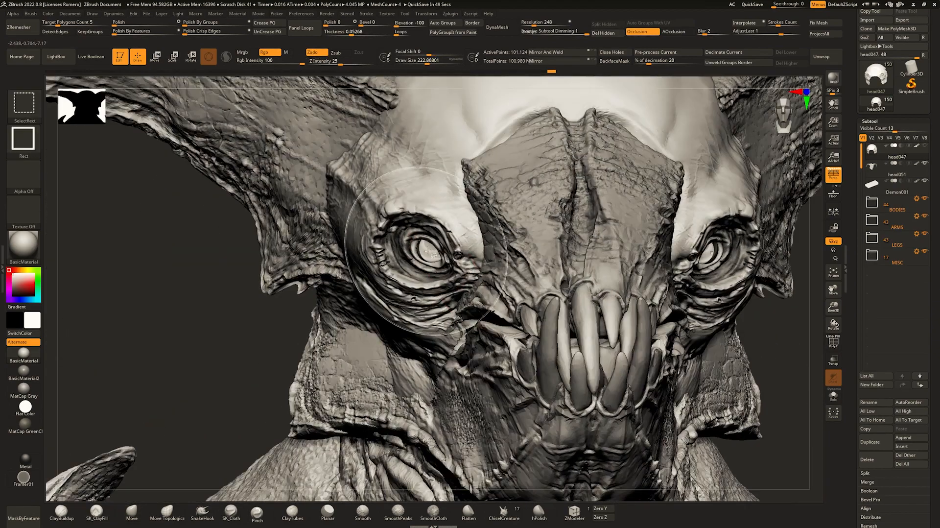
pyautogui.keyDown('ctrl'); pyautogui.keyDown('shift'); pyautogui.click(431, 247); pyautogui.keyUp('shift'); pyautogui.keyUp('ctrl')
pyautogui.keyDown('ctrl'); pyautogui.keyDown('shift'); pyautogui.click(433, 247); pyautogui.keyUp('shift'); pyautogui.keyUp('ctrl')
pyautogui.moveTo(667, 238); pyautogui.dragTo(722, 254, button='right')
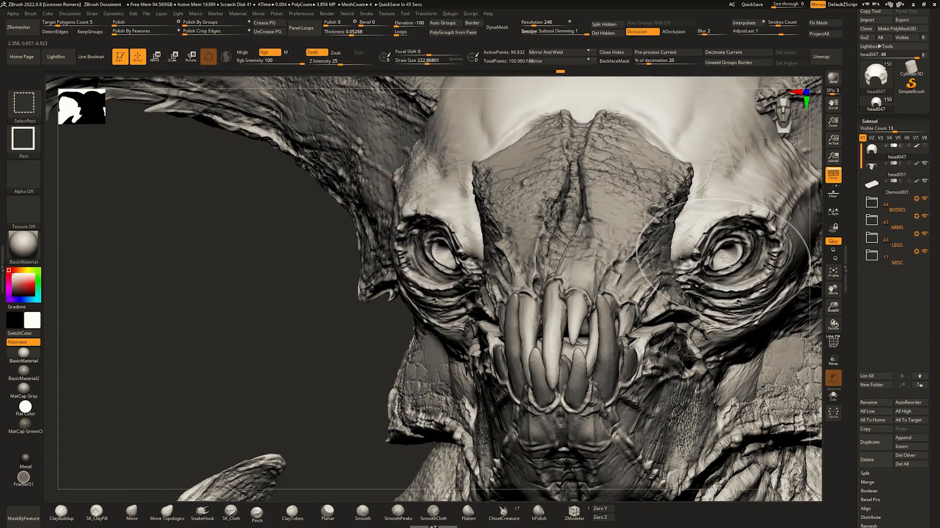
pyautogui.click(602, 25)
# Isolate the head047 skin and assign all of it to a single polygroup.
pyautogui.keyDown('ctrl'); pyautogui.moveTo(588, 161); pyautogui.dragTo(568, 122, button='right'); pyautogui.keyUp('ctrl')
pyautogui.moveTo(519, 181); pyautogui.dragTo(529, 211, button='right')
pyautogui.hotkey('shift', 's')
pyautogui.moveTo(529, 212); pyautogui.dragTo(636, 227, button='right')
pyautogui.moveTo(636, 228)
pyautogui.keyDown('alt'); pyautogui.mouseDown(button='right')
pyautogui.moveTo(542, 234)
pyautogui.moveTo(577, 250)
pyautogui.moveTo(517, 235)
pyautogui.moveTo(561, 230)
pyautogui.moveTo(609, 248)
pyautogui.mouseUp(button='right'); pyautogui.keyUp('alt')
pyautogui.hotkey('shift', 'f')
pyautogui.keyDown('ctrl'); pyautogui.moveTo(609, 247); pyautogui.dragTo(595, 232, button='right'); pyautogui.keyUp('ctrl')
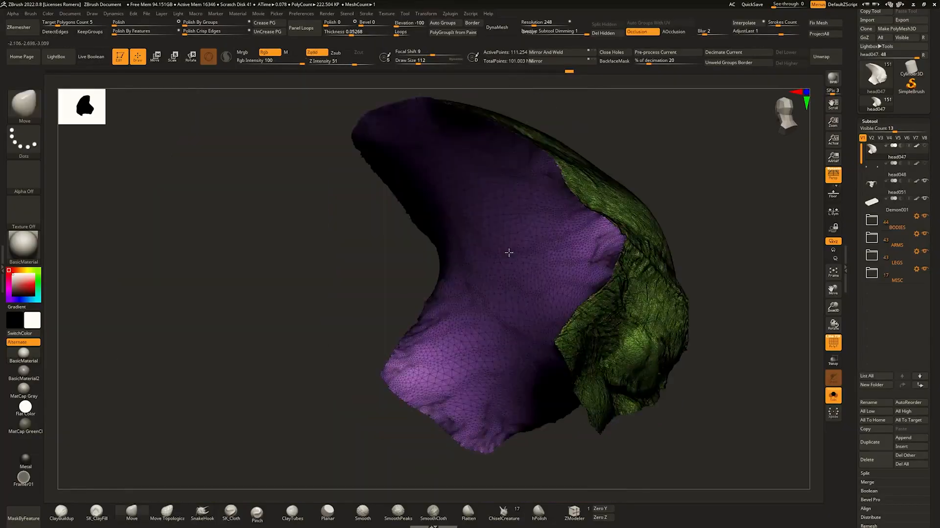
pyautogui.moveTo(507, 251)
pyautogui.mouseDown(button='right')
pyautogui.moveTo(615, 240)
pyautogui.moveTo(619, 262)
pyautogui.moveTo(568, 259)
pyautogui.mouseUp(button='right')
pyautogui.moveTo(567, 259)
pyautogui.keyDown('alt'); pyautogui.mouseDown(button='right')
pyautogui.moveTo(506, 242)
pyautogui.moveTo(537, 240)
pyautogui.mouseUp(button='right'); pyautogui.keyUp('alt')
pyautogui.hotkey('ctrl', 'w')
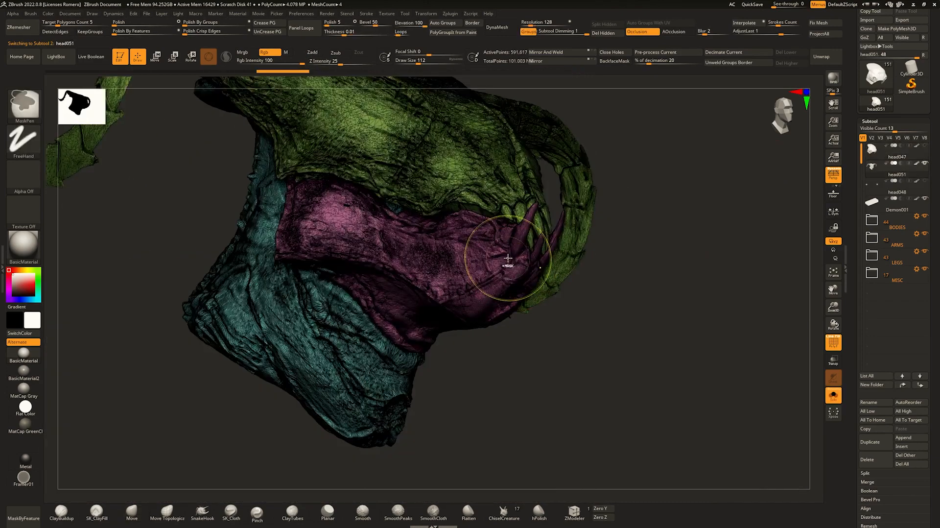
# Open head051's jaw partway by setting its JawOpen layer to 0.32743.
pyautogui.scroll(-1, 876, 344)
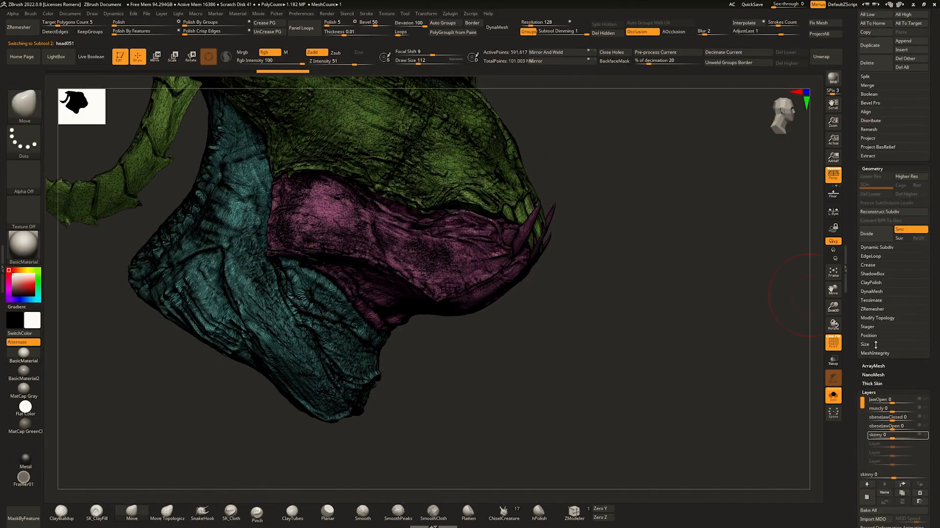
pyautogui.moveTo(897, 402)
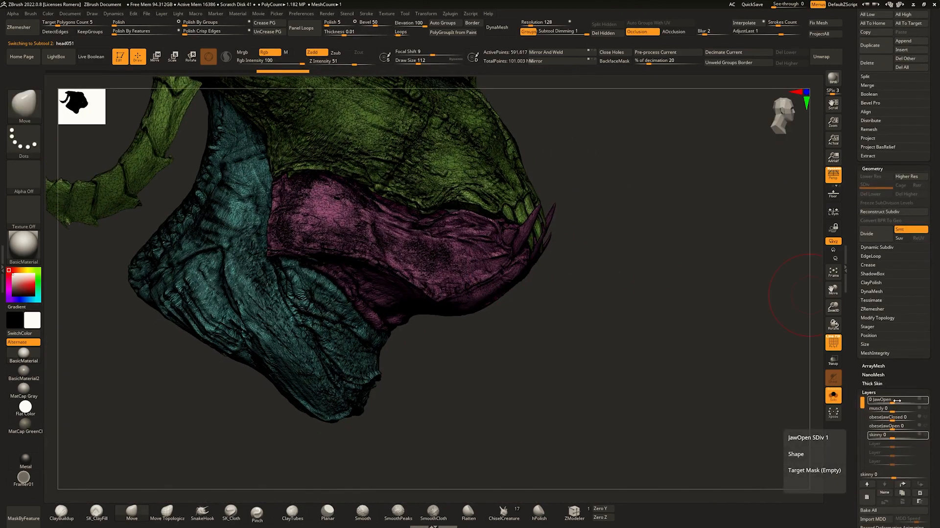
pyautogui.moveTo(893, 400); pyautogui.dragTo(876, 386)
pyautogui.moveTo(724, 294); pyautogui.dragTo(504, 314, button='right')
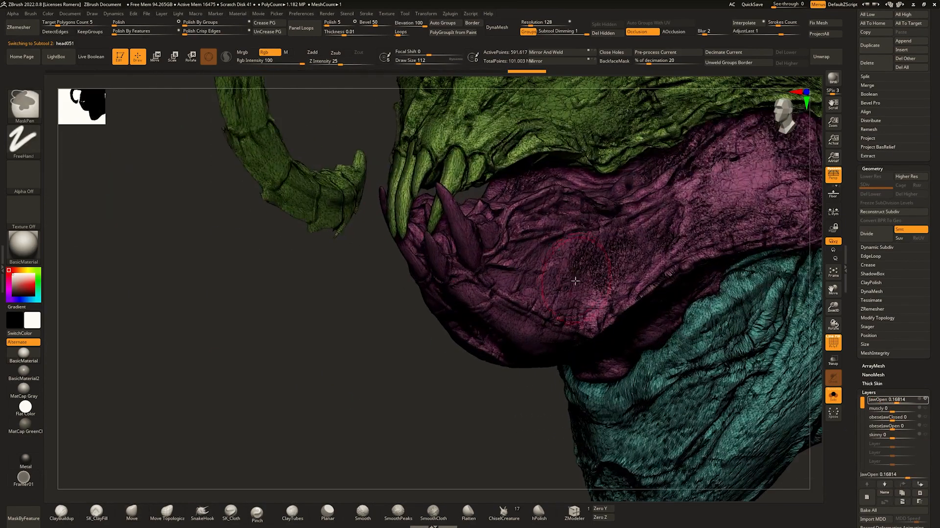
pyautogui.moveTo(899, 399); pyautogui.dragTo(901, 399)
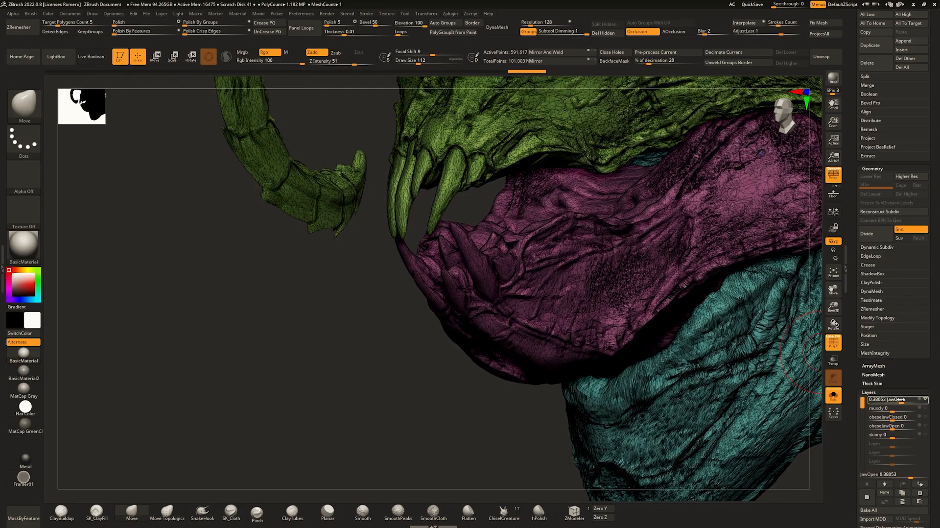
pyautogui.moveTo(540, 244)
pyautogui.mouseDown(button='right')
pyautogui.moveTo(725, 244)
pyautogui.moveTo(543, 240)
pyautogui.moveTo(512, 257)
pyautogui.moveTo(525, 260)
pyautogui.moveTo(495, 257)
pyautogui.moveTo(556, 248)
pyautogui.moveTo(529, 253)
pyautogui.mouseUp(button='right')
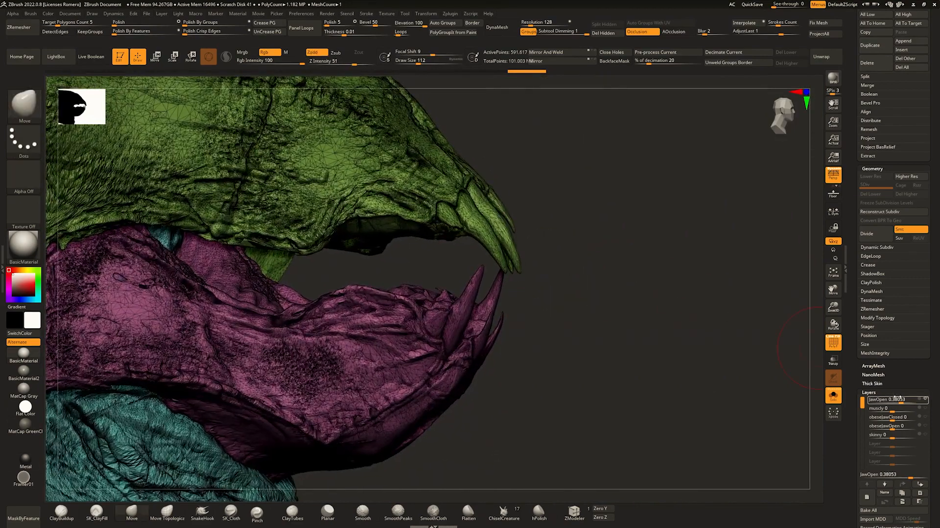
pyautogui.moveTo(901, 400); pyautogui.dragTo(900, 400)
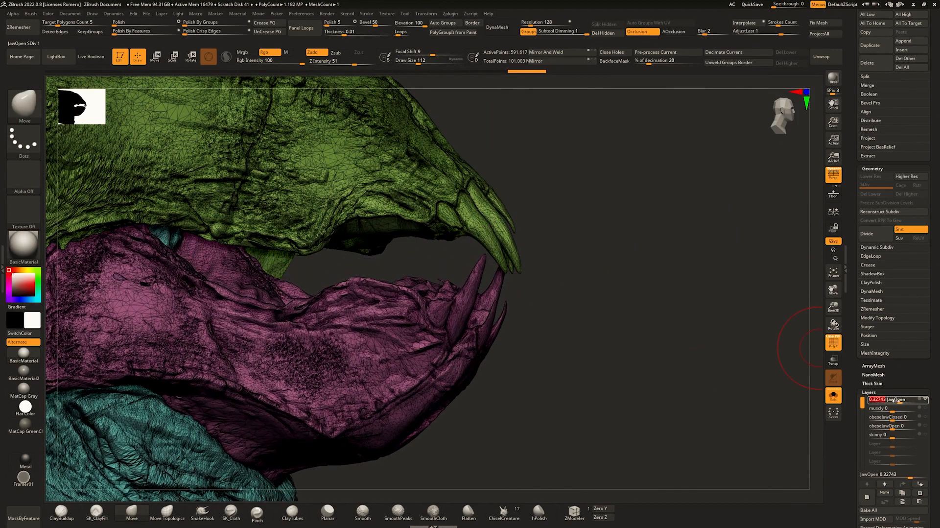
pyautogui.moveTo(685, 313); pyautogui.dragTo(534, 247, button='right')
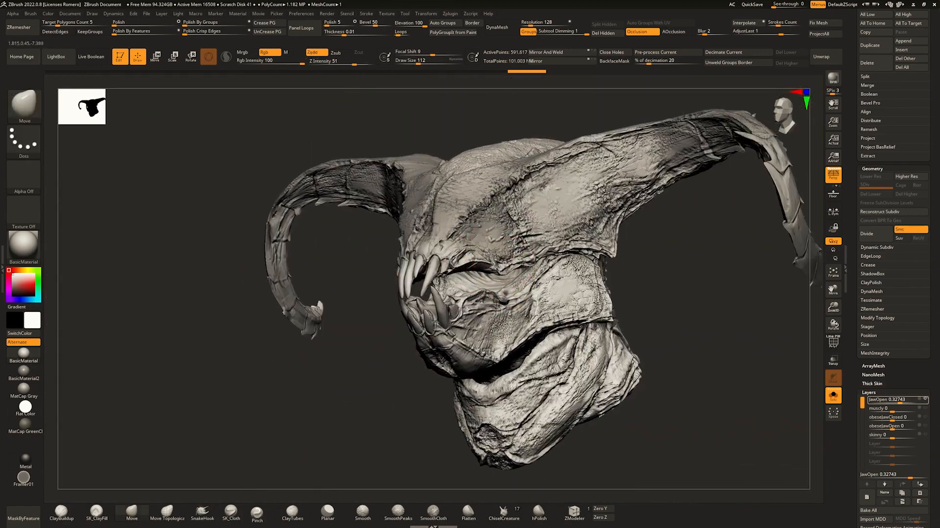
# Bake all of head051's layers into its mesh.
pyautogui.keyDown('shift'); pyautogui.moveTo(498, 267); pyautogui.dragTo(543, 294, button='right'); pyautogui.keyUp('shift')
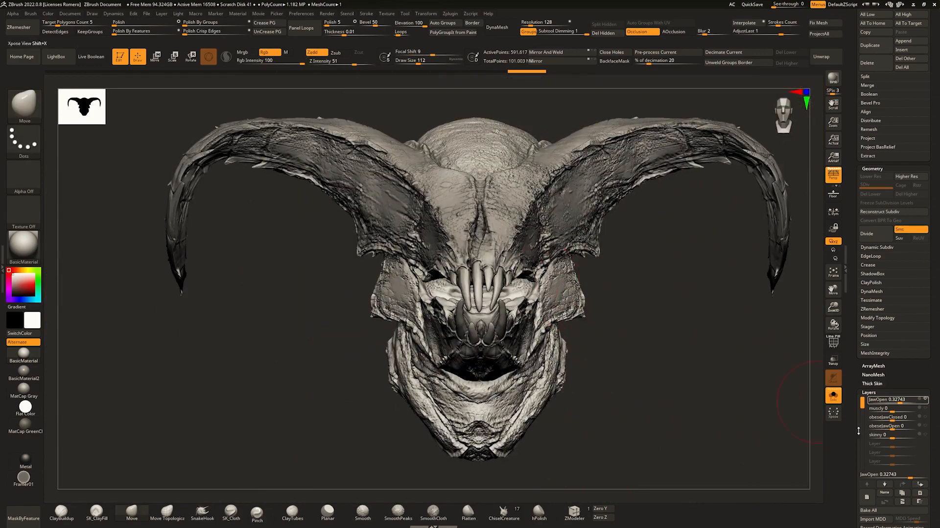
pyautogui.scroll(-1, 935, 447)
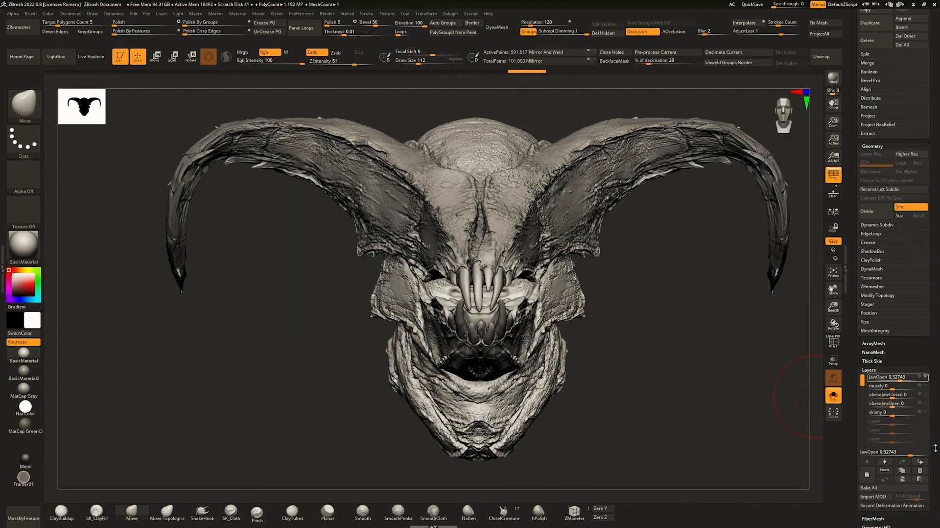
pyautogui.click(894, 488)
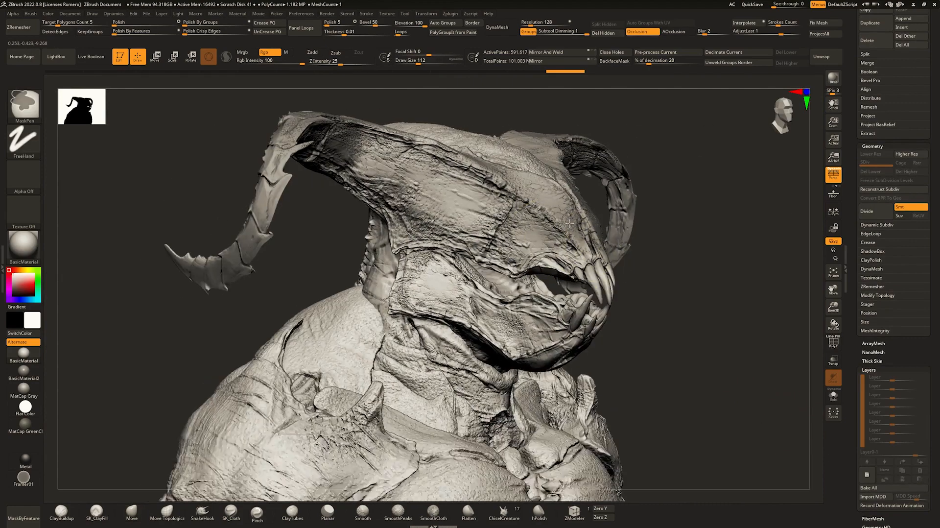
pyautogui.keyDown('shift'); pyautogui.moveTo(582, 238); pyautogui.dragTo(548, 237, button='right'); pyautogui.keyUp('shift')
pyautogui.scroll(16, 939, 199)
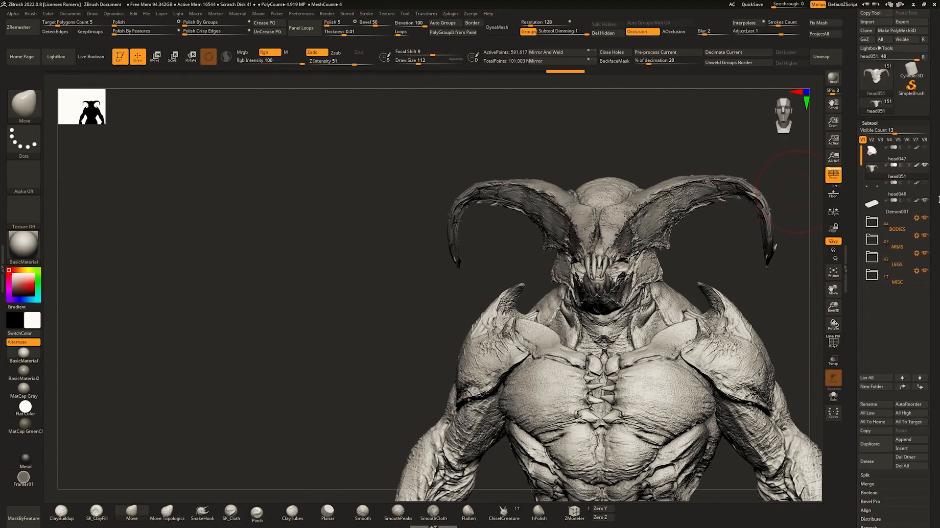
# Make head047 visible again, and check head051's mesh integrity with Fix Mesh.
pyautogui.click(925, 148)
pyautogui.moveTo(768, 199); pyautogui.dragTo(612, 264, button='right')
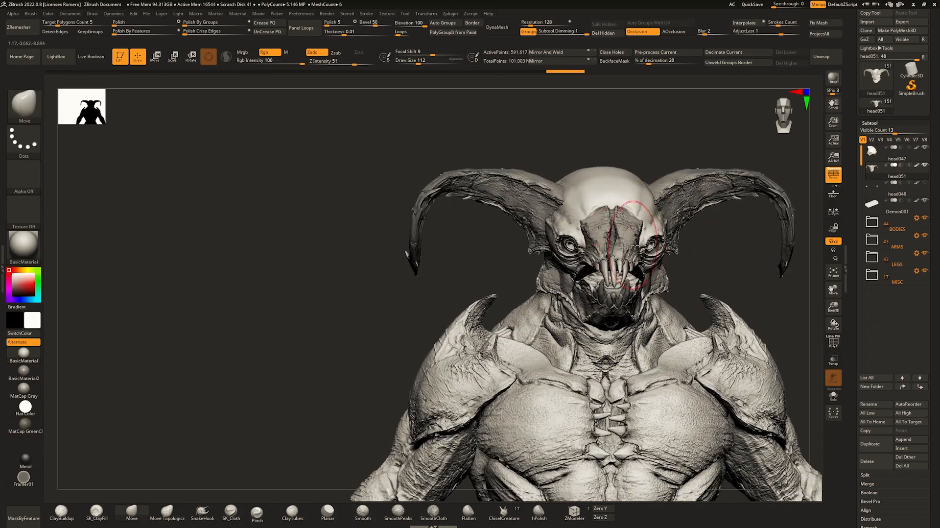
pyautogui.keyDown('ctrl'); pyautogui.moveTo(634, 215); pyautogui.dragTo(520, 216, button='right'); pyautogui.keyUp('ctrl')
pyautogui.hotkey('shift', 's')
pyautogui.hotkey('shift', 'f')
pyautogui.hotkey('shift', 'f')
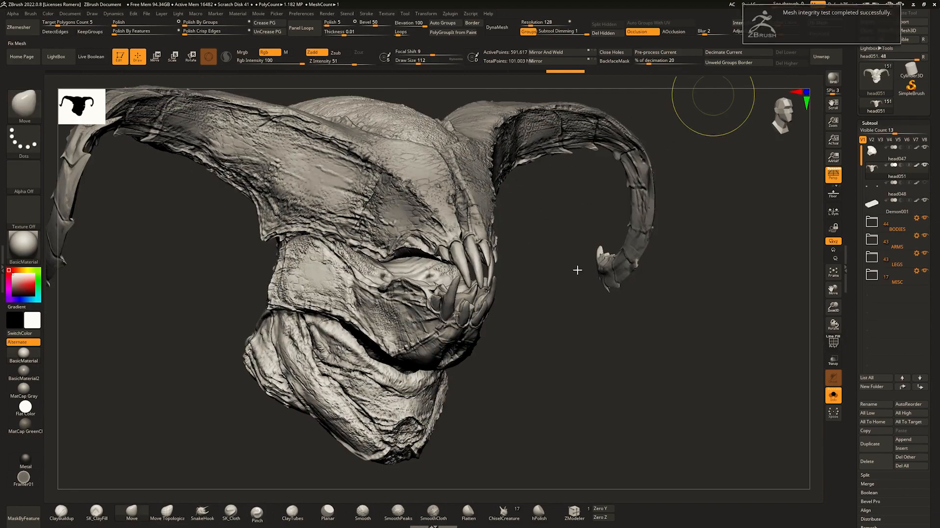
pyautogui.keyDown('alt'); pyautogui.moveTo(556, 266); pyautogui.dragTo(515, 267, button='right'); pyautogui.keyUp('alt')
pyautogui.hotkey('shift', 'f')
pyautogui.hotkey('shift', 'f')
pyautogui.keyDown('ctrl'); pyautogui.moveTo(515, 267); pyautogui.dragTo(470, 313, button='right'); pyautogui.keyUp('ctrl')
pyautogui.keyDown('ctrl'); pyautogui.moveTo(470, 313); pyautogui.dragTo(470, 245, button='right'); pyautogui.keyUp('ctrl')
pyautogui.hotkey('ctrl', 'shift', 's')
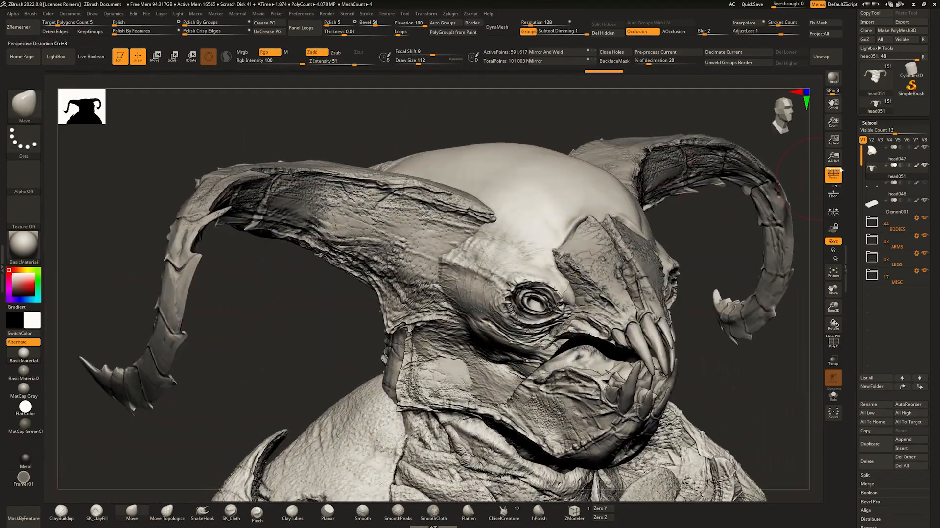
# Merge head047 down with head051 into one subtool.
pyautogui.click(879, 156)
pyautogui.scroll(-4, 938, 269)
pyautogui.click(879, 303)
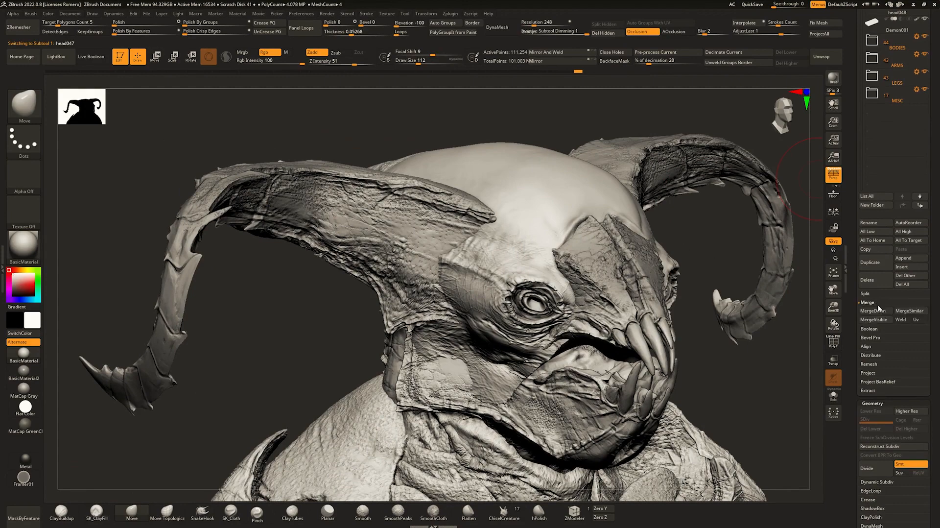
pyautogui.click(877, 313)
pyautogui.click(808, 329)
# Isolate the merged head and set up the Standard brush with a draw size of about 23 and Z Intensity 59.
pyautogui.hotkey('shift', 's')
pyautogui.moveTo(688, 245); pyautogui.dragTo(564, 252, button='right')
pyautogui.hotkey('shift', 'f')
pyautogui.keyDown('ctrl'); pyautogui.moveTo(482, 240); pyautogui.dragTo(508, 277, button='right'); pyautogui.keyUp('ctrl')
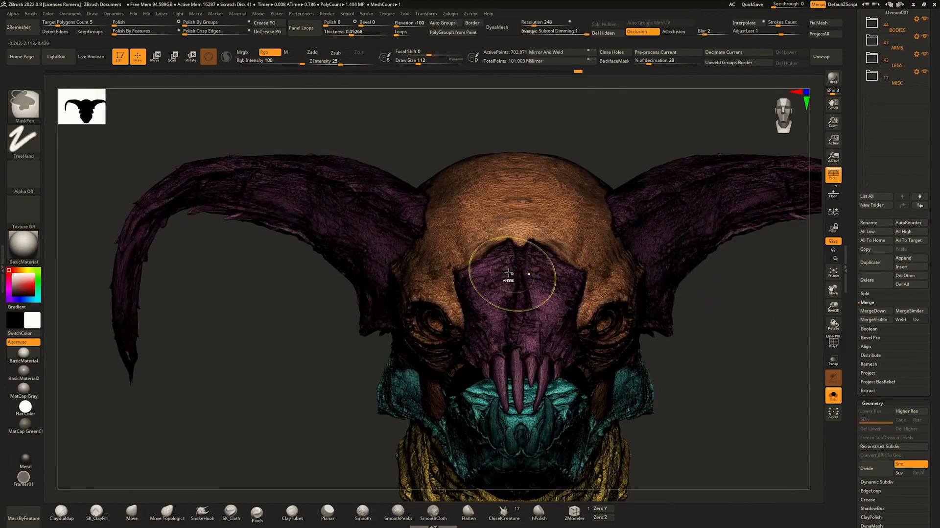
pyautogui.hotkey('shift', 'f')
pyautogui.moveTo(526, 244)
pyautogui.keyDown('alt'); pyautogui.mouseDown(button='right')
pyautogui.moveTo(549, 206)
pyautogui.moveTo(659, 215)
pyautogui.moveTo(484, 244)
pyautogui.moveTo(477, 313)
pyautogui.mouseUp(button='right'); pyautogui.keyUp('alt')
pyautogui.press('space')
pyautogui.click(514, 278)
pyautogui.press('1')
pyautogui.moveTo(478, 270); pyautogui.dragTo(517, 275, button='right')
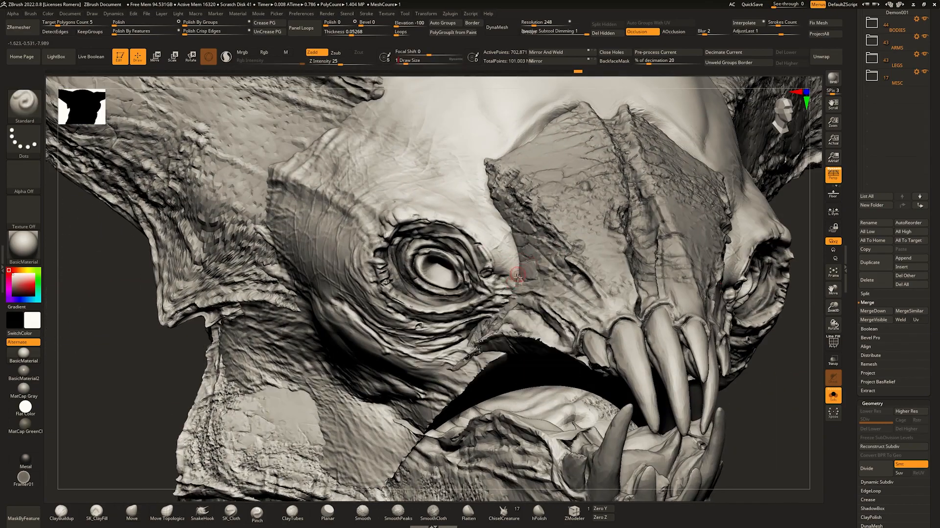
pyautogui.press(']')
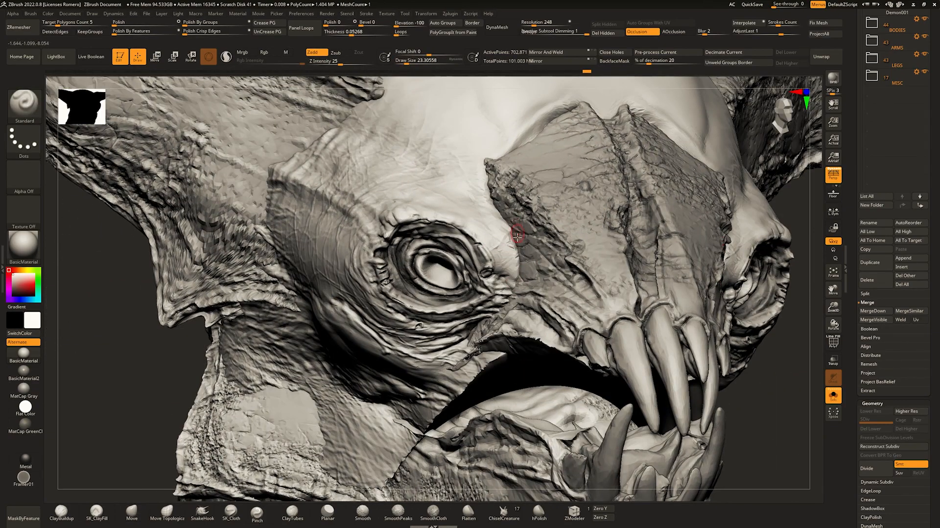
pyautogui.click(358, 65)
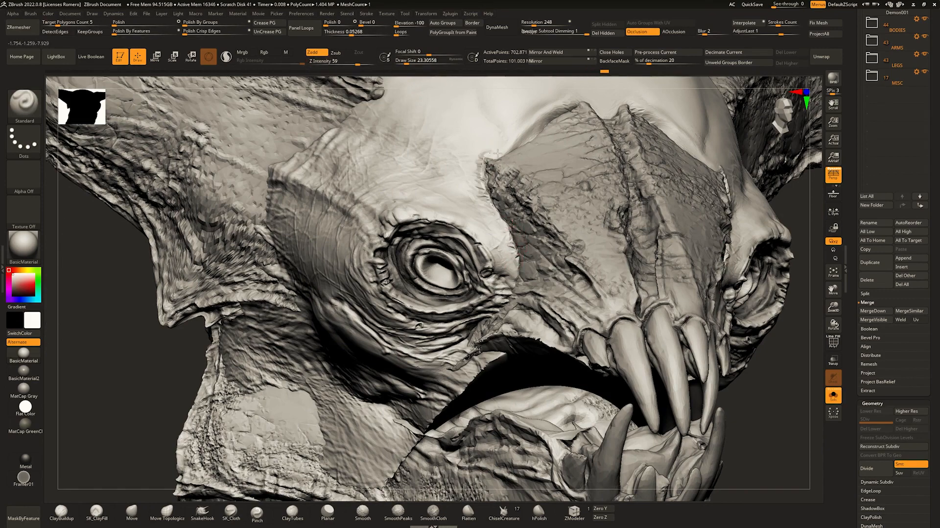
# Sculpt and smooth the seam between the smooth skull and the bony nose plate, from the brow down to the eye.
pyautogui.moveTo(497, 154); pyautogui.dragTo(523, 158)
pyautogui.moveTo(523, 158)
pyautogui.keyDown('ctrl'); pyautogui.mouseDown(button='right')
pyautogui.moveTo(514, 110)
pyautogui.moveTo(495, 220)
pyautogui.mouseUp(button='right'); pyautogui.keyUp('ctrl')
pyautogui.keyDown('shift'); pyautogui.moveTo(501, 255); pyautogui.dragTo(508, 274); pyautogui.keyUp('shift')
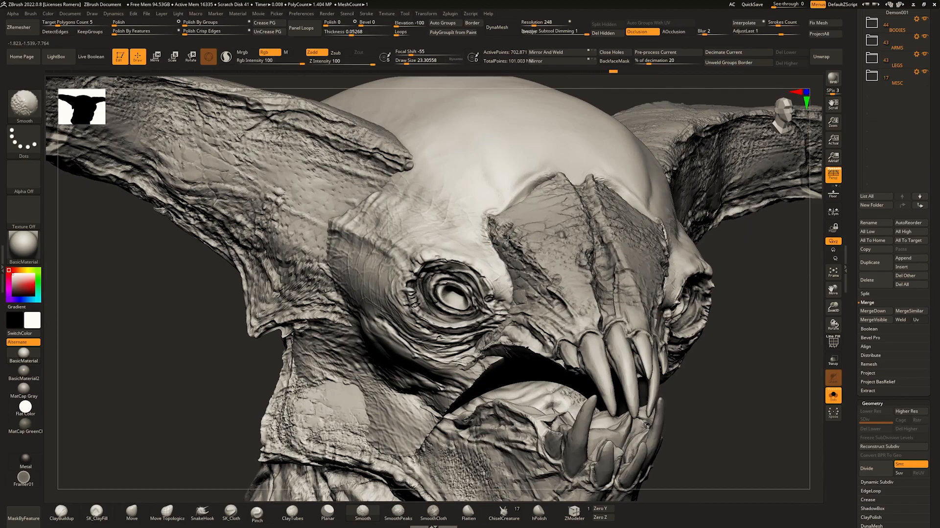
pyautogui.hotkey('shift', 'f')
pyautogui.moveTo(507, 239)
pyautogui.keyDown('ctrl'); pyautogui.mouseDown(button='right')
pyautogui.moveTo(506, 318)
pyautogui.moveTo(570, 280)
pyautogui.moveTo(524, 274)
pyautogui.mouseUp(button='right'); pyautogui.keyUp('ctrl')
pyautogui.keyDown('ctrl'); pyautogui.moveTo(524, 274); pyautogui.dragTo(509, 210, button='right'); pyautogui.keyUp('ctrl')
pyautogui.hotkey('shift', 'f')
pyautogui.keyDown('ctrl'); pyautogui.moveTo(498, 286); pyautogui.dragTo(493, 258, button='right'); pyautogui.keyUp('ctrl')
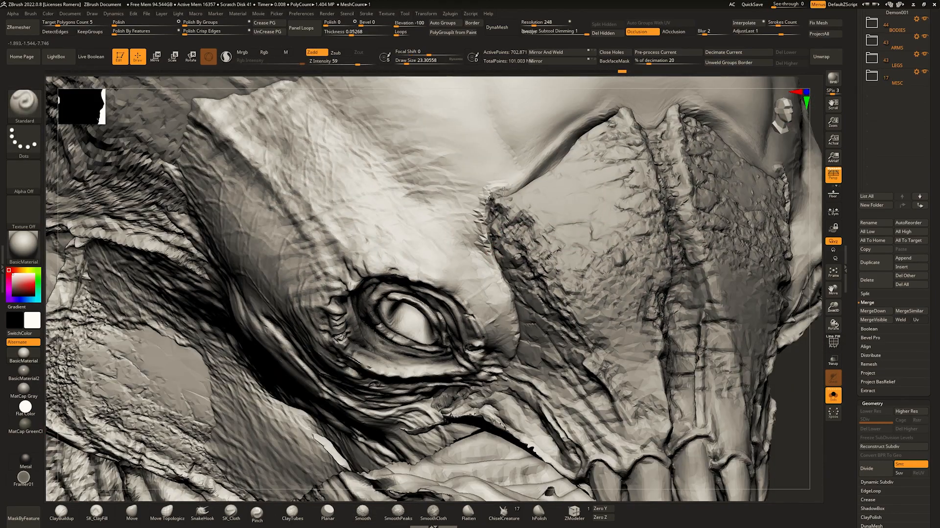
pyautogui.keyDown('ctrl'); pyautogui.moveTo(562, 171); pyautogui.dragTo(551, 132, button='right'); pyautogui.keyUp('ctrl')
pyautogui.keyDown('shift'); pyautogui.moveTo(528, 182); pyautogui.dragTo(528, 186); pyautogui.keyUp('shift')
pyautogui.moveTo(527, 209)
pyautogui.keyDown('alt'); pyautogui.mouseDown(button='right')
pyautogui.moveTo(508, 287)
pyautogui.moveTo(526, 225)
pyautogui.mouseUp(button='right'); pyautogui.keyUp('alt')
pyautogui.moveTo(582, 216); pyautogui.dragTo(489, 159, button='right')
pyautogui.moveTo(489, 159); pyautogui.dragTo(556, 205, button='right')
pyautogui.hotkey('shift', 's')
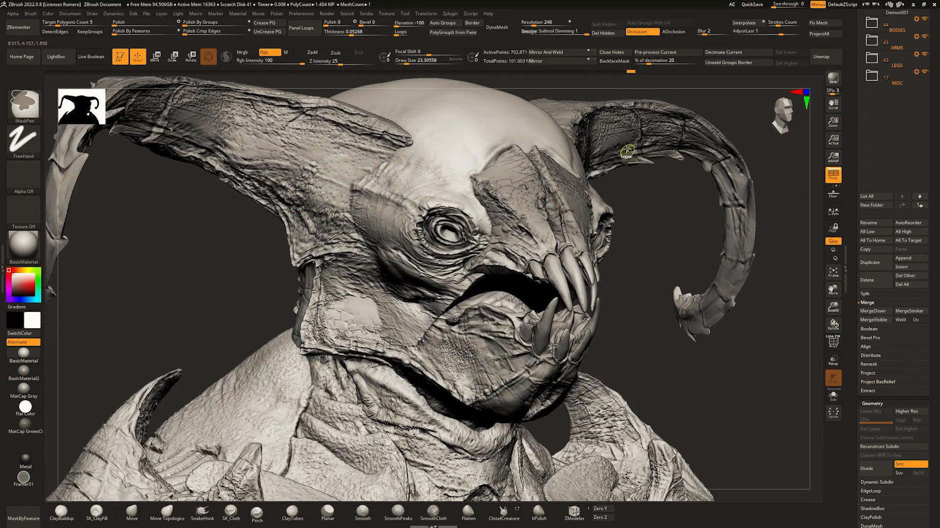
# Isolate the merged head and regroup its separate pieces with Auto Groups.
pyautogui.hotkey('ctrl', 's')
pyautogui.hotkey('shift', 'f')
pyautogui.moveTo(548, 242)
pyautogui.mouseDown(button='right')
pyautogui.moveTo(558, 216)
pyautogui.moveTo(506, 220)
pyautogui.moveTo(579, 211)
pyautogui.moveTo(540, 218)
pyautogui.moveTo(519, 242)
pyautogui.moveTo(535, 244)
pyautogui.moveTo(614, 195)
pyautogui.mouseUp(button='right')
pyautogui.press('ctrl')
pyautogui.keyDown('ctrl'); pyautogui.keyDown('shift'); pyautogui.click(514, 241); pyautogui.keyUp('shift'); pyautogui.keyUp('ctrl')
pyautogui.keyDown('ctrl'); pyautogui.keyDown('shift'); pyautogui.click(597, 164); pyautogui.keyUp('shift'); pyautogui.keyUp('ctrl')
pyautogui.moveTo(597, 164); pyautogui.dragTo(588, 130, button='right')
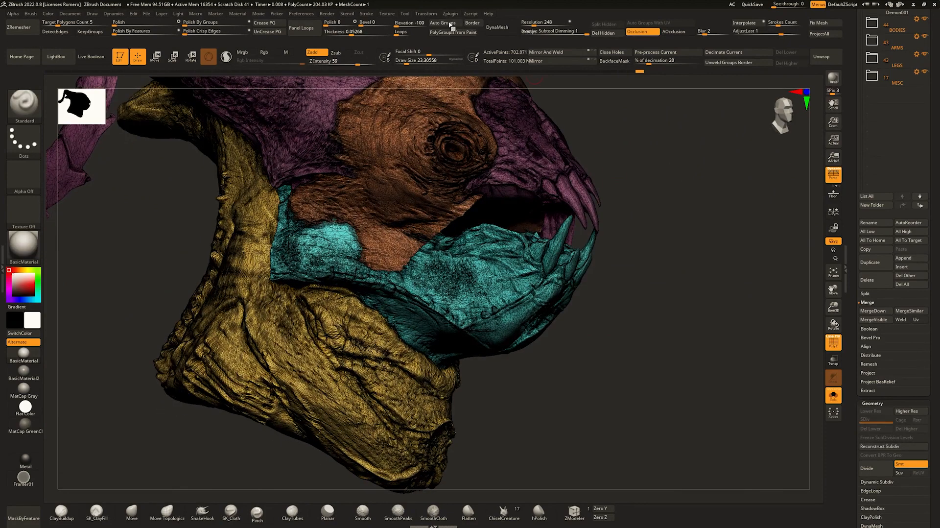
pyautogui.moveTo(803, 147); pyautogui.dragTo(725, 203, button='right')
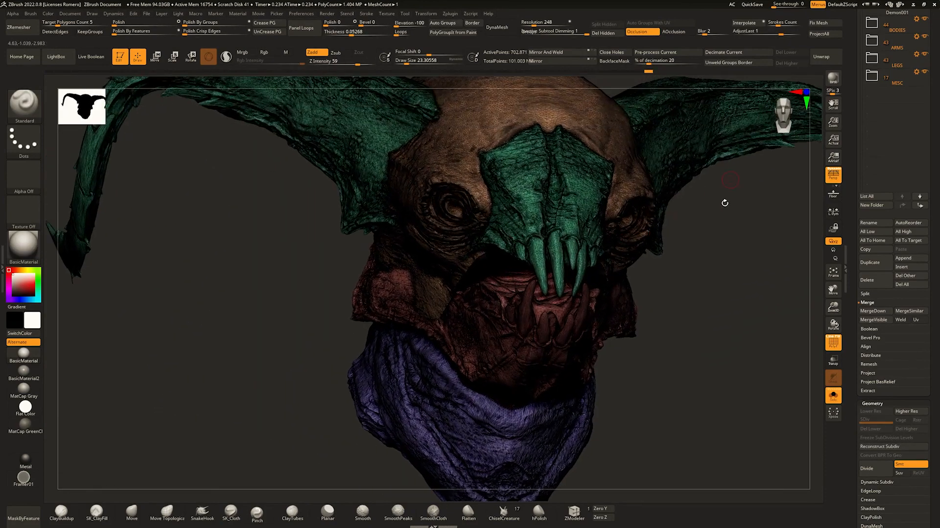
# Hide the head's large polygroups to find the small stray pieces, invert the visibility, and delete those pieces with Del Hidden.
pyautogui.moveTo(610, 229)
pyautogui.keyDown('ctrl'); pyautogui.mouseDown(button='right')
pyautogui.moveTo(560, 192)
pyautogui.moveTo(562, 206)
pyautogui.moveTo(504, 190)
pyautogui.moveTo(514, 205)
pyautogui.mouseUp(button='right'); pyautogui.keyUp('ctrl')
pyautogui.keyDown('alt'); pyautogui.moveTo(503, 159); pyautogui.dragTo(499, 217, button='right'); pyautogui.keyUp('alt')
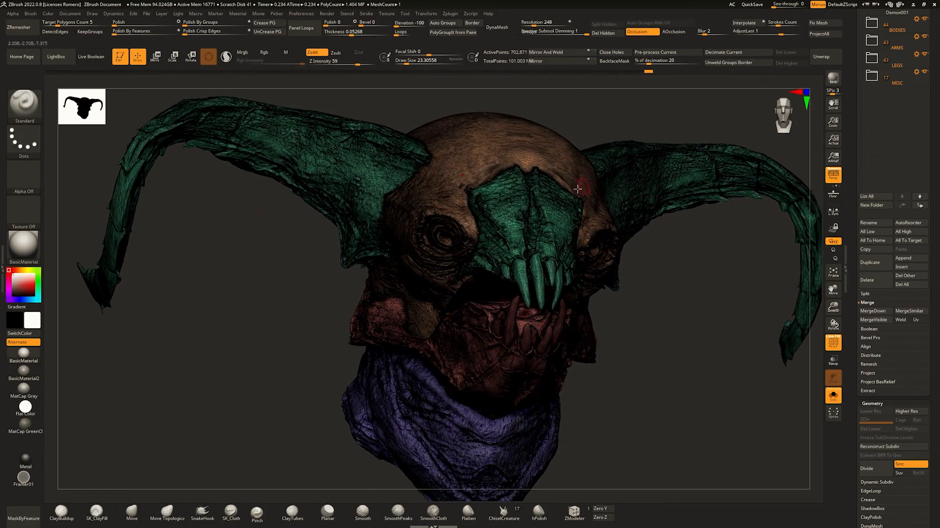
pyautogui.keyDown('ctrl'); pyautogui.keyDown('shift'); pyautogui.click(380, 169); pyautogui.keyUp('shift'); pyautogui.keyUp('ctrl')
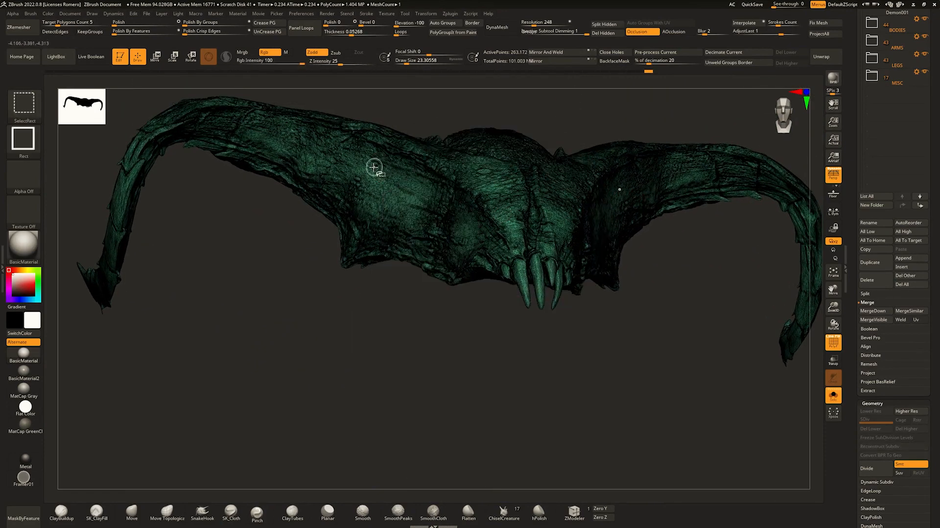
pyautogui.keyDown('ctrl'); pyautogui.keyDown('shift'); pyautogui.click(396, 169); pyautogui.keyUp('shift'); pyautogui.keyUp('ctrl')
pyautogui.keyDown('ctrl'); pyautogui.keyDown('shift'); pyautogui.click(511, 175); pyautogui.keyUp('shift'); pyautogui.keyUp('ctrl')
pyautogui.keyDown('ctrl'); pyautogui.keyDown('shift'); pyautogui.click(496, 195); pyautogui.keyUp('shift'); pyautogui.keyUp('ctrl')
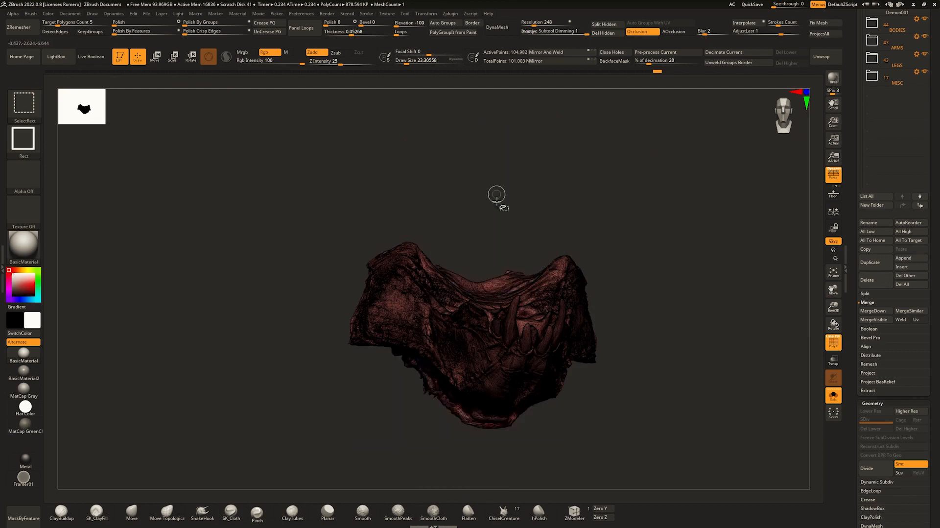
pyautogui.keyDown('ctrl'); pyautogui.keyDown('shift'); pyautogui.click(439, 310); pyautogui.keyUp('shift'); pyautogui.keyUp('ctrl')
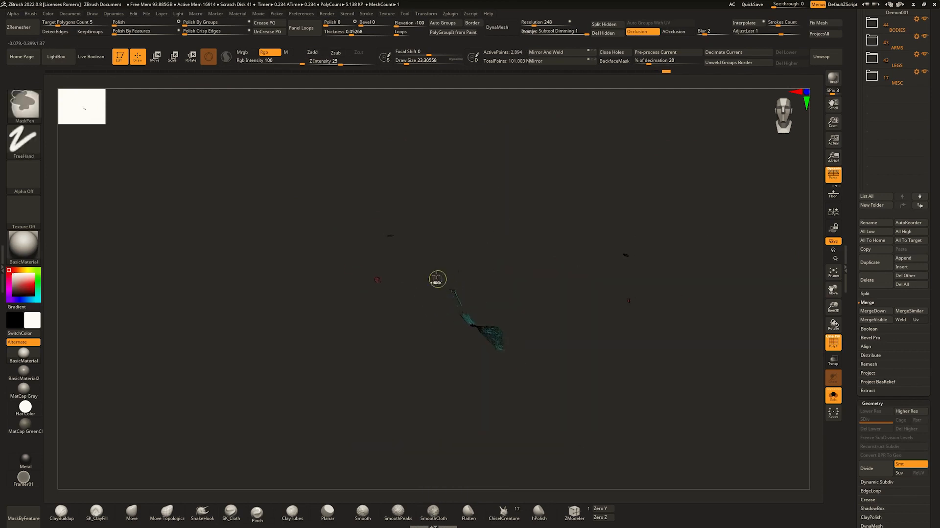
pyautogui.moveTo(436, 279)
pyautogui.mouseDown()
pyautogui.moveTo(500, 266)
pyautogui.moveTo(435, 287)
pyautogui.moveTo(424, 271)
pyautogui.mouseUp()
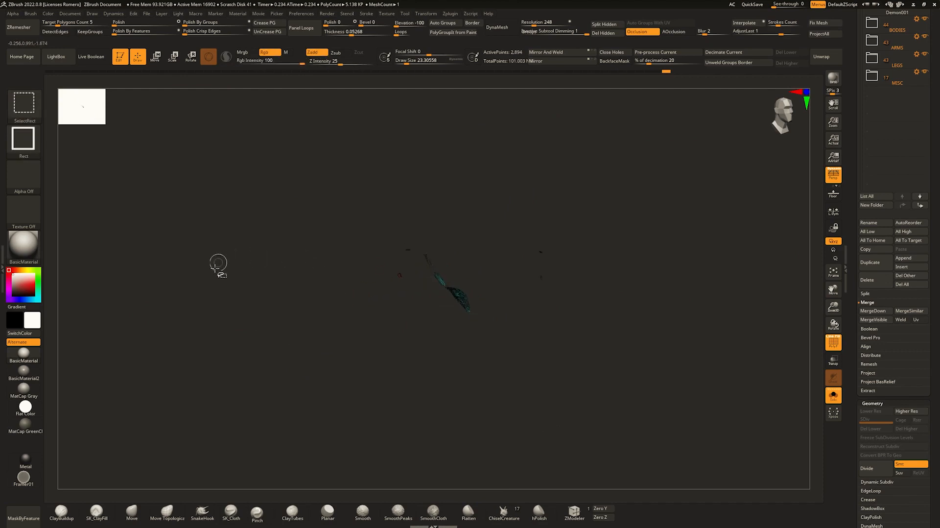
pyautogui.moveTo(192, 343); pyautogui.dragTo(338, 167)
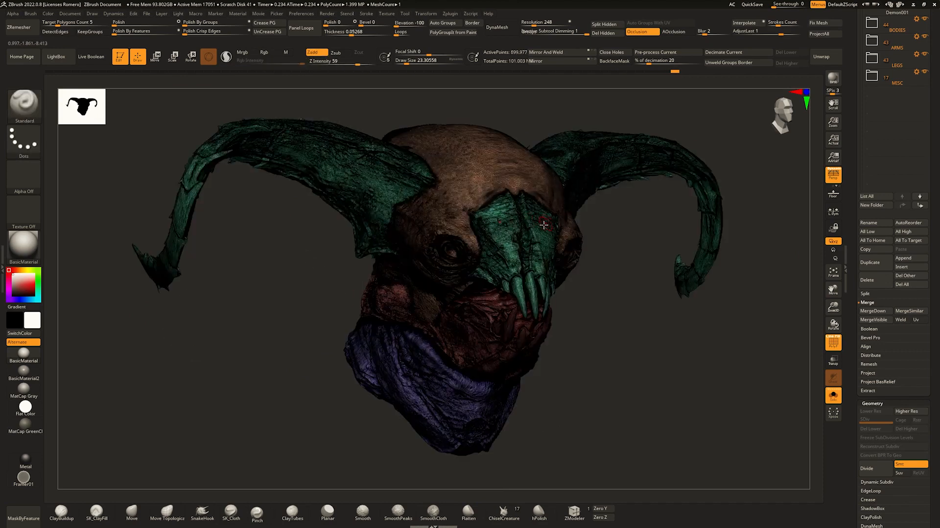
pyautogui.click(602, 34)
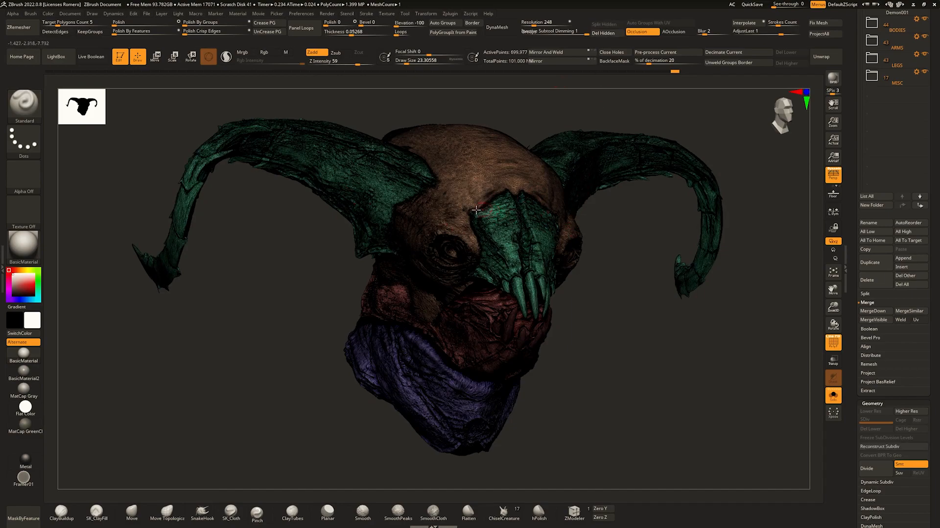
# Inspect the cleaned head from several angles, with and without its polygroup colors.
pyautogui.moveTo(476, 210); pyautogui.dragTo(436, 198, button='right')
pyautogui.hotkey('shift', 'f')
pyautogui.moveTo(536, 198)
pyautogui.keyDown('ctrl'); pyautogui.mouseDown(button='right')
pyautogui.moveTo(542, 235)
pyautogui.moveTo(401, 229)
pyautogui.moveTo(531, 198)
pyautogui.moveTo(539, 210)
pyautogui.moveTo(518, 218)
pyautogui.moveTo(416, 223)
pyautogui.moveTo(539, 233)
pyautogui.moveTo(489, 224)
pyautogui.moveTo(487, 240)
pyautogui.moveTo(496, 202)
pyautogui.moveTo(484, 176)
pyautogui.moveTo(463, 254)
pyautogui.moveTo(472, 217)
pyautogui.moveTo(493, 207)
pyautogui.moveTo(490, 255)
pyautogui.moveTo(409, 245)
pyautogui.mouseUp(button='right'); pyautogui.keyUp('ctrl')
pyautogui.keyDown('ctrl'); pyautogui.keyDown('shift'); pyautogui.click(496, 201); pyautogui.keyUp('shift'); pyautogui.keyUp('ctrl')
pyautogui.keyDown('ctrl'); pyautogui.keyDown('shift'); pyautogui.click(275, 258); pyautogui.keyUp('shift'); pyautogui.keyUp('ctrl')
pyautogui.hotkey('shift', 'f')
pyautogui.hotkey('shift', 'f')
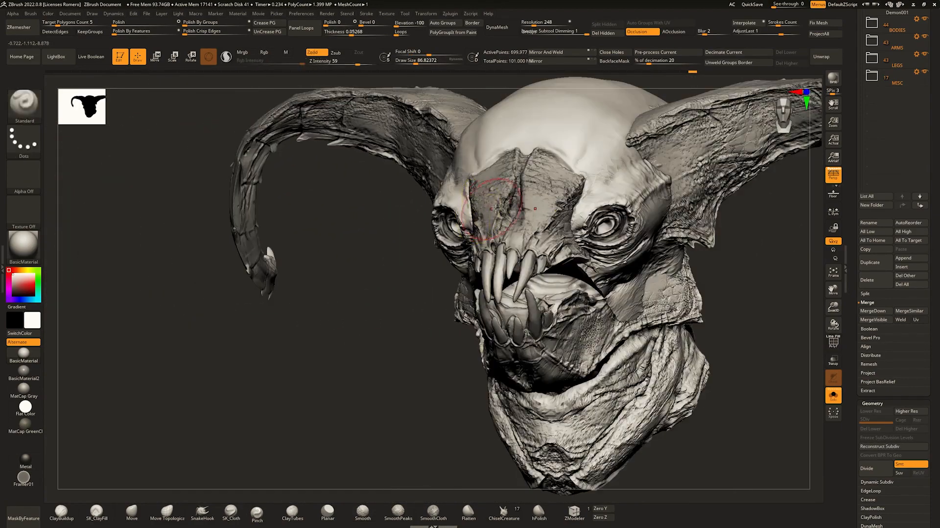
pyautogui.moveTo(495, 208)
pyautogui.mouseDown(button='right')
pyautogui.moveTo(563, 202)
pyautogui.moveTo(492, 210)
pyautogui.moveTo(522, 202)
pyautogui.moveTo(544, 229)
pyautogui.mouseUp(button='right')
pyautogui.hotkey('shift', 'f')
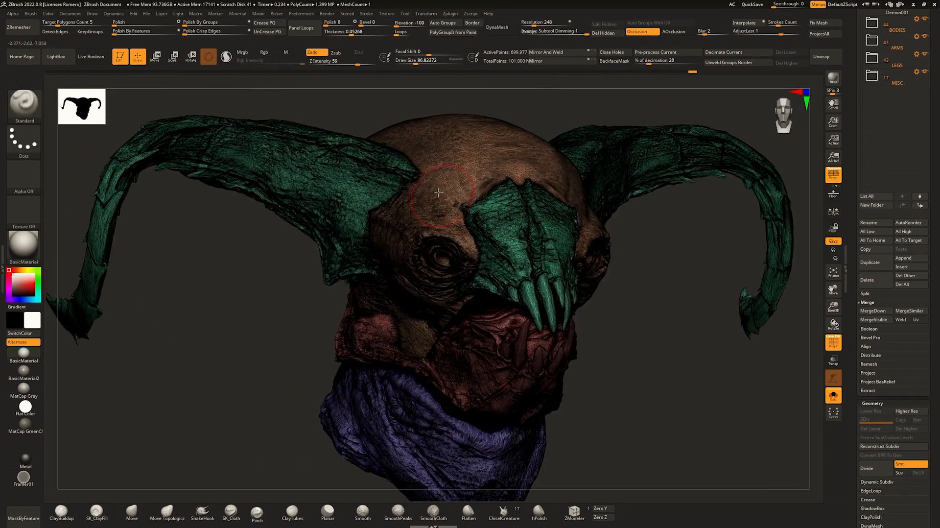
# Try remeshing the merged head with DynaMesh at resolution 64, and undo the remesh.
pyautogui.hotkey('shift', 'f')
pyautogui.moveTo(463, 186)
pyautogui.mouseDown(button='right')
pyautogui.moveTo(481, 183)
pyautogui.moveTo(450, 208)
pyautogui.moveTo(474, 183)
pyautogui.mouseUp(button='right')
pyautogui.hotkey('shift', 'f')
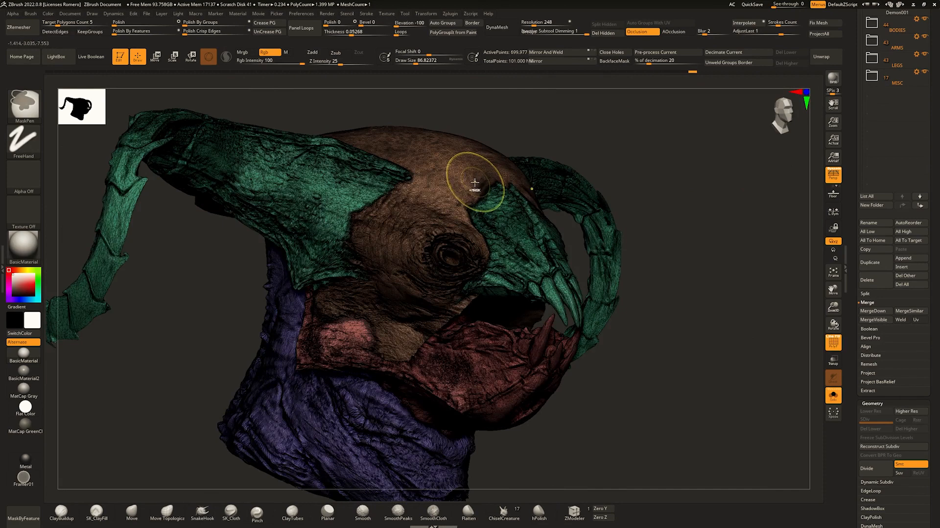
pyautogui.hotkey('shift', 'f')
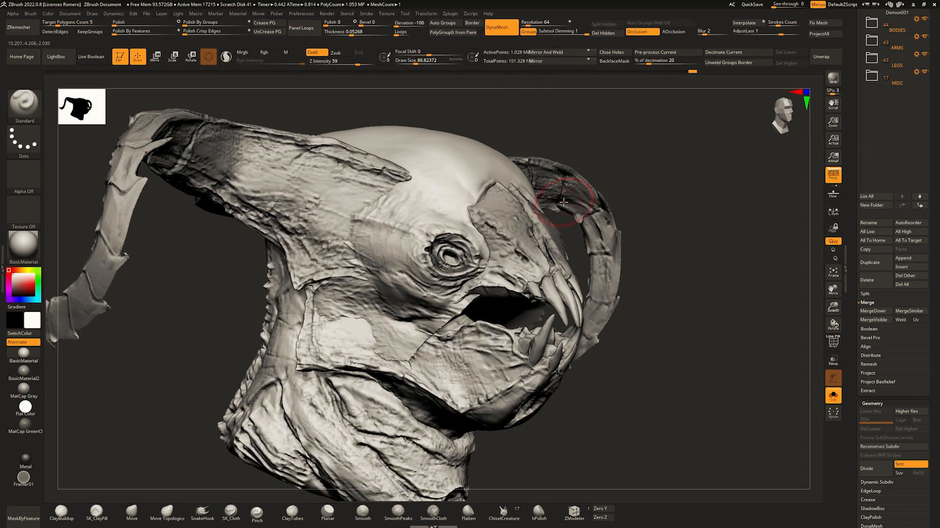
pyautogui.hotkey('ctrl', 'z')
# Remesh the merged head with DynaMesh at resolution 128 and check the surface up close and from both sides.
pyautogui.moveTo(553, 24); pyautogui.dragTo(559, 25)
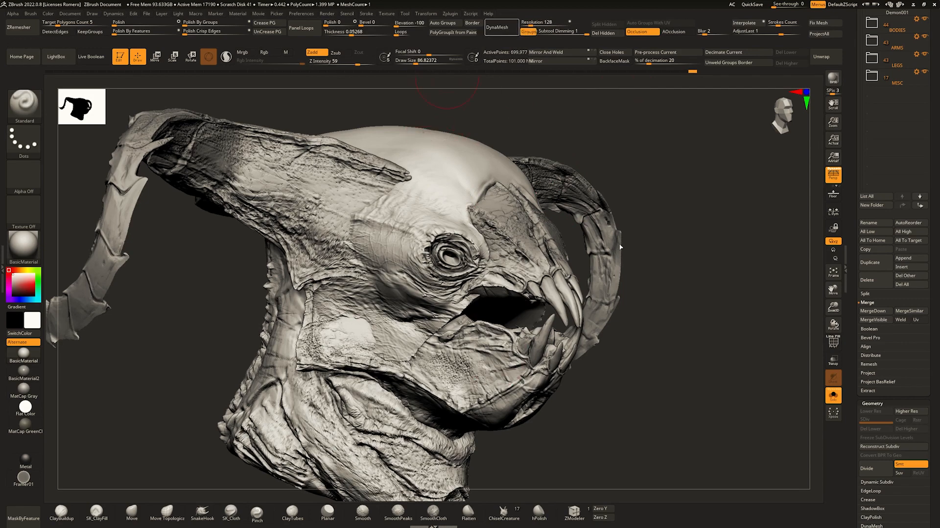
pyautogui.moveTo(595, 237); pyautogui.dragTo(684, 260, button='right')
pyautogui.moveTo(421, 279); pyautogui.dragTo(505, 291, button='right')
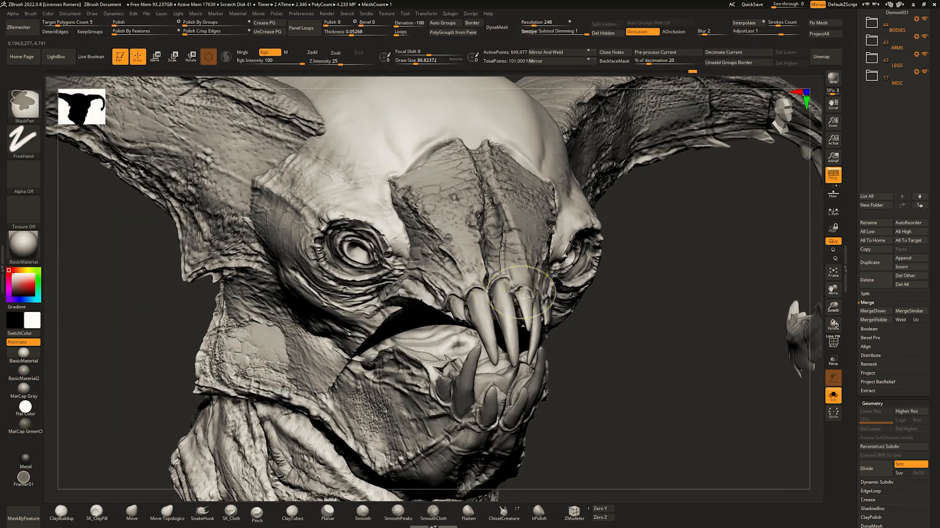
pyautogui.press('f')
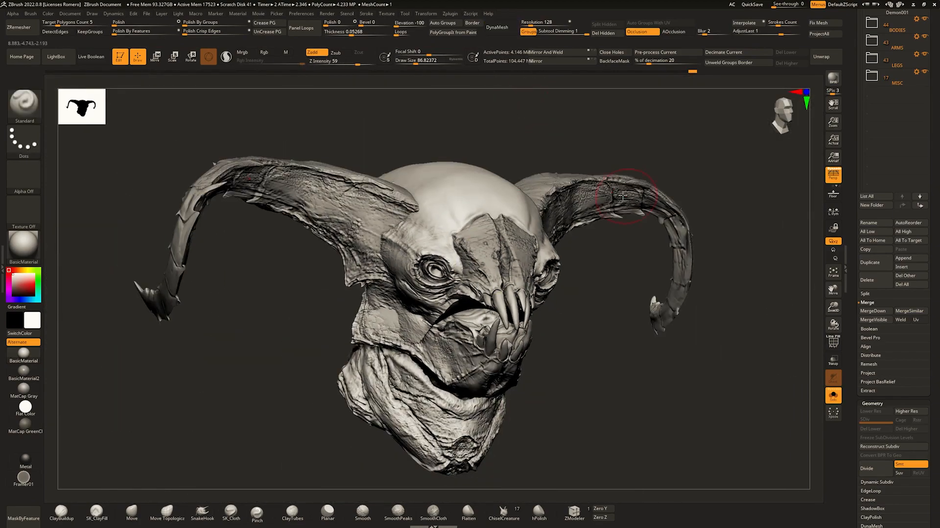
pyautogui.moveTo(725, 230); pyautogui.dragTo(608, 226, button='right')
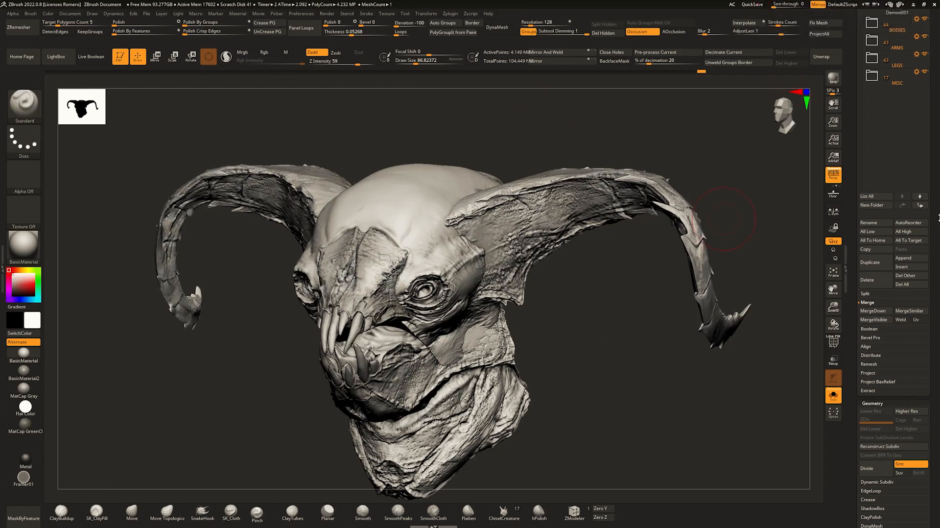
# Show the MeshIntegrity options for the merged head and save the tool to disk.
pyautogui.moveTo(936, 358); pyautogui.dragTo(939, 227)
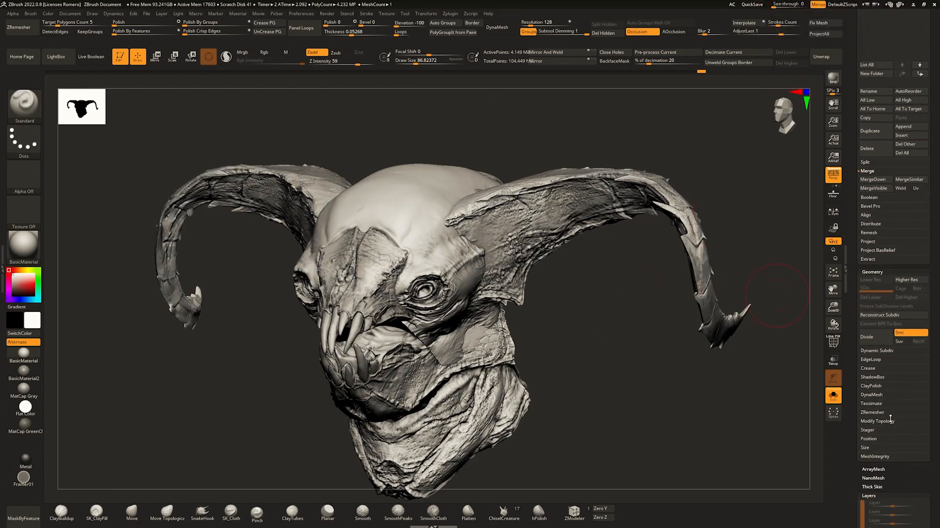
pyautogui.click(874, 456)
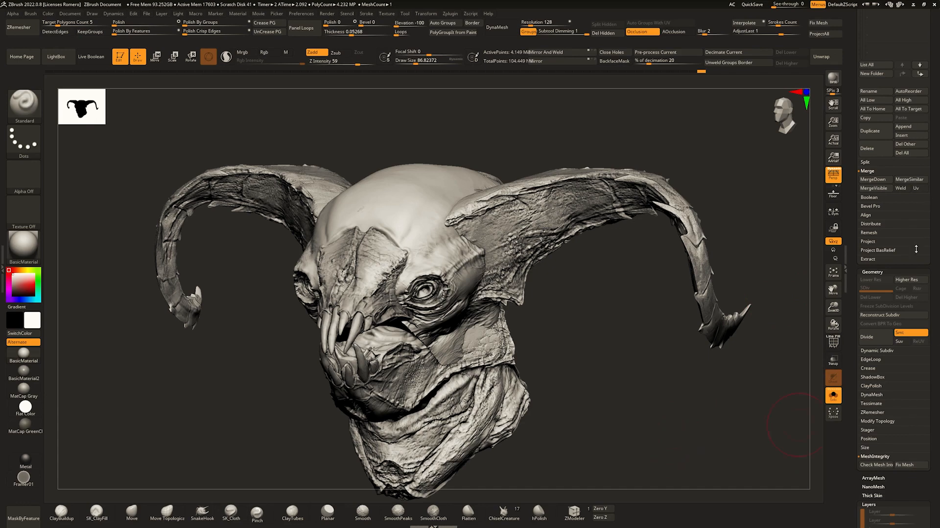
pyautogui.click(881, 270)
pyautogui.moveTo(568, 266); pyautogui.dragTo(524, 293, button='right')
pyautogui.moveTo(936, 157); pyautogui.dragTo(939, 238)
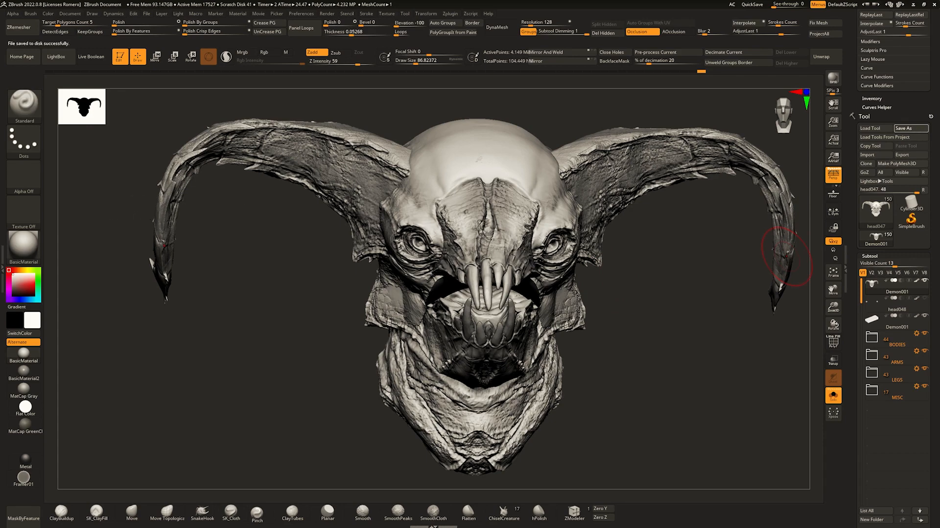
# Show the full figure, open the BODIES folder and compare the torsos from body001 to body008 on it.
pyautogui.moveTo(279, 461); pyautogui.dragTo(699, 331)
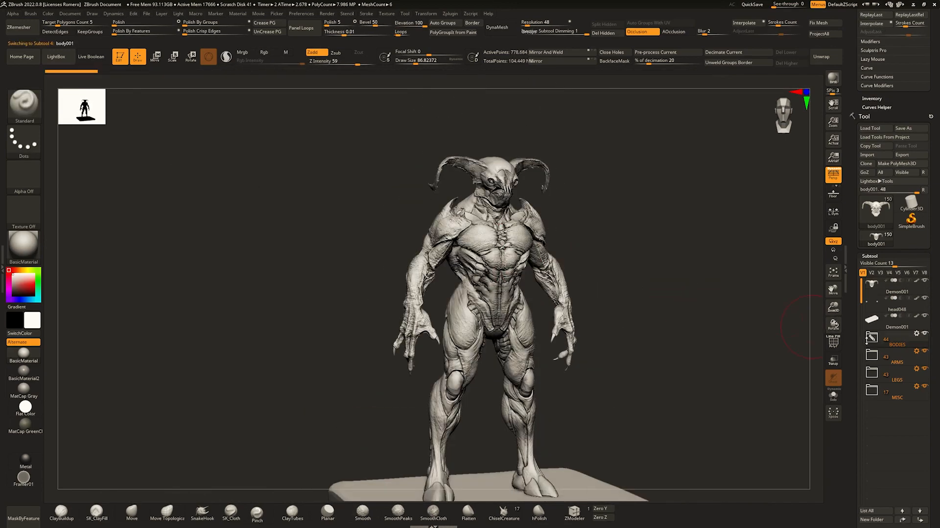
pyautogui.click(869, 337)
pyautogui.moveTo(682, 301); pyautogui.dragTo(687, 304)
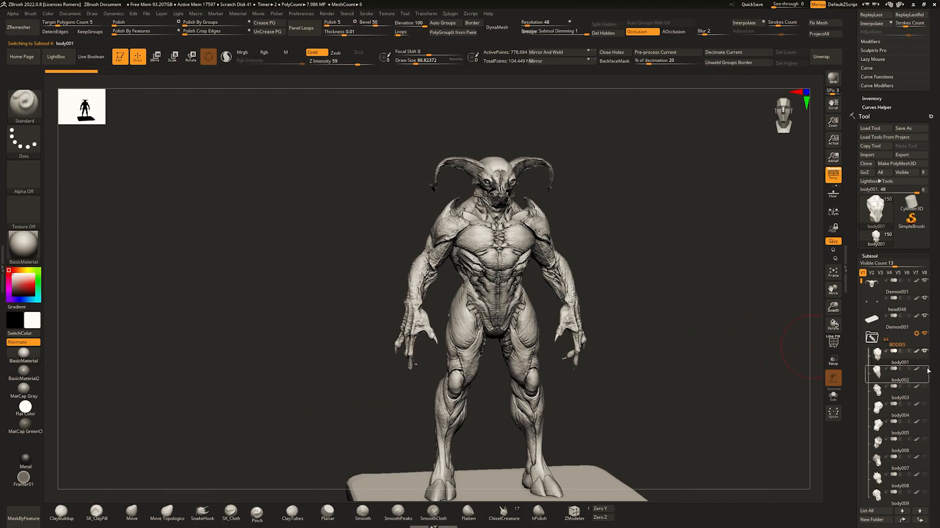
pyautogui.keyDown('ctrl'); pyautogui.moveTo(413, 239); pyautogui.dragTo(582, 268, button='right'); pyautogui.keyUp('ctrl')
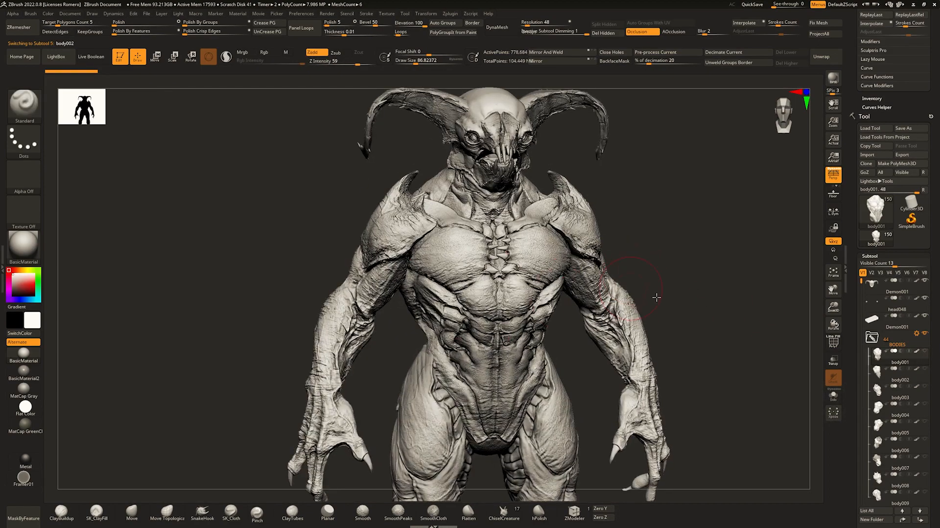
pyautogui.moveTo(656, 297); pyautogui.dragTo(572, 275)
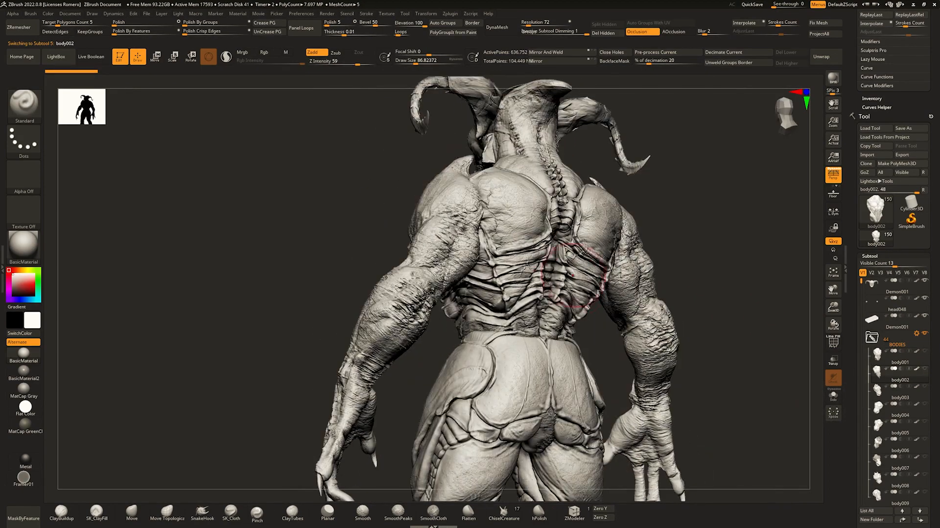
pyautogui.moveTo(573, 276)
pyautogui.mouseDown(button='right')
pyautogui.moveTo(659, 289)
pyautogui.moveTo(644, 247)
pyautogui.moveTo(680, 254)
pyautogui.moveTo(597, 220)
pyautogui.mouseUp(button='right')
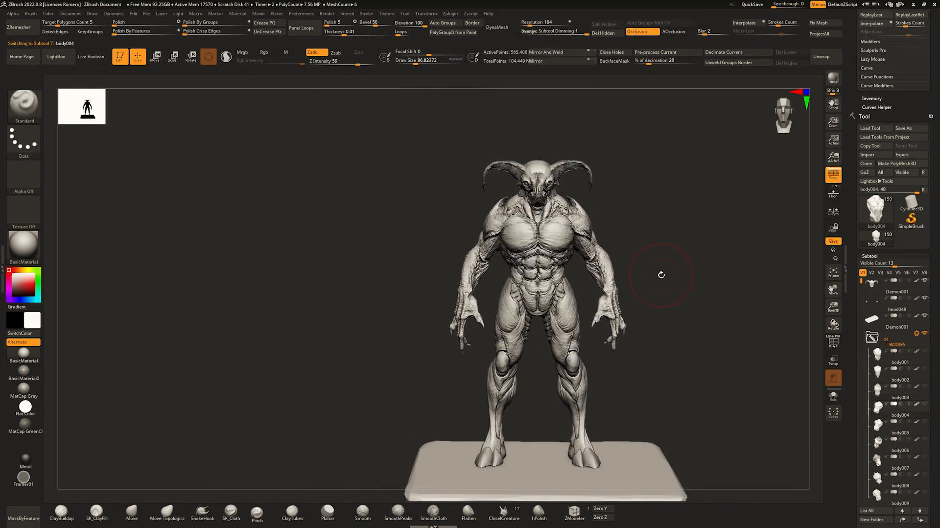
pyautogui.moveTo(643, 275)
pyautogui.mouseDown(button='right')
pyautogui.moveTo(610, 280)
pyautogui.moveTo(626, 278)
pyautogui.moveTo(615, 318)
pyautogui.moveTo(551, 256)
pyautogui.mouseUp(button='right')
pyautogui.press('Down')
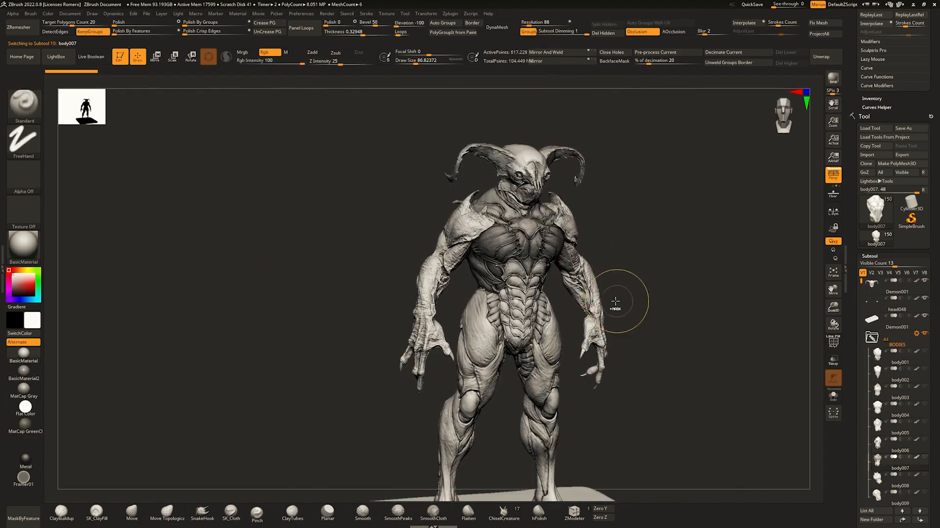
pyautogui.keyDown('ctrl'); pyautogui.moveTo(615, 305); pyautogui.dragTo(604, 297, button='right'); pyautogui.keyUp('ctrl')
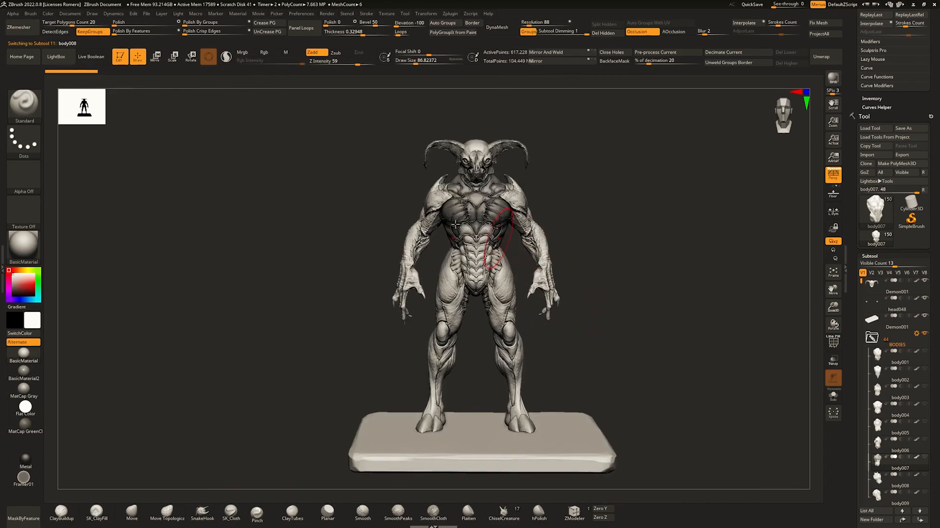
pyautogui.moveTo(455, 224); pyautogui.dragTo(455, 289, button='right')
pyautogui.moveTo(651, 265); pyautogui.dragTo(531, 234, button='right')
# Compare the torsos from body009 to body024 on the figure, viewing them from different angles.
pyautogui.press('Down')
pyautogui.press('Down')
pyautogui.press('Down')
pyautogui.press('Down')
pyautogui.press('Down')
pyautogui.press('Down')
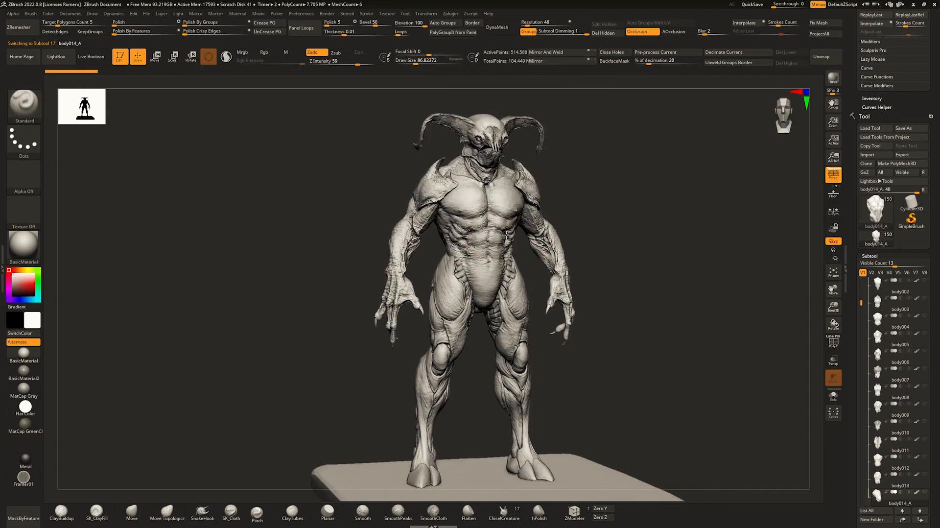
pyautogui.press('Down')
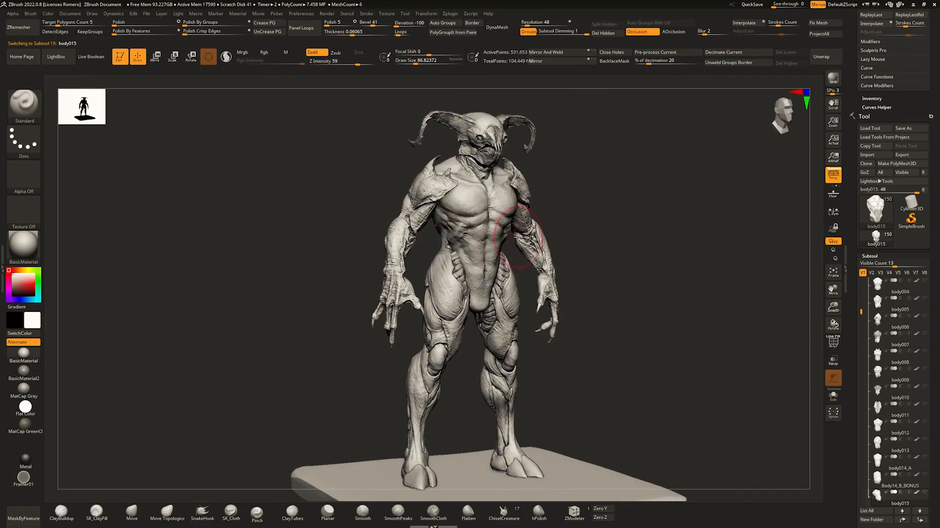
pyautogui.moveTo(509, 235)
pyautogui.mouseDown(button='right')
pyautogui.moveTo(561, 229)
pyautogui.moveTo(507, 226)
pyautogui.moveTo(577, 237)
pyautogui.moveTo(520, 243)
pyautogui.mouseUp(button='right')
pyautogui.press('Down')
pyautogui.press('Down')
pyautogui.press('Down')
pyautogui.press('Down')
pyautogui.press('Down')
pyautogui.press('Down')
pyautogui.press('Down')
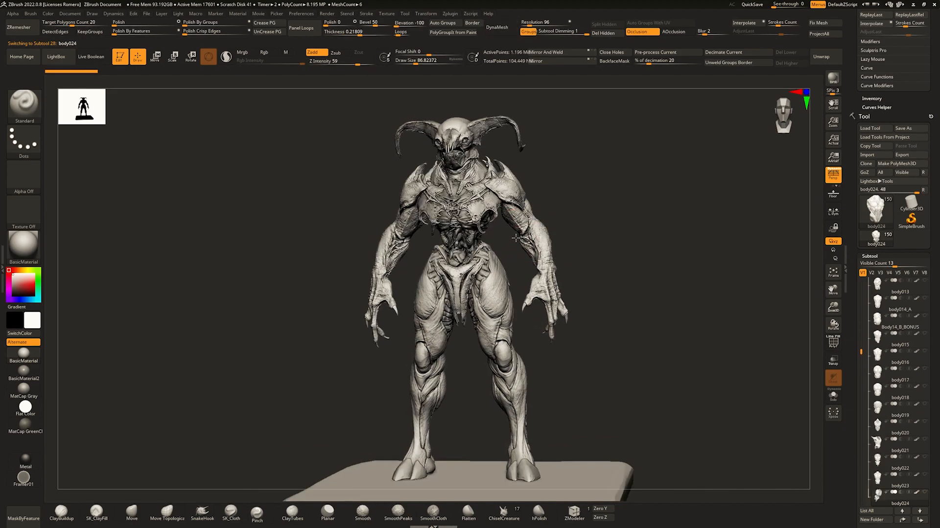
# Switch to body025 and preview its muscly layer at about 0.56.
pyautogui.press('Down')
pyautogui.moveTo(521, 242)
pyautogui.mouseDown(button='right')
pyautogui.moveTo(542, 236)
pyautogui.moveTo(519, 240)
pyautogui.mouseUp(button='right')
pyautogui.moveTo(938, 375); pyautogui.dragTo(939, 331)
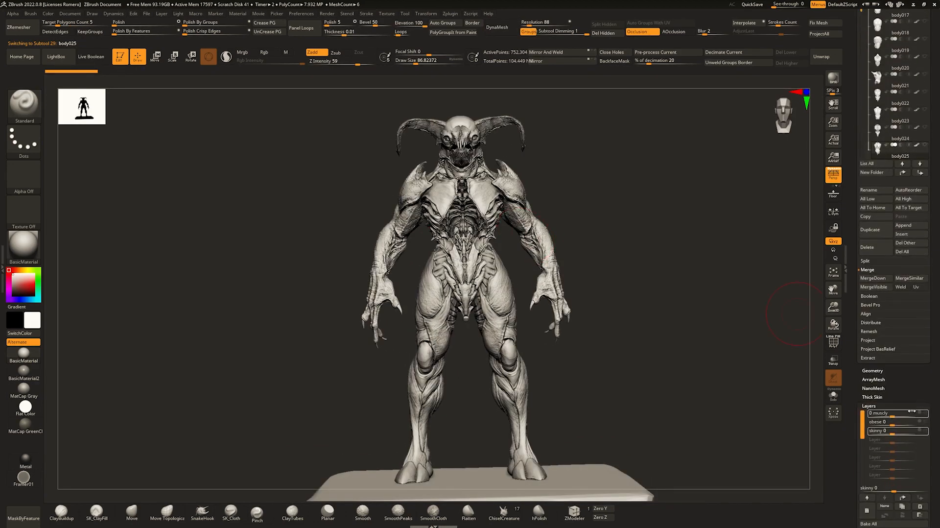
pyautogui.moveTo(897, 416); pyautogui.dragTo(907, 415)
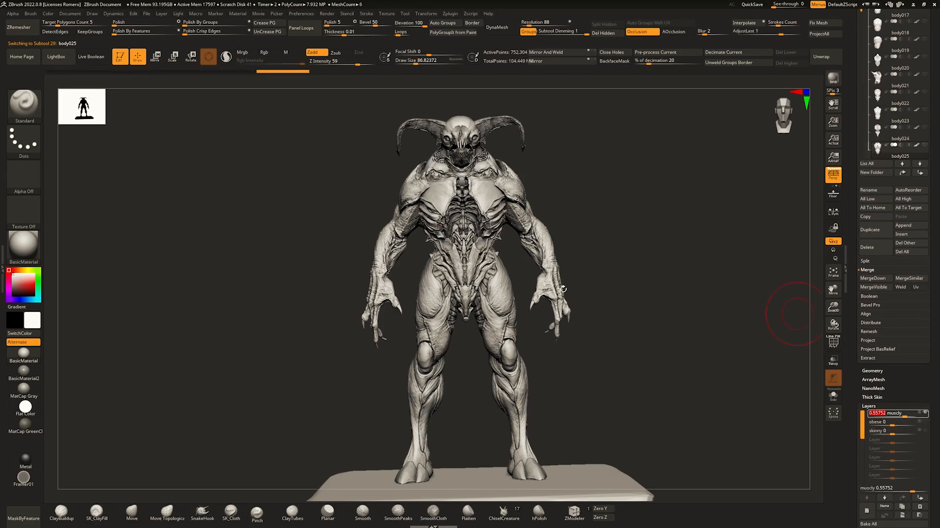
pyautogui.moveTo(563, 289)
pyautogui.mouseDown(button='right')
pyautogui.moveTo(382, 248)
pyautogui.moveTo(480, 255)
pyautogui.moveTo(435, 250)
pyautogui.moveTo(475, 240)
pyautogui.mouseUp(button='right')
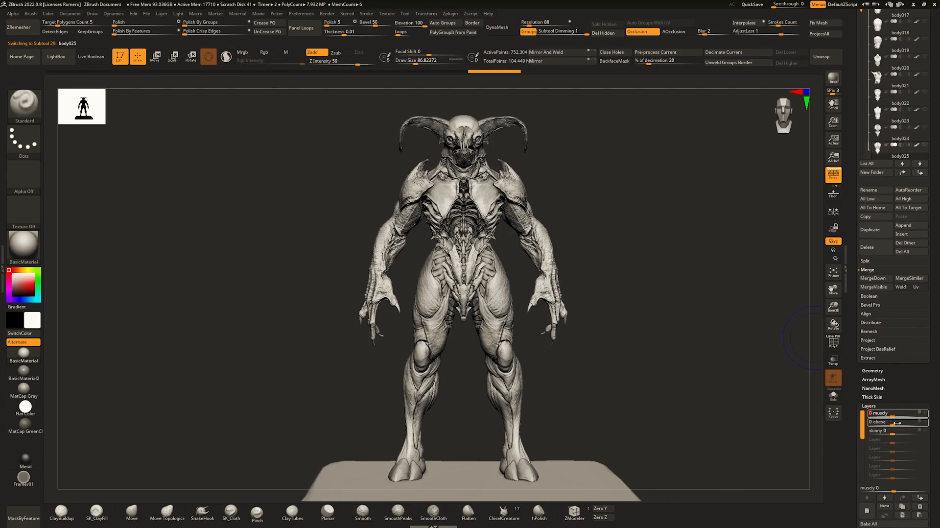
# Switch to body027 and preview its obese and muscly layers, each at intensity 1.
pyautogui.moveTo(529, 254)
pyautogui.mouseDown(button='right')
pyautogui.moveTo(381, 242)
pyautogui.moveTo(568, 237)
pyautogui.moveTo(543, 235)
pyautogui.mouseUp(button='right')
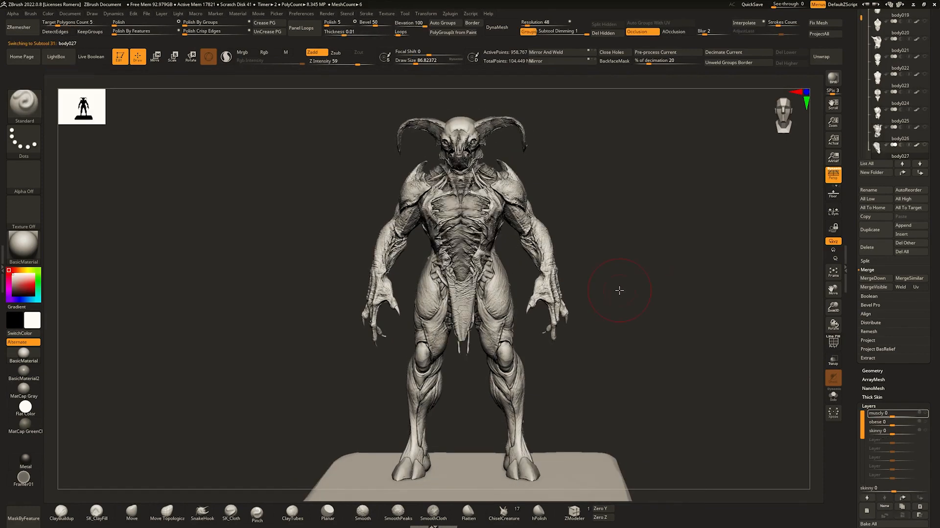
pyautogui.moveTo(625, 285)
pyautogui.mouseDown(button='right')
pyautogui.moveTo(670, 314)
pyautogui.moveTo(610, 289)
pyautogui.moveTo(635, 295)
pyautogui.mouseUp(button='right')
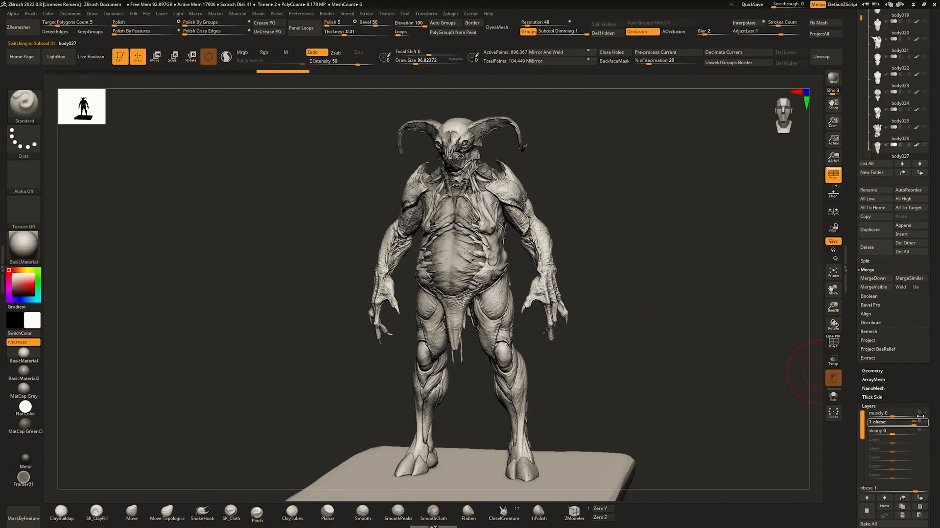
pyautogui.moveTo(920, 416); pyautogui.dragTo(894, 413)
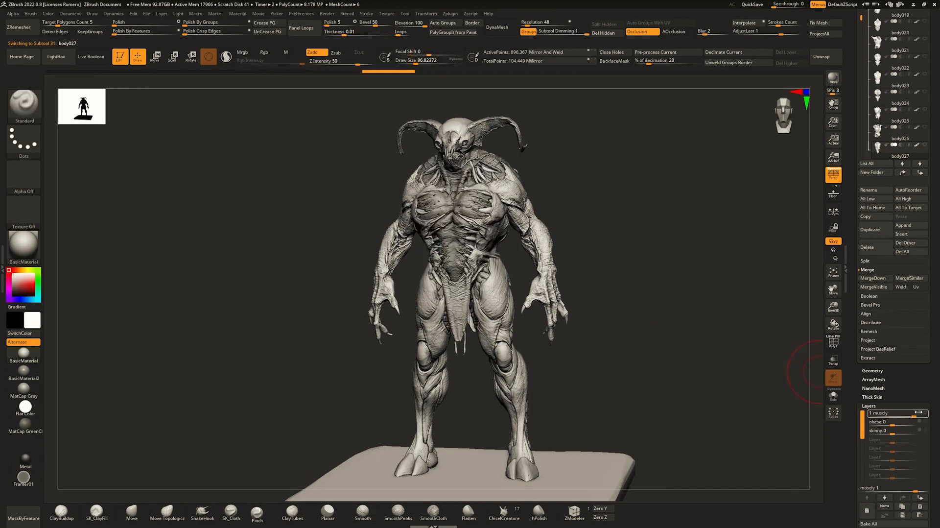
pyautogui.moveTo(558, 243)
pyautogui.mouseDown(button='right')
pyautogui.moveTo(595, 251)
pyautogui.moveTo(573, 247)
pyautogui.mouseUp(button='right')
# Switch to body028 and preview its sag layer at about 0.91.
pyautogui.press('Down')
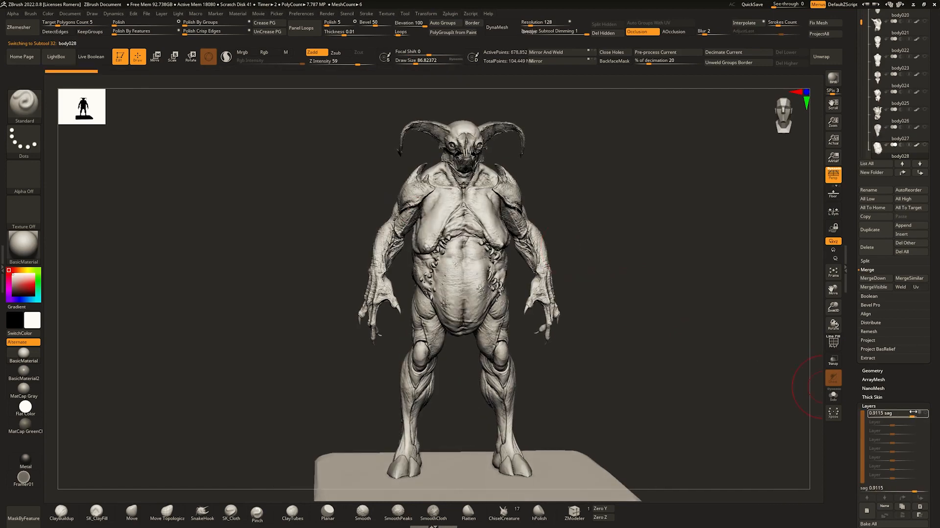
pyautogui.moveTo(892, 412)
pyautogui.mouseDown()
pyautogui.moveTo(913, 413)
pyautogui.moveTo(895, 413)
pyautogui.mouseUp()
pyautogui.moveTo(686, 262); pyautogui.dragTo(593, 233, button='right')
pyautogui.press('Down')
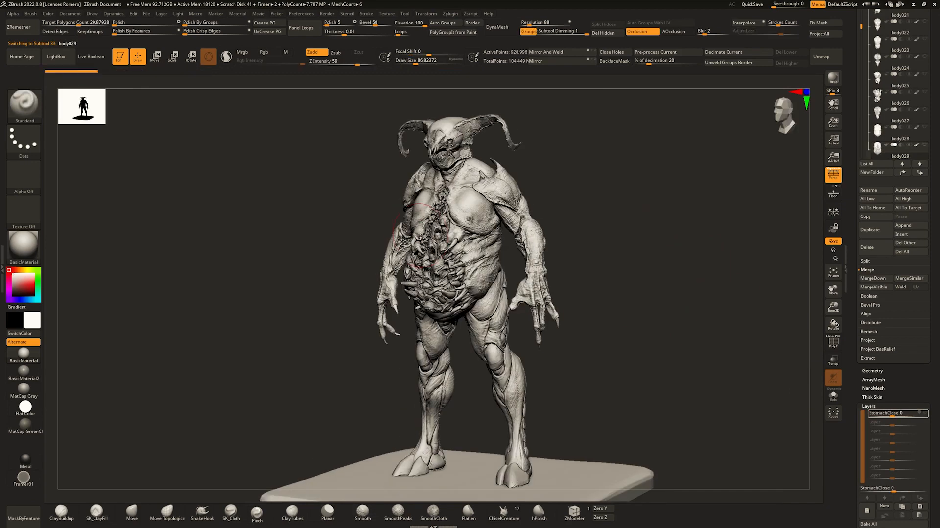
# Compare the remaining torsos from body029 to body043 on the figure, including the hunched and tailed variants.
pyautogui.moveTo(420, 236); pyautogui.dragTo(520, 256, button='right')
pyautogui.press('Down')
pyautogui.press('Down')
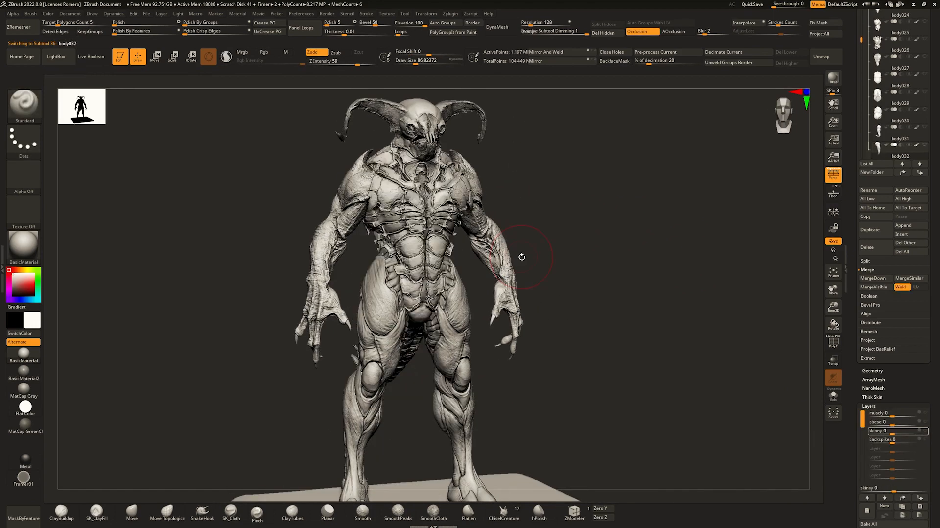
pyautogui.press('Down')
pyautogui.press('Down')
pyautogui.press('Down')
pyautogui.moveTo(535, 257); pyautogui.dragTo(486, 303, button='right')
pyautogui.press('Down')
pyautogui.press('Down')
pyautogui.press('Down')
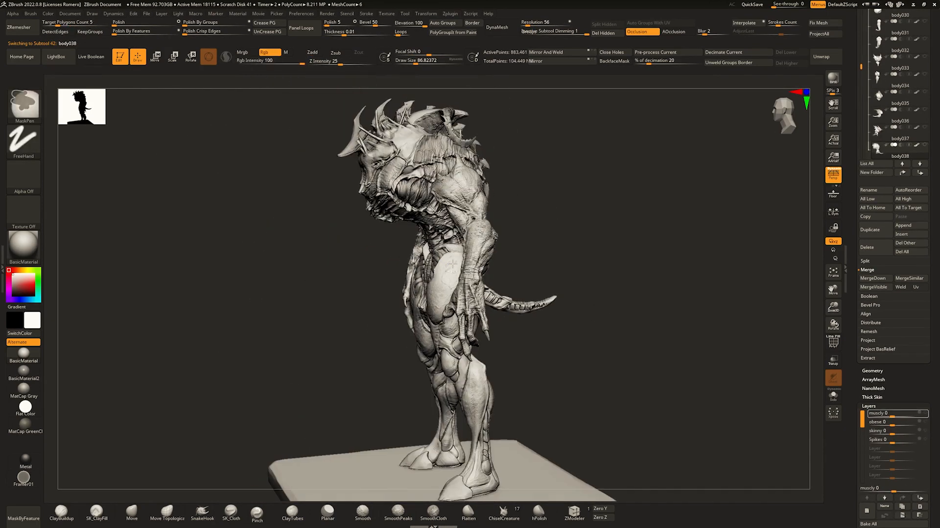
pyautogui.press('Down')
pyautogui.press('Down')
pyautogui.press('Down')
pyautogui.press('Down')
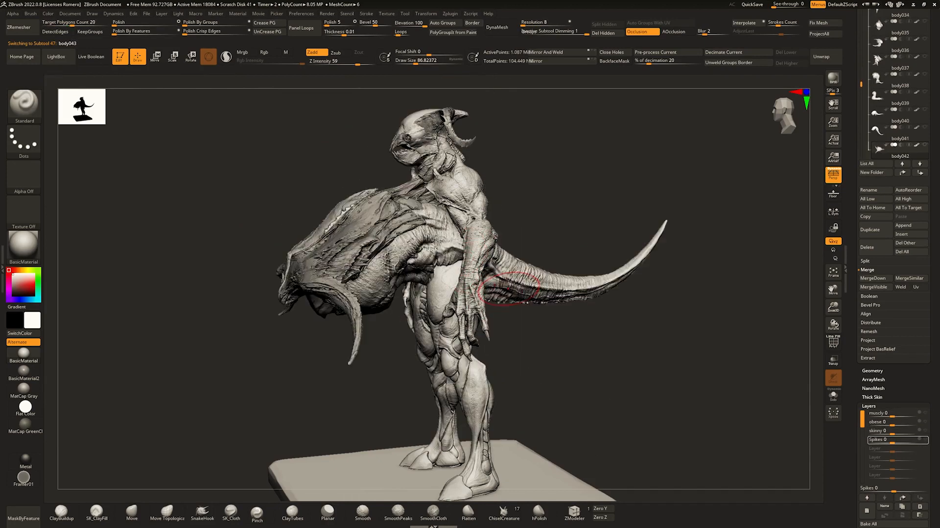
pyautogui.press('Down')
# Choose body001 as the torso and move it out of the BODIES folder, above the Demon001 head subtool.
pyautogui.press('n')
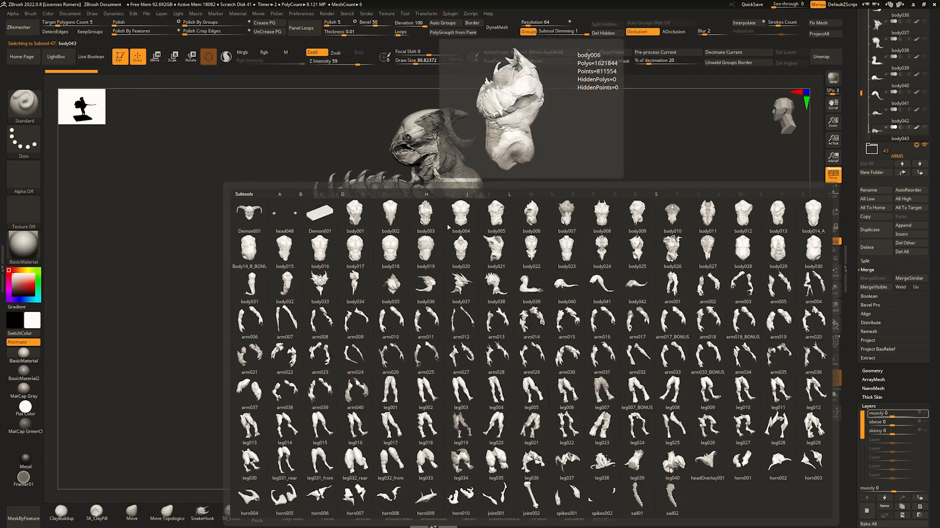
pyautogui.click(354, 214)
pyautogui.moveTo(606, 230); pyautogui.dragTo(700, 232, button='right')
pyautogui.moveTo(938, 181); pyautogui.dragTo(931, 250)
pyautogui.keyDown('shift'); pyautogui.click(901, 412); pyautogui.keyUp('shift')
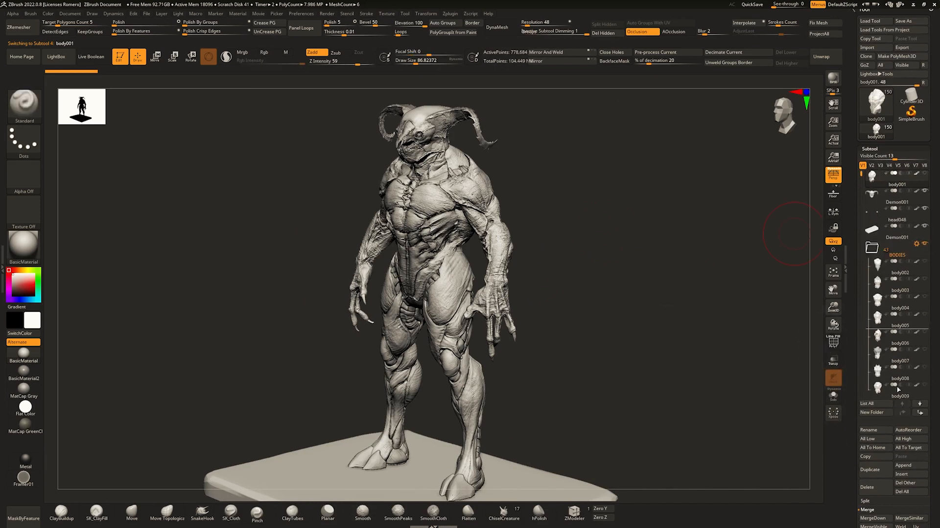
# Delete the BODIES folder together with all the subtools in it and save the tool.
pyautogui.moveTo(872, 249)
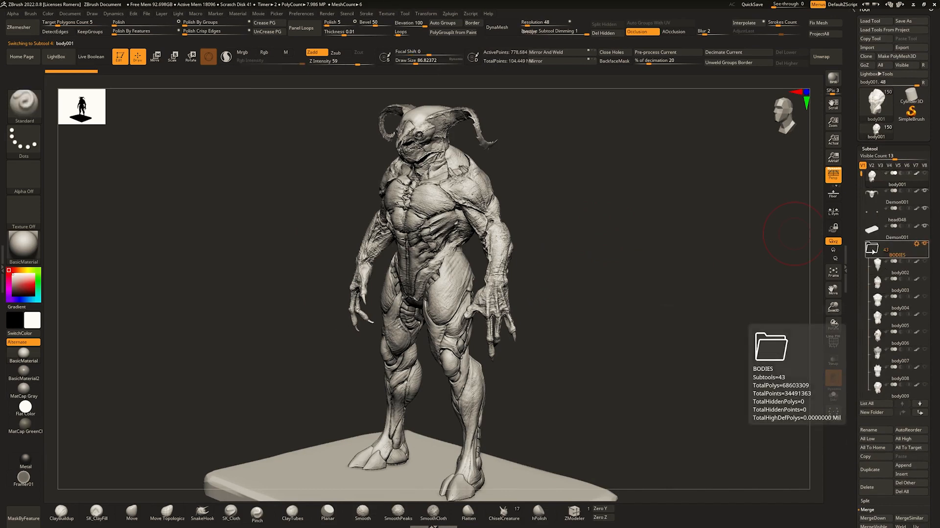
pyautogui.click(916, 244)
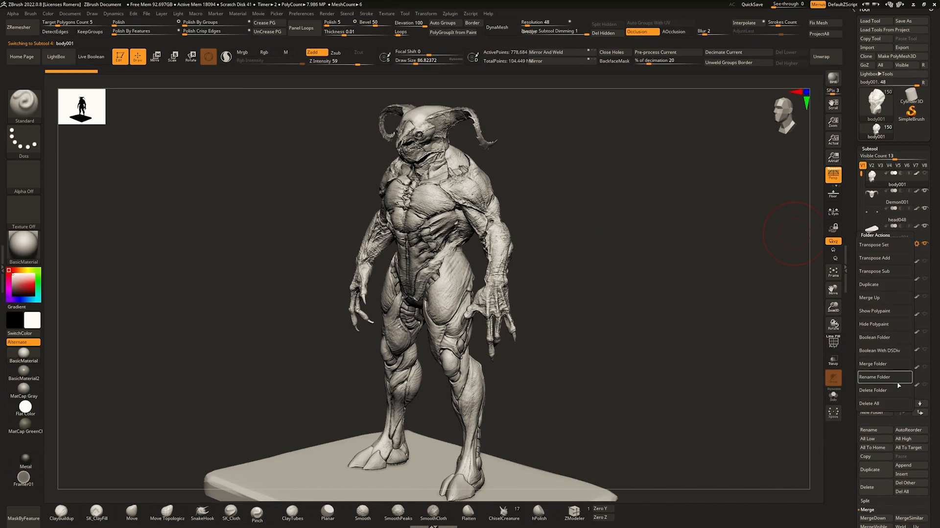
pyautogui.click(876, 402)
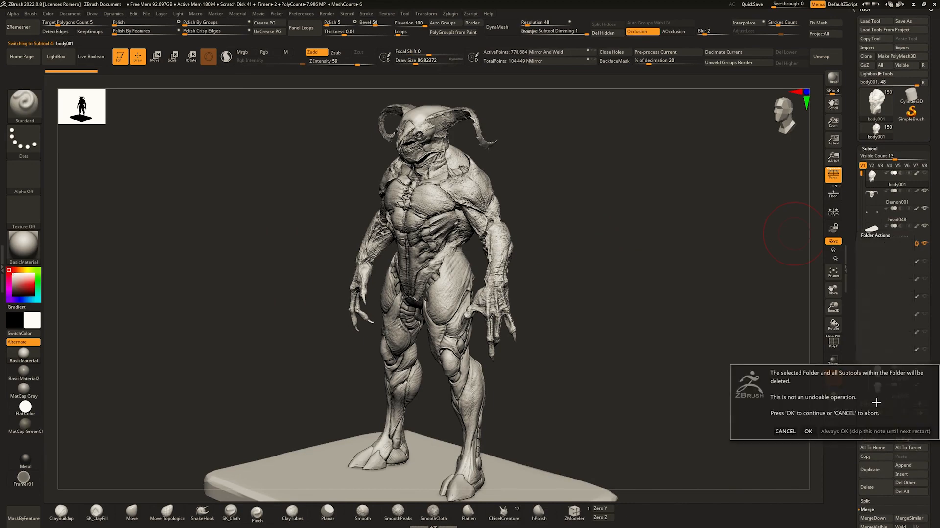
pyautogui.click(808, 431)
pyautogui.moveTo(560, 244); pyautogui.dragTo(760, 164)
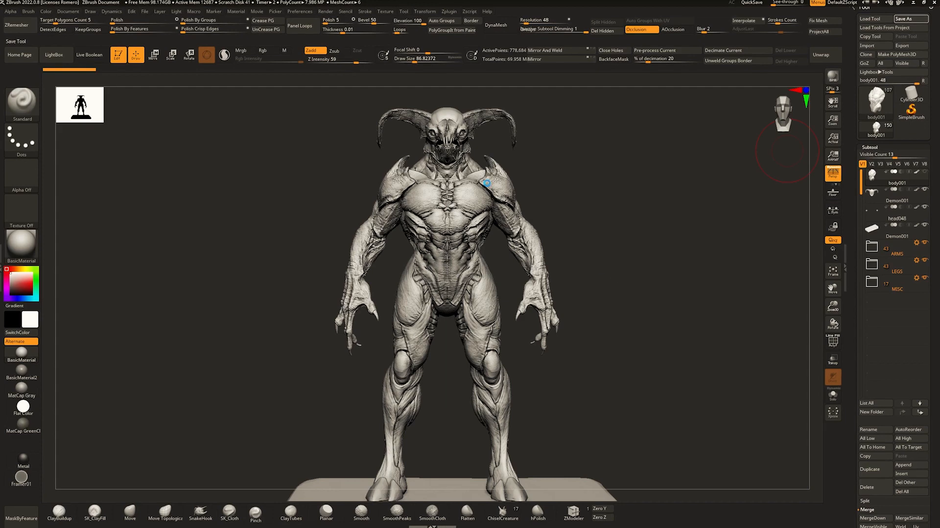
pyautogui.moveTo(650, 233); pyautogui.dragTo(613, 212)
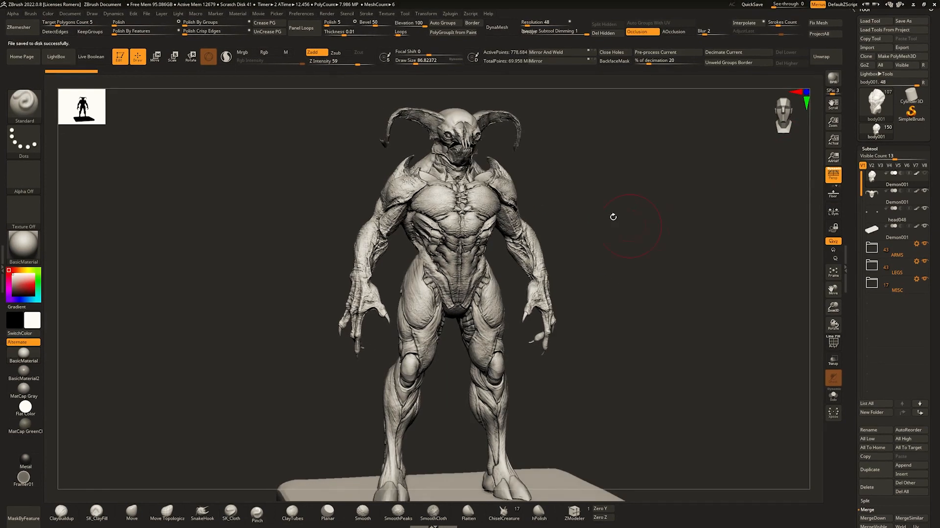
# Reorder the subtools so the base comes first and the body sits below head048, above the ARMS folder.
pyautogui.scroll(1, 906, 54)
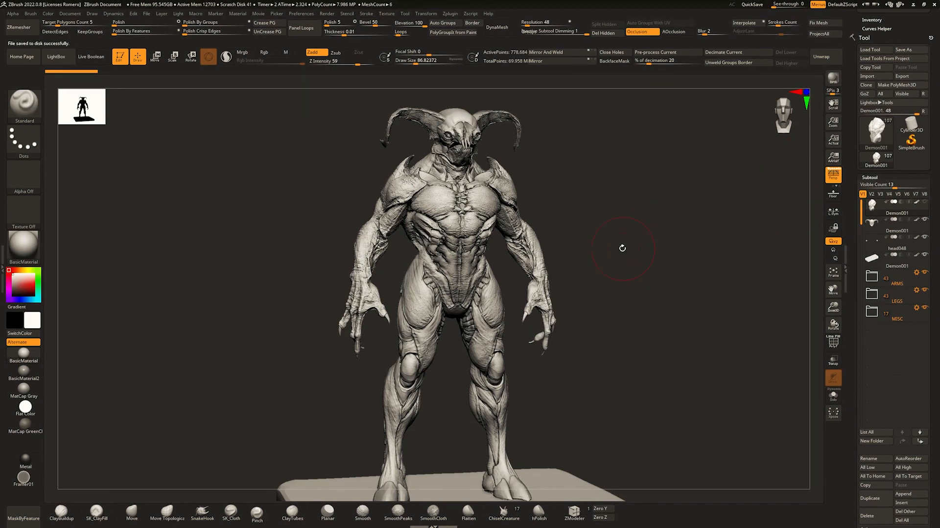
pyautogui.moveTo(622, 248)
pyautogui.mouseDown()
pyautogui.moveTo(594, 230)
pyautogui.moveTo(774, 262)
pyautogui.mouseUp()
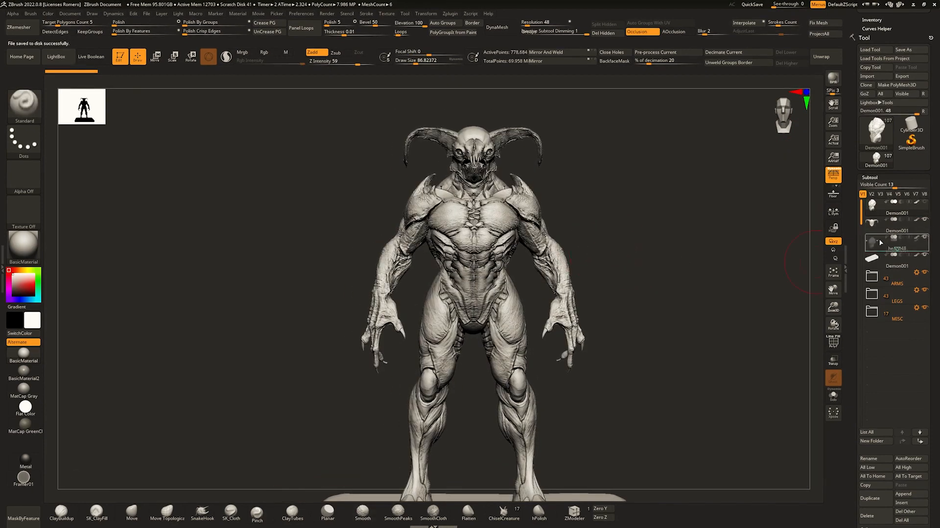
pyautogui.moveTo(883, 246); pyautogui.dragTo(877, 262)
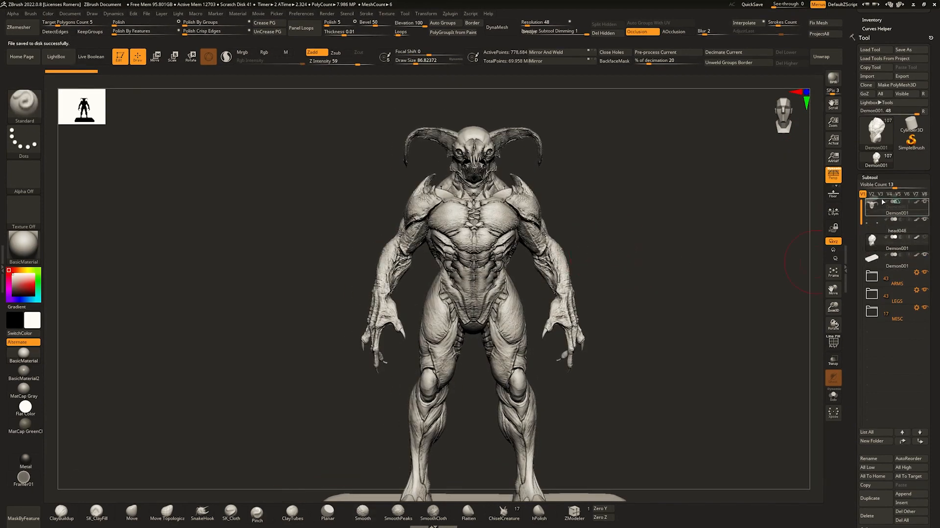
pyautogui.moveTo(633, 210)
pyautogui.mouseDown()
pyautogui.moveTo(623, 224)
pyautogui.moveTo(613, 191)
pyautogui.mouseUp()
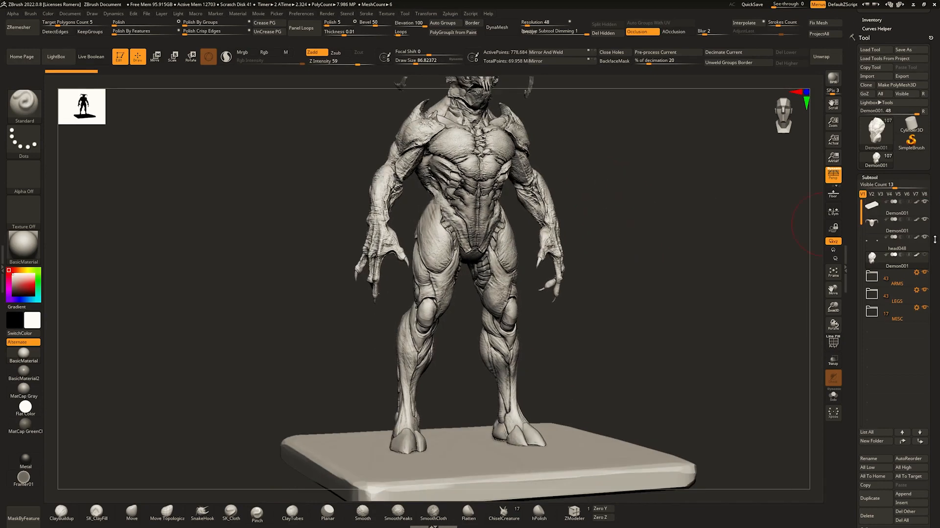
# Open the ARMS folder and preview the first arm pairs on the figure, from arm001 to arm005.
pyautogui.moveTo(615, 188)
pyautogui.keyDown('alt'); pyautogui.mouseDown(button='right')
pyautogui.moveTo(609, 254)
pyautogui.moveTo(637, 245)
pyautogui.mouseUp(button='right'); pyautogui.keyUp('alt')
pyautogui.keyDown('ctrl'); pyautogui.moveTo(560, 210); pyautogui.dragTo(562, 250, button='right'); pyautogui.keyUp('ctrl')
pyautogui.keyDown('alt'); pyautogui.click(561, 251); pyautogui.keyUp('alt')
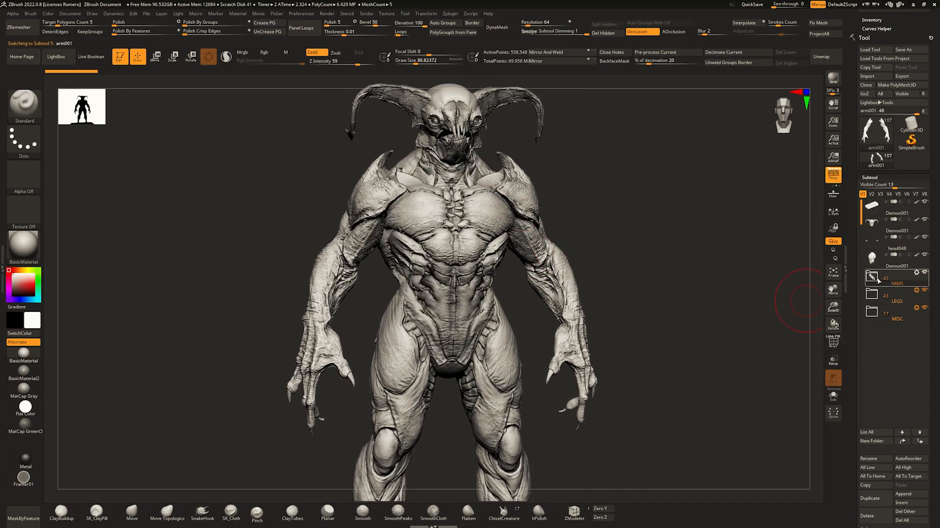
pyautogui.click(874, 279)
pyautogui.click(925, 290)
pyautogui.moveTo(640, 263); pyautogui.dragTo(525, 316, button='right')
pyautogui.press('Down')
pyautogui.press('Down')
pyautogui.moveTo(579, 354); pyautogui.dragTo(529, 305, button='right')
pyautogui.press('Down')
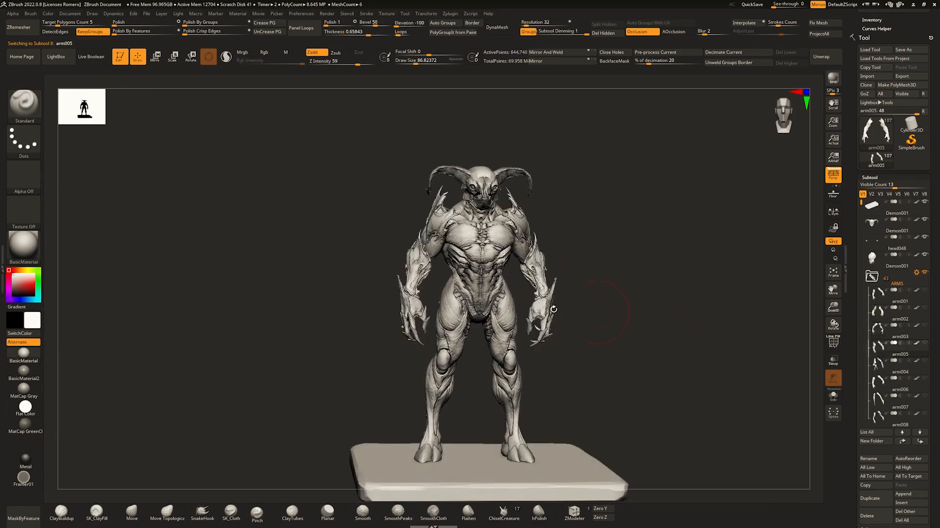
# Compare the next arm pairs on the figure, from arm004 to arm016.
pyautogui.moveTo(622, 306); pyautogui.dragTo(556, 325, button='right')
pyautogui.press('Down')
pyautogui.moveTo(556, 326); pyautogui.dragTo(507, 328, button='right')
pyautogui.press('Down')
pyautogui.press('Down')
pyautogui.press('Down')
pyautogui.press('Down')
pyautogui.press('Down')
pyautogui.press('Down')
pyautogui.press('Down')
pyautogui.press('Down')
pyautogui.press('Down')
pyautogui.press('Down')
pyautogui.press('Down')
pyautogui.press('Down')
pyautogui.press('Down')
pyautogui.press('Down')
pyautogui.press('Down')
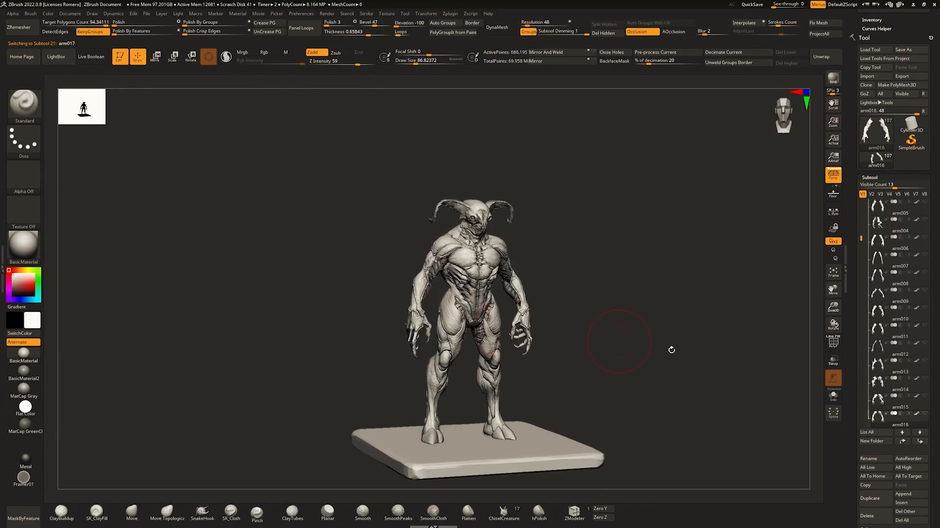
# Compare the arm pairs from arm017 to arm028 on the figure.
pyautogui.press('Down')
pyautogui.press('Down')
pyautogui.press('Down')
pyautogui.press('Down')
pyautogui.press('Down')
pyautogui.press('Down')
pyautogui.press('Down')
pyautogui.press('Down')
pyautogui.press('Down')
pyautogui.press('Down')
pyautogui.press('Down')
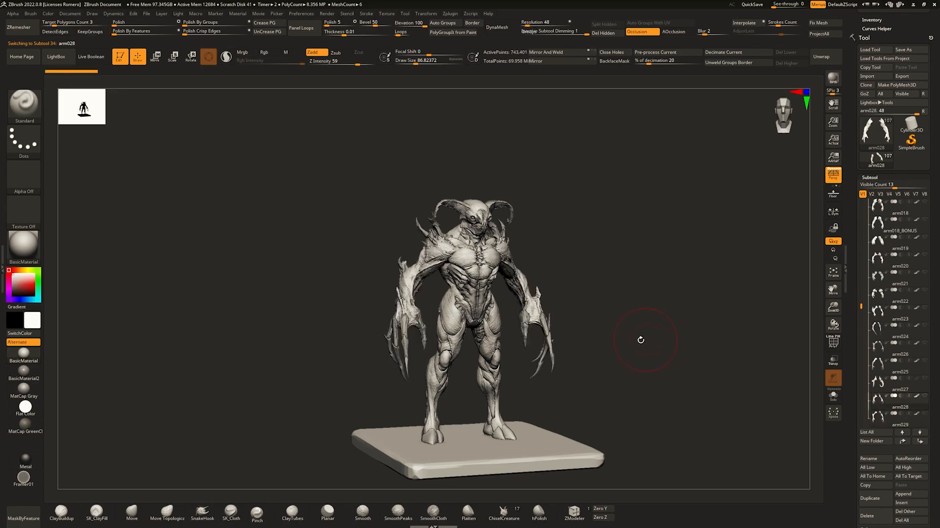
# View the figure from the front and compare the arm pairs from arm029 to arm039.
pyautogui.moveTo(641, 340); pyautogui.dragTo(600, 331, button='right')
pyautogui.press('Down')
pyautogui.press('Down')
pyautogui.press('Down')
pyautogui.press('Down')
pyautogui.press('Down')
pyautogui.press('Down')
pyautogui.press('Down')
pyautogui.press('Down')
pyautogui.press('Down')
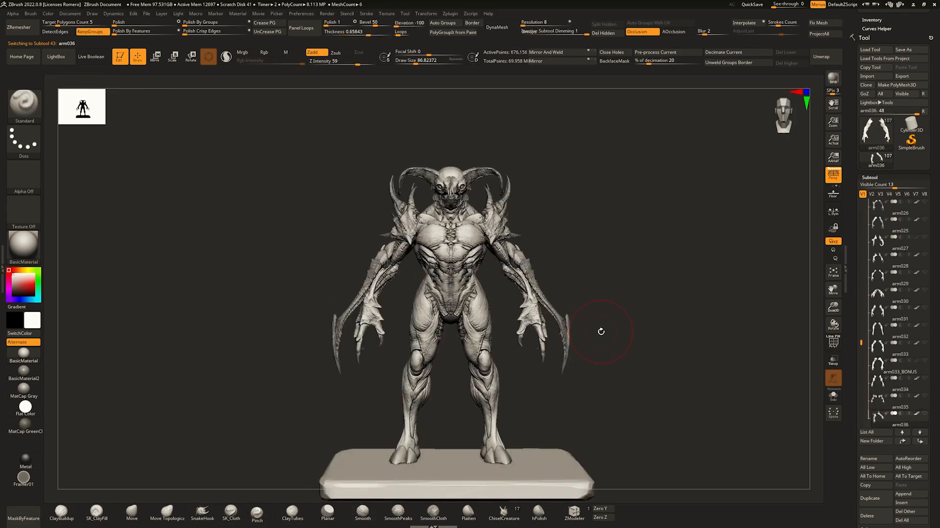
pyautogui.press('Down')
pyautogui.press('Down')
pyautogui.press('Down')
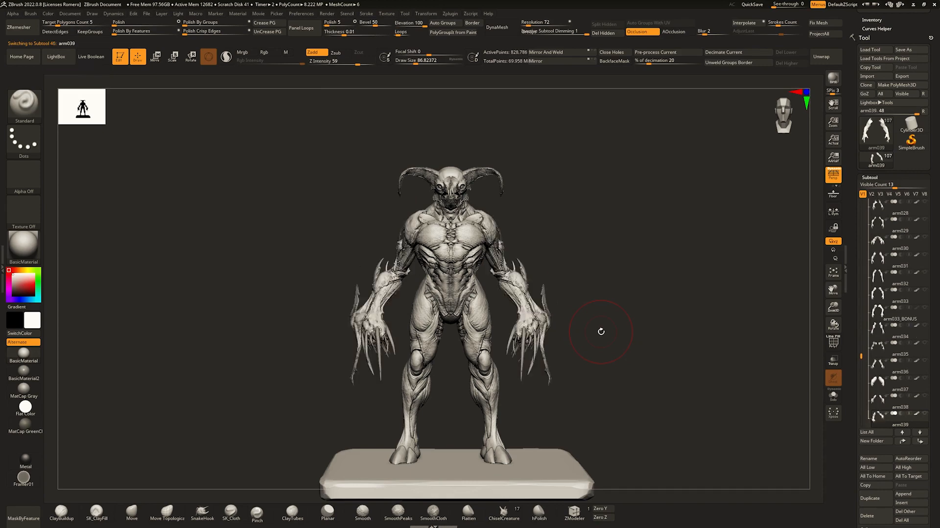
# Go back to arm033_BONUS for another look, and compare the arm pairs from there up to arm040.
pyautogui.press('Up')
pyautogui.press('Up')
pyautogui.press('Up')
pyautogui.press('Up')
pyautogui.press('Up')
pyautogui.press('Up')
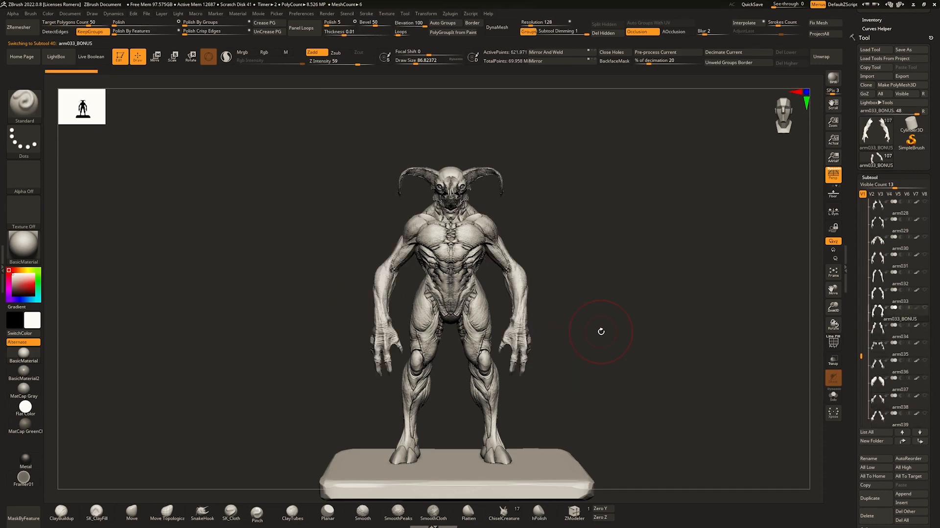
pyautogui.press('Down')
pyautogui.press('Down')
pyautogui.press('Down')
pyautogui.press('Down')
pyautogui.press('Down')
pyautogui.press('Down')
pyautogui.press('Down')
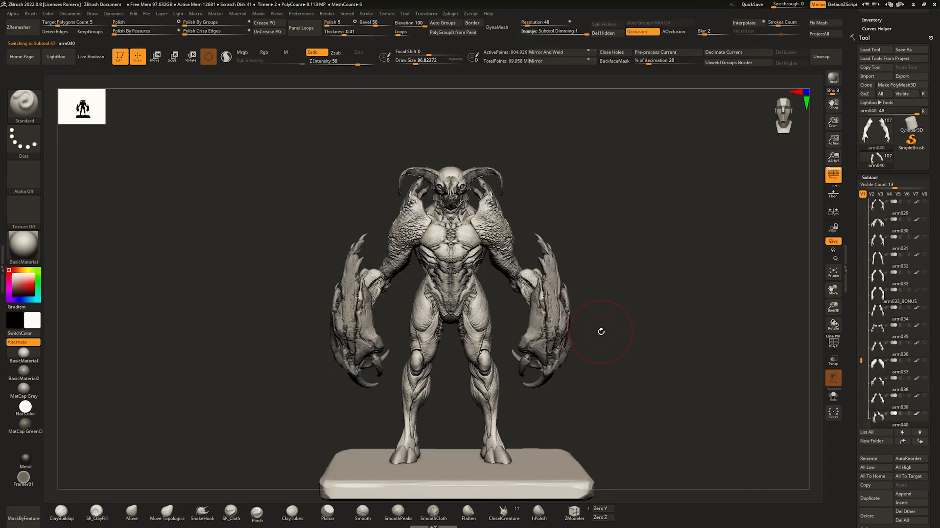
# Choose arm028 as the arms, move it out of the ARMS folder to the head of the subtool list and collapse the folder.
pyautogui.moveTo(601, 331); pyautogui.dragTo(592, 333, button='right')
pyautogui.press('Up')
pyautogui.press('Up')
pyautogui.press('Up')
pyautogui.press('Up')
pyautogui.press('Up')
pyautogui.press('Up')
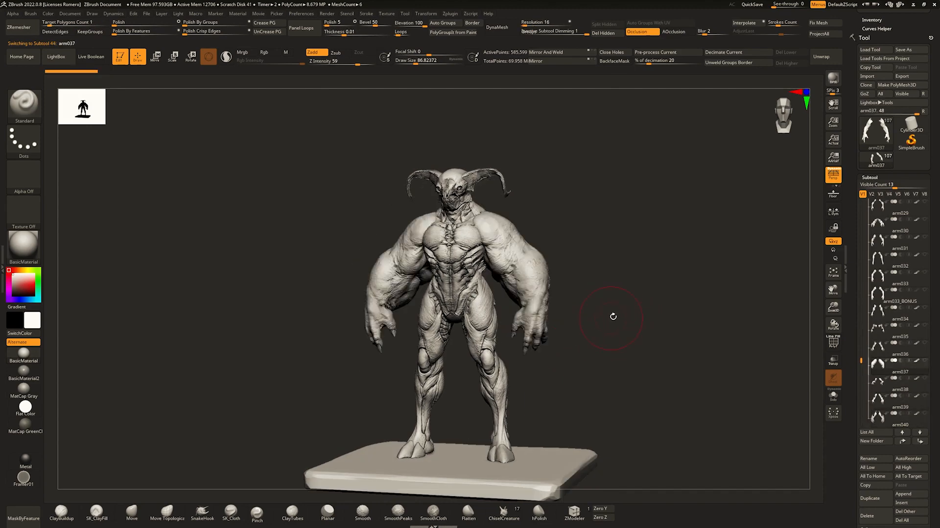
pyautogui.press('Up')
pyautogui.press('Up')
pyautogui.press('Up')
pyautogui.press('Up')
pyautogui.press('Up')
pyautogui.press('Up')
pyautogui.press('Up')
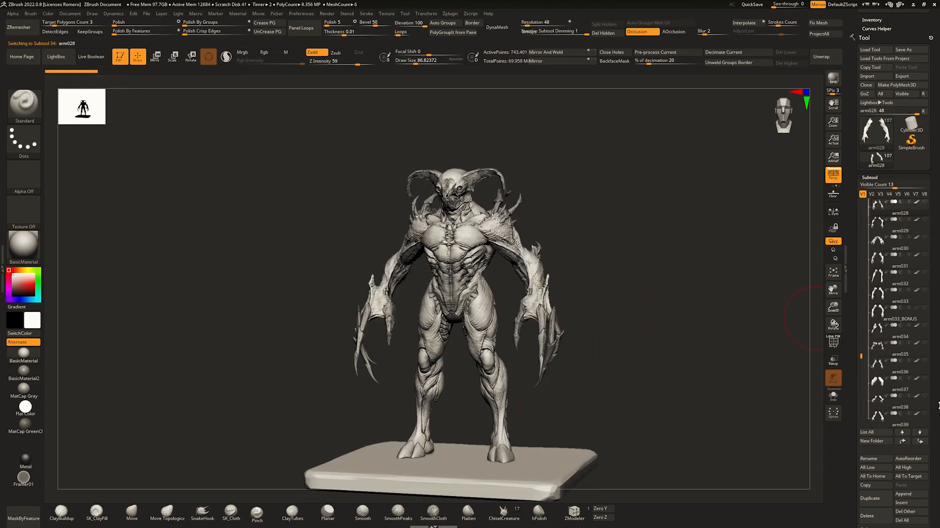
pyautogui.keyDown('shift'); pyautogui.click(902, 441); pyautogui.keyUp('shift')
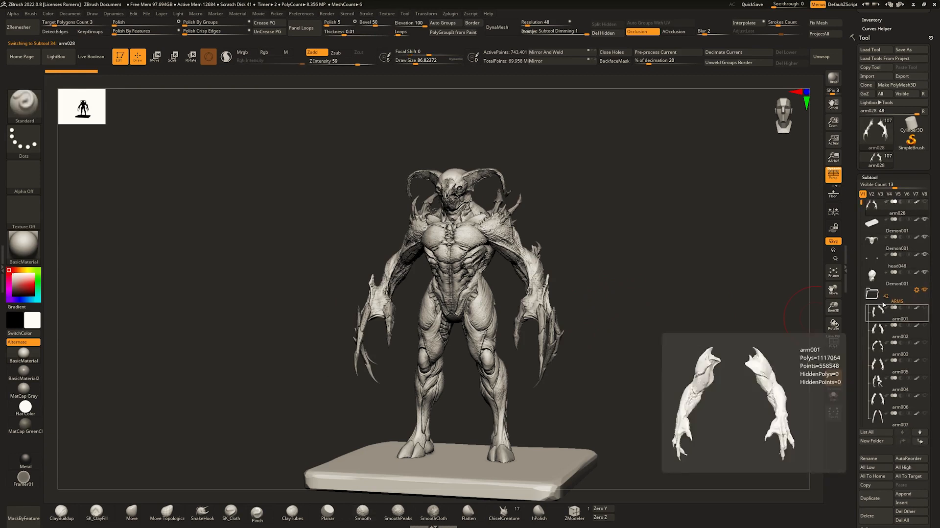
pyautogui.click(874, 295)
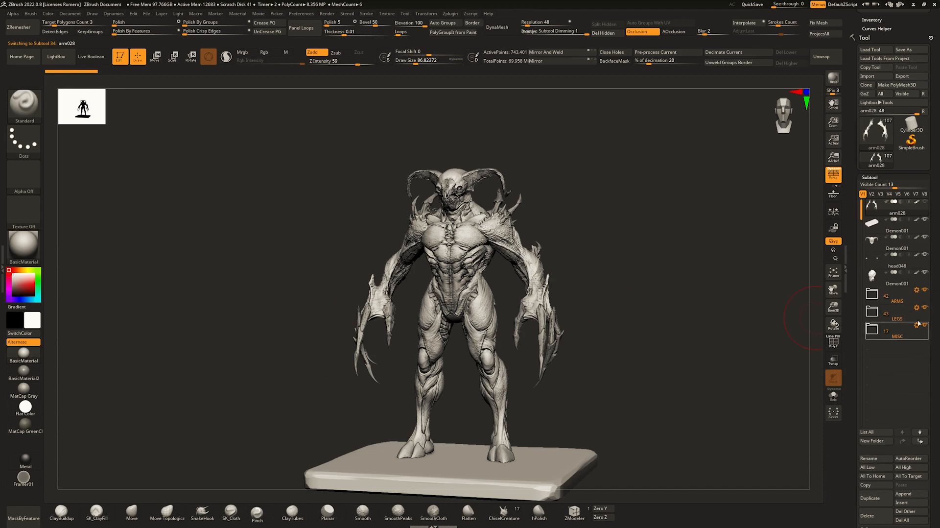
# Delete the ARMS folder with all its subtools and place arm028 below the body subtool.
pyautogui.click(916, 291)
pyautogui.click(868, 448)
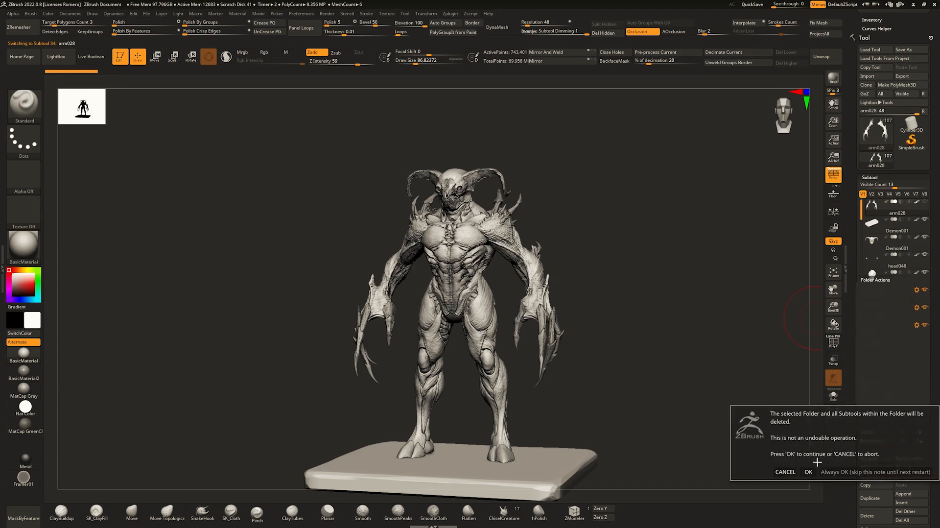
pyautogui.click(808, 469)
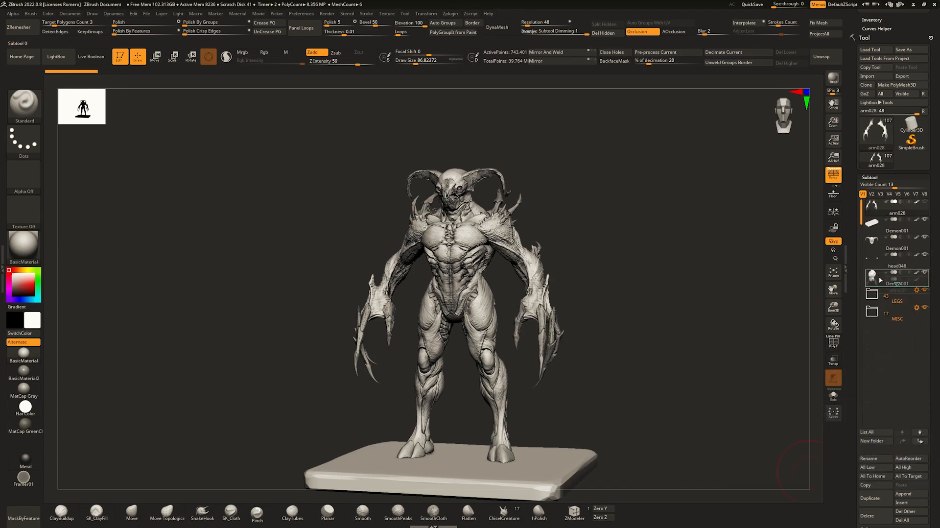
pyautogui.moveTo(880, 280); pyautogui.dragTo(881, 283)
# Preview the muscly, obese and skinny layers on arm028 and bake all its layers.
pyautogui.moveTo(932, 382); pyautogui.dragTo(932, 104)
pyautogui.moveTo(599, 280); pyautogui.dragTo(634, 286)
pyautogui.moveTo(910, 403); pyautogui.dragTo(893, 404)
pyautogui.click(906, 413)
pyautogui.keyDown('shift'); pyautogui.click(896, 415); pyautogui.keyUp('shift')
pyautogui.click(894, 422)
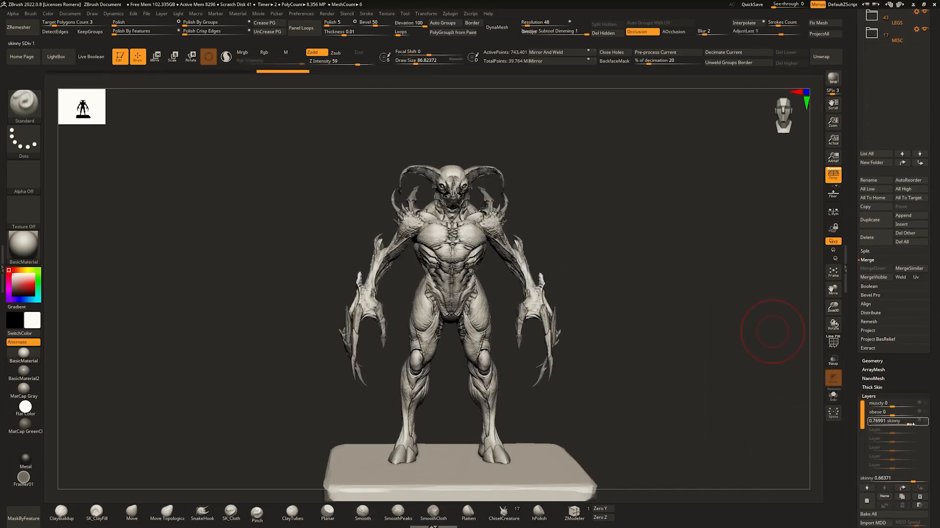
pyautogui.scroll(-3, 920, 431)
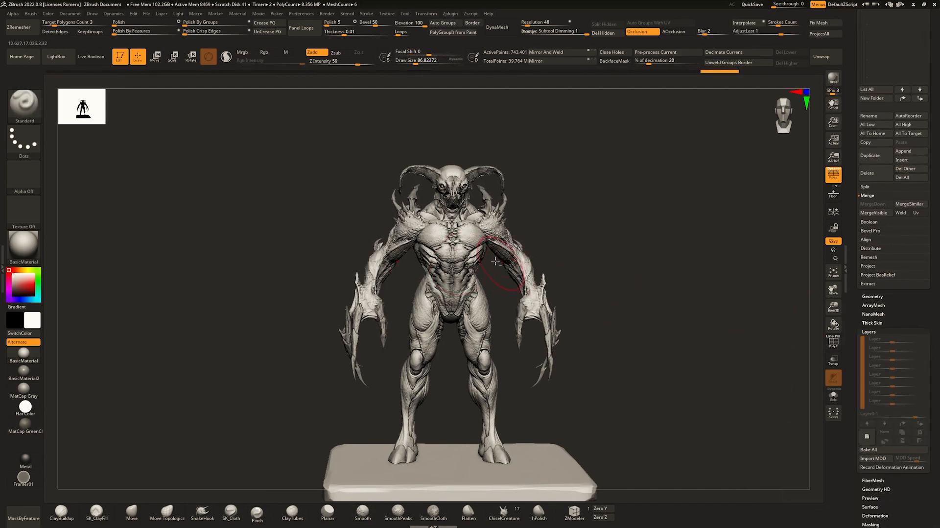
# Select the torso subtool, make arm028 visible again and frame the figure.
pyautogui.keyDown('alt'); pyautogui.click(469, 251); pyautogui.keyUp('alt')
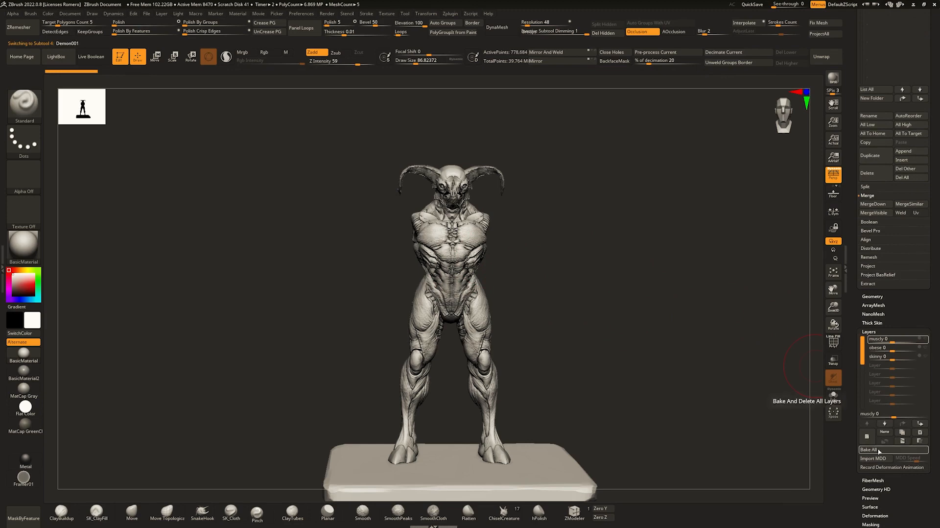
pyautogui.scroll(6, 938, 295)
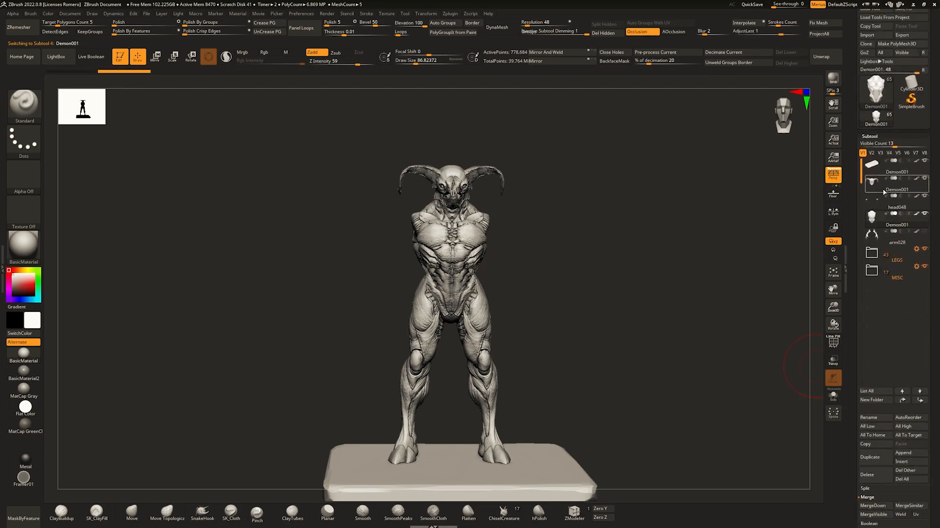
pyautogui.click(925, 230)
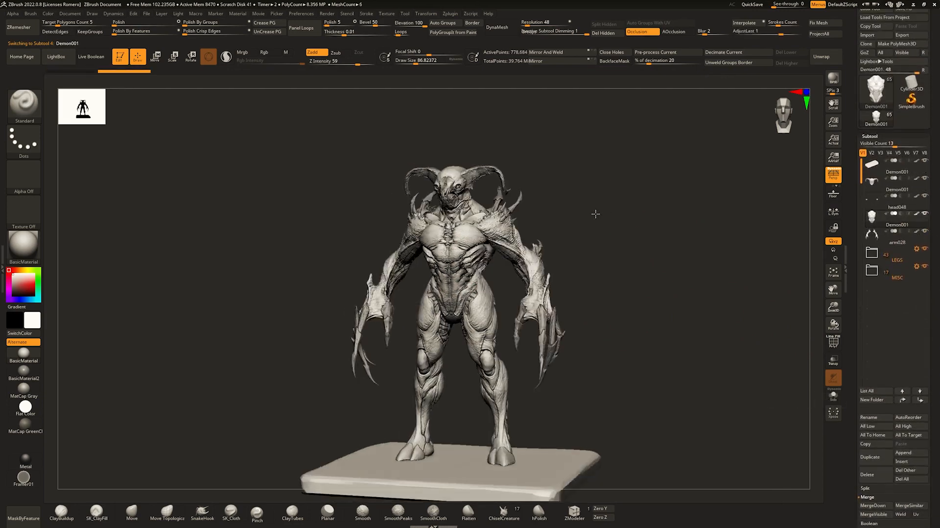
pyautogui.press('f')
# Open the LEGS folder and select the leg001 subtool on the figure.
pyautogui.click(880, 254)
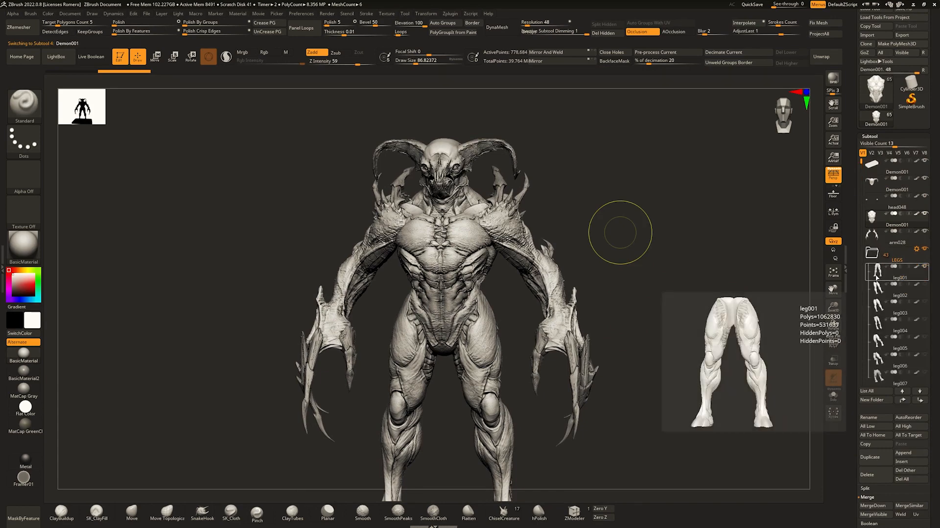
pyautogui.keyDown('alt'); pyautogui.moveTo(495, 365); pyautogui.dragTo(495, 294); pyautogui.keyUp('alt')
pyautogui.keyDown('alt'); pyautogui.click(496, 293); pyautogui.keyUp('alt')
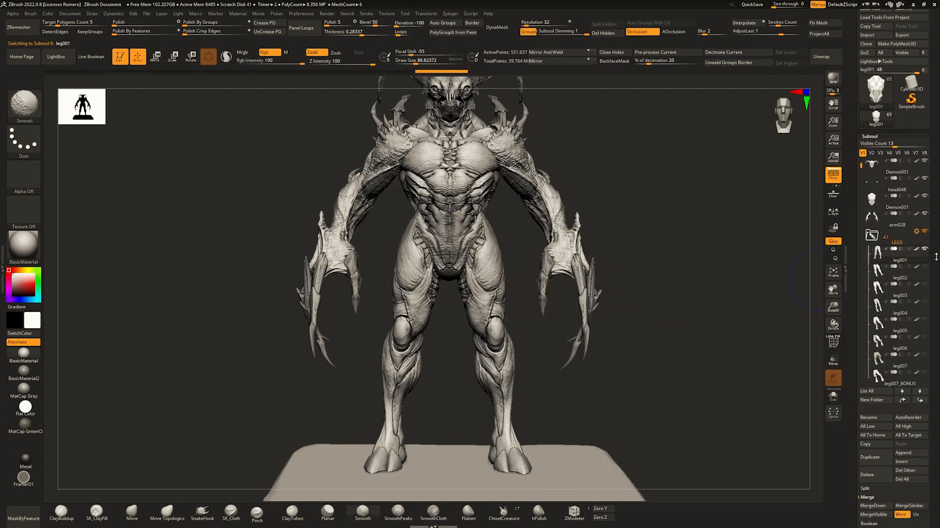
pyautogui.press('f')
pyautogui.moveTo(583, 241); pyautogui.dragTo(631, 269)
# Compare the leg pairs on the figure from leg002 to leg013, and return to leg012.
pyautogui.press('Down')
pyautogui.press('Down')
pyautogui.press('Down')
pyautogui.press('Down')
pyautogui.press('Down')
pyautogui.press('Down')
pyautogui.press('Down')
pyautogui.press('Down')
pyautogui.press('Down')
pyautogui.press('Down')
pyautogui.press('Down')
pyautogui.press('Down')
pyautogui.press('Down')
pyautogui.press('Up')
# Preview leg012's skinny, obese and muscly layers, trying obese at about 0.56, and inspect the legs from several angles.
pyautogui.scroll(-5, 938, 303)
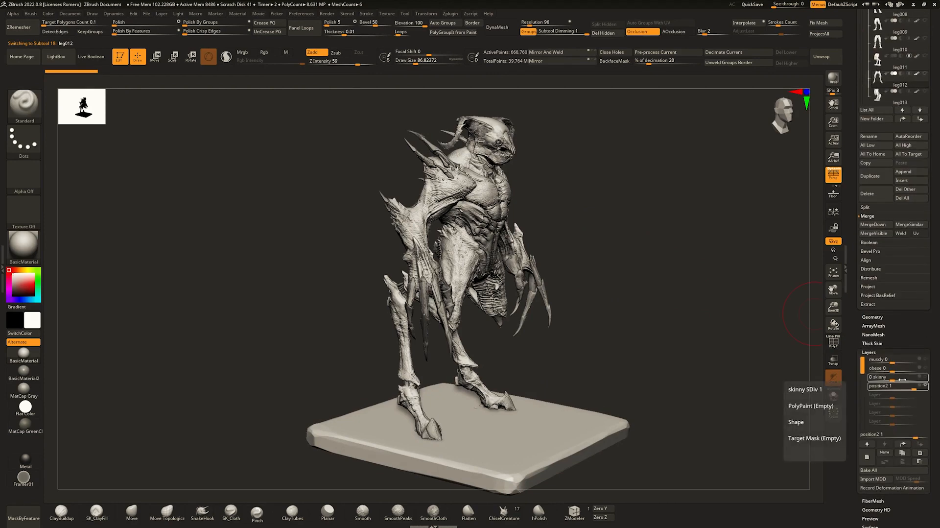
pyautogui.moveTo(902, 379); pyautogui.dragTo(905, 371)
pyautogui.moveTo(671, 296); pyautogui.dragTo(629, 292)
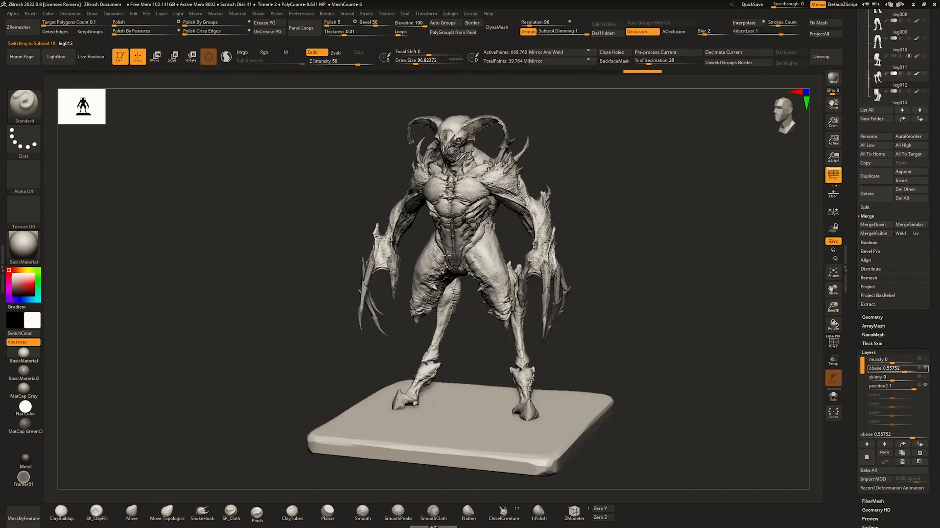
pyautogui.keyDown('ctrl'); pyautogui.moveTo(453, 230); pyautogui.dragTo(826, 366, button='right'); pyautogui.keyUp('ctrl')
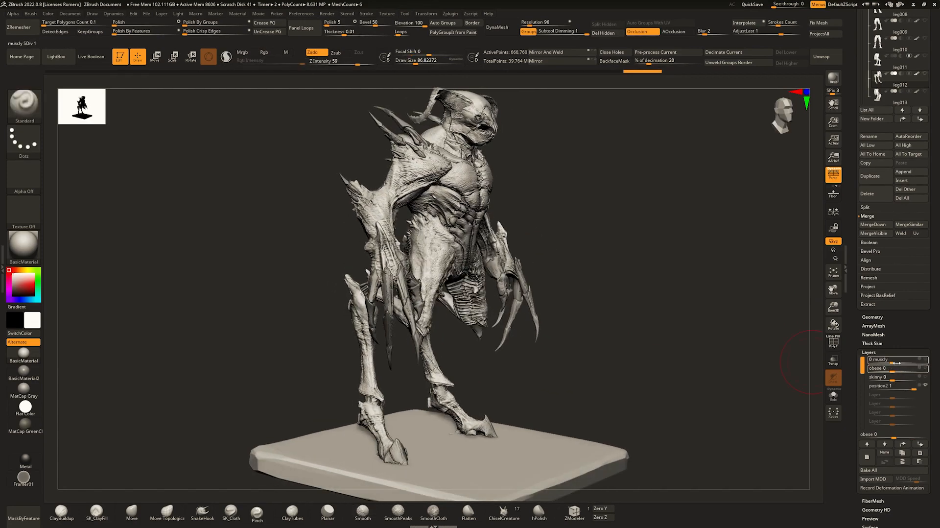
pyautogui.moveTo(735, 318); pyautogui.dragTo(588, 282)
# Switch to leg013, check its biped and Toes layers, and move on to leg014.
pyautogui.press('Down')
pyautogui.press('Up')
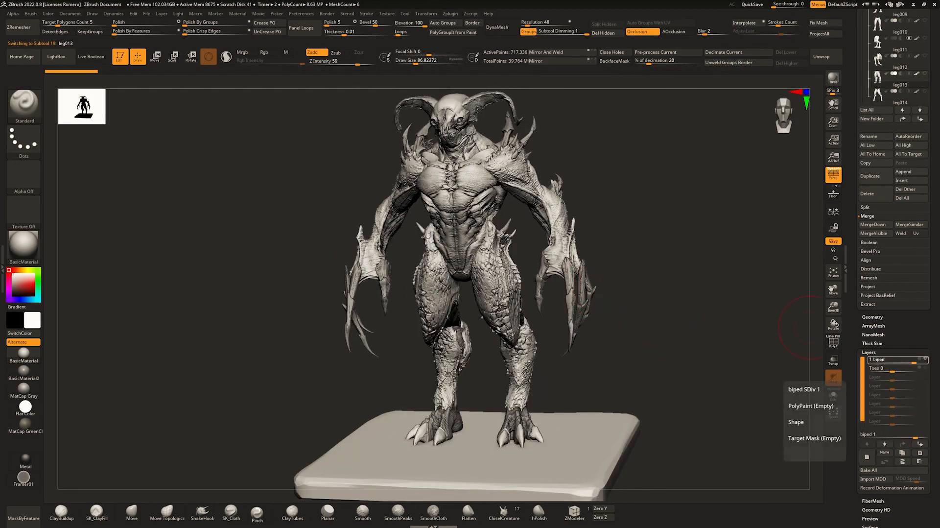
pyautogui.moveTo(883, 369)
pyautogui.mouseDown()
pyautogui.moveTo(905, 369)
pyautogui.moveTo(888, 371)
pyautogui.mouseUp()
pyautogui.press('Down')
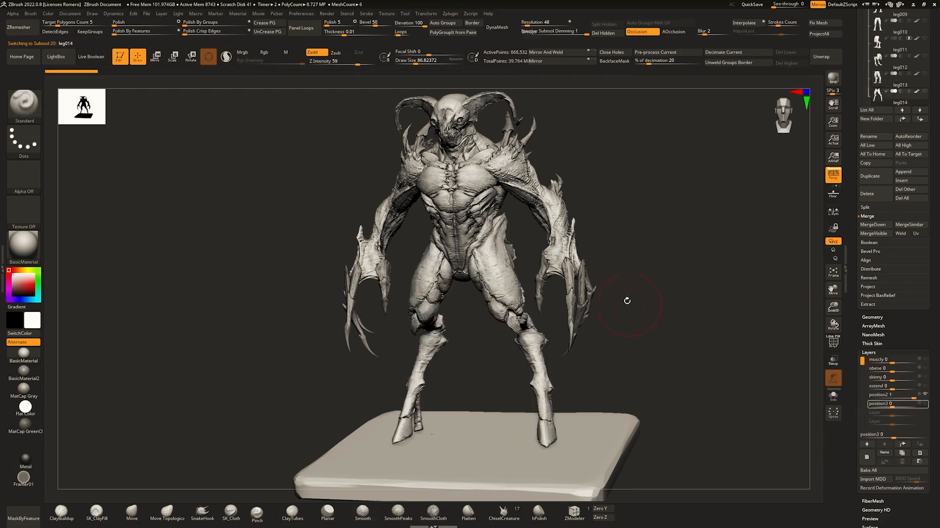
# Switch to leg015 and preview its skinny and muscly layers, raising muscly to 1.
pyautogui.moveTo(627, 301); pyautogui.dragTo(662, 294)
pyautogui.press('Down')
pyautogui.press('Down')
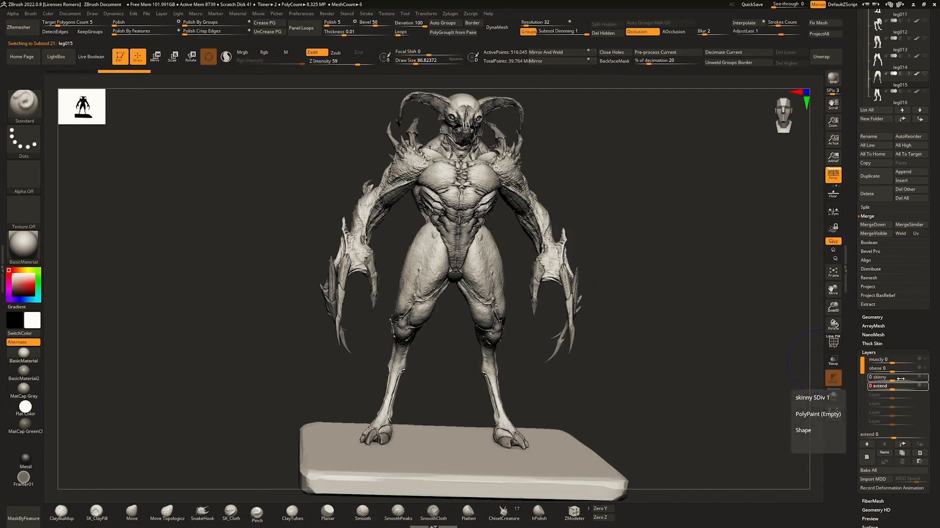
pyautogui.moveTo(894, 377); pyautogui.dragTo(905, 370)
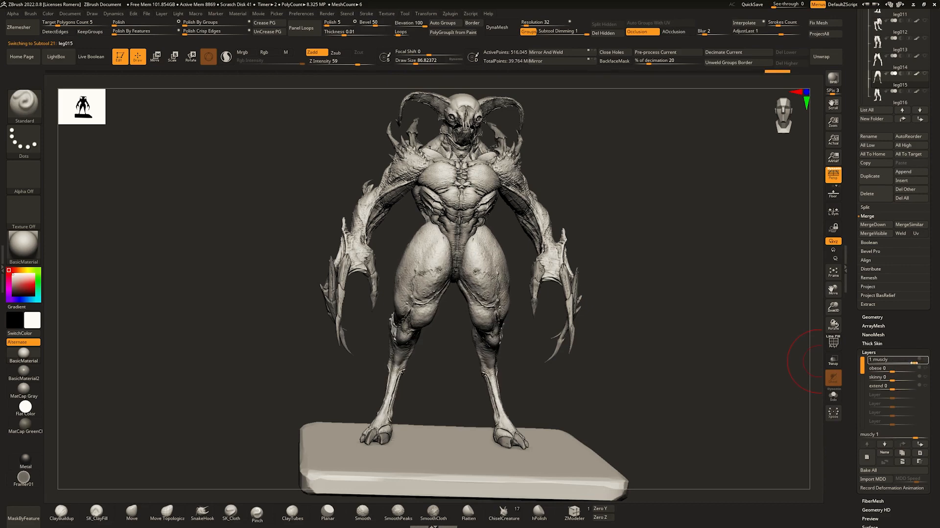
# Compare the leg pairs on the figure from leg016 to leg021, return to leg020 and view it from the front.
pyautogui.press('Down')
pyautogui.press('Down')
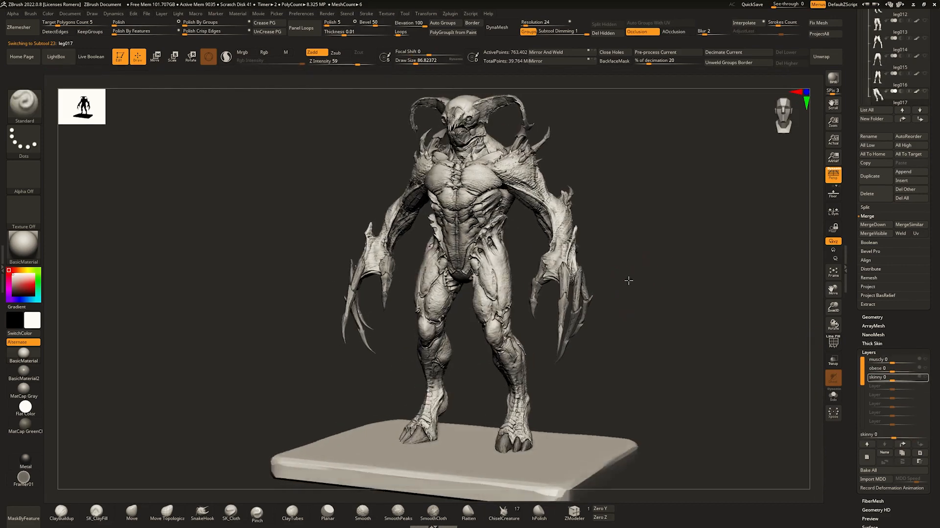
pyautogui.moveTo(528, 270); pyautogui.dragTo(494, 289, button='right')
pyautogui.press('Down')
pyautogui.press('Down')
pyautogui.press('Down')
pyautogui.press('Down')
pyautogui.press('Up')
pyautogui.moveTo(455, 220); pyautogui.dragTo(490, 265, button='right')
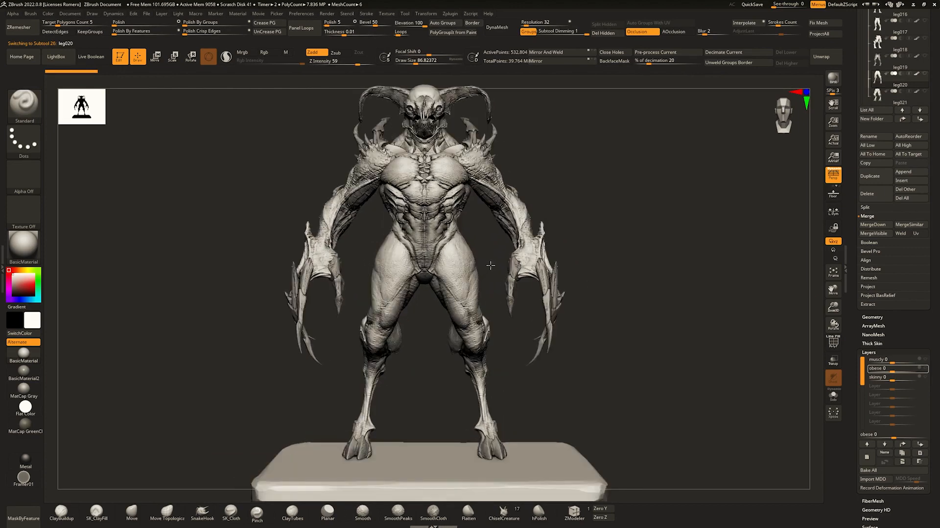
# Reposition leg020 under the torso and adjust its hips with the Move brush enlarged to a draw size of about 299.
pyautogui.press('w')
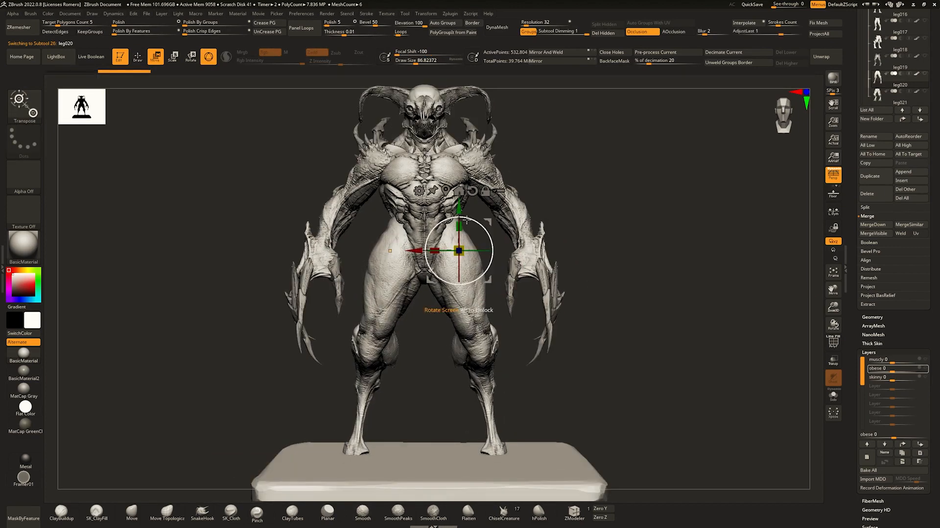
pyautogui.press('q')
pyautogui.press('space')
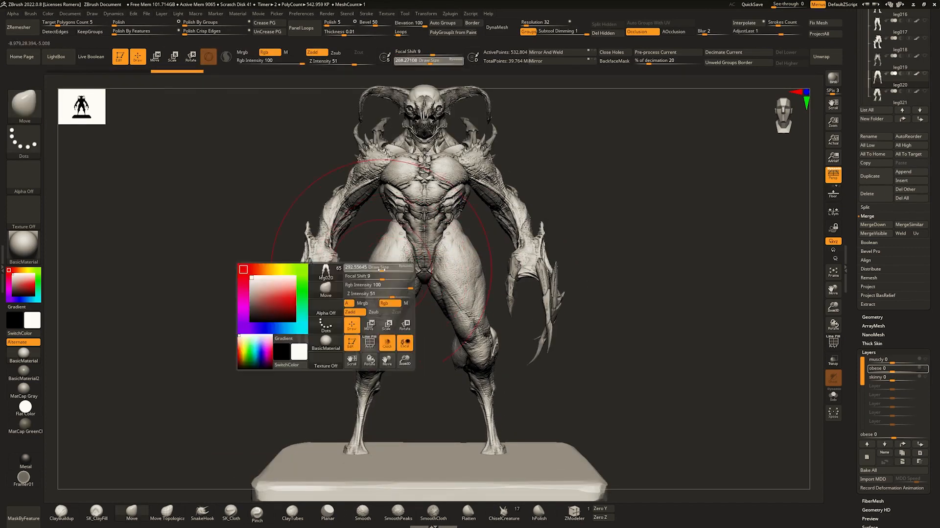
# Hide the base platform subtool at the start of the subtool list.
pyautogui.scroll(5, 936, 209)
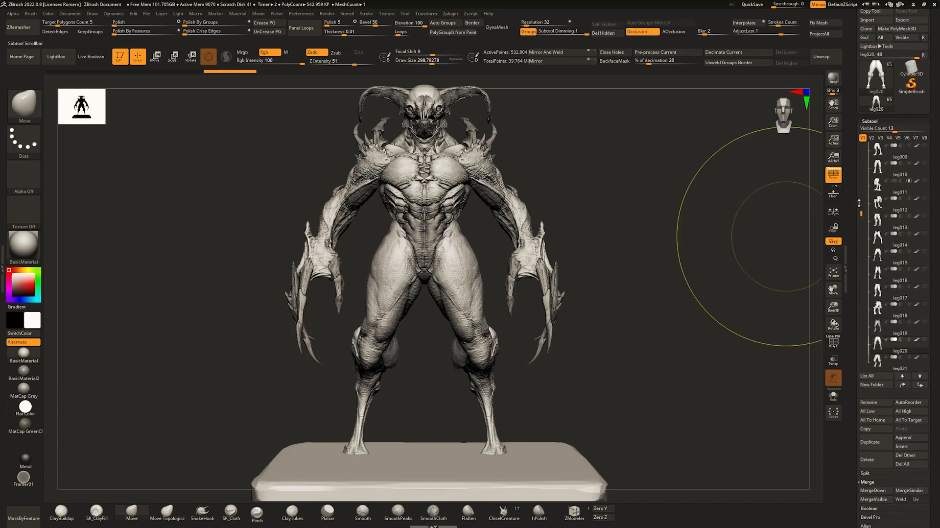
pyautogui.moveTo(858, 202); pyautogui.dragTo(857, 146)
pyautogui.click(924, 147)
# Bring the whole figure into view and show it in the Flat Color material to judge its silhouette.
pyautogui.keyDown('alt'); pyautogui.moveTo(527, 222); pyautogui.dragTo(542, 215, button='right'); pyautogui.keyUp('alt')
pyautogui.moveTo(542, 215)
pyautogui.keyDown('ctrl'); pyautogui.mouseDown(button='right')
pyautogui.moveTo(537, 190)
pyautogui.moveTo(510, 199)
pyautogui.moveTo(512, 214)
pyautogui.moveTo(534, 215)
pyautogui.moveTo(544, 230)
pyautogui.moveTo(523, 271)
pyautogui.moveTo(570, 296)
pyautogui.moveTo(544, 250)
pyautogui.moveTo(386, 359)
pyautogui.moveTo(276, 388)
pyautogui.mouseUp(button='right'); pyautogui.keyUp('ctrl')
pyautogui.click(25, 407)
pyautogui.keyDown('ctrl'); pyautogui.moveTo(286, 266); pyautogui.dragTo(344, 306, button='right'); pyautogui.keyUp('ctrl')
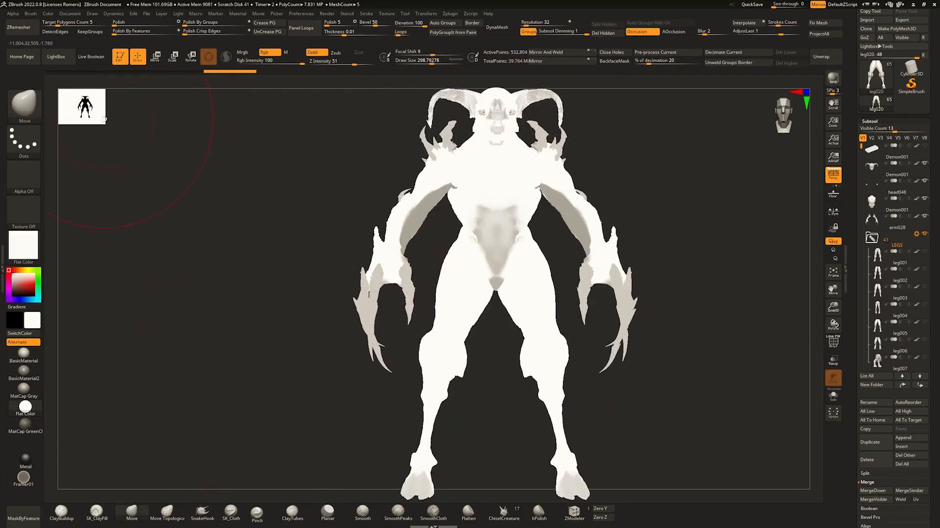
# Enlarge the silhouette thumbnail to a size of 229.
pyautogui.moveTo(104, 119); pyautogui.dragTo(258, 217)
pyautogui.moveTo(304, 210); pyautogui.dragTo(250, 189, button='right')
pyautogui.moveTo(241, 225); pyautogui.dragTo(143, 152)
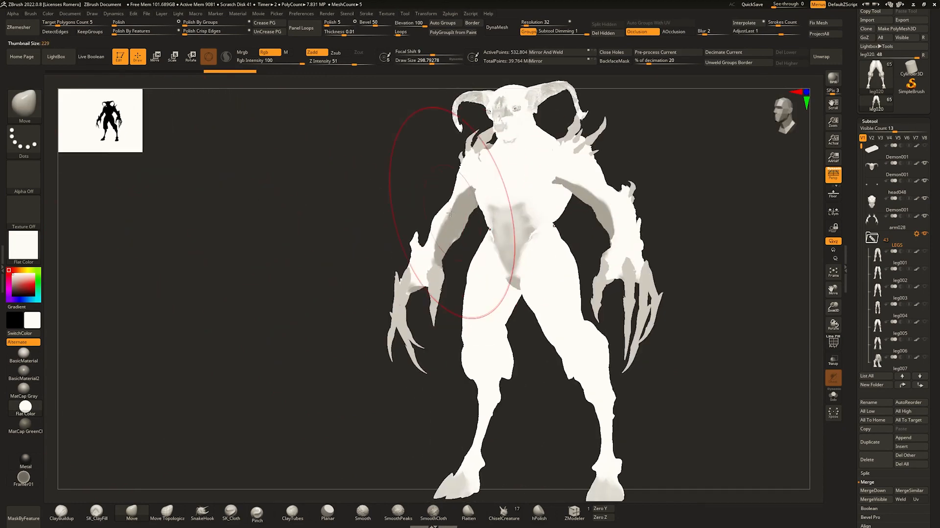
# Examine the flat silhouette from several angles and from far away, and restore the BasicMaterial shading.
pyautogui.moveTo(457, 206); pyautogui.dragTo(786, 281, button='right')
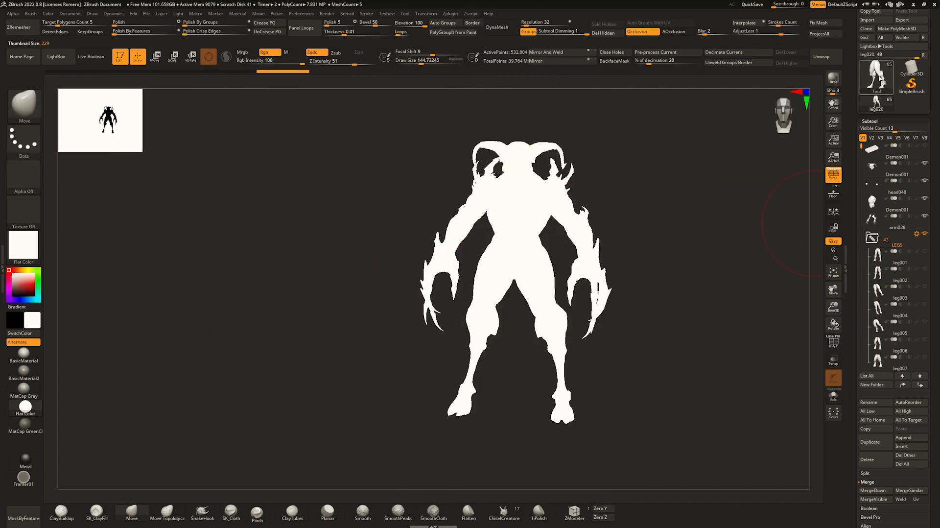
pyautogui.moveTo(580, 215)
pyautogui.mouseDown(button='right')
pyautogui.moveTo(592, 203)
pyautogui.moveTo(632, 255)
pyautogui.mouseUp(button='right')
pyautogui.moveTo(631, 254)
pyautogui.keyDown('ctrl'); pyautogui.mouseDown(button='right')
pyautogui.moveTo(642, 289)
pyautogui.moveTo(633, 274)
pyautogui.moveTo(608, 268)
pyautogui.moveTo(524, 269)
pyautogui.moveTo(542, 264)
pyautogui.mouseUp(button='right'); pyautogui.keyUp('ctrl')
pyautogui.keyDown('ctrl'); pyautogui.moveTo(542, 265); pyautogui.dragTo(542, 199, button='right'); pyautogui.keyUp('ctrl')
pyautogui.keyDown('ctrl'); pyautogui.moveTo(588, 255); pyautogui.dragTo(575, 241, button='right'); pyautogui.keyUp('ctrl')
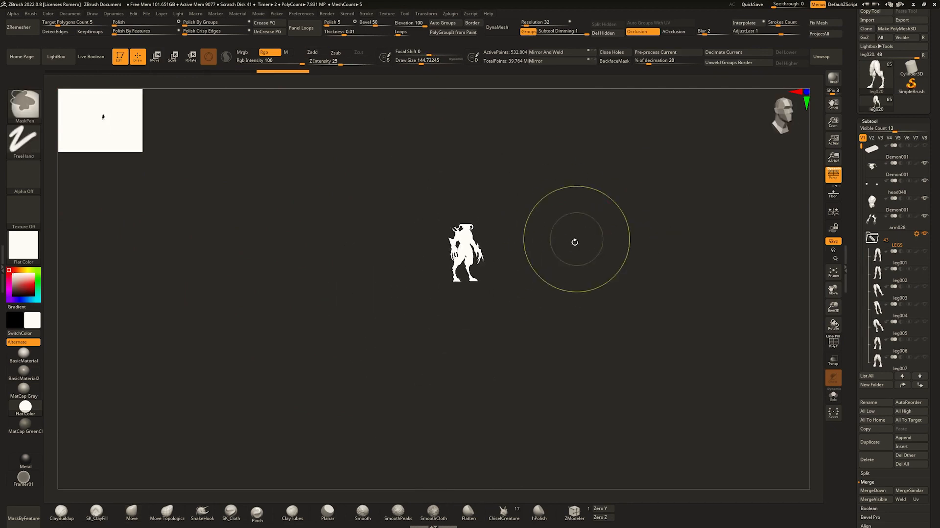
pyautogui.moveTo(588, 308)
pyautogui.mouseDown(button='right')
pyautogui.moveTo(565, 260)
pyautogui.moveTo(569, 285)
pyautogui.moveTo(586, 282)
pyautogui.mouseUp(button='right')
pyautogui.click(26, 355)
# Reshape leg020's hips and outer thighs from the front using the Move brush at a draw size of about 262.
pyautogui.moveTo(397, 326)
pyautogui.keyDown('ctrl'); pyautogui.mouseDown(button='right')
pyautogui.moveTo(420, 354)
pyautogui.moveTo(535, 314)
pyautogui.moveTo(525, 309)
pyautogui.mouseUp(button='right'); pyautogui.keyUp('ctrl')
pyautogui.press('w')
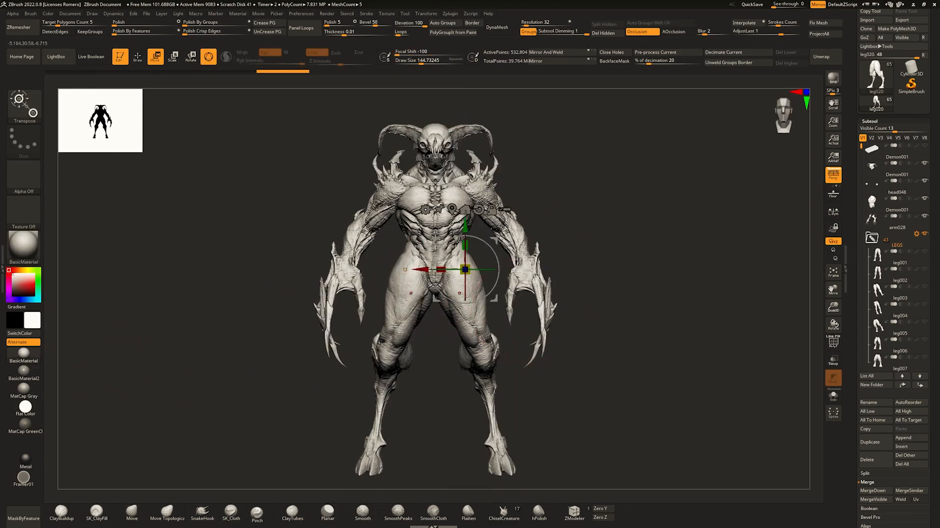
pyautogui.press('q')
pyautogui.press('s')
pyautogui.moveTo(360, 294); pyautogui.dragTo(375, 293)
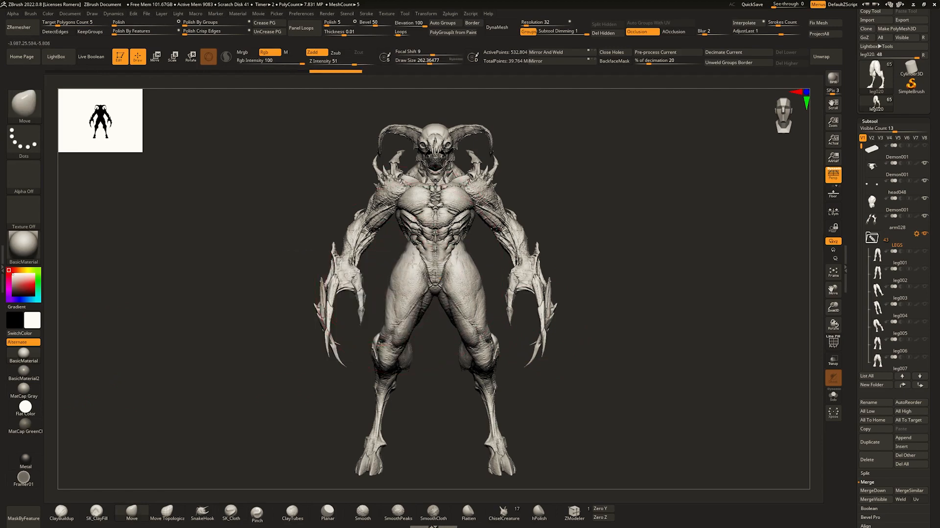
pyautogui.moveTo(412, 264); pyautogui.dragTo(415, 264)
pyautogui.press('space')
pyautogui.moveTo(405, 277); pyautogui.dragTo(398, 278)
# Adjust the side of leg020's hips where they meet the torso with small Move brush strokes.
pyautogui.keyDown('shift'); pyautogui.moveTo(398, 278); pyautogui.dragTo(347, 271, button='right'); pyautogui.keyUp('shift')
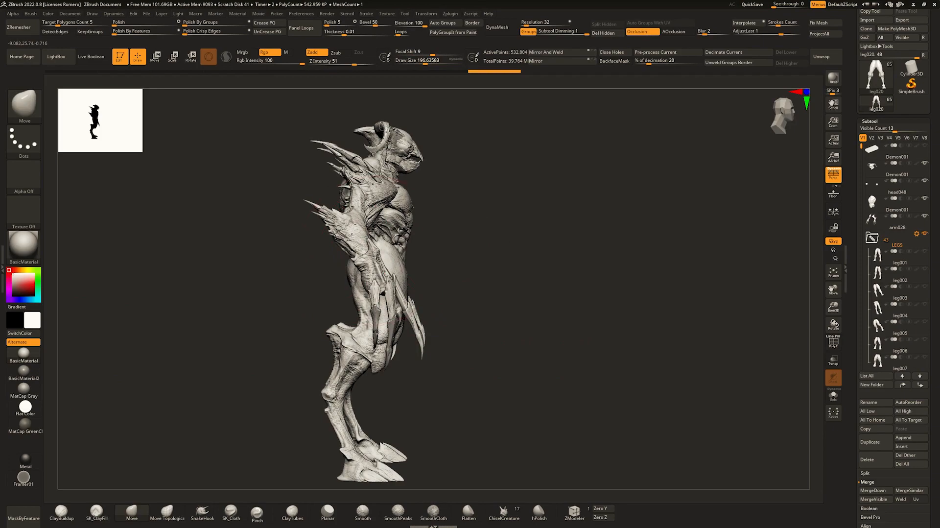
pyautogui.moveTo(388, 244); pyautogui.dragTo(448, 270, button='right')
pyautogui.press('space')
pyautogui.moveTo(357, 281); pyautogui.dragTo(354, 281)
pyautogui.moveTo(353, 281)
pyautogui.keyDown('ctrl'); pyautogui.mouseDown(button='right')
pyautogui.moveTo(360, 314)
pyautogui.moveTo(346, 282)
pyautogui.mouseUp(button='right'); pyautogui.keyUp('ctrl')
pyautogui.press('space')
pyautogui.moveTo(345, 280); pyautogui.dragTo(350, 279)
# Refine leg020's buttocks and hips from behind using the Move brush at a draw size of about 154.
pyautogui.moveTo(349, 279); pyautogui.dragTo(379, 277, button='right')
pyautogui.moveTo(379, 277)
pyautogui.keyDown('ctrl'); pyautogui.mouseDown(button='right')
pyautogui.moveTo(372, 259)
pyautogui.moveTo(348, 273)
pyautogui.moveTo(376, 279)
pyautogui.mouseUp(button='right'); pyautogui.keyUp('ctrl')
pyautogui.keyDown('ctrl'); pyautogui.moveTo(376, 279); pyautogui.dragTo(394, 309, button='right'); pyautogui.keyUp('ctrl')
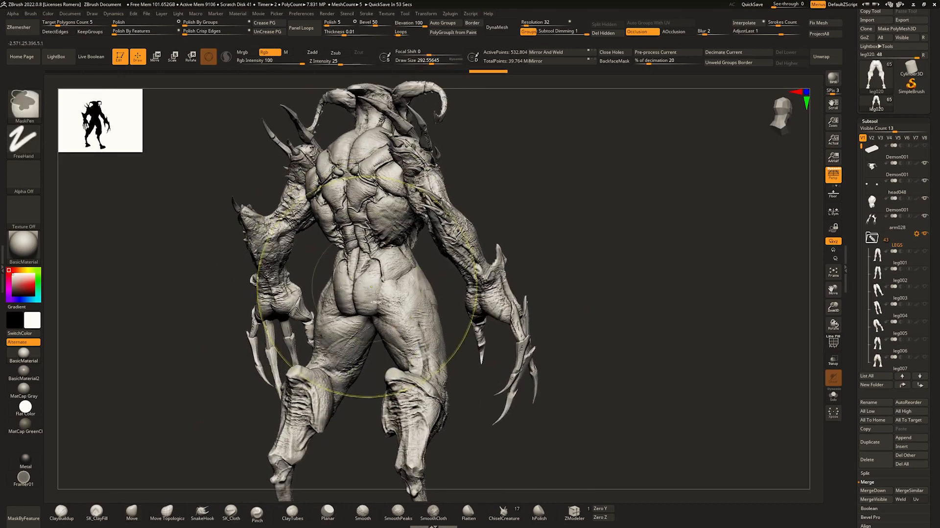
pyautogui.press('space')
pyautogui.moveTo(390, 293); pyautogui.dragTo(383, 292)
pyautogui.keyDown('shift'); pyautogui.moveTo(387, 293); pyautogui.dragTo(380, 291, button='right'); pyautogui.keyUp('shift')
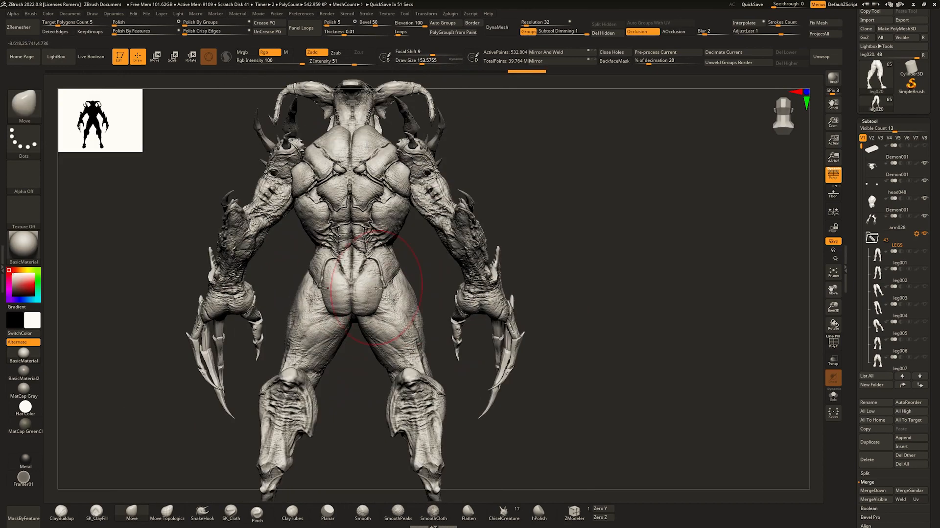
# Go back to leg001 and compare the leg pairs on the figure from leg001 to leg007.
pyautogui.keyDown('alt'); pyautogui.click(336, 296); pyautogui.keyUp('alt')
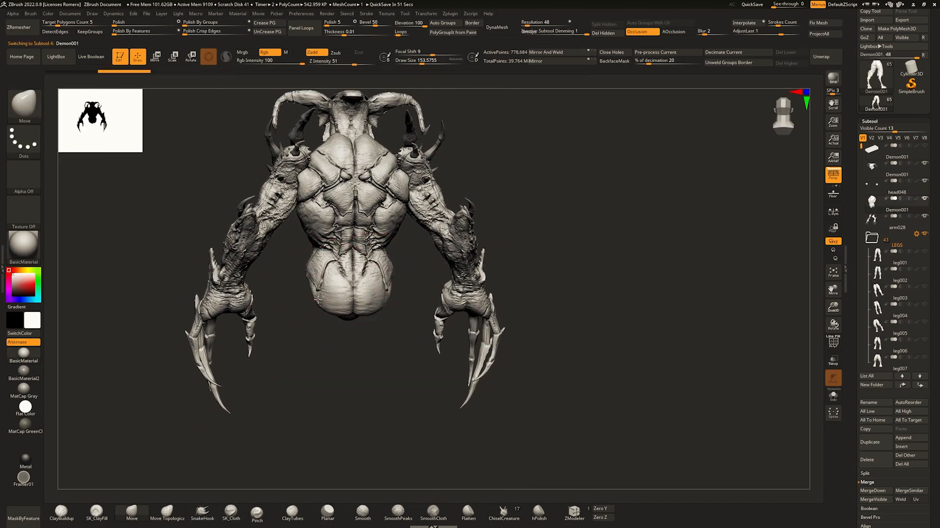
pyautogui.click(876, 263)
pyautogui.press('f')
pyautogui.moveTo(523, 255); pyautogui.dragTo(603, 266, button='right')
pyautogui.press('Down')
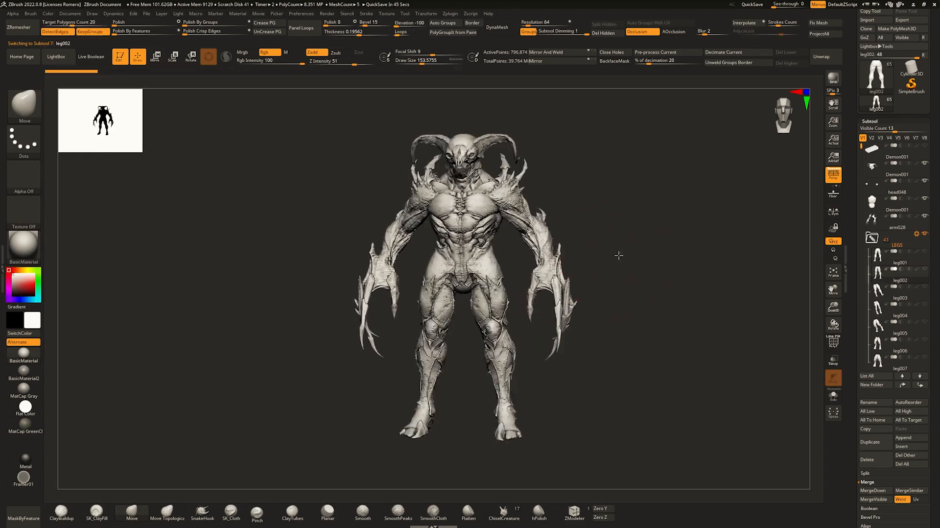
pyautogui.press('Down')
pyautogui.press('Down')
pyautogui.press('Down')
pyautogui.press('Down')
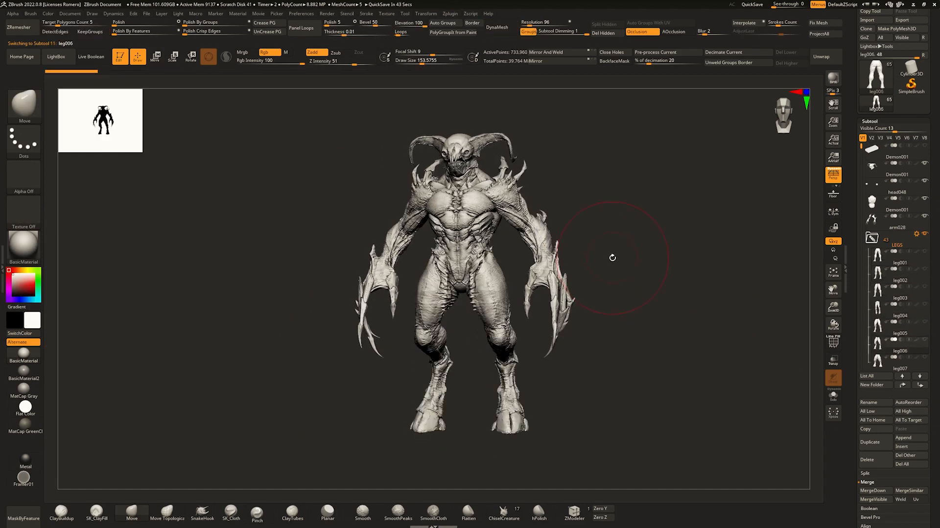
pyautogui.moveTo(612, 257)
pyautogui.mouseDown(button='right')
pyautogui.moveTo(573, 269)
pyautogui.moveTo(628, 262)
pyautogui.moveTo(604, 266)
pyautogui.mouseUp(button='right')
pyautogui.press('Down')
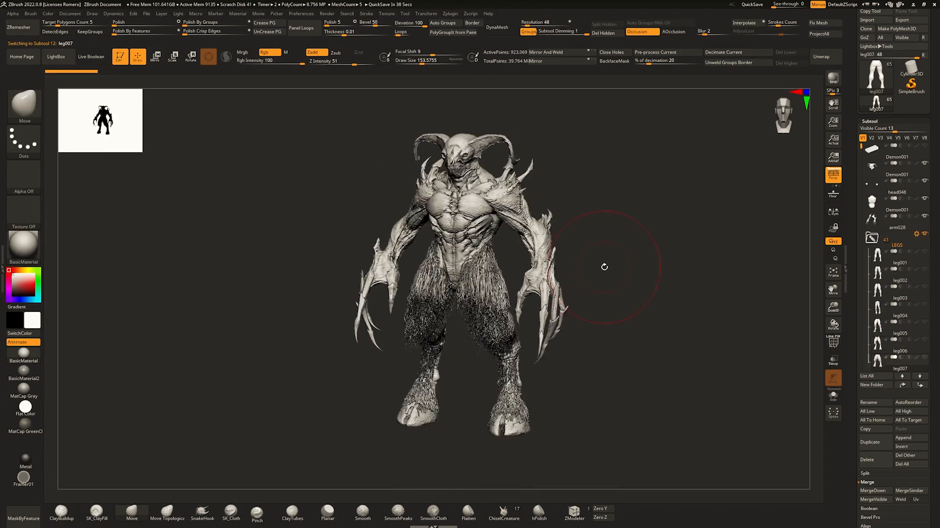
# Continue comparing the leg pairs from leg007_BONUS through leg015.
pyautogui.press('Down')
pyautogui.press('Down')
pyautogui.press('Down')
pyautogui.press('Down')
pyautogui.press('Down')
pyautogui.press('Down')
pyautogui.press('Down')
pyautogui.press('Down')
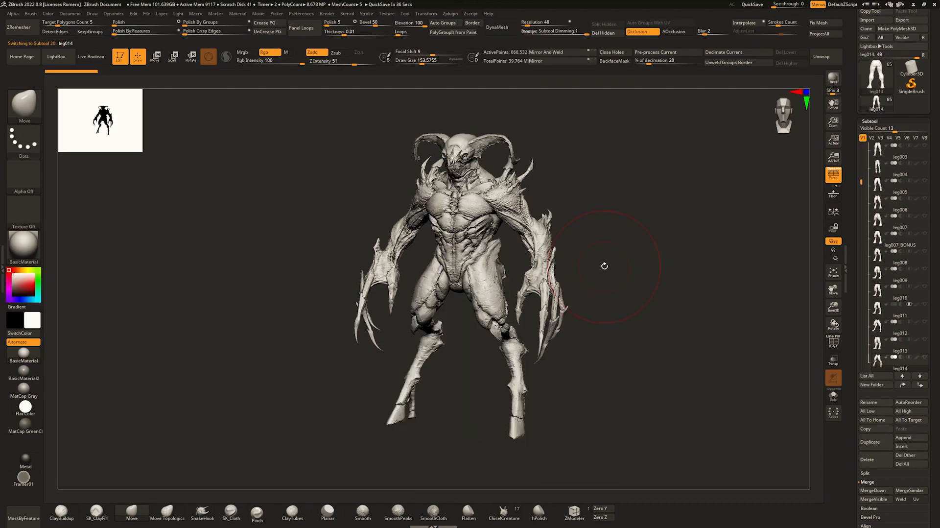
pyautogui.press('Down')
# Select leg020 again, move it out of the LEGS folder to directly below arm028, and check its layers.
pyautogui.press('n')
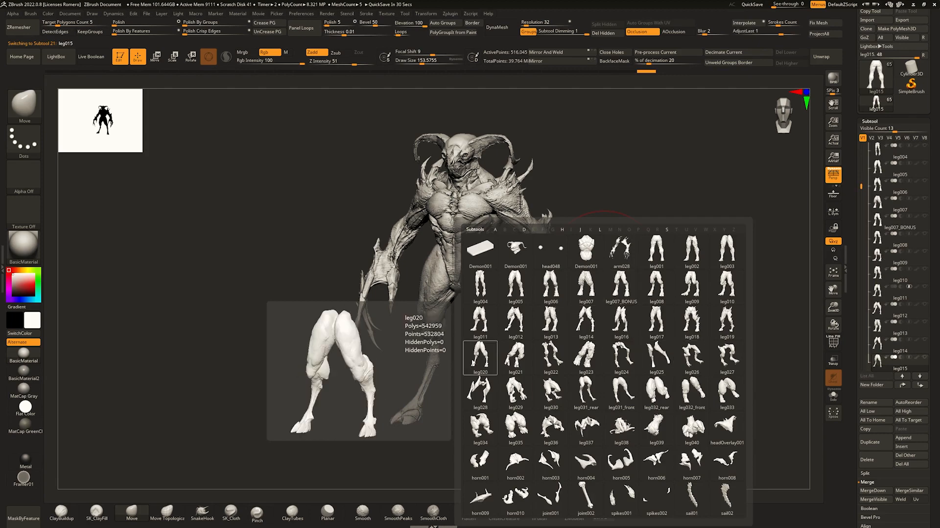
pyautogui.click(480, 357)
pyautogui.moveTo(471, 358)
pyautogui.mouseDown(button='right')
pyautogui.moveTo(504, 362)
pyautogui.moveTo(673, 317)
pyautogui.moveTo(592, 296)
pyautogui.moveTo(774, 310)
pyautogui.mouseUp(button='right')
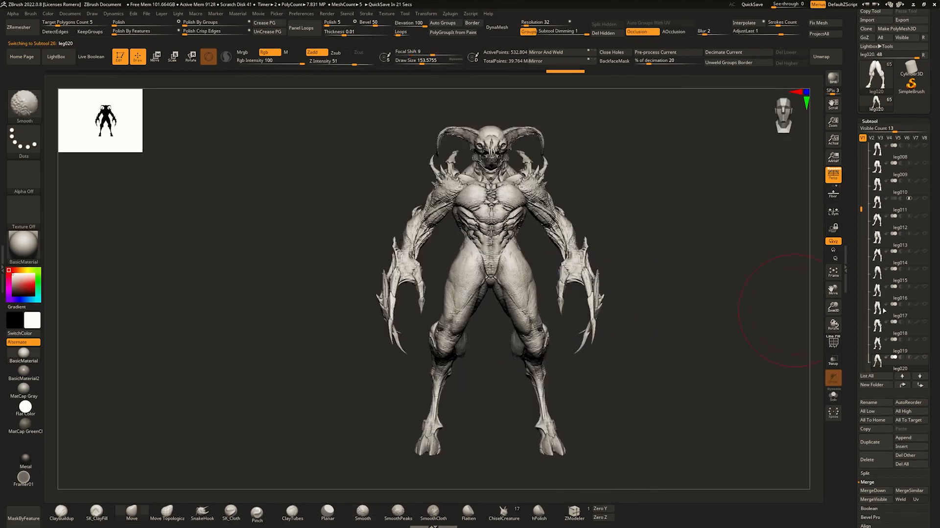
pyautogui.press('f')
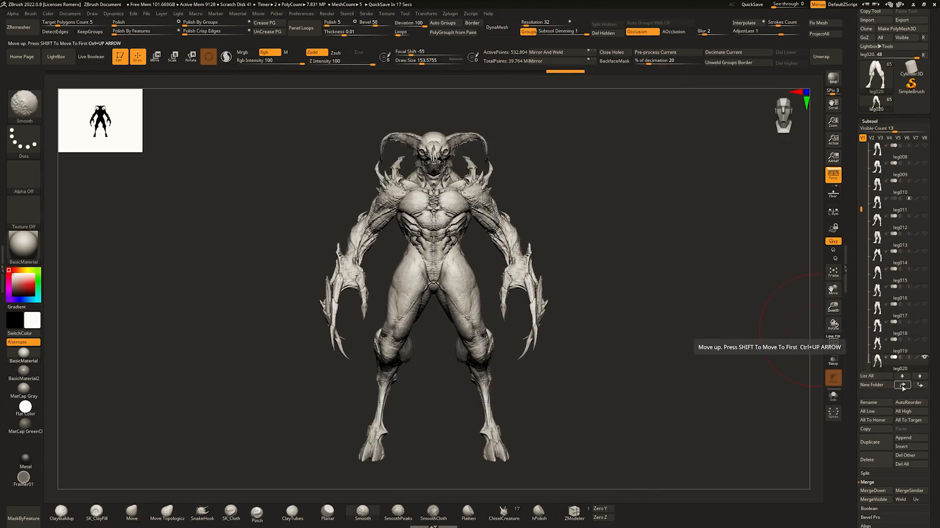
pyautogui.keyDown('shift'); pyautogui.click(903, 386); pyautogui.keyUp('shift')
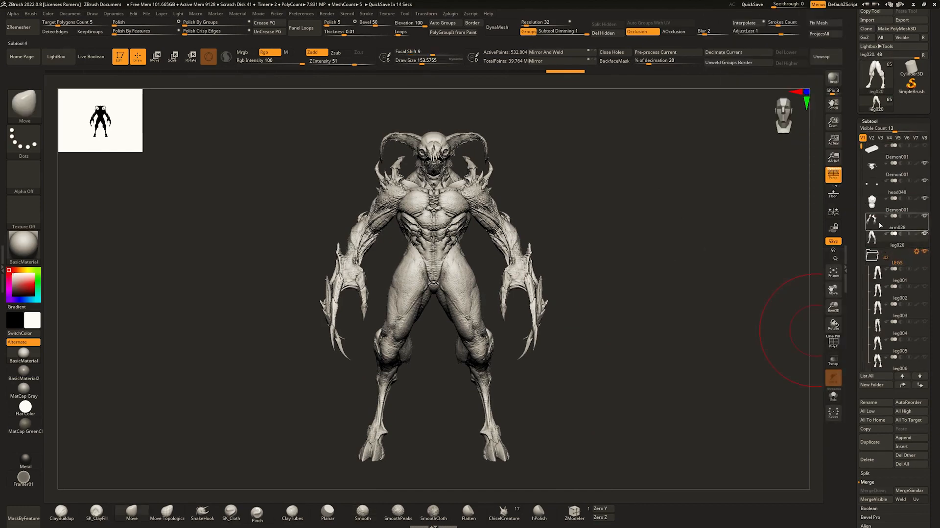
pyautogui.scroll(-5, 912, 250)
pyautogui.click(922, 382)
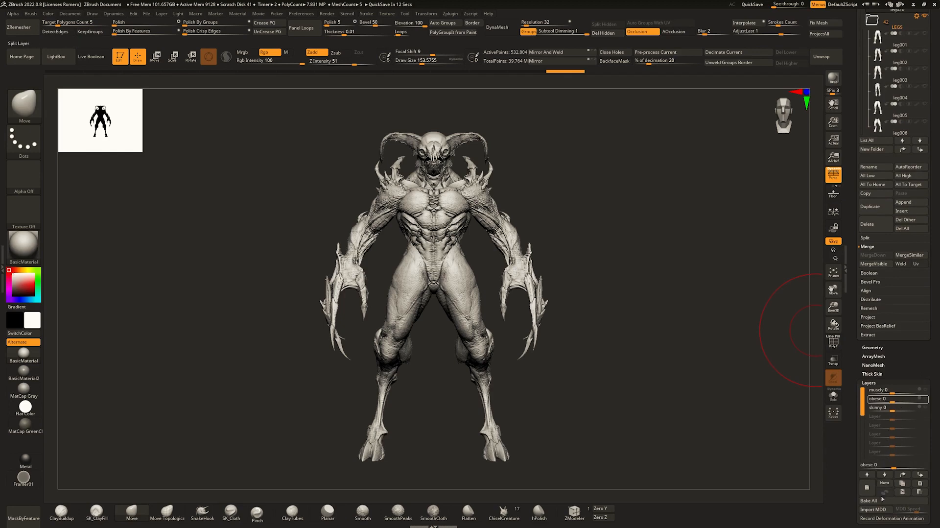
# Collapse the LEGS folder and delete it together with all its remaining leg subtools.
pyautogui.scroll(5, 898, 312)
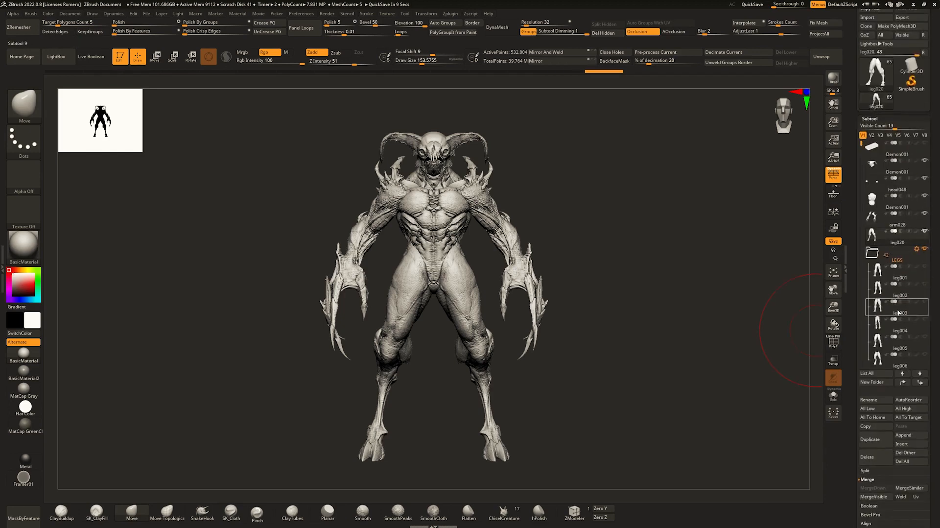
pyautogui.click(873, 253)
pyautogui.click(917, 250)
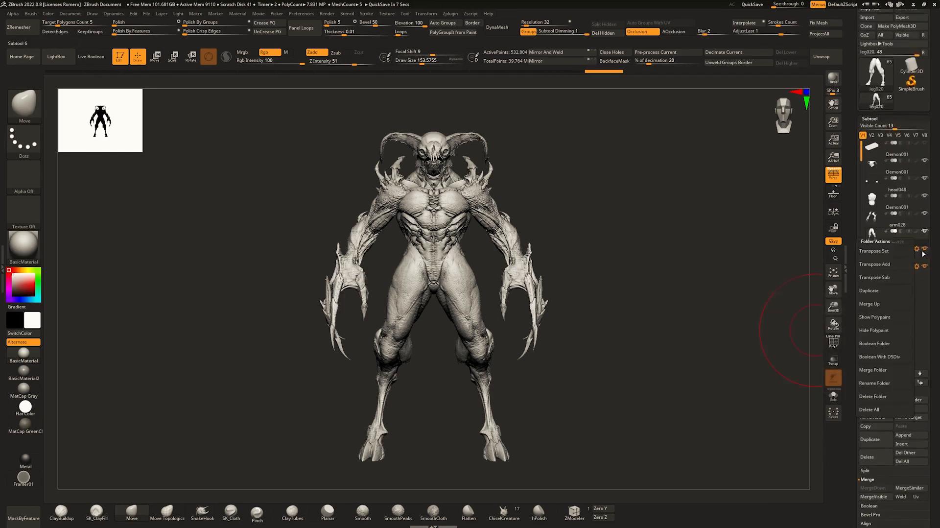
pyautogui.click(917, 250)
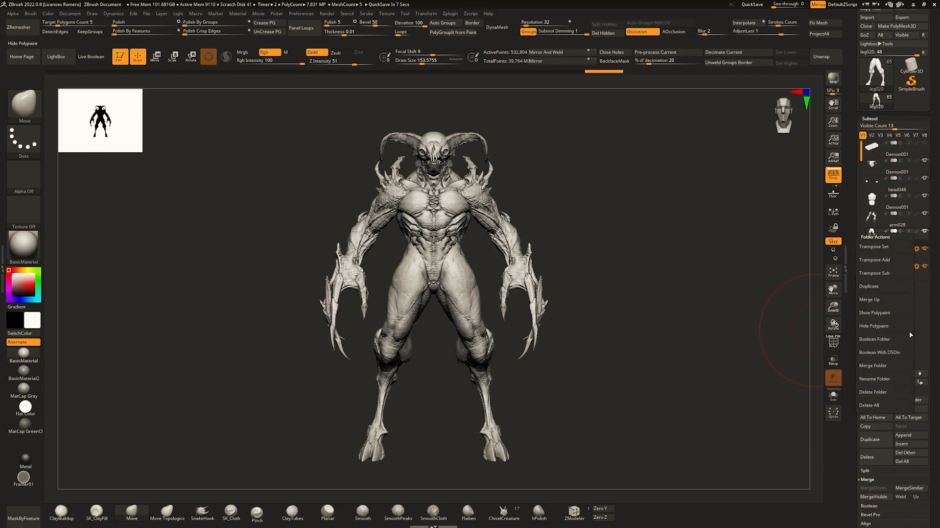
pyautogui.click(896, 404)
pyautogui.click(807, 430)
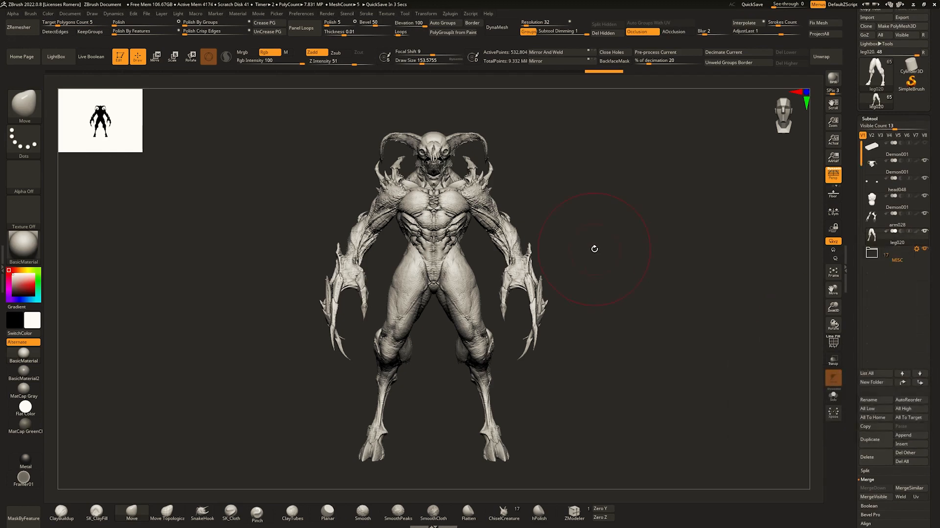
# Select the arm028 arms on the figure and make a small uniform scale adjustment to them.
pyautogui.scroll(5, 897, 100)
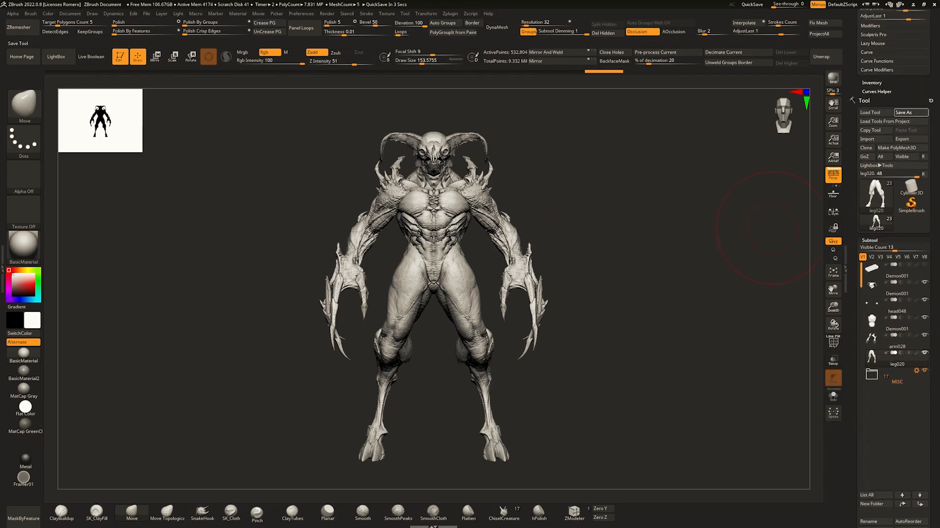
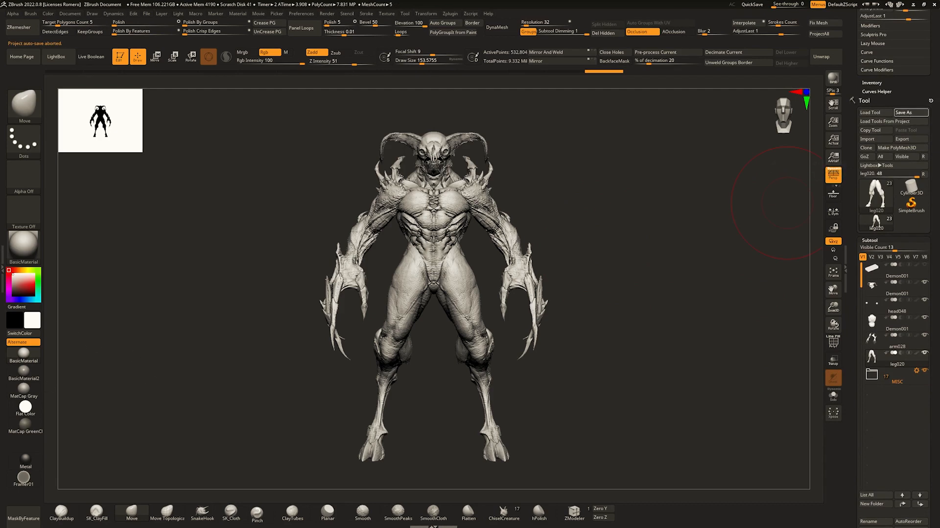
pyautogui.moveTo(282, 440); pyautogui.dragTo(552, 303)
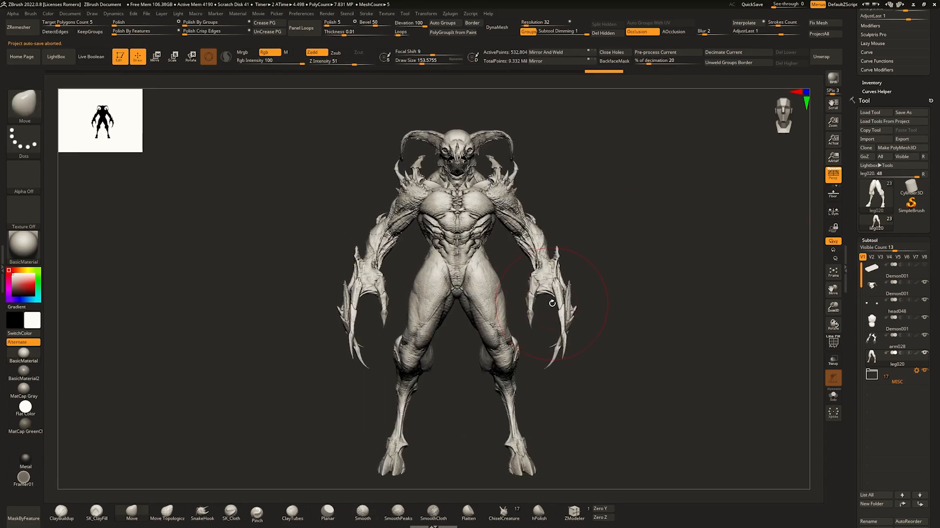
pyautogui.moveTo(543, 351); pyautogui.dragTo(543, 293)
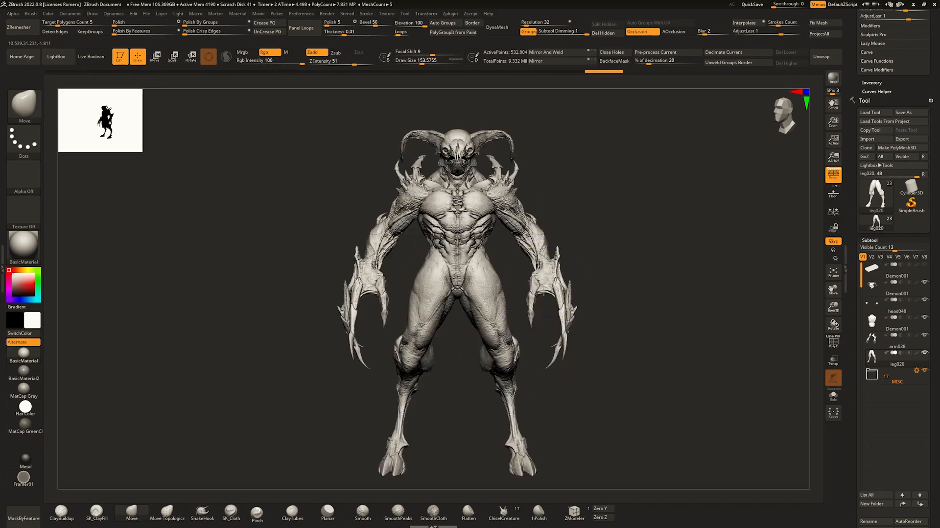
pyautogui.rightClick(573, 241)
pyautogui.press('w')
pyautogui.keyDown('alt'); pyautogui.click(514, 196); pyautogui.keyUp('alt')
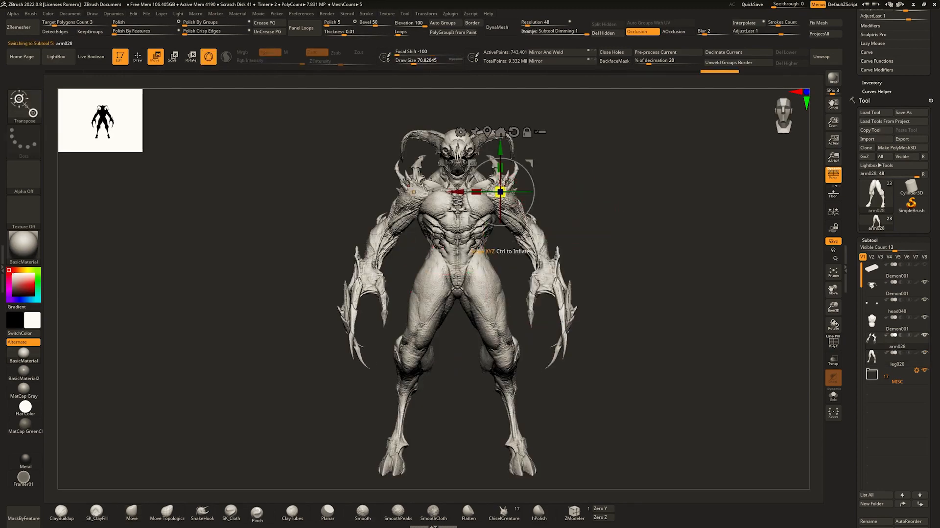
pyautogui.moveTo(500, 187); pyautogui.dragTo(498, 188)
# Refine the arms' scale while judging the figure's silhouette in Flat Color, and return to BasicMaterial.
pyautogui.click(25, 407)
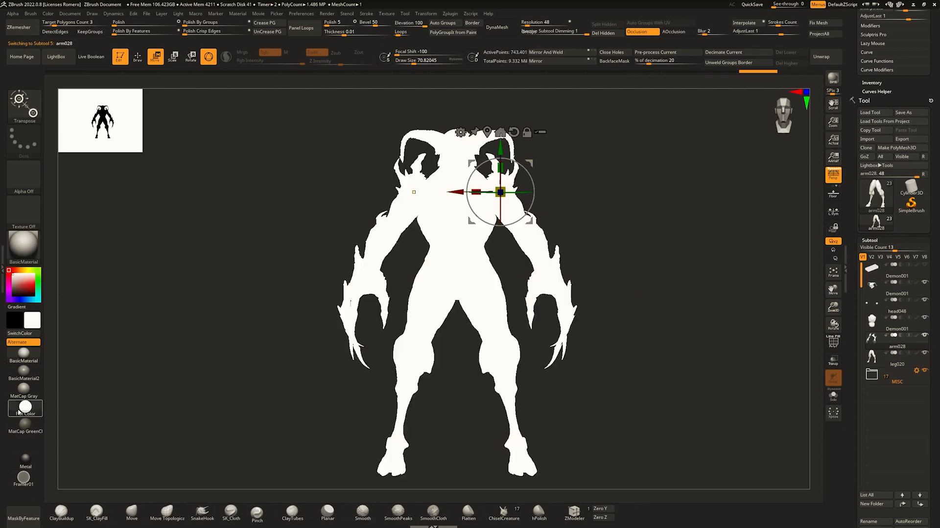
pyautogui.moveTo(500, 192); pyautogui.dragTo(509, 186)
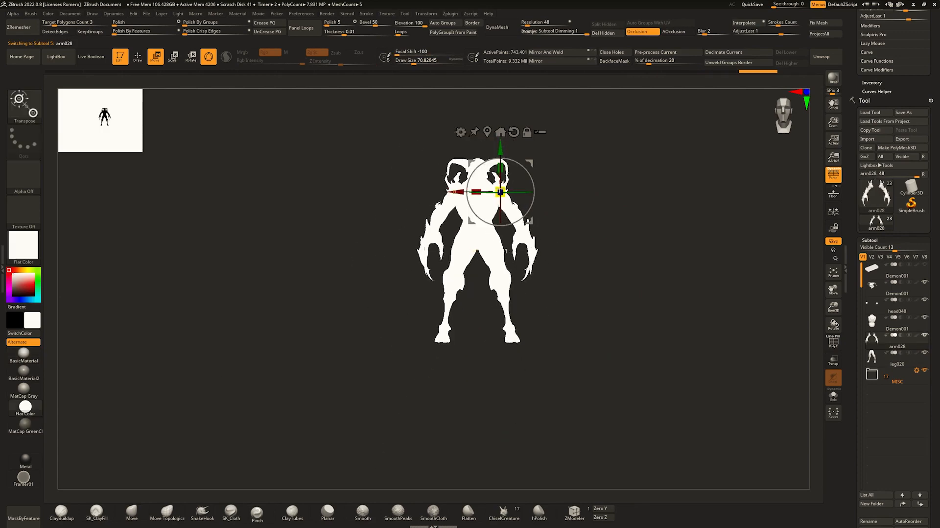
pyautogui.press('q')
pyautogui.moveTo(606, 200); pyautogui.dragTo(534, 197)
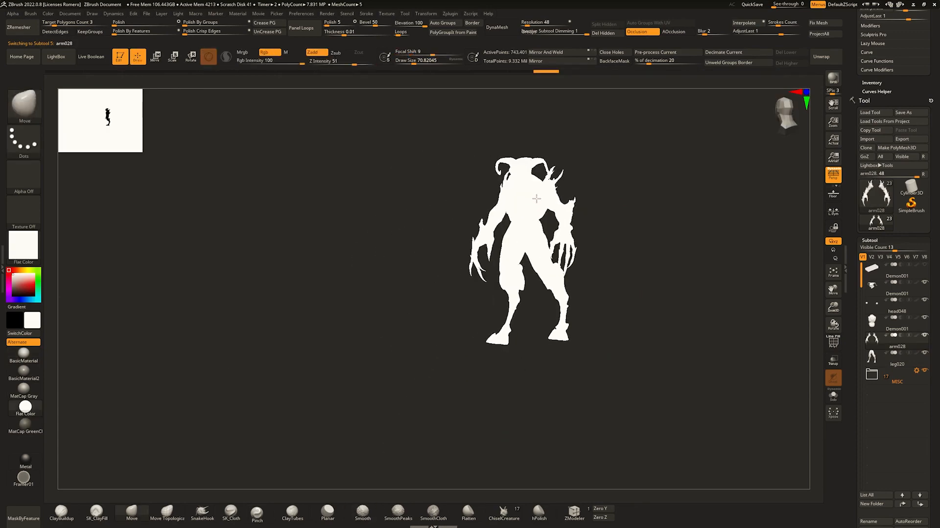
pyautogui.press('w')
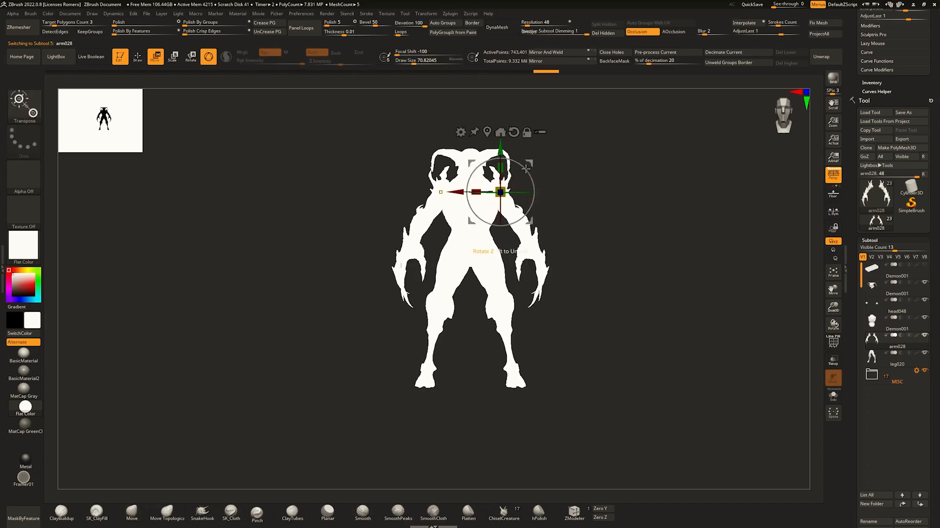
pyautogui.press('q')
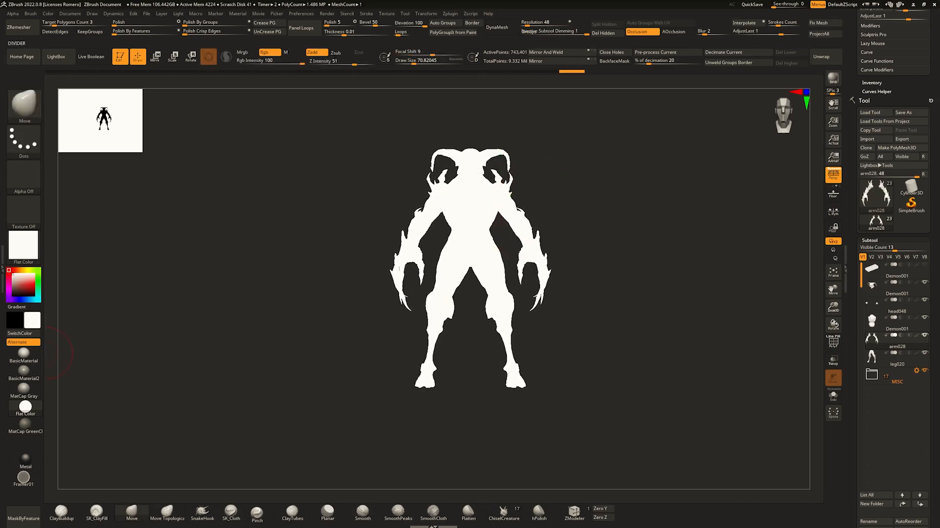
pyautogui.click(23, 353)
# Check the fit of the arms at the shoulders from the front and side and refine their placement.
pyautogui.moveTo(612, 198)
pyautogui.mouseDown()
pyautogui.moveTo(529, 190)
pyautogui.moveTo(480, 153)
pyautogui.moveTo(506, 144)
pyautogui.mouseUp()
pyautogui.press('w')
pyautogui.press('q')
pyautogui.moveTo(588, 164)
pyautogui.mouseDown()
pyautogui.moveTo(495, 158)
pyautogui.moveTo(500, 195)
pyautogui.moveTo(469, 186)
pyautogui.mouseUp()
pyautogui.press('w')
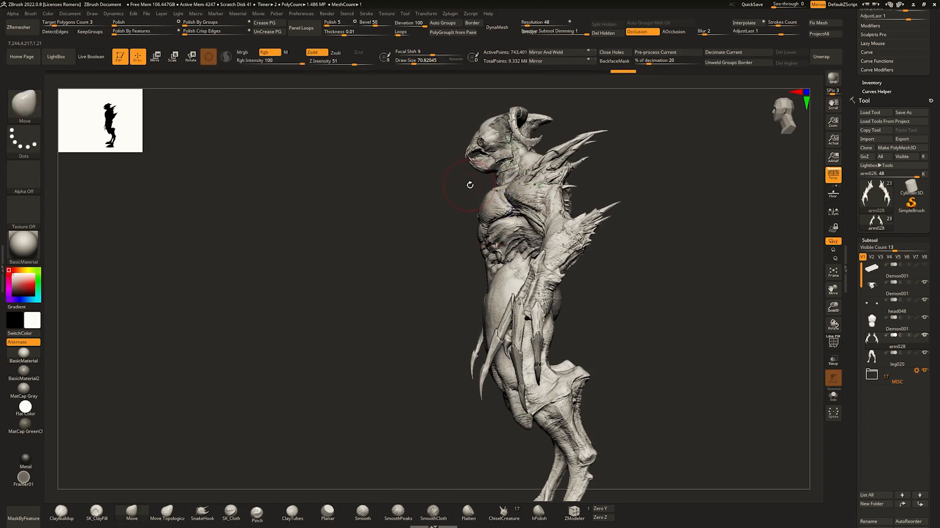
pyautogui.press('q')
pyautogui.moveTo(469, 186)
pyautogui.mouseDown(button='right')
pyautogui.moveTo(496, 187)
pyautogui.moveTo(484, 172)
pyautogui.moveTo(518, 173)
pyautogui.moveTo(525, 211)
pyautogui.moveTo(497, 230)
pyautogui.moveTo(394, 143)
pyautogui.moveTo(466, 169)
pyautogui.moveTo(490, 154)
pyautogui.mouseUp(button='right')
pyautogui.moveTo(634, 273); pyautogui.dragTo(793, 360, button='right')
# Expand the MISC folder, select headOverlay001 and move it forward over the demon's face.
pyautogui.scroll(-2, 937, 295)
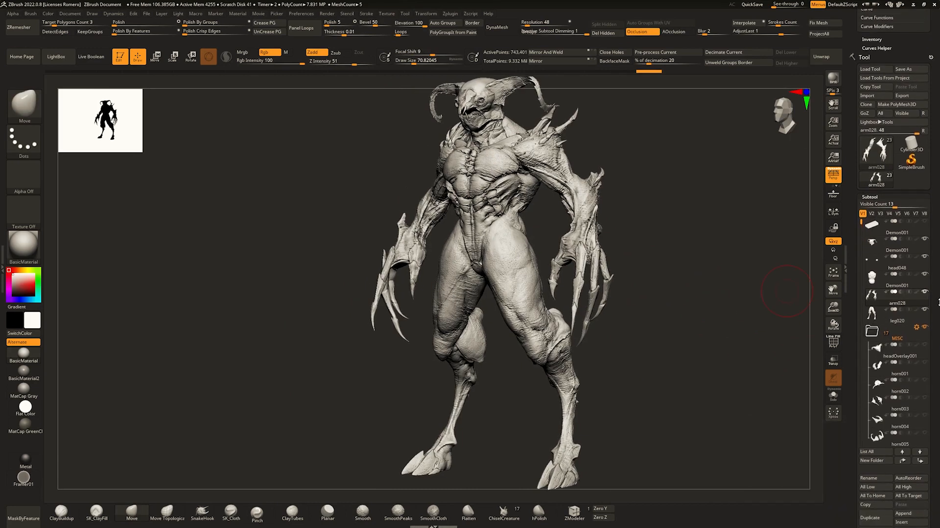
pyautogui.scroll(-1, 937, 268)
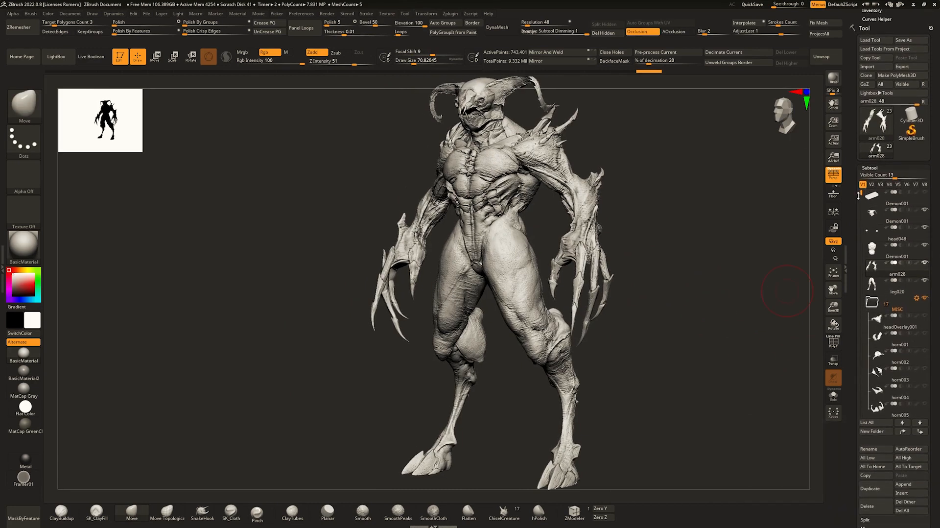
pyautogui.keyDown('alt'); pyautogui.moveTo(687, 260); pyautogui.dragTo(563, 284, button='right'); pyautogui.keyUp('alt')
pyautogui.keyDown('ctrl'); pyautogui.moveTo(563, 283); pyautogui.dragTo(530, 153, button='right'); pyautogui.keyUp('ctrl')
pyautogui.hotkey('shift', 'alt', 's')
pyautogui.hotkey('shift', 'alt', 's')
pyautogui.press('w')
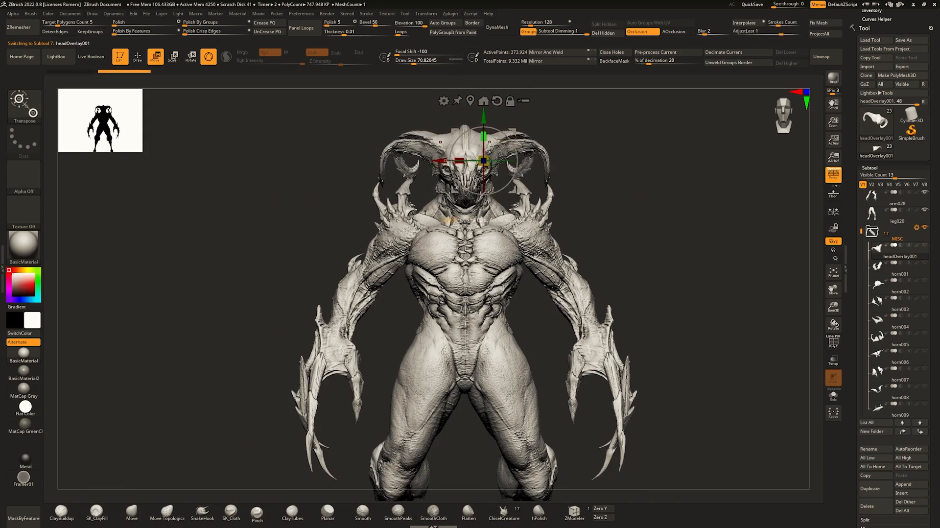
pyautogui.moveTo(490, 142); pyautogui.dragTo(599, 146, button='right')
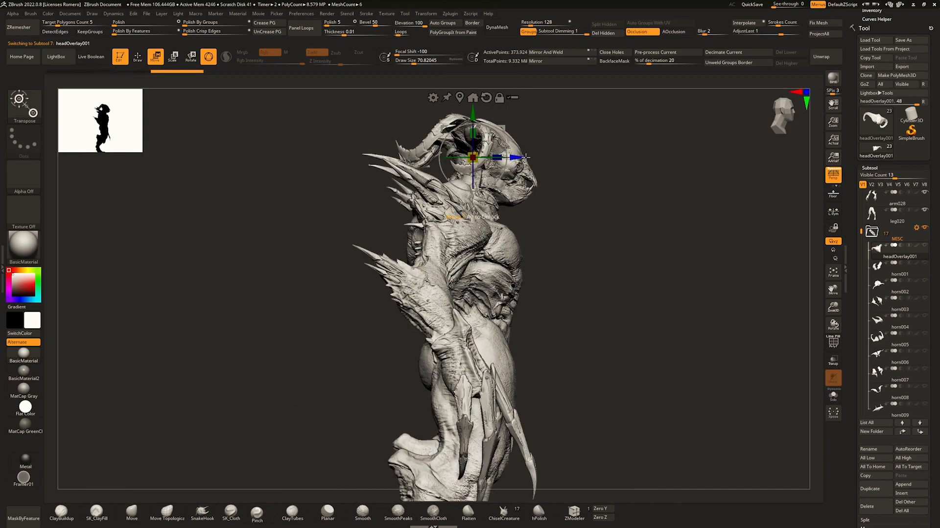
pyautogui.moveTo(525, 157); pyautogui.dragTo(537, 158)
# Examine how headOverlay001 sits on the head from several angles.
pyautogui.press('q')
pyautogui.moveTo(661, 164); pyautogui.dragTo(514, 174, button='right')
pyautogui.moveTo(587, 206)
pyautogui.keyDown('ctrl'); pyautogui.mouseDown(button='right')
pyautogui.moveTo(589, 132)
pyautogui.moveTo(599, 211)
pyautogui.moveTo(651, 222)
pyautogui.mouseUp(button='right'); pyautogui.keyUp('ctrl')
pyautogui.hotkey('alt', 's')
pyautogui.hotkey('alt', 's')
pyautogui.keyDown('ctrl'); pyautogui.click(607, 197); pyautogui.keyUp('ctrl')
pyautogui.keyDown('ctrl'); pyautogui.click(607, 199); pyautogui.keyUp('ctrl')
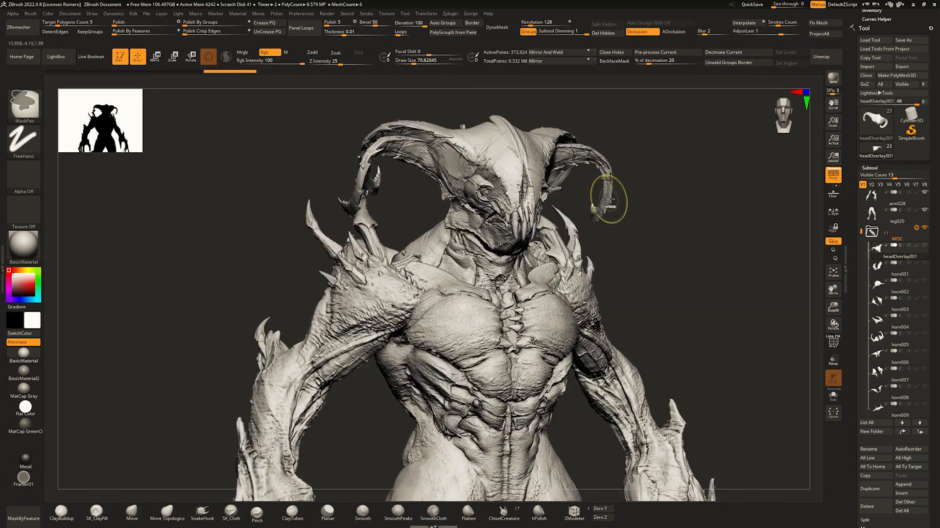
pyautogui.keyDown('ctrl'); pyautogui.moveTo(606, 199); pyautogui.dragTo(555, 159, button='right'); pyautogui.keyUp('ctrl')
# Compare the horn pairs in the MISC folder on the demon's head, from horn001 through horn010.
pyautogui.press('Down')
pyautogui.press('Down')
pyautogui.press('Down')
pyautogui.press('Down')
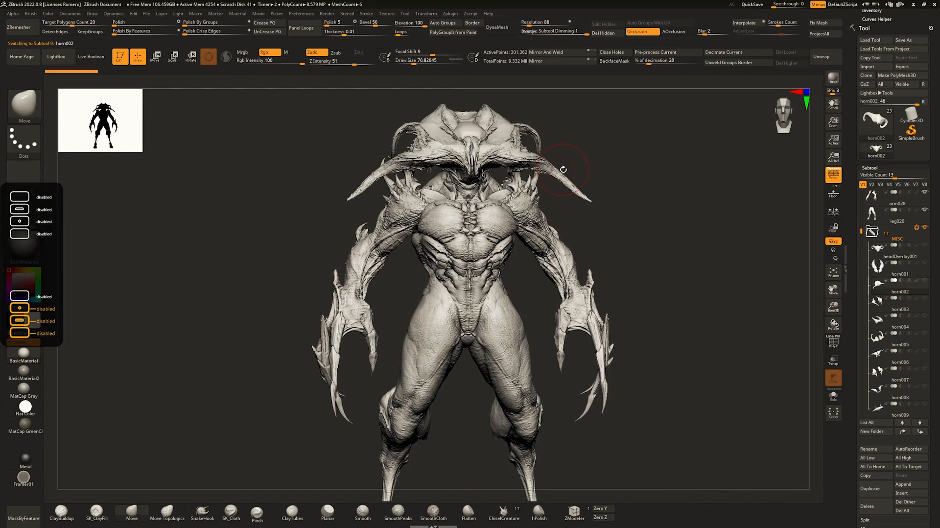
pyautogui.press('Up')
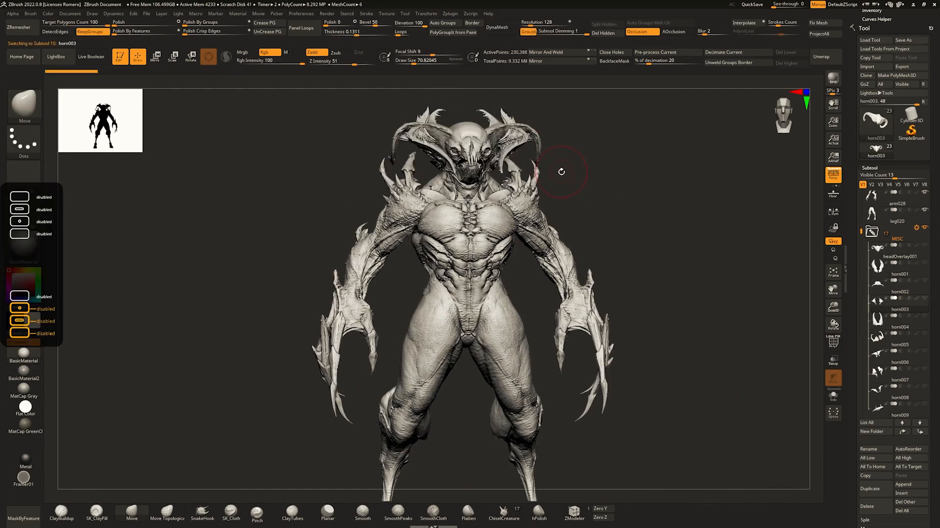
pyautogui.press('Down')
pyautogui.press('Down')
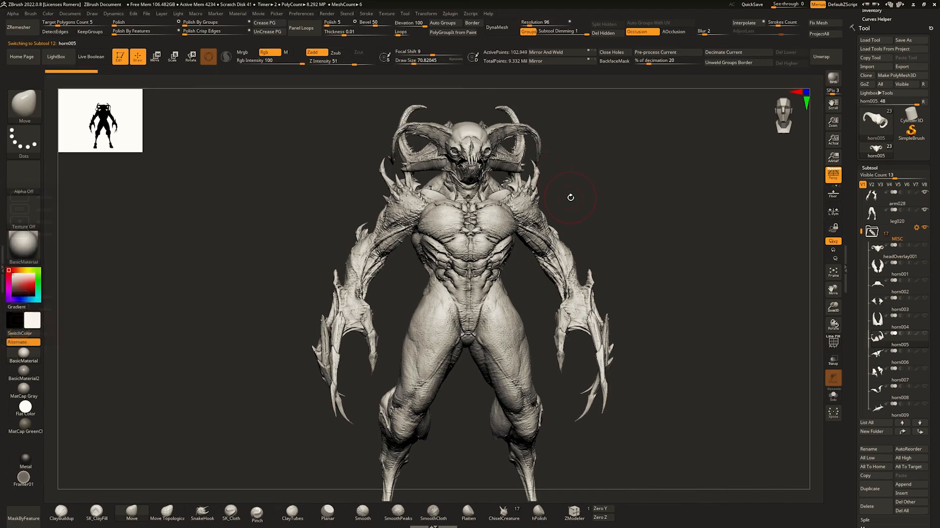
pyautogui.press('Down')
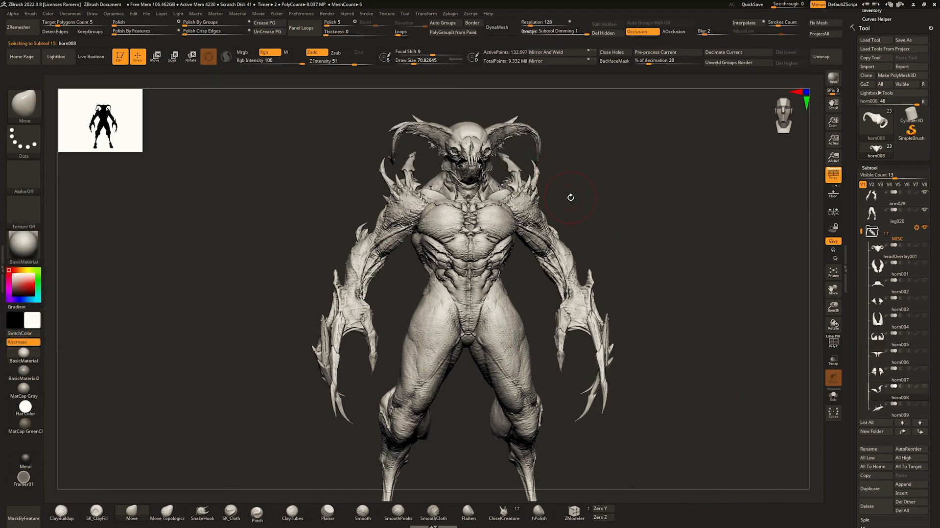
pyautogui.press('Down')
pyautogui.press('Down')
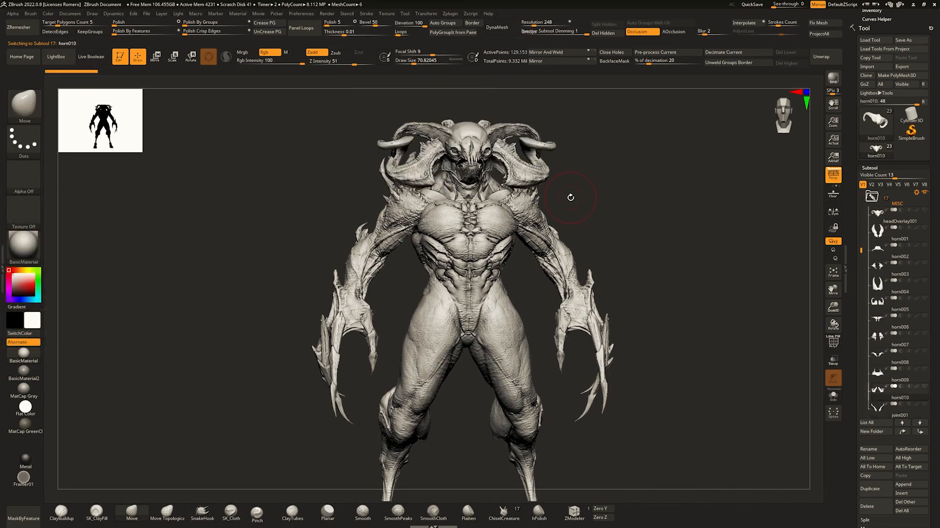
pyautogui.keyDown('alt'); pyautogui.moveTo(538, 253); pyautogui.dragTo(554, 291, button='right'); pyautogui.keyUp('alt')
pyautogui.moveTo(554, 291); pyautogui.dragTo(538, 221, button='right')
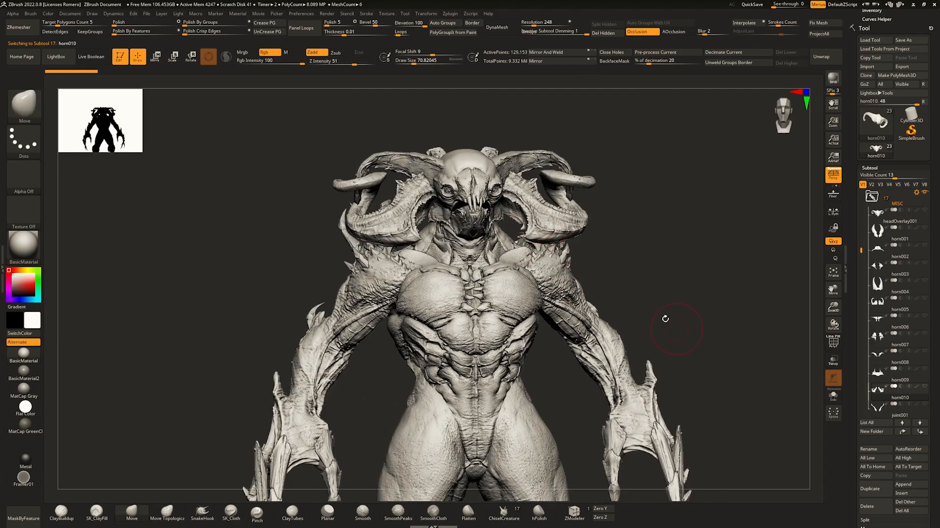
# Continue previewing the joint, spikes and sail parts in the MISC folder on the figure, from joint001 onward.
pyautogui.press('Down')
pyautogui.press('Down')
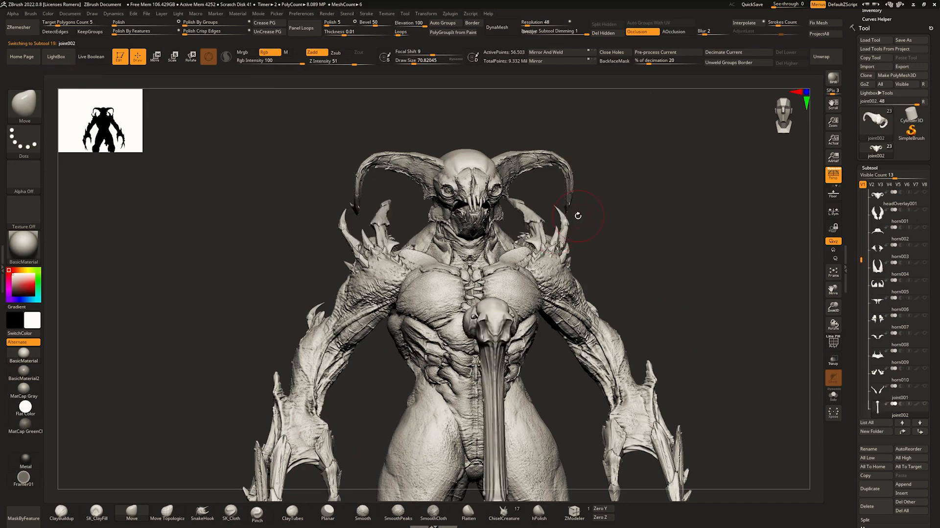
pyautogui.moveTo(578, 213); pyautogui.dragTo(539, 225, button='right')
pyautogui.press('Down')
pyautogui.press('Down')
pyautogui.press('Down')
pyautogui.press('Up')
pyautogui.press('Up')
pyautogui.press('Down')
pyautogui.keyDown('ctrl'); pyautogui.moveTo(539, 226); pyautogui.dragTo(561, 216, button='right'); pyautogui.keyUp('ctrl')
pyautogui.press('Down')
pyautogui.press('Down')
pyautogui.press('Up')
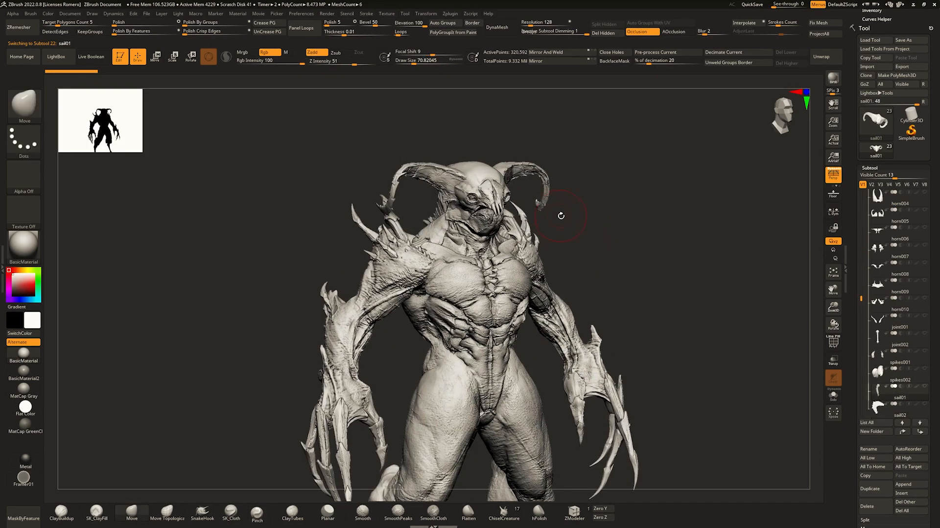
# Go back up the MISC parts to horn010 and keep it visible on the figure.
pyautogui.press('Up')
pyautogui.press('Up')
pyautogui.keyDown('shift'); pyautogui.moveTo(626, 174); pyautogui.dragTo(570, 198, button='right'); pyautogui.keyUp('shift')
pyautogui.press('Up')
pyautogui.moveTo(571, 198)
pyautogui.keyDown('shift'); pyautogui.mouseDown(button='right')
pyautogui.moveTo(554, 209)
pyautogui.moveTo(523, 205)
pyautogui.moveTo(499, 151)
pyautogui.moveTo(508, 175)
pyautogui.moveTo(531, 194)
pyautogui.mouseUp(button='right'); pyautogui.keyUp('shift')
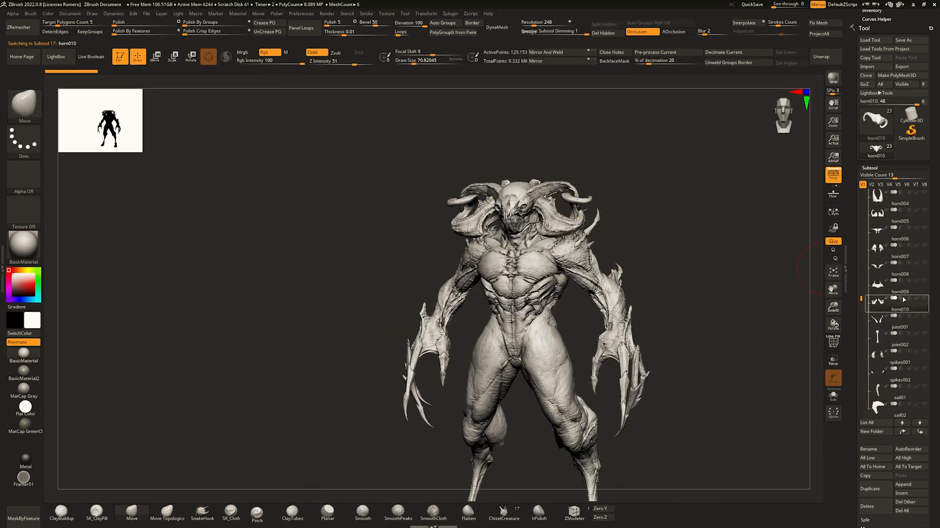
pyautogui.click(924, 299)
pyautogui.keyDown('shift'); pyautogui.moveTo(648, 218); pyautogui.dragTo(625, 224, button='right'); pyautogui.keyUp('shift')
# Fit the horn010 horns to the sides of the head with a small transform adjustment.
pyautogui.press('w')
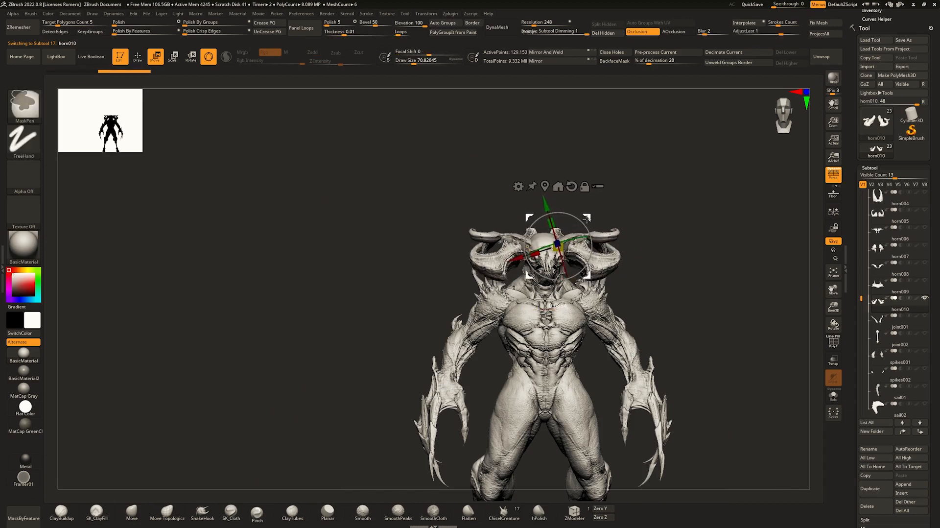
pyautogui.keyDown('ctrl'); pyautogui.moveTo(587, 219); pyautogui.dragTo(607, 249, button='right'); pyautogui.keyUp('ctrl')
pyautogui.moveTo(542, 236)
pyautogui.mouseDown()
pyautogui.moveTo(531, 239)
pyautogui.moveTo(539, 229)
pyautogui.mouseUp()
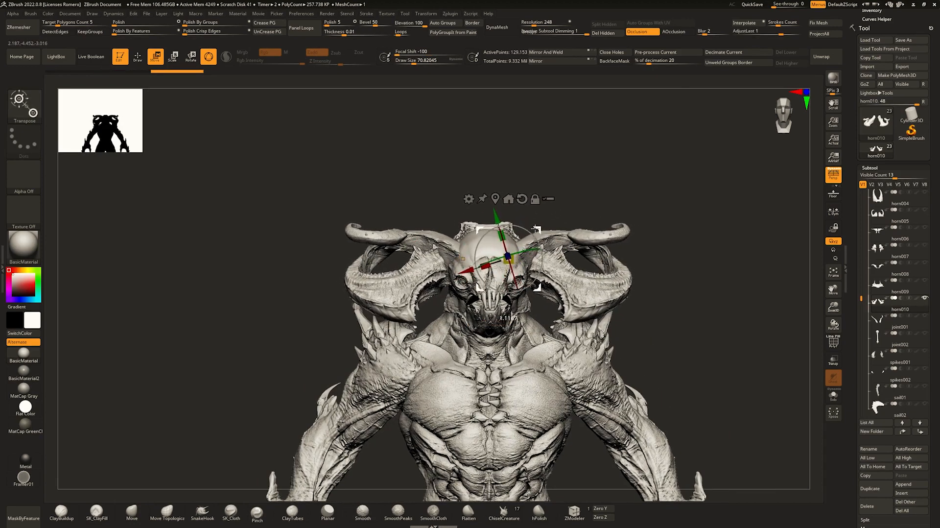
pyautogui.press('q')
pyautogui.keyDown('alt'); pyautogui.moveTo(574, 233); pyautogui.dragTo(552, 240, button='right'); pyautogui.keyUp('alt')
# Isolate the Demon001 head, hide its original curved horns with a lasso selection, and show the whole figure again.
pyautogui.keyDown('alt'); pyautogui.click(500, 234); pyautogui.keyUp('alt')
pyautogui.keyDown('ctrl'); pyautogui.moveTo(670, 222); pyautogui.dragTo(656, 227, button='right'); pyautogui.keyUp('ctrl')
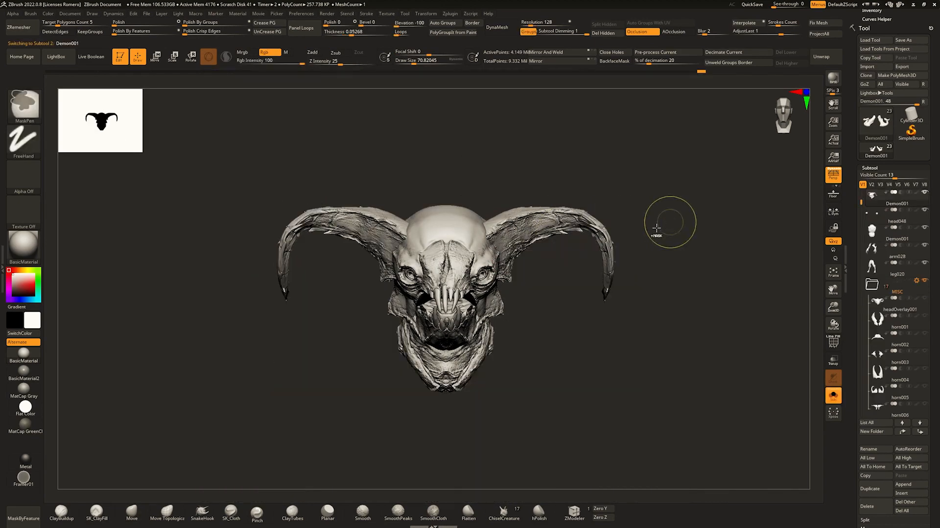
pyautogui.click(23, 104)
pyautogui.keyDown('ctrl'); pyautogui.keyDown('shift'); pyautogui.click(386, 146); pyautogui.keyUp('shift'); pyautogui.keyUp('ctrl')
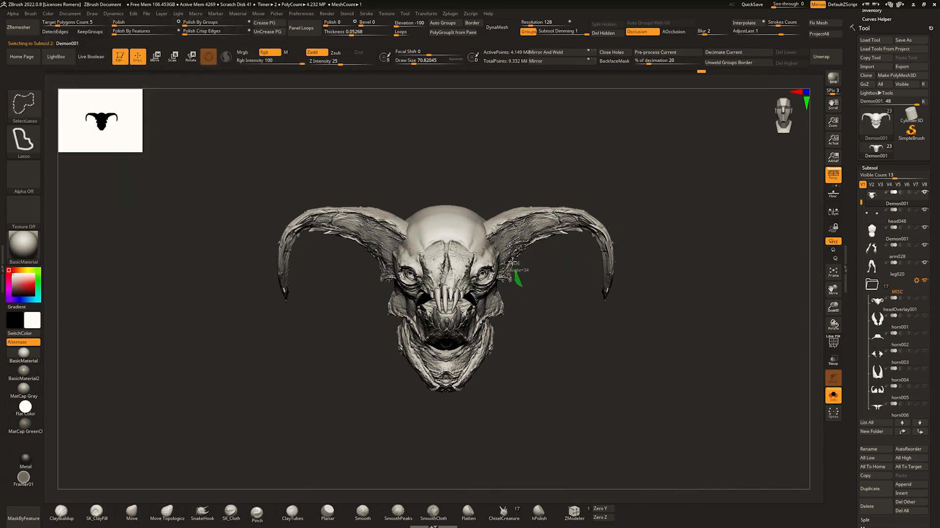
pyautogui.keyDown('ctrl'); pyautogui.keyDown('shift'); pyautogui.moveTo(653, 149); pyautogui.dragTo(689, 341); pyautogui.keyUp('shift'); pyautogui.keyUp('ctrl')
pyautogui.hotkey('ctrl', 'z')
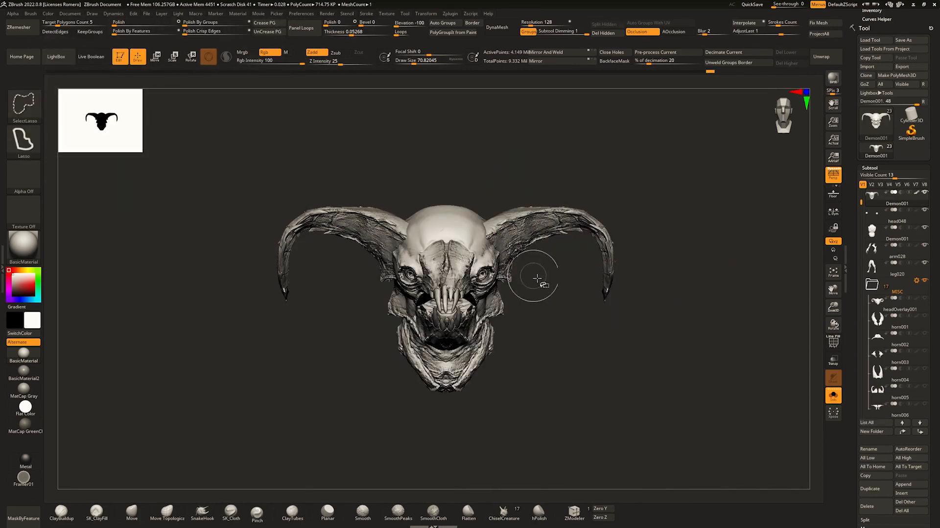
pyautogui.moveTo(538, 277)
pyautogui.keyDown('ctrl'); pyautogui.keyDown('shift'); pyautogui.mouseDown()
pyautogui.moveTo(691, 272)
pyautogui.moveTo(573, 372)
pyautogui.mouseUp(); pyautogui.keyUp('shift'); pyautogui.keyUp('ctrl')
pyautogui.click(834, 395)
# Select the horn010 horns, rotate them upward and adjust their tilt on the head from the side.
pyautogui.moveTo(646, 277)
pyautogui.keyDown('ctrl'); pyautogui.mouseDown(button='right')
pyautogui.moveTo(588, 235)
pyautogui.moveTo(489, 245)
pyautogui.moveTo(450, 177)
pyautogui.moveTo(472, 161)
pyautogui.moveTo(440, 196)
pyautogui.mouseUp(button='right'); pyautogui.keyUp('ctrl')
pyautogui.keyDown('ctrl'); pyautogui.moveTo(441, 195); pyautogui.dragTo(509, 274, button='right'); pyautogui.keyUp('ctrl')
pyautogui.moveTo(509, 274)
pyautogui.mouseDown(button='right')
pyautogui.moveTo(543, 281)
pyautogui.moveTo(421, 267)
pyautogui.moveTo(545, 276)
pyautogui.moveTo(544, 196)
pyautogui.moveTo(539, 285)
pyautogui.moveTo(553, 259)
pyautogui.mouseUp(button='right')
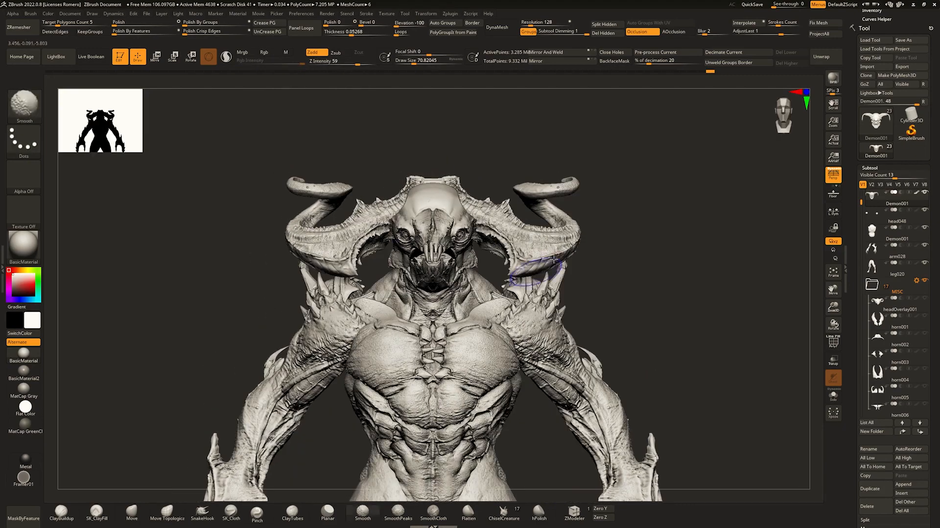
pyautogui.keyDown('alt'); pyautogui.click(552, 234); pyautogui.keyUp('alt')
pyautogui.press('w')
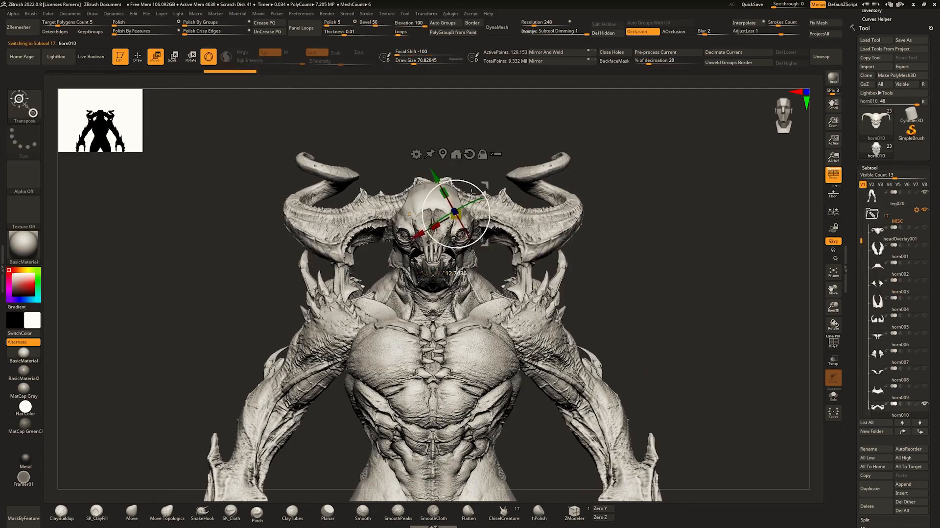
pyautogui.moveTo(557, 317); pyautogui.dragTo(497, 229, button='right')
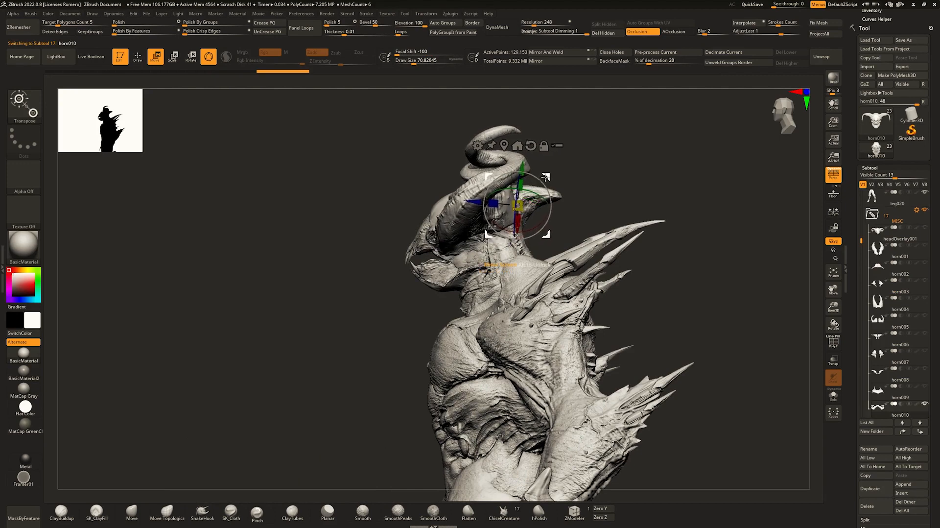
pyautogui.moveTo(533, 179); pyautogui.dragTo(534, 178)
pyautogui.press('q')
# Scale down the horn010 horns to suit the head from the front view.
pyautogui.moveTo(523, 184); pyautogui.dragTo(567, 191, button='right')
pyautogui.press('e')
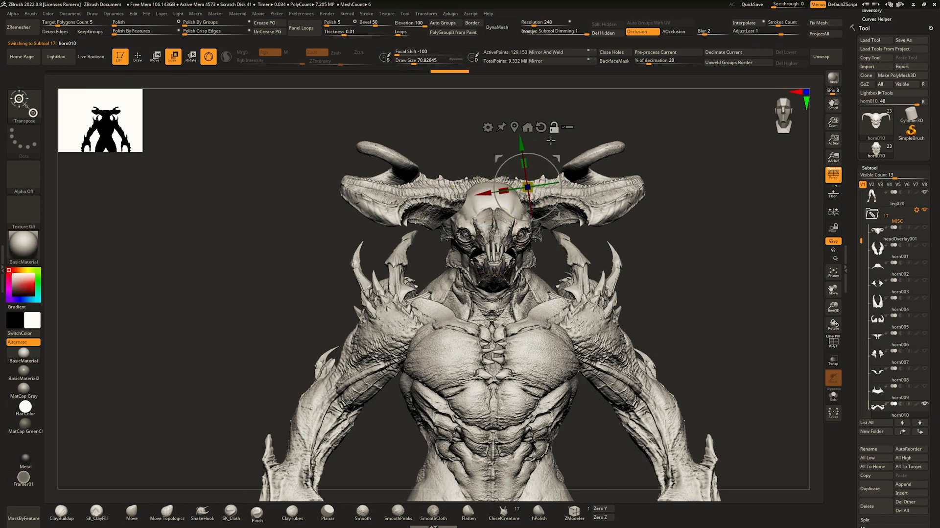
pyautogui.moveTo(536, 172)
pyautogui.mouseDown()
pyautogui.moveTo(527, 242)
pyautogui.moveTo(514, 190)
pyautogui.mouseUp()
pyautogui.press('q')
pyautogui.moveTo(531, 215)
pyautogui.keyDown('ctrl'); pyautogui.mouseDown(button='right')
pyautogui.moveTo(550, 198)
pyautogui.moveTo(586, 191)
pyautogui.moveTo(559, 173)
pyautogui.moveTo(682, 304)
pyautogui.moveTo(650, 275)
pyautogui.mouseUp(button='right'); pyautogui.keyUp('ctrl')
# Undo the latest edits and select horn009 as an additional horn pair alongside horn010.
pyautogui.hotkey('ctrl', 'z')
pyautogui.hotkey('ctrl', 'z')
pyautogui.hotkey('ctrl', 'z')
pyautogui.hotkey('ctrl', 'z')
pyautogui.hotkey('ctrl', 'z')
pyautogui.hotkey('ctrl', 'z')
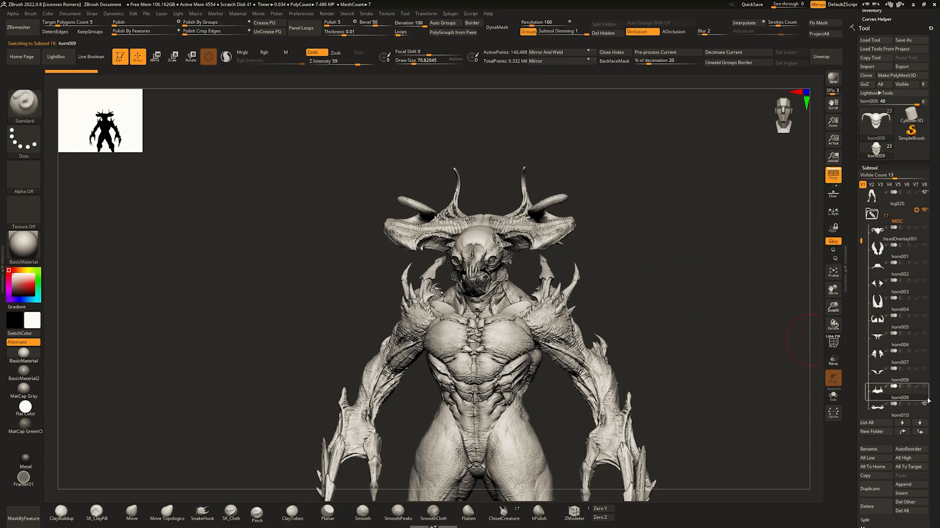
# Cycle through the MISC folder's horn options on the head and settle on horn006, judging it against the full figure.
pyautogui.hotkey('ctrl', 'z')
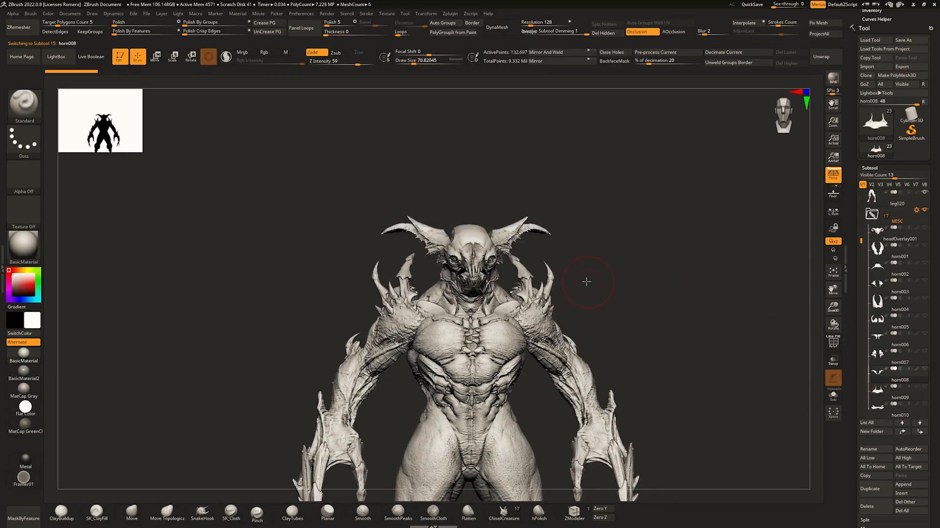
pyautogui.hotkey('ctrl', 'z')
pyautogui.hotkey('ctrl', 'z')
pyautogui.hotkey('ctrl', 'z')
pyautogui.hotkey('ctrl', 'z')
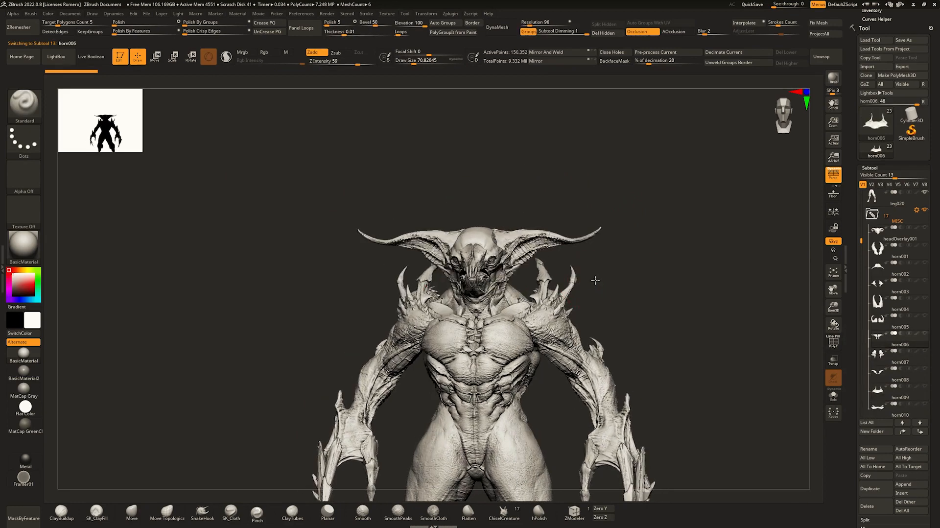
pyautogui.keyDown('alt'); pyautogui.moveTo(595, 280); pyautogui.dragTo(631, 165, button='right'); pyautogui.keyUp('alt')
pyautogui.keyDown('ctrl'); pyautogui.moveTo(632, 164); pyautogui.dragTo(606, 109, button='right'); pyautogui.keyUp('ctrl')
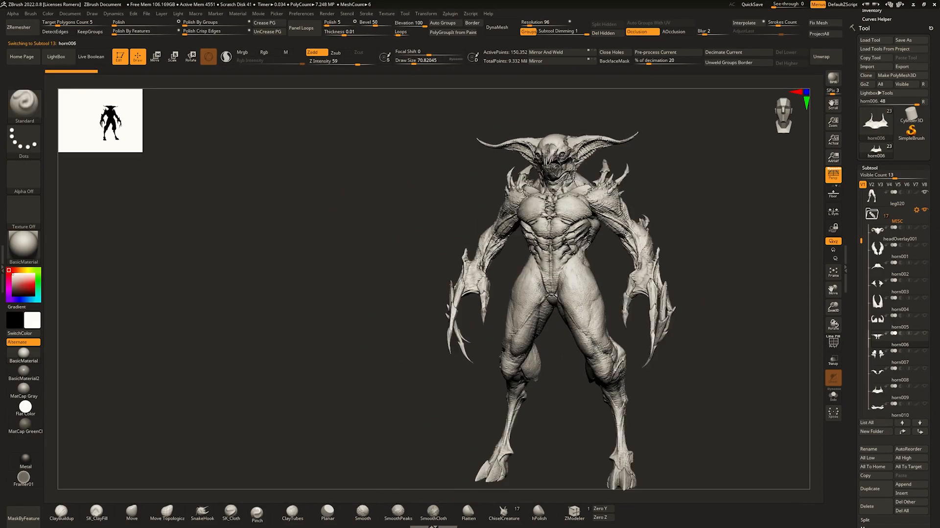
pyautogui.moveTo(574, 180); pyautogui.dragTo(603, 239, button='right')
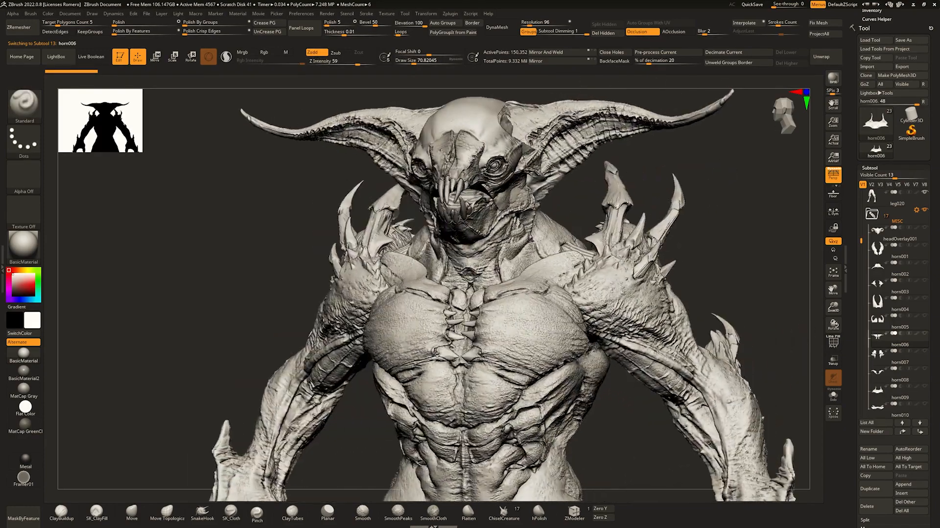
# Select the horn006 horns and reposition them against the skull, adjusting depth from the side and height from the front.
pyautogui.keyDown('shift'); pyautogui.moveTo(531, 98); pyautogui.dragTo(550, 98, button='right'); pyautogui.keyUp('shift')
pyautogui.press('w')
pyautogui.keyDown('alt'); pyautogui.moveTo(550, 98); pyautogui.dragTo(525, 176, button='right'); pyautogui.keyUp('alt')
pyautogui.keyDown('alt'); pyautogui.click(505, 170); pyautogui.keyUp('alt')
pyautogui.moveTo(493, 188); pyautogui.dragTo(493, 184)
pyautogui.moveTo(495, 185); pyautogui.dragTo(399, 190, button='right')
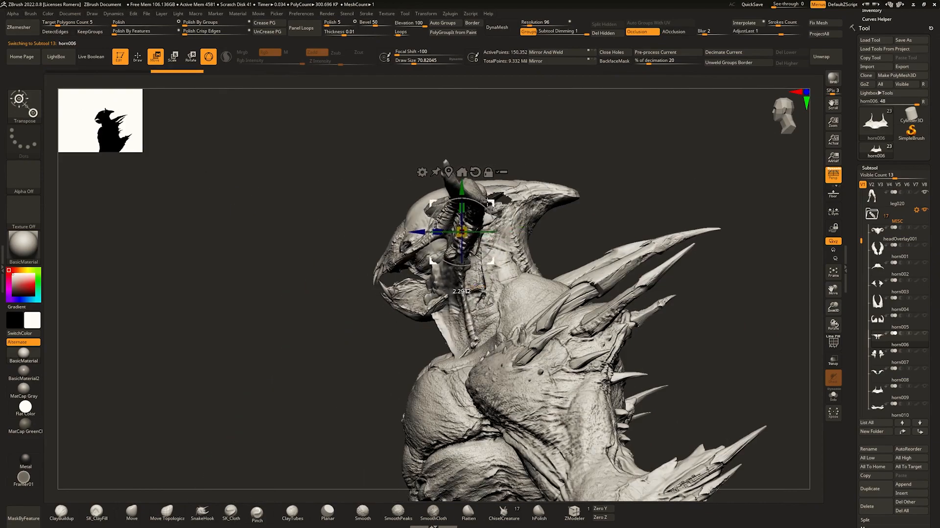
pyautogui.moveTo(489, 202); pyautogui.dragTo(488, 201)
pyautogui.moveTo(416, 196); pyautogui.dragTo(500, 181, button='right')
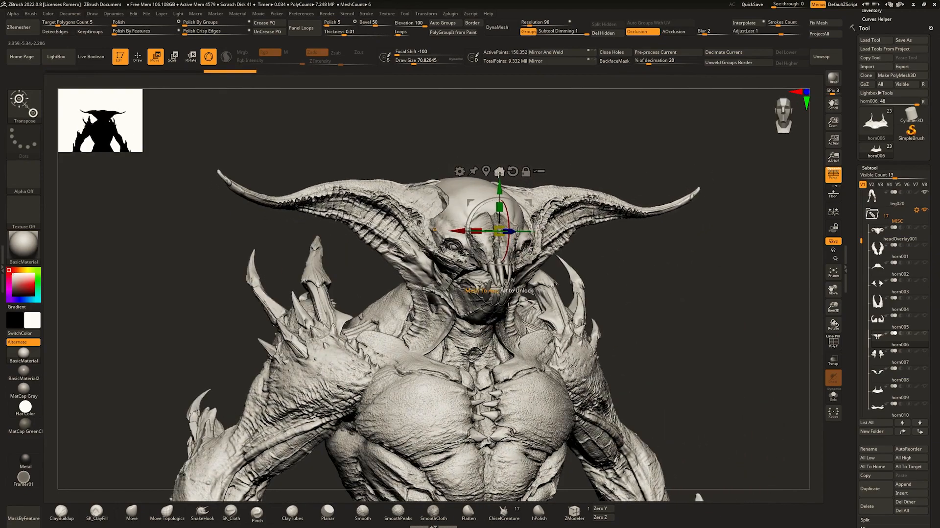
pyautogui.moveTo(499, 187); pyautogui.dragTo(500, 195)
# Shift the horn006 horns along the depth of the head and raise them so they sweep upward from the temples.
pyautogui.moveTo(473, 198); pyautogui.dragTo(512, 200, button='right')
pyautogui.moveTo(497, 169); pyautogui.dragTo(504, 189, button='right')
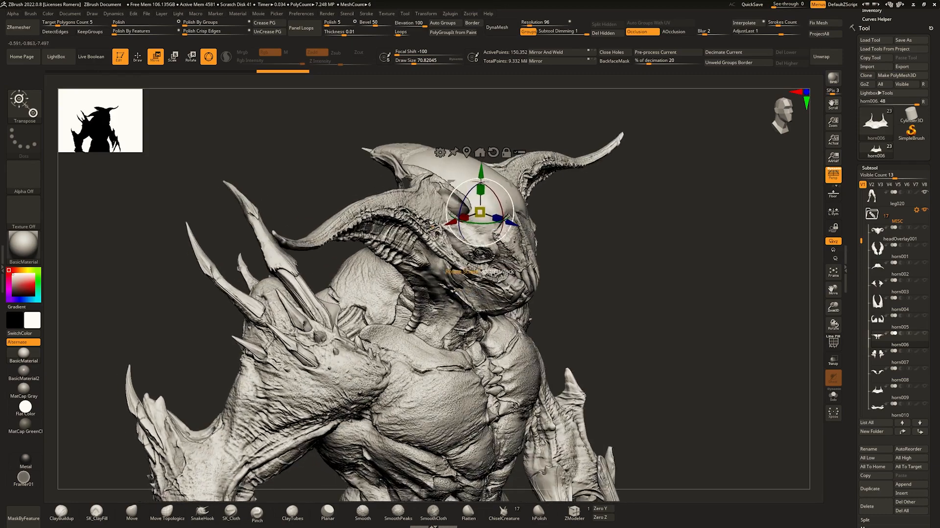
pyautogui.moveTo(510, 223); pyautogui.dragTo(493, 216)
pyautogui.press('q')
pyautogui.moveTo(495, 200); pyautogui.dragTo(467, 191, button='right')
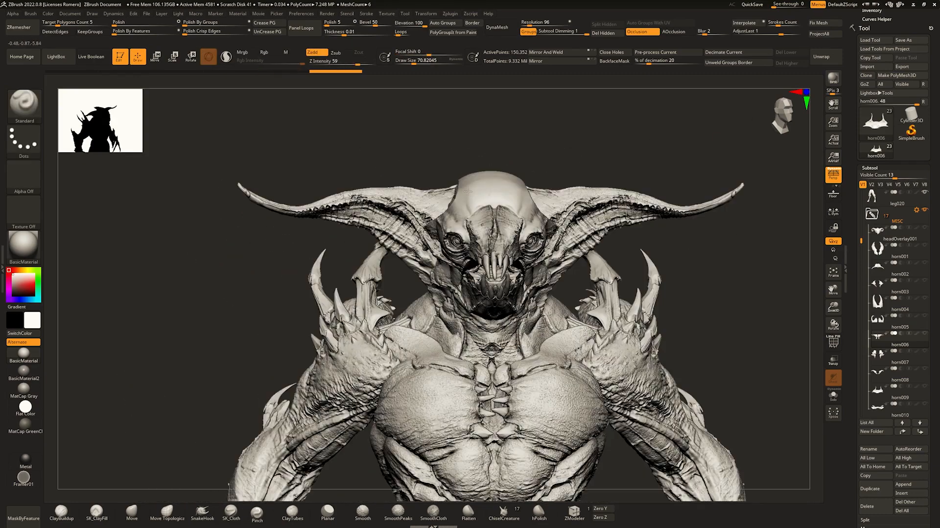
pyautogui.press('w')
pyautogui.moveTo(550, 210); pyautogui.dragTo(554, 182)
pyautogui.press('q')
pyautogui.moveTo(527, 187)
pyautogui.mouseDown(button='right')
pyautogui.moveTo(556, 192)
pyautogui.moveTo(526, 196)
pyautogui.mouseUp(button='right')
pyautogui.moveTo(419, 317); pyautogui.dragTo(422, 326, button='right')
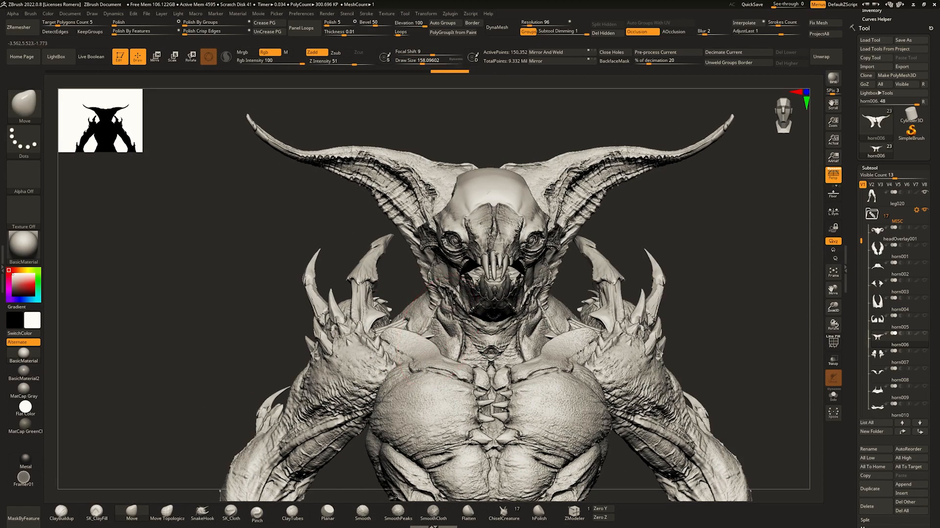
# Shape the bases of the horn006 horns around the sides of the face with the Move brush from the front.
pyautogui.press('space')
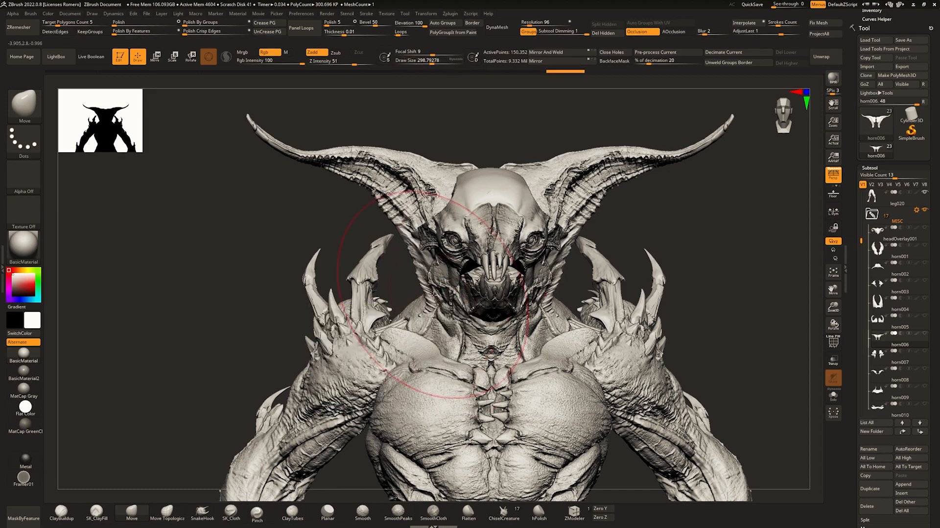
pyautogui.keyDown('ctrl'); pyautogui.moveTo(437, 338); pyautogui.dragTo(437, 295, button='right'); pyautogui.keyUp('ctrl')
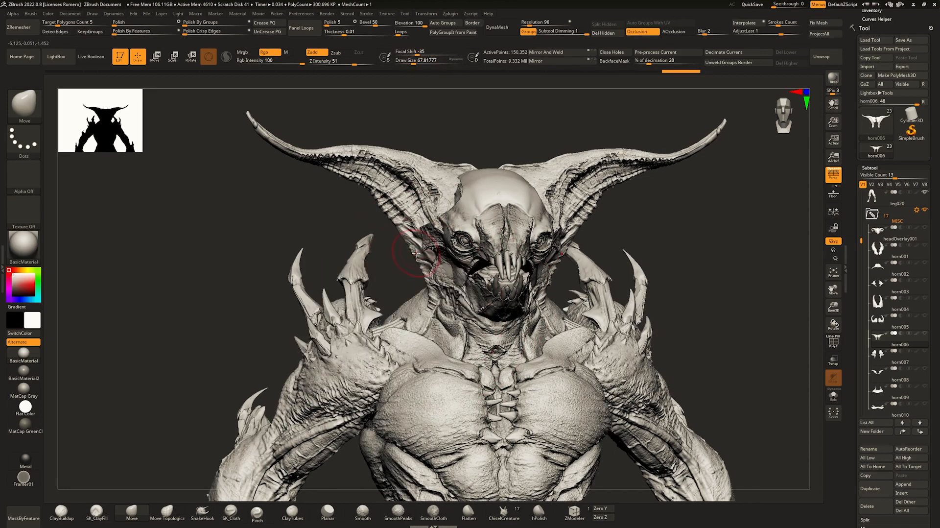
pyautogui.press('space')
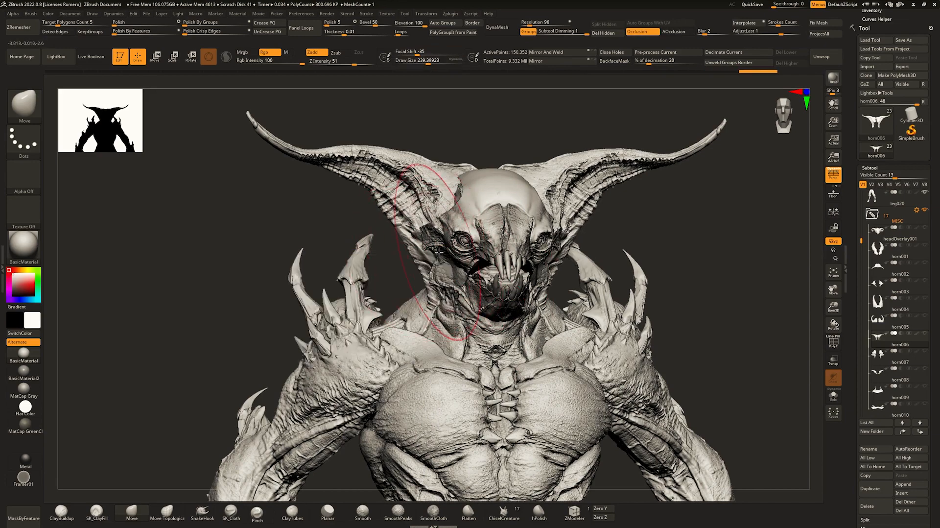
pyautogui.press('space')
pyautogui.moveTo(413, 262)
pyautogui.mouseDown(button='right')
pyautogui.moveTo(443, 259)
pyautogui.moveTo(451, 242)
pyautogui.moveTo(426, 264)
pyautogui.moveTo(504, 240)
pyautogui.moveTo(554, 212)
pyautogui.moveTo(482, 245)
pyautogui.moveTo(452, 215)
pyautogui.mouseUp(button='right')
pyautogui.press('space')
pyautogui.moveTo(425, 218)
pyautogui.mouseDown()
pyautogui.moveTo(444, 218)
pyautogui.moveTo(437, 209)
pyautogui.mouseUp()
pyautogui.press('space')
pyautogui.moveTo(443, 223); pyautogui.dragTo(499, 205)
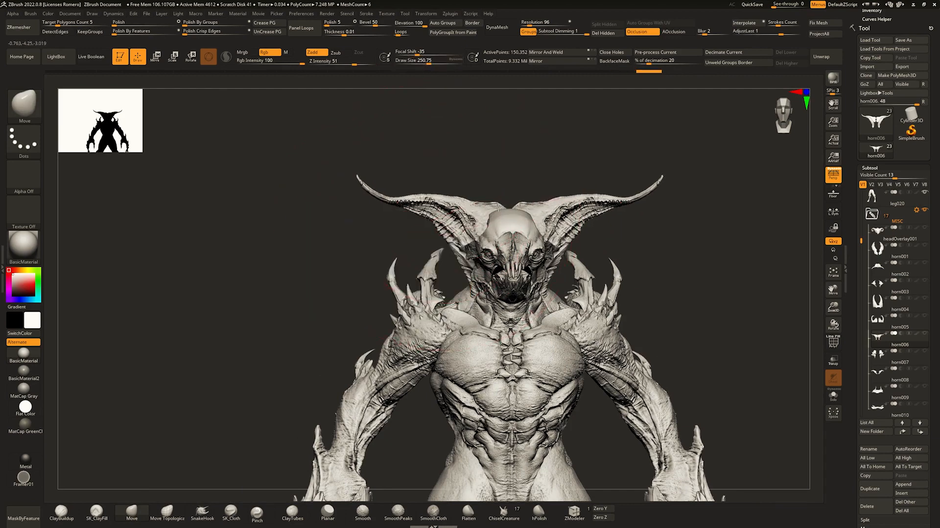
# Refine the curve of the horn006 horns with the Move brush from the side and three-quarter views.
pyautogui.moveTo(498, 206)
pyautogui.mouseDown(button='right')
pyautogui.moveTo(535, 209)
pyautogui.moveTo(537, 229)
pyautogui.mouseUp(button='right')
pyautogui.press('space')
pyautogui.moveTo(537, 229); pyautogui.dragTo(534, 229)
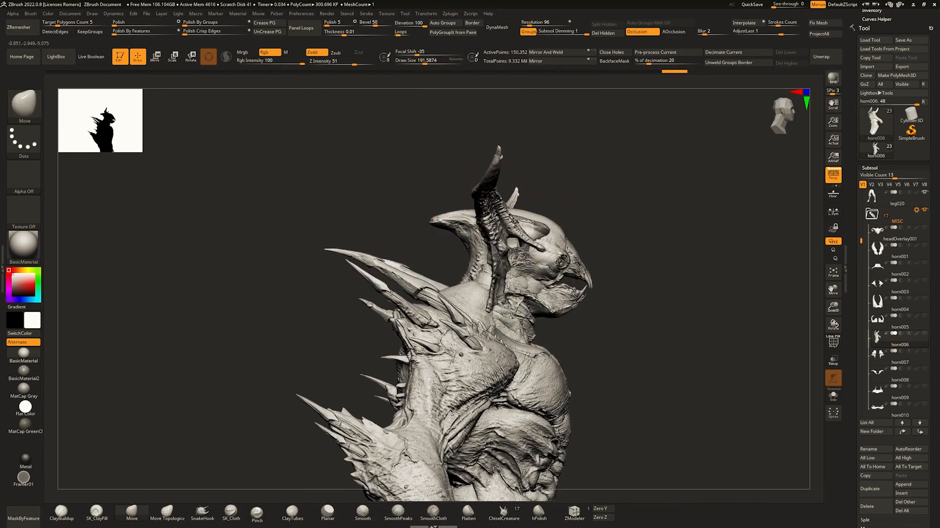
pyautogui.moveTo(523, 250); pyautogui.dragTo(540, 250, button='right')
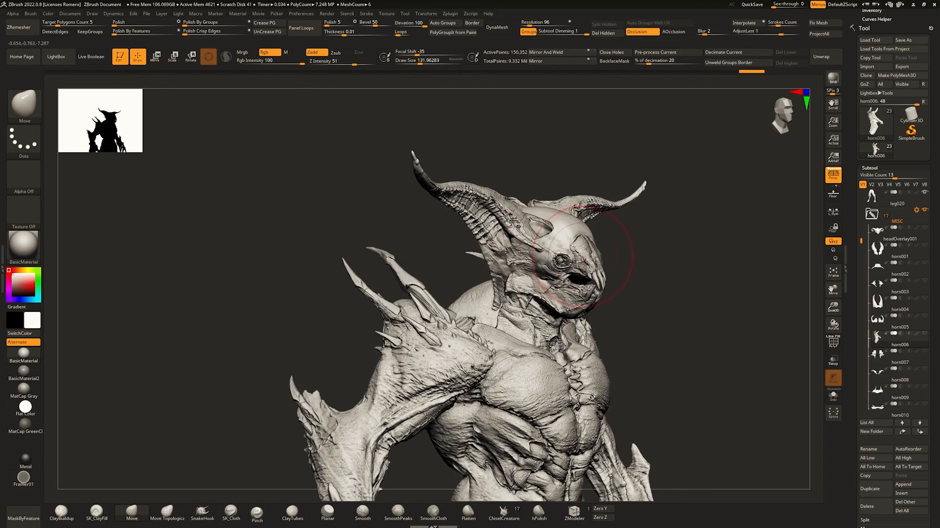
pyautogui.moveTo(582, 273)
pyautogui.keyDown('ctrl'); pyautogui.mouseDown(button='right')
pyautogui.moveTo(567, 260)
pyautogui.moveTo(520, 260)
pyautogui.mouseUp(button='right'); pyautogui.keyUp('ctrl')
pyautogui.press('space')
pyautogui.press('space')
pyautogui.moveTo(520, 264); pyautogui.dragTo(517, 264)
pyautogui.moveTo(524, 263)
pyautogui.mouseDown(button='right')
pyautogui.moveTo(556, 256)
pyautogui.moveTo(504, 273)
pyautogui.moveTo(482, 218)
pyautogui.moveTo(525, 213)
pyautogui.mouseUp(button='right')
pyautogui.press('space')
pyautogui.moveTo(453, 212); pyautogui.dragTo(462, 212)
pyautogui.moveTo(405, 208); pyautogui.dragTo(421, 198)
# Compare the Demon001 head's original curved horns with the horn006 horns on the figure, ending on horn006.
pyautogui.moveTo(424, 198)
pyautogui.mouseDown(button='right')
pyautogui.moveTo(440, 196)
pyautogui.moveTo(415, 185)
pyautogui.moveTo(465, 160)
pyautogui.moveTo(532, 213)
pyautogui.moveTo(472, 229)
pyautogui.mouseUp(button='right')
pyautogui.moveTo(473, 229)
pyautogui.keyDown('ctrl'); pyautogui.mouseDown(button='right')
pyautogui.moveTo(478, 193)
pyautogui.moveTo(512, 200)
pyautogui.moveTo(504, 245)
pyautogui.moveTo(509, 211)
pyautogui.mouseUp(button='right'); pyautogui.keyUp('ctrl')
pyautogui.moveTo(509, 210)
pyautogui.mouseDown(button='right')
pyautogui.moveTo(546, 259)
pyautogui.moveTo(548, 301)
pyautogui.mouseUp(button='right')
pyautogui.moveTo(547, 301)
pyautogui.mouseDown(button='right')
pyautogui.moveTo(534, 284)
pyautogui.moveTo(553, 272)
pyautogui.moveTo(515, 219)
pyautogui.moveTo(506, 188)
pyautogui.moveTo(593, 318)
pyautogui.mouseUp(button='right')
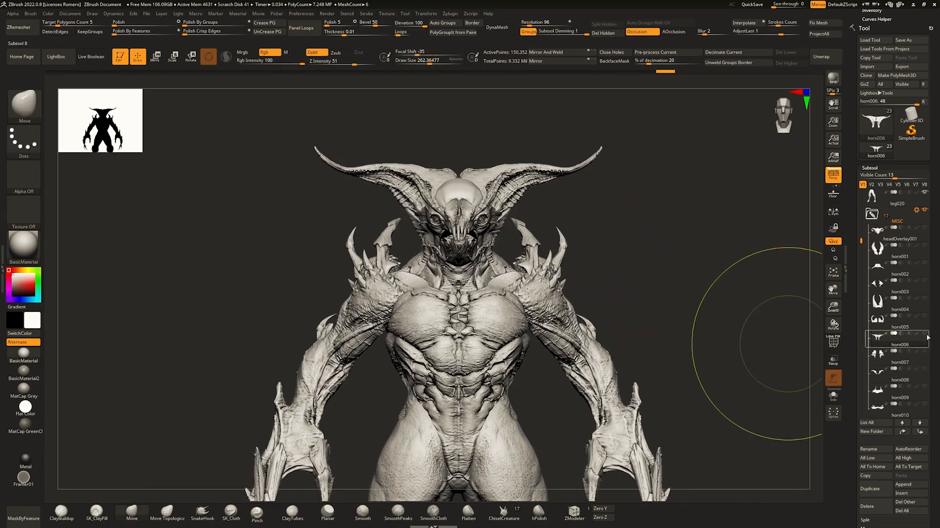
pyautogui.keyDown('ctrl'); pyautogui.keyDown('shift'); pyautogui.click(625, 226); pyautogui.keyUp('shift'); pyautogui.keyUp('ctrl')
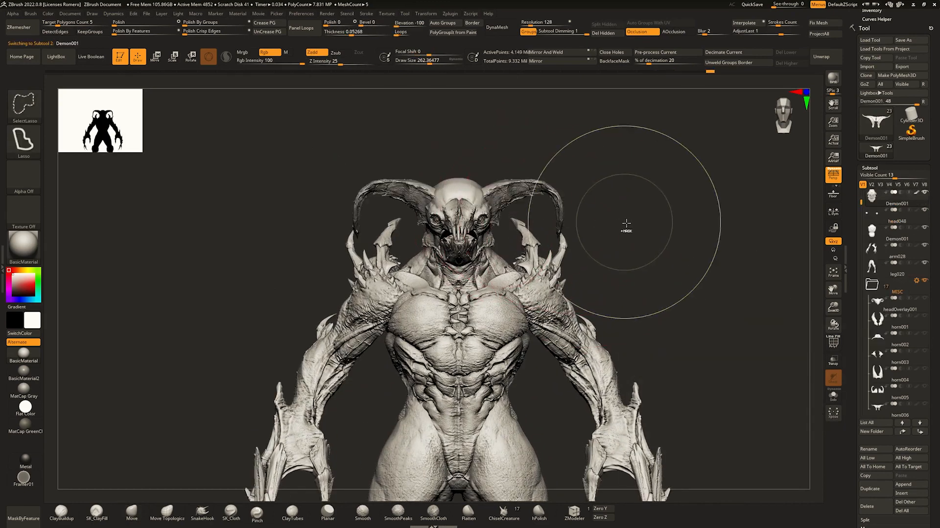
pyautogui.keyDown('ctrl'); pyautogui.moveTo(625, 225); pyautogui.dragTo(548, 220, button='right'); pyautogui.keyUp('ctrl')
pyautogui.keyDown('ctrl'); pyautogui.moveTo(549, 221); pyautogui.dragTo(624, 254, button='right'); pyautogui.keyUp('ctrl')
pyautogui.hotkey('shift', 'f')
pyautogui.hotkey('shift', 'f')
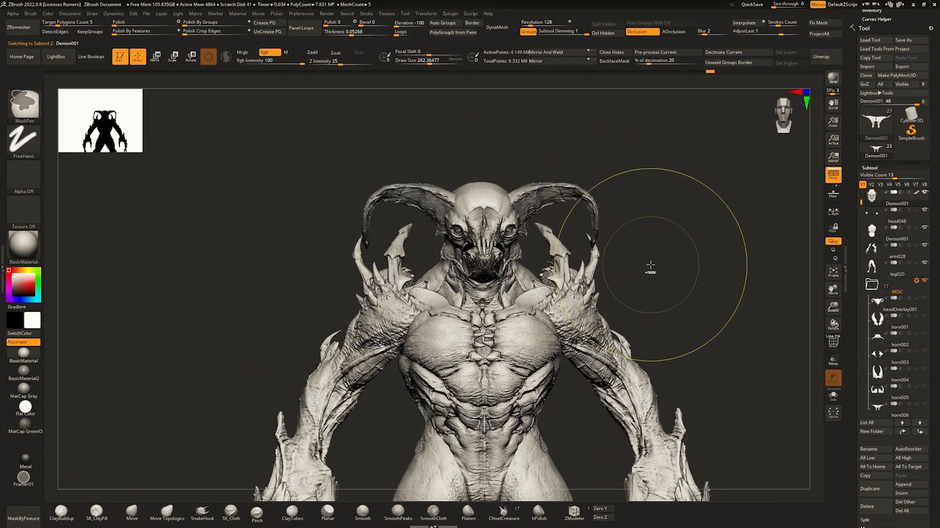
pyautogui.press('n')
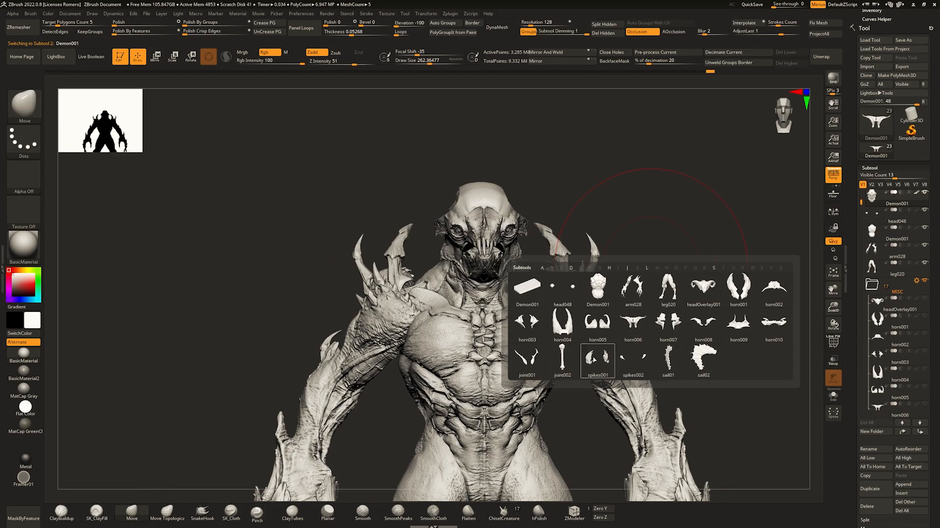
pyautogui.moveTo(596, 333)
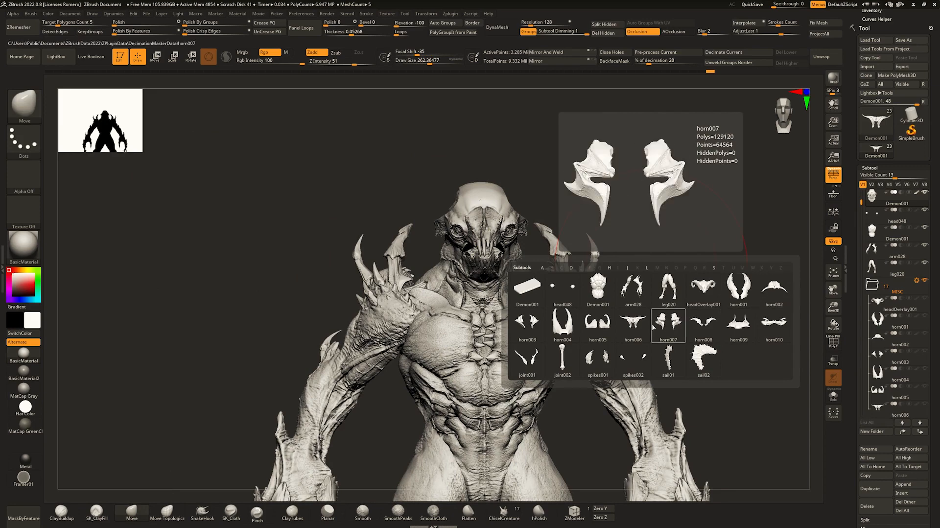
pyautogui.click(633, 322)
# Apply the Flat Color material and examine the full figure's silhouette with the horn006 horns.
pyautogui.moveTo(655, 231); pyautogui.dragTo(563, 196)
pyautogui.keyDown('alt'); pyautogui.moveTo(558, 159); pyautogui.dragTo(545, 235); pyautogui.keyUp('alt')
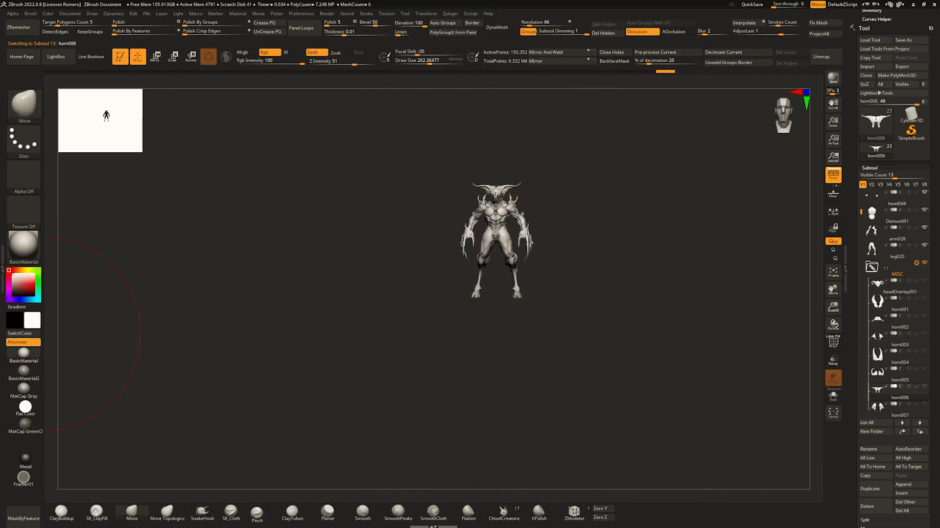
pyautogui.click(33, 402)
pyautogui.keyDown('ctrl'); pyautogui.moveTo(518, 251); pyautogui.dragTo(529, 296, button='right'); pyautogui.keyUp('ctrl')
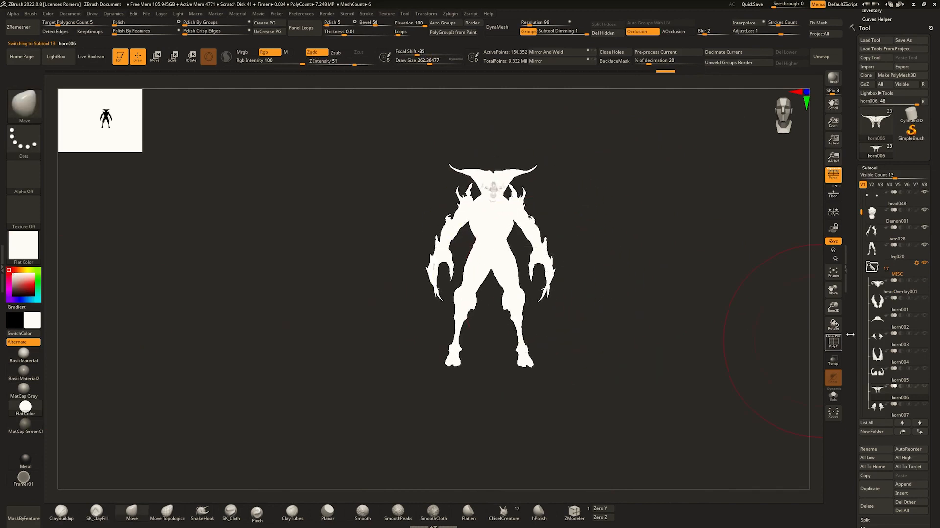
pyautogui.keyDown('ctrl'); pyautogui.moveTo(533, 254); pyautogui.dragTo(538, 273, button='right'); pyautogui.keyUp('ctrl')
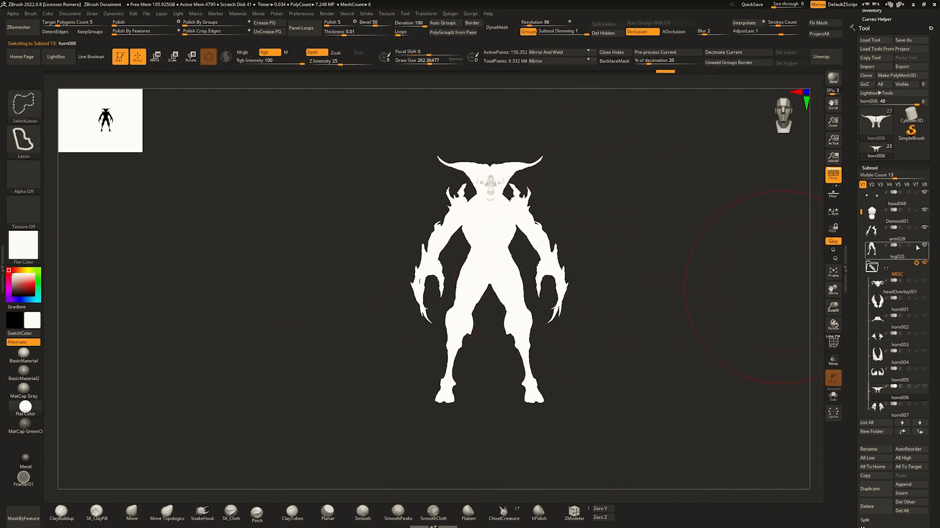
pyautogui.moveTo(663, 266)
pyautogui.mouseDown()
pyautogui.moveTo(663, 279)
pyautogui.moveTo(639, 283)
pyautogui.moveTo(654, 287)
pyautogui.mouseUp()
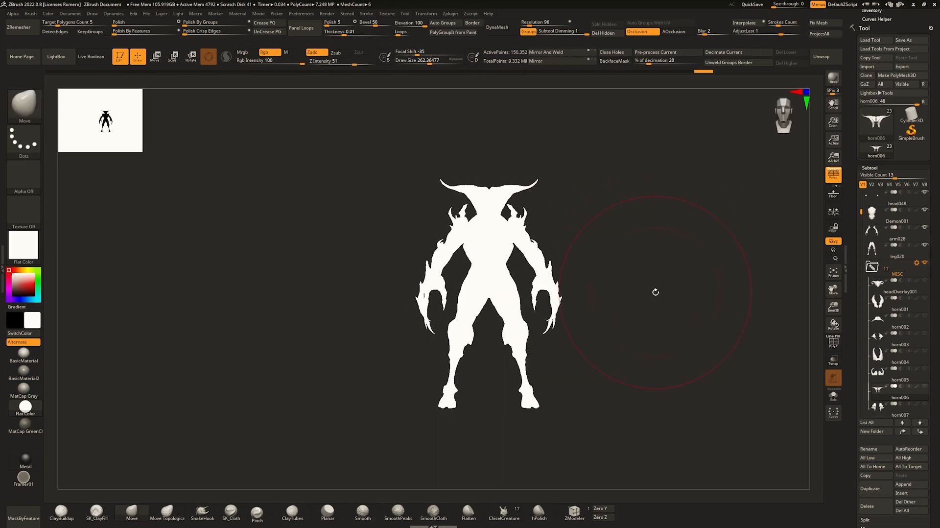
# Replace horn006 with the Demon001 head's original curved horns, check the silhouette, and restore the BasicMaterial material.
pyautogui.moveTo(919, 391)
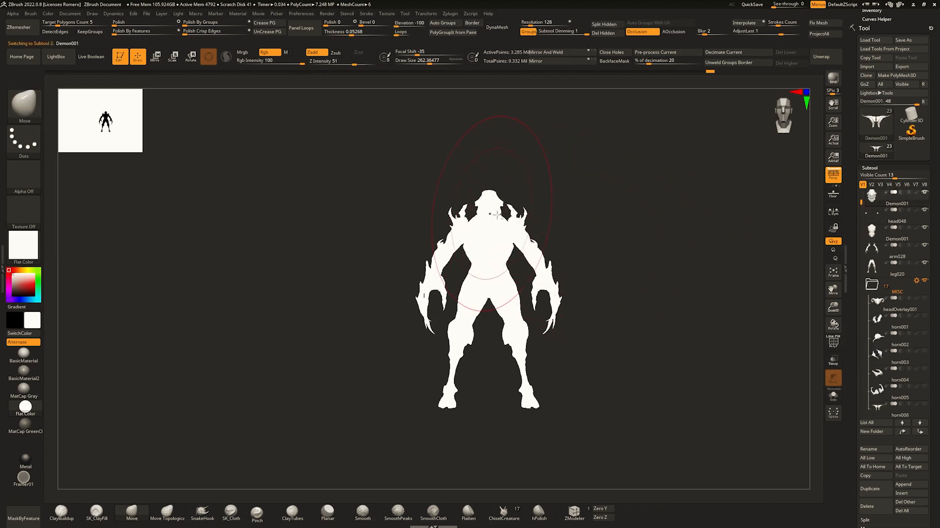
pyautogui.moveTo(538, 214)
pyautogui.keyDown('ctrl'); pyautogui.mouseDown(button='right')
pyautogui.moveTo(456, 198)
pyautogui.moveTo(448, 219)
pyautogui.moveTo(474, 212)
pyautogui.moveTo(420, 209)
pyautogui.moveTo(467, 214)
pyautogui.moveTo(472, 297)
pyautogui.mouseUp(button='right'); pyautogui.keyUp('ctrl')
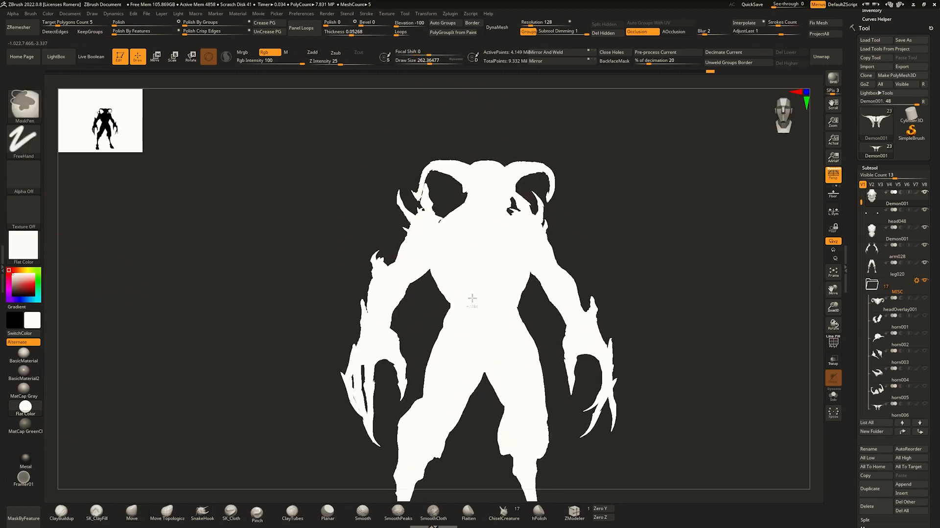
pyautogui.click(20, 361)
pyautogui.moveTo(489, 230)
pyautogui.mouseDown(button='right')
pyautogui.moveTo(507, 231)
pyautogui.moveTo(518, 198)
pyautogui.moveTo(554, 223)
pyautogui.moveTo(548, 245)
pyautogui.mouseUp(button='right')
pyautogui.moveTo(452, 196)
pyautogui.keyDown('ctrl'); pyautogui.mouseDown(button='right')
pyautogui.moveTo(448, 217)
pyautogui.moveTo(472, 190)
pyautogui.mouseUp(button='right'); pyautogui.keyUp('ctrl')
pyautogui.moveTo(467, 245)
pyautogui.mouseDown(button='right')
pyautogui.moveTo(435, 245)
pyautogui.moveTo(441, 208)
pyautogui.mouseUp(button='right')
pyautogui.moveTo(440, 208)
pyautogui.mouseDown(button='right')
pyautogui.moveTo(537, 227)
pyautogui.moveTo(507, 239)
pyautogui.mouseUp(button='right')
# Adjust the original curved horns from the front with the Move and Move Topological brushes.
pyautogui.press('space')
pyautogui.moveTo(562, 199); pyautogui.dragTo(549, 199)
pyautogui.keyDown('ctrl'); pyautogui.moveTo(556, 196); pyautogui.dragTo(572, 247, button='right'); pyautogui.keyUp('ctrl')
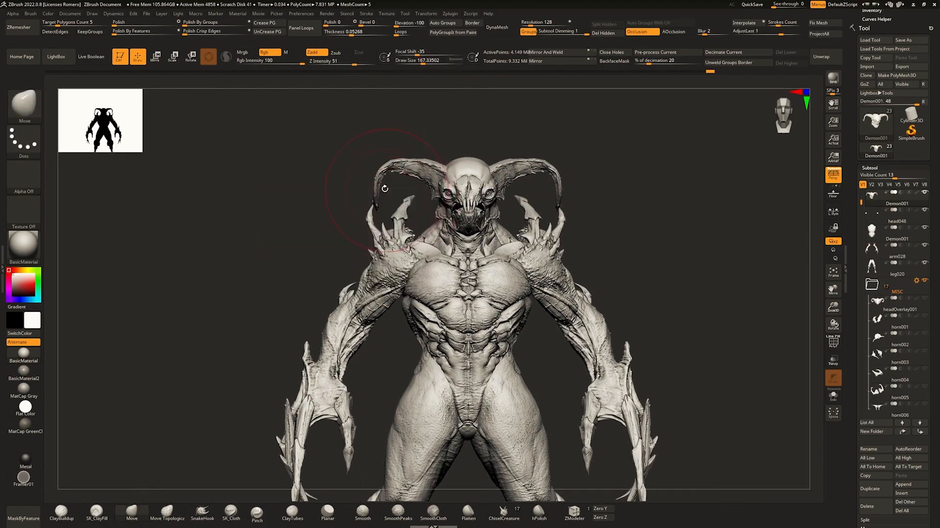
pyautogui.press('space')
pyautogui.moveTo(376, 195); pyautogui.dragTo(386, 195)
pyautogui.press('b')
pyautogui.press('m')
pyautogui.press('t')
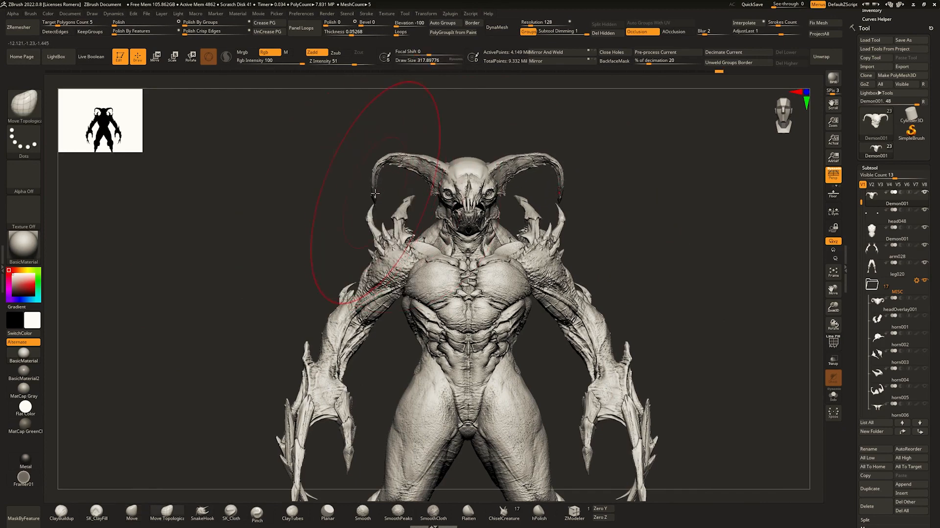
pyautogui.moveTo(375, 193)
pyautogui.keyDown('ctrl'); pyautogui.mouseDown(button='right')
pyautogui.moveTo(380, 226)
pyautogui.moveTo(391, 210)
pyautogui.mouseUp(button='right'); pyautogui.keyUp('ctrl')
# Mask the head to isolate its curved horns and pull the horns outward with the Move brush.
pyautogui.press('w')
pyautogui.keyDown('ctrl'); pyautogui.click(437, 156); pyautogui.keyUp('ctrl')
pyautogui.press('q')
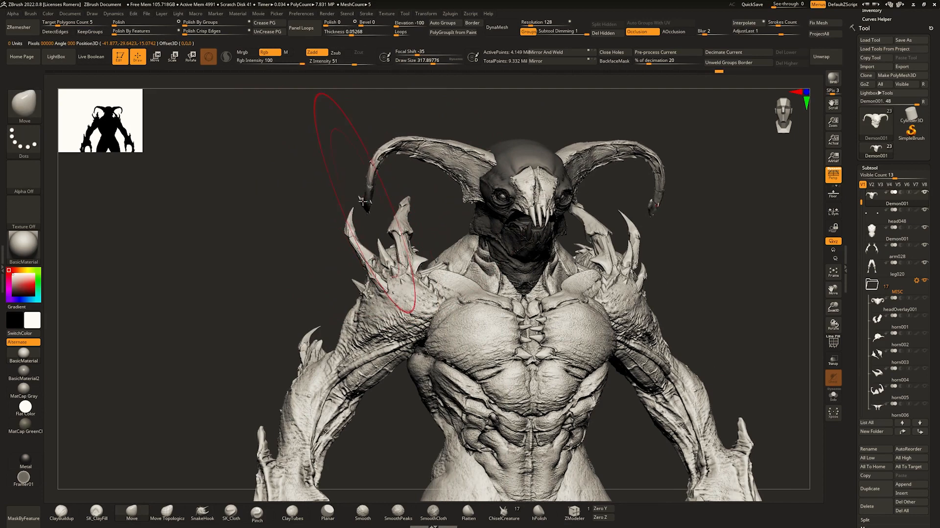
pyautogui.moveTo(362, 201); pyautogui.dragTo(355, 197)
pyautogui.press('space')
pyautogui.moveTo(359, 196); pyautogui.dragTo(349, 194)
pyautogui.press('space')
pyautogui.moveTo(350, 194); pyautogui.dragTo(347, 195)
# Smooth the upper bend of the curved horns and spread their arcs wider with the Move brush.
pyautogui.keyDown('shift'); pyautogui.moveTo(438, 153); pyautogui.dragTo(414, 145); pyautogui.keyUp('shift')
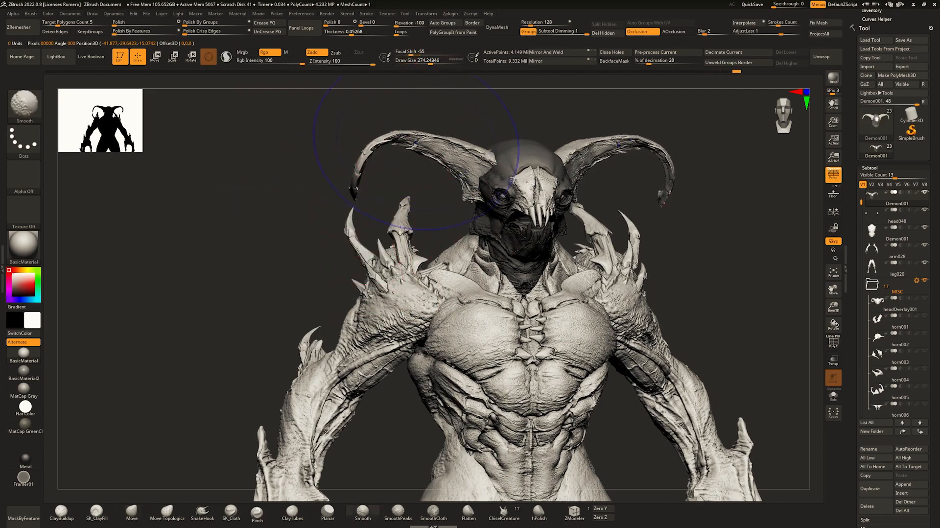
pyautogui.keyDown('shift'); pyautogui.moveTo(414, 145); pyautogui.dragTo(410, 150, button='right'); pyautogui.keyUp('shift')
pyautogui.press('space')
pyautogui.moveTo(411, 154); pyautogui.dragTo(419, 145)
pyautogui.press('space')
pyautogui.moveTo(375, 176); pyautogui.dragTo(369, 176)
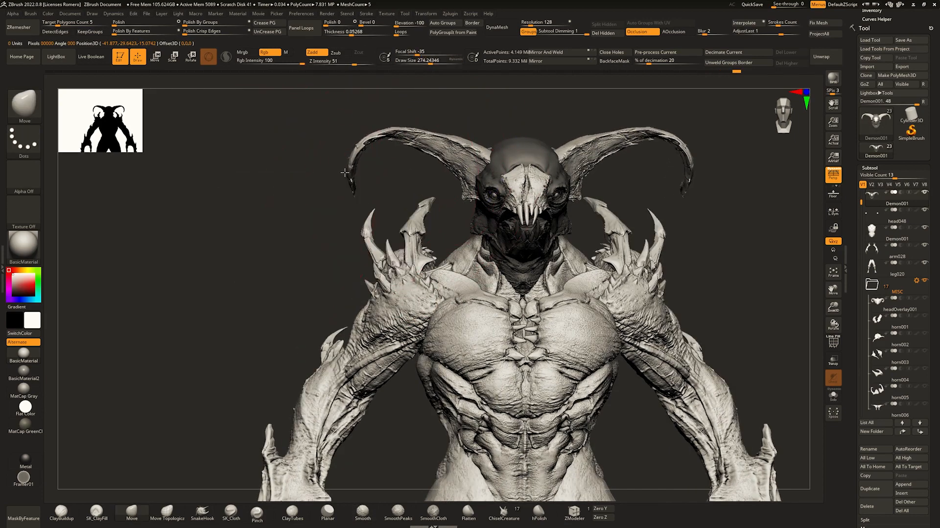
# Refine the outer curve of the horns with the Move brush from behind the figure.
pyautogui.press('f')
pyautogui.moveTo(350, 141)
pyautogui.keyDown('ctrl'); pyautogui.mouseDown(button='right')
pyautogui.moveTo(378, 192)
pyautogui.moveTo(513, 185)
pyautogui.moveTo(458, 157)
pyautogui.mouseUp(button='right'); pyautogui.keyUp('ctrl')
pyautogui.press('space')
pyautogui.moveTo(457, 159); pyautogui.dragTo(447, 156)
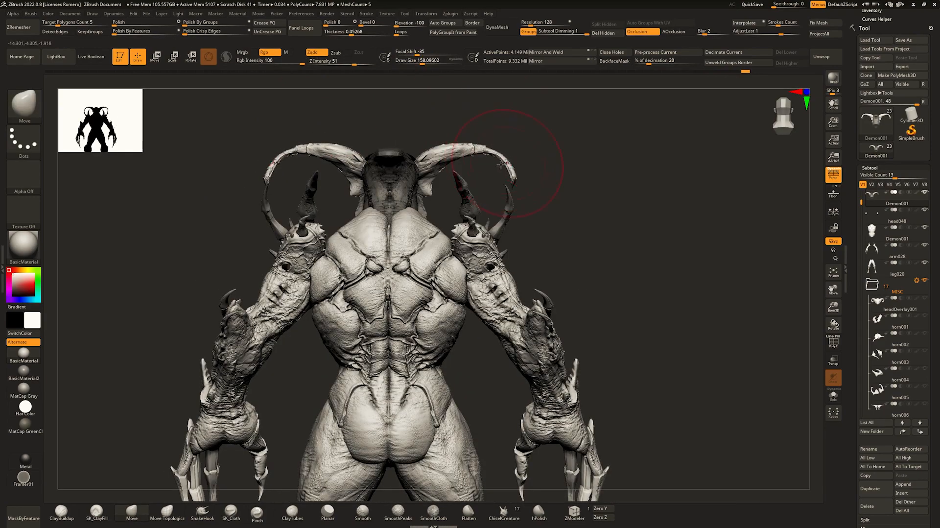
pyautogui.moveTo(469, 166); pyautogui.dragTo(590, 218, button='right')
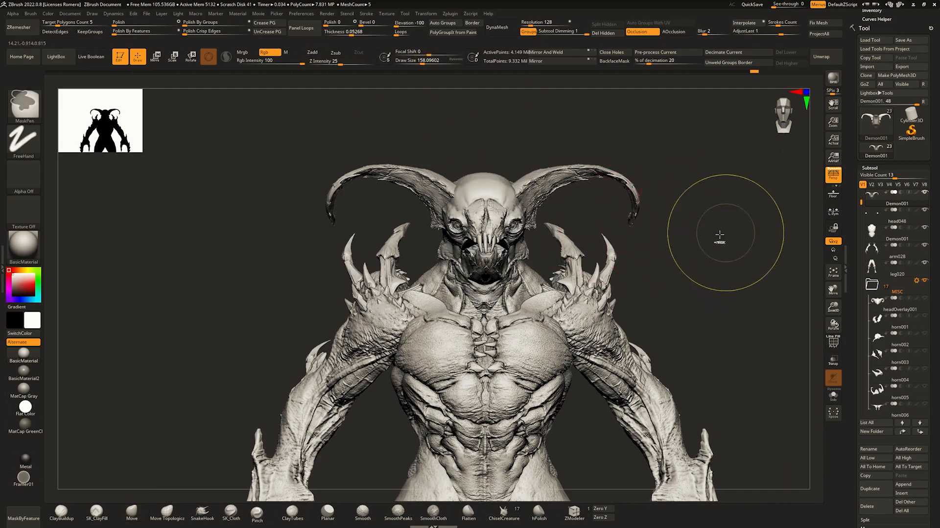
# Refine the curved horn bases beside the skull with the Move brush at a reduced draw size.
pyautogui.moveTo(719, 234)
pyautogui.keyDown('ctrl'); pyautogui.mouseDown(button='right')
pyautogui.moveTo(658, 213)
pyautogui.moveTo(625, 179)
pyautogui.moveTo(606, 232)
pyautogui.moveTo(621, 234)
pyautogui.mouseUp(button='right'); pyautogui.keyUp('ctrl')
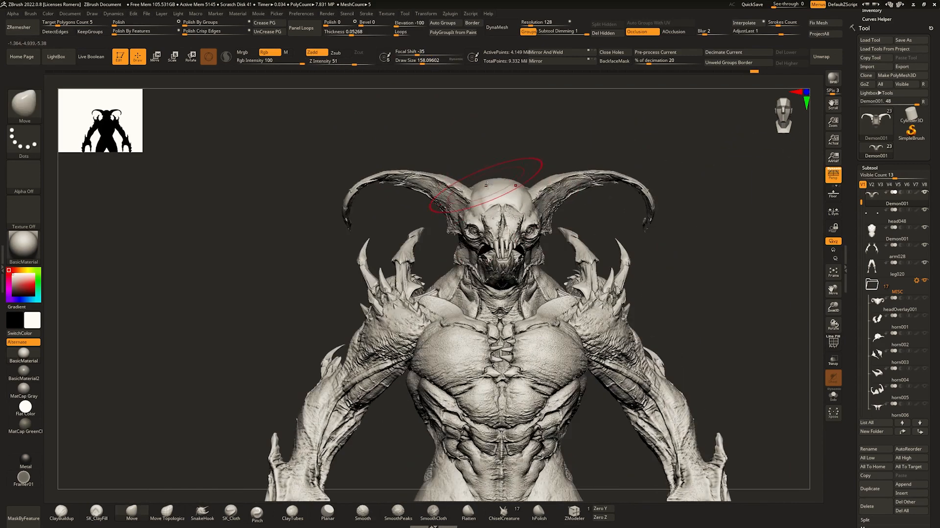
pyautogui.press('space')
pyautogui.moveTo(453, 179)
pyautogui.mouseDown()
pyautogui.moveTo(479, 184)
pyautogui.moveTo(466, 182)
pyautogui.mouseUp()
pyautogui.press('space')
pyautogui.press('space')
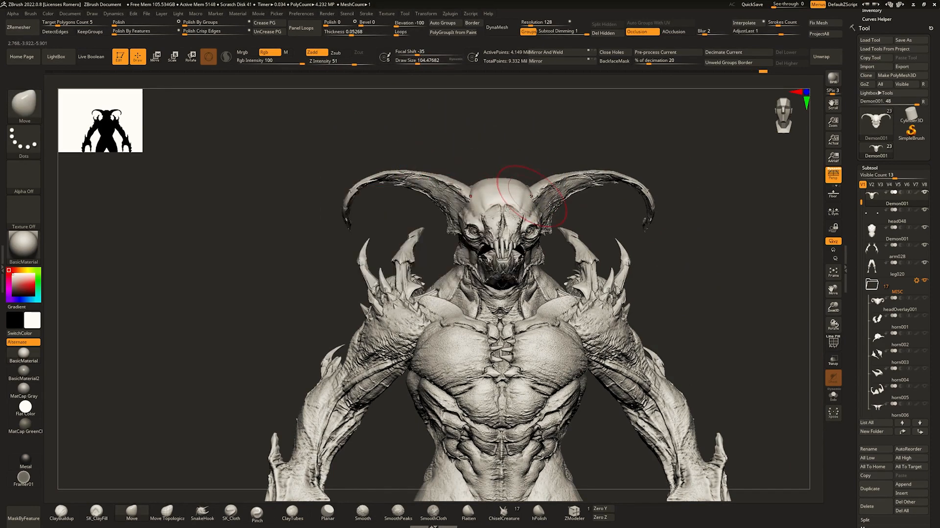
pyautogui.keyDown('ctrl'); pyautogui.moveTo(453, 169); pyautogui.dragTo(465, 210, button='right'); pyautogui.keyUp('ctrl')
pyautogui.moveTo(465, 211)
pyautogui.mouseDown(button='right')
pyautogui.moveTo(490, 245)
pyautogui.moveTo(497, 230)
pyautogui.mouseUp(button='right')
# Build up the crown of the skull between the curved horn bases with the ClayBuildup brush.
pyautogui.press('space')
pyautogui.moveTo(499, 223); pyautogui.dragTo(510, 223)
pyautogui.moveTo(510, 220); pyautogui.dragTo(492, 188, button='right')
pyautogui.press('space')
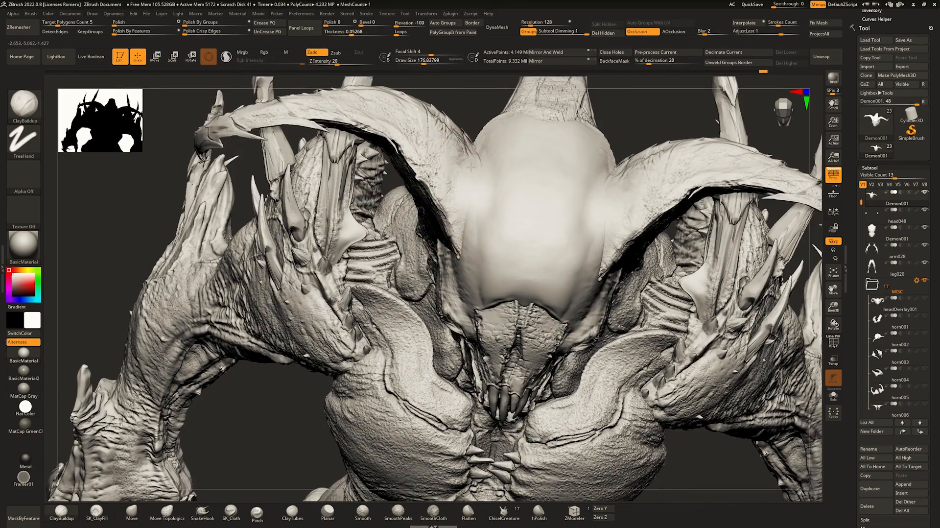
pyautogui.press('space')
pyautogui.moveTo(493, 219); pyautogui.dragTo(504, 219)
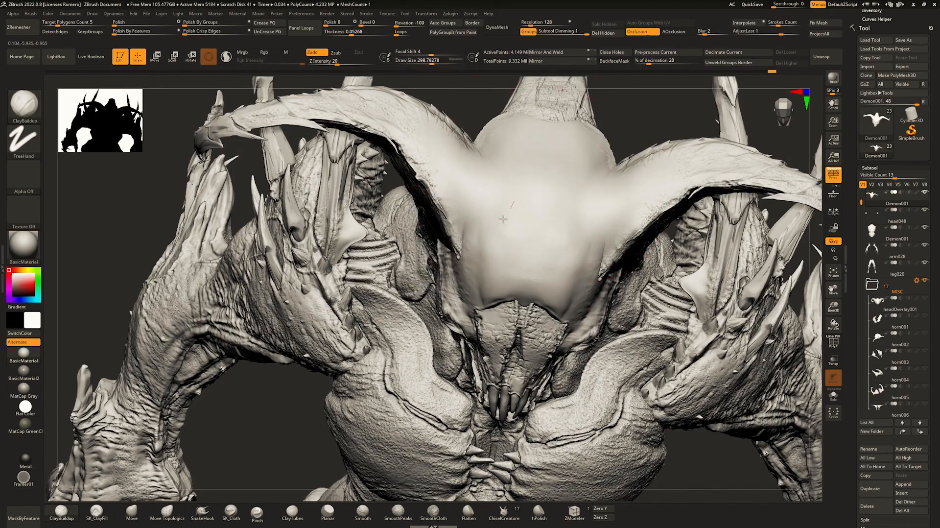
pyautogui.moveTo(526, 200)
pyautogui.mouseDown(button='right')
pyautogui.moveTo(515, 151)
pyautogui.moveTo(484, 157)
pyautogui.moveTo(494, 147)
pyautogui.mouseUp(button='right')
pyautogui.press('space')
pyautogui.moveTo(494, 147); pyautogui.dragTo(475, 152)
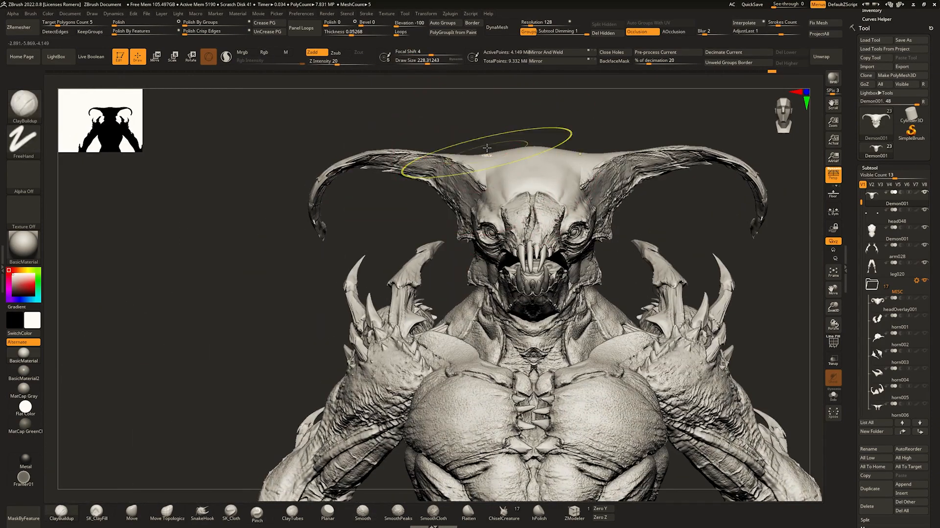
# Shape the crown into a flat line running between the two horn bases with the Move brush.
pyautogui.keyDown('ctrl'); pyautogui.moveTo(487, 148); pyautogui.dragTo(469, 141, button='right'); pyautogui.keyUp('ctrl')
pyautogui.keyDown('ctrl'); pyautogui.moveTo(401, 147); pyautogui.dragTo(504, 153, button='right'); pyautogui.keyUp('ctrl')
pyautogui.press('space')
pyautogui.moveTo(505, 152); pyautogui.dragTo(487, 154)
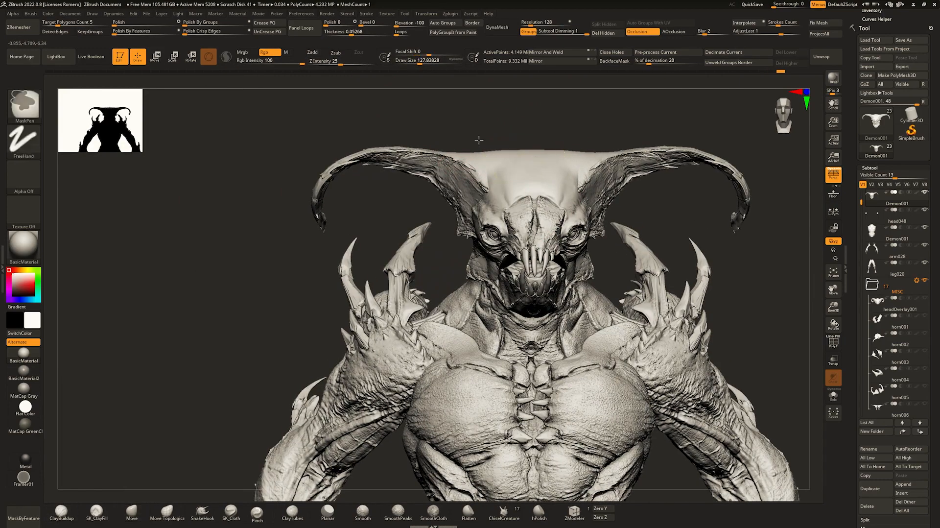
pyautogui.keyDown('ctrl'); pyautogui.moveTo(478, 140); pyautogui.dragTo(523, 139, button='right'); pyautogui.keyUp('ctrl')
pyautogui.keyDown('ctrl'); pyautogui.moveTo(523, 140); pyautogui.dragTo(485, 182, button='right'); pyautogui.keyUp('ctrl')
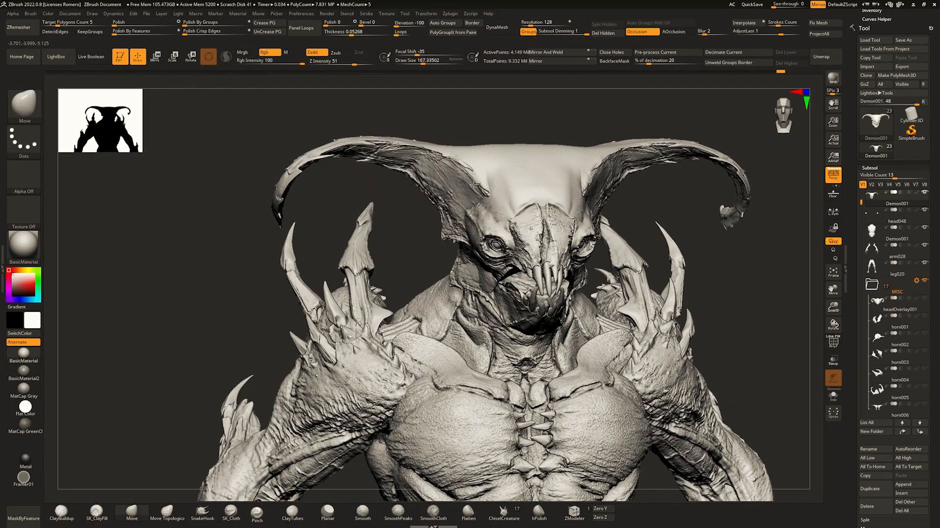
pyautogui.press('space')
pyautogui.moveTo(474, 184); pyautogui.dragTo(475, 191)
pyautogui.press('space')
# Check the full figure's front silhouette with the Flat Color material, then return to BasicMaterial.
pyautogui.moveTo(490, 188)
pyautogui.mouseDown(button='right')
pyautogui.moveTo(476, 158)
pyautogui.moveTo(441, 126)
pyautogui.moveTo(465, 150)
pyautogui.moveTo(448, 164)
pyautogui.mouseUp(button='right')
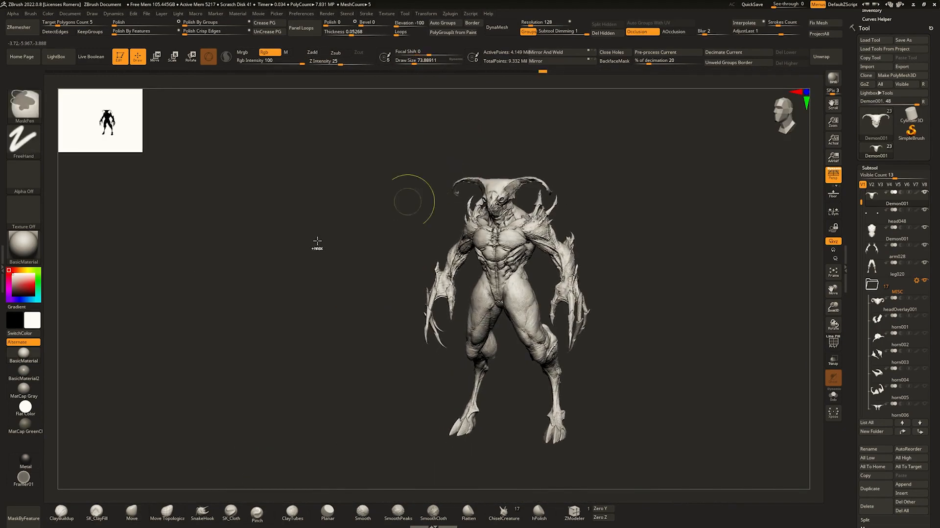
pyautogui.click(25, 406)
pyautogui.keyDown('shift'); pyautogui.moveTo(383, 266); pyautogui.dragTo(413, 245); pyautogui.keyUp('shift')
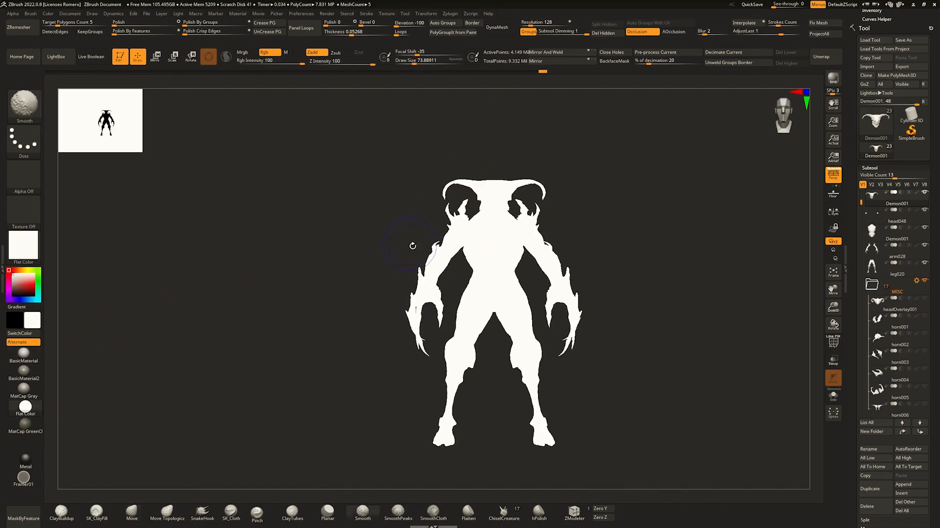
pyautogui.click(24, 354)
pyautogui.keyDown('ctrl'); pyautogui.moveTo(494, 196); pyautogui.dragTo(504, 222, button='right'); pyautogui.keyUp('ctrl')
pyautogui.keyDown('ctrl'); pyautogui.moveTo(569, 187); pyautogui.dragTo(562, 224, button='right'); pyautogui.keyUp('ctrl')
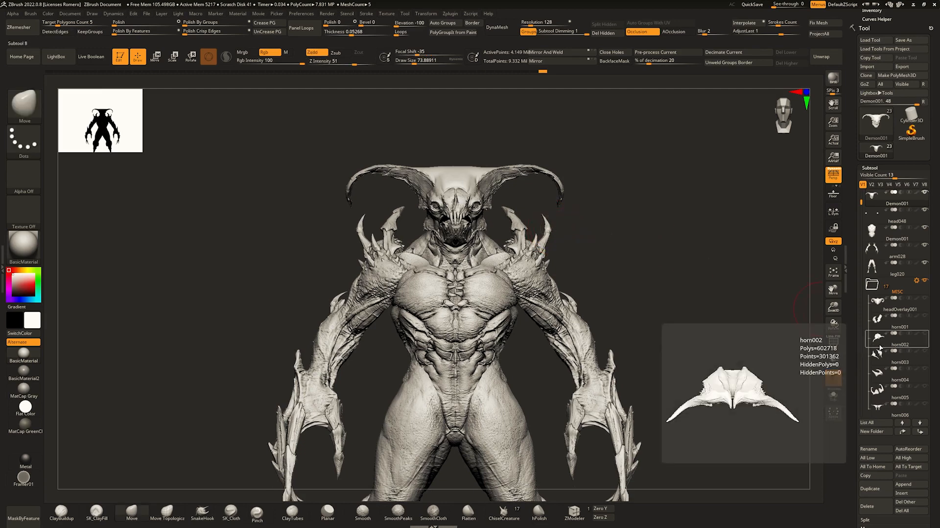
# Show the horn006 horns on the head alongside the curved horns and enlarge the Move brush to about 228.
pyautogui.moveTo(884, 397)
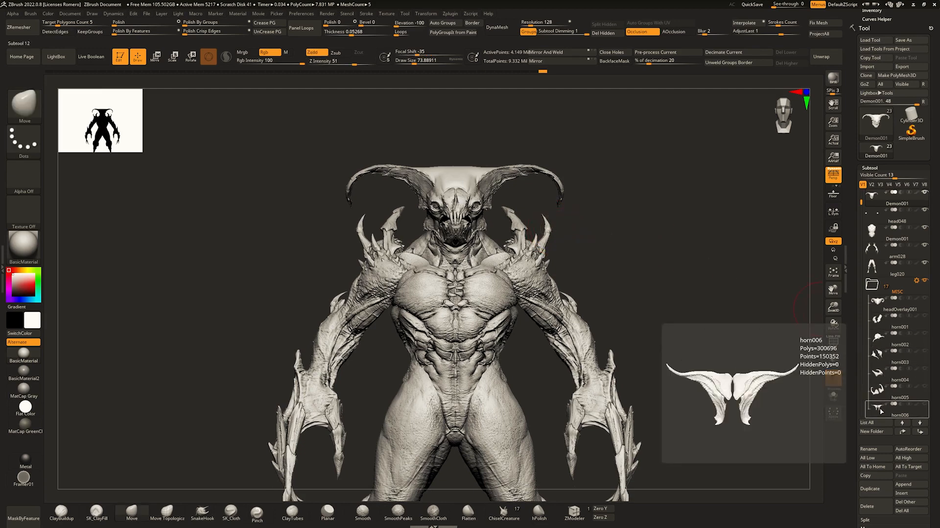
pyautogui.click(925, 406)
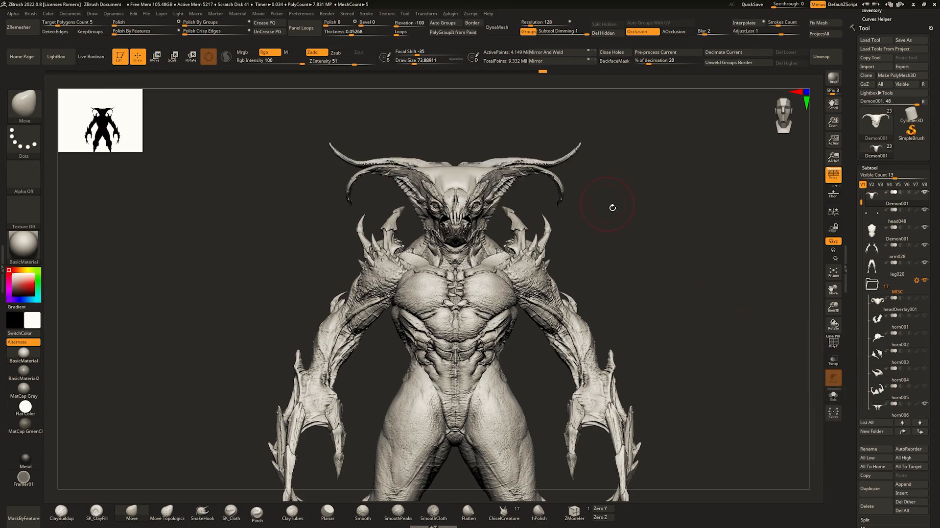
pyautogui.moveTo(612, 208)
pyautogui.keyDown('ctrl'); pyautogui.mouseDown(button='right')
pyautogui.moveTo(571, 189)
pyautogui.moveTo(575, 212)
pyautogui.moveTo(545, 203)
pyautogui.moveTo(604, 217)
pyautogui.moveTo(519, 221)
pyautogui.moveTo(562, 208)
pyautogui.moveTo(540, 201)
pyautogui.moveTo(545, 184)
pyautogui.moveTo(514, 147)
pyautogui.moveTo(416, 208)
pyautogui.mouseUp(button='right'); pyautogui.keyUp('ctrl')
pyautogui.press('space')
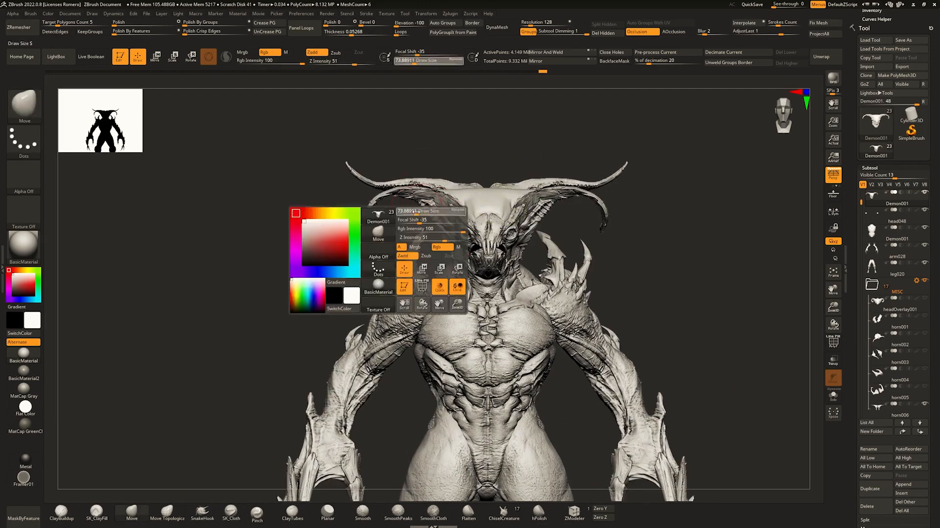
pyautogui.moveTo(416, 212); pyautogui.dragTo(429, 211)
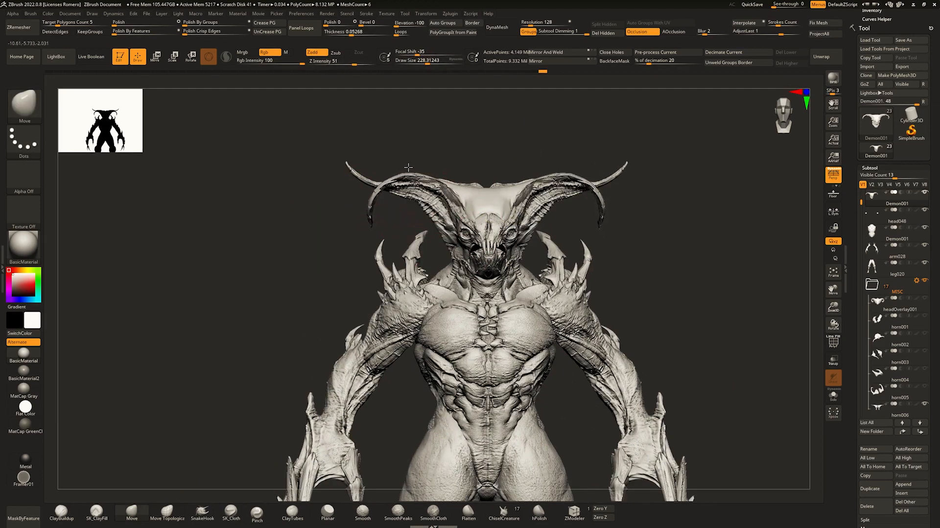
pyautogui.moveTo(397, 187)
pyautogui.keyDown('ctrl'); pyautogui.mouseDown(button='right')
pyautogui.moveTo(410, 147)
pyautogui.moveTo(444, 151)
pyautogui.moveTo(485, 224)
pyautogui.mouseUp(button='right'); pyautogui.keyUp('ctrl')
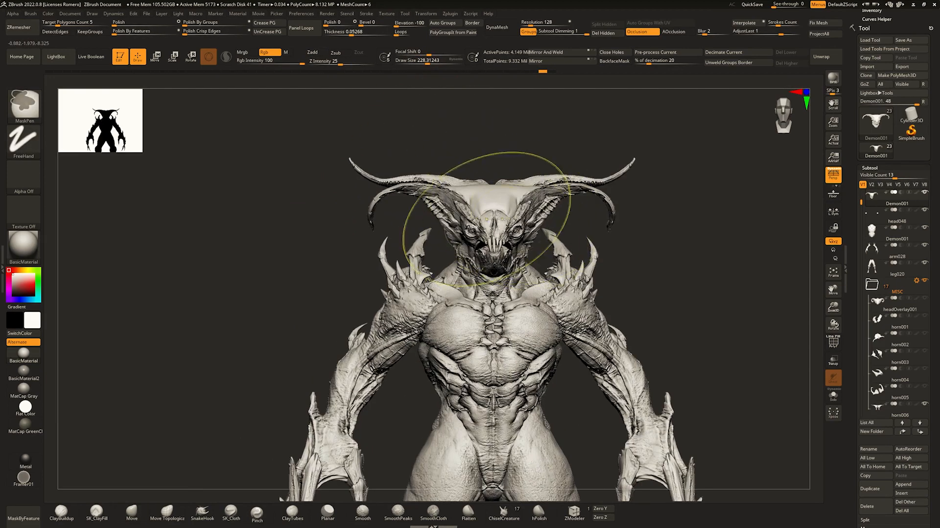
# Compare the figure with and without the head's curved horns next to horn006, isolating the head to check it.
pyautogui.hotkey('ctrl', 'shift', 's')
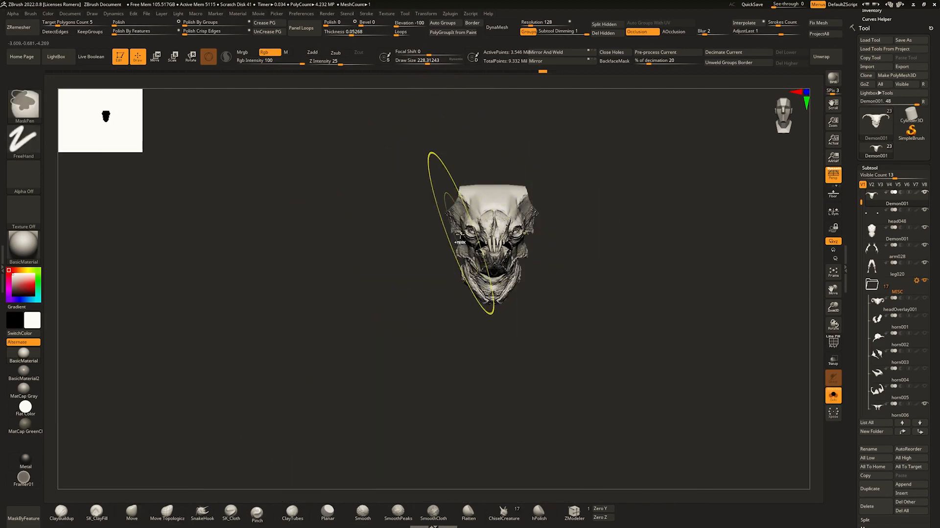
pyautogui.hotkey('ctrl', 'shift', 's')
pyautogui.moveTo(399, 168); pyautogui.dragTo(443, 162)
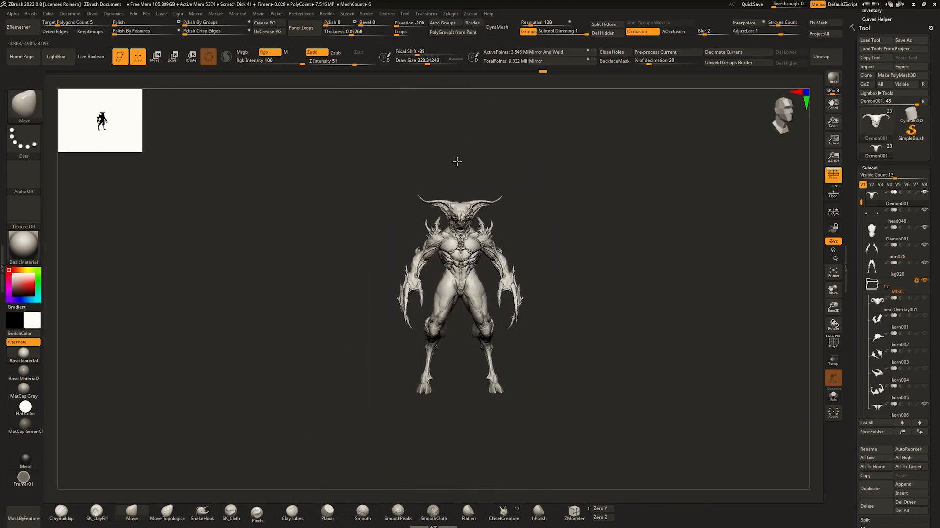
pyautogui.keyDown('ctrl'); pyautogui.moveTo(456, 161); pyautogui.dragTo(618, 202, button='right'); pyautogui.keyUp('ctrl')
pyautogui.keyDown('ctrl'); pyautogui.moveTo(531, 205); pyautogui.dragTo(605, 221, button='right'); pyautogui.keyUp('ctrl')
pyautogui.moveTo(605, 222)
pyautogui.mouseDown(button='right')
pyautogui.moveTo(538, 206)
pyautogui.moveTo(571, 210)
pyautogui.mouseUp(button='right')
pyautogui.hotkey('ctrl', 'shift', 's')
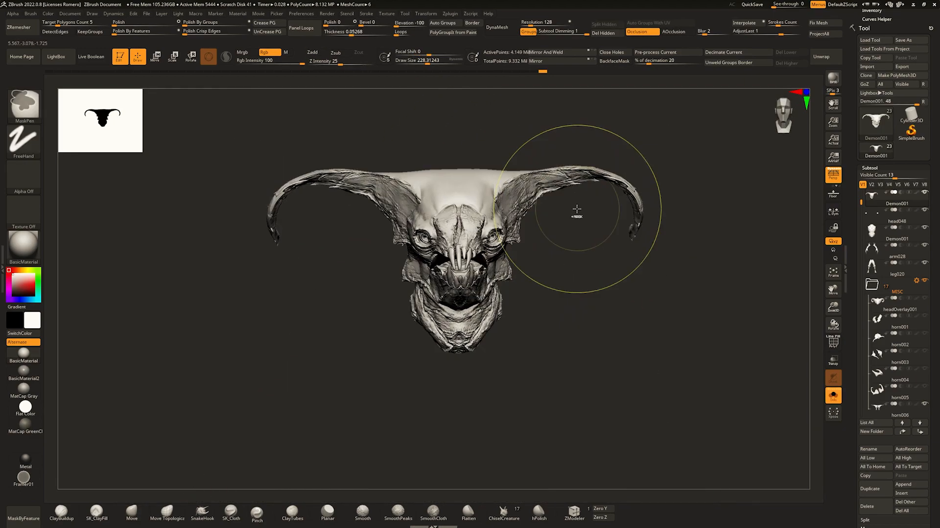
pyautogui.keyDown('ctrl'); pyautogui.moveTo(583, 200); pyautogui.dragTo(547, 168, button='right'); pyautogui.keyUp('ctrl')
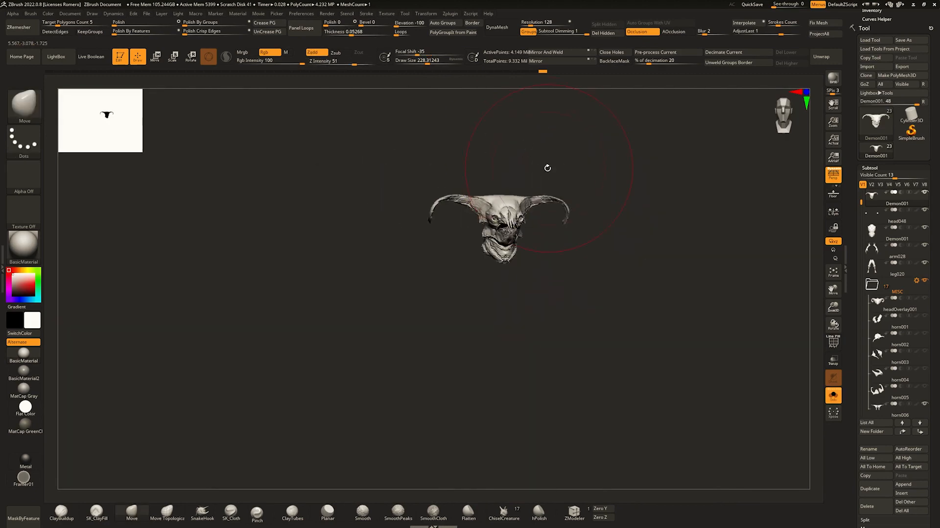
pyautogui.hotkey('ctrl', 'shift', 's')
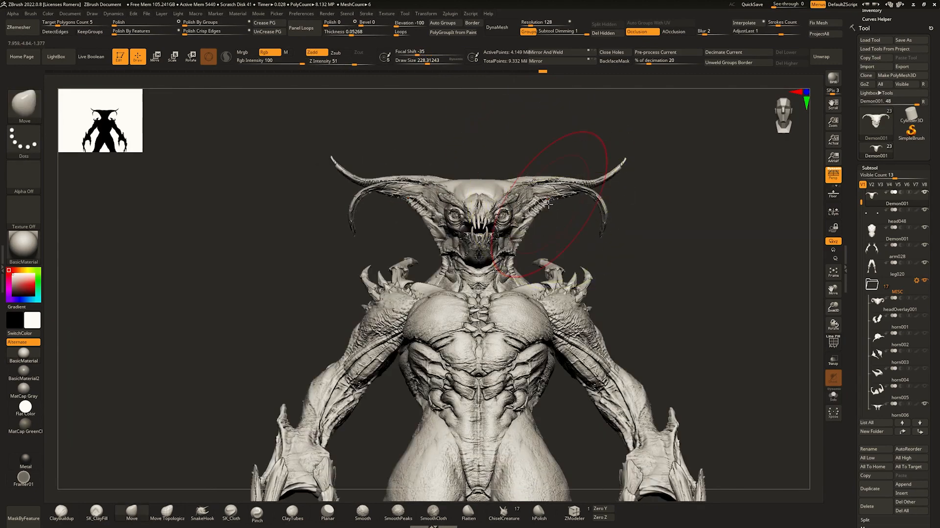
pyautogui.moveTo(548, 204)
pyautogui.keyDown('shift'); pyautogui.mouseDown()
pyautogui.moveTo(548, 220)
pyautogui.moveTo(574, 192)
pyautogui.mouseUp(); pyautogui.keyUp('shift')
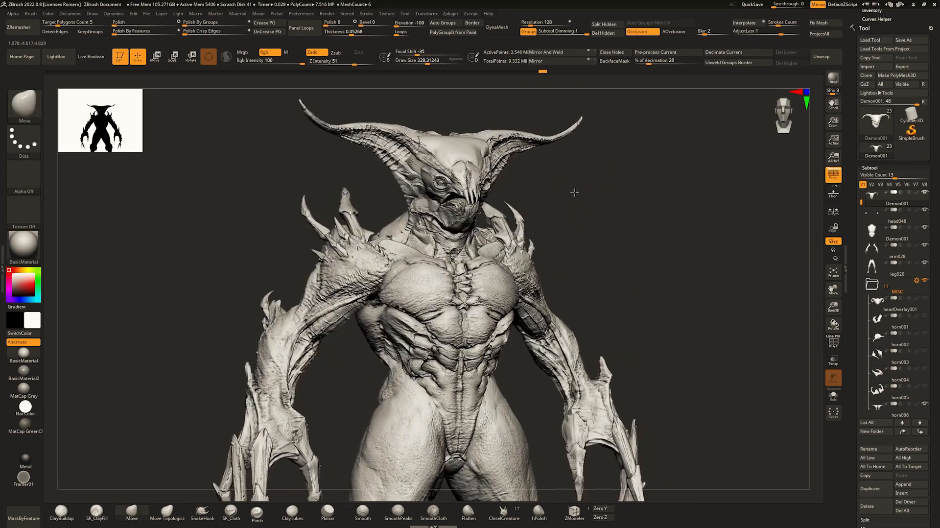
# Remove the head's original curved horns and close the holes left in the head mesh.
pyautogui.moveTo(575, 192)
pyautogui.mouseDown(button='right')
pyautogui.moveTo(520, 156)
pyautogui.moveTo(625, 230)
pyautogui.moveTo(636, 271)
pyautogui.mouseUp(button='right')
pyautogui.moveTo(607, 156)
pyautogui.keyDown('ctrl'); pyautogui.mouseDown(button='right')
pyautogui.moveTo(624, 186)
pyautogui.moveTo(550, 178)
pyautogui.moveTo(569, 191)
pyautogui.moveTo(549, 190)
pyautogui.moveTo(638, 214)
pyautogui.moveTo(677, 147)
pyautogui.moveTo(544, 155)
pyautogui.mouseUp(button='right'); pyautogui.keyUp('ctrl')
pyautogui.keyDown('ctrl'); pyautogui.keyDown('shift'); pyautogui.click(624, 185); pyautogui.keyUp('shift'); pyautogui.keyUp('ctrl')
pyautogui.hotkey('alt', 's')
pyautogui.hotkey('ctrl', 'z')
pyautogui.hotkey('ctrl', 'z')
pyautogui.moveTo(543, 154); pyautogui.dragTo(565, 123, button='right')
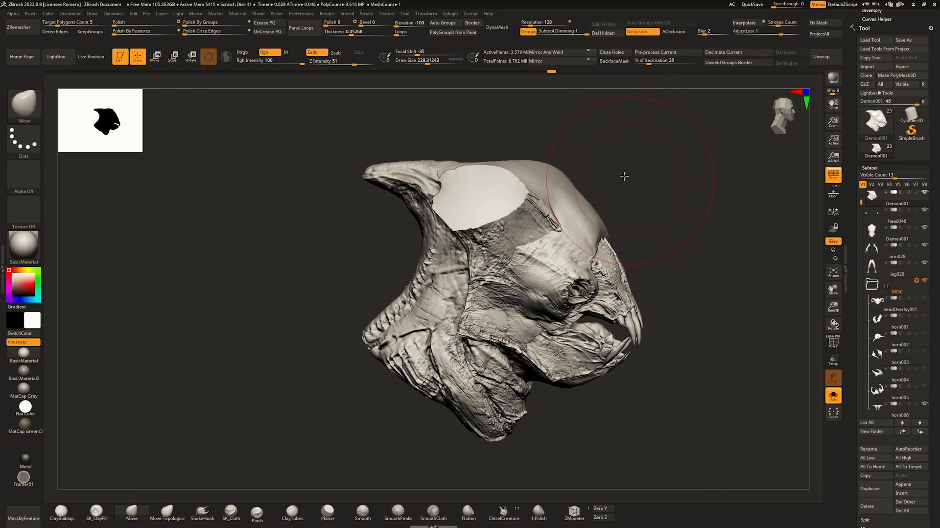
# Regroup the closed head mesh with Auto Groups in the polyframe display and bring back the full figure.
pyautogui.hotkey('shift', 'f')
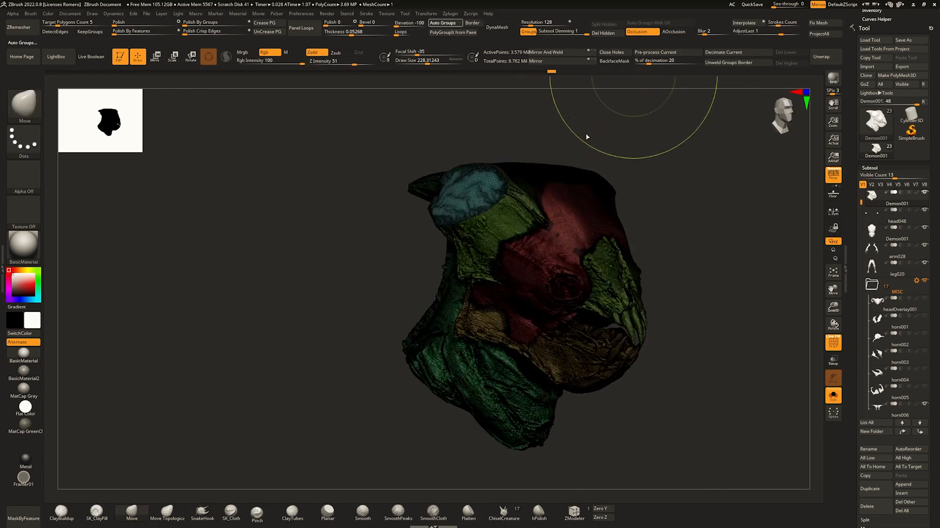
pyautogui.moveTo(587, 136); pyautogui.dragTo(548, 206, button='right')
pyautogui.hotkey('shift', 'f')
pyautogui.hotkey('ctrl', 'shift', 's')
pyautogui.moveTo(548, 206); pyautogui.dragTo(439, 165, button='right')
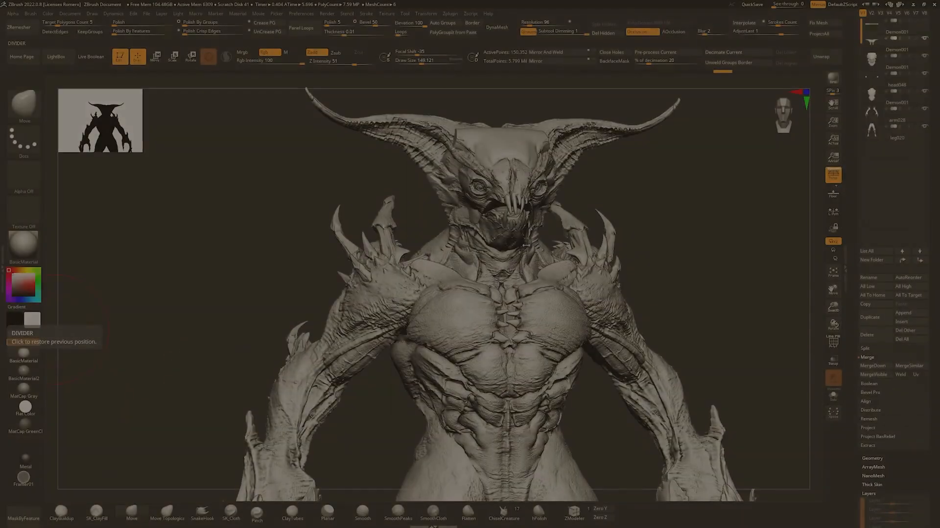
# Fit the horn006 bases against the sides of the head with a large Move brush.
pyautogui.scroll(3, 856, 193)
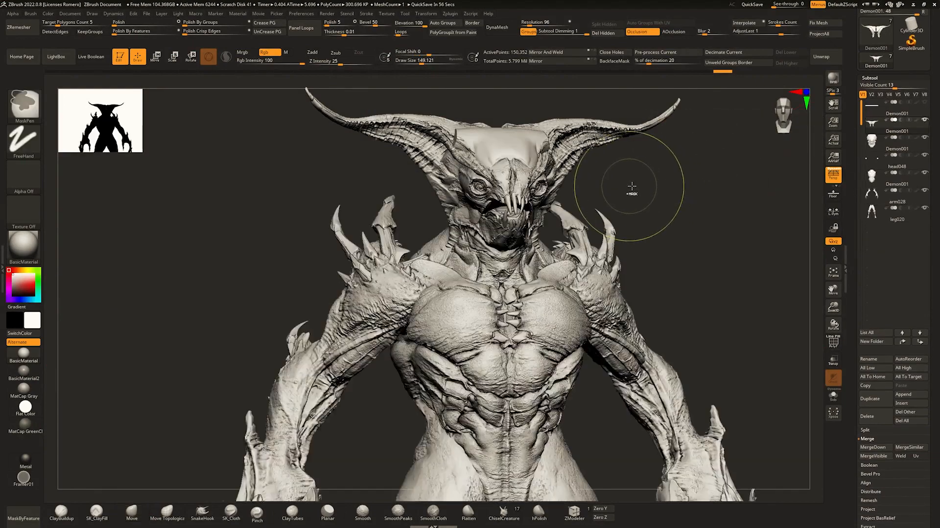
pyautogui.moveTo(667, 205)
pyautogui.keyDown('ctrl'); pyautogui.mouseDown(button='right')
pyautogui.moveTo(770, 184)
pyautogui.moveTo(590, 195)
pyautogui.moveTo(602, 211)
pyautogui.mouseUp(button='right'); pyautogui.keyUp('ctrl')
pyautogui.press('space')
pyautogui.click(504, 250)
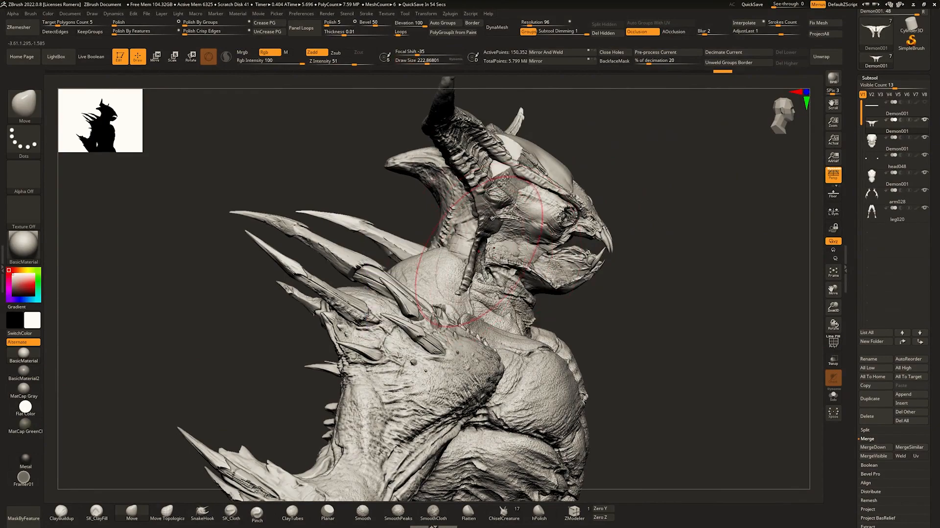
pyautogui.moveTo(492, 214); pyautogui.dragTo(446, 260, button='right')
pyautogui.press('space')
pyautogui.click(500, 216)
pyautogui.moveTo(637, 205)
pyautogui.mouseDown(button='right')
pyautogui.moveTo(597, 206)
pyautogui.moveTo(512, 176)
pyautogui.moveTo(516, 164)
pyautogui.moveTo(604, 154)
pyautogui.moveTo(563, 158)
pyautogui.moveTo(578, 172)
pyautogui.moveTo(589, 163)
pyautogui.mouseUp(button='right')
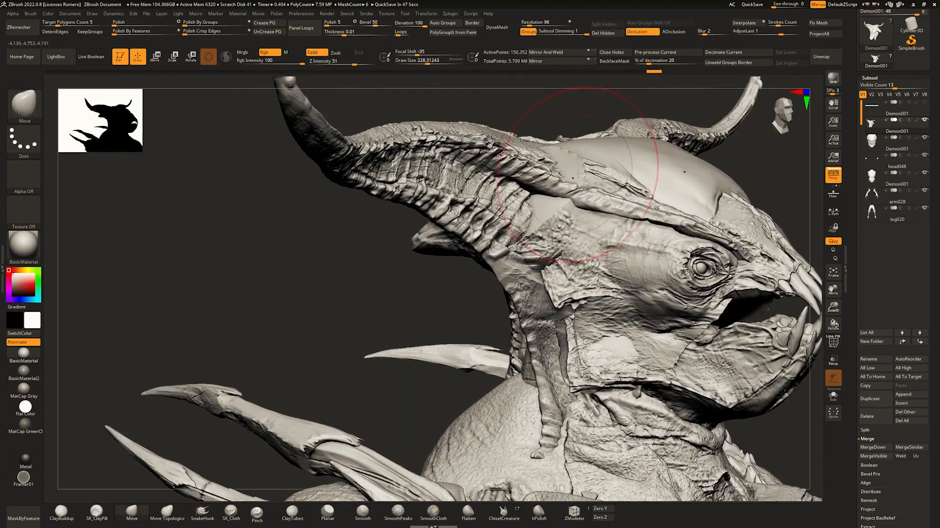
# Pull the horn base's edge onto the temple and brow with the Move brush at a draw size of about 182.
pyautogui.press('space')
pyautogui.click(581, 170)
pyautogui.moveTo(581, 170); pyautogui.dragTo(576, 171)
pyautogui.moveTo(589, 170); pyautogui.dragTo(575, 169, button='right')
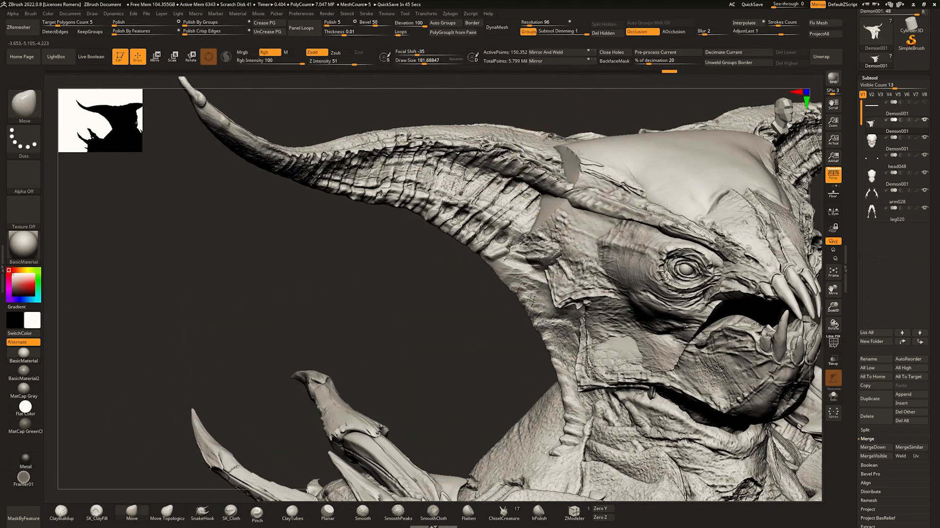
pyautogui.moveTo(550, 183); pyautogui.dragTo(563, 182)
pyautogui.moveTo(563, 183)
pyautogui.mouseDown(button='right')
pyautogui.moveTo(588, 155)
pyautogui.moveTo(571, 152)
pyautogui.moveTo(567, 172)
pyautogui.mouseUp(button='right')
pyautogui.moveTo(581, 170); pyautogui.dragTo(573, 169)
# Push the upper edge of the horn bases down toward the crown with the Move brush.
pyautogui.moveTo(598, 115); pyautogui.dragTo(601, 128)
pyautogui.moveTo(583, 125); pyautogui.dragTo(624, 122, button='right')
pyautogui.moveTo(549, 127); pyautogui.dragTo(552, 135)
pyautogui.moveTo(563, 152)
pyautogui.mouseDown(button='right')
pyautogui.moveTo(544, 173)
pyautogui.moveTo(580, 201)
pyautogui.moveTo(596, 198)
pyautogui.moveTo(579, 209)
pyautogui.mouseUp(button='right')
pyautogui.press('space')
pyautogui.moveTo(579, 209); pyautogui.dragTo(582, 209)
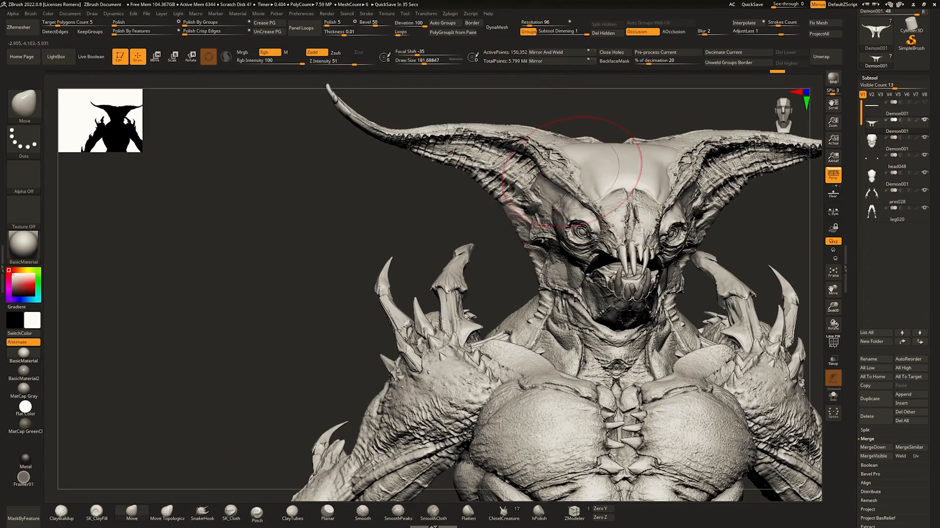
# Check the horn and skull overlap in the polyframe display and refine the horns' inner edge with the Move brush.
pyautogui.keyDown('ctrl'); pyautogui.moveTo(553, 176); pyautogui.dragTo(558, 194, button='right'); pyautogui.keyUp('ctrl')
pyautogui.moveTo(558, 193); pyautogui.dragTo(598, 136, button='right')
pyautogui.hotkey('shift', 'f')
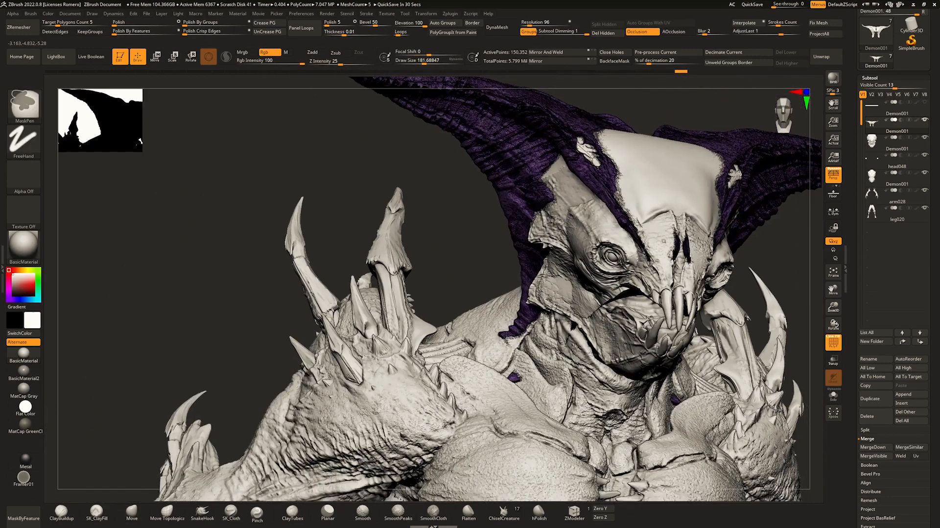
pyautogui.hotkey('shift', 'f')
pyautogui.press('space')
pyautogui.moveTo(586, 157); pyautogui.dragTo(590, 154)
pyautogui.moveTo(604, 152); pyautogui.dragTo(572, 150, button='right')
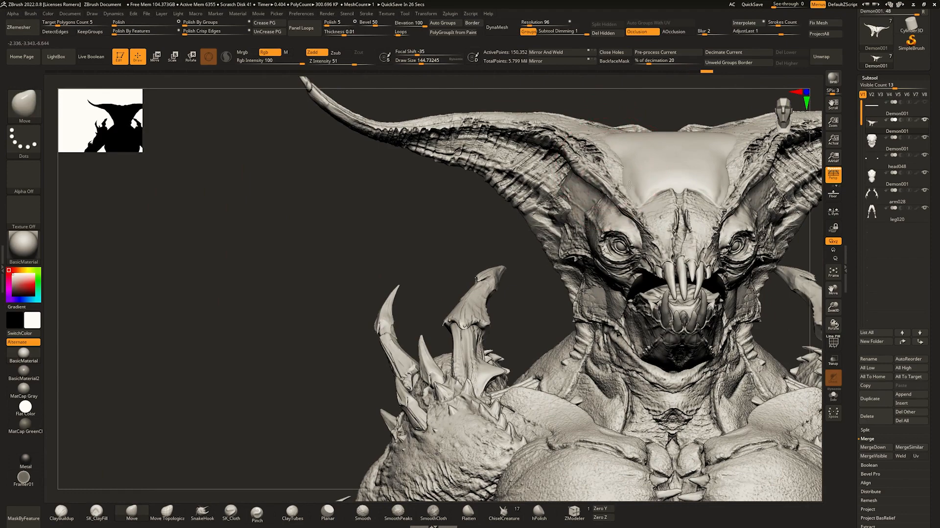
# Extend the lower flap of the horn base over the side of the skull with the Move brush.
pyautogui.moveTo(490, 192)
pyautogui.mouseDown(button='right')
pyautogui.moveTo(533, 196)
pyautogui.moveTo(536, 220)
pyautogui.mouseUp(button='right')
pyautogui.press('space')
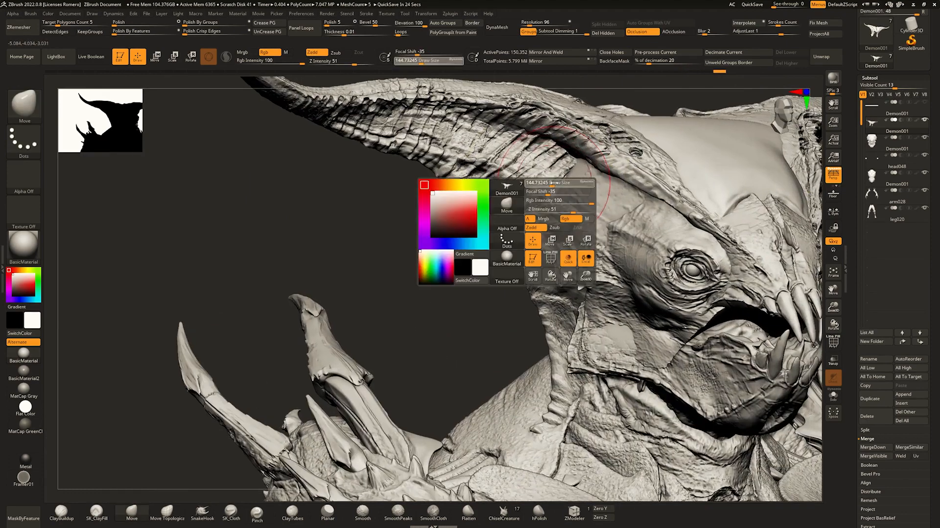
pyautogui.moveTo(551, 193); pyautogui.dragTo(560, 194)
pyautogui.moveTo(519, 183); pyautogui.dragTo(575, 176, button='right')
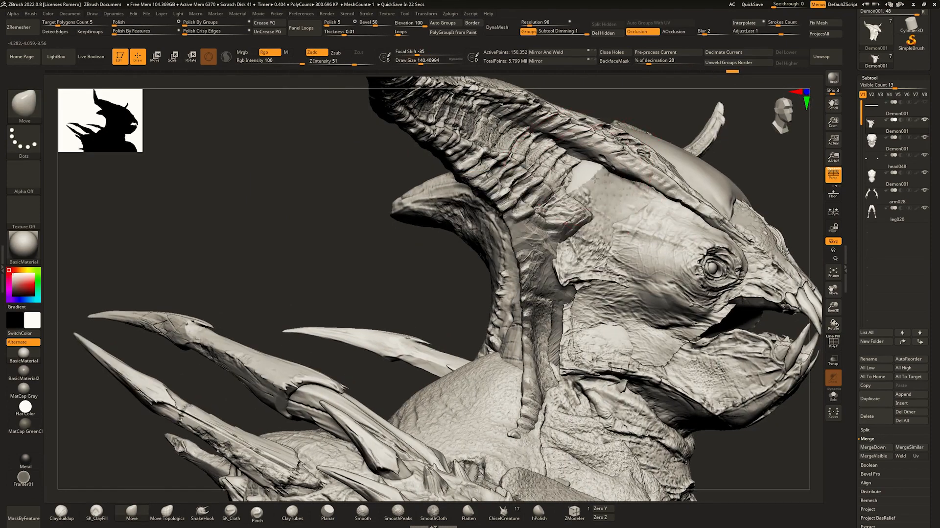
pyautogui.hotkey('ctrl', 's')
pyautogui.hotkey('ctrl', 's')
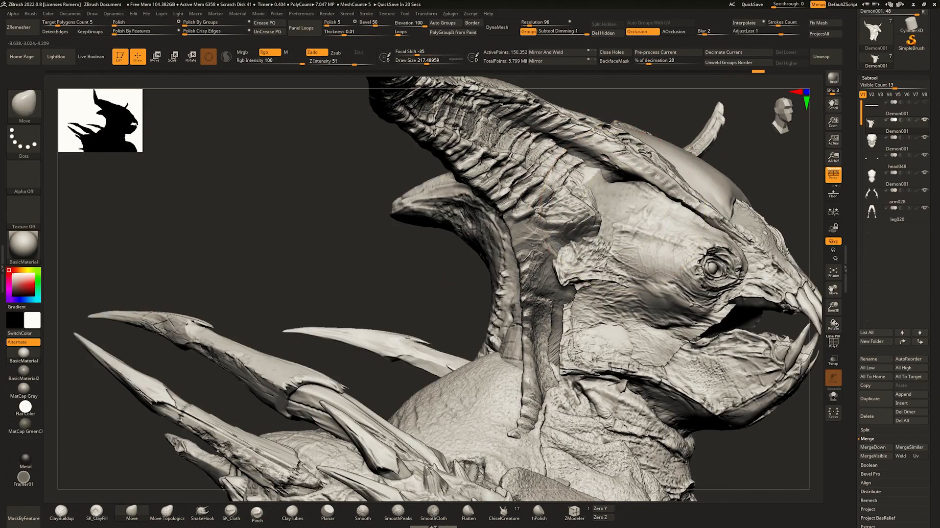
# Adjust the lower rear edge of the horn bases against the neck with the Move brush at a draw size of about 167.
pyautogui.moveTo(635, 211)
pyautogui.mouseDown(button='right')
pyautogui.moveTo(582, 220)
pyautogui.moveTo(578, 230)
pyautogui.mouseUp(button='right')
pyautogui.moveTo(589, 274); pyautogui.dragTo(603, 274, button='right')
pyautogui.moveTo(603, 274)
pyautogui.keyDown('ctrl'); pyautogui.mouseDown(button='right')
pyautogui.moveTo(600, 234)
pyautogui.moveTo(590, 229)
pyautogui.moveTo(587, 292)
pyautogui.mouseUp(button='right'); pyautogui.keyUp('ctrl')
pyautogui.press('space')
pyautogui.moveTo(617, 256); pyautogui.dragTo(607, 256)
pyautogui.moveTo(636, 243)
pyautogui.mouseDown(button='right')
pyautogui.moveTo(610, 242)
pyautogui.moveTo(614, 218)
pyautogui.moveTo(662, 162)
pyautogui.moveTo(676, 185)
pyautogui.moveTo(629, 186)
pyautogui.moveTo(637, 181)
pyautogui.moveTo(455, 230)
pyautogui.moveTo(527, 234)
pyautogui.moveTo(479, 213)
pyautogui.mouseUp(button='right')
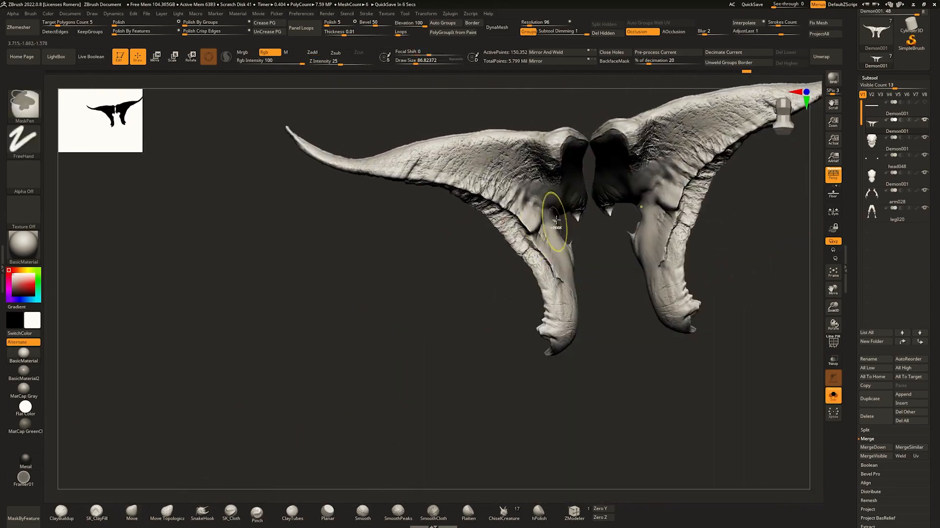
pyautogui.moveTo(556, 218)
pyautogui.keyDown('ctrl'); pyautogui.mouseDown(button='right')
pyautogui.moveTo(568, 249)
pyautogui.moveTo(543, 237)
pyautogui.moveTo(524, 251)
pyautogui.mouseUp(button='right'); pyautogui.keyUp('ctrl')
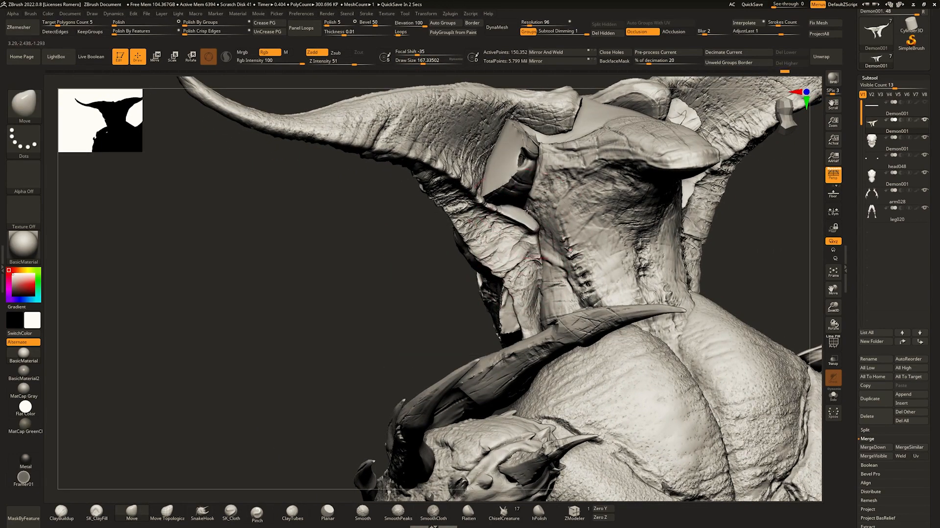
pyautogui.moveTo(527, 210); pyautogui.dragTo(526, 201)
pyautogui.moveTo(563, 210); pyautogui.dragTo(523, 230, button='right')
pyautogui.moveTo(529, 220); pyautogui.dragTo(524, 204)
pyautogui.moveTo(514, 245); pyautogui.dragTo(563, 220, button='right')
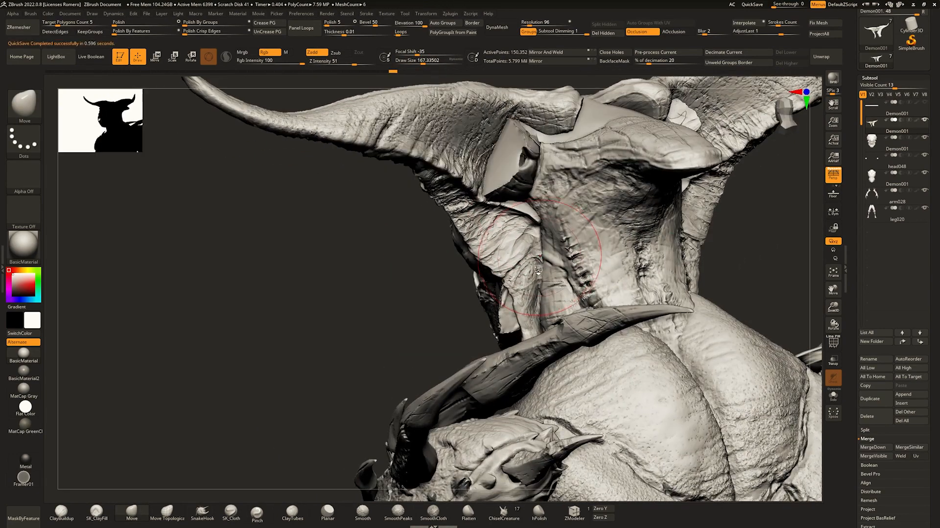
pyautogui.moveTo(538, 269); pyautogui.dragTo(538, 281, button='right')
pyautogui.press('b')
pyautogui.press('z')
pyautogui.press('m')
pyautogui.click(539, 291)
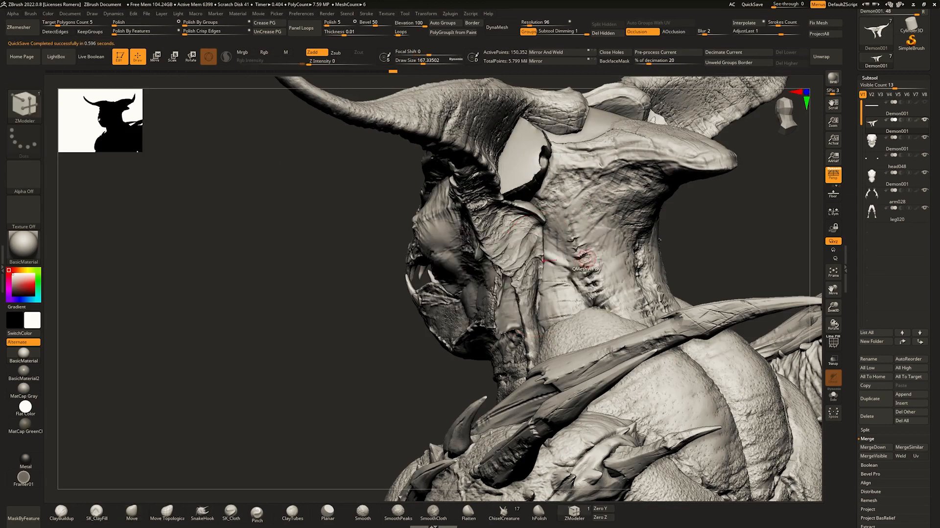
# Build up the rear inner side of the horn bases using the ClayBuildup brush with backface masking on and a draw size of about 149.
pyautogui.rightClick(698, 230)
pyautogui.moveTo(698, 228); pyautogui.dragTo(697, 229)
pyautogui.moveTo(570, 253); pyautogui.dragTo(566, 253, button='right')
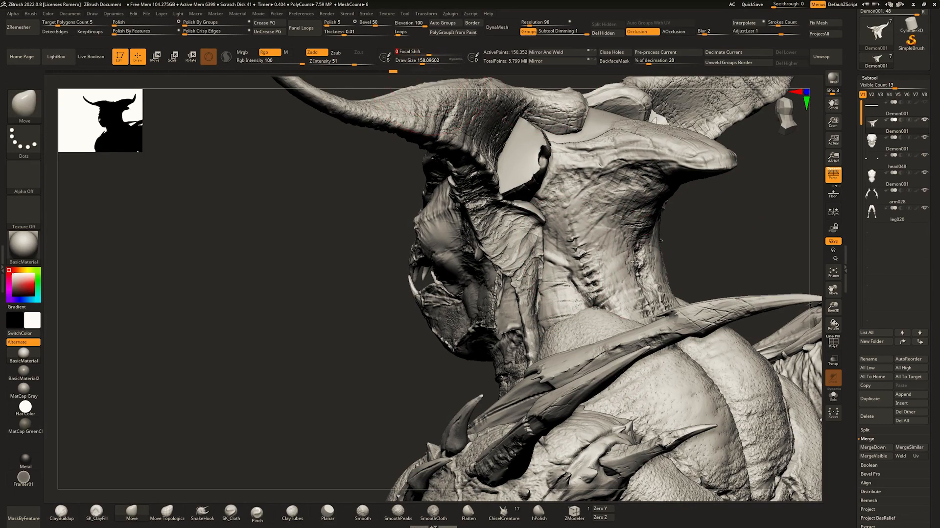
pyautogui.moveTo(634, 261); pyautogui.dragTo(505, 268, button='right')
pyautogui.moveTo(435, 275); pyautogui.dragTo(489, 280, button='right')
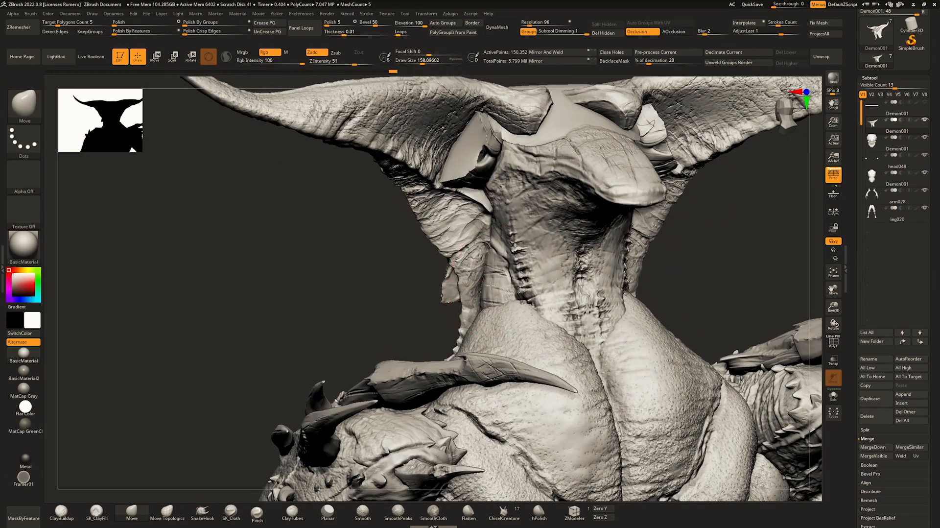
pyautogui.moveTo(440, 169); pyautogui.dragTo(479, 226, button='right')
pyautogui.rightClick(480, 225)
pyautogui.moveTo(480, 226); pyautogui.dragTo(476, 226)
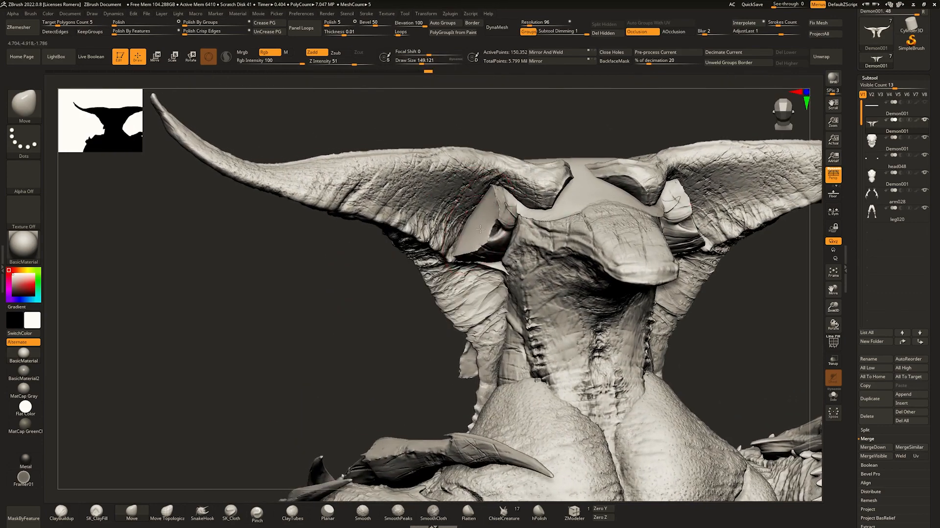
pyautogui.moveTo(476, 226); pyautogui.dragTo(484, 227, button='right')
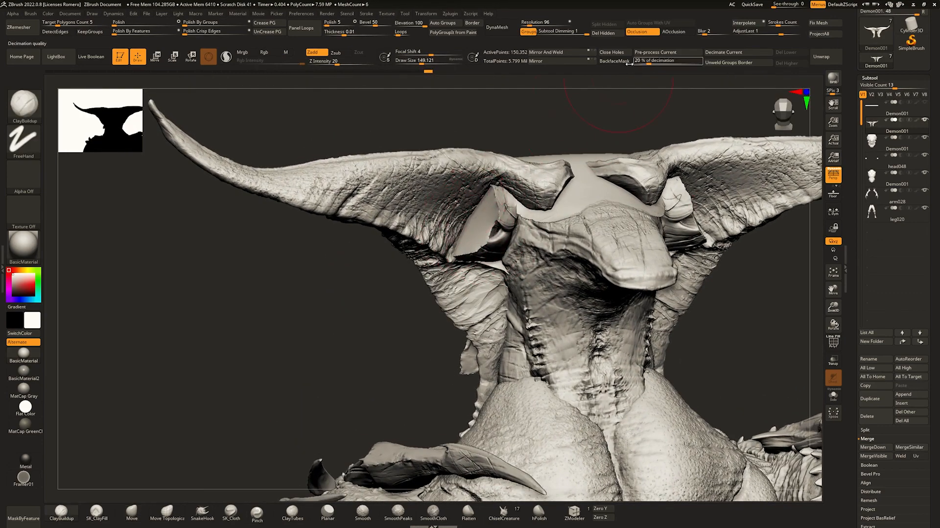
pyautogui.moveTo(459, 214); pyautogui.dragTo(491, 213, button='right')
pyautogui.moveTo(448, 218); pyautogui.dragTo(464, 240)
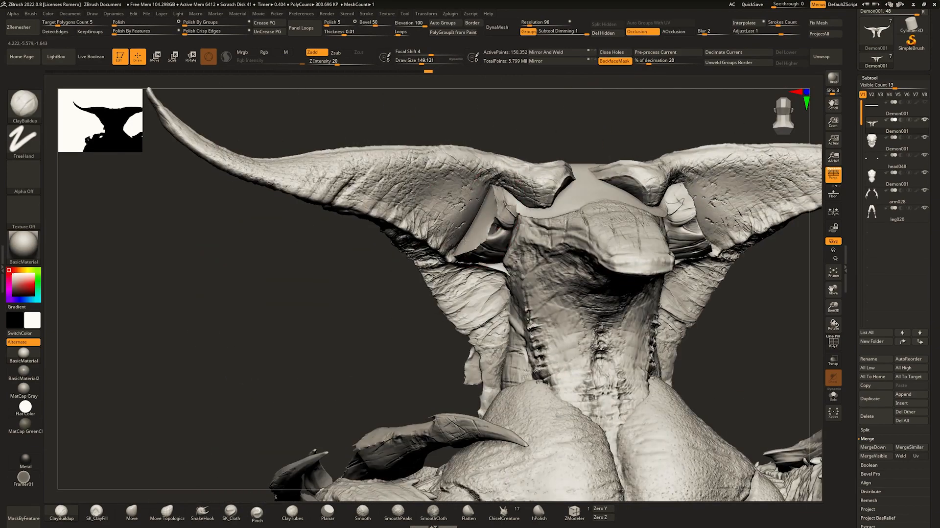
# Pull the rear of the horn bases inward over the gap behind the skull with the Move brush and turn backface masking off.
pyautogui.moveTo(476, 219); pyautogui.dragTo(449, 210, button='right')
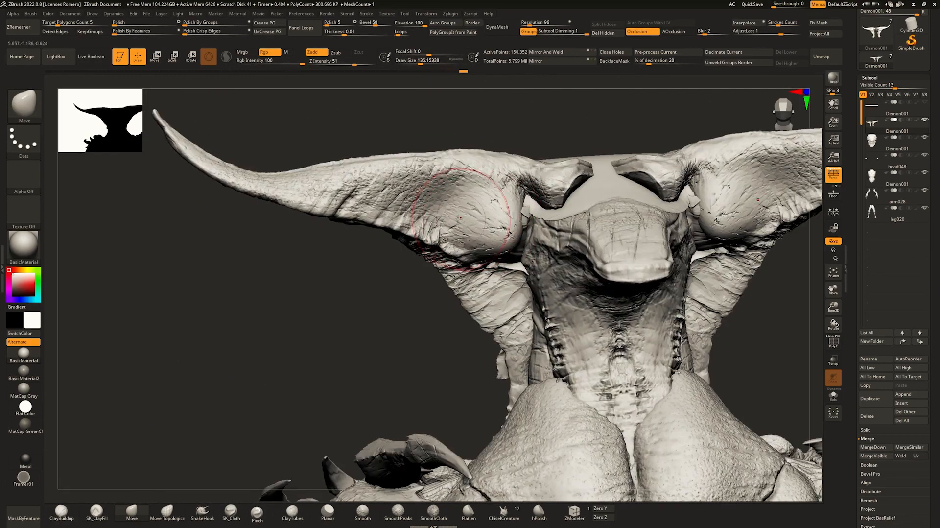
pyautogui.moveTo(445, 207); pyautogui.dragTo(458, 209)
pyautogui.moveTo(469, 210)
pyautogui.mouseDown(button='right')
pyautogui.moveTo(521, 225)
pyautogui.moveTo(504, 240)
pyautogui.mouseUp(button='right')
pyautogui.press('space')
pyautogui.moveTo(514, 250)
pyautogui.mouseDown()
pyautogui.moveTo(542, 250)
pyautogui.moveTo(499, 231)
pyautogui.moveTo(586, 210)
pyautogui.mouseUp()
pyautogui.press('space')
pyautogui.press('space')
pyautogui.moveTo(592, 187); pyautogui.dragTo(596, 171, button='right')
pyautogui.press('space')
pyautogui.moveTo(559, 210); pyautogui.dragTo(581, 212)
pyautogui.moveTo(581, 212); pyautogui.dragTo(431, 191, button='right')
pyautogui.moveTo(431, 191)
pyautogui.mouseDown(button='right')
pyautogui.moveTo(544, 202)
pyautogui.moveTo(372, 200)
pyautogui.moveTo(494, 194)
pyautogui.moveTo(514, 181)
pyautogui.moveTo(565, 188)
pyautogui.moveTo(565, 200)
pyautogui.mouseUp(button='right')
pyautogui.click(620, 64)
# Save the project, then merge the horn subtool down into the head subtool and check the merged mesh in the polyframe display.
pyautogui.hotkey('ctrl', 's')
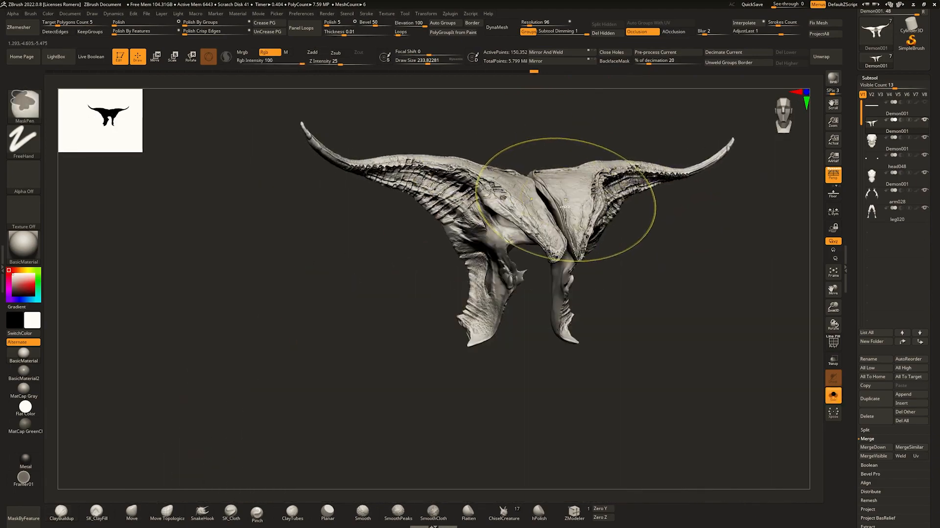
pyautogui.press('Up')
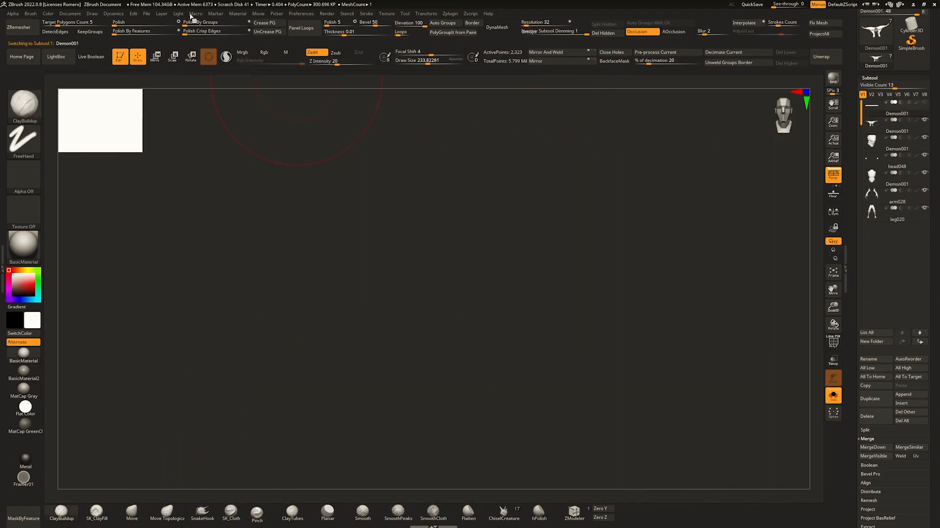
pyautogui.press('Down')
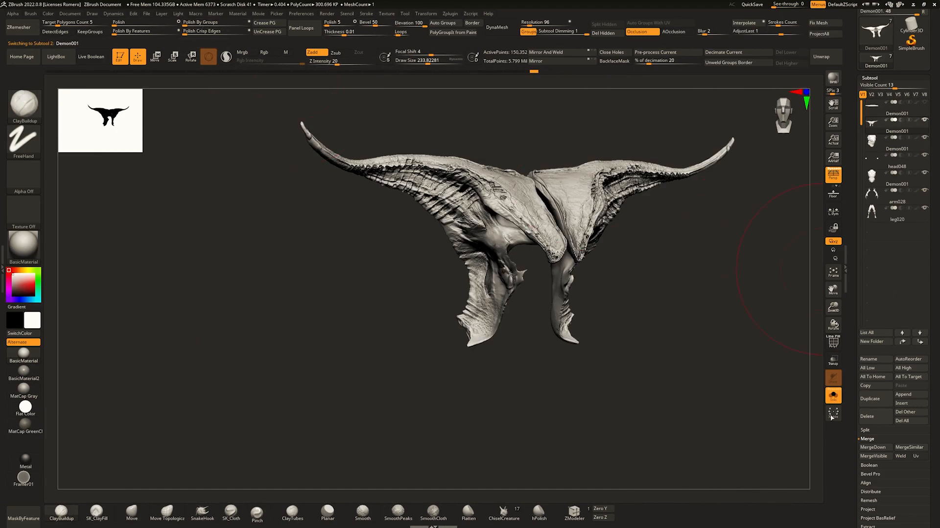
pyautogui.click(863, 447)
pyautogui.keyDown('ctrl'); pyautogui.moveTo(594, 209); pyautogui.dragTo(603, 269, button='right'); pyautogui.keyUp('ctrl')
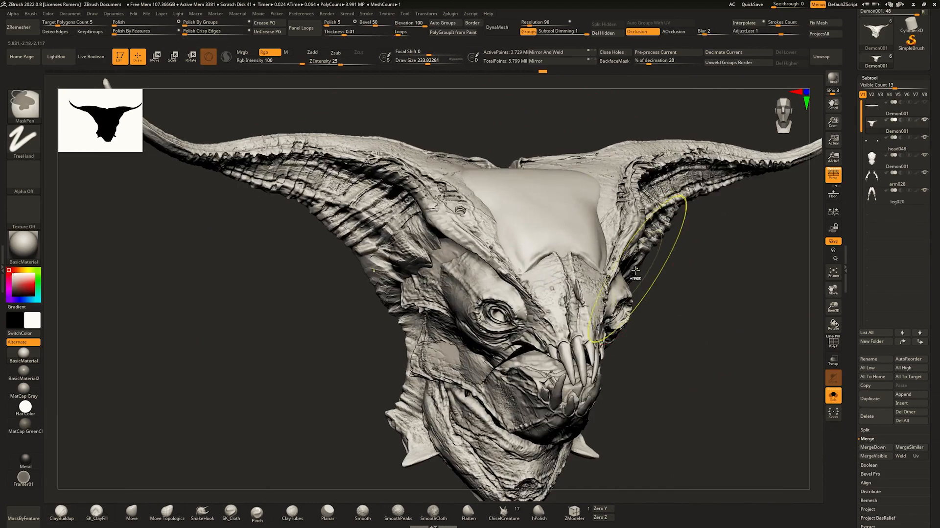
pyautogui.moveTo(705, 269); pyautogui.dragTo(630, 273, button='right')
pyautogui.hotkey('shift', 'f')
pyautogui.hotkey('shift', 'f')
# Select the torso subtool and pull the muscles behind the shoulders outward with the Move brush at a draw size of about 192.
pyautogui.moveTo(551, 224); pyautogui.dragTo(473, 186, button='right')
pyautogui.keyDown('ctrl'); pyautogui.moveTo(518, 246); pyautogui.dragTo(505, 274, button='right'); pyautogui.keyUp('ctrl')
pyautogui.moveTo(341, 273); pyautogui.dragTo(316, 290, button='right')
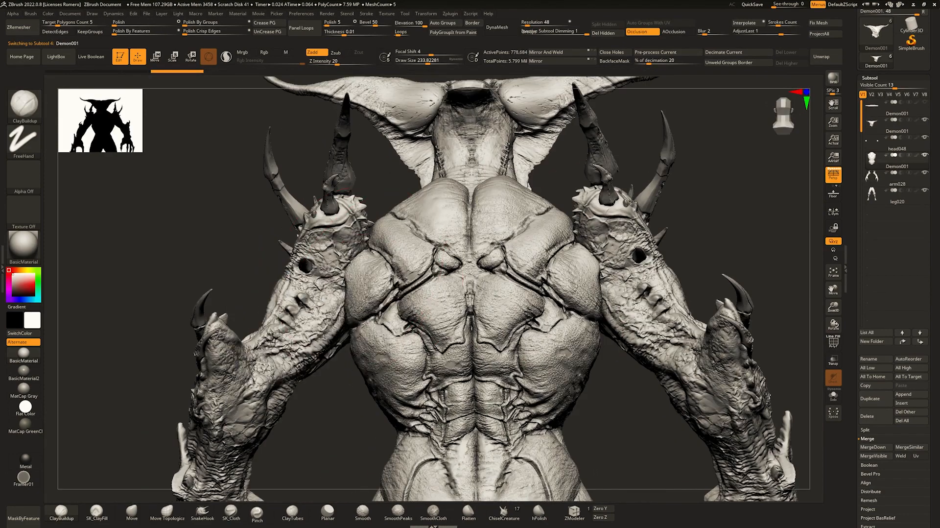
pyautogui.keyDown('alt'); pyautogui.click(358, 279); pyautogui.keyUp('alt')
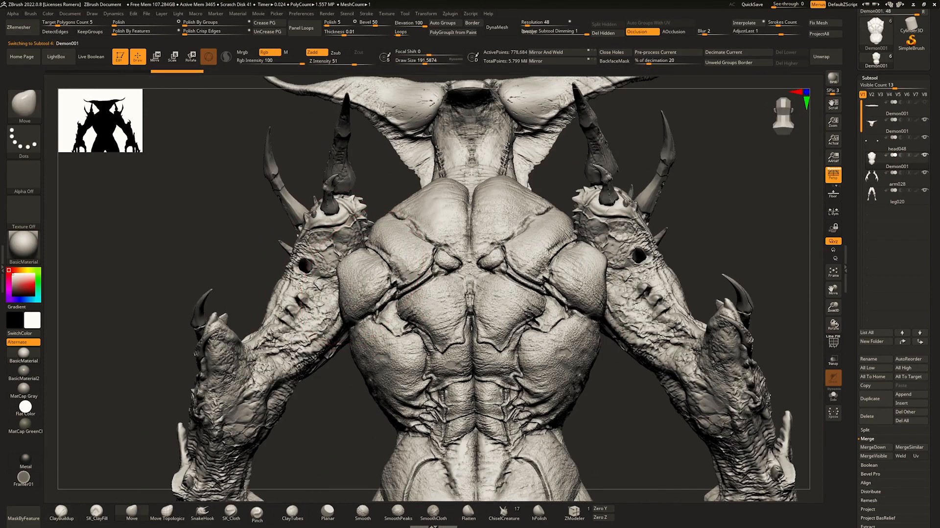
pyautogui.press('space')
pyautogui.moveTo(370, 276)
pyautogui.mouseDown()
pyautogui.moveTo(353, 282)
pyautogui.moveTo(356, 252)
pyautogui.mouseUp()
pyautogui.moveTo(270, 313); pyautogui.dragTo(324, 327, button='right')
pyautogui.press('space')
pyautogui.moveTo(368, 296); pyautogui.dragTo(374, 296)
pyautogui.moveTo(353, 318); pyautogui.dragTo(306, 329, button='right')
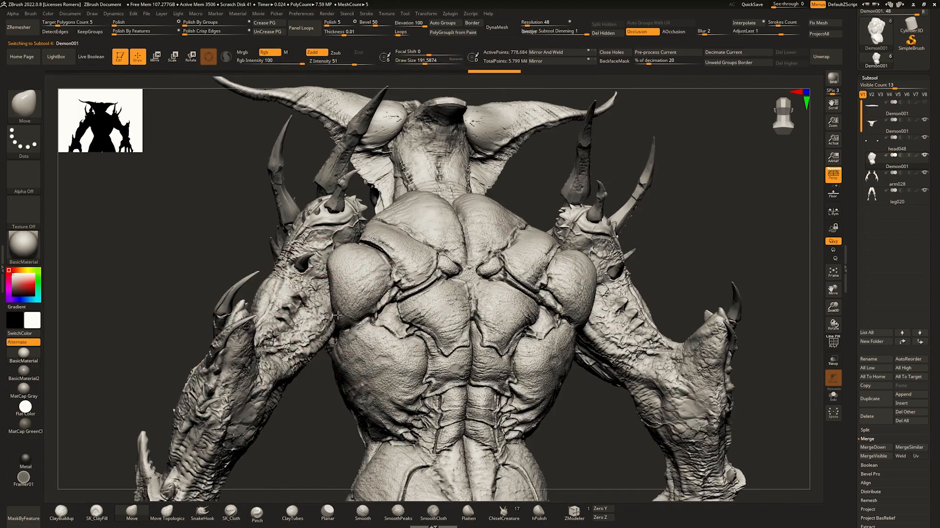
pyautogui.moveTo(364, 371); pyautogui.dragTo(358, 370)
pyautogui.moveTo(313, 337); pyautogui.dragTo(362, 291, button='right')
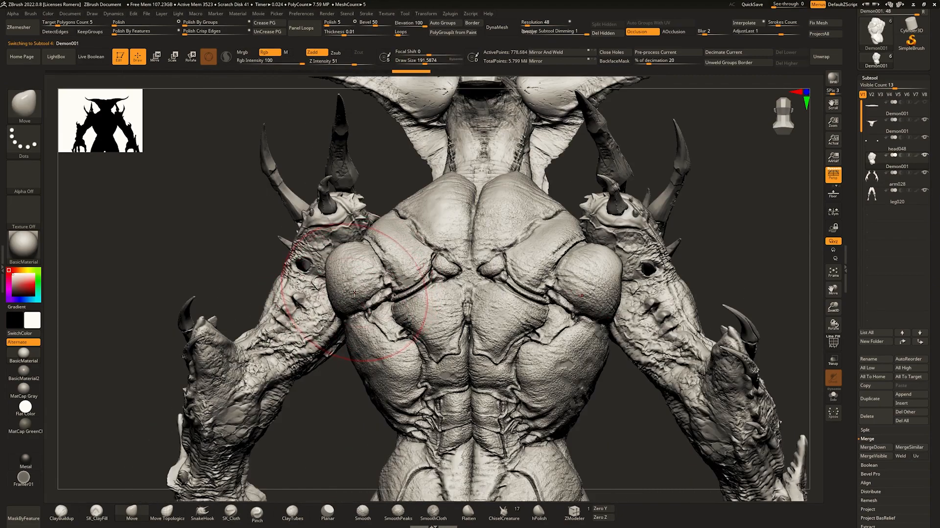
# Extend the round rear shoulder muscles further toward the upper arms at a draw size of about 162.
pyautogui.press('space')
pyautogui.moveTo(284, 336); pyautogui.dragTo(280, 336)
pyautogui.moveTo(331, 286); pyautogui.dragTo(322, 287)
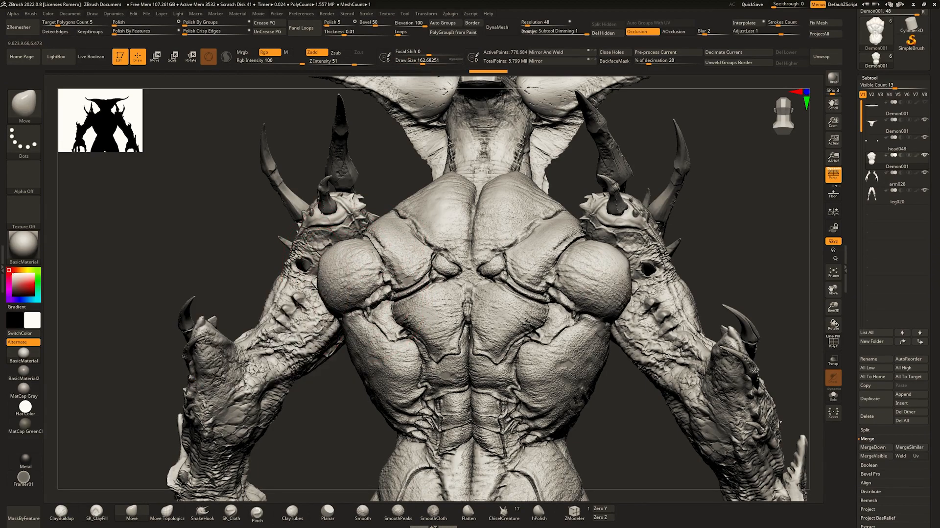
pyautogui.moveTo(311, 269)
pyautogui.mouseDown(button='right')
pyautogui.moveTo(332, 306)
pyautogui.moveTo(311, 269)
pyautogui.mouseUp(button='right')
pyautogui.moveTo(317, 262); pyautogui.dragTo(325, 265)
pyautogui.moveTo(325, 265); pyautogui.dragTo(372, 269, button='right')
# Select the arm028 subtool and pull the shoulder caps inward toward the back with the Move brush at a draw size of about 331.
pyautogui.keyDown('alt'); pyautogui.click(322, 267); pyautogui.keyUp('alt')
pyautogui.press('space')
pyautogui.moveTo(293, 250); pyautogui.dragTo(289, 252)
pyautogui.moveTo(357, 269); pyautogui.dragTo(313, 272, button='right')
pyautogui.press('space')
pyautogui.moveTo(310, 273); pyautogui.dragTo(315, 272)
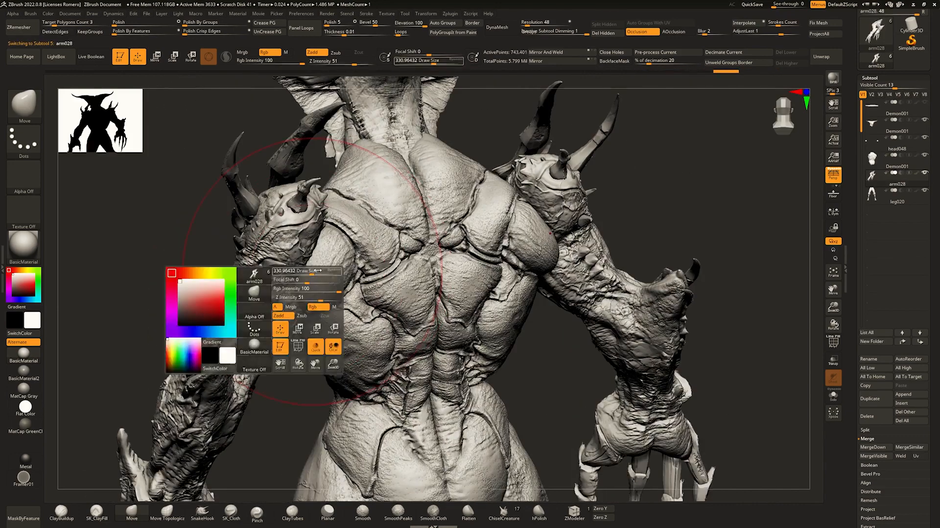
pyautogui.moveTo(274, 244); pyautogui.dragTo(280, 245)
pyautogui.keyDown('shift'); pyautogui.moveTo(294, 260); pyautogui.dragTo(310, 273, button='right'); pyautogui.keyUp('shift')
pyautogui.press('space')
pyautogui.moveTo(310, 274); pyautogui.dragTo(313, 273)
pyautogui.moveTo(277, 279); pyautogui.dragTo(281, 280)
pyautogui.moveTo(311, 228); pyautogui.dragTo(351, 229)
# Pull the lower edge of the shoulder plates down over the rear shoulder muscles with the Move brush at a draw size of about 233.
pyautogui.press('space')
pyautogui.moveTo(346, 225); pyautogui.dragTo(361, 225)
pyautogui.moveTo(362, 225)
pyautogui.mouseDown(button='right')
pyautogui.moveTo(337, 237)
pyautogui.moveTo(375, 225)
pyautogui.mouseUp(button='right')
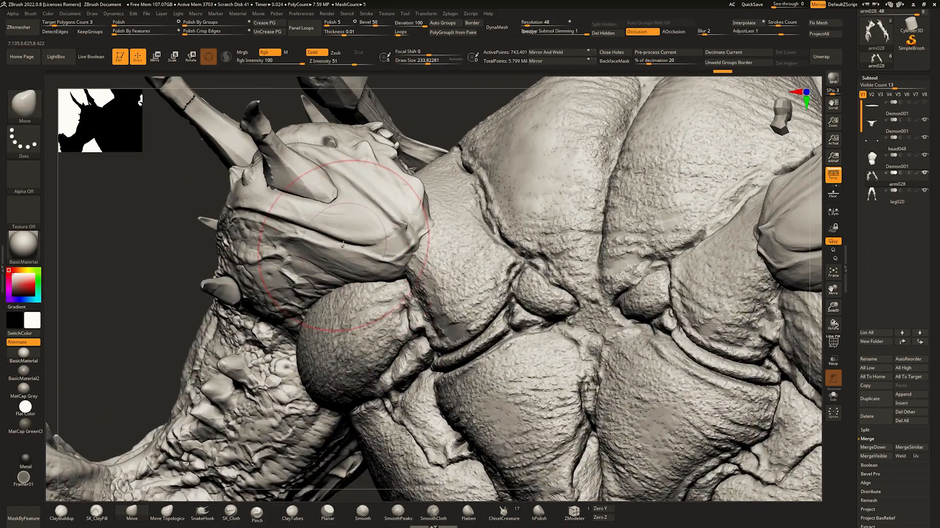
pyautogui.moveTo(343, 245); pyautogui.dragTo(349, 273)
pyautogui.press('space')
pyautogui.moveTo(401, 236); pyautogui.dragTo(388, 230)
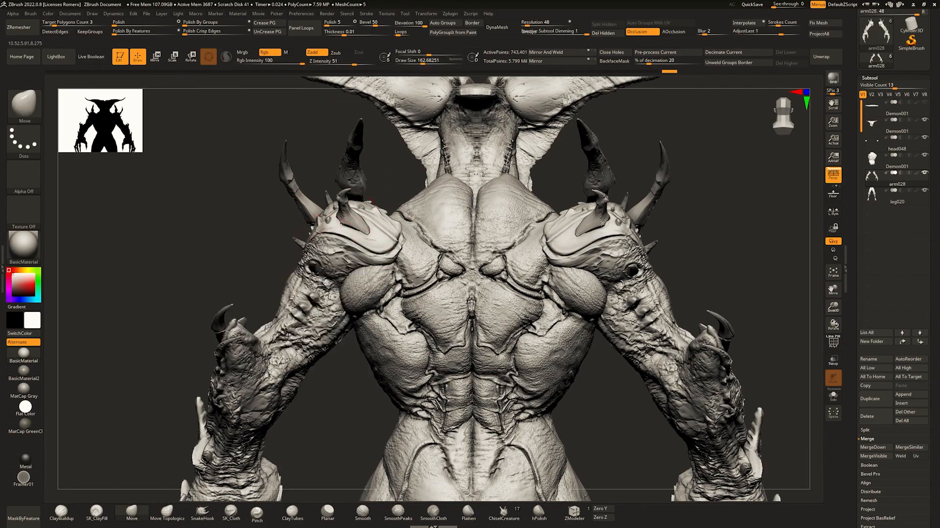
pyautogui.press('ctrl')
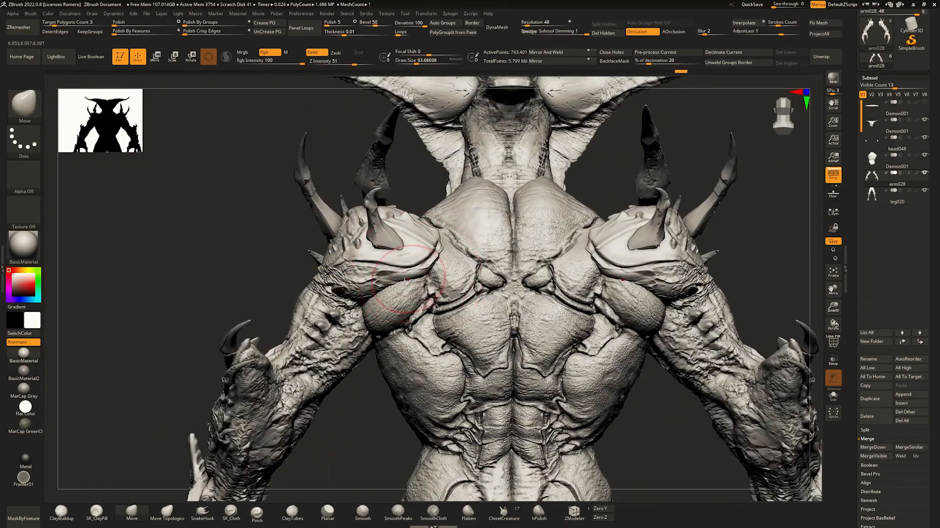
pyautogui.moveTo(410, 294)
pyautogui.keyDown('ctrl'); pyautogui.mouseDown(button='right')
pyautogui.moveTo(407, 245)
pyautogui.moveTo(397, 304)
pyautogui.mouseUp(button='right'); pyautogui.keyUp('ctrl')
pyautogui.press('space')
pyautogui.moveTo(395, 314); pyautogui.dragTo(402, 315)
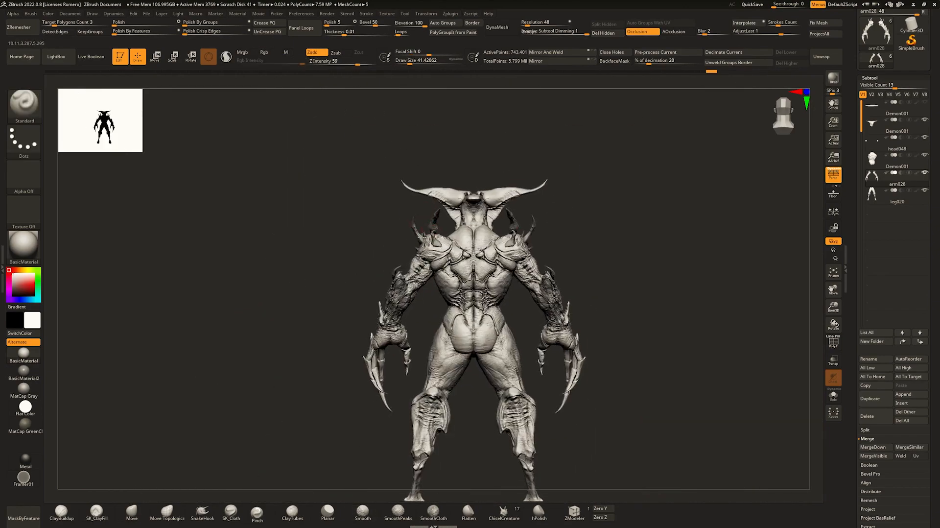
# Push the front of the arm's shoulder in toward the chest at the armpit with the Move brush at a draw size of about 149.
pyautogui.moveTo(431, 220); pyautogui.dragTo(478, 220)
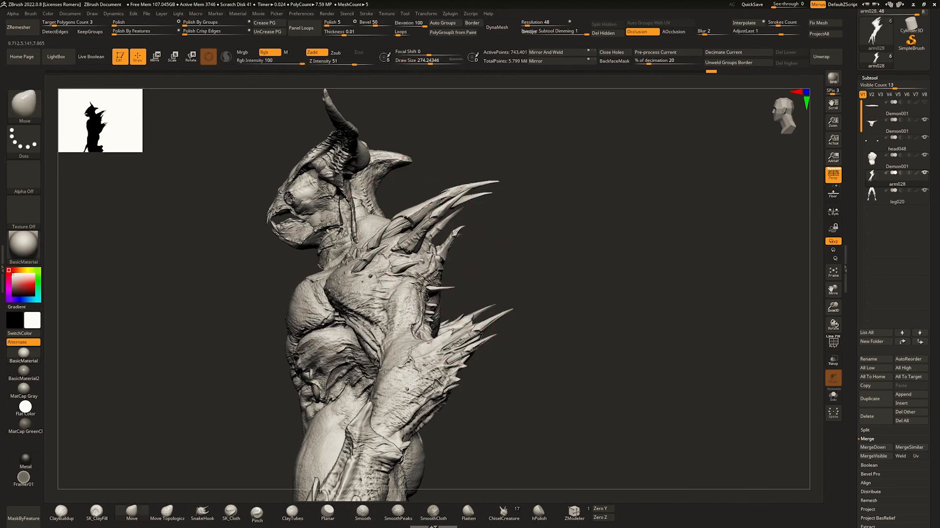
pyautogui.press('space')
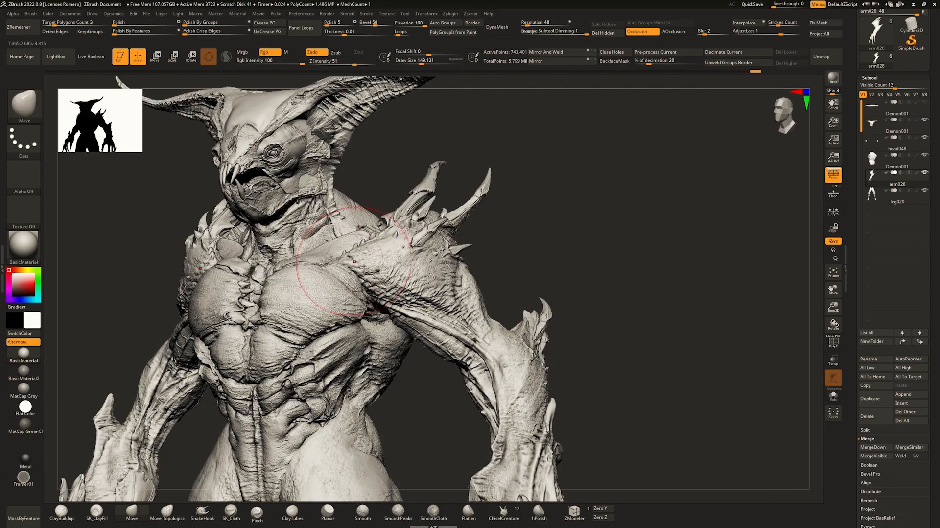
pyautogui.moveTo(363, 268)
pyautogui.mouseDown(button='right')
pyautogui.moveTo(333, 254)
pyautogui.moveTo(380, 280)
pyautogui.mouseUp(button='right')
pyautogui.moveTo(384, 295); pyautogui.dragTo(379, 294)
pyautogui.moveTo(391, 294); pyautogui.dragTo(362, 294, button='right')
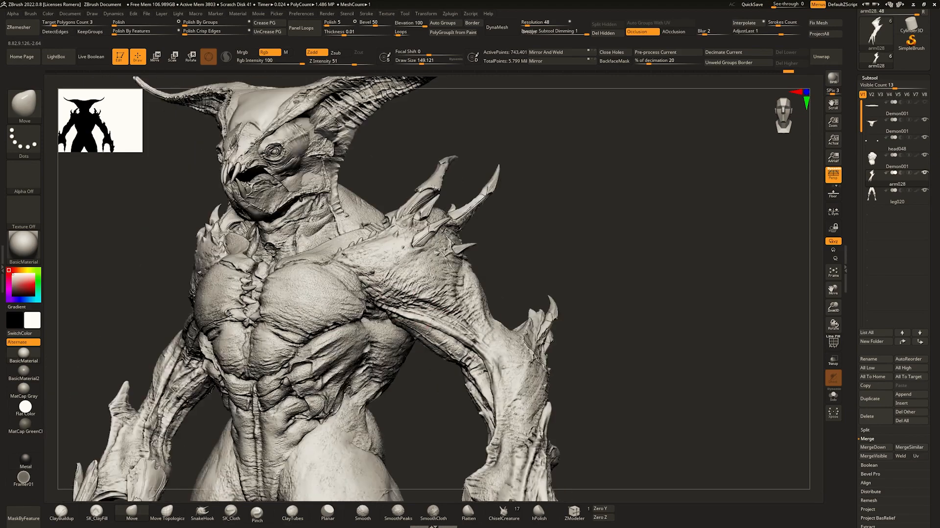
pyautogui.keyDown('ctrl'); pyautogui.moveTo(421, 304); pyautogui.dragTo(426, 289, button='right'); pyautogui.keyUp('ctrl')
pyautogui.press('space')
pyautogui.moveTo(419, 299); pyautogui.dragTo(418, 299)
pyautogui.moveTo(433, 289)
pyautogui.mouseDown(button='right')
pyautogui.moveTo(446, 287)
pyautogui.moveTo(436, 289)
pyautogui.moveTo(431, 252)
pyautogui.moveTo(411, 240)
pyautogui.moveTo(440, 250)
pyautogui.moveTo(442, 234)
pyautogui.mouseUp(button='right')
pyautogui.press('space')
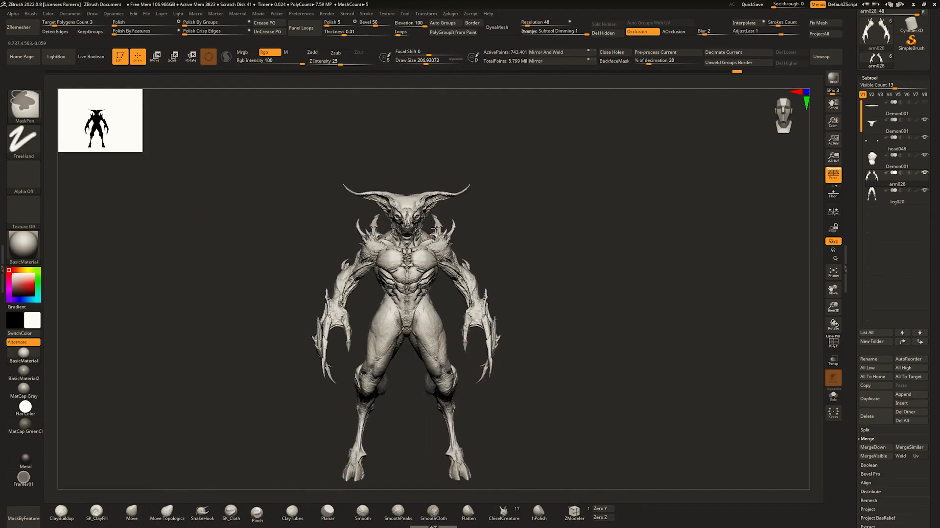
# Adjust the inner upper arm below the rear shoulder muscle with the Move brush at a draw size of about 112.
pyautogui.moveTo(343, 237); pyautogui.dragTo(451, 234, button='right')
pyautogui.moveTo(450, 234)
pyautogui.keyDown('ctrl'); pyautogui.mouseDown(button='right')
pyautogui.moveTo(459, 275)
pyautogui.moveTo(452, 231)
pyautogui.mouseUp(button='right'); pyautogui.keyUp('ctrl')
pyautogui.moveTo(468, 309)
pyautogui.mouseDown(button='right')
pyautogui.moveTo(474, 297)
pyautogui.moveTo(469, 309)
pyautogui.mouseUp(button='right')
pyautogui.press('space')
pyautogui.press('space')
pyautogui.moveTo(469, 309); pyautogui.dragTo(464, 310)
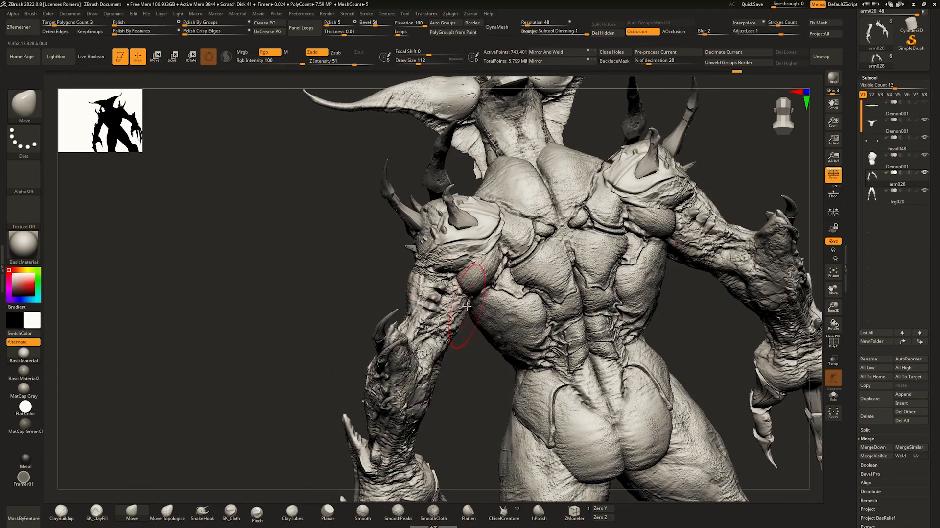
# Select the arm subtool and reshape the back of the upper arm with a resized Move brush.
pyautogui.keyDown('ctrl'); pyautogui.moveTo(477, 307); pyautogui.dragTo(474, 320, button='right'); pyautogui.keyUp('ctrl')
pyautogui.keyDown('alt'); pyautogui.click(464, 309); pyautogui.keyUp('alt')
pyautogui.press('space')
pyautogui.moveTo(464, 321); pyautogui.dragTo(469, 321)
pyautogui.moveTo(453, 338); pyautogui.dragTo(443, 330)
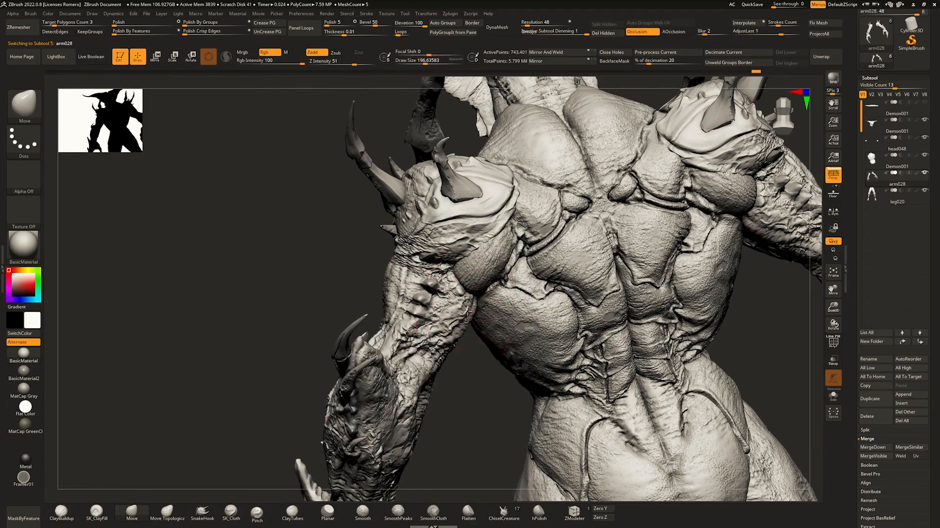
# Refine the rear upper arm's form where it meets the shoulder blade, using a smaller Move brush.
pyautogui.moveTo(456, 323)
pyautogui.mouseDown(button='right')
pyautogui.moveTo(417, 299)
pyautogui.moveTo(436, 285)
pyautogui.moveTo(474, 291)
pyautogui.mouseUp(button='right')
pyautogui.press('space')
pyautogui.moveTo(438, 289); pyautogui.dragTo(435, 289)
pyautogui.moveTo(451, 294)
pyautogui.mouseDown(button='right')
pyautogui.moveTo(431, 284)
pyautogui.moveTo(482, 301)
pyautogui.mouseUp(button='right')
pyautogui.press('space')
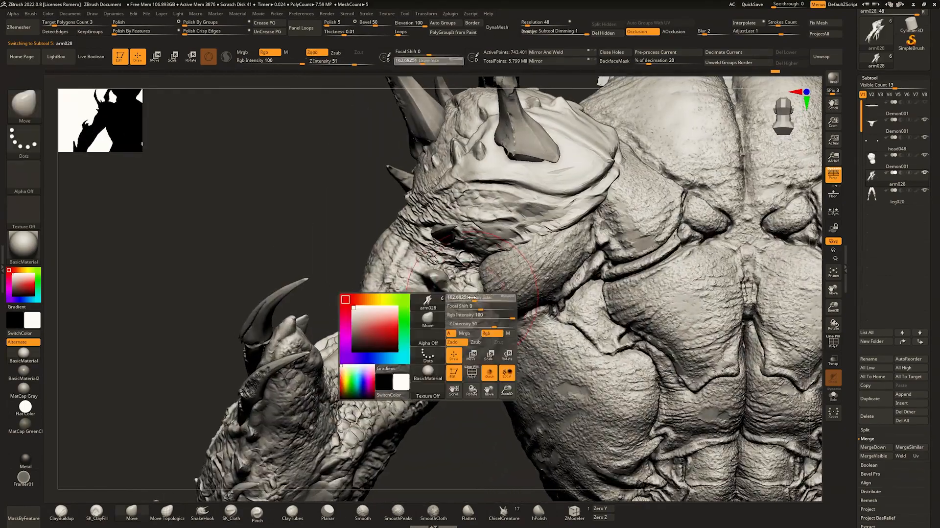
pyautogui.keyDown('ctrl'); pyautogui.moveTo(474, 267); pyautogui.dragTo(497, 297, button='right'); pyautogui.keyUp('ctrl')
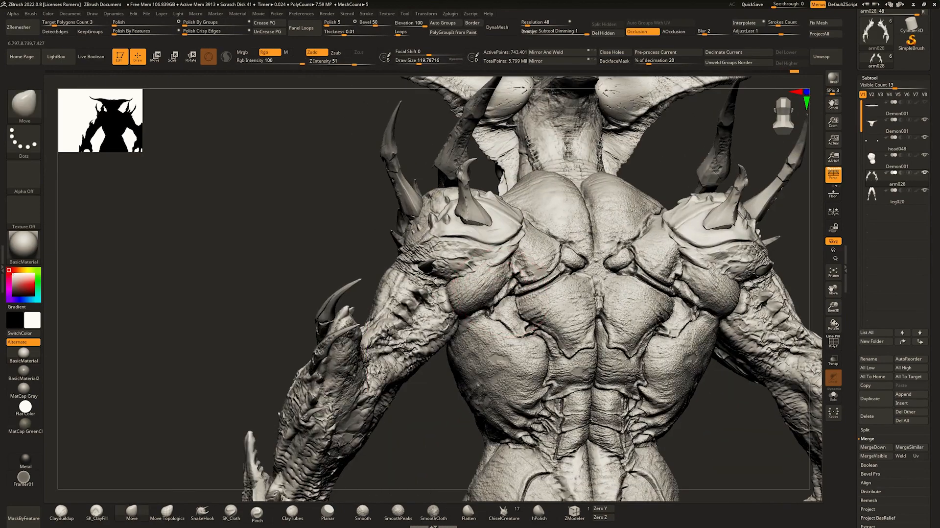
# Select the head and neck subtool and reshape the back of its neck with a large Move brush.
pyautogui.moveTo(504, 296)
pyautogui.keyDown('ctrl'); pyautogui.mouseDown(button='right')
pyautogui.moveTo(471, 259)
pyautogui.moveTo(512, 295)
pyautogui.moveTo(528, 254)
pyautogui.moveTo(433, 228)
pyautogui.moveTo(448, 220)
pyautogui.moveTo(453, 245)
pyautogui.moveTo(445, 230)
pyautogui.moveTo(416, 228)
pyautogui.mouseUp(button='right'); pyautogui.keyUp('ctrl')
pyautogui.keyDown('alt'); pyautogui.click(437, 228); pyautogui.keyUp('alt')
pyautogui.hotkey('ctrl', 'q')
pyautogui.hotkey('ctrl', 'q')
pyautogui.press('s')
pyautogui.moveTo(404, 228); pyautogui.dragTo(410, 229)
pyautogui.moveTo(416, 228); pyautogui.dragTo(405, 238, button='right')
pyautogui.press('s')
pyautogui.moveTo(406, 238); pyautogui.dragTo(409, 239)
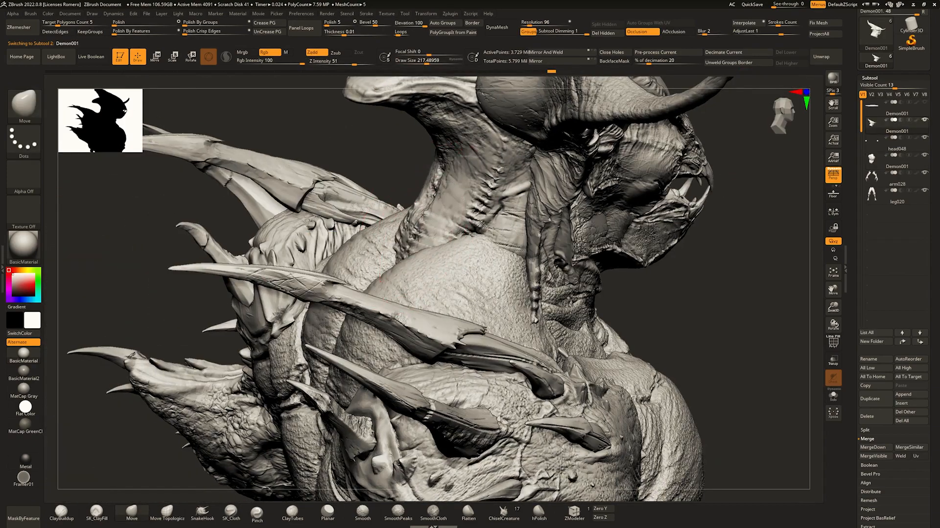
# Adjust the neck and trapezius contours from behind with a progressively smaller Move brush.
pyautogui.moveTo(422, 214)
pyautogui.mouseDown(button='right')
pyautogui.moveTo(416, 232)
pyautogui.moveTo(427, 221)
pyautogui.moveTo(378, 184)
pyautogui.moveTo(392, 208)
pyautogui.moveTo(490, 207)
pyautogui.mouseUp(button='right')
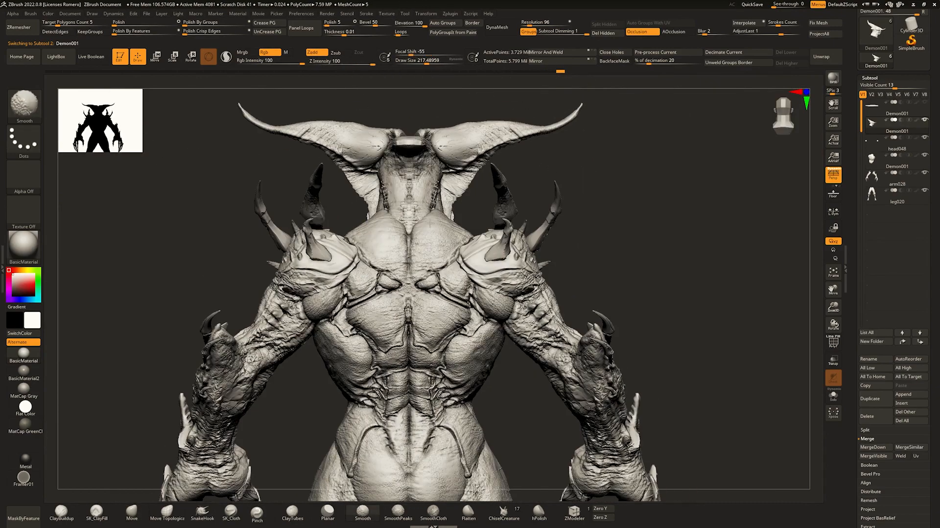
pyautogui.press('space')
pyautogui.moveTo(368, 224); pyautogui.dragTo(366, 224)
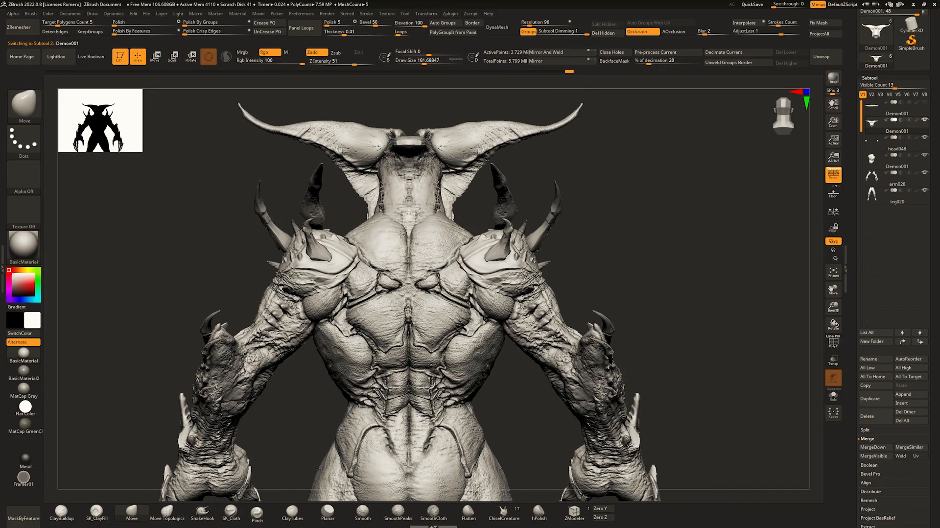
pyautogui.moveTo(403, 234); pyautogui.dragTo(405, 251, button='right')
pyautogui.keyDown('ctrl'); pyautogui.moveTo(404, 209); pyautogui.dragTo(411, 230, button='right'); pyautogui.keyUp('ctrl')
pyautogui.press('space')
pyautogui.moveTo(411, 230); pyautogui.dragTo(406, 230)
# Sculpt the base of the neck from behind with the Standard brush.
pyautogui.press('b')
pyautogui.press('s')
pyautogui.press('t')
pyautogui.keyDown('alt'); pyautogui.moveTo(415, 242); pyautogui.dragTo(428, 277, button='right'); pyautogui.keyUp('alt')
pyautogui.press('space')
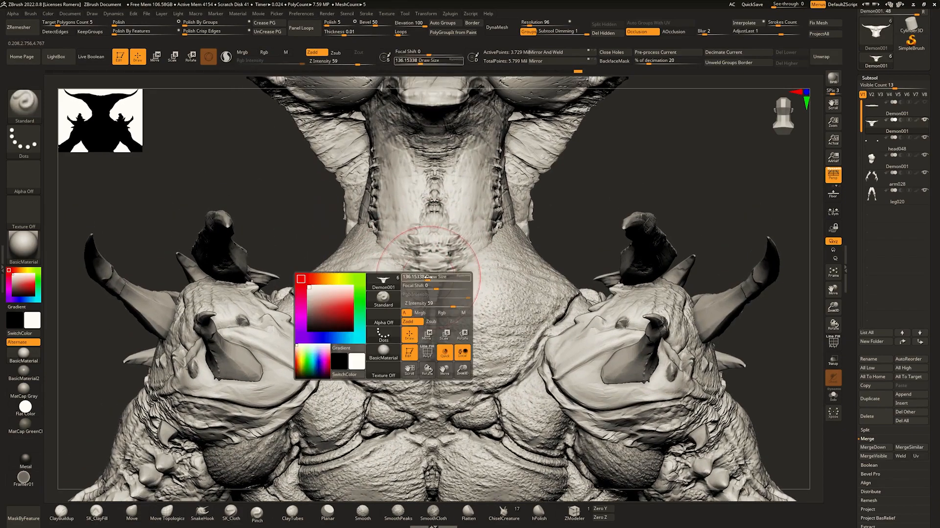
pyautogui.moveTo(403, 259); pyautogui.dragTo(378, 226)
# Define the transition between the rear neck and the trapezius with smaller Standard brush strokes.
pyautogui.keyDown('alt'); pyautogui.moveTo(378, 225); pyautogui.dragTo(404, 264, button='right'); pyautogui.keyUp('alt')
pyautogui.press('space')
pyautogui.moveTo(409, 272); pyautogui.dragTo(401, 272)
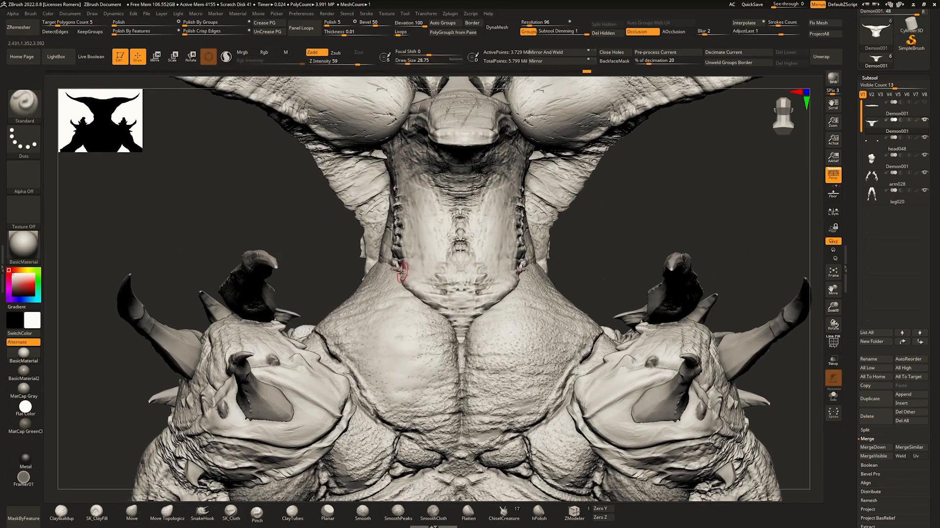
pyautogui.moveTo(401, 267); pyautogui.dragTo(405, 277, button='right')
pyautogui.press('space')
pyautogui.moveTo(374, 250); pyautogui.dragTo(413, 271, button='right')
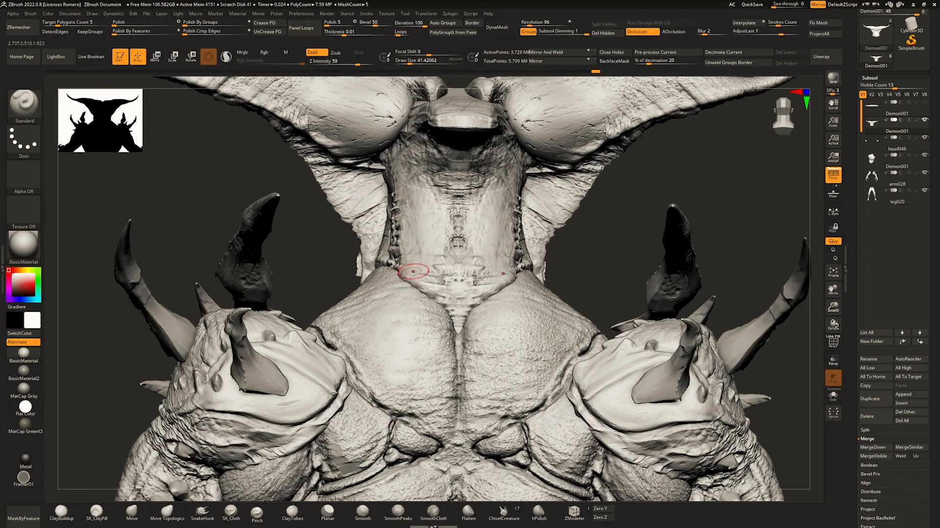
# Smooth and refine the neck's surface where it flows into the shoulders.
pyautogui.moveTo(452, 323); pyautogui.dragTo(446, 267, button='right')
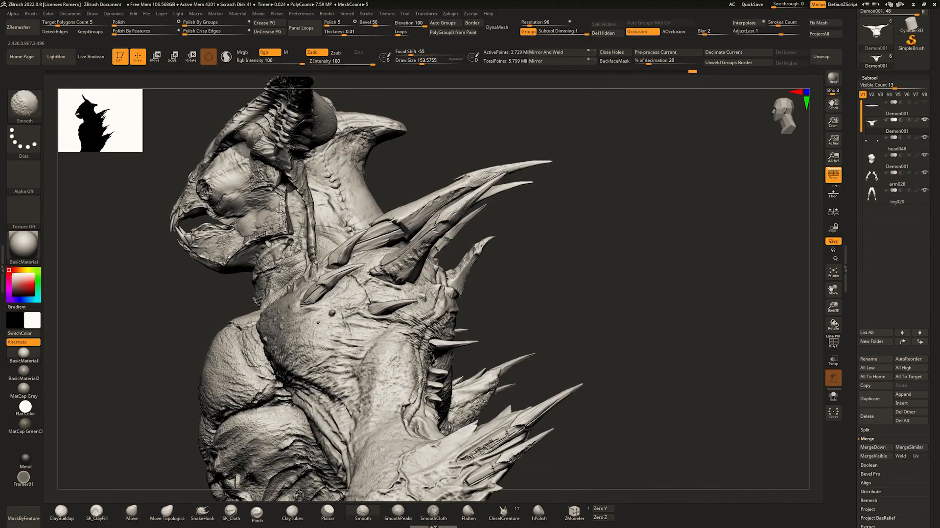
pyautogui.press('space')
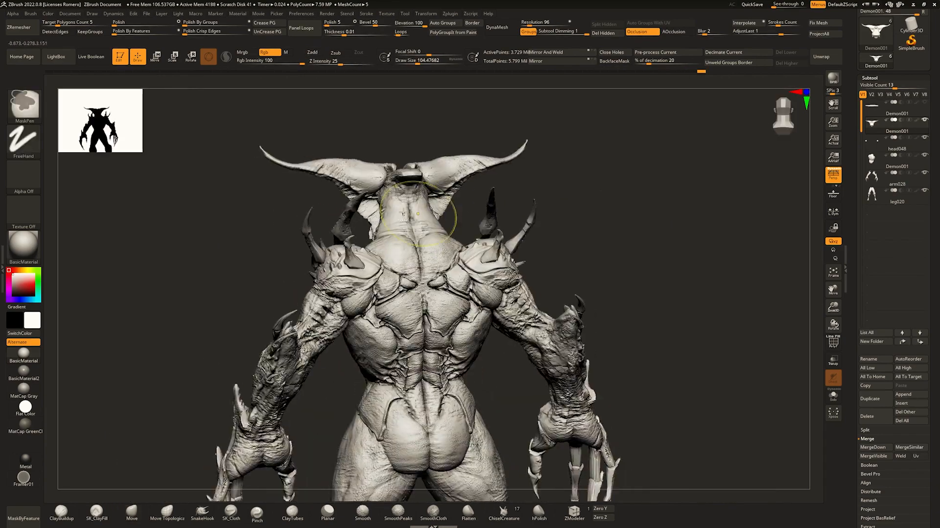
pyautogui.press('space')
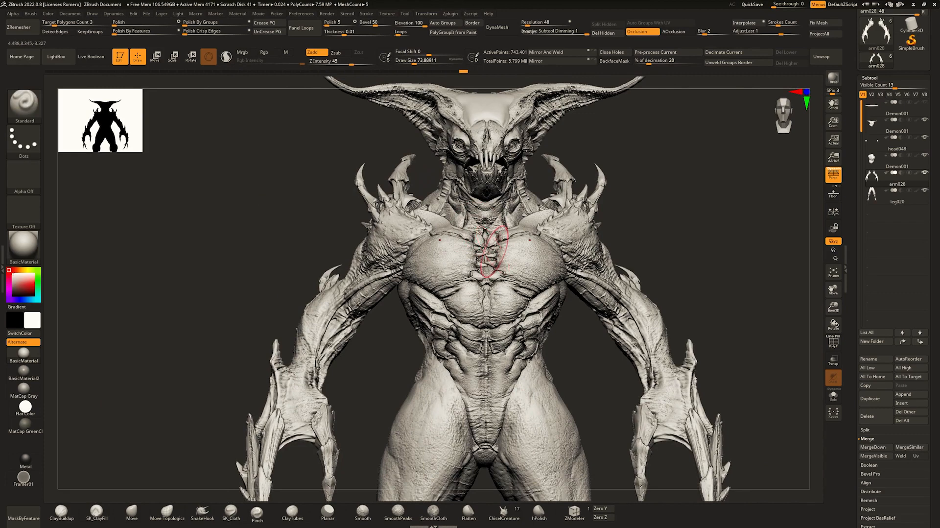
# Try to raise both arms to a nearly horizontal pose with the transform gizmo.
pyautogui.press('w')
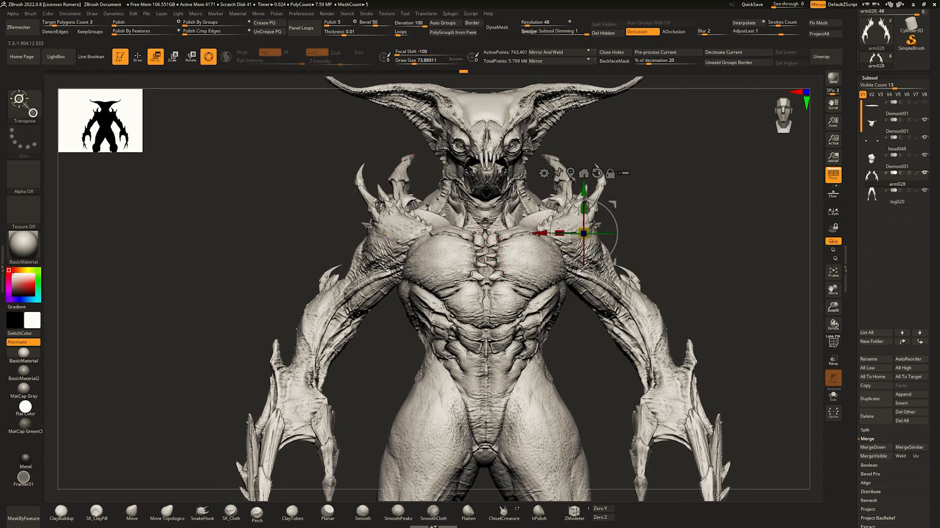
pyautogui.keyDown('alt'); pyautogui.moveTo(616, 204); pyautogui.dragTo(567, 172); pyautogui.keyUp('alt')
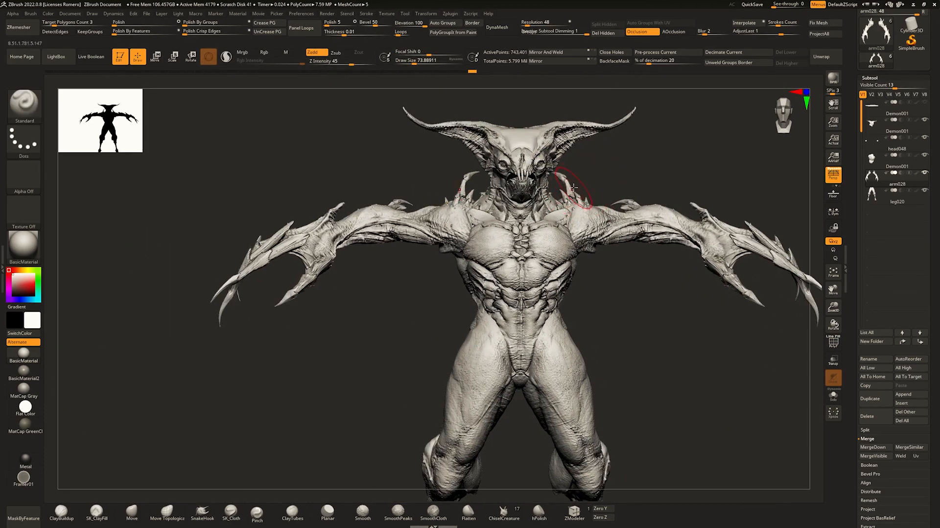
pyautogui.keyDown('ctrl'); pyautogui.moveTo(572, 197); pyautogui.dragTo(490, 235, button='right'); pyautogui.keyUp('ctrl')
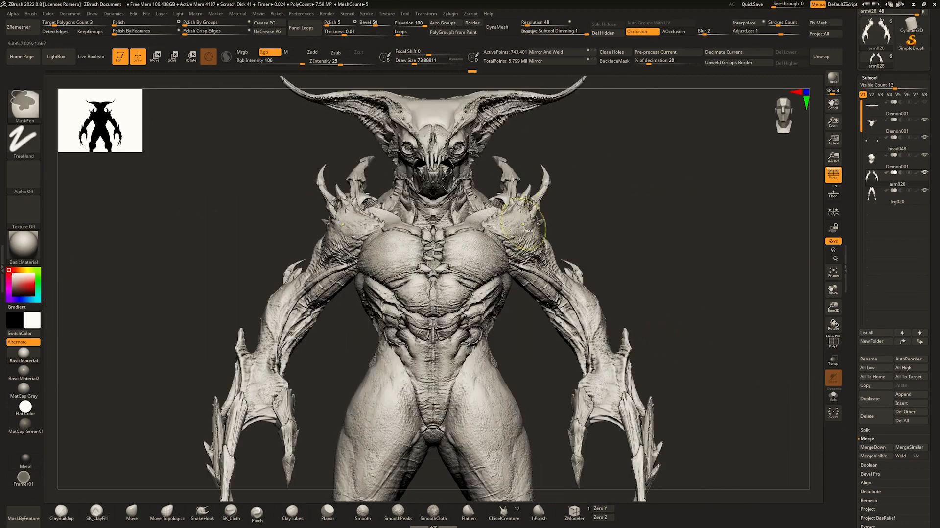
# Rotate both arms moderately outward from the torso about the shoulders and check the new pose.
pyautogui.moveTo(547, 200)
pyautogui.mouseDown()
pyautogui.moveTo(539, 179)
pyautogui.moveTo(555, 195)
pyautogui.mouseUp()
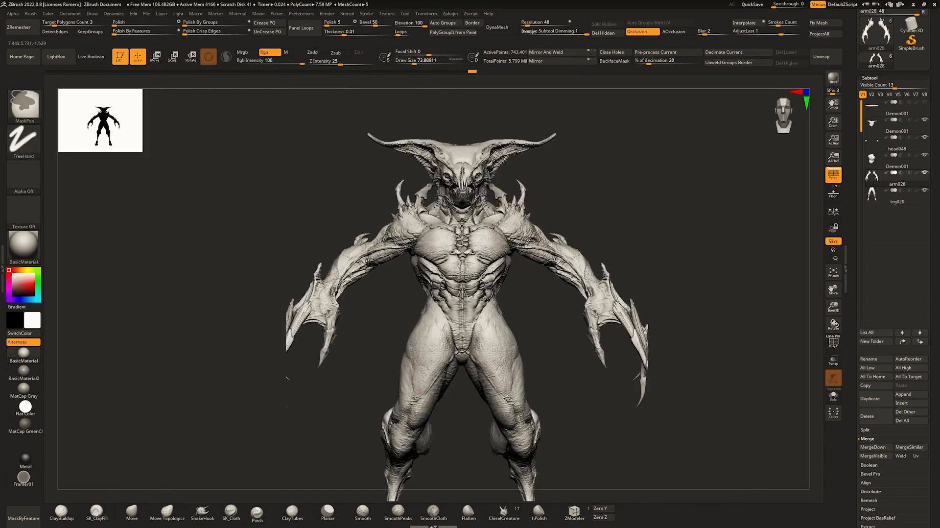
pyautogui.keyDown('ctrl'); pyautogui.moveTo(539, 238); pyautogui.dragTo(541, 247, button='right'); pyautogui.keyUp('ctrl')
pyautogui.press('w')
pyautogui.moveTo(536, 198)
pyautogui.mouseDown()
pyautogui.moveTo(544, 203)
pyautogui.moveTo(532, 200)
pyautogui.mouseUp()
pyautogui.press('q')
pyautogui.moveTo(563, 230)
pyautogui.mouseDown(button='right')
pyautogui.moveTo(541, 242)
pyautogui.moveTo(550, 216)
pyautogui.moveTo(584, 259)
pyautogui.mouseUp(button='right')
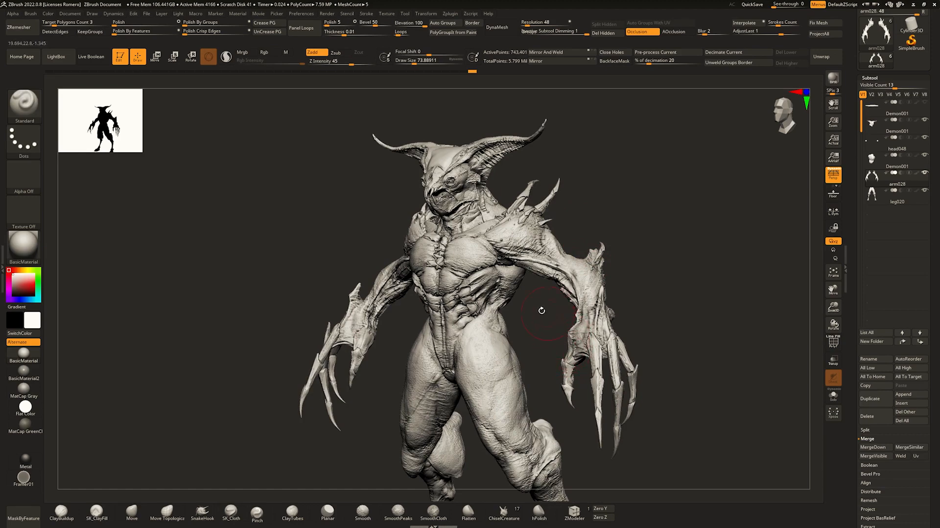
pyautogui.moveTo(542, 310); pyautogui.dragTo(647, 394, button='right')
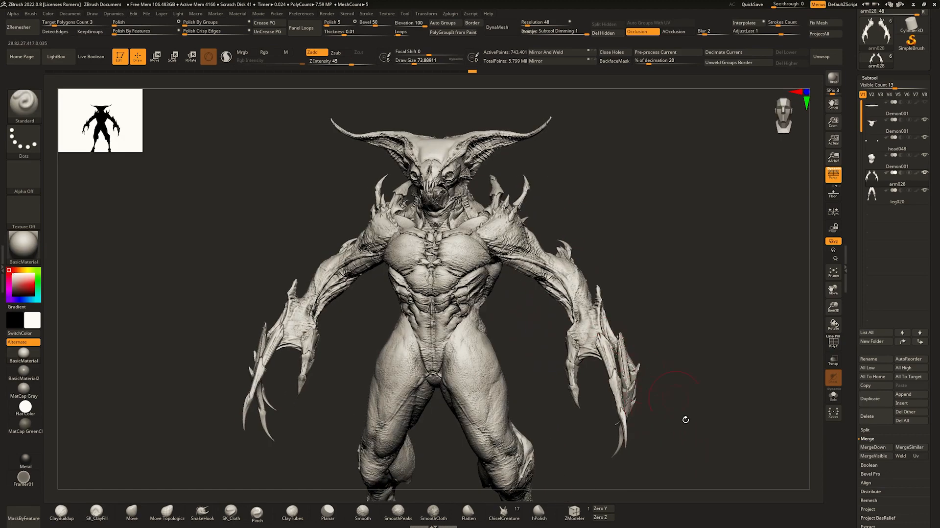
pyautogui.moveTo(686, 420)
pyautogui.mouseDown(button='right')
pyautogui.moveTo(560, 329)
pyautogui.moveTo(605, 341)
pyautogui.mouseUp(button='right')
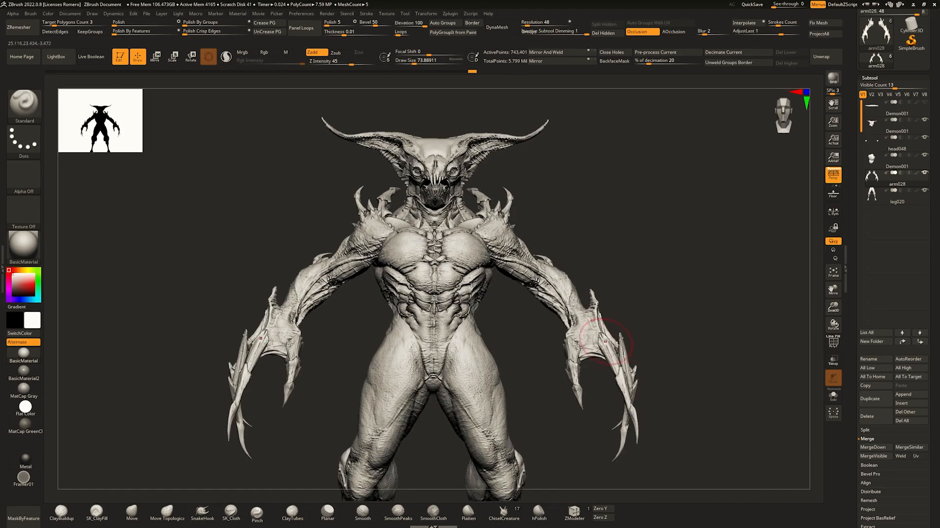
pyautogui.moveTo(560, 273); pyautogui.dragTo(539, 265, button='right')
pyautogui.moveTo(538, 264); pyautogui.dragTo(566, 252, button='right')
# Reshape the front of the shoulder where it overlaps the chest with the Move brush.
pyautogui.keyDown('ctrl'); pyautogui.moveTo(428, 212); pyautogui.dragTo(451, 242, button='right'); pyautogui.keyUp('ctrl')
pyautogui.press('b')
pyautogui.press('m')
pyautogui.press('v')
pyautogui.press('space')
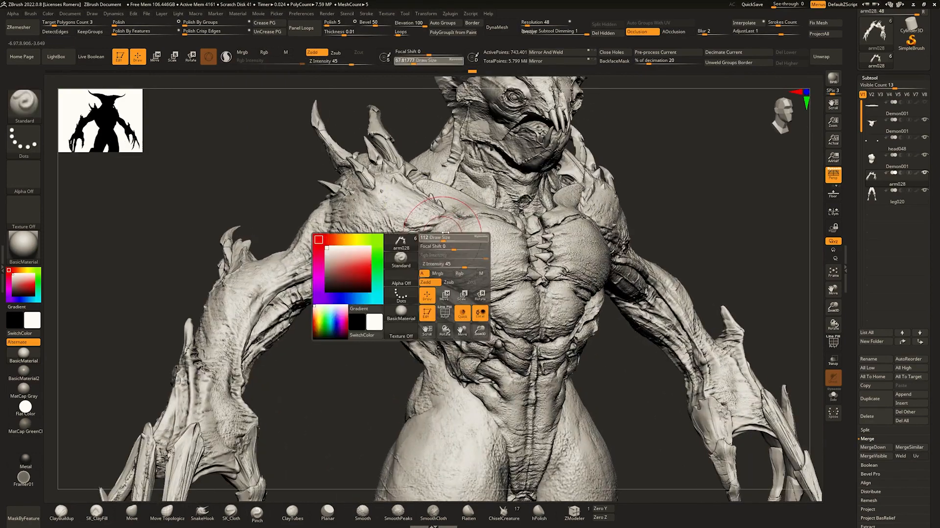
pyautogui.moveTo(453, 216); pyautogui.dragTo(427, 218)
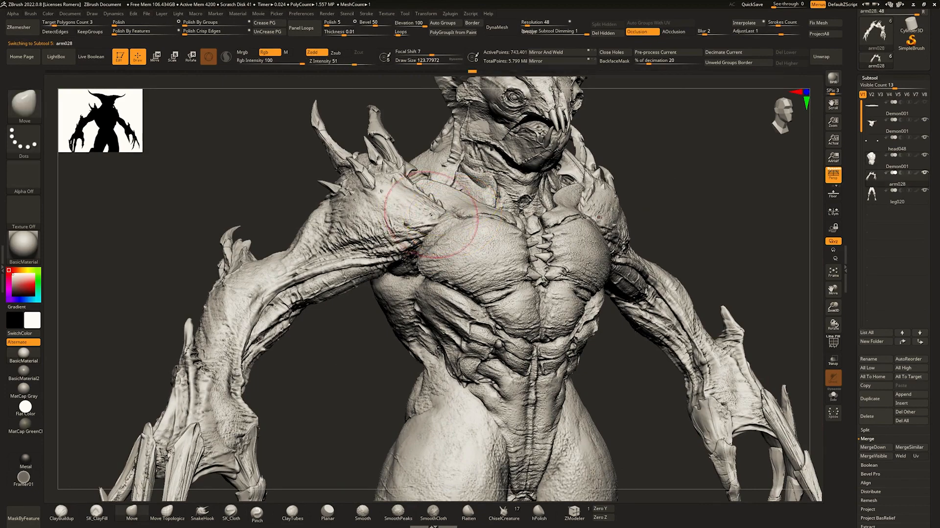
# Refine the shoulder's upper contour and its junction with the collarbone using varied Move brush sizes.
pyautogui.moveTo(455, 216)
pyautogui.mouseDown(button='right')
pyautogui.moveTo(443, 239)
pyautogui.moveTo(416, 233)
pyautogui.moveTo(391, 244)
pyautogui.mouseUp(button='right')
pyautogui.press('space')
pyautogui.moveTo(429, 196)
pyautogui.mouseDown()
pyautogui.moveTo(420, 195)
pyautogui.moveTo(432, 190)
pyautogui.mouseUp()
pyautogui.press('space')
pyautogui.moveTo(443, 186); pyautogui.dragTo(453, 198)
pyautogui.moveTo(450, 211)
pyautogui.mouseDown(button='right')
pyautogui.moveTo(453, 294)
pyautogui.moveTo(464, 210)
pyautogui.mouseUp(button='right')
pyautogui.press('space')
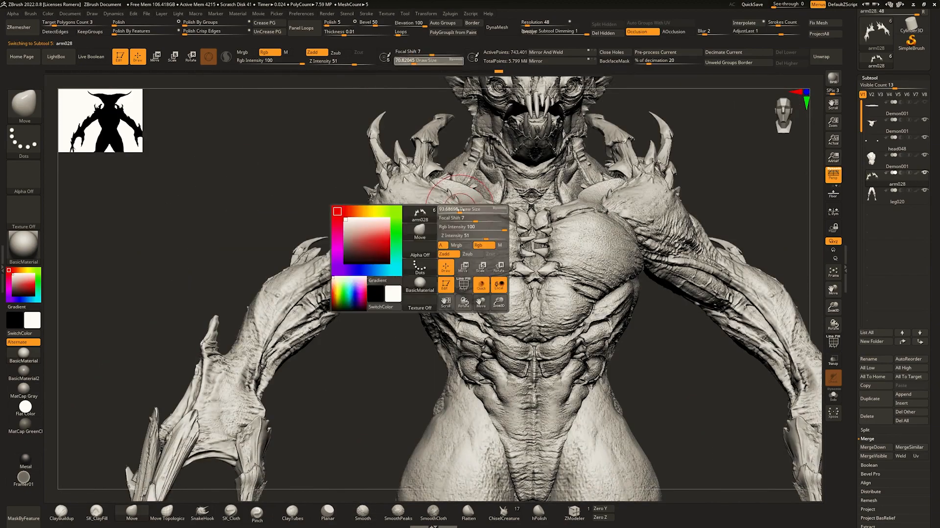
pyautogui.moveTo(453, 206); pyautogui.dragTo(462, 206)
pyautogui.moveTo(445, 198)
pyautogui.keyDown('ctrl'); pyautogui.mouseDown(button='right')
pyautogui.moveTo(453, 169)
pyautogui.moveTo(437, 209)
pyautogui.moveTo(529, 202)
pyautogui.moveTo(568, 171)
pyautogui.moveTo(482, 193)
pyautogui.moveTo(450, 221)
pyautogui.moveTo(562, 283)
pyautogui.mouseUp(button='right'); pyautogui.keyUp('ctrl')
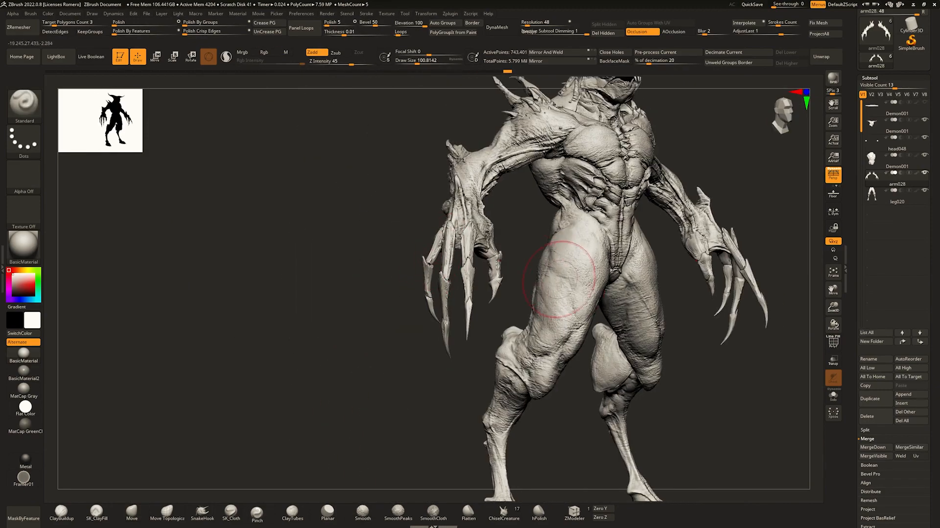
# Switch to the Move brush and reshape the creature's hip and upper thigh.
pyautogui.moveTo(620, 234)
pyautogui.keyDown('ctrl'); pyautogui.mouseDown(button='right')
pyautogui.moveTo(607, 272)
pyautogui.moveTo(531, 234)
pyautogui.mouseUp(button='right'); pyautogui.keyUp('ctrl')
pyautogui.hotkey('ctrl', 'q')
pyautogui.hotkey('ctrl', 'q')
pyautogui.press('space')
pyautogui.press('b')
pyautogui.press('m')
pyautogui.press('v')
pyautogui.moveTo(542, 232); pyautogui.dragTo(534, 284)
# Refine the thigh's silhouette from several angles with the Move brush.
pyautogui.moveTo(534, 284)
pyautogui.mouseDown(button='right')
pyautogui.moveTo(637, 271)
pyautogui.moveTo(590, 250)
pyautogui.moveTo(561, 205)
pyautogui.moveTo(577, 237)
pyautogui.moveTo(555, 254)
pyautogui.moveTo(574, 267)
pyautogui.mouseUp(button='right')
pyautogui.press('space')
pyautogui.moveTo(550, 271); pyautogui.dragTo(556, 270)
pyautogui.moveTo(536, 264)
pyautogui.mouseDown(button='right')
pyautogui.moveTo(557, 252)
pyautogui.moveTo(533, 251)
pyautogui.mouseUp(button='right')
pyautogui.press('space')
pyautogui.moveTo(544, 254); pyautogui.dragTo(537, 254)
pyautogui.moveTo(538, 254)
pyautogui.mouseDown(button='right')
pyautogui.moveTo(514, 258)
pyautogui.moveTo(548, 253)
pyautogui.moveTo(541, 208)
pyautogui.mouseUp(button='right')
pyautogui.hotkey('shift', 'f')
pyautogui.hotkey('shift', 'f')
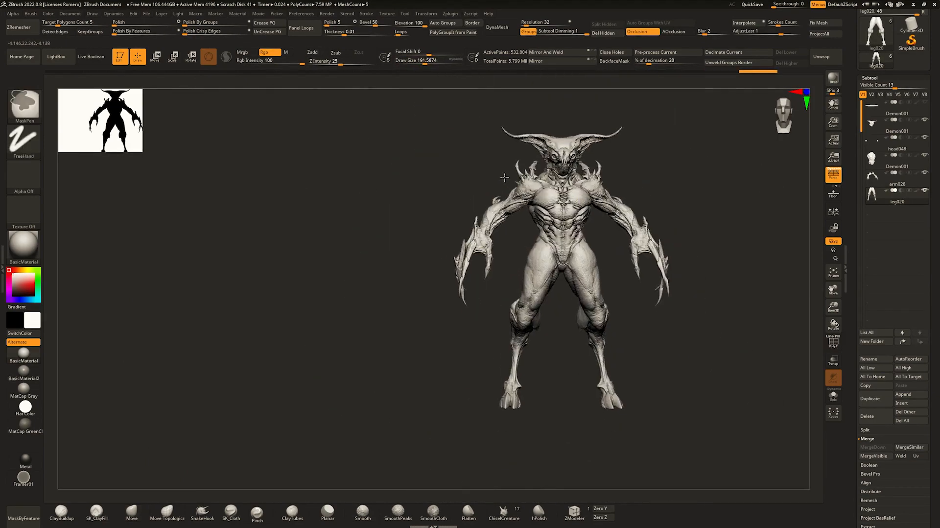
# Adjust the front silhouette of the leg subtool's upper thighs with a progressively smaller Move brush.
pyautogui.keyDown('ctrl'); pyautogui.moveTo(529, 244); pyautogui.dragTo(526, 264, button='right'); pyautogui.keyUp('ctrl')
pyautogui.press('space')
pyautogui.moveTo(527, 265); pyautogui.dragTo(524, 265)
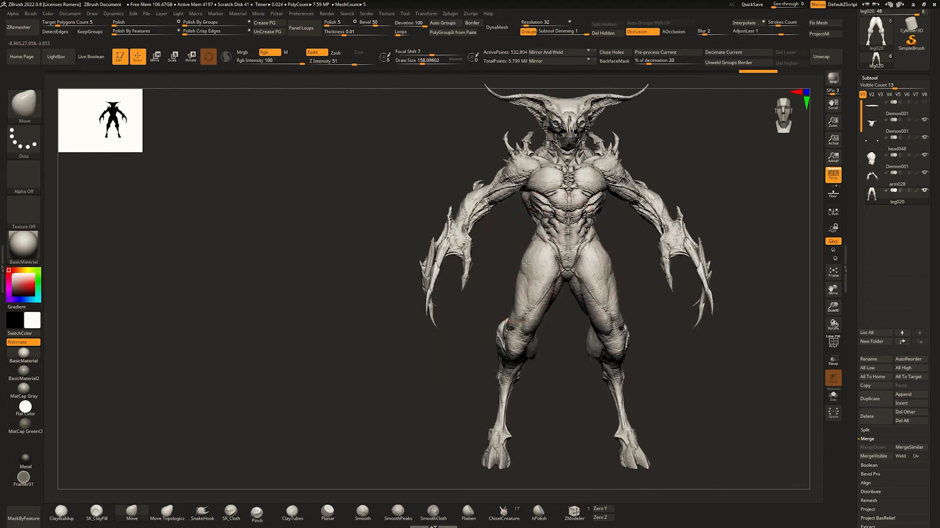
pyautogui.moveTo(533, 264)
pyautogui.keyDown('alt'); pyautogui.mouseDown(button='right')
pyautogui.moveTo(483, 255)
pyautogui.moveTo(551, 270)
pyautogui.mouseUp(button='right'); pyautogui.keyUp('alt')
pyautogui.press('space')
pyautogui.moveTo(551, 270); pyautogui.dragTo(546, 270)
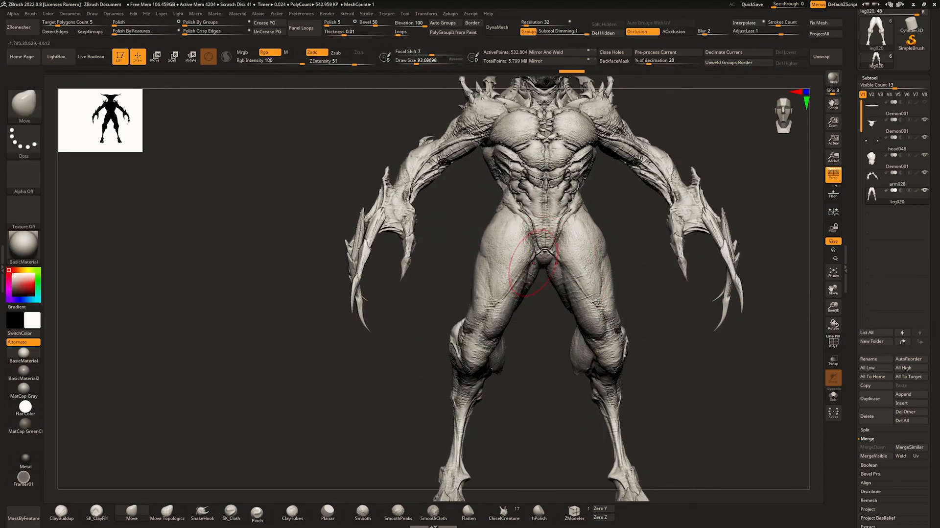
# Fine-tune the inner thighs around the groin with a small Move brush.
pyautogui.moveTo(523, 262)
pyautogui.mouseDown(button='right')
pyautogui.moveTo(537, 248)
pyautogui.moveTo(526, 254)
pyautogui.mouseUp(button='right')
pyautogui.press('space')
pyautogui.moveTo(527, 255); pyautogui.dragTo(528, 255)
pyautogui.moveTo(539, 231); pyautogui.dragTo(593, 235, button='right')
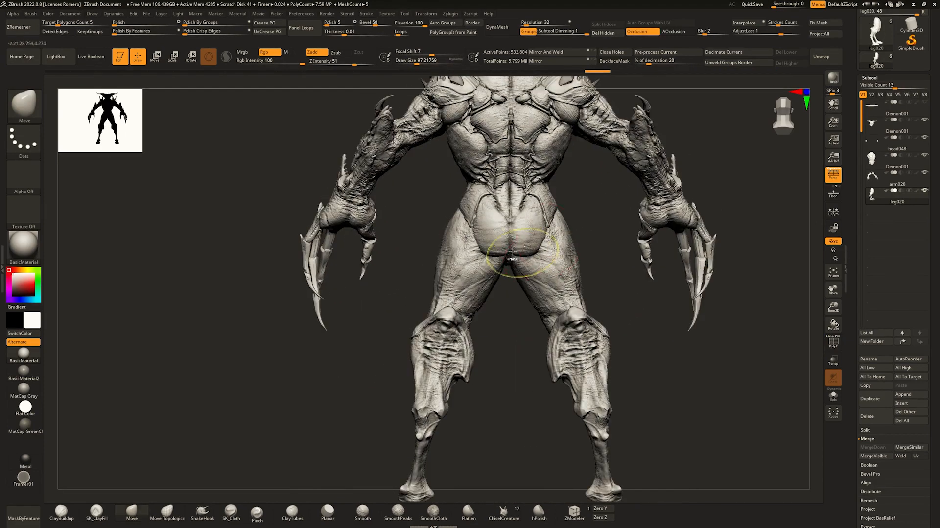
# Select the torso subtool and adjust the hips and buttocks from behind.
pyautogui.keyDown('ctrl'); pyautogui.moveTo(512, 251); pyautogui.dragTo(517, 267, button='right'); pyautogui.keyUp('ctrl')
pyautogui.moveTo(468, 249); pyautogui.dragTo(483, 246, button='right')
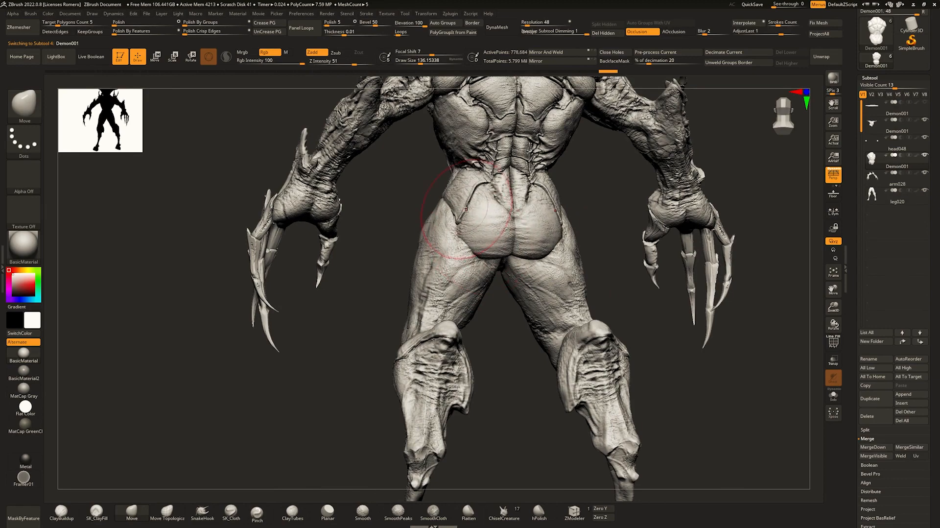
pyautogui.moveTo(468, 221)
pyautogui.keyDown('ctrl'); pyautogui.mouseDown(button='right')
pyautogui.moveTo(478, 188)
pyautogui.moveTo(513, 224)
pyautogui.moveTo(497, 272)
pyautogui.mouseUp(button='right'); pyautogui.keyUp('ctrl')
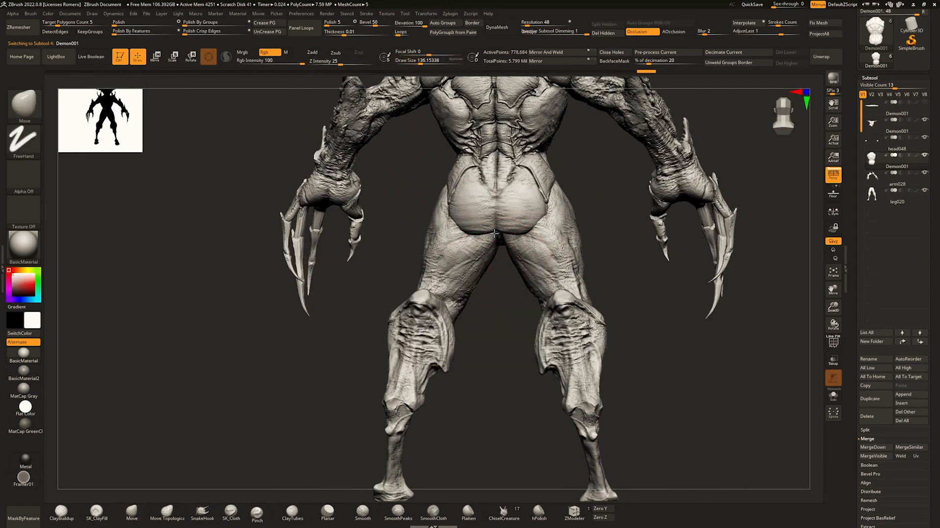
# Hide the arm subtool to expose the torso and legs from behind.
pyautogui.moveTo(495, 233)
pyautogui.keyDown('ctrl'); pyautogui.mouseDown(button='right')
pyautogui.moveTo(486, 234)
pyautogui.moveTo(494, 220)
pyautogui.moveTo(519, 222)
pyautogui.mouseUp(button='right'); pyautogui.keyUp('ctrl')
pyautogui.moveTo(519, 223)
pyautogui.keyDown('ctrl'); pyautogui.mouseDown(button='right')
pyautogui.moveTo(509, 245)
pyautogui.moveTo(507, 220)
pyautogui.moveTo(510, 234)
pyautogui.moveTo(499, 239)
pyautogui.moveTo(490, 193)
pyautogui.moveTo(624, 194)
pyautogui.moveTo(632, 216)
pyautogui.moveTo(564, 201)
pyautogui.moveTo(530, 218)
pyautogui.moveTo(519, 252)
pyautogui.mouseUp(button='right'); pyautogui.keyUp('ctrl')
pyautogui.click(925, 174)
pyautogui.moveTo(519, 252); pyautogui.dragTo(453, 255, button='right')
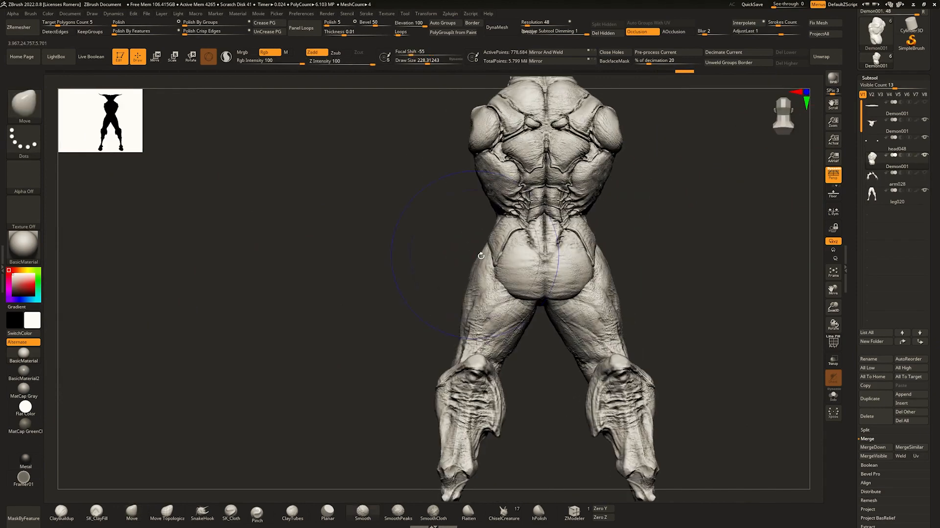
# Reshape the buttocks' outline on the torso with a smaller Move brush.
pyautogui.press('space')
pyautogui.moveTo(505, 268); pyautogui.dragTo(500, 267)
pyautogui.keyDown('ctrl'); pyautogui.moveTo(529, 260); pyautogui.dragTo(542, 294, button='right'); pyautogui.keyUp('ctrl')
pyautogui.press('space')
pyautogui.moveTo(543, 296); pyautogui.dragTo(537, 296)
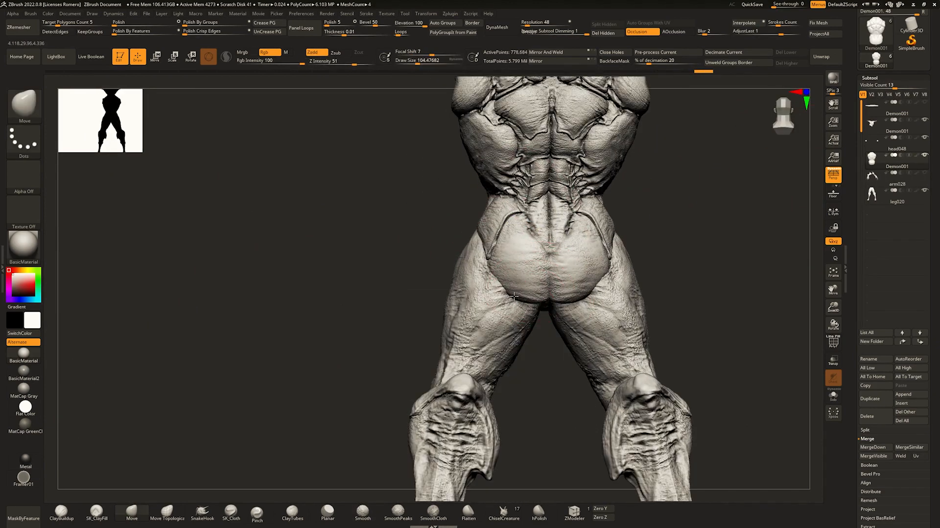
# Sculpt the underside and central crease of the buttocks with the ClayBuildup and DamStandard brushes.
pyautogui.moveTo(562, 332); pyautogui.dragTo(561, 285, button='right')
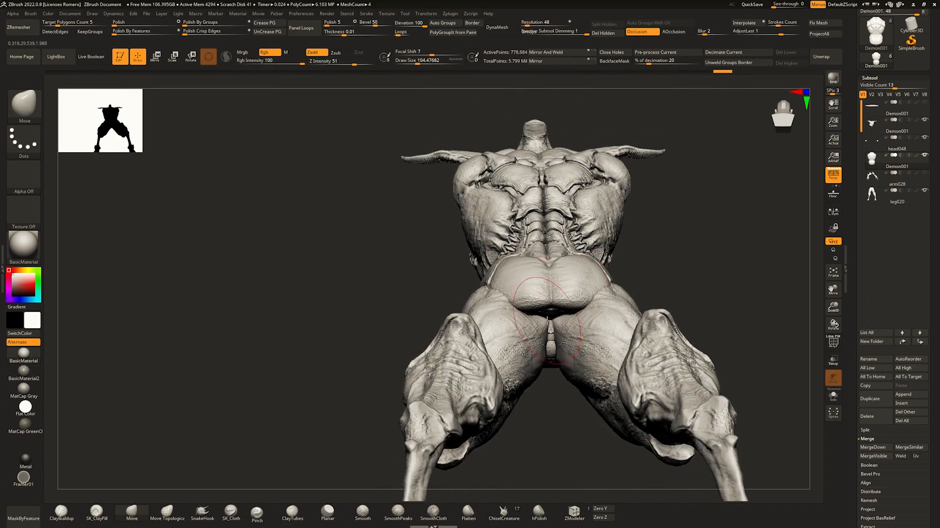
pyautogui.moveTo(564, 330)
pyautogui.keyDown('ctrl'); pyautogui.mouseDown(button='right')
pyautogui.moveTo(544, 352)
pyautogui.moveTo(543, 293)
pyautogui.moveTo(535, 327)
pyautogui.moveTo(530, 317)
pyautogui.moveTo(523, 322)
pyautogui.moveTo(536, 313)
pyautogui.moveTo(539, 324)
pyautogui.moveTo(495, 383)
pyautogui.moveTo(518, 237)
pyautogui.moveTo(463, 261)
pyautogui.mouseUp(button='right'); pyautogui.keyUp('ctrl')
pyautogui.press('b')
pyautogui.press('d')
pyautogui.press('s')
pyautogui.press('shift')
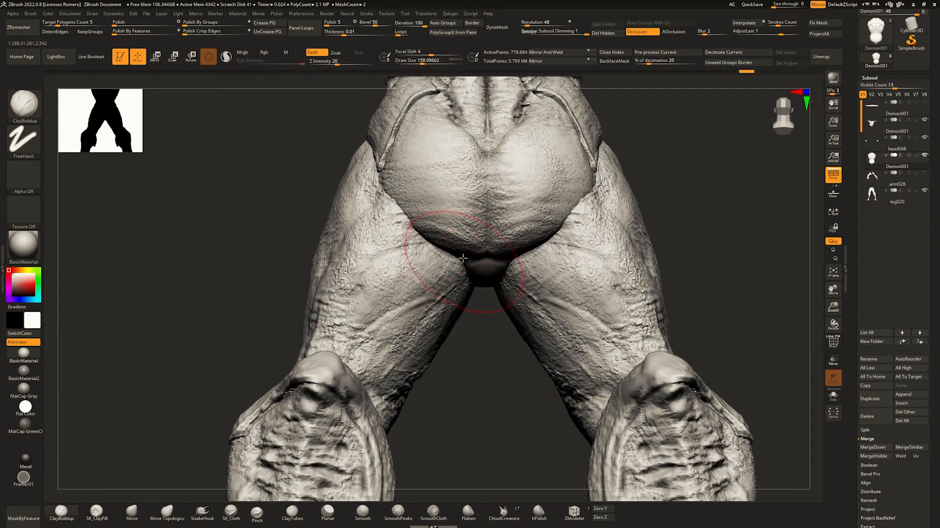
# Reshape the lower outline of the buttocks from behind with the Move brush.
pyautogui.press('b')
pyautogui.press('m')
pyautogui.press('v')
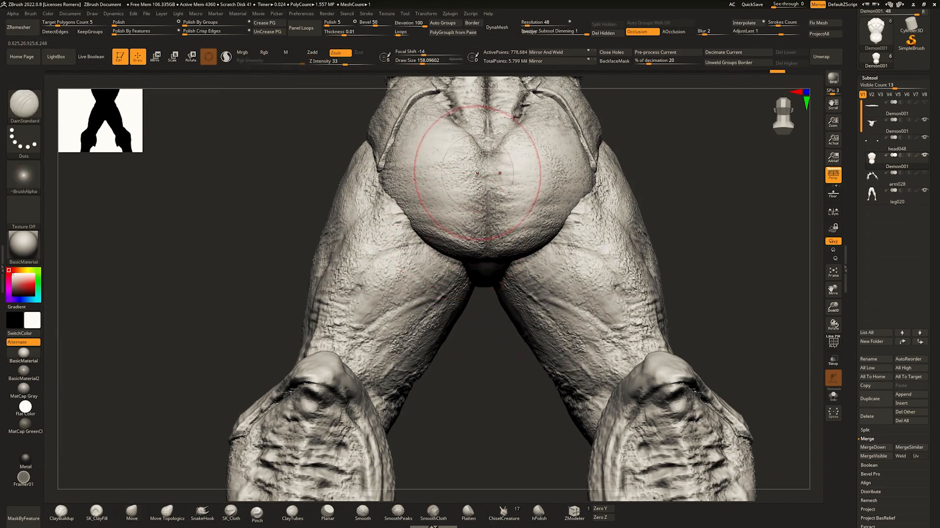
pyautogui.keyDown('alt'); pyautogui.moveTo(472, 164); pyautogui.dragTo(477, 210, button='right'); pyautogui.keyUp('alt')
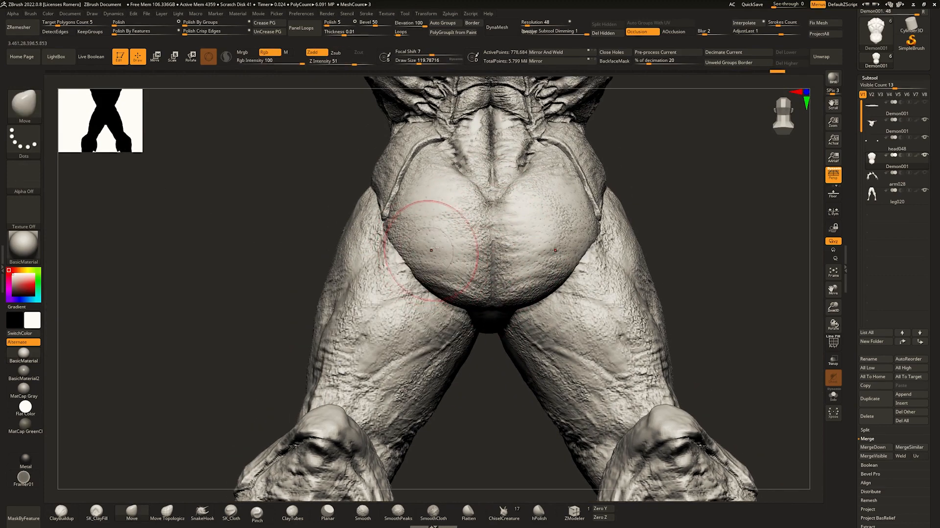
pyautogui.moveTo(435, 247); pyautogui.dragTo(440, 243)
pyautogui.keyDown('ctrl'); pyautogui.moveTo(448, 245); pyautogui.dragTo(482, 214, button='right'); pyautogui.keyUp('ctrl')
pyautogui.keyDown('alt'); pyautogui.moveTo(483, 214); pyautogui.dragTo(485, 256, button='right'); pyautogui.keyUp('alt')
# Deepen the central crease between the buttocks with a DamStandard stroke.
pyautogui.press('b')
pyautogui.press('d')
pyautogui.press('s')
pyautogui.moveTo(482, 259); pyautogui.dragTo(480, 318)
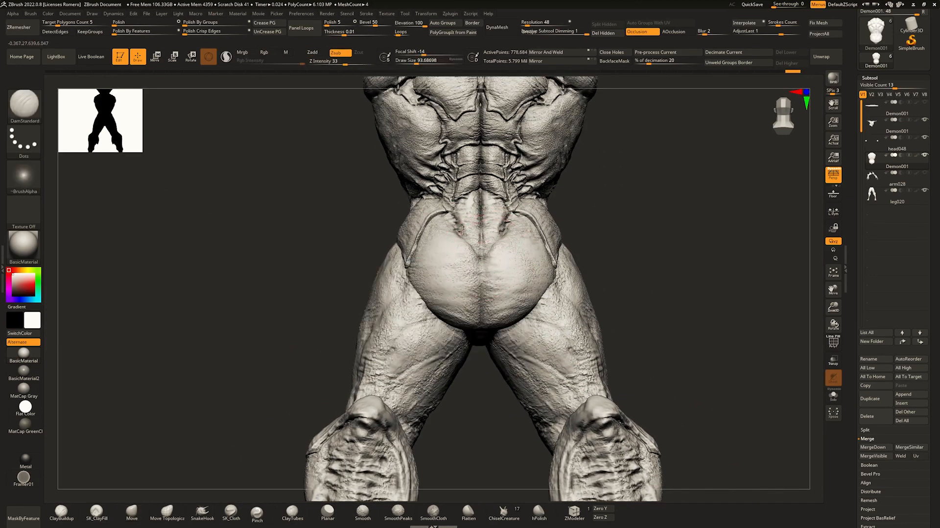
pyautogui.keyDown('ctrl'); pyautogui.moveTo(481, 303); pyautogui.dragTo(477, 245, button='right'); pyautogui.keyUp('ctrl')
# Define the fold where the buttocks meet the back of the thighs with the ClayBuildup and DamStandard brushes.
pyautogui.press('b')
pyautogui.press('c')
pyautogui.press('b')
pyautogui.moveTo(392, 222)
pyautogui.mouseDown(button='right')
pyautogui.moveTo(421, 220)
pyautogui.moveTo(463, 293)
pyautogui.mouseUp(button='right')
pyautogui.press('b')
pyautogui.press('d')
pyautogui.press('s')
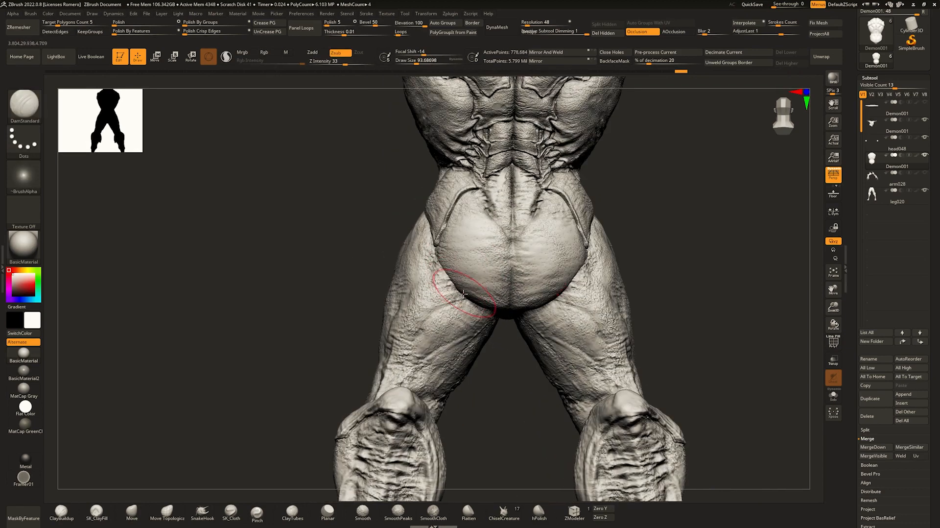
pyautogui.moveTo(473, 287); pyautogui.dragTo(482, 293)
# Try to adjust the torso and hip profile from the side with the Move brush, undoing the last three changes.
pyautogui.moveTo(483, 292)
pyautogui.keyDown('ctrl'); pyautogui.mouseDown(button='right')
pyautogui.moveTo(497, 245)
pyautogui.moveTo(520, 289)
pyautogui.moveTo(531, 264)
pyautogui.moveTo(617, 279)
pyautogui.moveTo(588, 302)
pyautogui.moveTo(586, 260)
pyautogui.moveTo(547, 266)
pyautogui.moveTo(604, 287)
pyautogui.mouseUp(button='right'); pyautogui.keyUp('ctrl')
pyautogui.press('b')
pyautogui.press('m')
pyautogui.press('v')
pyautogui.hotkey('ctrl', 'z')
pyautogui.hotkey('ctrl', 'z')
pyautogui.hotkey('ctrl', 'z')
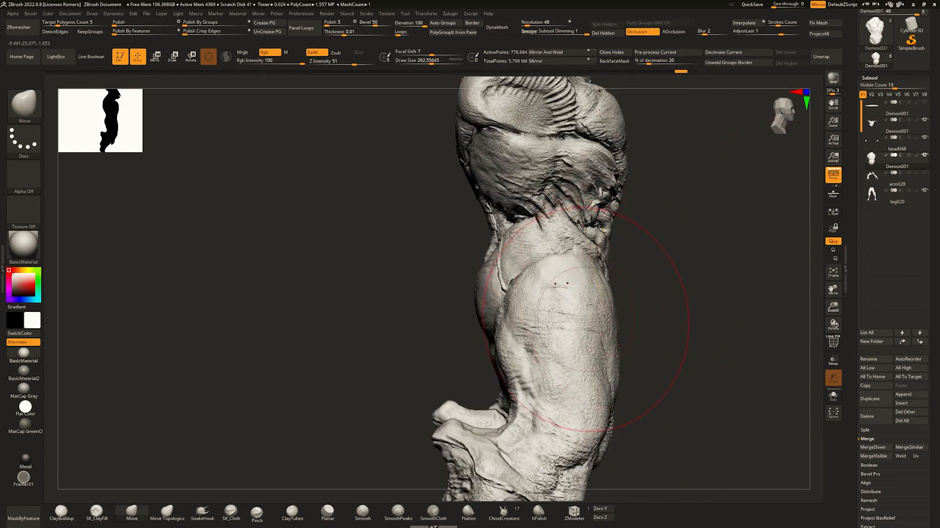
# Resize the Move brush and switch to the leg subtool to adjust the hips and upper thighs.
pyautogui.press('space')
pyautogui.moveTo(597, 294); pyautogui.dragTo(603, 295)
pyautogui.moveTo(594, 288)
pyautogui.mouseDown(button='right')
pyautogui.moveTo(550, 286)
pyautogui.moveTo(561, 248)
pyautogui.moveTo(568, 266)
pyautogui.mouseUp(button='right')
pyautogui.press('space')
pyautogui.moveTo(568, 265); pyautogui.dragTo(562, 265)
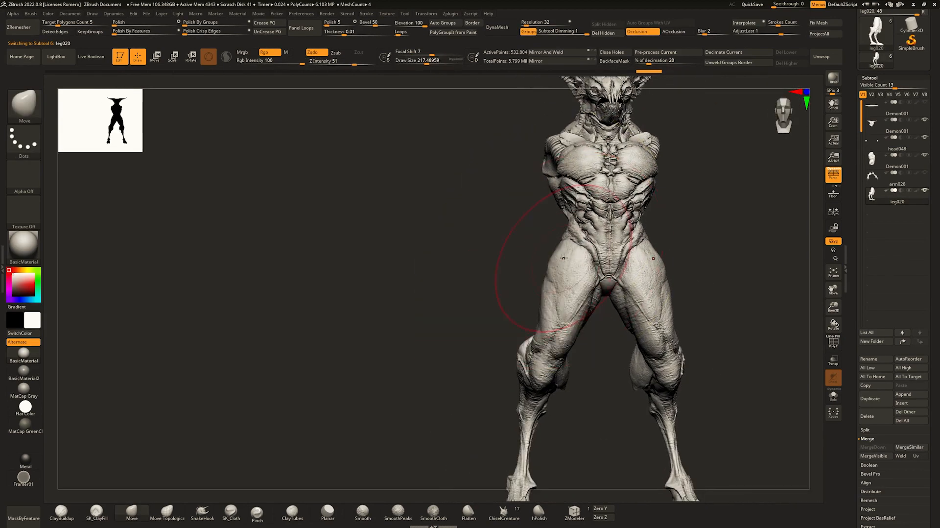
# Examine the body's flat silhouette from the side and front, comparing it with and without perspective.
pyautogui.moveTo(411, 174); pyautogui.dragTo(464, 218)
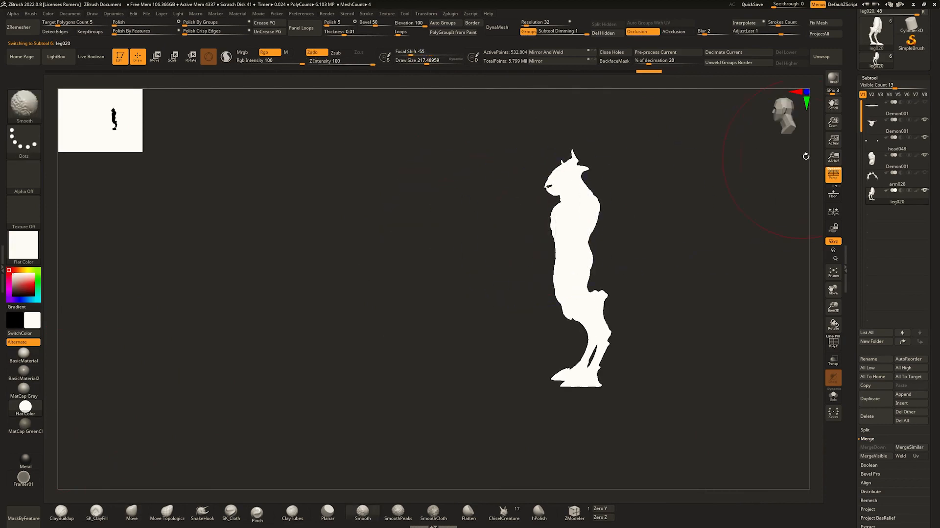
pyautogui.click(833, 174)
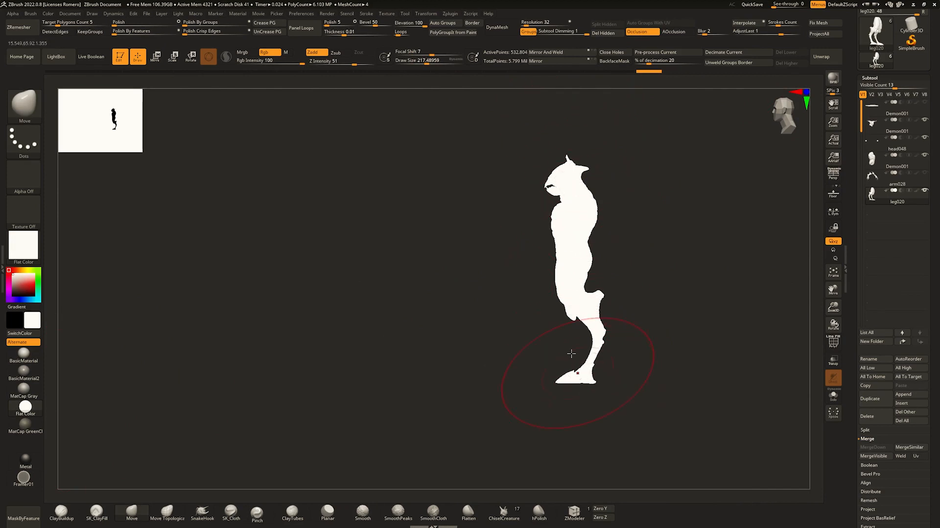
pyautogui.click(833, 174)
pyautogui.moveTo(671, 202); pyautogui.dragTo(122, 327)
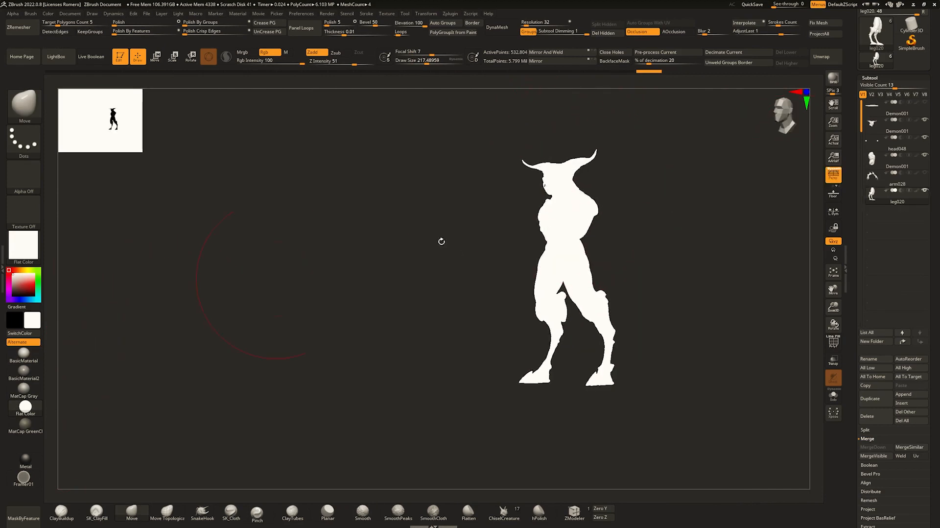
# Show the arm subtool again and return the model from the flat silhouette to BasicMaterial.
pyautogui.click(924, 173)
pyautogui.keyDown('shift'); pyautogui.moveTo(764, 210); pyautogui.dragTo(558, 263); pyautogui.keyUp('shift')
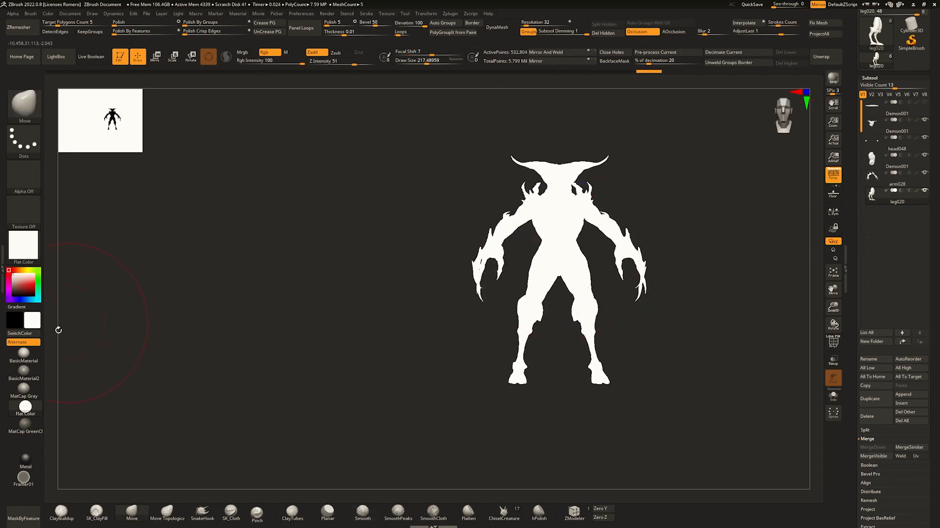
pyautogui.click(23, 355)
pyautogui.moveTo(569, 151)
pyautogui.keyDown('ctrl'); pyautogui.mouseDown(button='right')
pyautogui.moveTo(571, 195)
pyautogui.moveTo(498, 211)
pyautogui.moveTo(495, 233)
pyautogui.moveTo(382, 236)
pyautogui.moveTo(484, 233)
pyautogui.moveTo(482, 252)
pyautogui.mouseUp(button='right'); pyautogui.keyUp('ctrl')
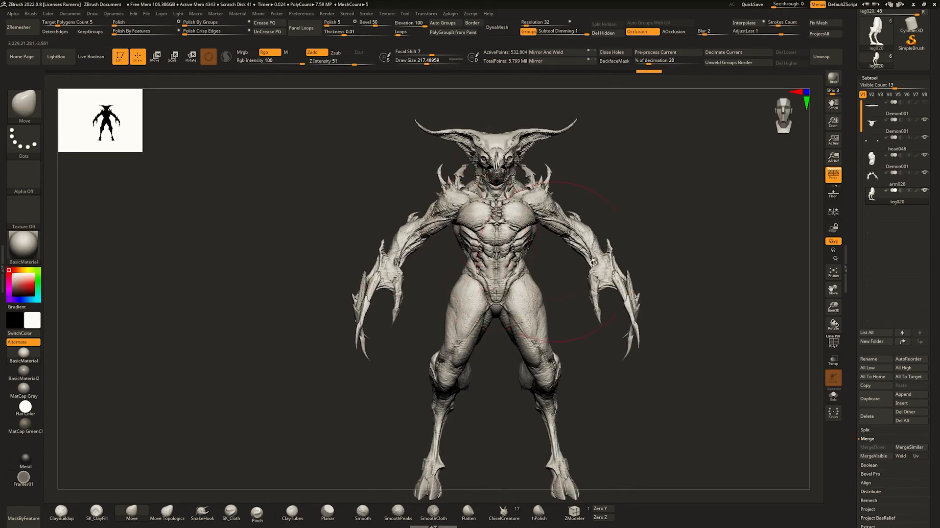
pyautogui.moveTo(593, 262); pyautogui.dragTo(587, 262, button='right')
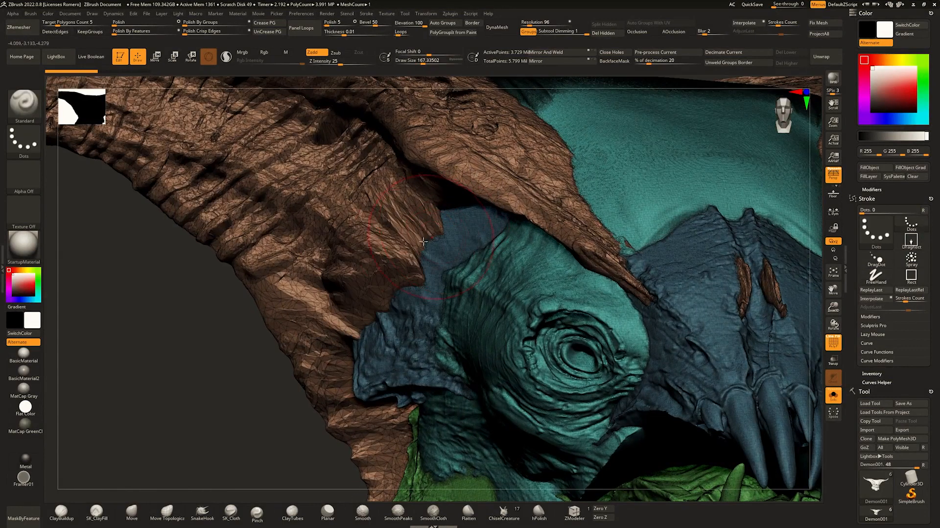
# Rebuild the head and horns with DynaMesh at resolution 200 and run Fix Mesh.
pyautogui.press('ctrl')
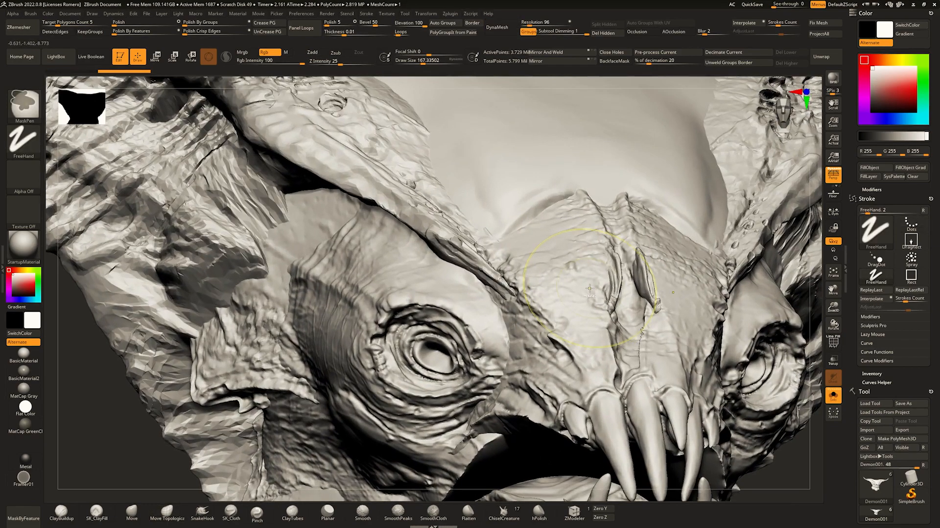
pyautogui.hotkey('ctrl', 'shift')
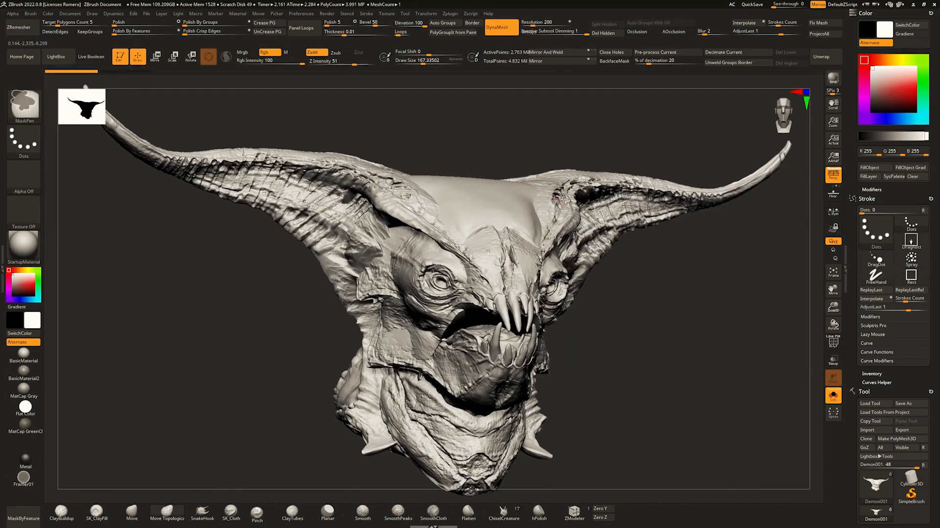
pyautogui.keyDown('alt'); pyautogui.moveTo(503, 208); pyautogui.dragTo(500, 206, button='right'); pyautogui.keyUp('alt')
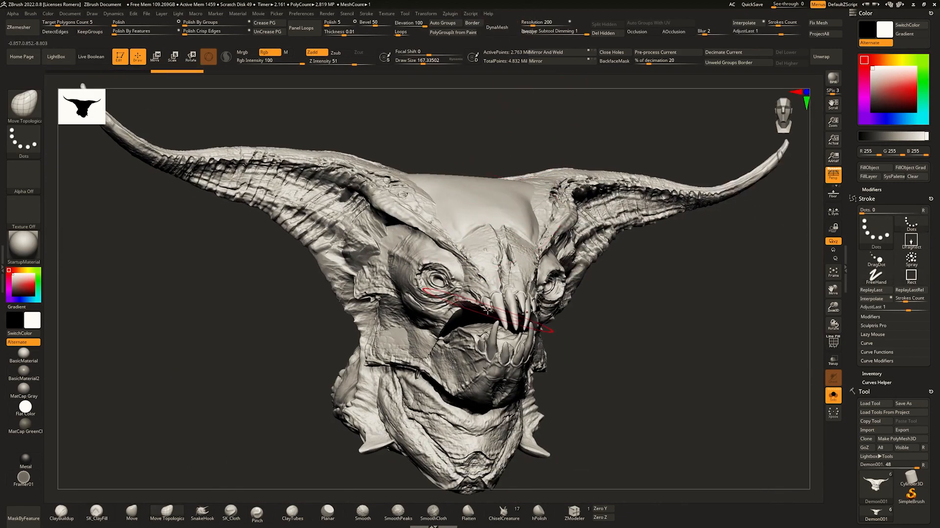
pyautogui.moveTo(401, 202)
pyautogui.mouseDown(button='right')
pyautogui.moveTo(387, 193)
pyautogui.moveTo(374, 157)
pyautogui.moveTo(391, 211)
pyautogui.mouseUp(button='right')
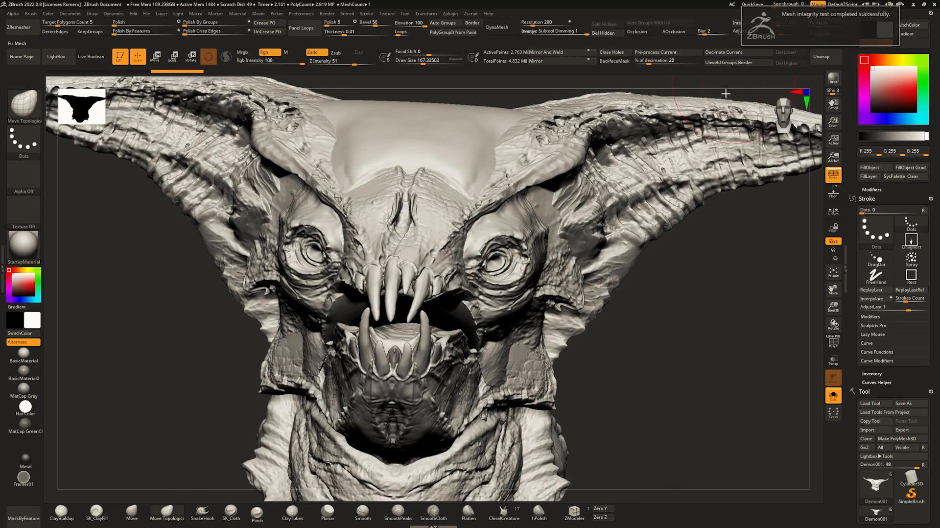
# Examine the remeshed head around the eye and horn base, checking its polyframe.
pyautogui.keyDown('ctrl'); pyautogui.moveTo(676, 260); pyautogui.dragTo(654, 191, button='right'); pyautogui.keyUp('ctrl')
pyautogui.hotkey('alt', 's')
pyautogui.moveTo(514, 260); pyautogui.dragTo(529, 284, button='right')
pyautogui.keyDown('alt'); pyautogui.moveTo(441, 162); pyautogui.dragTo(509, 194, button='right'); pyautogui.keyUp('alt')
pyautogui.hotkey('alt', 's')
pyautogui.moveTo(507, 193)
pyautogui.keyDown('ctrl'); pyautogui.mouseDown(button='right')
pyautogui.moveTo(495, 267)
pyautogui.moveTo(470, 203)
pyautogui.moveTo(506, 220)
pyautogui.moveTo(522, 215)
pyautogui.moveTo(494, 188)
pyautogui.mouseUp(button='right'); pyautogui.keyUp('ctrl')
pyautogui.hotkey('shift', 'f')
pyautogui.hotkey('shift', 'f')
# Blend the seam between the horn base and the temple using the ClayBuildup brush with its alpha off.
pyautogui.press('space')
pyautogui.moveTo(514, 197); pyautogui.dragTo(502, 196)
pyautogui.press('b')
pyautogui.press('c')
pyautogui.press('b')
pyautogui.click(23, 177)
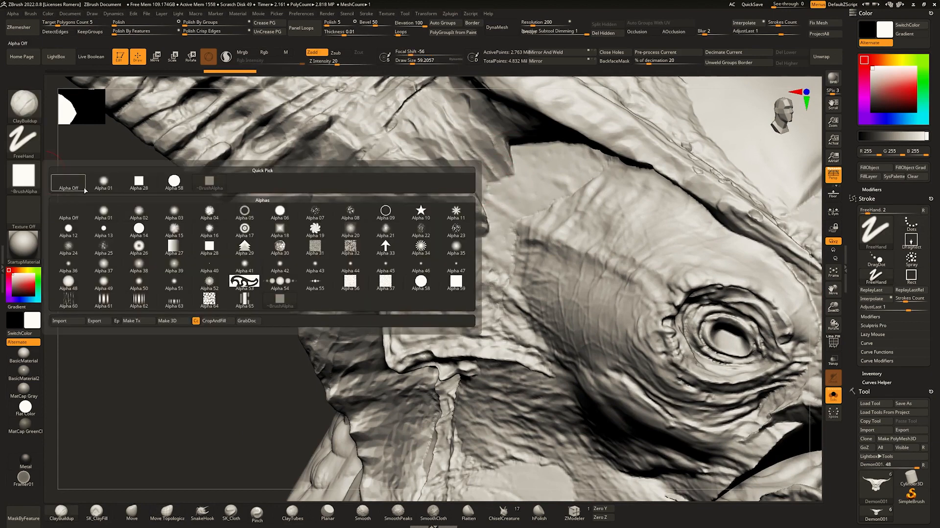
pyautogui.click(71, 184)
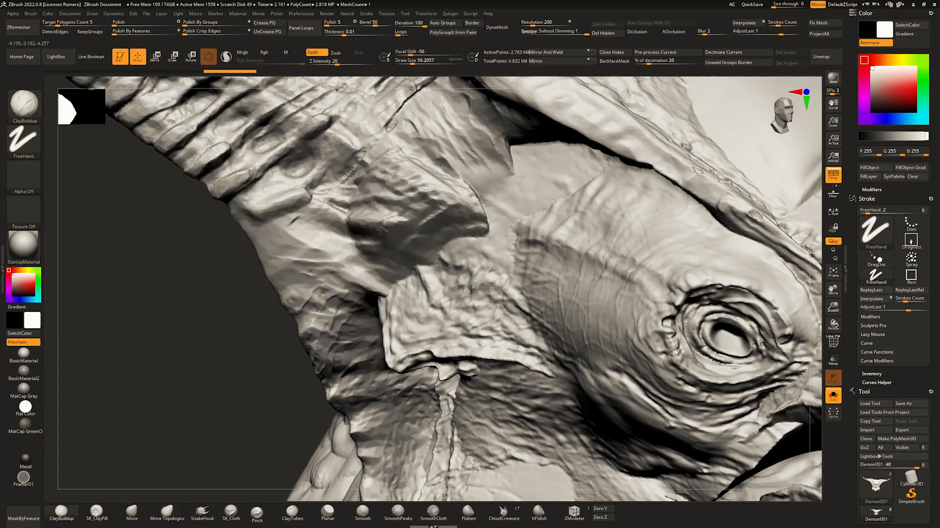
pyautogui.moveTo(477, 160)
pyautogui.mouseDown(button='right')
pyautogui.moveTo(525, 157)
pyautogui.moveTo(509, 141)
pyautogui.moveTo(552, 142)
pyautogui.moveTo(517, 216)
pyautogui.mouseUp(button='right')
pyautogui.rightClick(515, 220)
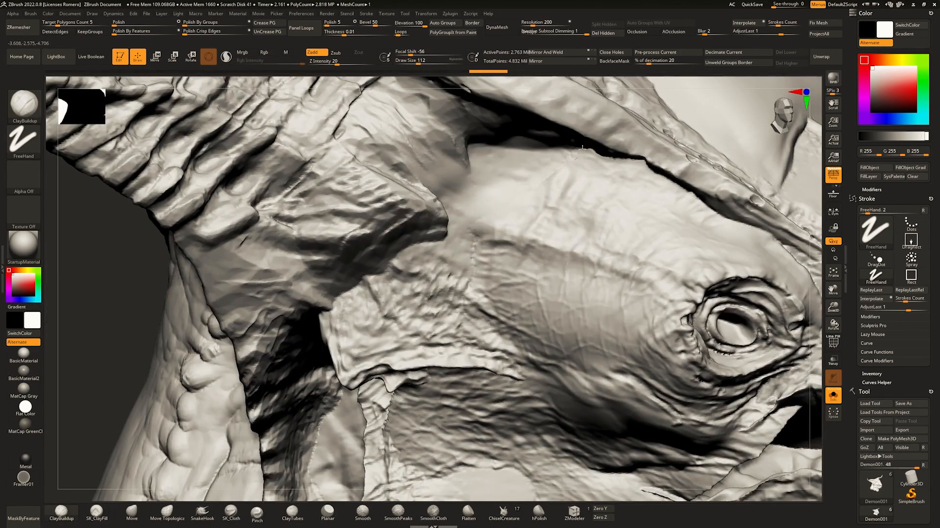
pyautogui.keyDown('ctrl'); pyautogui.moveTo(441, 296); pyautogui.dragTo(424, 258, button='right'); pyautogui.keyUp('ctrl')
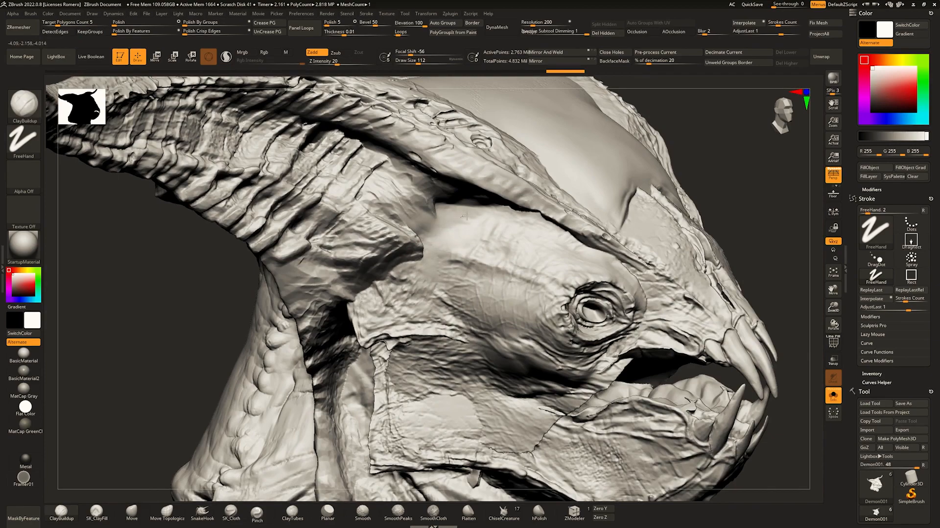
# Build up and soften the hollow beneath the brow ridge, between the horn base and the eye, with ClayBuildup.
pyautogui.moveTo(474, 227)
pyautogui.keyDown('ctrl'); pyautogui.mouseDown(button='right')
pyautogui.moveTo(465, 196)
pyautogui.moveTo(482, 232)
pyautogui.moveTo(503, 214)
pyautogui.moveTo(495, 211)
pyautogui.moveTo(500, 217)
pyautogui.mouseUp(button='right'); pyautogui.keyUp('ctrl')
pyautogui.moveTo(495, 220); pyautogui.dragTo(529, 210)
pyautogui.moveTo(528, 210)
pyautogui.mouseDown(button='right')
pyautogui.moveTo(484, 208)
pyautogui.moveTo(516, 214)
pyautogui.moveTo(502, 226)
pyautogui.mouseUp(button='right')
pyautogui.moveTo(487, 212); pyautogui.dragTo(502, 216)
pyautogui.keyDown('ctrl'); pyautogui.moveTo(502, 215); pyautogui.dragTo(470, 220, button='right'); pyautogui.keyUp('ctrl')
pyautogui.moveTo(470, 220); pyautogui.dragTo(490, 217, button='right')
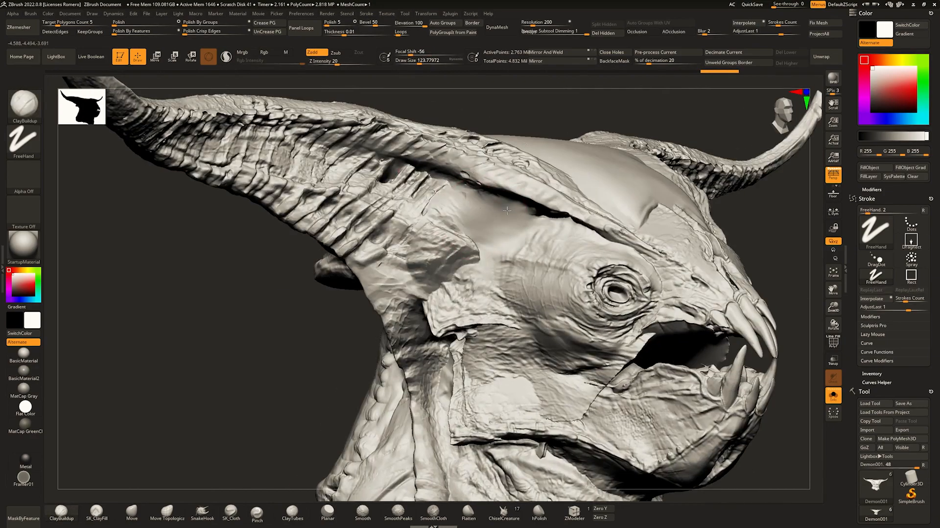
pyautogui.moveTo(507, 211); pyautogui.dragTo(521, 216)
pyautogui.moveTo(521, 215); pyautogui.dragTo(483, 225, button='right')
pyautogui.moveTo(483, 226); pyautogui.dragTo(494, 233)
pyautogui.moveTo(477, 221)
pyautogui.keyDown('ctrl'); pyautogui.mouseDown(button='right')
pyautogui.moveTo(440, 170)
pyautogui.moveTo(453, 151)
pyautogui.moveTo(450, 208)
pyautogui.moveTo(463, 210)
pyautogui.moveTo(469, 251)
pyautogui.moveTo(514, 205)
pyautogui.moveTo(484, 216)
pyautogui.moveTo(487, 232)
pyautogui.moveTo(531, 227)
pyautogui.moveTo(470, 250)
pyautogui.mouseUp(button='right'); pyautogui.keyUp('ctrl')
# Build up vertical muscle folds on the side of the neck with a smaller ClayBuildup brush.
pyautogui.moveTo(465, 178); pyautogui.dragTo(448, 166, button='right')
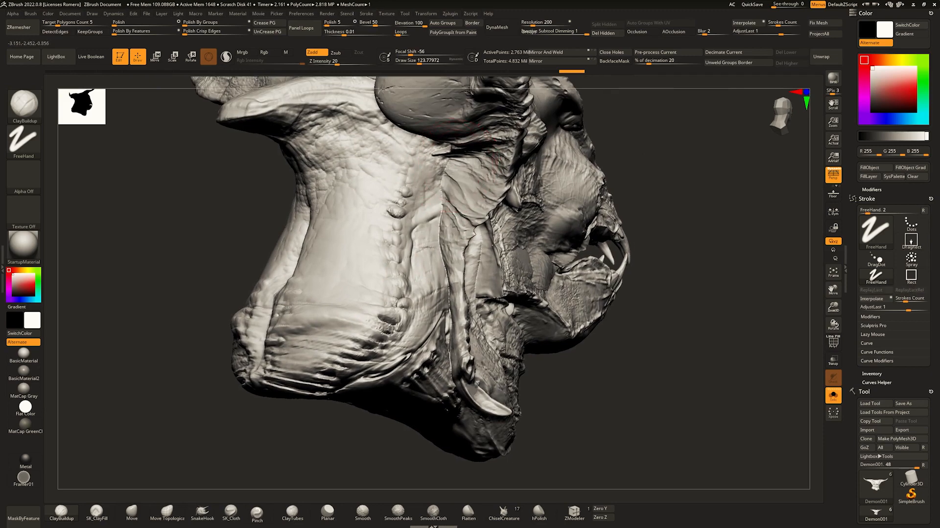
pyautogui.press('space')
pyautogui.moveTo(447, 171)
pyautogui.mouseDown()
pyautogui.moveTo(483, 188)
pyautogui.moveTo(430, 210)
pyautogui.mouseUp()
pyautogui.press('space')
pyautogui.press('space')
pyautogui.moveTo(446, 262); pyautogui.dragTo(452, 283)
pyautogui.press('space')
pyautogui.moveTo(440, 233); pyautogui.dragTo(444, 234)
# Sculpt and smooth finer folds along the neck cord with the Standard brush at a draw size of about 37.
pyautogui.moveTo(444, 234)
pyautogui.mouseDown(button='right')
pyautogui.moveTo(441, 186)
pyautogui.moveTo(438, 198)
pyautogui.mouseUp(button='right')
pyautogui.press('b')
pyautogui.press('s')
pyautogui.press('t')
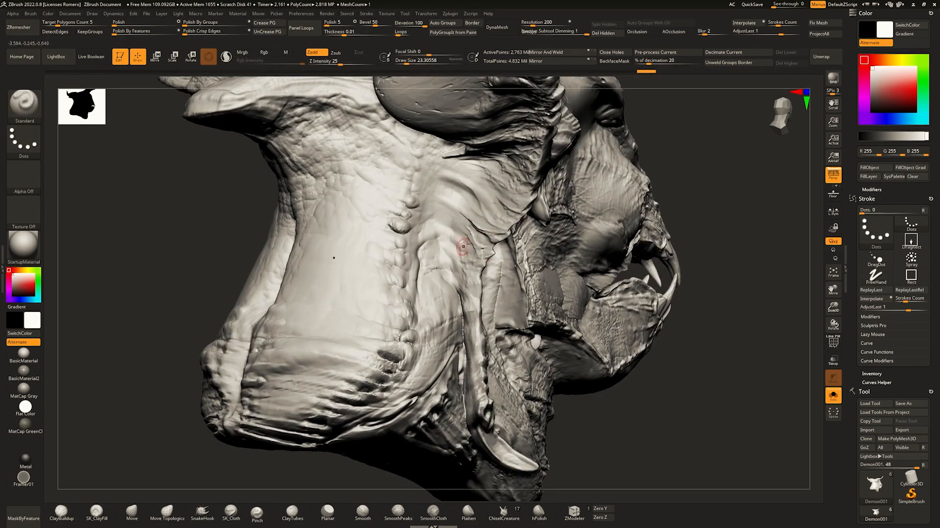
pyautogui.moveTo(456, 277); pyautogui.dragTo(448, 272, button='right')
pyautogui.keyDown('shift'); pyautogui.moveTo(448, 265); pyautogui.dragTo(445, 240); pyautogui.keyUp('shift')
pyautogui.moveTo(451, 205); pyautogui.dragTo(443, 227)
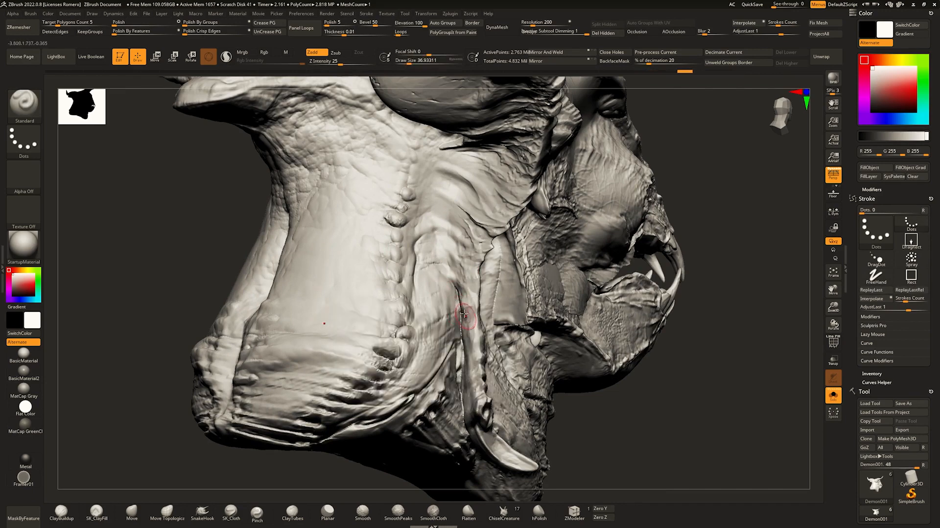
pyautogui.moveTo(464, 313); pyautogui.dragTo(462, 337)
pyautogui.moveTo(460, 333)
pyautogui.keyDown('ctrl'); pyautogui.mouseDown(button='right')
pyautogui.moveTo(457, 295)
pyautogui.moveTo(452, 321)
pyautogui.moveTo(465, 294)
pyautogui.mouseUp(button='right'); pyautogui.keyUp('ctrl')
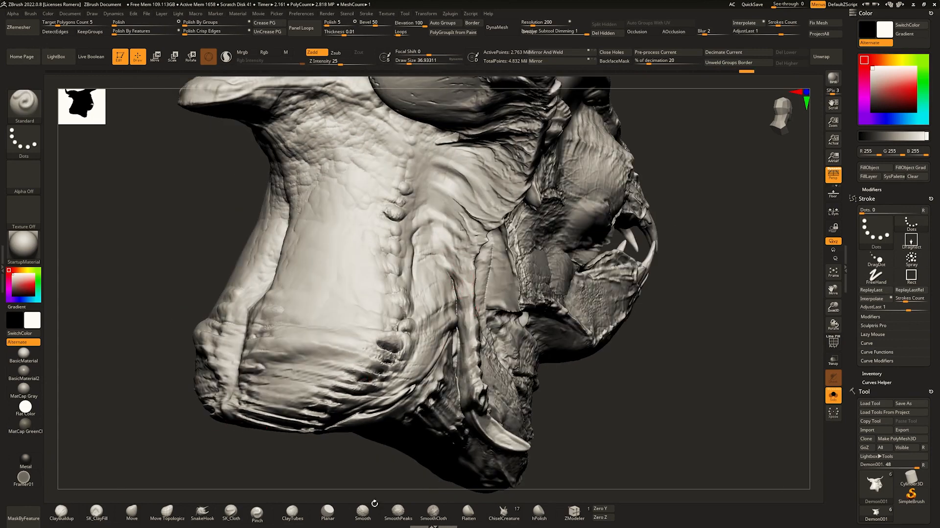
# Refine the skin folds at the upper end of the neck cord behind the jaw with the Standard brush.
pyautogui.moveTo(477, 255)
pyautogui.mouseDown(button='right')
pyautogui.moveTo(461, 250)
pyautogui.moveTo(455, 262)
pyautogui.mouseUp(button='right')
pyautogui.press('space')
pyautogui.moveTo(455, 269); pyautogui.dragTo(459, 269)
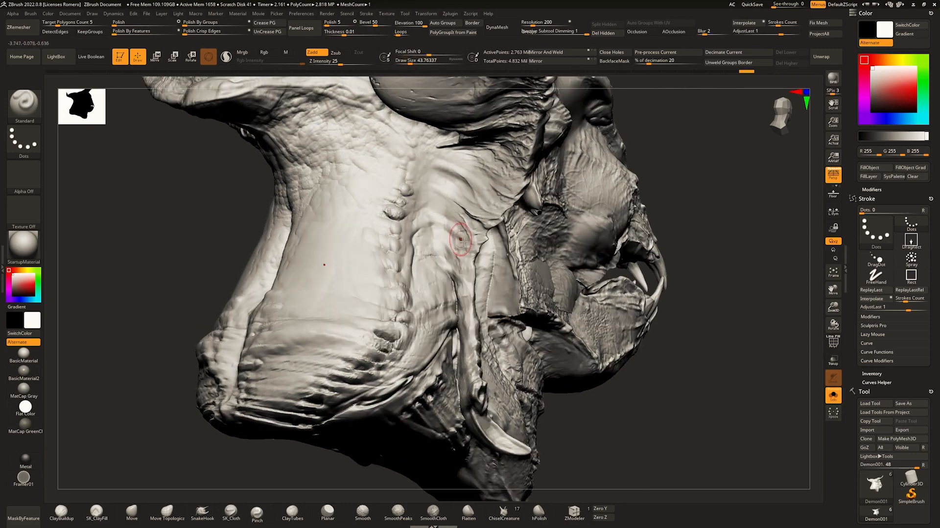
pyautogui.keyDown('ctrl'); pyautogui.moveTo(438, 218); pyautogui.dragTo(446, 237, button='right'); pyautogui.keyUp('ctrl')
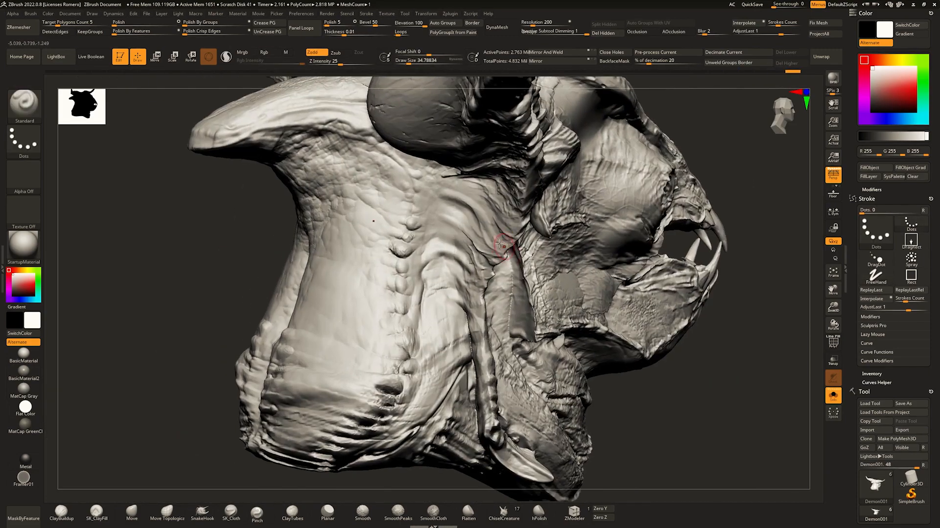
pyautogui.press('space')
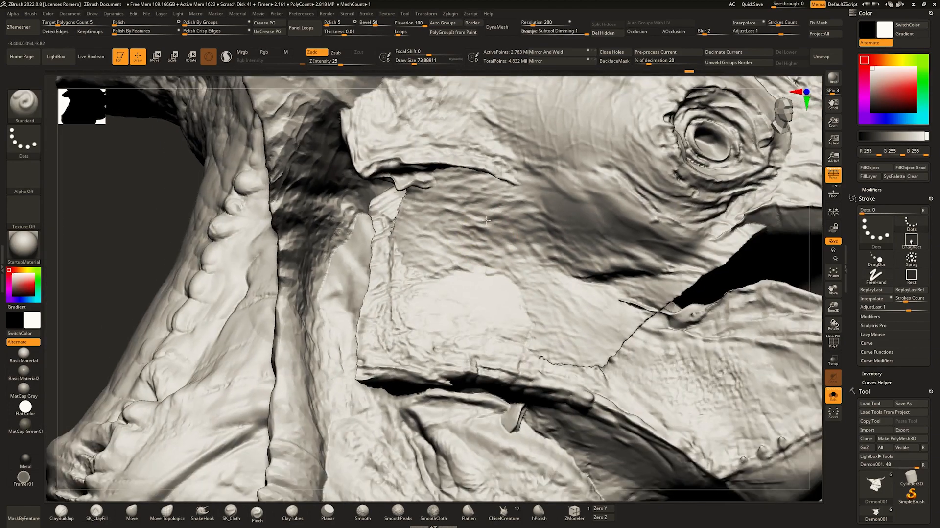
# Switch to the Standard brush for the cheek and set its draw size to about 132.
pyautogui.moveTo(486, 221); pyautogui.dragTo(496, 236, button='right')
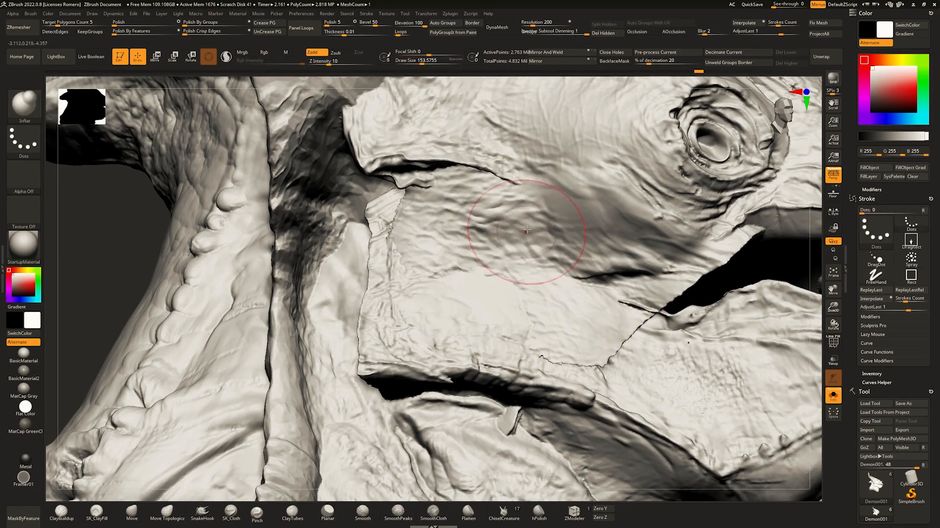
pyautogui.press('b')
pyautogui.press('s')
pyautogui.press('t')
pyautogui.press('ctrl')
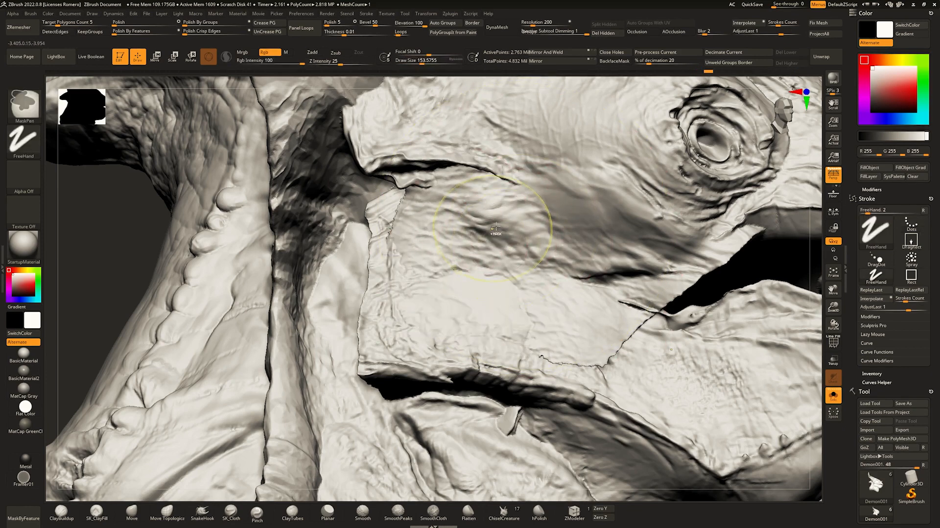
pyautogui.press('space')
pyautogui.moveTo(517, 228)
pyautogui.mouseDown()
pyautogui.moveTo(500, 218)
pyautogui.moveTo(490, 228)
pyautogui.mouseUp()
pyautogui.press('space')
pyautogui.keyDown('ctrl'); pyautogui.moveTo(474, 219); pyautogui.dragTo(319, 270, button='right'); pyautogui.keyUp('ctrl')
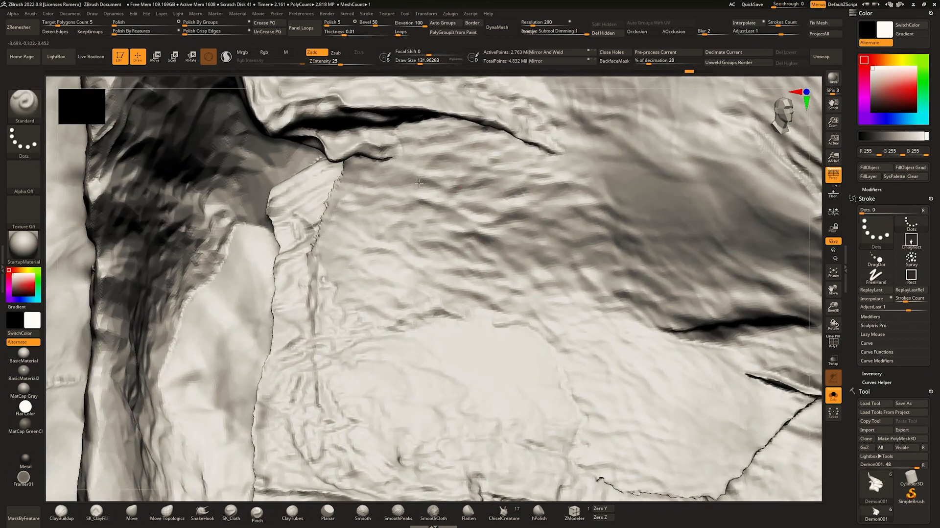
# Try to carve a diagonal crease across the cheek with the Standard brush and soften it.
pyautogui.moveTo(525, 243)
pyautogui.mouseDown()
pyautogui.moveTo(598, 285)
pyautogui.moveTo(445, 202)
pyautogui.moveTo(595, 293)
pyautogui.moveTo(529, 256)
pyautogui.mouseUp()
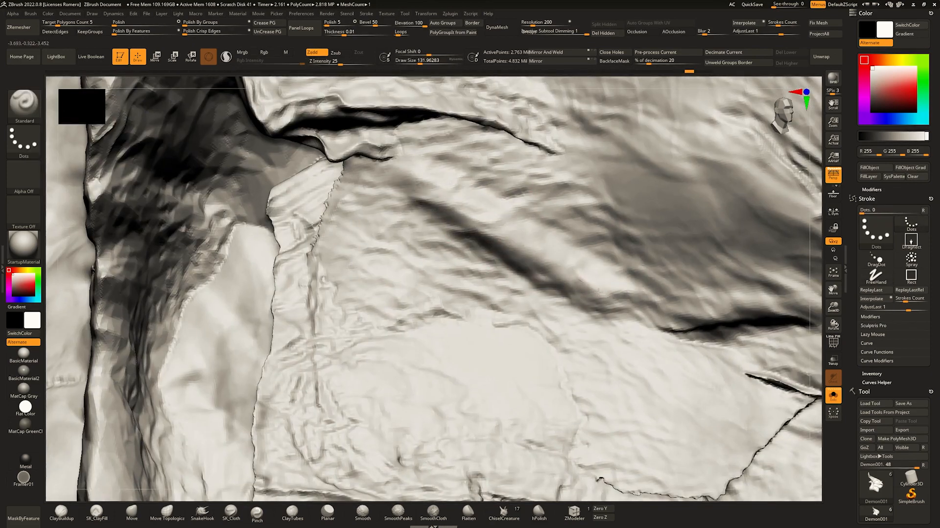
pyautogui.keyDown('shift'); pyautogui.moveTo(598, 292); pyautogui.dragTo(431, 196); pyautogui.keyUp('shift')
pyautogui.moveTo(514, 237)
pyautogui.mouseDown()
pyautogui.moveTo(441, 198)
pyautogui.moveTo(543, 254)
pyautogui.moveTo(459, 210)
pyautogui.mouseUp()
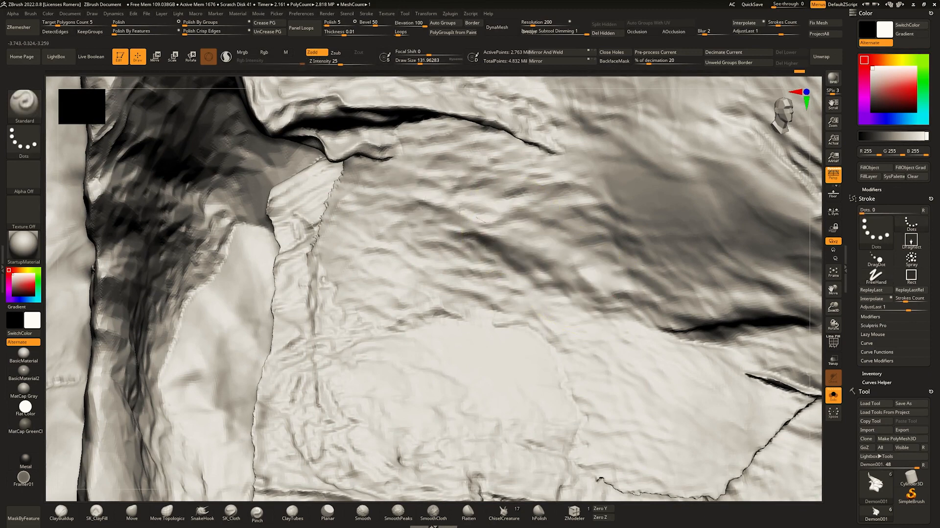
pyautogui.moveTo(400, 176); pyautogui.dragTo(631, 307)
pyautogui.hotkey('ctrl', 'z')
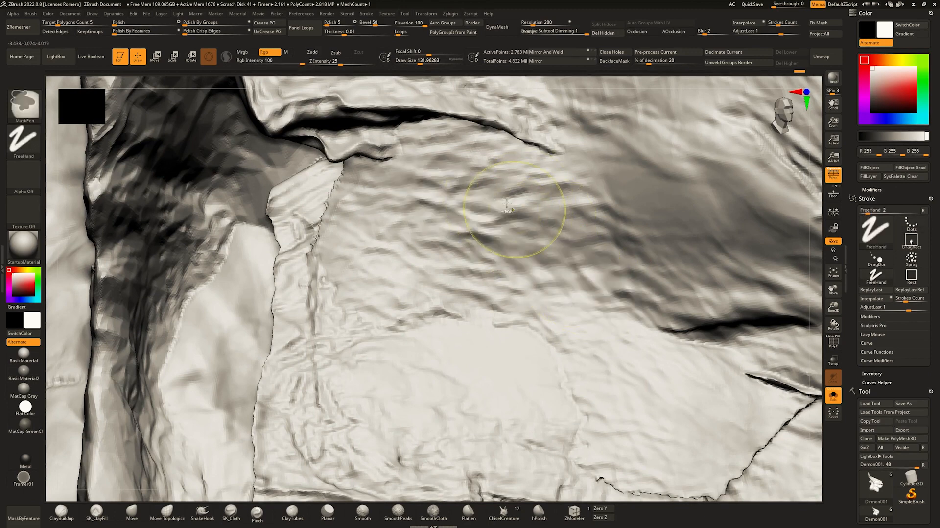
# Even out the wrinkled cheek hollow below the eye with the ClayBuildup brush at a draw size of about 172.
pyautogui.press('s')
pyautogui.moveTo(518, 230); pyautogui.dragTo(494, 231)
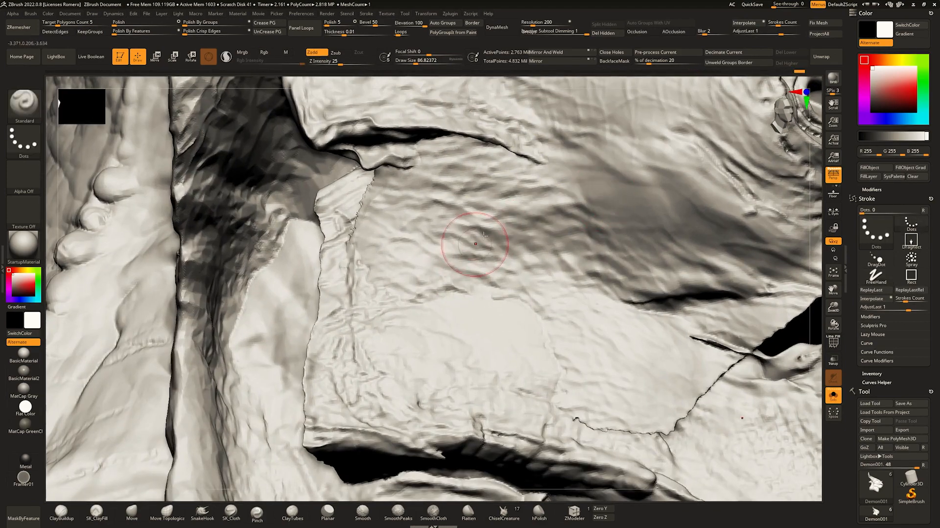
pyautogui.press('space')
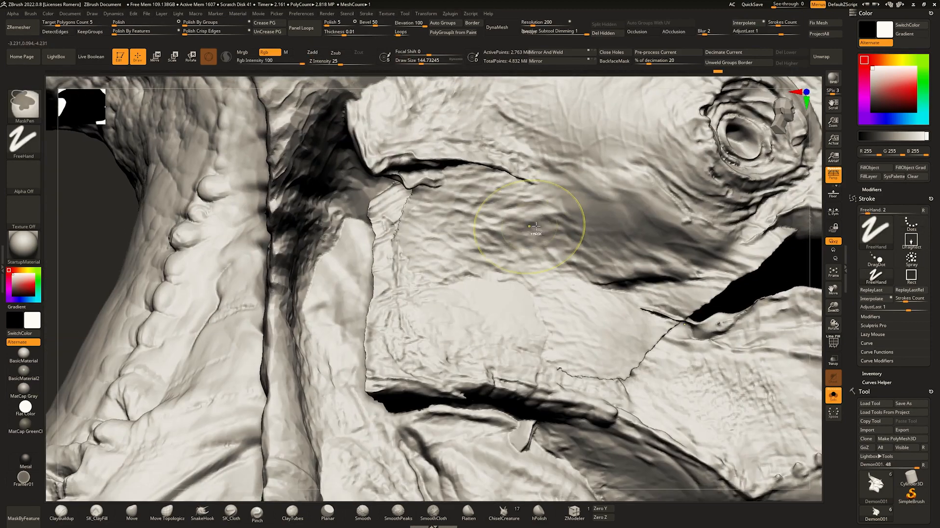
pyautogui.press('space')
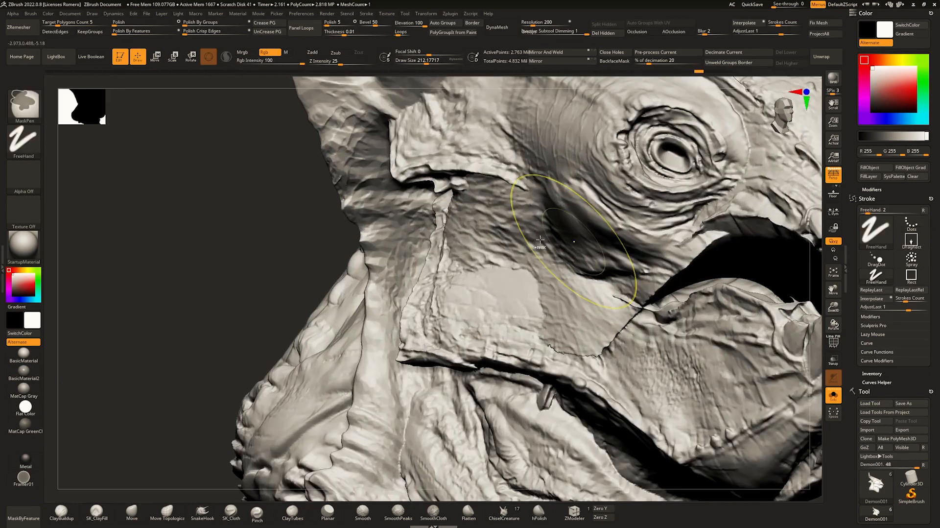
pyautogui.press('b')
pyautogui.press('c')
pyautogui.press('b')
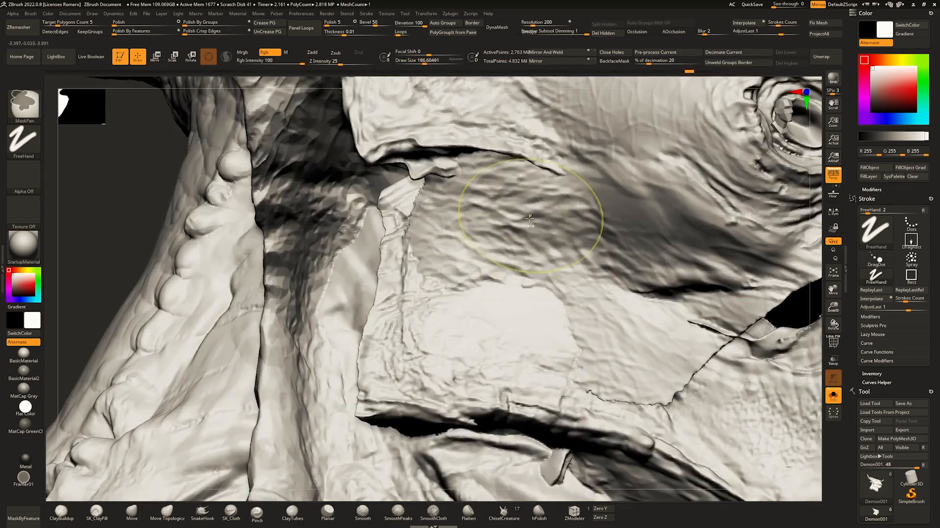
pyautogui.press(']')
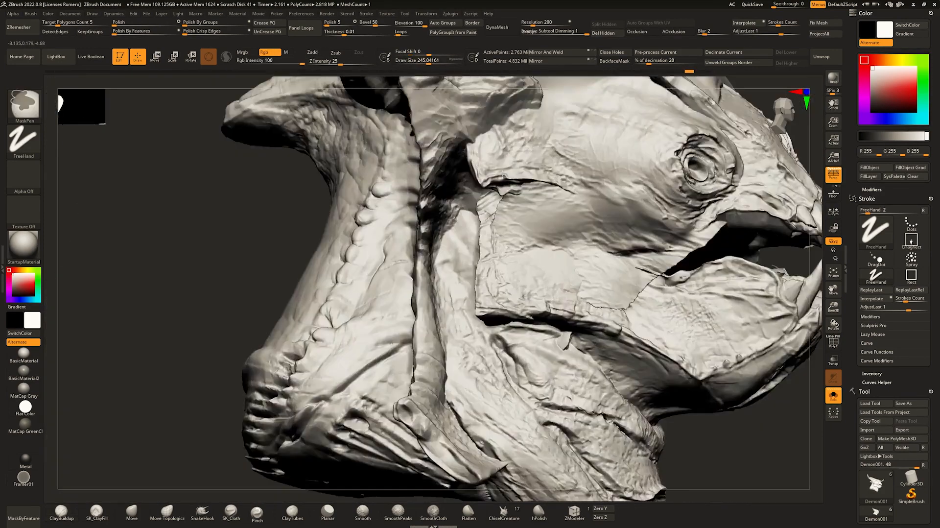
pyautogui.press('space')
pyautogui.press('[')
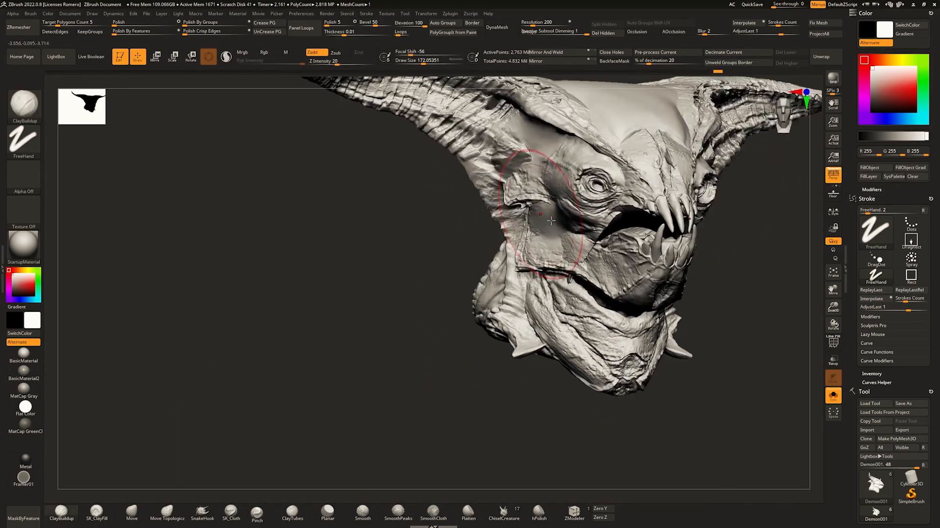
pyautogui.press('ctrl')
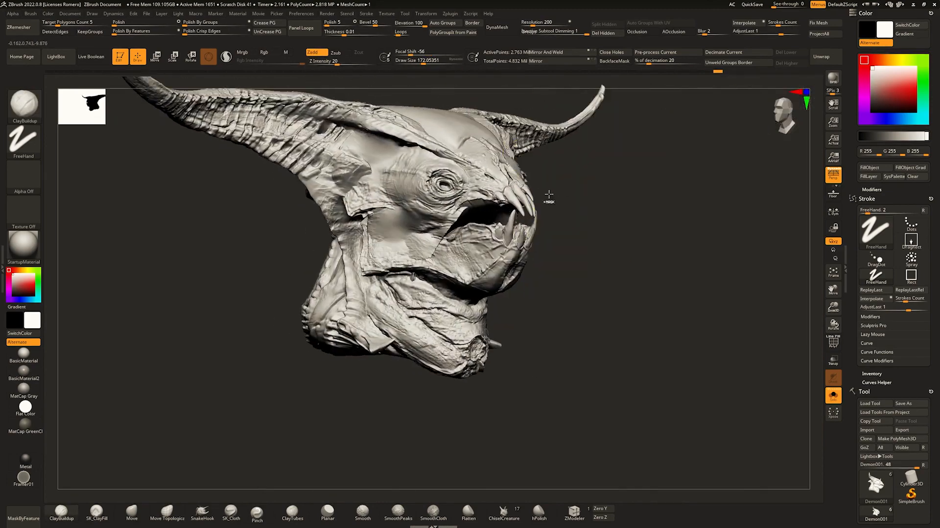
pyautogui.hotkey('ctrl', 'shift')
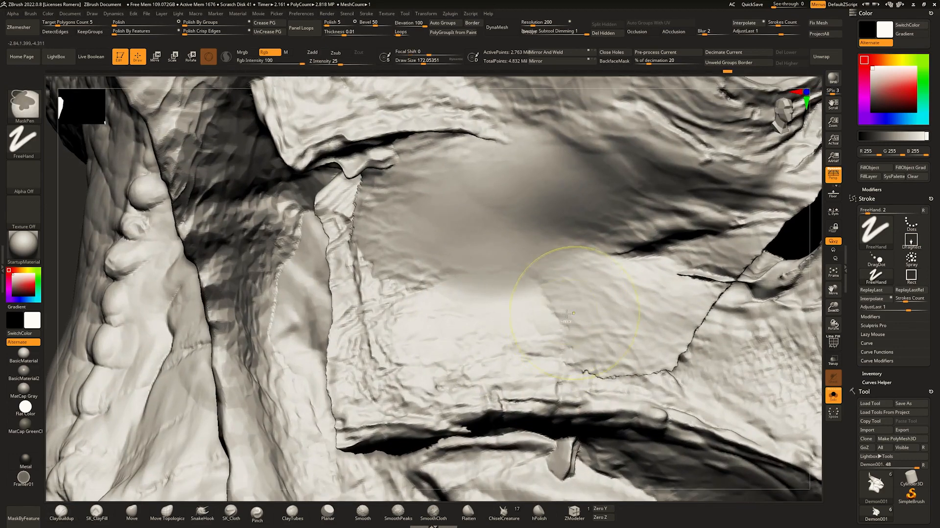
# Inflate the open seam between the cheek and lower jaw with the Inflat brush at about 167, and DynaMesh the head at resolution 200.
pyautogui.press('space')
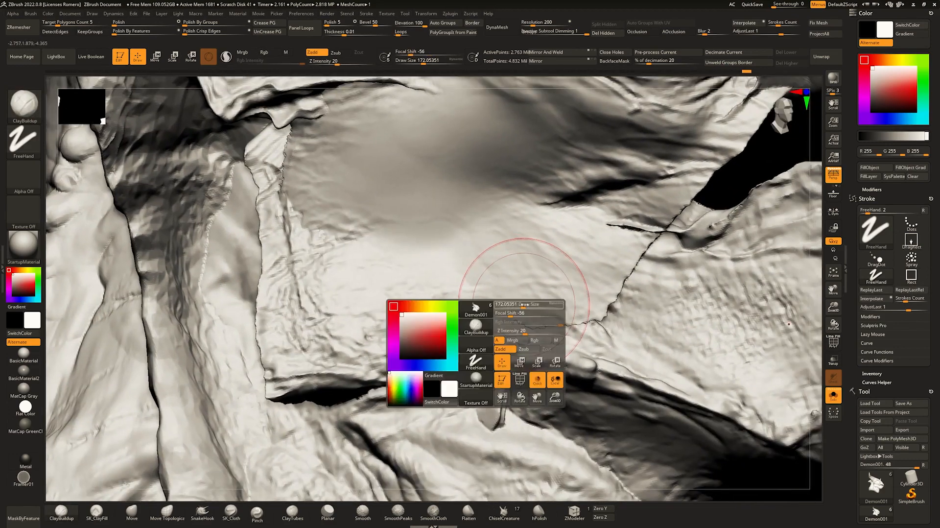
pyautogui.press('space')
pyautogui.press('space')
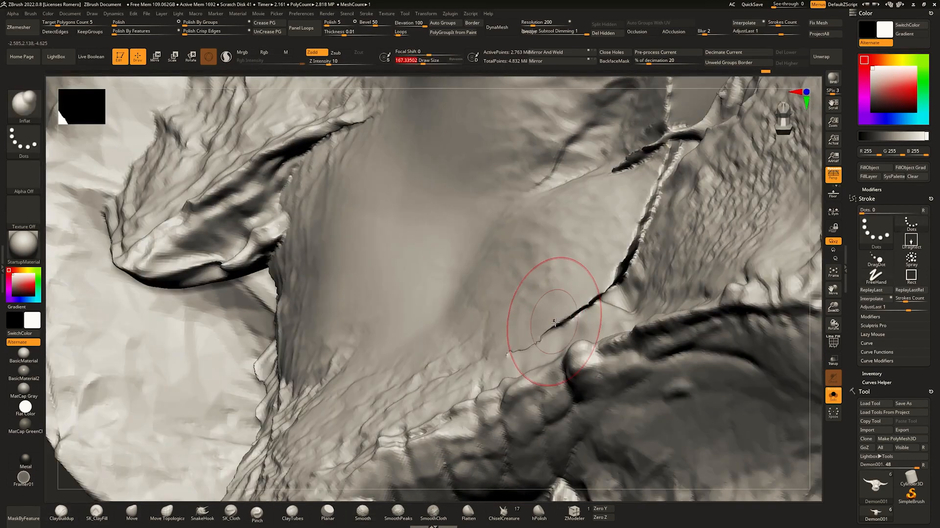
pyautogui.moveTo(554, 322); pyautogui.dragTo(520, 344)
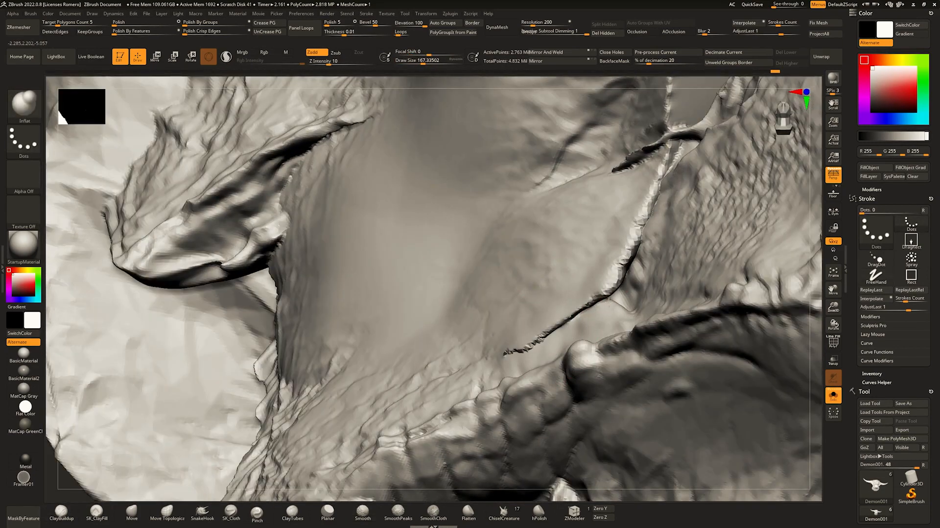
pyautogui.moveTo(620, 280); pyautogui.dragTo(597, 293, button='right')
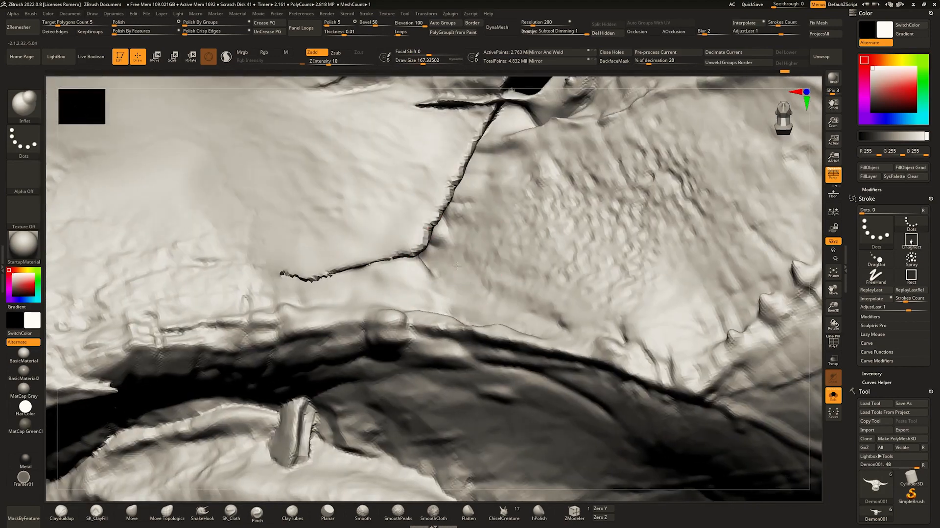
pyautogui.moveTo(425, 255); pyautogui.dragTo(434, 245, button='right')
pyautogui.moveTo(312, 275); pyautogui.dragTo(302, 278)
pyautogui.moveTo(312, 275); pyautogui.dragTo(356, 266, button='right')
pyautogui.moveTo(485, 138)
pyautogui.keyDown('alt'); pyautogui.mouseDown(button='right')
pyautogui.moveTo(470, 251)
pyautogui.moveTo(472, 229)
pyautogui.moveTo(480, 237)
pyautogui.moveTo(455, 226)
pyautogui.moveTo(434, 249)
pyautogui.moveTo(293, 240)
pyautogui.moveTo(458, 263)
pyautogui.moveTo(519, 82)
pyautogui.mouseUp(button='right'); pyautogui.keyUp('alt')
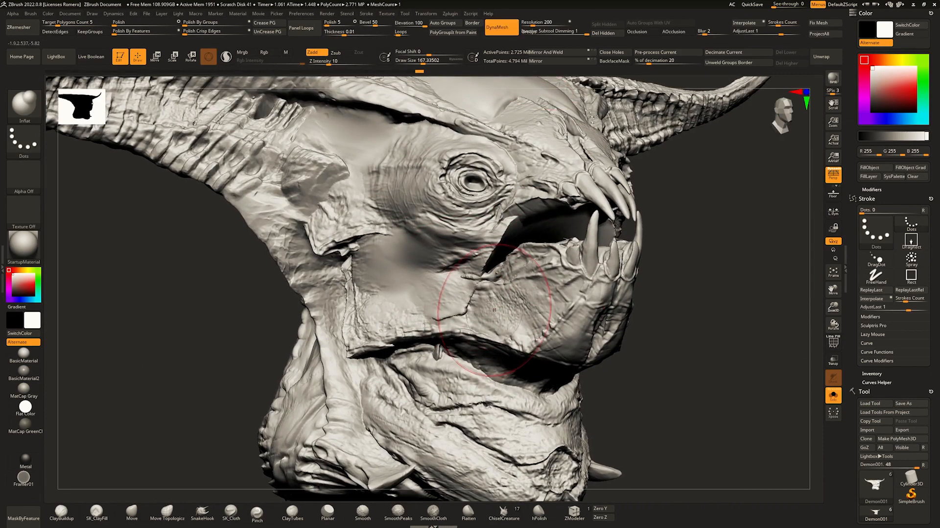
# Close and smooth the remaining seam from the mouth corner down to the jaw edge, reducing the draw size to about 83.
pyautogui.keyDown('ctrl'); pyautogui.moveTo(492, 311); pyautogui.dragTo(509, 342, button='right'); pyautogui.keyUp('ctrl')
pyautogui.keyDown('shift'); pyautogui.moveTo(547, 286); pyautogui.dragTo(486, 268); pyautogui.keyUp('shift')
pyautogui.moveTo(486, 268)
pyautogui.keyDown('ctrl'); pyautogui.mouseDown(button='right')
pyautogui.moveTo(481, 237)
pyautogui.moveTo(449, 251)
pyautogui.moveTo(463, 256)
pyautogui.moveTo(464, 294)
pyautogui.mouseUp(button='right'); pyautogui.keyUp('ctrl')
pyautogui.press('b')
pyautogui.press('c')
pyautogui.press('b')
pyautogui.press('space')
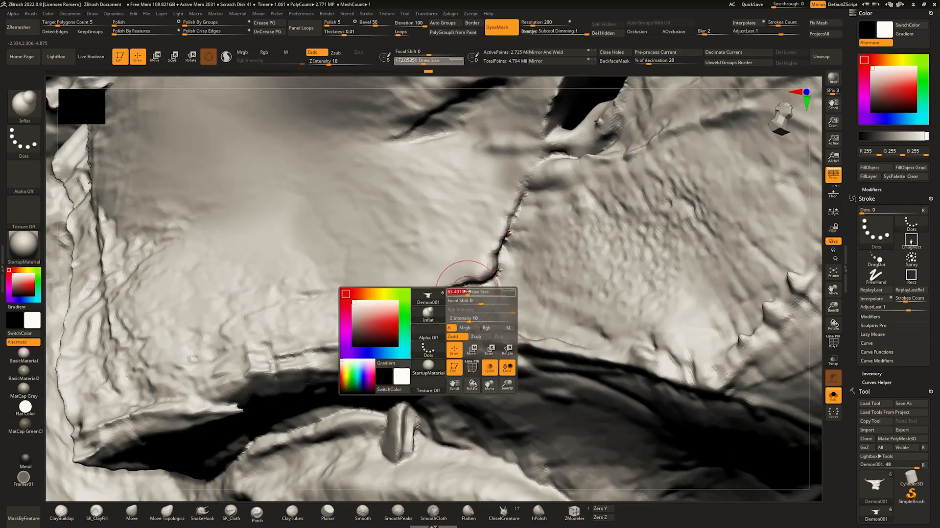
pyautogui.moveTo(465, 294); pyautogui.dragTo(456, 294)
pyautogui.moveTo(456, 294); pyautogui.dragTo(407, 299, button='right')
pyautogui.keyDown('ctrl'); pyautogui.moveTo(492, 264); pyautogui.dragTo(489, 227, button='right'); pyautogui.keyUp('ctrl')
pyautogui.moveTo(455, 287)
pyautogui.keyDown('shift'); pyautogui.mouseDown()
pyautogui.moveTo(493, 268)
pyautogui.moveTo(496, 255)
pyautogui.mouseUp(); pyautogui.keyUp('shift')
# Try to fill and even out the cheek surface with the SK_ClayFill brush at a draw size of about 136.
pyautogui.press('2')
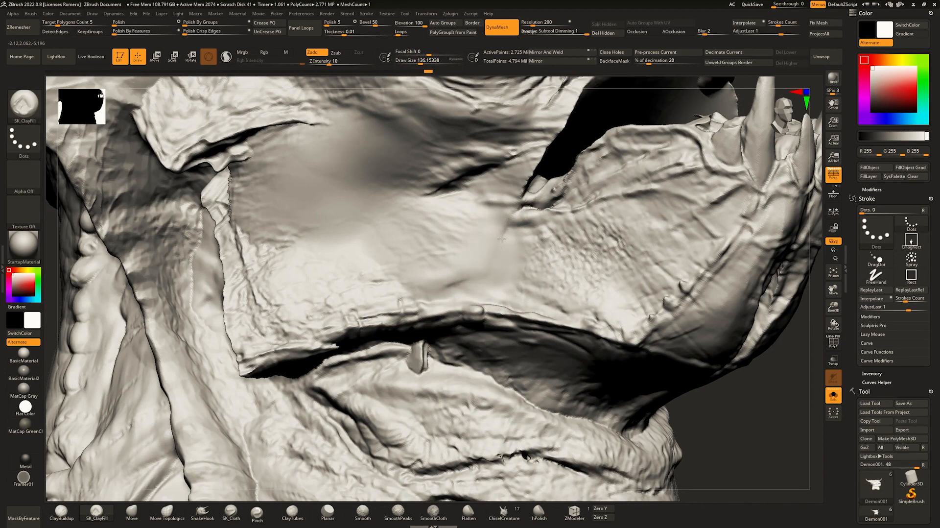
pyautogui.moveTo(390, 282); pyautogui.dragTo(355, 255)
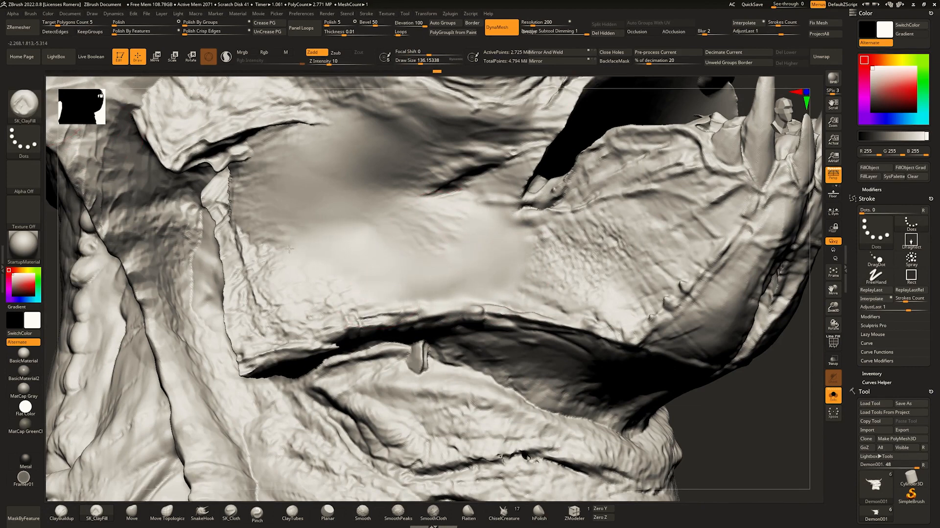
pyautogui.moveTo(375, 195); pyautogui.dragTo(465, 203)
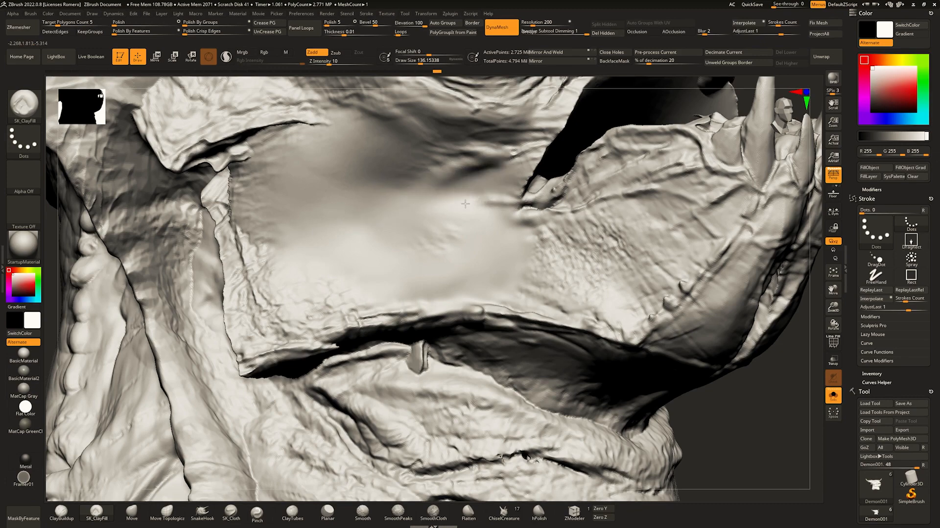
pyautogui.moveTo(487, 290); pyautogui.dragTo(551, 297)
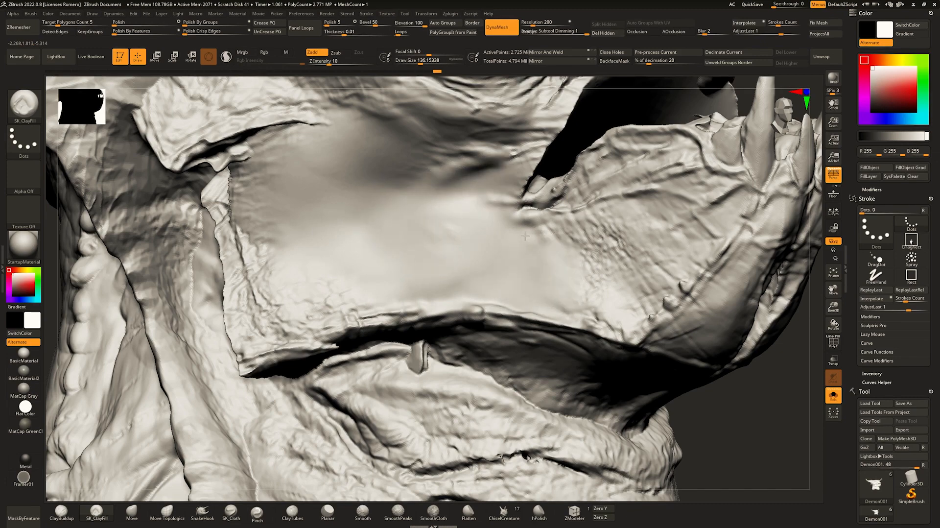
pyautogui.moveTo(515, 209)
pyautogui.keyDown('ctrl'); pyautogui.mouseDown(button='right')
pyautogui.moveTo(493, 189)
pyautogui.moveTo(537, 206)
pyautogui.moveTo(532, 250)
pyautogui.mouseUp(button='right'); pyautogui.keyUp('ctrl')
pyautogui.hotkey('ctrl', 'z')
pyautogui.hotkey('ctrl', 'z')
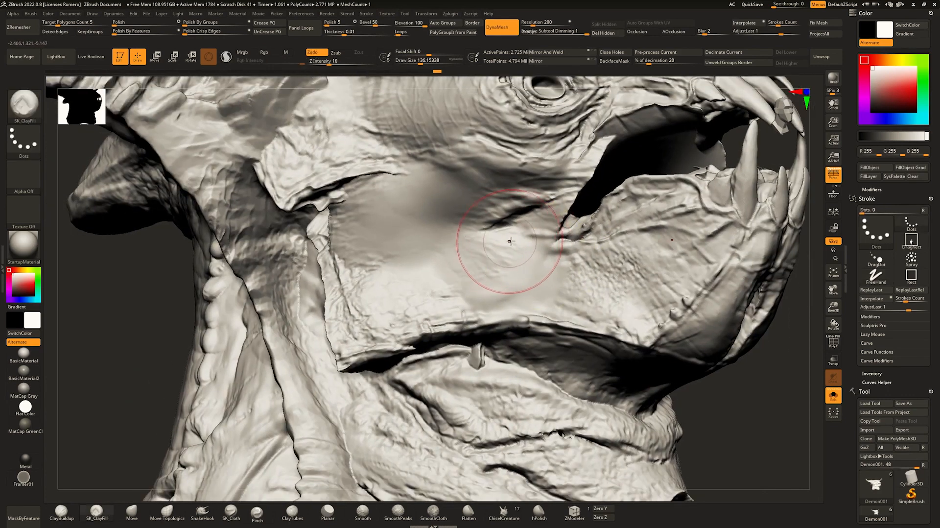
# Undo the earlier smoothing below the mouth corner and rework the seam there with the SK_ClayFill brush.
pyautogui.moveTo(504, 251); pyautogui.dragTo(434, 251, button='right')
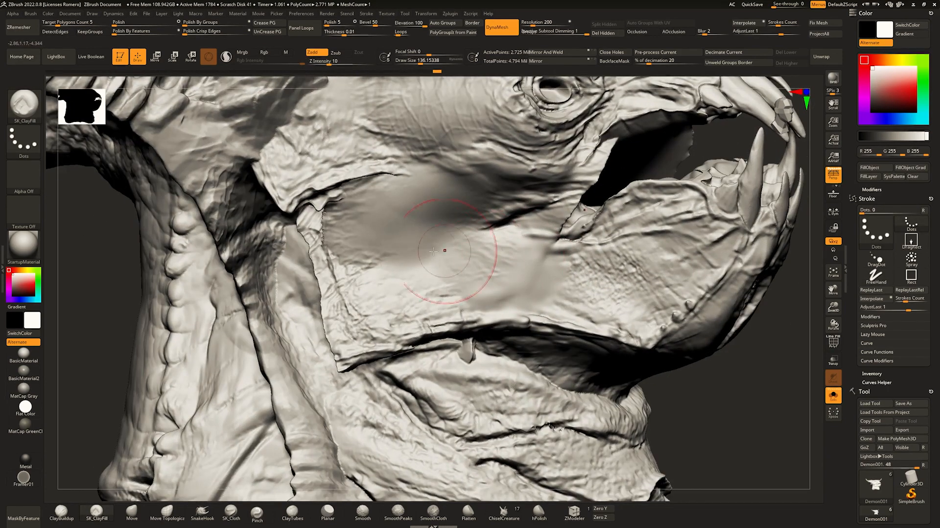
pyautogui.moveTo(413, 202)
pyautogui.keyDown('ctrl'); pyautogui.mouseDown(button='right')
pyautogui.moveTo(427, 259)
pyautogui.moveTo(410, 264)
pyautogui.moveTo(429, 248)
pyautogui.moveTo(444, 294)
pyautogui.moveTo(492, 314)
pyautogui.mouseUp(button='right'); pyautogui.keyUp('ctrl')
pyautogui.hotkey('ctrl', 'z')
pyautogui.moveTo(494, 302); pyautogui.dragTo(495, 296)
pyautogui.moveTo(496, 296); pyautogui.dragTo(495, 279, button='right')
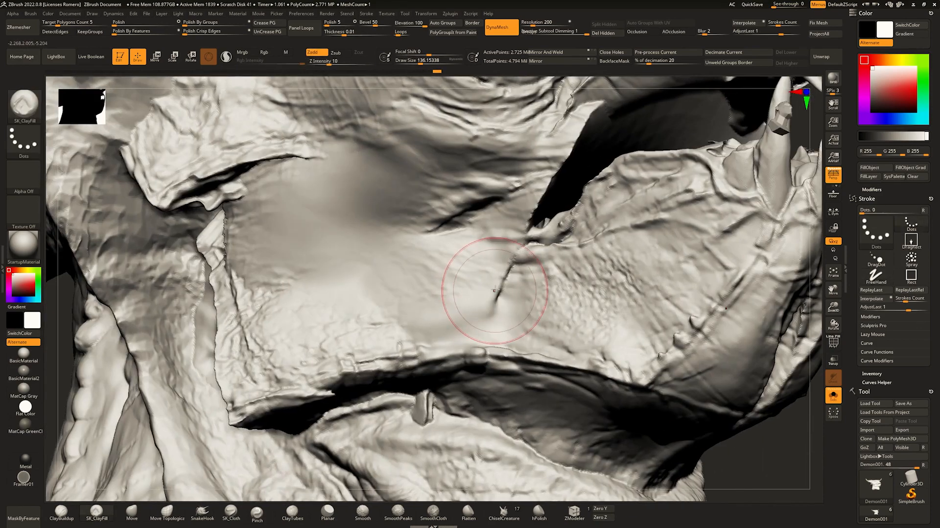
# Fill the seam below the mouth corner with the ClayBuildup brush at about 202, and reduce the draw size to about 140.
pyautogui.press('b')
pyautogui.press('c')
pyautogui.press('b')
pyautogui.moveTo(495, 309)
pyautogui.mouseDown()
pyautogui.moveTo(507, 295)
pyautogui.moveTo(488, 282)
pyautogui.mouseUp()
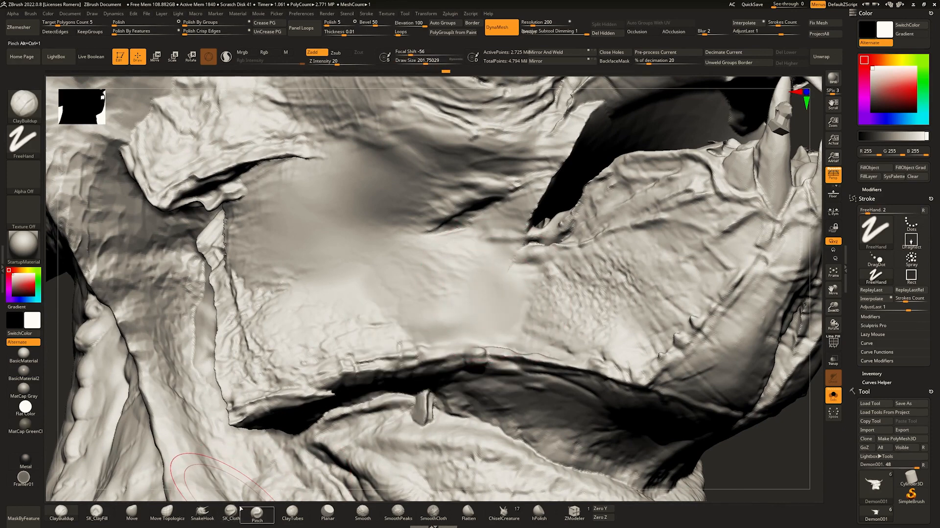
pyautogui.moveTo(512, 290); pyautogui.dragTo(524, 286, button='right')
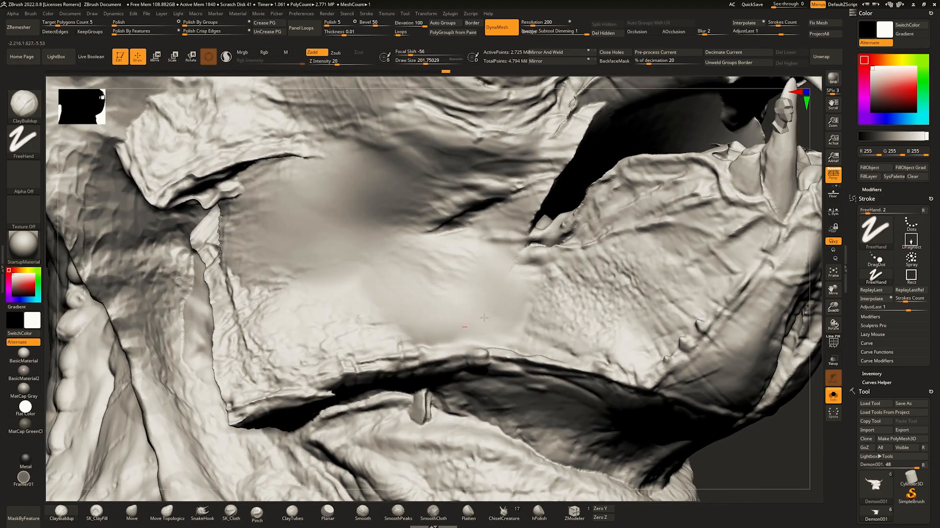
pyautogui.moveTo(455, 237)
pyautogui.keyDown('ctrl'); pyautogui.mouseDown(button='right')
pyautogui.moveTo(459, 196)
pyautogui.moveTo(470, 243)
pyautogui.moveTo(478, 235)
pyautogui.moveTo(480, 196)
pyautogui.moveTo(337, 208)
pyautogui.moveTo(487, 220)
pyautogui.moveTo(550, 264)
pyautogui.moveTo(473, 264)
pyautogui.mouseUp(button='right'); pyautogui.keyUp('ctrl')
pyautogui.press('space')
pyautogui.moveTo(472, 263); pyautogui.dragTo(468, 263)
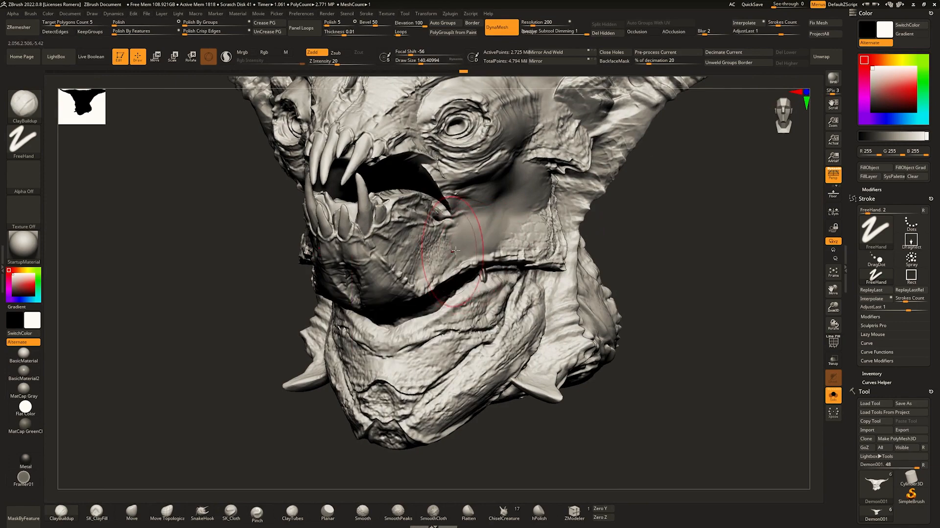
# Build up the cheek surface behind the mouth corner from the opposite side with the ClayBuildup brush at a draw size of about 108.
pyautogui.moveTo(499, 250)
pyautogui.mouseDown(button='right')
pyautogui.moveTo(462, 251)
pyautogui.moveTo(465, 205)
pyautogui.mouseUp(button='right')
pyautogui.moveTo(465, 205); pyautogui.dragTo(519, 211, button='right')
pyautogui.keyDown('ctrl'); pyautogui.moveTo(518, 211); pyautogui.dragTo(495, 193, button='right'); pyautogui.keyUp('ctrl')
pyautogui.moveTo(495, 193); pyautogui.dragTo(507, 189, button='right')
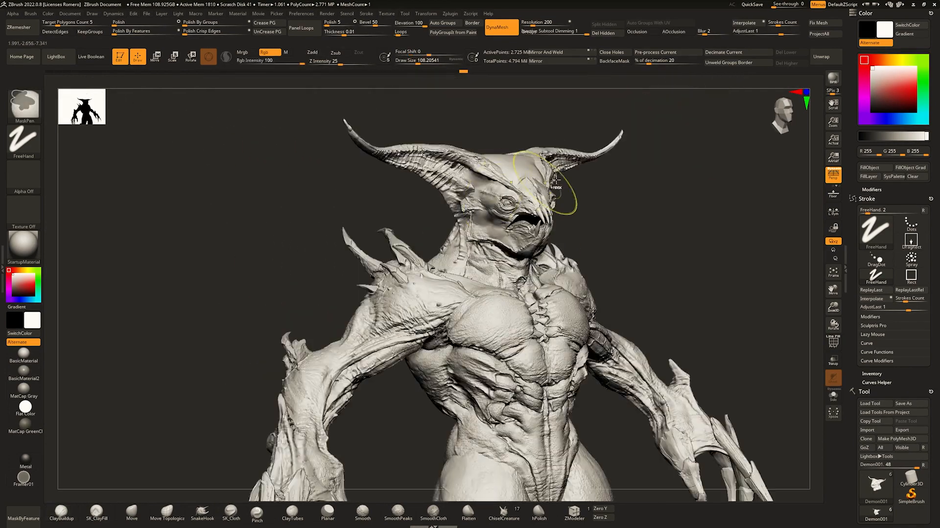
pyautogui.moveTo(566, 178); pyautogui.dragTo(415, 210, button='right')
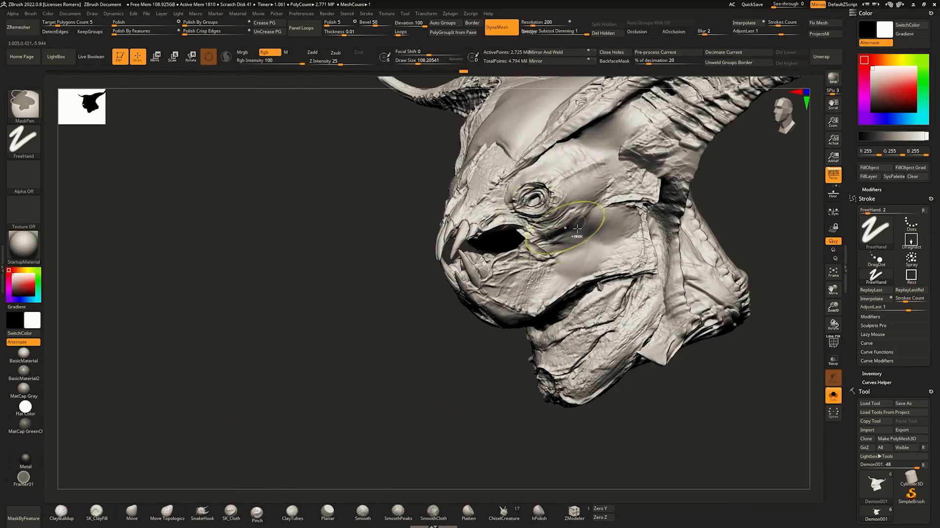
pyautogui.moveTo(577, 228)
pyautogui.mouseDown(button='right')
pyautogui.moveTo(587, 216)
pyautogui.moveTo(598, 247)
pyautogui.mouseUp(button='right')
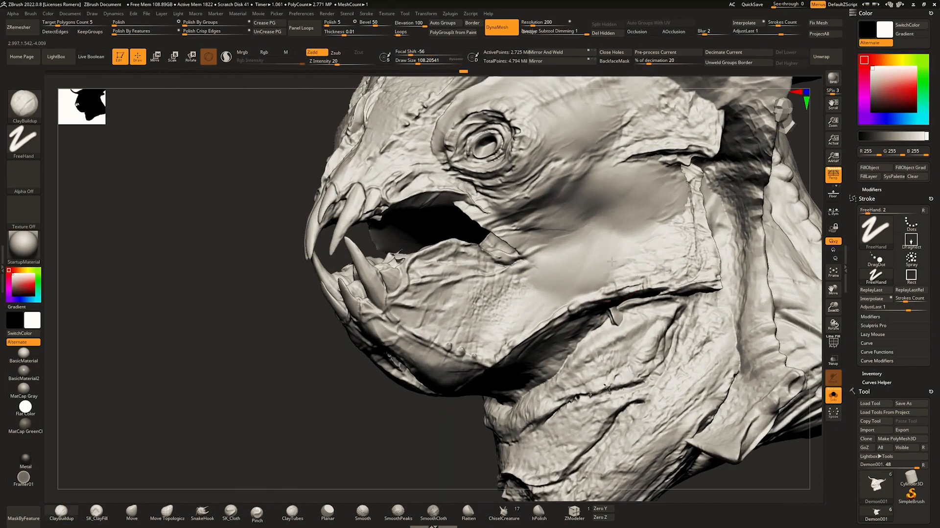
pyautogui.moveTo(598, 225); pyautogui.dragTo(582, 216)
pyautogui.moveTo(583, 215); pyautogui.dragTo(563, 196, button='right')
pyautogui.moveTo(563, 195)
pyautogui.keyDown('ctrl'); pyautogui.mouseDown(button='right')
pyautogui.moveTo(564, 205)
pyautogui.moveTo(549, 172)
pyautogui.moveTo(558, 196)
pyautogui.moveTo(542, 216)
pyautogui.moveTo(489, 202)
pyautogui.moveTo(527, 212)
pyautogui.moveTo(511, 219)
pyautogui.moveTo(492, 209)
pyautogui.moveTo(544, 195)
pyautogui.moveTo(563, 208)
pyautogui.moveTo(538, 201)
pyautogui.moveTo(583, 251)
pyautogui.moveTo(529, 197)
pyautogui.moveTo(545, 223)
pyautogui.moveTo(457, 194)
pyautogui.moveTo(470, 198)
pyautogui.mouseUp(button='right'); pyautogui.keyUp('ctrl')
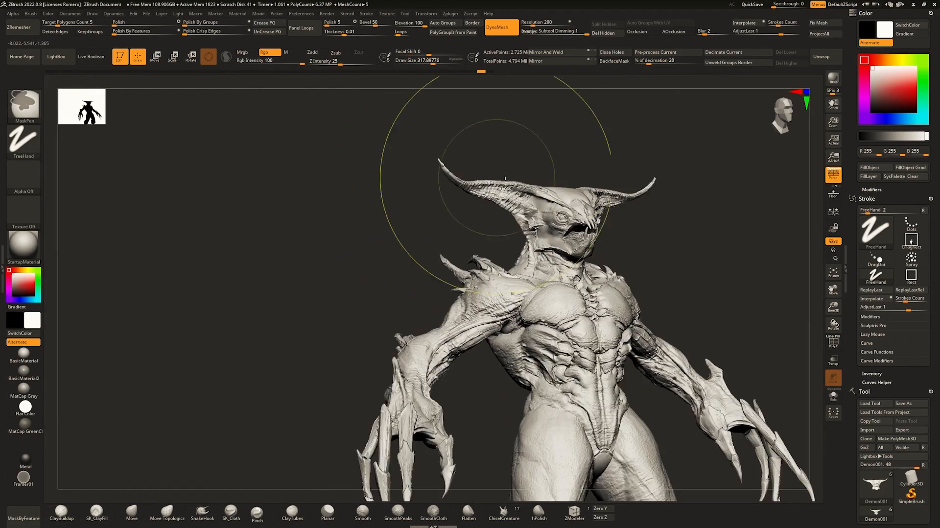
# Switch to the Standard brush for fine cheek detail and set its draw size to about 18.
pyautogui.moveTo(508, 193)
pyautogui.keyDown('ctrl'); pyautogui.mouseDown(button='right')
pyautogui.moveTo(495, 184)
pyautogui.moveTo(449, 196)
pyautogui.moveTo(544, 196)
pyautogui.moveTo(493, 249)
pyautogui.moveTo(453, 245)
pyautogui.moveTo(435, 262)
pyautogui.mouseUp(button='right'); pyautogui.keyUp('ctrl')
pyautogui.press('[')
pyautogui.moveTo(389, 225); pyautogui.dragTo(421, 209, button='right')
pyautogui.press('b')
pyautogui.press('s')
pyautogui.press('t')
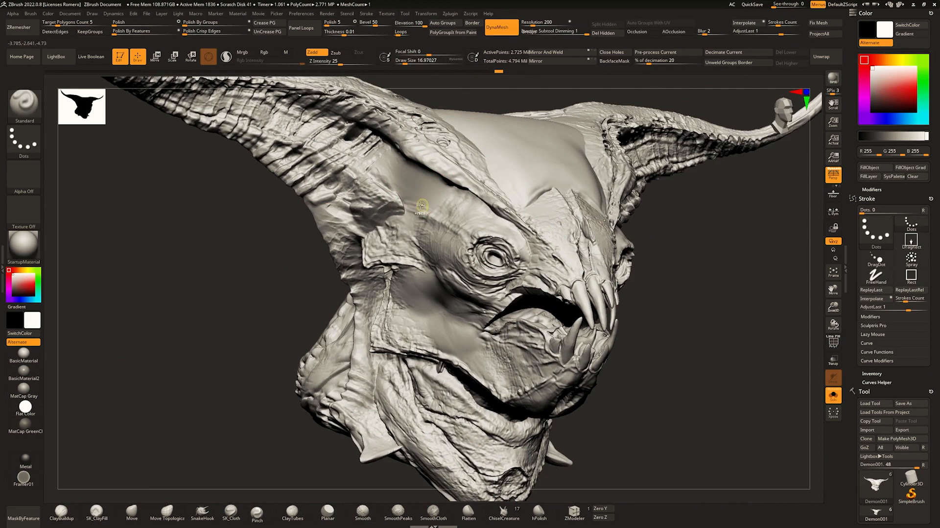
pyautogui.keyDown('ctrl'); pyautogui.moveTo(421, 206); pyautogui.dragTo(420, 219, button='right'); pyautogui.keyUp('ctrl')
pyautogui.keyDown('ctrl'); pyautogui.moveTo(476, 229); pyautogui.dragTo(462, 208, button='right'); pyautogui.keyUp('ctrl')
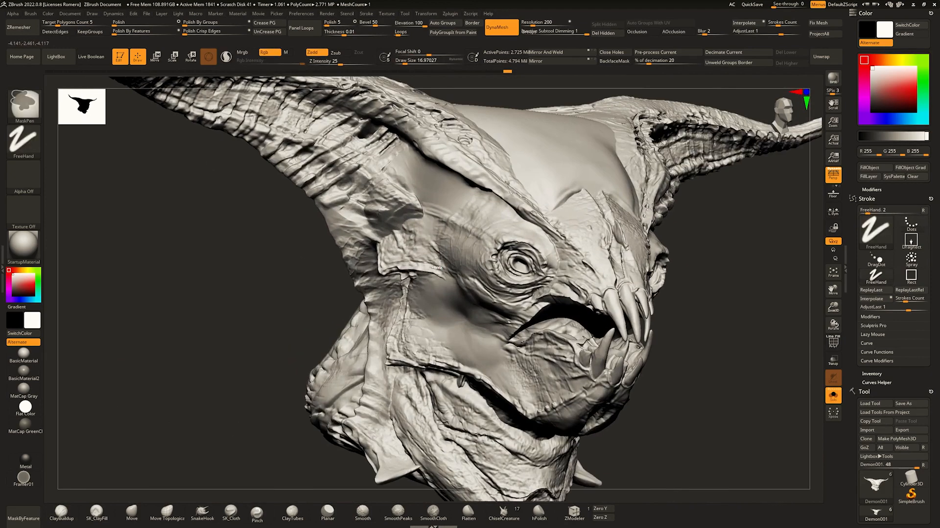
pyautogui.moveTo(441, 274)
pyautogui.keyDown('ctrl'); pyautogui.mouseDown(button='right')
pyautogui.moveTo(430, 219)
pyautogui.moveTo(458, 212)
pyautogui.moveTo(461, 266)
pyautogui.moveTo(459, 224)
pyautogui.moveTo(445, 270)
pyautogui.moveTo(481, 275)
pyautogui.mouseUp(button='right'); pyautogui.keyUp('ctrl')
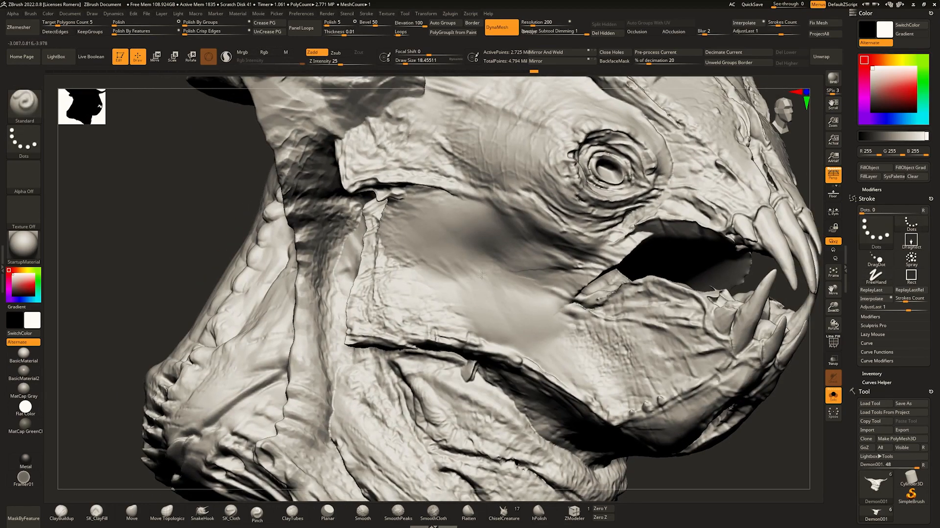
# Soften the folds across the cheek hollow and enlarge the Standard brush's draw size to about 44.
pyautogui.keyDown('shift'); pyautogui.moveTo(470, 229); pyautogui.dragTo(447, 267); pyautogui.keyUp('shift')
pyautogui.rightClick(436, 309)
pyautogui.moveTo(447, 267)
pyautogui.keyDown('ctrl'); pyautogui.mouseDown(button='right')
pyautogui.moveTo(437, 309)
pyautogui.moveTo(505, 270)
pyautogui.mouseUp(button='right'); pyautogui.keyUp('ctrl')
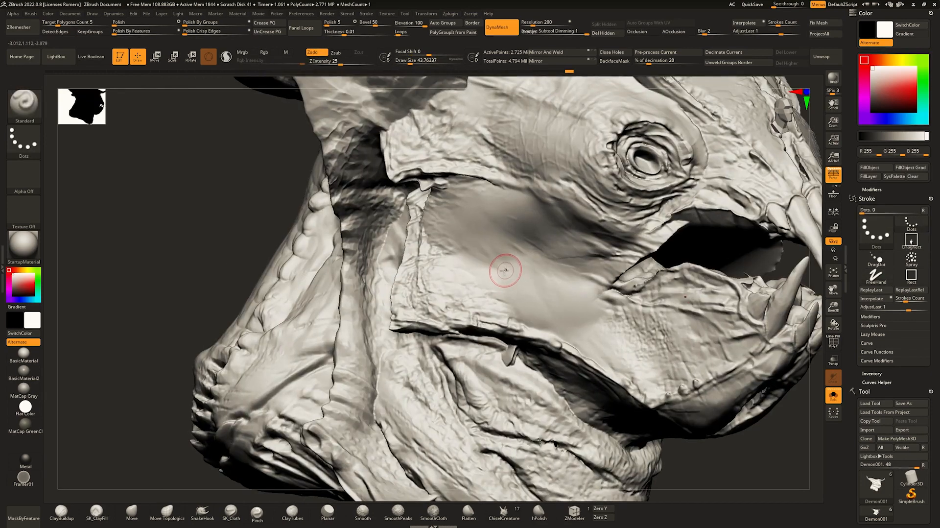
pyautogui.keyDown('shift'); pyautogui.moveTo(516, 254); pyautogui.dragTo(478, 255); pyautogui.keyUp('shift')
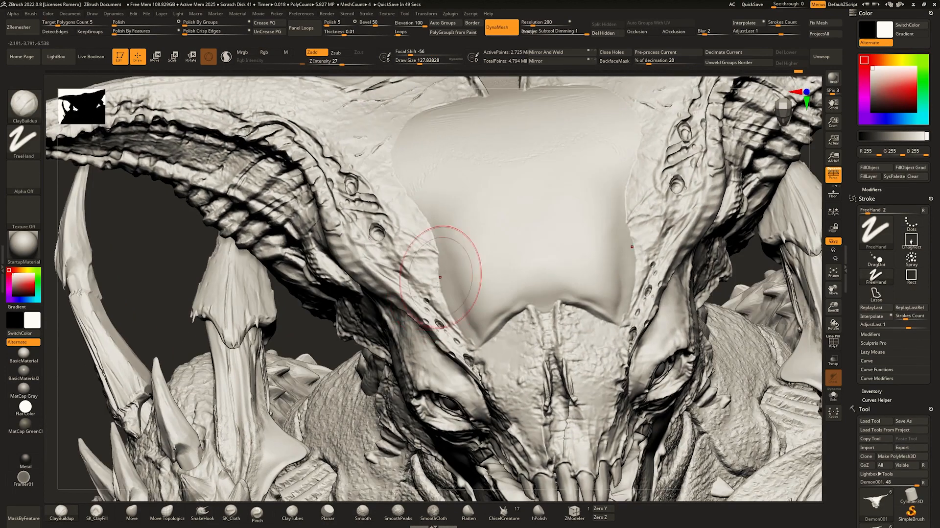
# Blend the side edges of the smooth forehead plate into the horn ridges with the ClayBuildup brush at a draw size of about 74.
pyautogui.press('[')
pyautogui.press('[')
pyautogui.press('[')
pyautogui.moveTo(435, 225); pyautogui.dragTo(439, 284, button='right')
pyautogui.moveTo(440, 289); pyautogui.dragTo(449, 307)
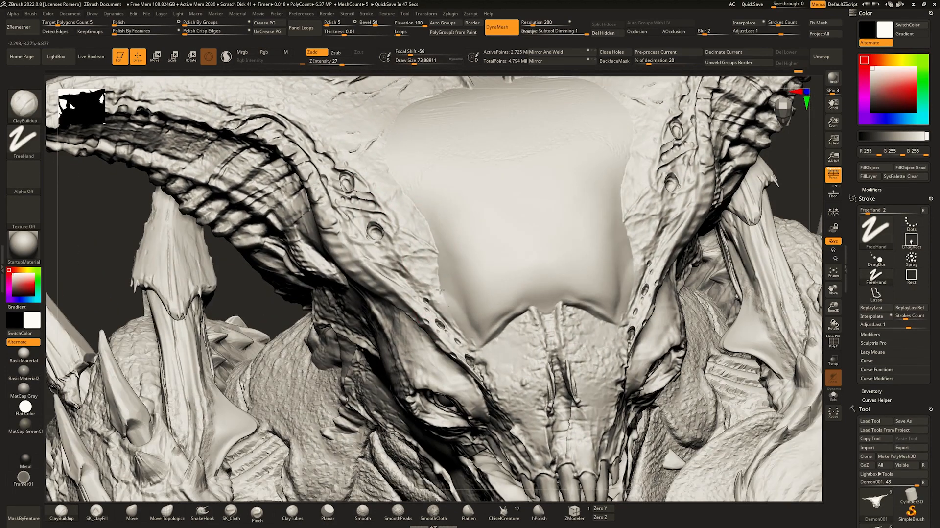
pyautogui.moveTo(423, 168); pyautogui.dragTo(422, 251, button='right')
pyautogui.moveTo(419, 237); pyautogui.dragTo(404, 244)
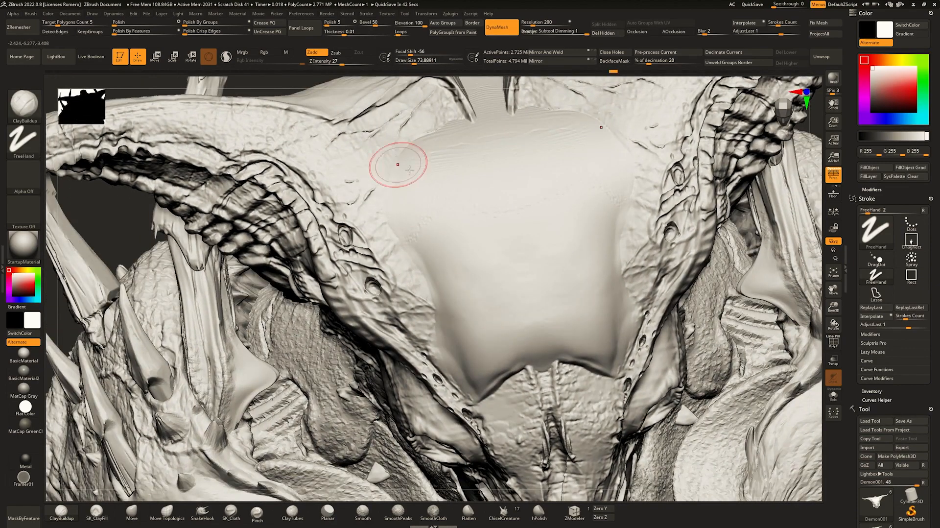
# Blend the upper forehead plate into the horn bases with the ClayBuildup brush at a draw size of about 112.
pyautogui.moveTo(398, 164); pyautogui.dragTo(399, 149, button='right')
pyautogui.press('space')
pyautogui.moveTo(379, 188)
pyautogui.mouseDown()
pyautogui.moveTo(426, 208)
pyautogui.moveTo(342, 142)
pyautogui.mouseUp()
pyautogui.moveTo(396, 154); pyautogui.dragTo(456, 235)
pyautogui.moveTo(441, 206)
pyautogui.mouseDown(button='right')
pyautogui.moveTo(437, 235)
pyautogui.moveTo(420, 244)
pyautogui.mouseUp(button='right')
pyautogui.press('[')
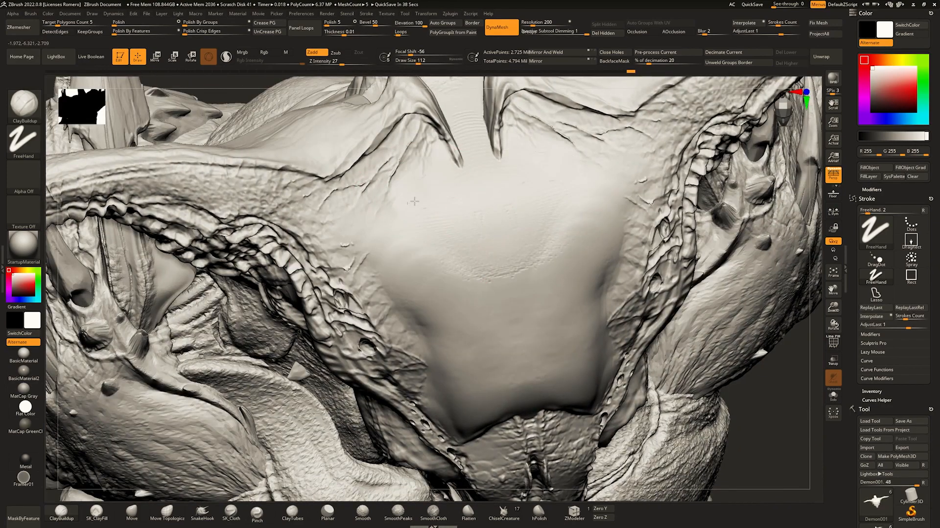
# Sharpen the curved lower rim of the forehead plate with the Pinch brush at a draw size of about 68.
pyautogui.keyDown('ctrl'); pyautogui.moveTo(455, 155); pyautogui.dragTo(485, 259, button='right'); pyautogui.keyUp('ctrl')
pyautogui.moveTo(485, 259); pyautogui.dragTo(483, 315, button='right')
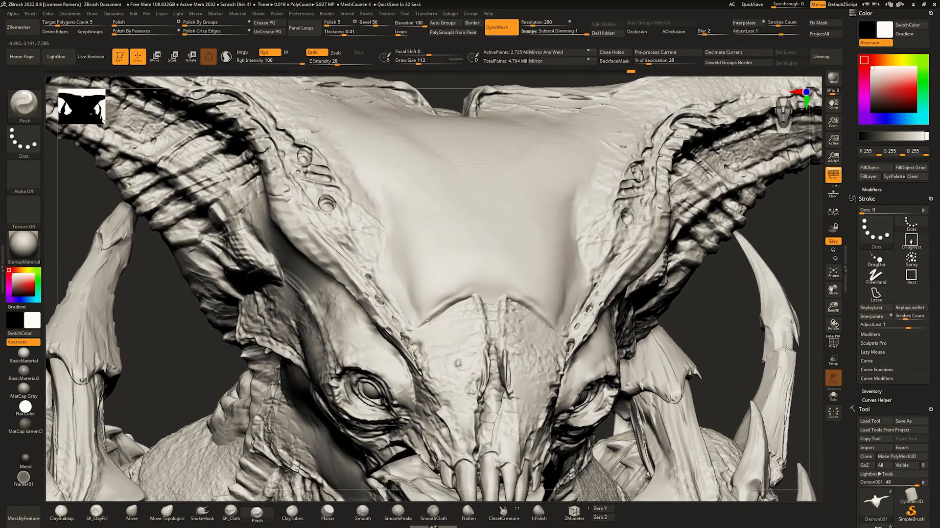
pyautogui.press('space')
pyautogui.moveTo(481, 292); pyautogui.dragTo(477, 293)
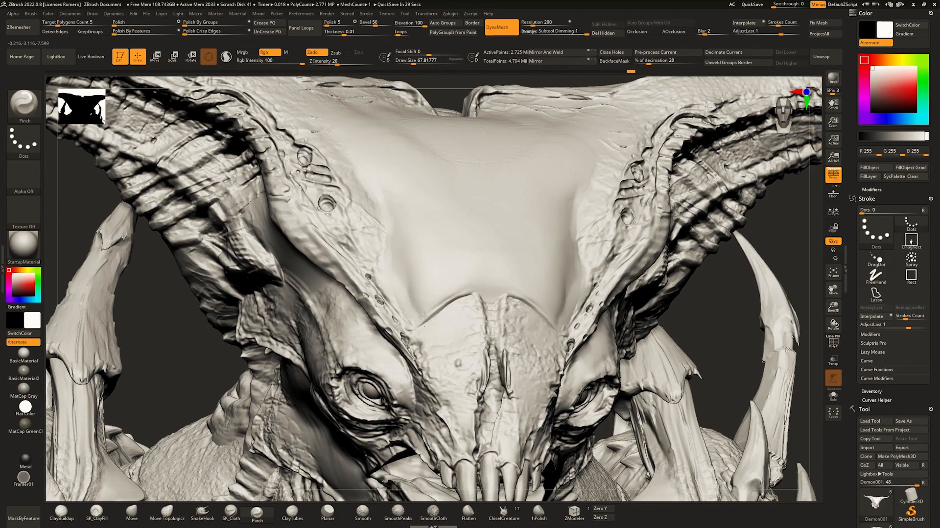
pyautogui.moveTo(424, 317); pyautogui.dragTo(471, 294)
pyautogui.moveTo(472, 292)
pyautogui.keyDown('ctrl'); pyautogui.mouseDown(button='right')
pyautogui.moveTo(471, 215)
pyautogui.moveTo(470, 239)
pyautogui.mouseUp(button='right'); pyautogui.keyUp('ctrl')
pyautogui.moveTo(470, 240)
pyautogui.keyDown('ctrl'); pyautogui.mouseDown(button='right')
pyautogui.moveTo(467, 289)
pyautogui.moveTo(455, 272)
pyautogui.mouseUp(button='right'); pyautogui.keyUp('ctrl')
pyautogui.keyDown('ctrl'); pyautogui.moveTo(455, 271); pyautogui.dragTo(440, 282, button='right'); pyautogui.keyUp('ctrl')
# Switch to the DamStandard brush with a draw size of about 87 for the forehead plate and horn bases.
pyautogui.press('b')
pyautogui.press('d')
pyautogui.press('s')
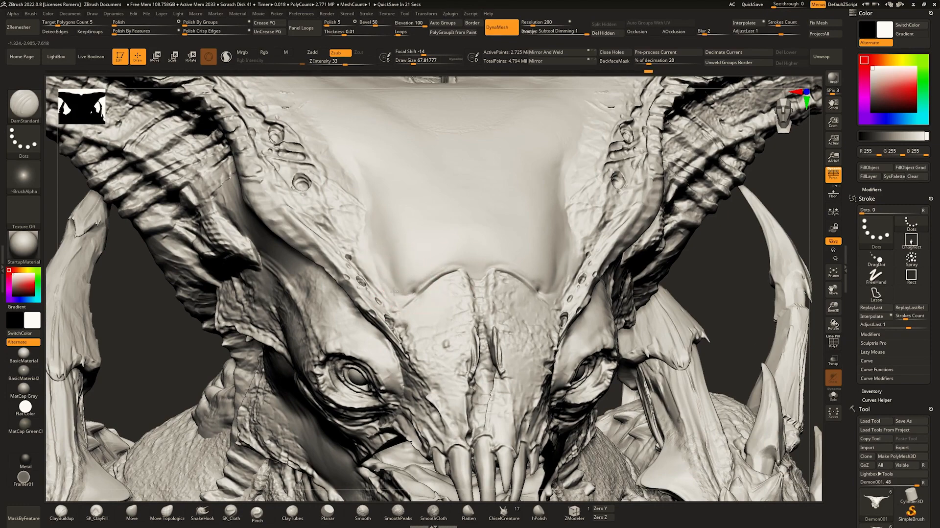
pyautogui.moveTo(375, 246)
pyautogui.keyDown('ctrl'); pyautogui.mouseDown(button='right')
pyautogui.moveTo(378, 198)
pyautogui.moveTo(381, 216)
pyautogui.mouseUp(button='right'); pyautogui.keyUp('ctrl')
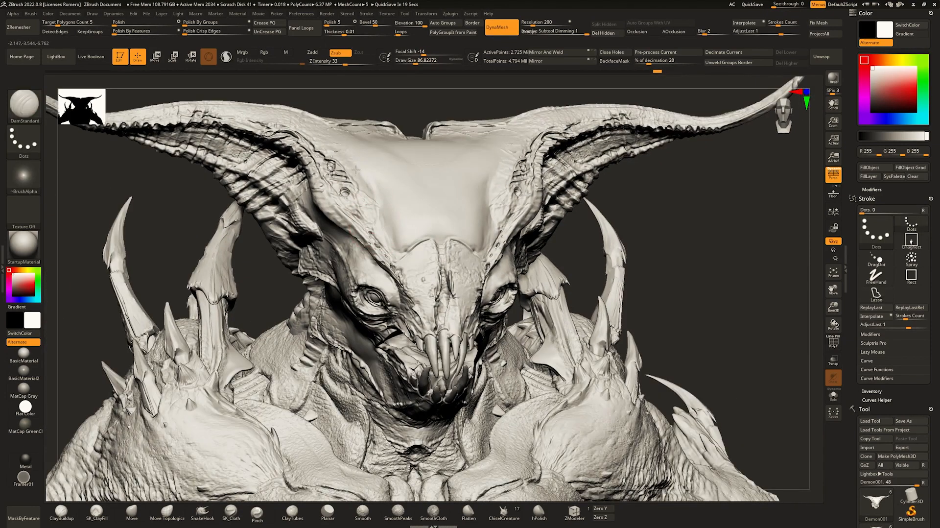
pyautogui.moveTo(356, 169); pyautogui.dragTo(353, 216, button='right')
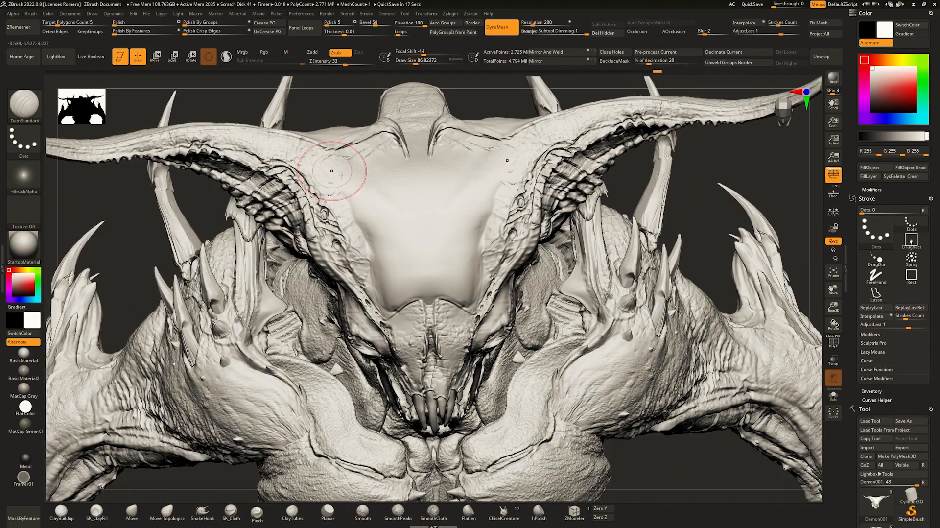
pyautogui.moveTo(332, 171); pyautogui.dragTo(367, 204, button='right')
# Shape the broad forms of the forehead plate with the Standard brush at a draw size of about 104.
pyautogui.press('b')
pyautogui.press('s')
pyautogui.press('t')
pyautogui.moveTo(355, 142)
pyautogui.mouseDown(button='right')
pyautogui.moveTo(352, 212)
pyautogui.moveTo(334, 186)
pyautogui.mouseUp(button='right')
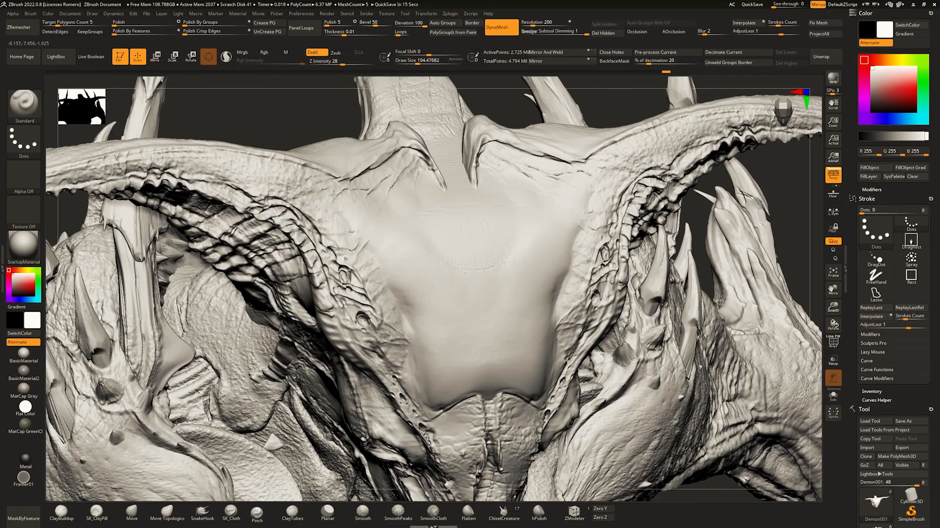
pyautogui.moveTo(435, 295); pyautogui.dragTo(443, 215, button='right')
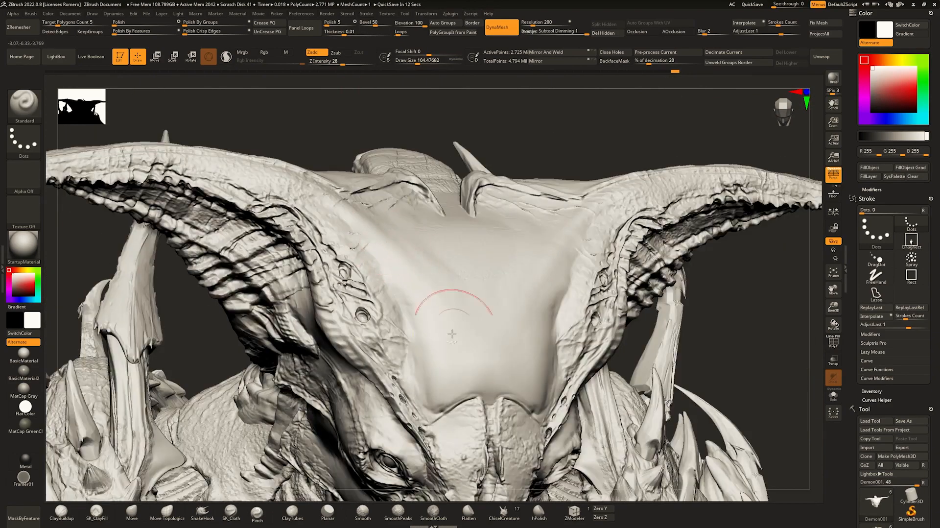
pyautogui.moveTo(449, 334)
pyautogui.mouseDown(button='right')
pyautogui.moveTo(336, 156)
pyautogui.moveTo(384, 262)
pyautogui.moveTo(374, 244)
pyautogui.mouseUp(button='right')
pyautogui.keyDown('ctrl'); pyautogui.moveTo(342, 209); pyautogui.dragTo(386, 231, button='right'); pyautogui.keyUp('ctrl')
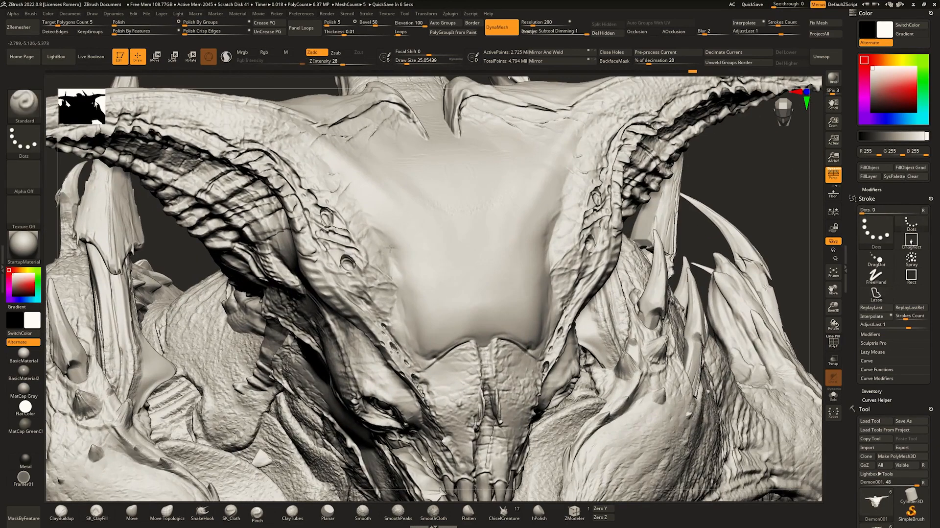
# Refine the side edges of the forehead plate with the Standard brush at a draw size of about 41.
pyautogui.press('space')
pyautogui.moveTo(388, 264); pyautogui.dragTo(393, 264)
pyautogui.moveTo(470, 256); pyautogui.dragTo(477, 284, button='right')
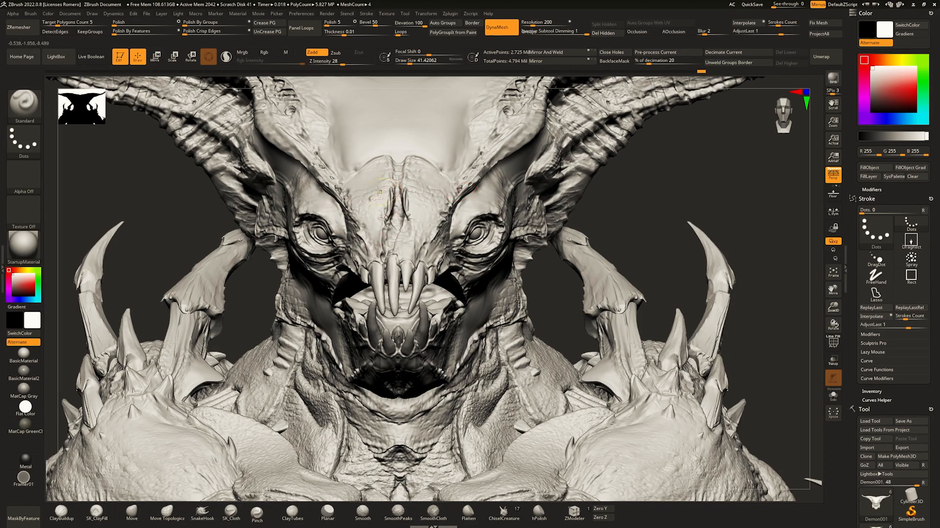
# Carve along the central notch and lower rim of the forehead plate with the DamStandard brush at a draw size of about 62.
pyautogui.scroll(5, 379, 192)
pyautogui.moveTo(408, 214); pyautogui.dragTo(477, 255, button='right')
pyautogui.moveTo(478, 255); pyautogui.dragTo(431, 220, button='right')
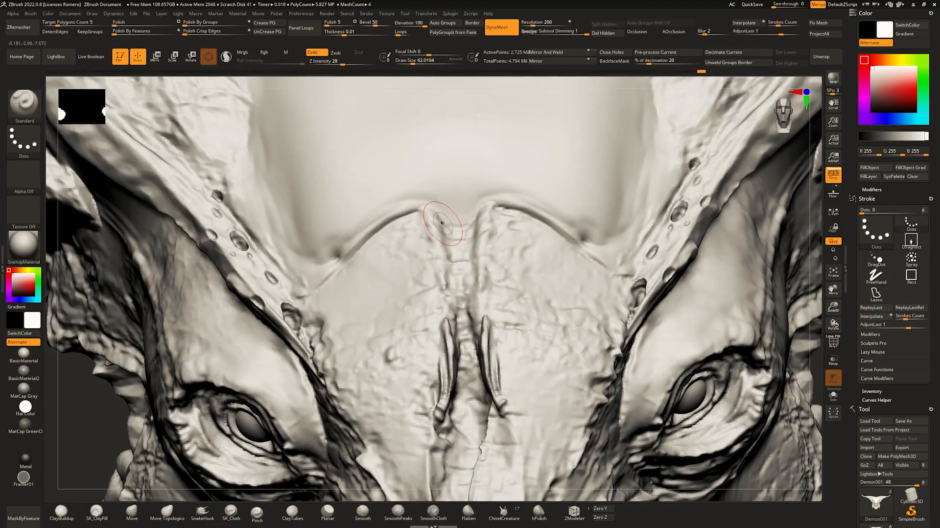
pyautogui.press('b')
pyautogui.press('d')
pyautogui.press('s')
pyautogui.moveTo(442, 220); pyautogui.dragTo(418, 202)
pyautogui.moveTo(418, 203)
pyautogui.keyDown('ctrl'); pyautogui.mouseDown(button='right')
pyautogui.moveTo(403, 194)
pyautogui.moveTo(376, 228)
pyautogui.moveTo(387, 297)
pyautogui.mouseUp(button='right'); pyautogui.keyUp('ctrl')
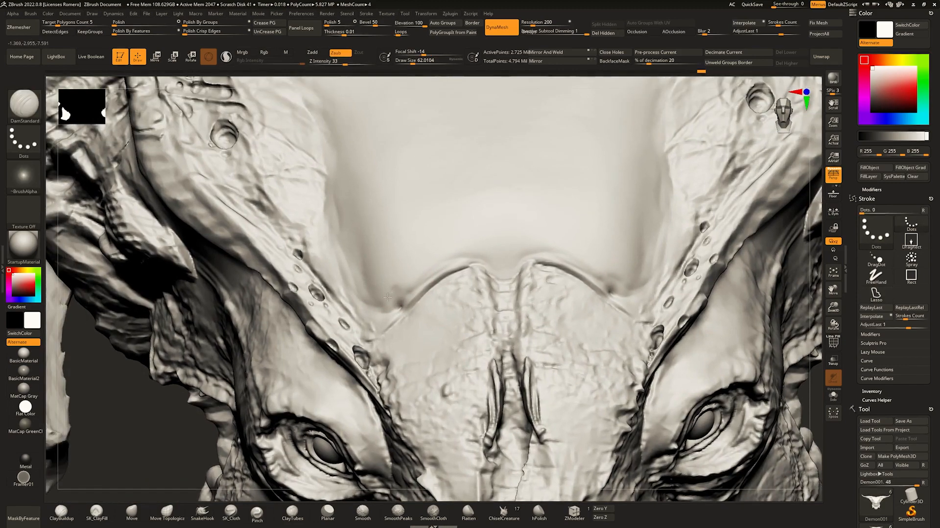
pyautogui.keyDown('ctrl'); pyautogui.moveTo(340, 259); pyautogui.dragTo(415, 267, button='right'); pyautogui.keyUp('ctrl')
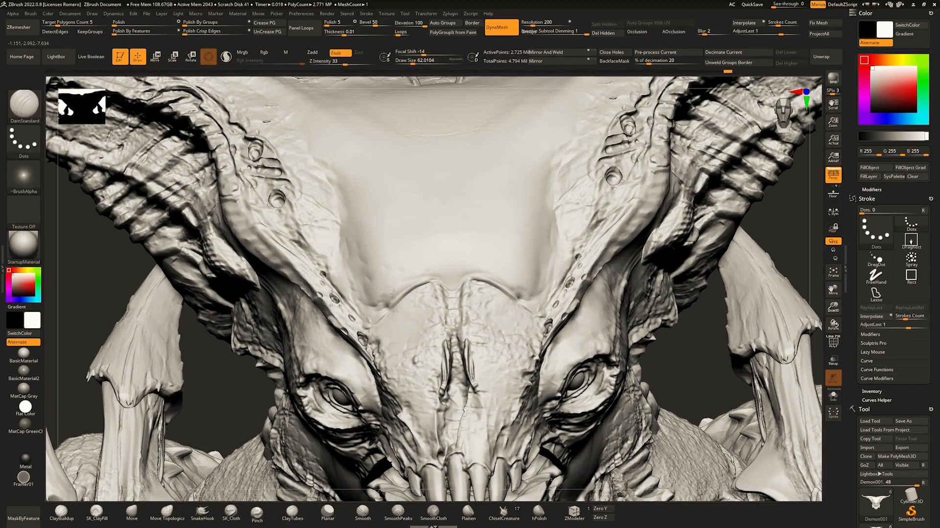
pyautogui.moveTo(448, 275)
pyautogui.keyDown('ctrl'); pyautogui.mouseDown(button='right')
pyautogui.moveTo(444, 216)
pyautogui.moveTo(443, 235)
pyautogui.moveTo(459, 255)
pyautogui.moveTo(436, 252)
pyautogui.moveTo(451, 233)
pyautogui.moveTo(443, 259)
pyautogui.moveTo(456, 272)
pyautogui.mouseUp(button='right'); pyautogui.keyUp('ctrl')
# Carve a shallow centre crease down the forehead plate with the DamStandard brush at a draw size of about 108.
pyautogui.press('space')
pyautogui.moveTo(456, 273); pyautogui.dragTo(465, 272)
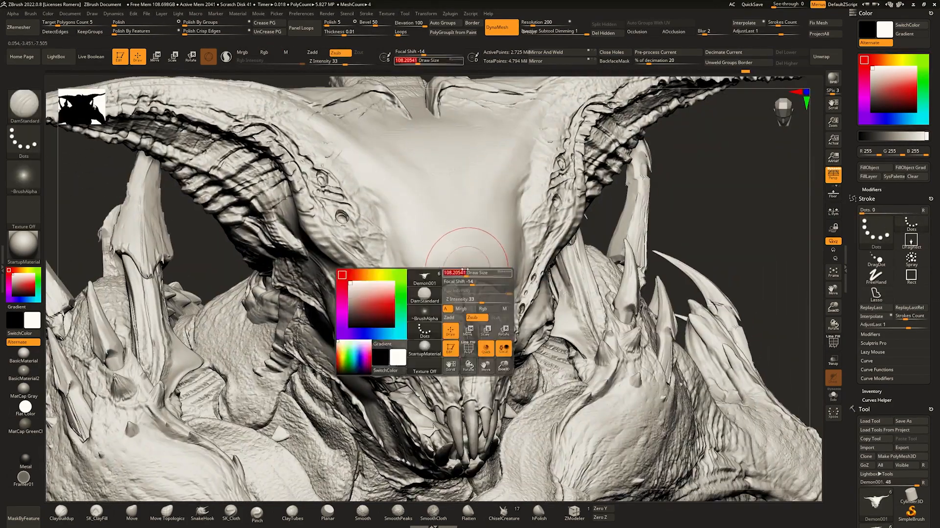
pyautogui.moveTo(455, 272); pyautogui.dragTo(467, 281, button='right')
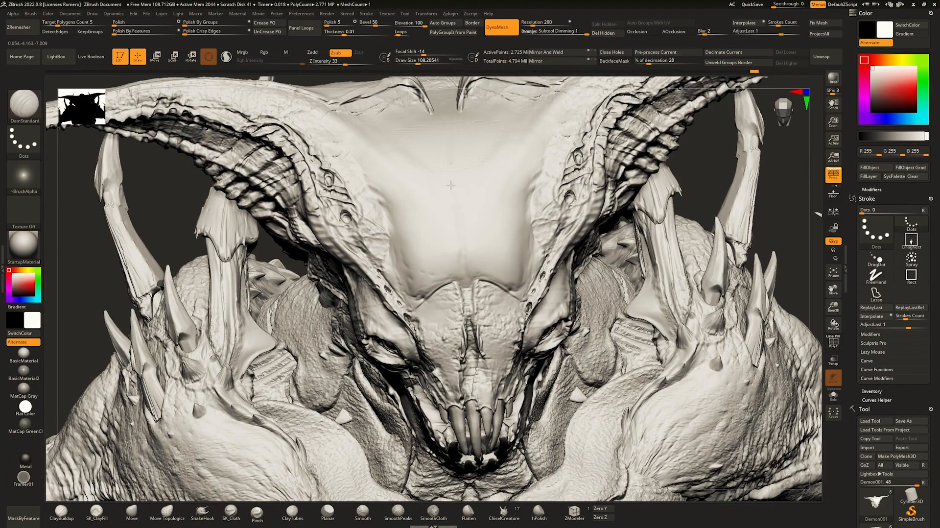
pyautogui.moveTo(450, 185)
pyautogui.mouseDown(button='right')
pyautogui.moveTo(446, 147)
pyautogui.moveTo(450, 191)
pyautogui.mouseUp(button='right')
pyautogui.moveTo(451, 191); pyautogui.dragTo(458, 235, button='right')
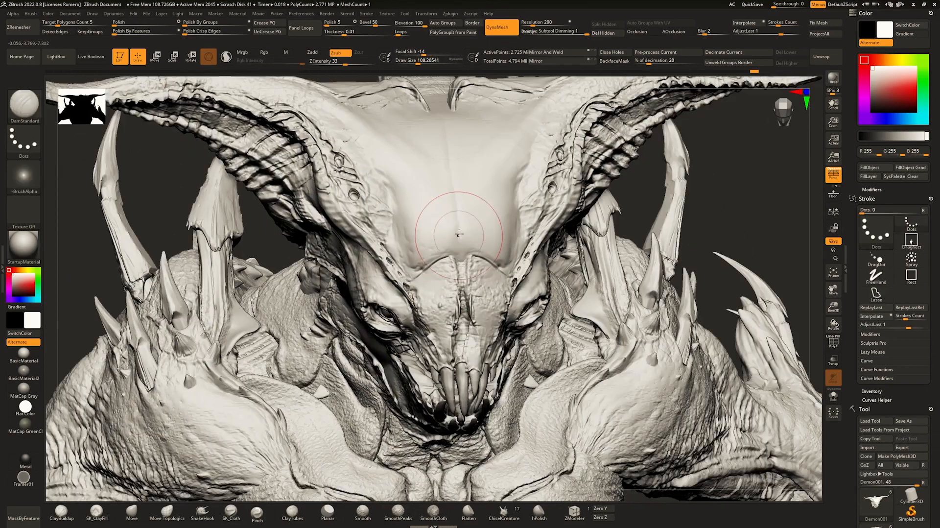
# Build up the middle of the forehead plate with the ClayBuildup brush and enlarge its draw size to about 192.
pyautogui.press('b')
pyautogui.press('c')
pyautogui.press('b')
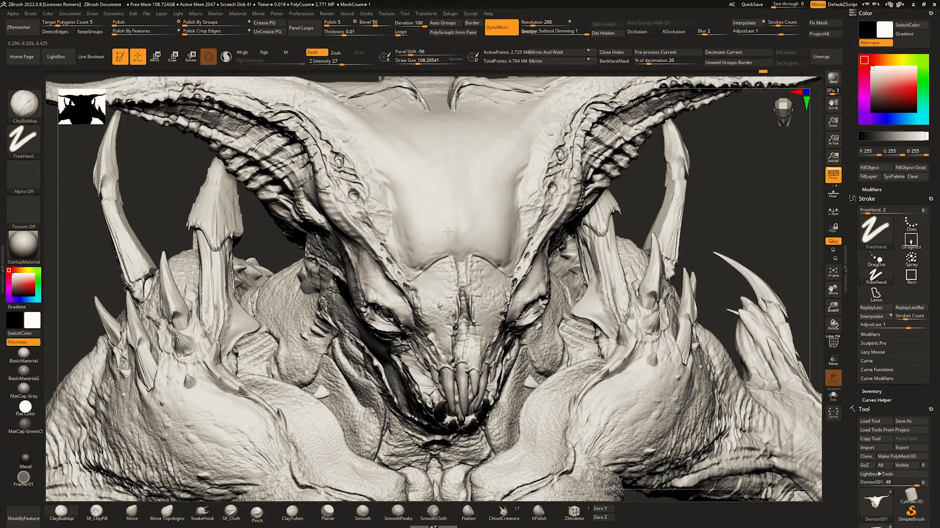
pyautogui.moveTo(456, 149); pyautogui.dragTo(500, 153, button='right')
pyautogui.moveTo(472, 208)
pyautogui.mouseDown(button='right')
pyautogui.moveTo(471, 190)
pyautogui.moveTo(495, 210)
pyautogui.mouseUp(button='right')
pyautogui.press('space')
pyautogui.moveTo(449, 230); pyautogui.dragTo(457, 227)
pyautogui.keyDown('shift'); pyautogui.moveTo(457, 227); pyautogui.dragTo(461, 213, button='right'); pyautogui.keyUp('shift')
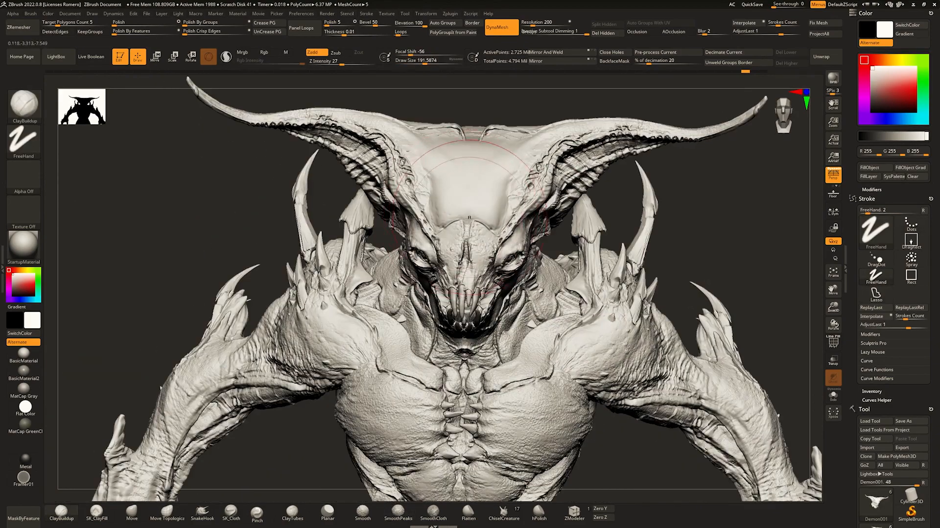
# Cut into the forehead plate's centre line with the DamStandard brush at a draw size of about 192.
pyautogui.press('b')
pyautogui.press('d')
pyautogui.press('s')
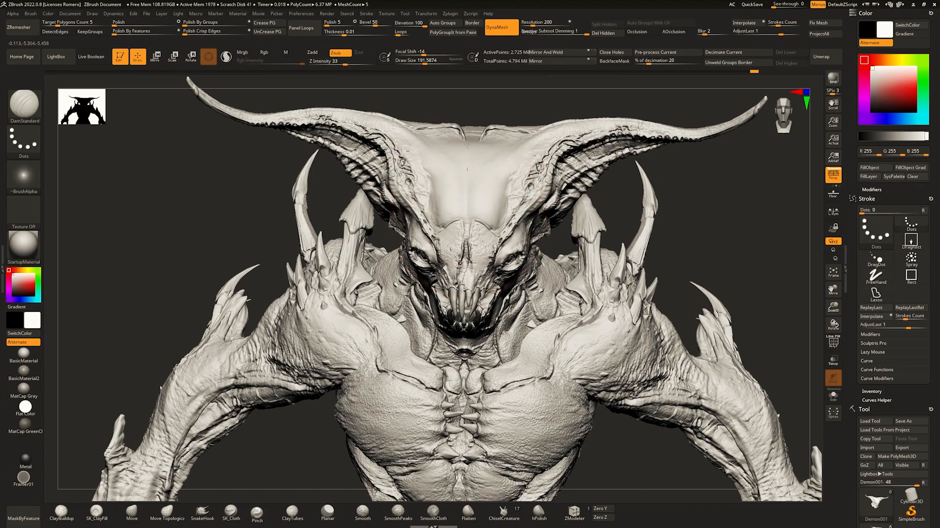
pyautogui.moveTo(468, 146)
pyautogui.keyDown('shift'); pyautogui.mouseDown(button='right')
pyautogui.moveTo(470, 136)
pyautogui.moveTo(480, 149)
pyautogui.moveTo(466, 240)
pyautogui.mouseUp(button='right'); pyautogui.keyUp('shift')
pyautogui.moveTo(473, 173)
pyautogui.keyDown('shift'); pyautogui.mouseDown(button='right')
pyautogui.moveTo(471, 139)
pyautogui.moveTo(485, 191)
pyautogui.mouseUp(button='right'); pyautogui.keyUp('shift')
pyautogui.press('ctrl')
# Switch to the Standard brush with a draw size of about 87 and select the body subtool below the head.
pyautogui.moveTo(529, 172)
pyautogui.mouseDown(button='right')
pyautogui.moveTo(473, 168)
pyautogui.moveTo(513, 211)
pyautogui.moveTo(495, 198)
pyautogui.moveTo(494, 211)
pyautogui.moveTo(506, 201)
pyautogui.moveTo(556, 287)
pyautogui.moveTo(538, 313)
pyautogui.moveTo(530, 277)
pyautogui.moveTo(560, 284)
pyautogui.mouseUp(button='right')
pyautogui.press('space')
pyautogui.press('b')
pyautogui.press('s')
pyautogui.press('t')
pyautogui.moveTo(497, 283)
pyautogui.mouseDown(button='right')
pyautogui.moveTo(511, 281)
pyautogui.moveTo(474, 245)
pyautogui.mouseUp(button='right')
pyautogui.keyDown('alt'); pyautogui.click(474, 245); pyautogui.keyUp('alt')
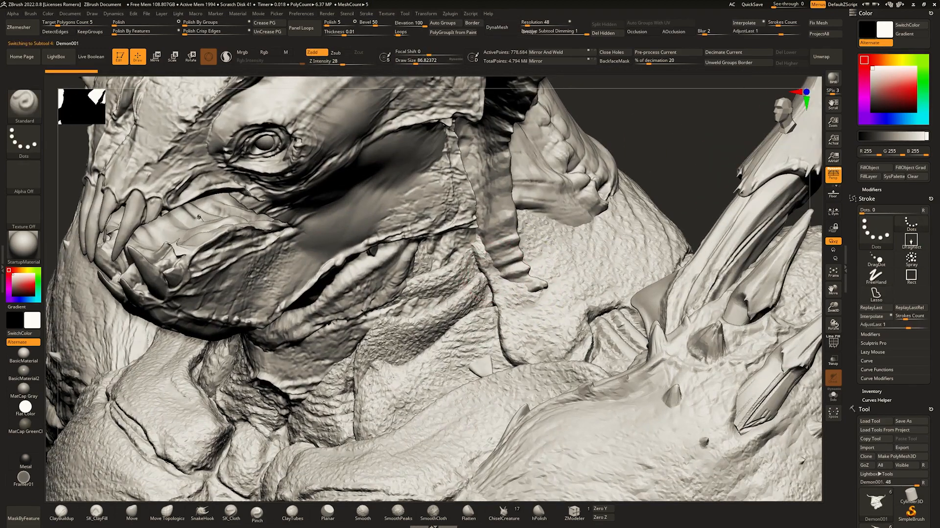
# Enlarge the Standard brush's draw size to about 124 for the neck area behind the jaw.
pyautogui.keyDown('ctrl'); pyautogui.moveTo(516, 292); pyautogui.dragTo(293, 276, button='right'); pyautogui.keyUp('ctrl')
pyautogui.moveTo(294, 276)
pyautogui.mouseDown(button='right')
pyautogui.moveTo(360, 282)
pyautogui.moveTo(316, 281)
pyautogui.mouseUp(button='right')
pyautogui.moveTo(316, 281); pyautogui.dragTo(274, 283, button='right')
pyautogui.moveTo(343, 299); pyautogui.dragTo(352, 307, button='right')
pyautogui.rightClick(351, 307)
pyautogui.moveTo(394, 233); pyautogui.dragTo(436, 239, button='right')
pyautogui.rightClick(389, 178)
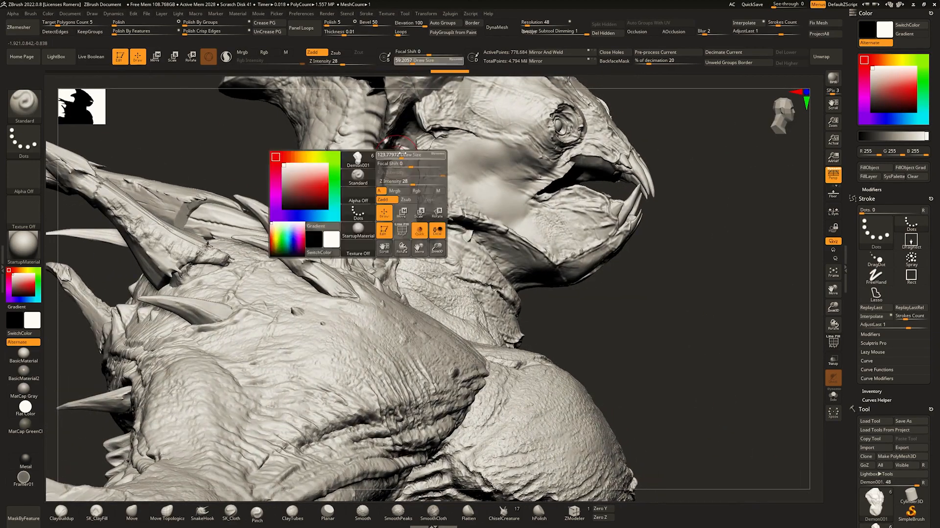
# Switch to the ClayBuildup brush with a draw size of about 128 and make the head subtool active.
pyautogui.press('b')
pyautogui.press('c')
pyautogui.press('b')
pyautogui.keyDown('alt'); pyautogui.click(399, 156); pyautogui.keyUp('alt')
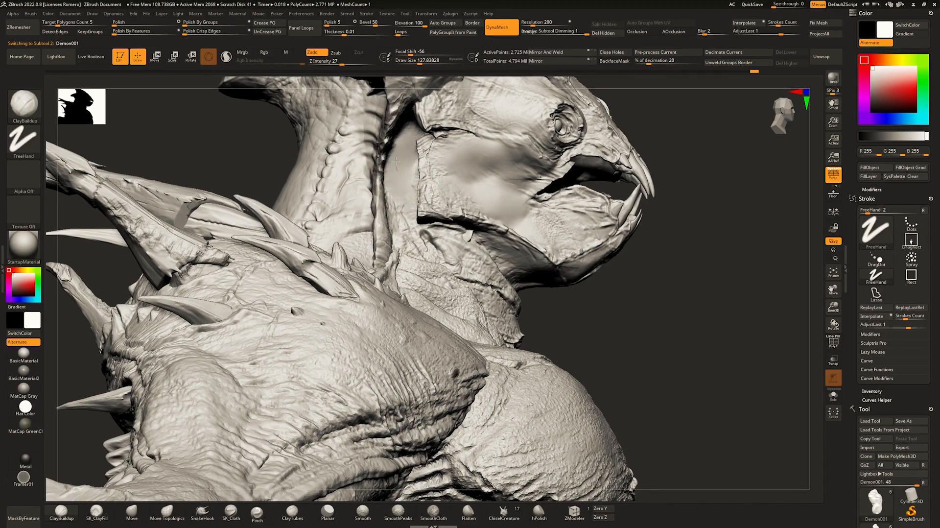
pyautogui.moveTo(396, 163)
pyautogui.mouseDown(button='right')
pyautogui.moveTo(374, 169)
pyautogui.moveTo(376, 132)
pyautogui.moveTo(404, 184)
pyautogui.moveTo(245, 189)
pyautogui.moveTo(233, 201)
pyautogui.mouseUp(button='right')
pyautogui.moveTo(465, 215); pyautogui.dragTo(553, 264, button='right')
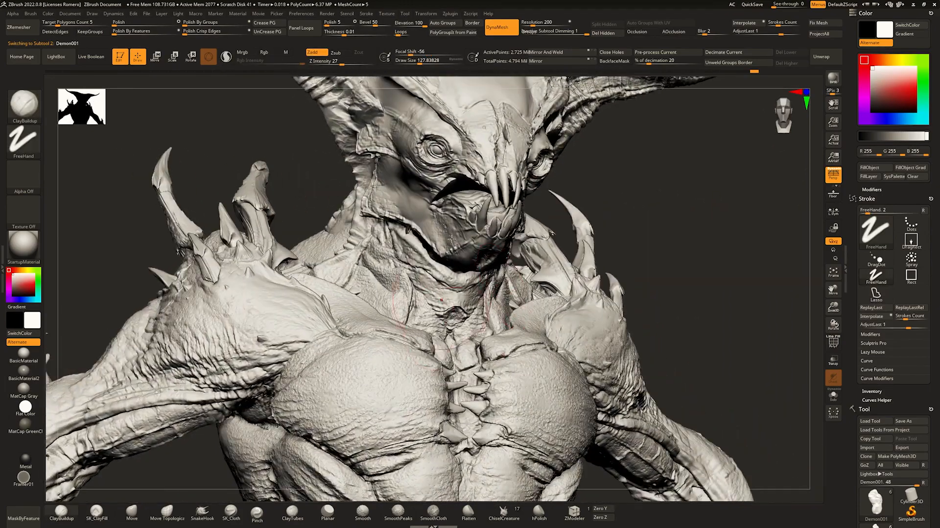
# Examine the neck, chest and head from the front and reselect the head subtool.
pyautogui.keyDown('alt'); pyautogui.moveTo(451, 238); pyautogui.dragTo(494, 147, button='right'); pyautogui.keyUp('alt')
pyautogui.moveTo(494, 147)
pyautogui.mouseDown(button='right')
pyautogui.moveTo(533, 147)
pyautogui.moveTo(536, 196)
pyautogui.mouseUp(button='right')
pyautogui.keyDown('alt'); pyautogui.click(345, 256); pyautogui.keyUp('alt')
pyautogui.moveTo(470, 296)
pyautogui.keyDown('alt'); pyautogui.mouseDown(button='right')
pyautogui.moveTo(511, 224)
pyautogui.moveTo(512, 195)
pyautogui.moveTo(506, 255)
pyautogui.moveTo(551, 214)
pyautogui.moveTo(470, 211)
pyautogui.moveTo(465, 182)
pyautogui.moveTo(388, 166)
pyautogui.mouseUp(button='right'); pyautogui.keyUp('alt')
pyautogui.keyDown('alt'); pyautogui.click(482, 202); pyautogui.keyUp('alt')
pyautogui.moveTo(482, 202)
pyautogui.keyDown('alt'); pyautogui.mouseDown(button='right')
pyautogui.moveTo(525, 254)
pyautogui.moveTo(577, 274)
pyautogui.mouseUp(button='right'); pyautogui.keyUp('alt')
pyautogui.moveTo(485, 245); pyautogui.dragTo(456, 236, button='right')
# Set up the Standard brush with the Spray stroke, Alpha 60, Zsub and a Z intensity of 14.
pyautogui.press('b')
pyautogui.press('s')
pyautogui.press('t')
pyautogui.click(24, 142)
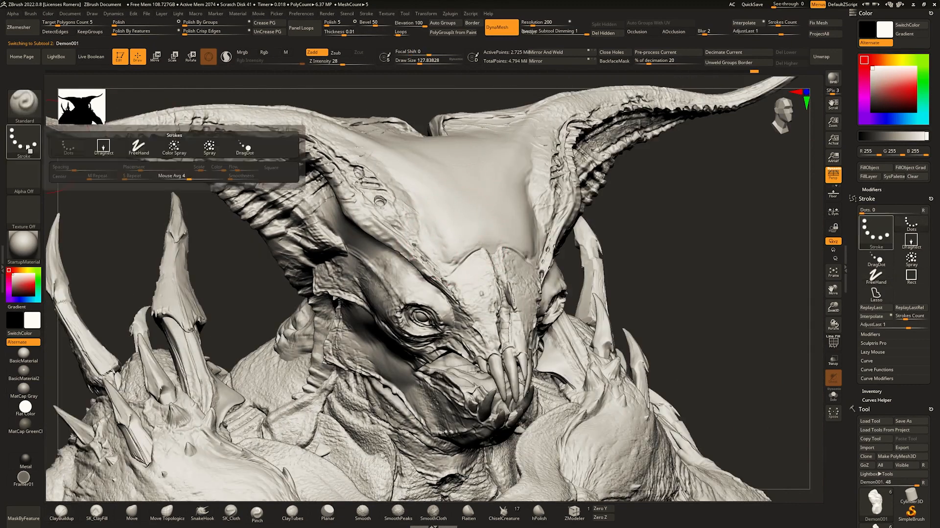
pyautogui.click(23, 142)
pyautogui.click(208, 147)
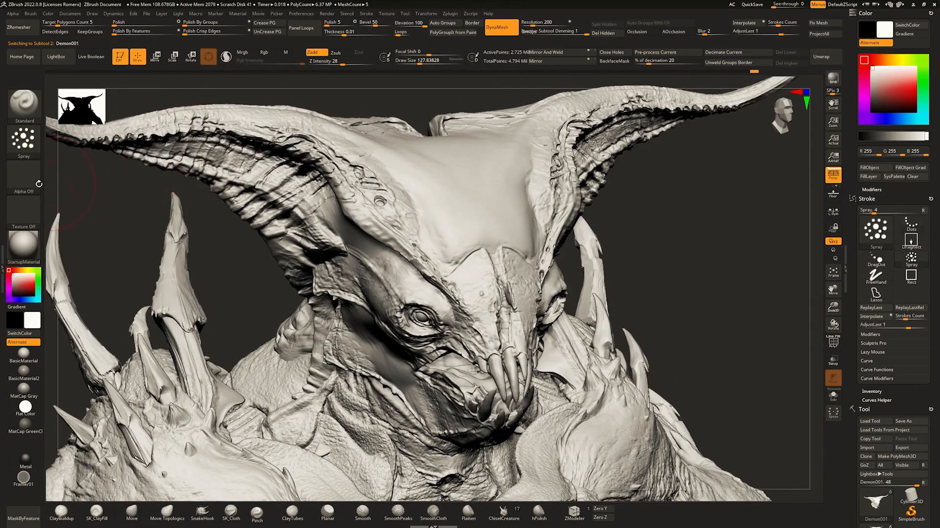
pyautogui.click(23, 175)
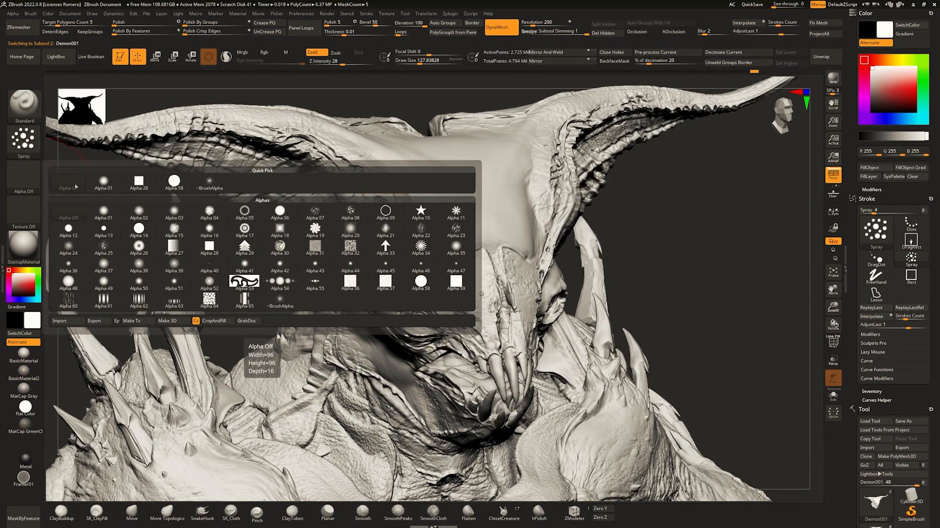
pyautogui.click(69, 300)
pyautogui.moveTo(337, 64); pyautogui.dragTo(327, 63)
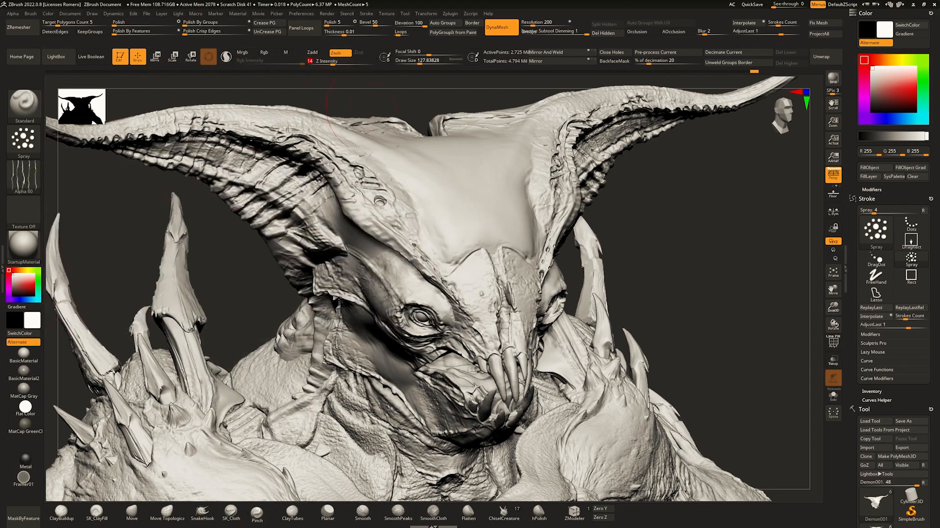
# Try spraying the wrinkle alpha texture across the smooth forehead plate.
pyautogui.moveTo(464, 206); pyautogui.dragTo(452, 231, button='right')
pyautogui.moveTo(469, 160); pyautogui.dragTo(424, 192, button='right')
pyautogui.moveTo(451, 131); pyautogui.dragTo(414, 143, button='right')
pyautogui.moveTo(432, 209); pyautogui.dragTo(453, 234, button='right')
pyautogui.hotkey('ctrl', 'z')
pyautogui.hotkey('ctrl', 'z')
pyautogui.hotkey('ctrl', 'z')
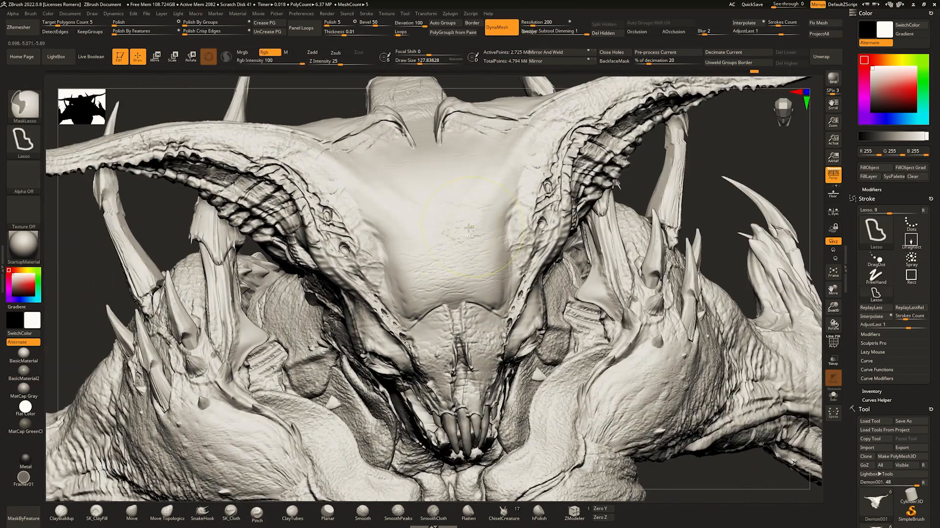
pyautogui.moveTo(426, 267); pyautogui.dragTo(453, 264)
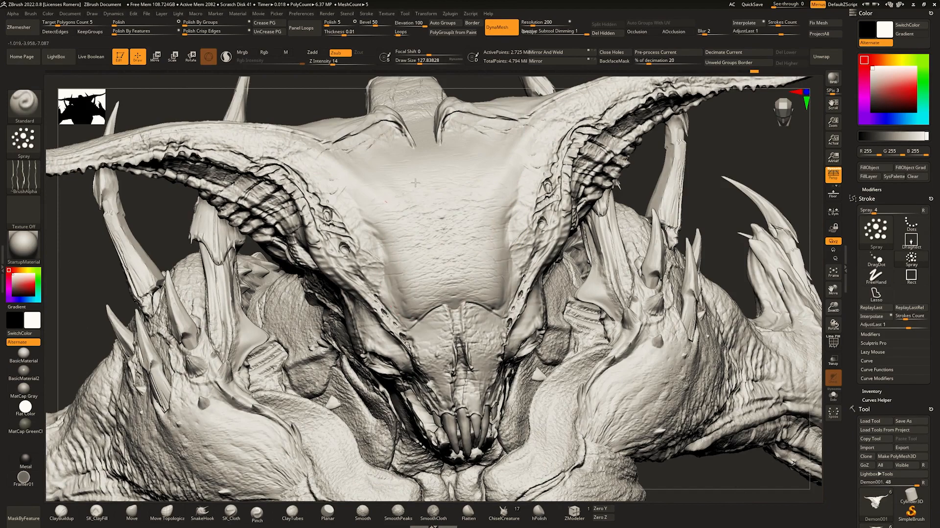
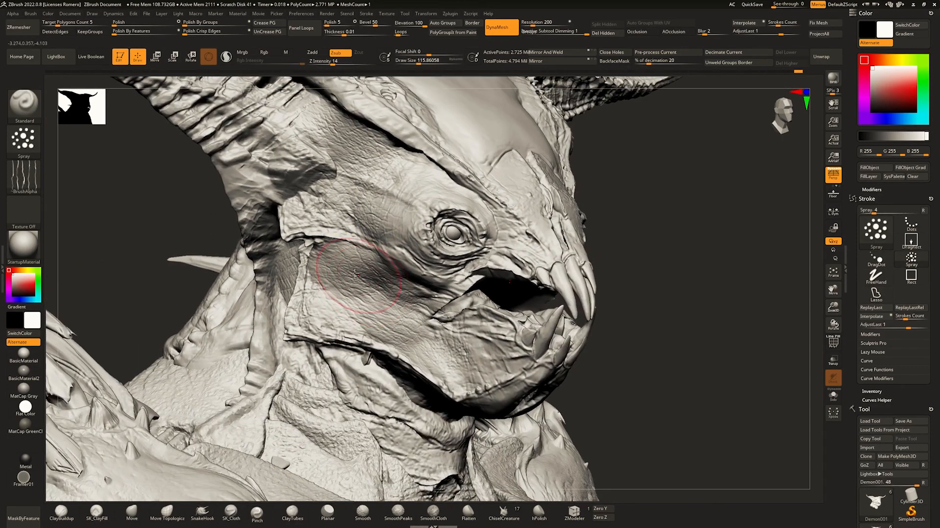
# Soften the sprayed skin texture on the cheek and above the eye with the SmoothPeaks brush at a draw size of about 116.
pyautogui.click(402, 513)
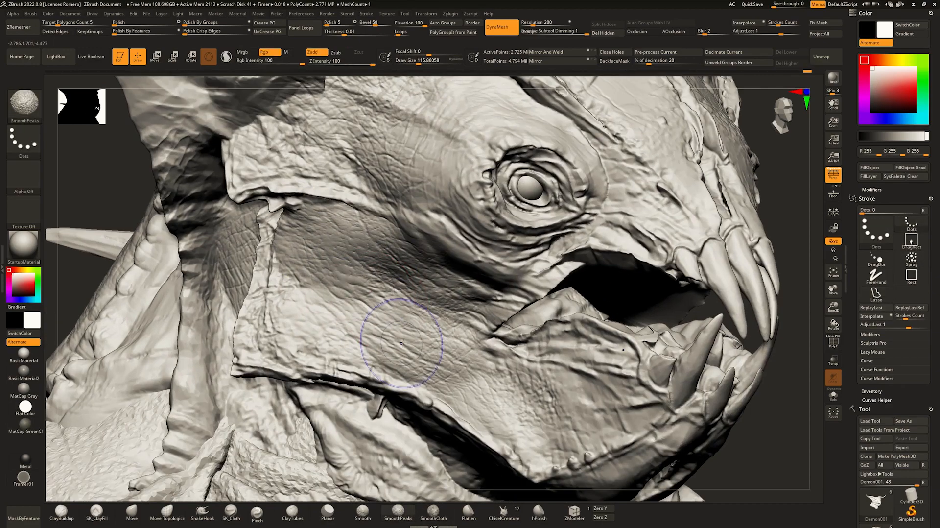
pyautogui.keyDown('shift'); pyautogui.moveTo(400, 343); pyautogui.dragTo(437, 349); pyautogui.keyUp('shift')
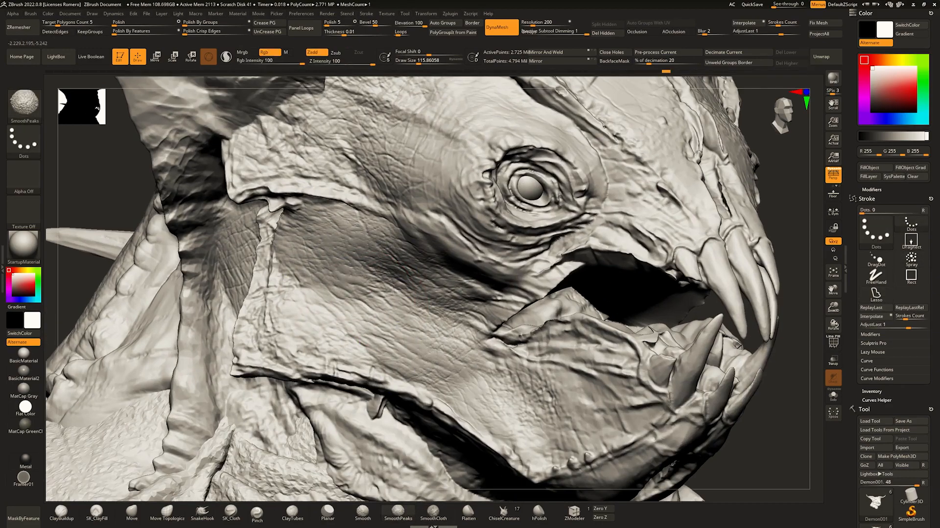
pyautogui.keyDown('ctrl'); pyautogui.moveTo(450, 318); pyautogui.dragTo(427, 300, button='right'); pyautogui.keyUp('ctrl')
pyautogui.keyDown('ctrl'); pyautogui.moveTo(427, 300); pyautogui.dragTo(422, 353, button='right'); pyautogui.keyUp('ctrl')
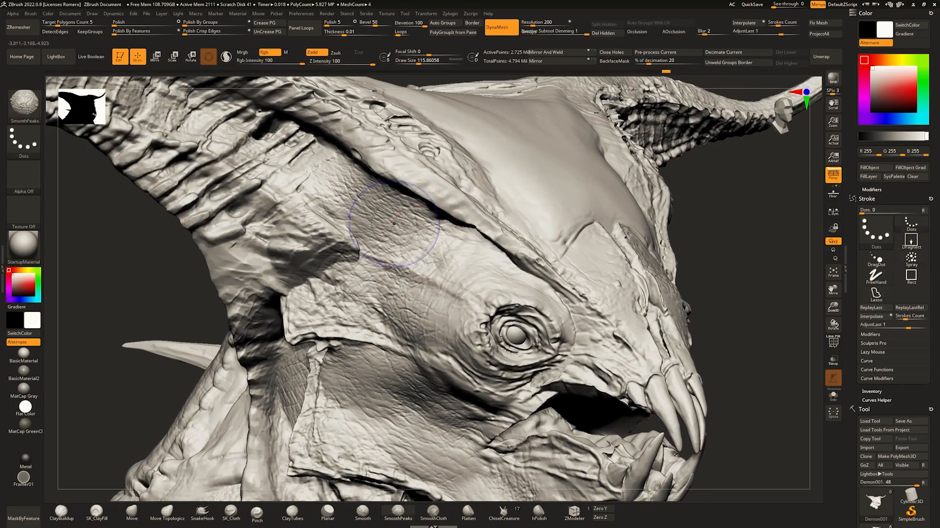
pyautogui.moveTo(394, 185)
pyautogui.keyDown('ctrl'); pyautogui.mouseDown(button='right')
pyautogui.moveTo(352, 211)
pyautogui.moveTo(439, 279)
pyautogui.mouseUp(button='right'); pyautogui.keyUp('ctrl')
pyautogui.keyDown('shift'); pyautogui.moveTo(439, 279); pyautogui.dragTo(431, 245); pyautogui.keyUp('shift')
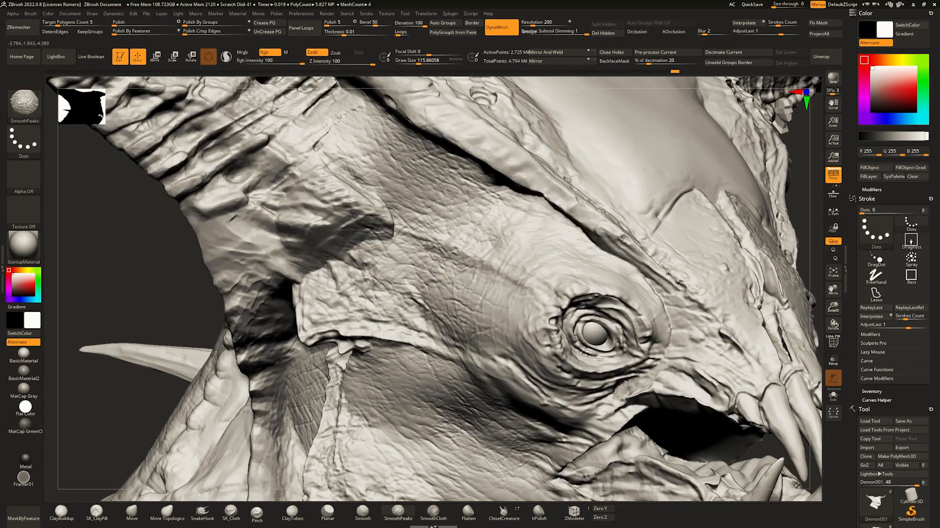
# Spray the wrinkle alpha across the smooth forehead plate with the Standard brush at a draw size of about 154.
pyautogui.keyDown('ctrl'); pyautogui.moveTo(416, 274); pyautogui.dragTo(380, 188, button='right'); pyautogui.keyUp('ctrl')
pyautogui.moveTo(477, 235); pyautogui.dragTo(426, 245, button='right')
pyautogui.moveTo(426, 162)
pyautogui.keyDown('ctrl'); pyautogui.mouseDown(button='right')
pyautogui.moveTo(492, 195)
pyautogui.moveTo(489, 265)
pyautogui.moveTo(478, 281)
pyautogui.moveTo(466, 266)
pyautogui.moveTo(475, 280)
pyautogui.mouseUp(button='right'); pyautogui.keyUp('ctrl')
pyautogui.press('s')
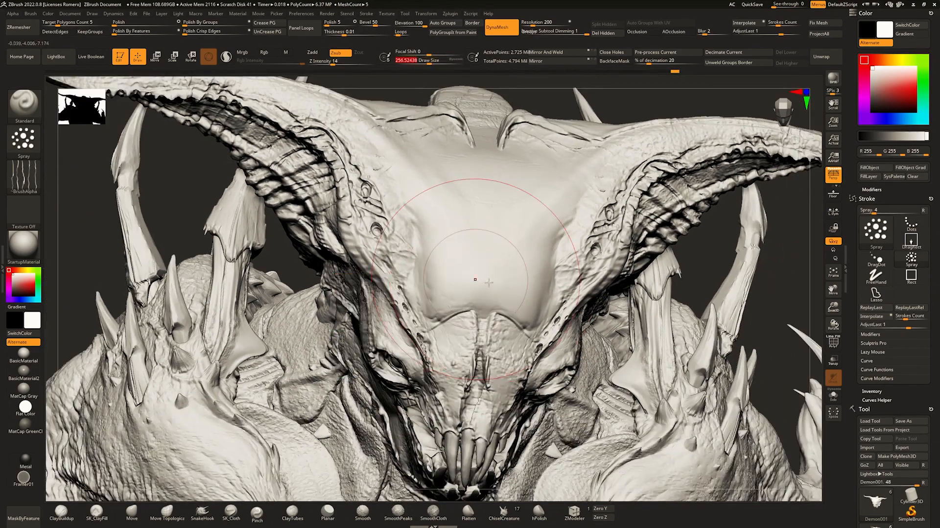
pyautogui.moveTo(478, 267); pyautogui.dragTo(485, 263)
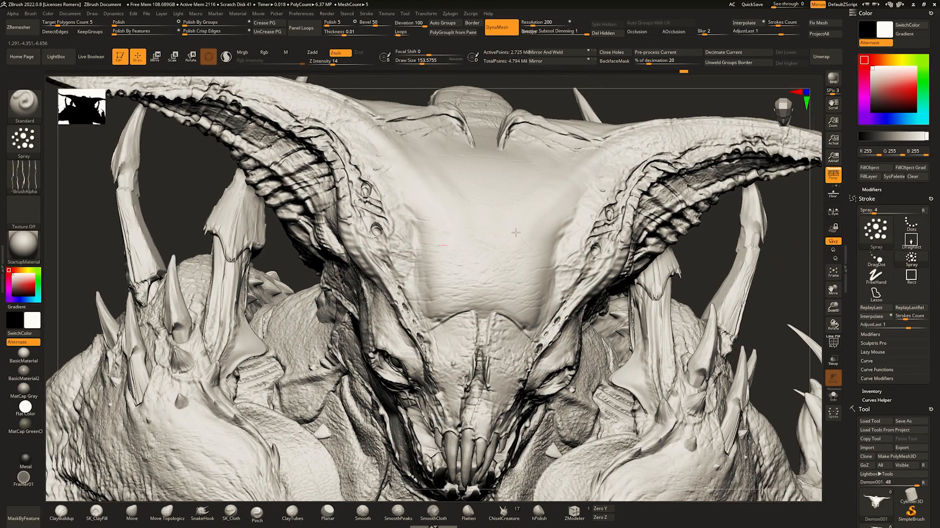
pyautogui.moveTo(529, 181); pyautogui.dragTo(555, 171, button='right')
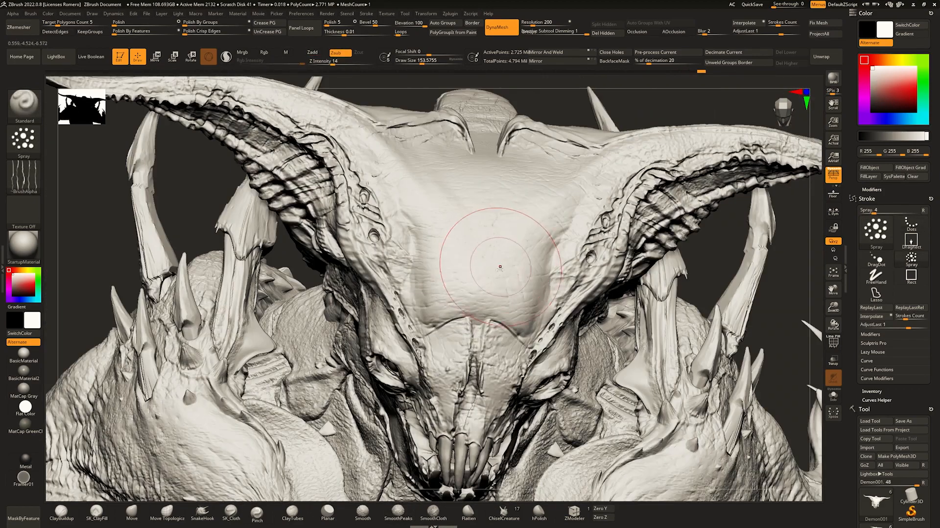
pyautogui.moveTo(505, 247); pyautogui.dragTo(476, 267, button='right')
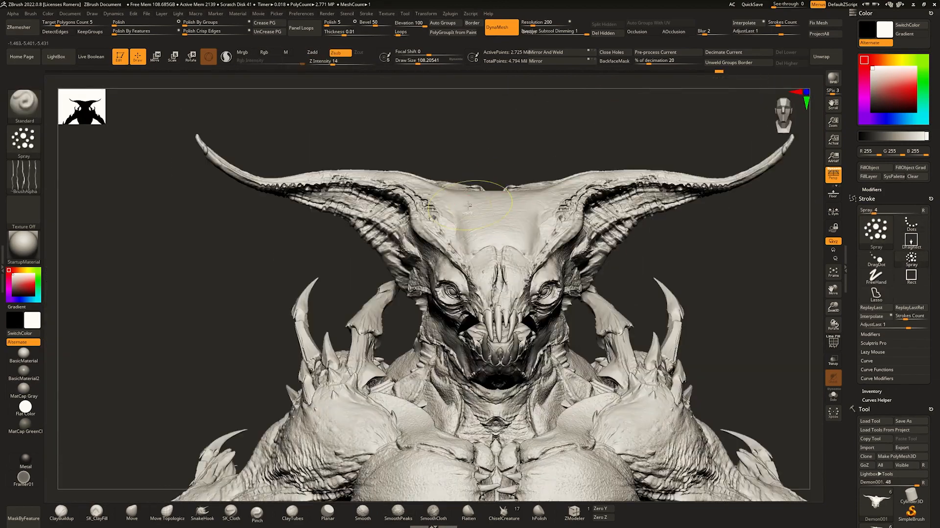
pyautogui.moveTo(468, 205)
pyautogui.keyDown('ctrl'); pyautogui.mouseDown(button='right')
pyautogui.moveTo(465, 255)
pyautogui.moveTo(417, 220)
pyautogui.moveTo(452, 209)
pyautogui.mouseUp(button='right'); pyautogui.keyUp('ctrl')
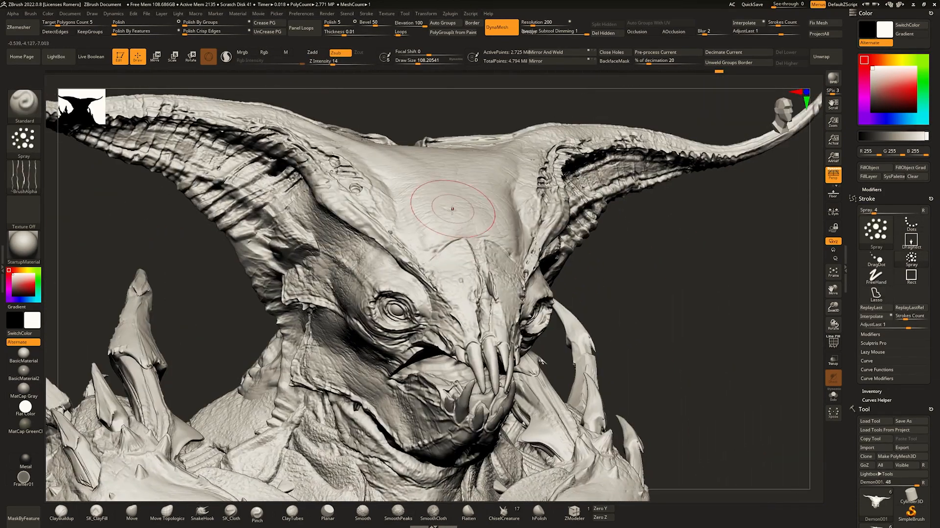
# Change the brush alpha to Alpha 07 with Zadd and spray raised skin bumps over the forehead at a draw size of about 80.
pyautogui.click(32, 185)
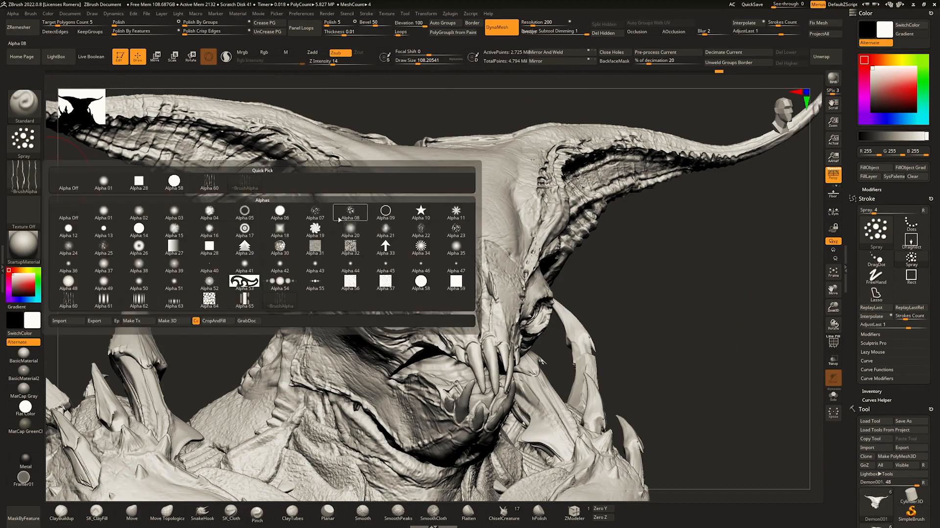
pyautogui.click(322, 210)
pyautogui.moveTo(342, 210)
pyautogui.mouseDown(button='right')
pyautogui.moveTo(321, 264)
pyautogui.moveTo(357, 208)
pyautogui.mouseUp(button='right')
pyautogui.moveTo(358, 93); pyautogui.dragTo(373, 130, button='right')
pyautogui.press('space')
pyautogui.moveTo(429, 211); pyautogui.dragTo(424, 210)
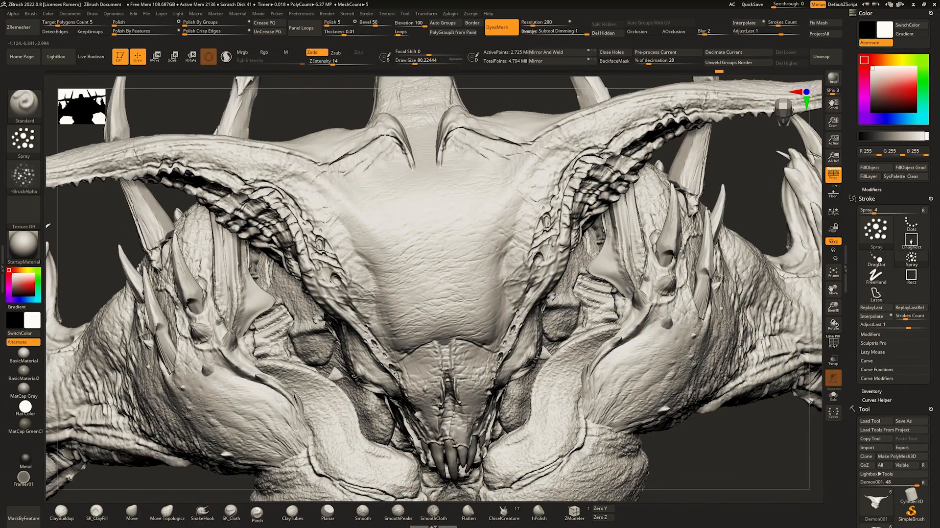
# Change the material to MatCap Gray and soften the forehead's sprayed texture with the SmoothPeaks brush.
pyautogui.moveTo(462, 293)
pyautogui.mouseDown(button='right')
pyautogui.moveTo(481, 313)
pyautogui.moveTo(518, 198)
pyautogui.mouseUp(button='right')
pyautogui.click(23, 390)
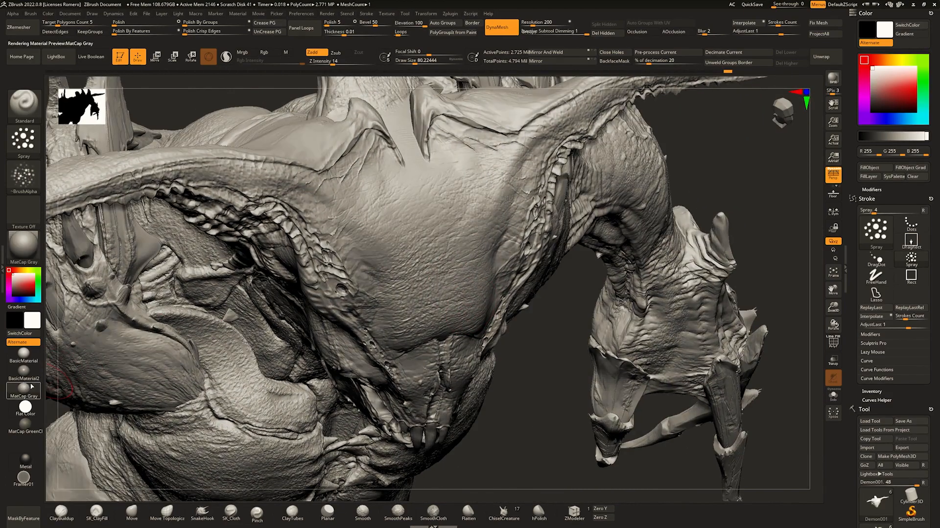
pyautogui.moveTo(421, 264)
pyautogui.mouseDown(button='right')
pyautogui.moveTo(472, 178)
pyautogui.moveTo(485, 253)
pyautogui.moveTo(479, 216)
pyautogui.mouseUp(button='right')
pyautogui.press('shift')
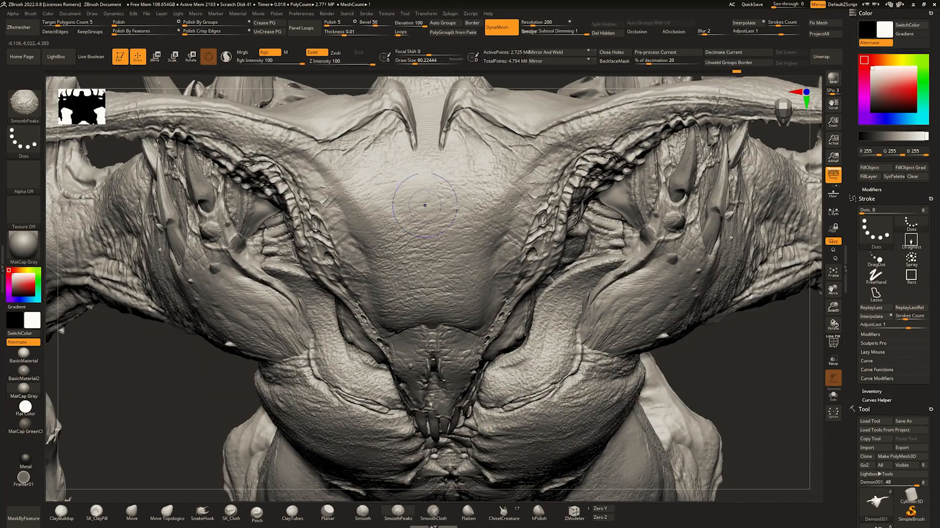
# Spray the Alpha 07 skin bumps over the cheek and side of the head, and check the result up close and at full-body distance.
pyautogui.moveTo(368, 164)
pyautogui.mouseDown(button='right')
pyautogui.moveTo(424, 210)
pyautogui.moveTo(395, 243)
pyautogui.moveTo(452, 203)
pyautogui.moveTo(435, 242)
pyautogui.moveTo(390, 254)
pyautogui.moveTo(414, 272)
pyautogui.moveTo(432, 331)
pyautogui.moveTo(470, 289)
pyautogui.mouseUp(button='right')
pyautogui.keyDown('ctrl'); pyautogui.moveTo(359, 216); pyautogui.dragTo(319, 250, button='right'); pyautogui.keyUp('ctrl')
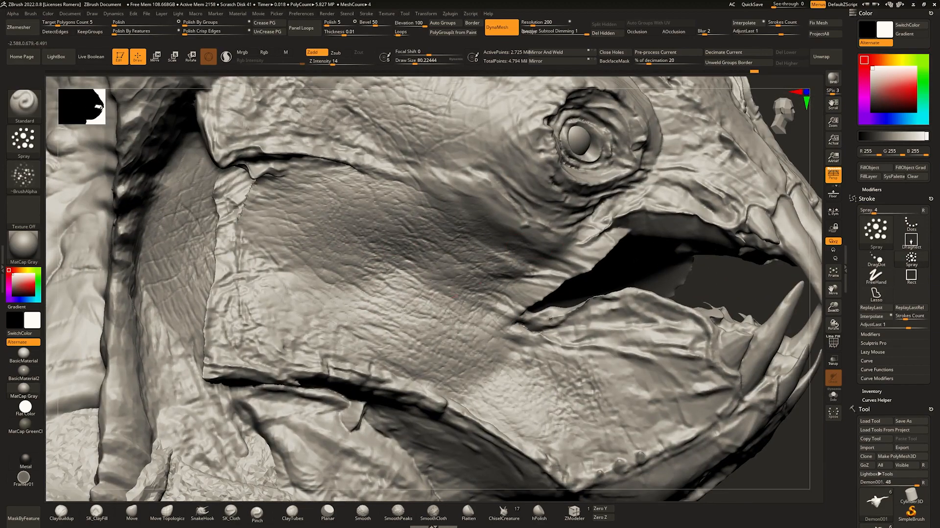
pyautogui.moveTo(371, 335)
pyautogui.keyDown('ctrl'); pyautogui.mouseDown(button='right')
pyautogui.moveTo(456, 177)
pyautogui.moveTo(444, 247)
pyautogui.moveTo(405, 240)
pyautogui.moveTo(365, 255)
pyautogui.mouseUp(button='right'); pyautogui.keyUp('ctrl')
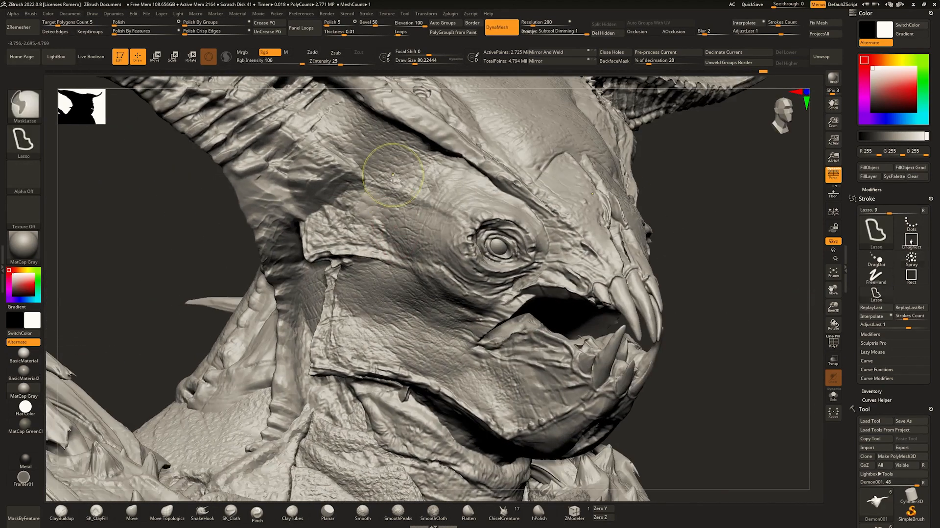
pyautogui.moveTo(401, 183)
pyautogui.keyDown('alt'); pyautogui.mouseDown(button='right')
pyautogui.moveTo(410, 229)
pyautogui.moveTo(447, 247)
pyautogui.moveTo(567, 114)
pyautogui.mouseUp(button='right'); pyautogui.keyUp('alt')
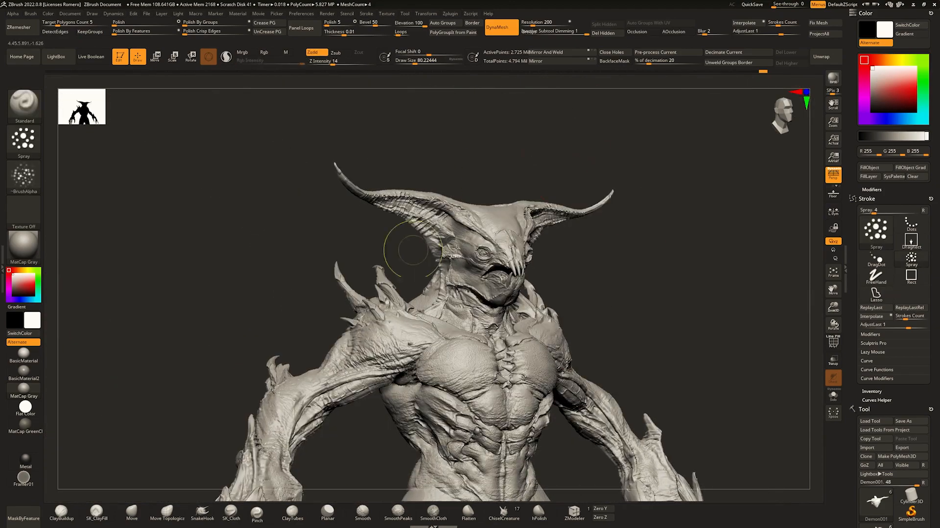
pyautogui.moveTo(456, 248)
pyautogui.keyDown('ctrl'); pyautogui.mouseDown(button='right')
pyautogui.moveTo(462, 245)
pyautogui.moveTo(453, 289)
pyautogui.moveTo(504, 242)
pyautogui.mouseUp(button='right'); pyautogui.keyUp('ctrl')
pyautogui.moveTo(487, 283)
pyautogui.keyDown('alt'); pyautogui.mouseDown(button='right')
pyautogui.moveTo(481, 249)
pyautogui.moveTo(467, 254)
pyautogui.moveTo(511, 235)
pyautogui.moveTo(479, 265)
pyautogui.moveTo(475, 284)
pyautogui.mouseUp(button='right'); pyautogui.keyUp('alt')
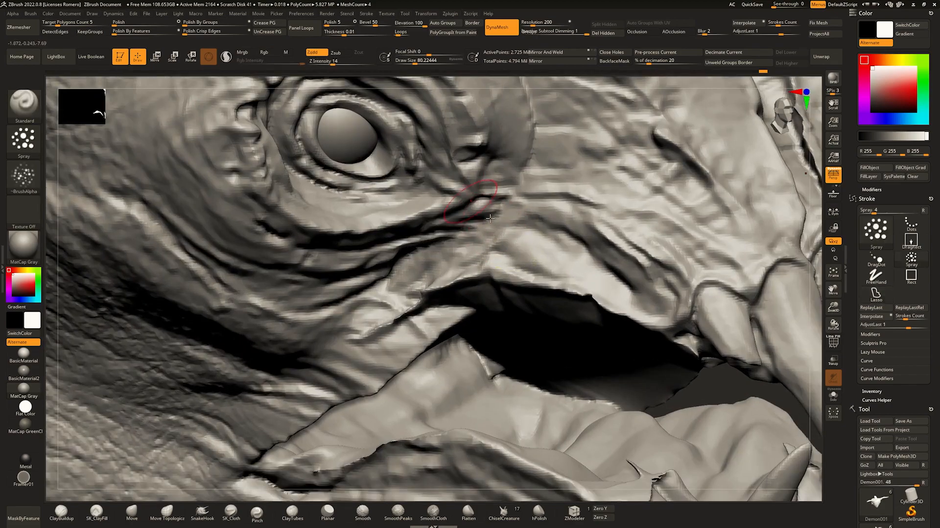
pyautogui.moveTo(280, 253)
pyautogui.keyDown('ctrl'); pyautogui.mouseDown(button='right')
pyautogui.moveTo(342, 205)
pyautogui.moveTo(425, 262)
pyautogui.moveTo(381, 293)
pyautogui.moveTo(371, 285)
pyautogui.mouseUp(button='right'); pyautogui.keyUp('ctrl')
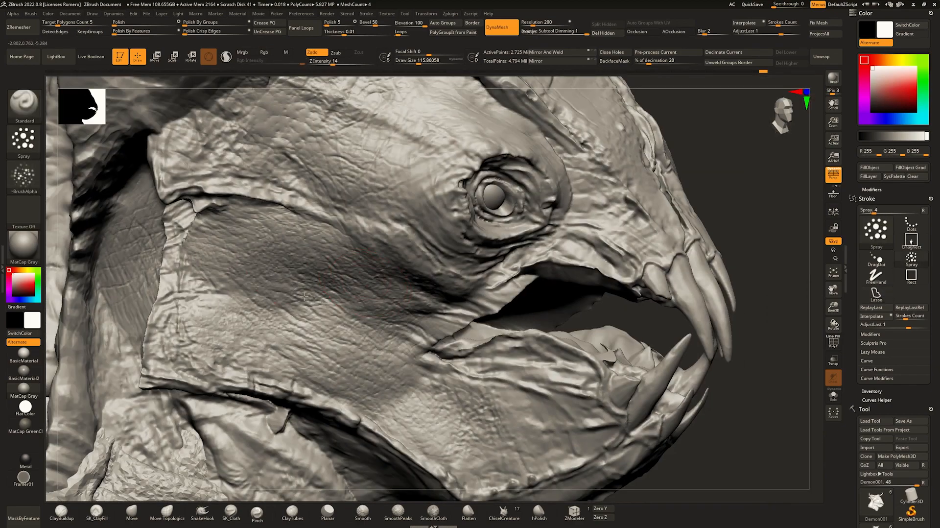
# Soften the sprayed bumps on the jaw, cheek and above the eye with SmoothPeaks at a draw size of about 116.
pyautogui.keyDown('shift'); pyautogui.moveTo(530, 393); pyautogui.dragTo(535, 415); pyautogui.keyUp('shift')
pyautogui.keyDown('shift'); pyautogui.moveTo(374, 385); pyautogui.dragTo(343, 338); pyautogui.keyUp('shift')
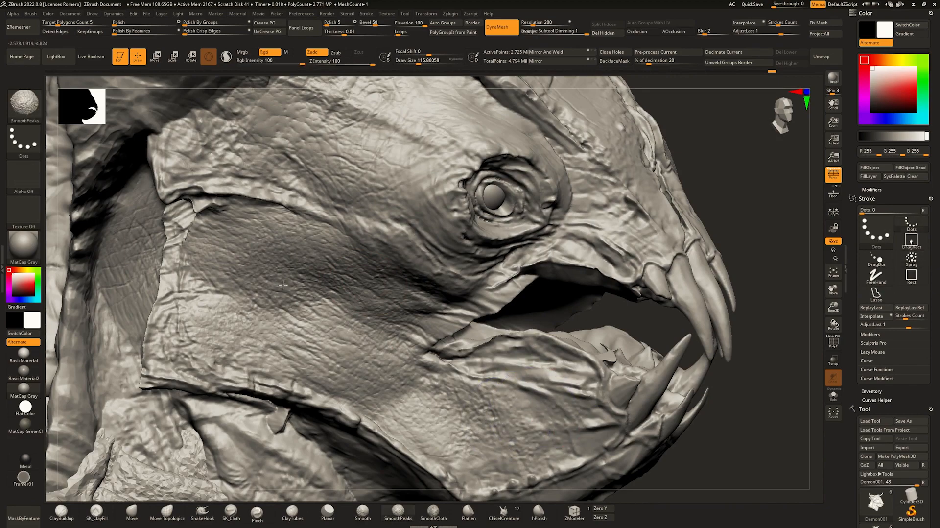
pyautogui.moveTo(345, 220)
pyautogui.keyDown('ctrl'); pyautogui.mouseDown(button='right')
pyautogui.moveTo(362, 245)
pyautogui.moveTo(430, 273)
pyautogui.moveTo(462, 262)
pyautogui.mouseUp(button='right'); pyautogui.keyUp('ctrl')
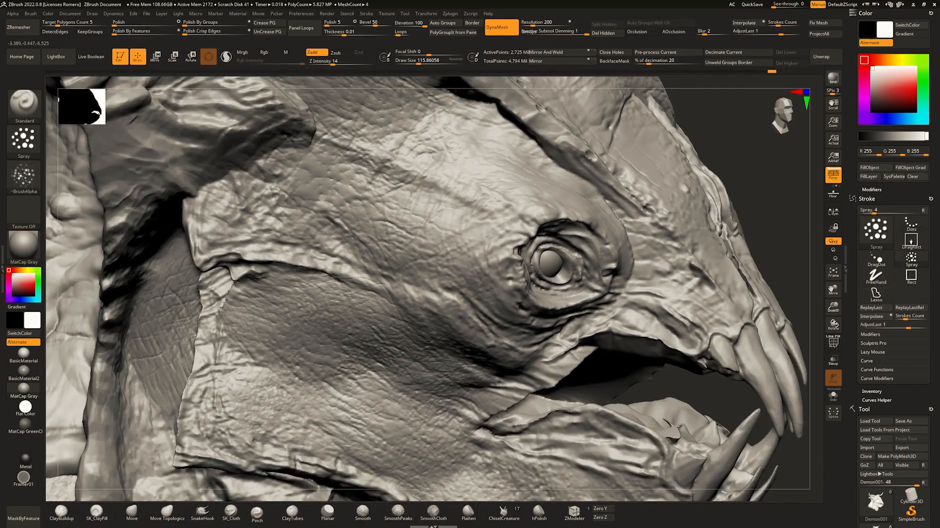
pyautogui.moveTo(478, 200); pyautogui.dragTo(460, 295, button='right')
pyautogui.moveTo(439, 248); pyautogui.dragTo(448, 220, button='right')
pyautogui.keyDown('ctrl'); pyautogui.moveTo(448, 220); pyautogui.dragTo(453, 200, button='right'); pyautogui.keyUp('ctrl')
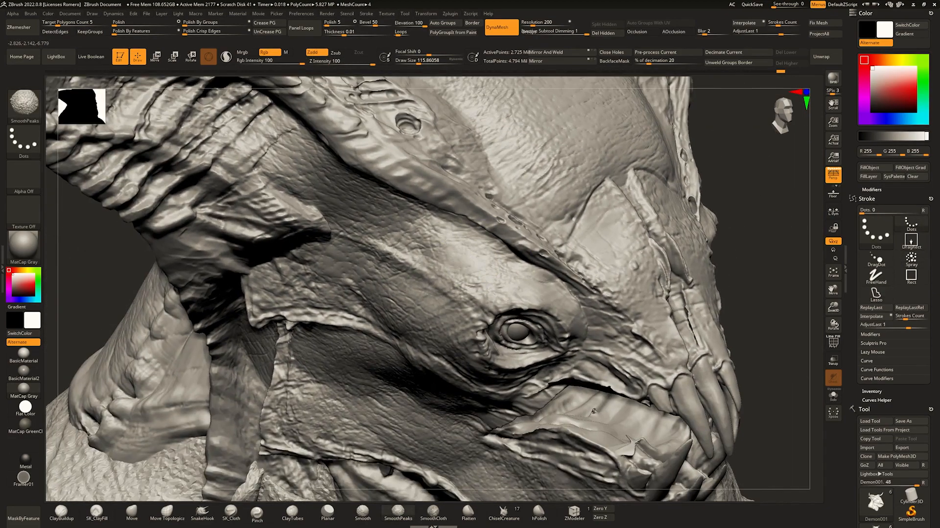
pyautogui.moveTo(509, 235); pyautogui.dragTo(461, 247, button='right')
pyautogui.moveTo(375, 219)
pyautogui.keyDown('ctrl'); pyautogui.mouseDown(button='right')
pyautogui.moveTo(387, 238)
pyautogui.moveTo(410, 234)
pyautogui.moveTo(416, 269)
pyautogui.mouseUp(button='right'); pyautogui.keyUp('ctrl')
# Set the Standard brush to the FreeHand stroke with no alpha, Z intensity 39 and a draw size of about 54.
pyautogui.click(24, 142)
pyautogui.click(138, 146)
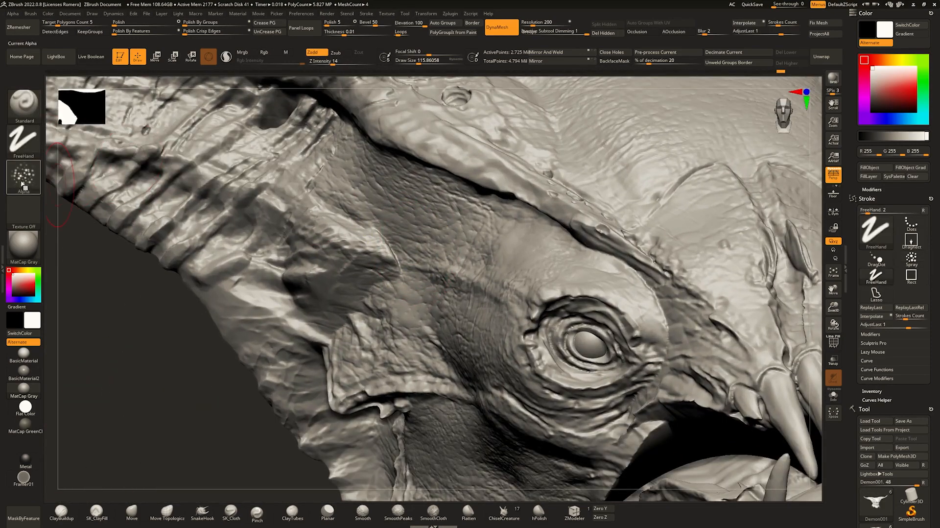
pyautogui.click(23, 176)
pyautogui.click(71, 181)
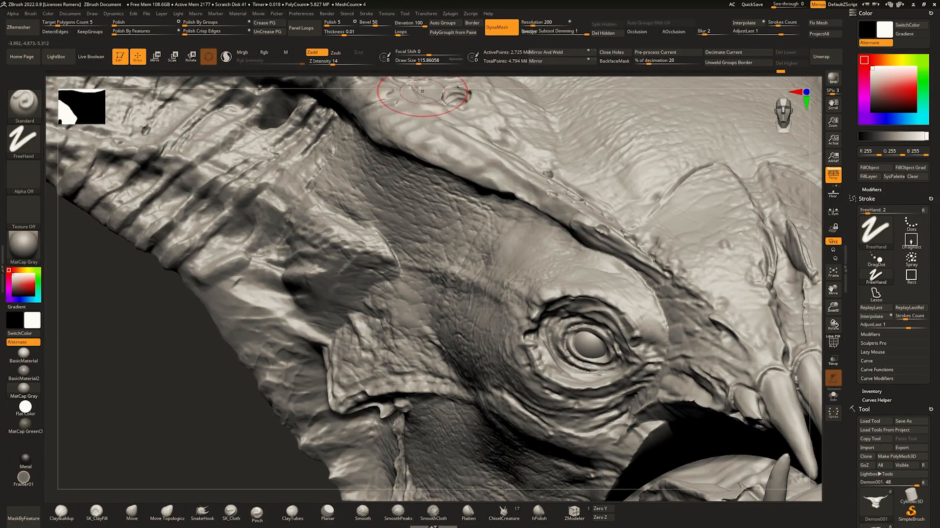
pyautogui.moveTo(345, 62); pyautogui.dragTo(349, 62)
pyautogui.moveTo(587, 235); pyautogui.dragTo(617, 225, button='right')
pyautogui.moveTo(418, 61); pyautogui.dragTo(412, 61)
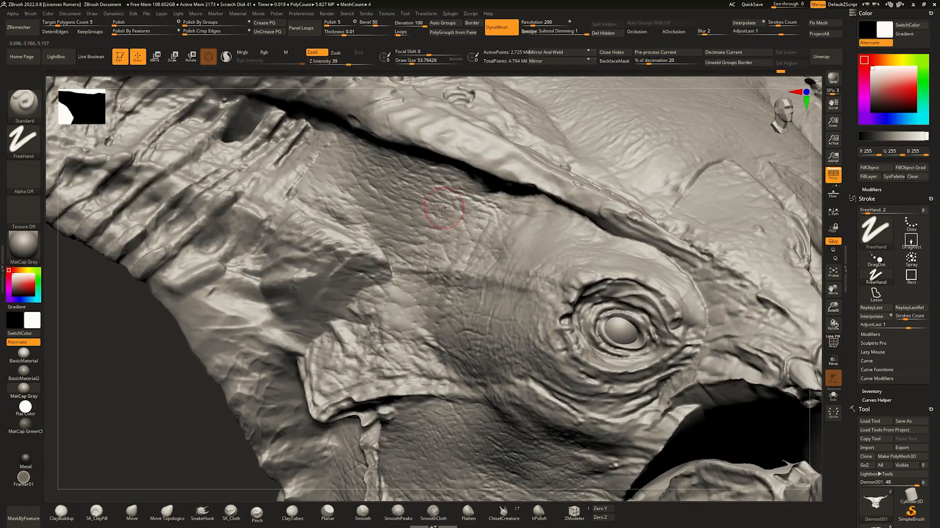
# Sculpt subtle skin folds over the forehead plate and along its lower edge with the Standard brush.
pyautogui.moveTo(563, 171)
pyautogui.mouseDown(button='right')
pyautogui.moveTo(437, 222)
pyautogui.moveTo(472, 209)
pyautogui.moveTo(500, 258)
pyautogui.moveTo(453, 231)
pyautogui.moveTo(549, 205)
pyautogui.mouseUp(button='right')
pyautogui.moveTo(539, 173); pyautogui.dragTo(557, 245, button='right')
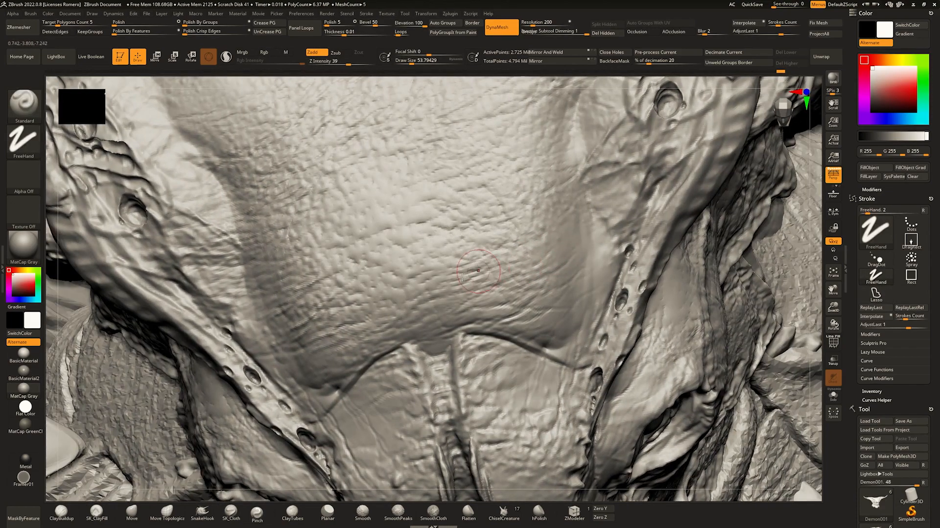
pyautogui.moveTo(478, 285)
pyautogui.keyDown('ctrl'); pyautogui.mouseDown(button='right')
pyautogui.moveTo(423, 265)
pyautogui.moveTo(437, 195)
pyautogui.moveTo(425, 220)
pyautogui.moveTo(470, 220)
pyautogui.moveTo(425, 225)
pyautogui.mouseUp(button='right'); pyautogui.keyUp('ctrl')
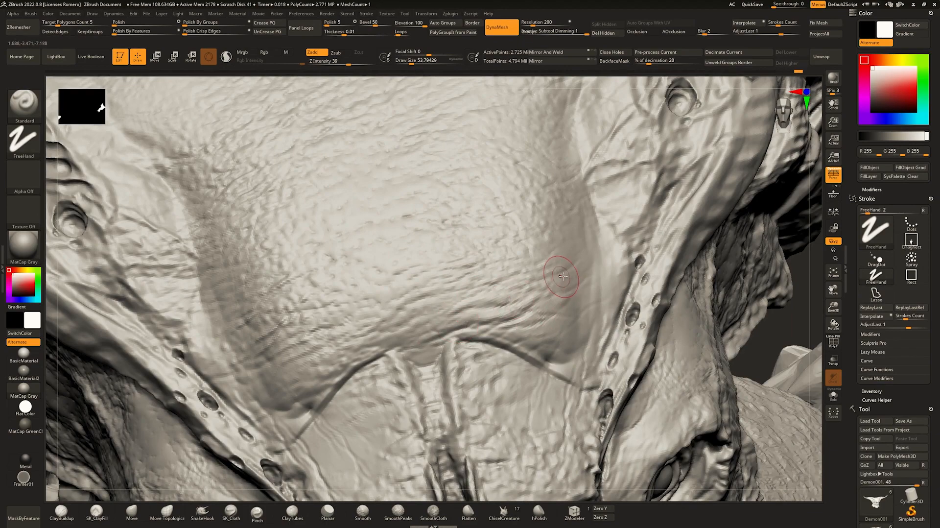
pyautogui.moveTo(546, 269)
pyautogui.keyDown('ctrl'); pyautogui.mouseDown(button='right')
pyautogui.moveTo(426, 264)
pyautogui.moveTo(450, 279)
pyautogui.moveTo(414, 258)
pyautogui.moveTo(375, 296)
pyautogui.mouseUp(button='right'); pyautogui.keyUp('ctrl')
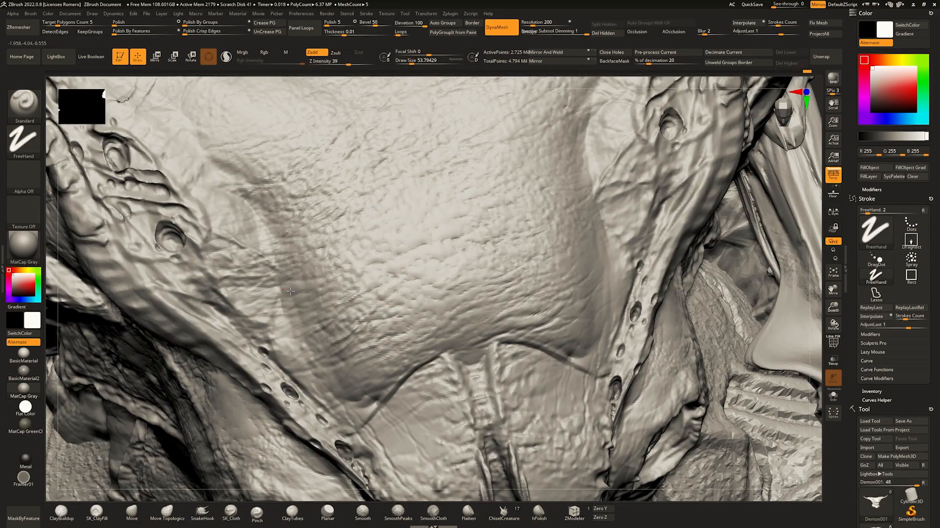
pyautogui.moveTo(489, 214)
pyautogui.keyDown('ctrl'); pyautogui.mouseDown(button='right')
pyautogui.moveTo(429, 126)
pyautogui.moveTo(404, 230)
pyautogui.mouseUp(button='right'); pyautogui.keyUp('ctrl')
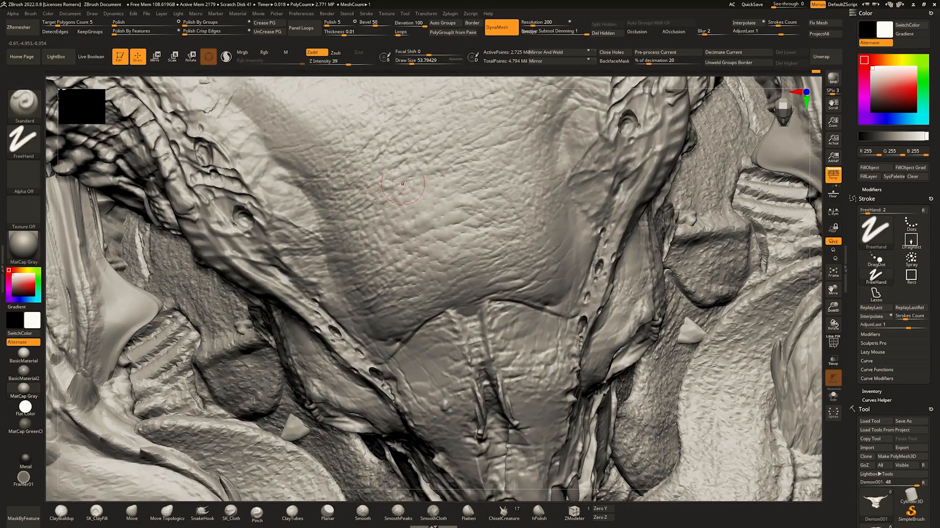
pyautogui.moveTo(404, 197); pyautogui.dragTo(500, 240, button='right')
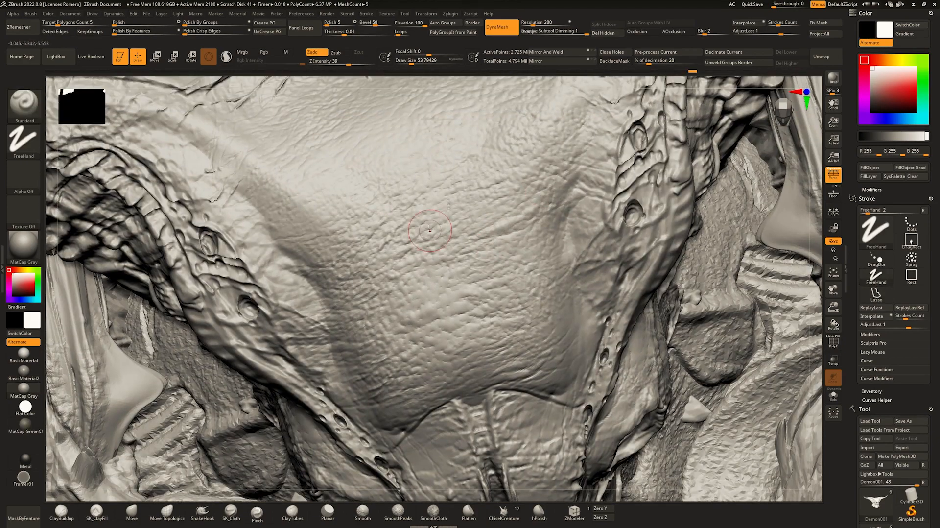
# Add finer raised wrinkles across the forehead with the Standard brush at a draw size of about 25.
pyautogui.keyDown('ctrl'); pyautogui.moveTo(466, 200); pyautogui.dragTo(412, 132, button='right'); pyautogui.keyUp('ctrl')
pyautogui.moveTo(411, 132)
pyautogui.mouseDown(button='right')
pyautogui.moveTo(452, 147)
pyautogui.moveTo(392, 225)
pyautogui.moveTo(307, 226)
pyautogui.mouseUp(button='right')
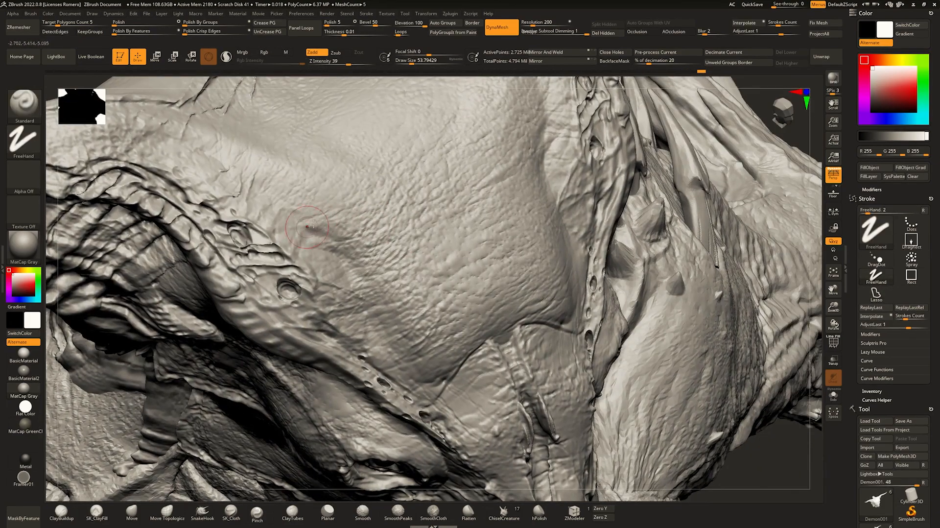
pyautogui.rightClick(327, 283)
pyautogui.moveTo(340, 261)
pyautogui.keyDown('alt'); pyautogui.mouseDown(button='right')
pyautogui.moveTo(336, 301)
pyautogui.moveTo(404, 220)
pyautogui.moveTo(408, 269)
pyautogui.moveTo(436, 292)
pyautogui.moveTo(370, 270)
pyautogui.moveTo(384, 273)
pyautogui.mouseUp(button='right'); pyautogui.keyUp('alt')
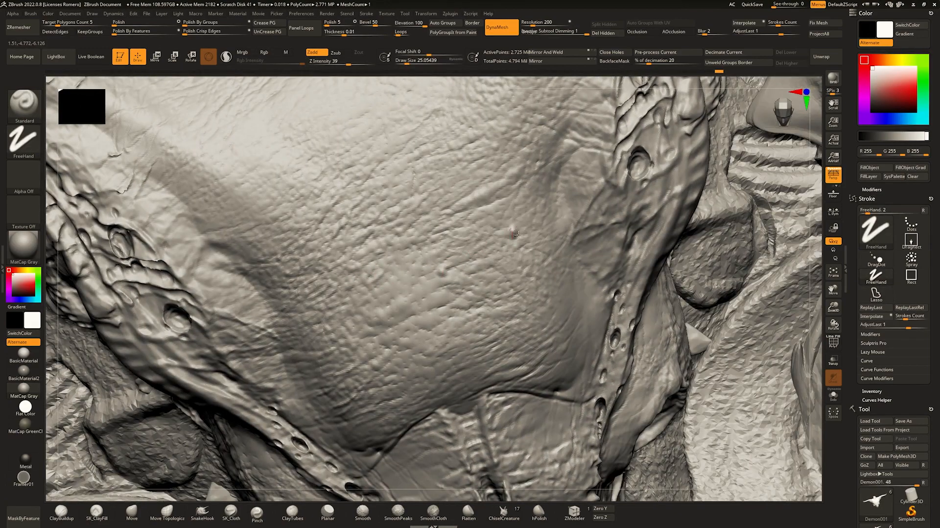
pyautogui.moveTo(517, 235)
pyautogui.keyDown('ctrl'); pyautogui.mouseDown(button='right')
pyautogui.moveTo(507, 193)
pyautogui.moveTo(440, 230)
pyautogui.moveTo(435, 295)
pyautogui.moveTo(394, 267)
pyautogui.moveTo(410, 268)
pyautogui.mouseUp(button='right'); pyautogui.keyUp('ctrl')
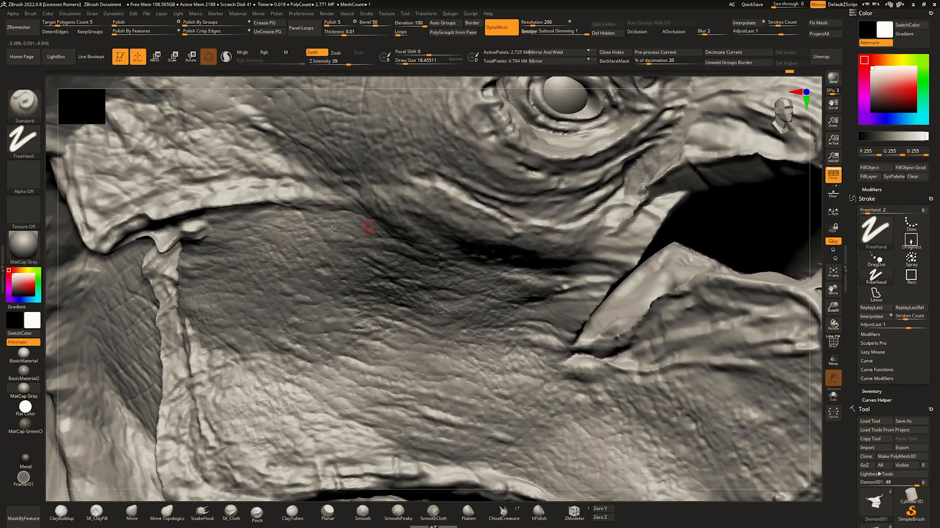
# Place small raised warts on the upper cheek with the DamStandard brush at a draw size of about 59.
pyautogui.press('b')
pyautogui.press('d')
pyautogui.press('s')
pyautogui.moveTo(365, 60); pyautogui.dragTo(363, 61)
pyautogui.press('space')
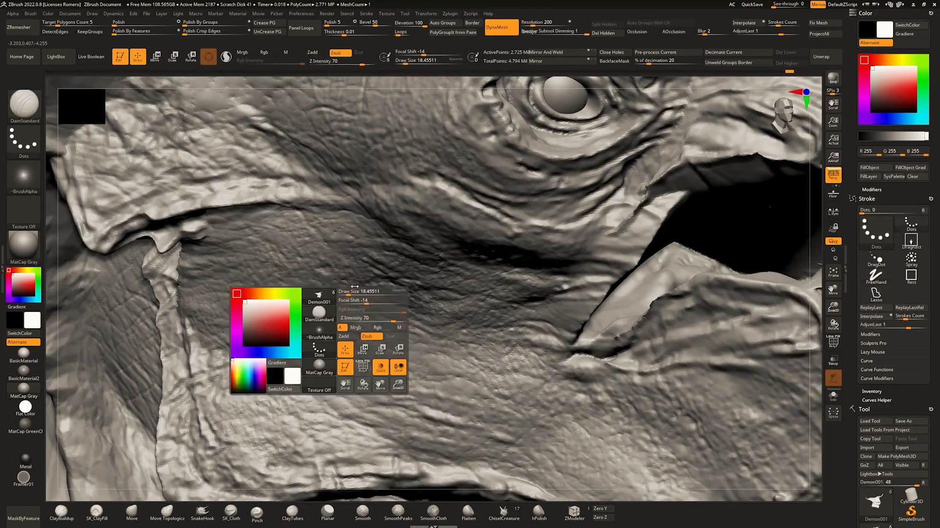
pyautogui.press('space')
pyautogui.click(347, 278)
pyautogui.hotkey('ctrl', 'z')
pyautogui.click(309, 269)
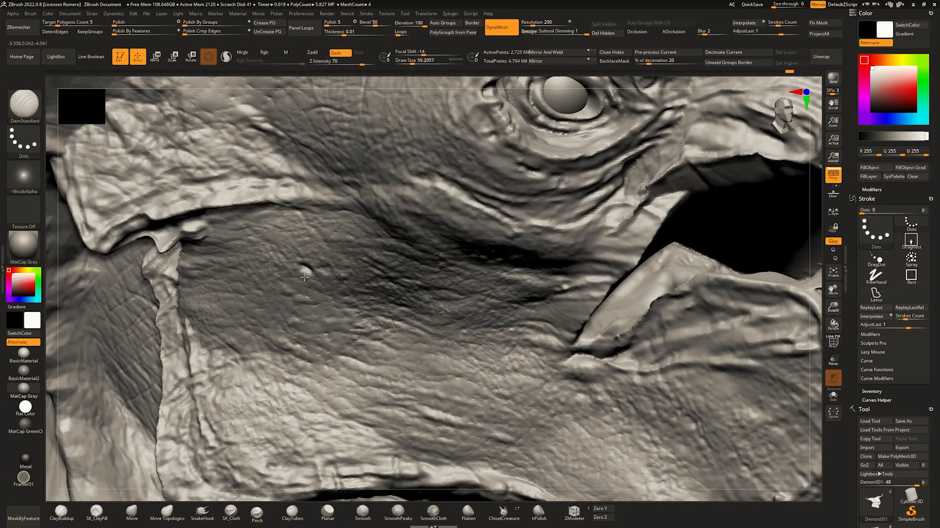
pyautogui.click(286, 263)
# Add another wart lower on the cheek at a draw size of about 46.
pyautogui.keyDown('ctrl'); pyautogui.moveTo(289, 267); pyautogui.dragTo(337, 323, button='right'); pyautogui.keyUp('ctrl')
pyautogui.press('space')
pyautogui.moveTo(378, 333); pyautogui.dragTo(372, 332)
pyautogui.click(367, 327)
pyautogui.keyDown('ctrl'); pyautogui.moveTo(383, 331); pyautogui.dragTo(415, 398, button='right'); pyautogui.keyUp('ctrl')
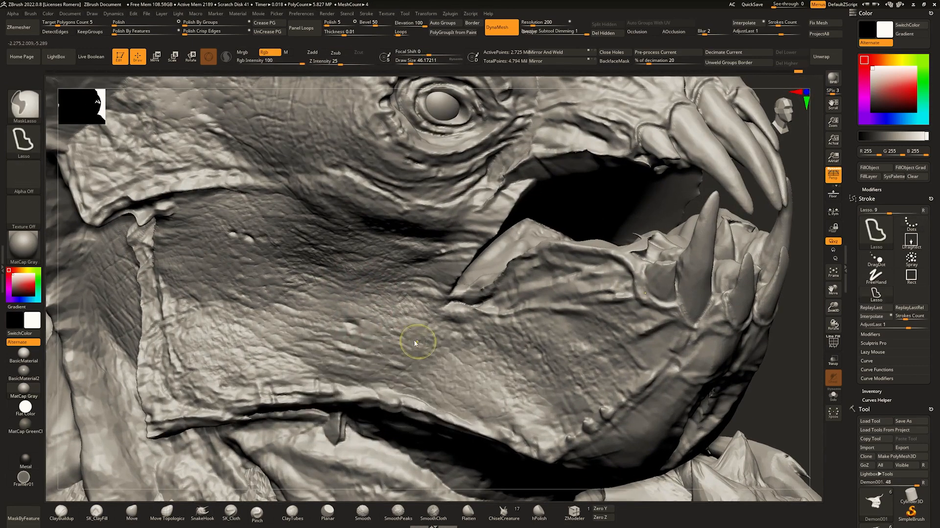
# Scatter smaller warts over the cheek and side of the head with DamStandard at a draw size of about 25.
pyautogui.keyDown('ctrl'); pyautogui.moveTo(322, 338); pyautogui.dragTo(189, 274, button='right'); pyautogui.keyUp('ctrl')
pyautogui.moveTo(485, 201)
pyautogui.keyDown('ctrl'); pyautogui.mouseDown(button='right')
pyautogui.moveTo(531, 204)
pyautogui.moveTo(560, 191)
pyautogui.mouseUp(button='right'); pyautogui.keyUp('ctrl')
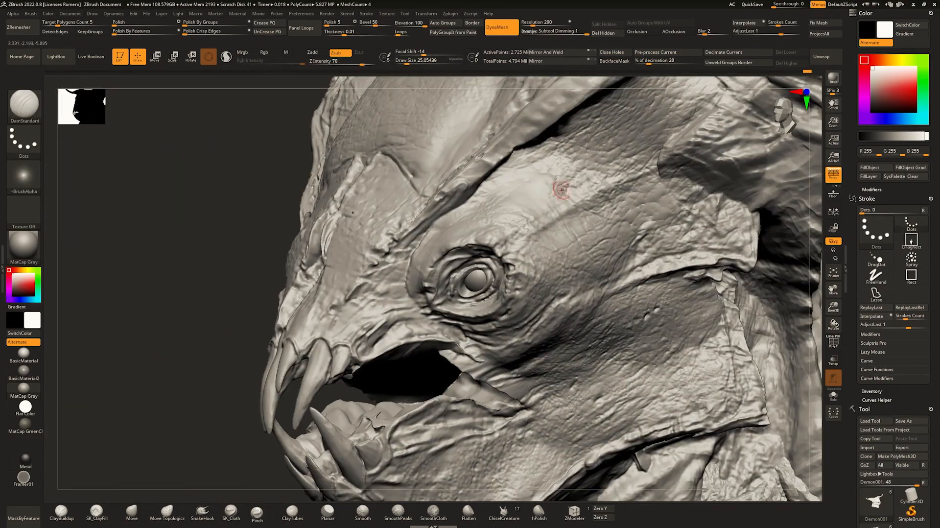
pyautogui.keyDown('alt'); pyautogui.moveTo(588, 243); pyautogui.dragTo(501, 147, button='right'); pyautogui.keyUp('alt')
pyautogui.moveTo(529, 239); pyautogui.dragTo(540, 254, button='right')
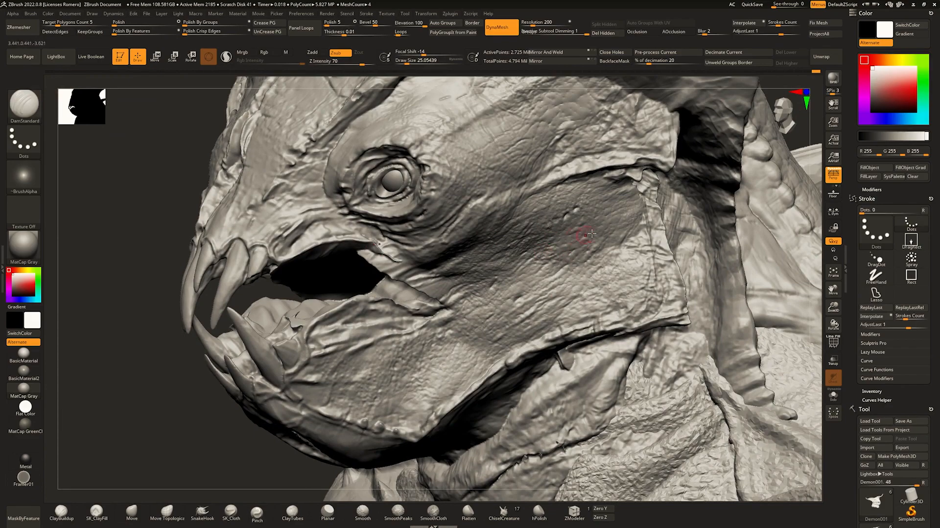
pyautogui.moveTo(622, 218)
pyautogui.mouseDown(button='right')
pyautogui.moveTo(580, 258)
pyautogui.moveTo(456, 296)
pyautogui.mouseUp(button='right')
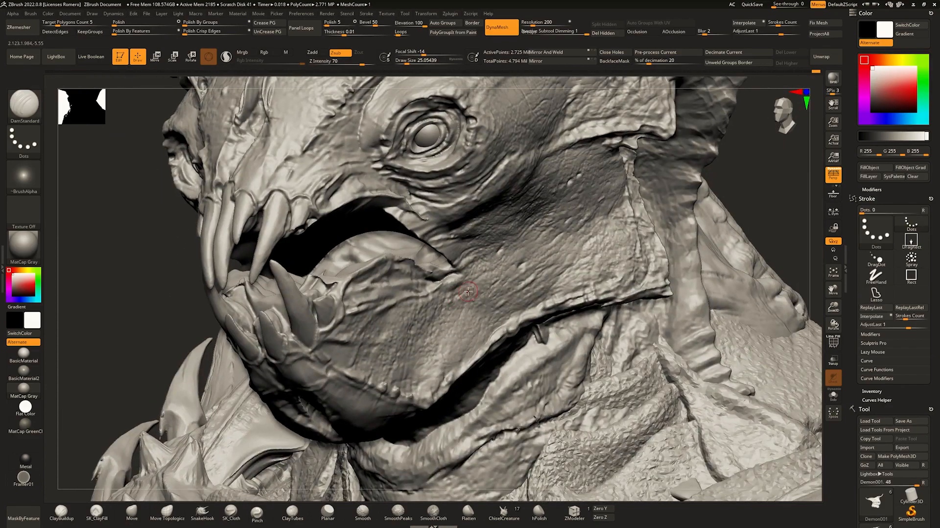
pyautogui.moveTo(474, 266)
pyautogui.mouseDown(button='right')
pyautogui.moveTo(373, 273)
pyautogui.moveTo(380, 249)
pyautogui.moveTo(359, 277)
pyautogui.mouseUp(button='right')
pyautogui.keyDown('alt'); pyautogui.moveTo(315, 182); pyautogui.dragTo(396, 267, button='right'); pyautogui.keyUp('alt')
# Build up the skin between the eye and the snout with the ClayBuildup brush at a draw size of about 87.
pyautogui.press('space')
pyautogui.moveTo(412, 266); pyautogui.dragTo(425, 266)
pyautogui.moveTo(519, 266)
pyautogui.mouseDown(button='right')
pyautogui.moveTo(451, 274)
pyautogui.moveTo(471, 270)
pyautogui.mouseUp(button='right')
pyautogui.moveTo(457, 273); pyautogui.dragTo(466, 275)
pyautogui.press('b')
pyautogui.press('c')
pyautogui.press('b')
pyautogui.moveTo(440, 272)
pyautogui.mouseDown(button='right')
pyautogui.moveTo(484, 273)
pyautogui.moveTo(458, 275)
pyautogui.mouseUp(button='right')
pyautogui.moveTo(439, 262); pyautogui.dragTo(426, 275)
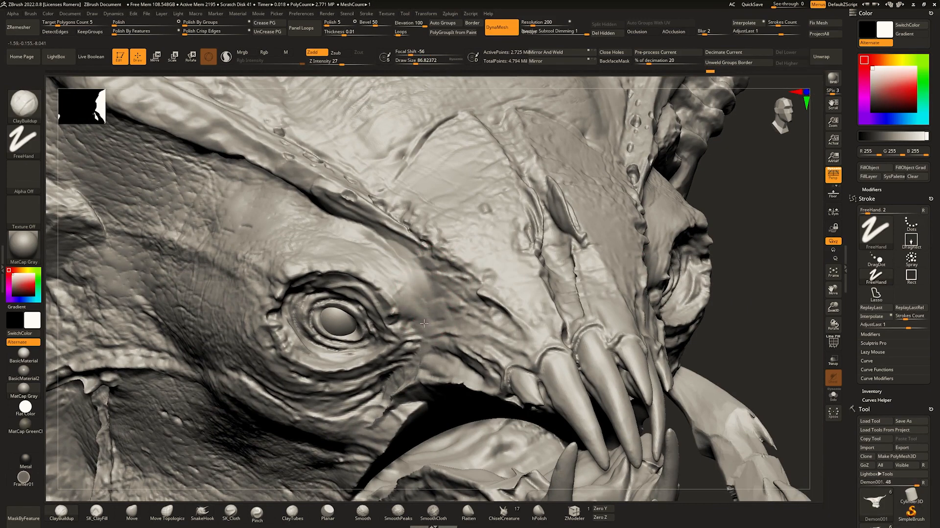
# Raise wrinkles from the inner eye corner toward the snout with the Standard brush at a draw size of about 35.
pyautogui.press('b')
pyautogui.press('s')
pyautogui.press('t')
pyautogui.press('space')
pyautogui.moveTo(428, 342); pyautogui.dragTo(424, 343)
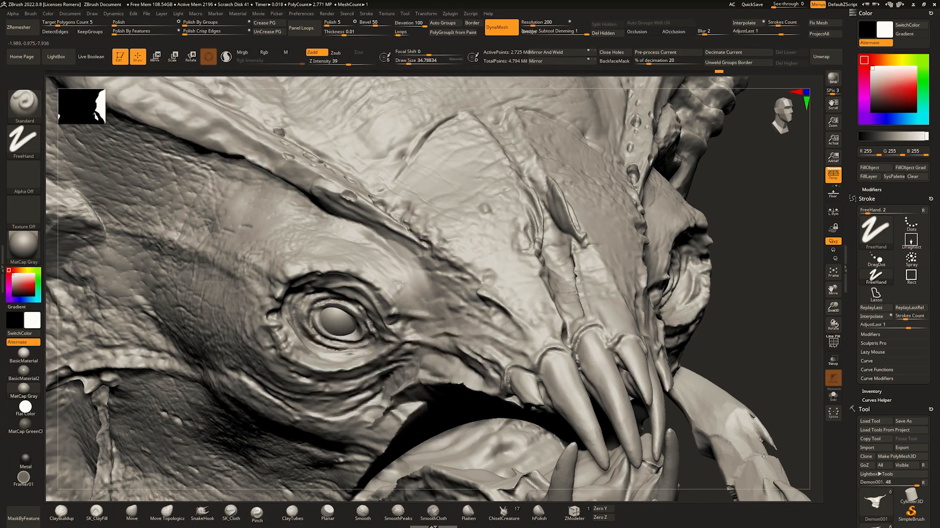
pyautogui.keyDown('ctrl'); pyautogui.moveTo(401, 284); pyautogui.dragTo(360, 201, button='right'); pyautogui.keyUp('ctrl')
pyautogui.keyDown('ctrl'); pyautogui.moveTo(563, 211); pyautogui.dragTo(546, 274, button='right'); pyautogui.keyUp('ctrl')
pyautogui.moveTo(482, 258); pyautogui.dragTo(438, 284, button='right')
# Add finer wrinkles beside the inner eye corner with the Standard brush at a draw size of about 23.
pyautogui.press('space')
pyautogui.moveTo(478, 266); pyautogui.dragTo(474, 266)
pyautogui.press('space')
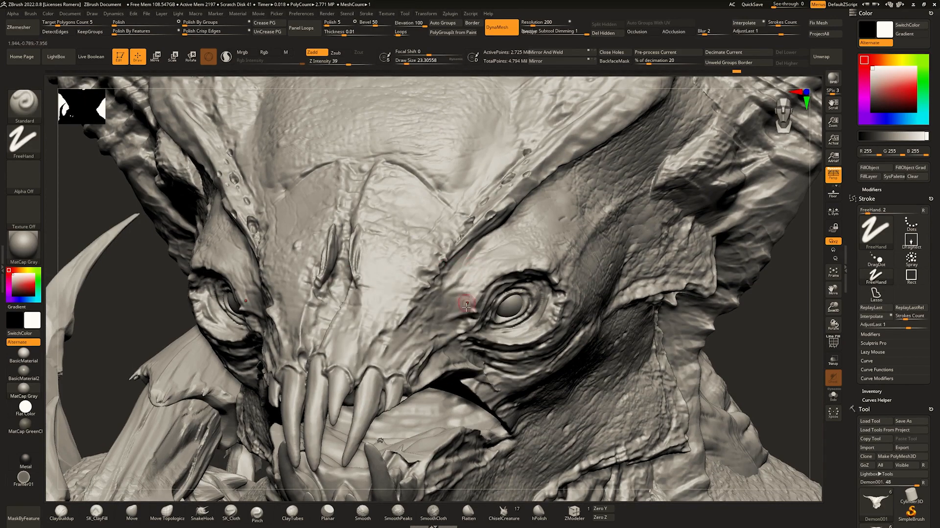
pyautogui.moveTo(530, 224)
pyautogui.keyDown('ctrl'); pyautogui.mouseDown(button='right')
pyautogui.moveTo(511, 184)
pyautogui.moveTo(484, 310)
pyautogui.mouseUp(button='right'); pyautogui.keyUp('ctrl')
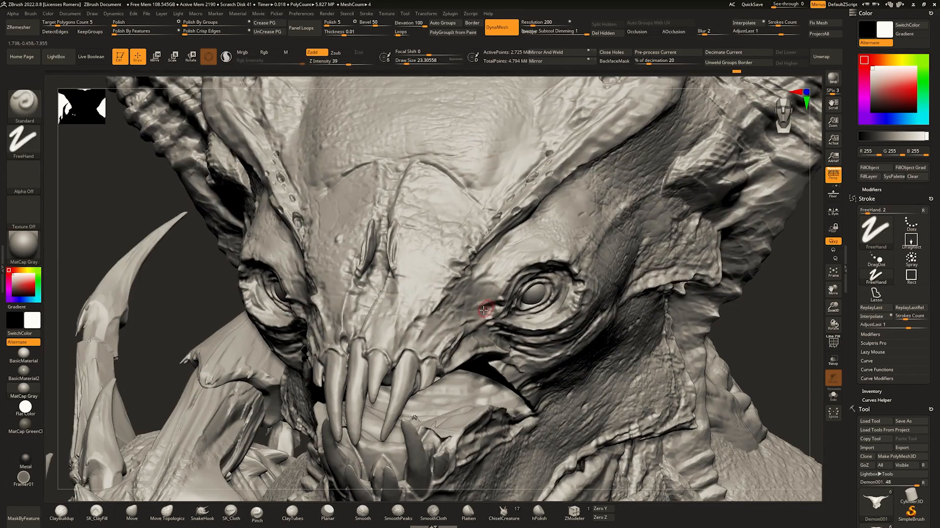
# Build up the upper lip between the fangs and the mouth corner with the ClayBuildup brush at a draw size of 112.
pyautogui.moveTo(501, 248)
pyautogui.keyDown('ctrl'); pyautogui.mouseDown(button='right')
pyautogui.moveTo(429, 271)
pyautogui.moveTo(456, 274)
pyautogui.moveTo(452, 284)
pyautogui.moveTo(465, 234)
pyautogui.moveTo(437, 273)
pyautogui.moveTo(405, 275)
pyautogui.mouseUp(button='right'); pyautogui.keyUp('ctrl')
pyautogui.press('space')
pyautogui.moveTo(405, 275); pyautogui.dragTo(406, 272)
pyautogui.press('1')
pyautogui.press('space')
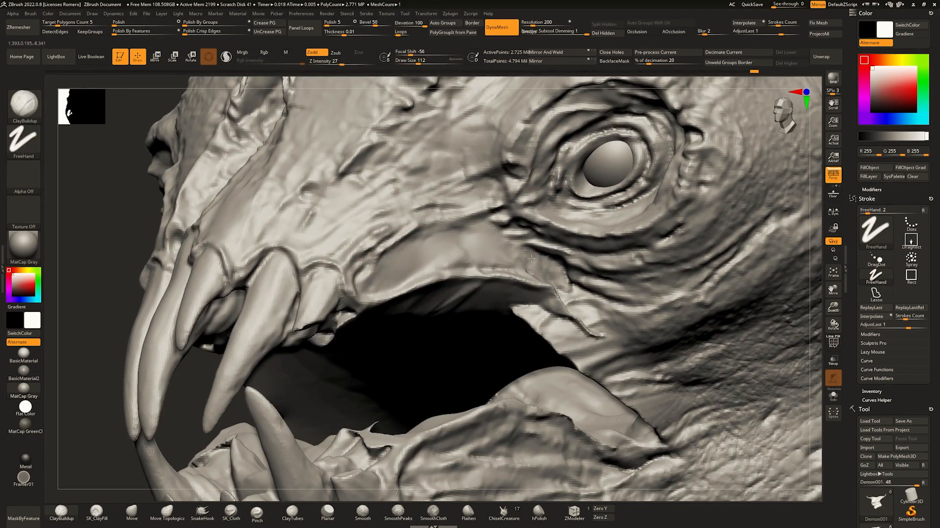
pyautogui.moveTo(531, 258); pyautogui.dragTo(437, 260, button='right')
pyautogui.moveTo(523, 265)
pyautogui.keyDown('ctrl'); pyautogui.mouseDown(button='right')
pyautogui.moveTo(485, 219)
pyautogui.moveTo(443, 203)
pyautogui.moveTo(421, 171)
pyautogui.moveTo(480, 210)
pyautogui.moveTo(448, 240)
pyautogui.mouseUp(button='right'); pyautogui.keyUp('ctrl')
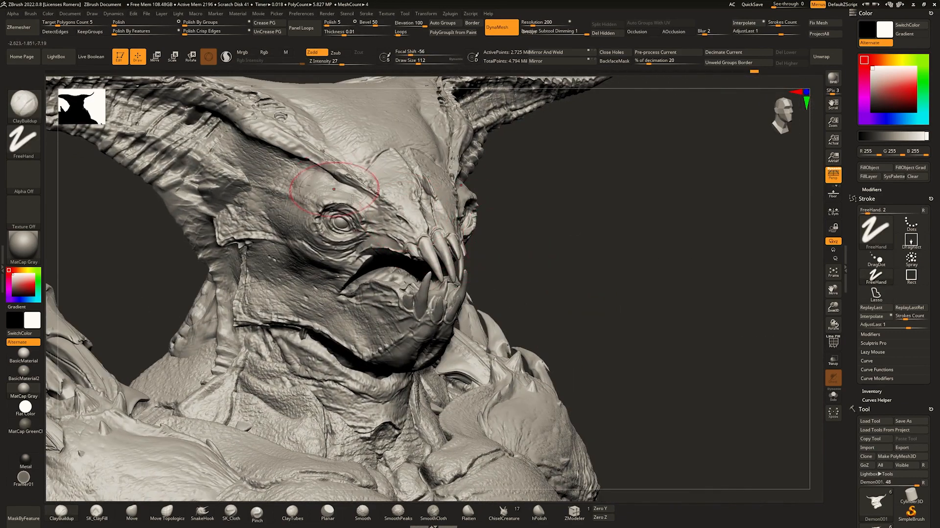
# Refine the upper lip's volume below the eye with the ClayBuildup brush at a draw size of about 87.
pyautogui.moveTo(353, 199)
pyautogui.keyDown('ctrl'); pyautogui.mouseDown(button='right')
pyautogui.moveTo(482, 238)
pyautogui.moveTo(431, 228)
pyautogui.moveTo(439, 272)
pyautogui.mouseUp(button='right'); pyautogui.keyUp('ctrl')
pyautogui.rightClick(439, 274)
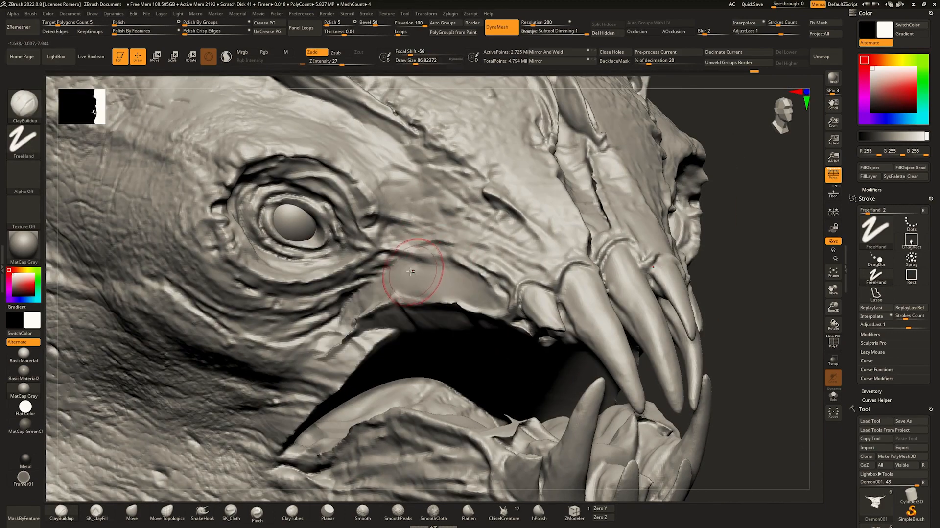
pyautogui.rightClick(410, 271)
pyautogui.moveTo(411, 271); pyautogui.dragTo(397, 268)
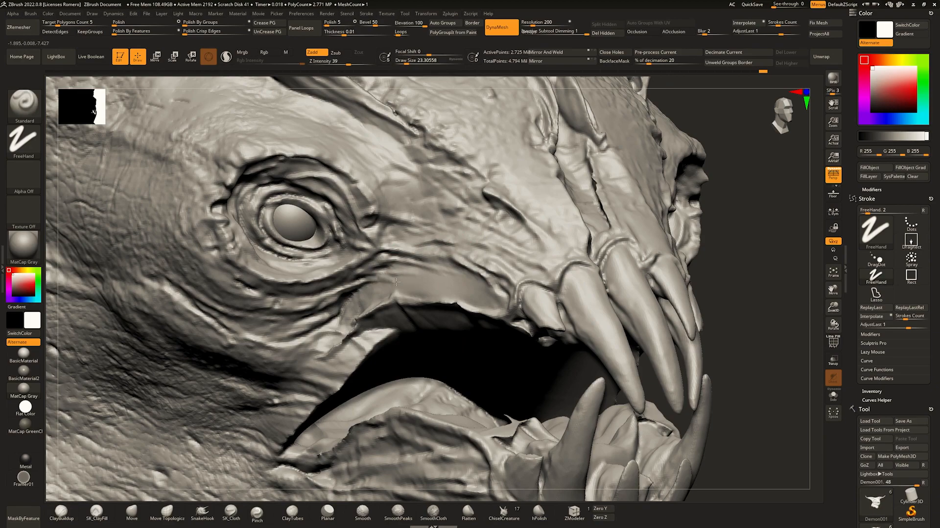
# Sculpt fine creases along the upper lip and toward the mouth corner with the Standard brush at a draw size of about 23.
pyautogui.keyDown('ctrl'); pyautogui.moveTo(395, 282); pyautogui.dragTo(410, 234, button='right'); pyautogui.keyUp('ctrl')
pyautogui.moveTo(411, 234); pyautogui.dragTo(392, 235, button='right')
pyautogui.moveTo(460, 240); pyautogui.dragTo(435, 237, button='right')
pyautogui.moveTo(435, 237)
pyautogui.keyDown('ctrl'); pyautogui.mouseDown(button='right')
pyautogui.moveTo(450, 265)
pyautogui.moveTo(440, 247)
pyautogui.mouseUp(button='right'); pyautogui.keyUp('ctrl')
pyautogui.moveTo(411, 268); pyautogui.dragTo(455, 274, button='right')
pyautogui.moveTo(416, 279)
pyautogui.keyDown('ctrl'); pyautogui.mouseDown(button='right')
pyautogui.moveTo(422, 307)
pyautogui.moveTo(402, 310)
pyautogui.mouseUp(button='right'); pyautogui.keyUp('ctrl')
pyautogui.rightClick(401, 310)
pyautogui.moveTo(401, 311); pyautogui.dragTo(413, 310)
pyautogui.moveTo(413, 310)
pyautogui.keyDown('alt'); pyautogui.mouseDown(button='right')
pyautogui.moveTo(487, 289)
pyautogui.moveTo(401, 216)
pyautogui.mouseUp(button='right'); pyautogui.keyUp('alt')
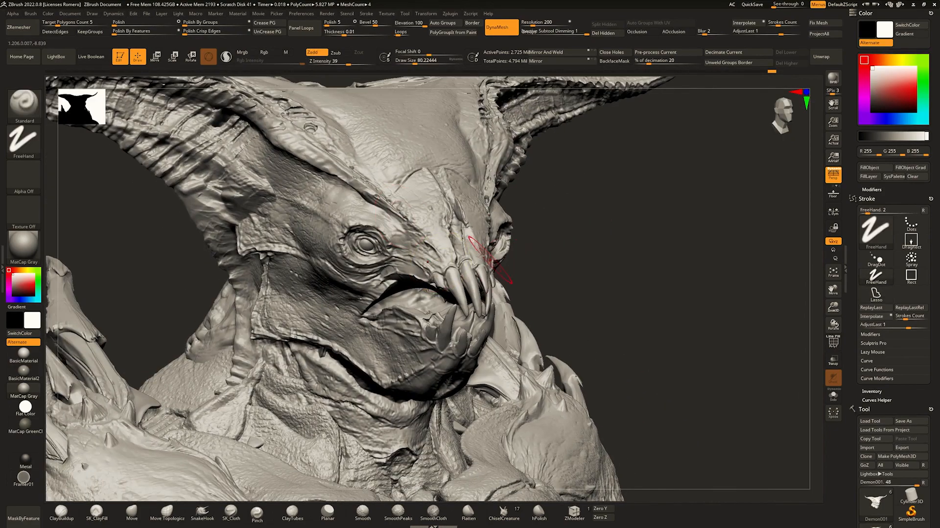
# Add small folds to the cheek below and behind the eye with the Standard brush at a draw size of about 27.
pyautogui.moveTo(359, 253)
pyautogui.keyDown('ctrl'); pyautogui.mouseDown(button='right')
pyautogui.moveTo(376, 299)
pyautogui.moveTo(399, 284)
pyautogui.moveTo(380, 267)
pyautogui.moveTo(382, 287)
pyautogui.mouseUp(button='right'); pyautogui.keyUp('ctrl')
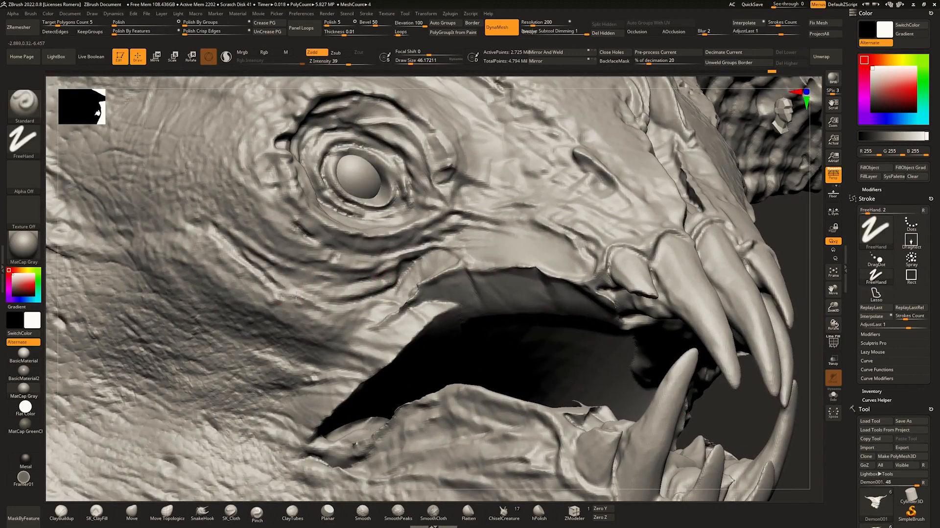
pyautogui.press('space')
pyautogui.moveTo(313, 293); pyautogui.dragTo(307, 294)
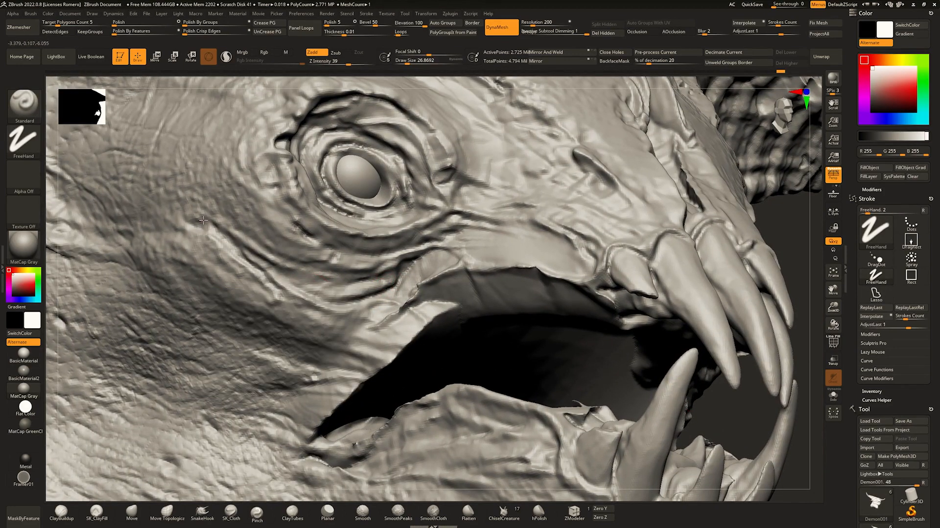
pyautogui.keyDown('ctrl'); pyautogui.moveTo(216, 227); pyautogui.dragTo(245, 210, button='right'); pyautogui.keyUp('ctrl')
pyautogui.keyDown('ctrl'); pyautogui.moveTo(245, 210); pyautogui.dragTo(384, 265, button='right'); pyautogui.keyUp('ctrl')
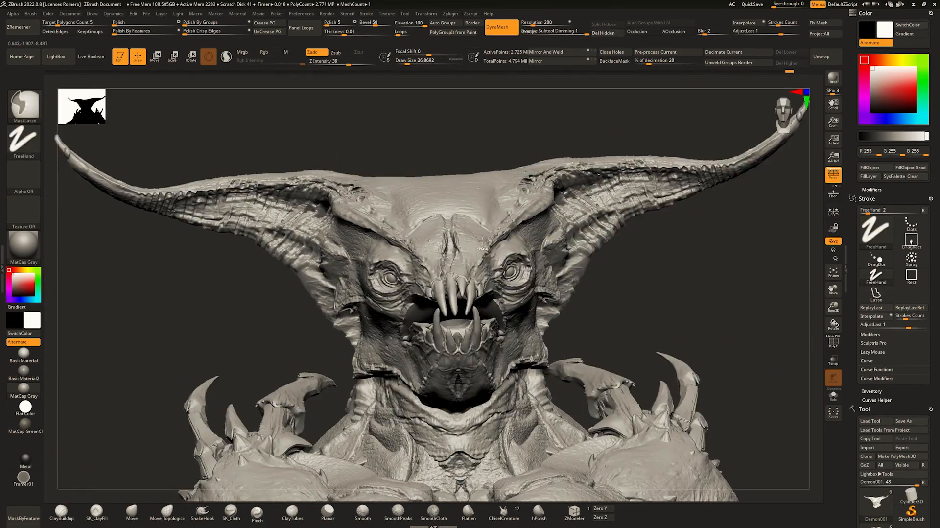
# Turn on the ambient occlusion preview and adjust its intensity in the render settings.
pyautogui.moveTo(496, 221)
pyautogui.mouseDown(button='right')
pyautogui.moveTo(506, 248)
pyautogui.moveTo(507, 234)
pyautogui.mouseUp(button='right')
pyautogui.click(639, 33)
pyautogui.keyDown('ctrl'); pyautogui.moveTo(602, 274); pyautogui.dragTo(542, 107, button='right'); pyautogui.keyUp('ctrl')
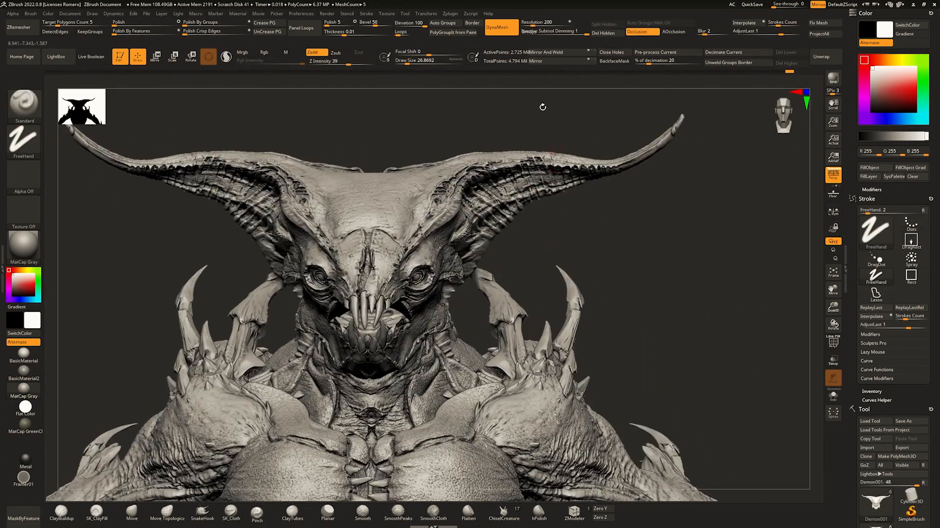
pyautogui.click(332, 14)
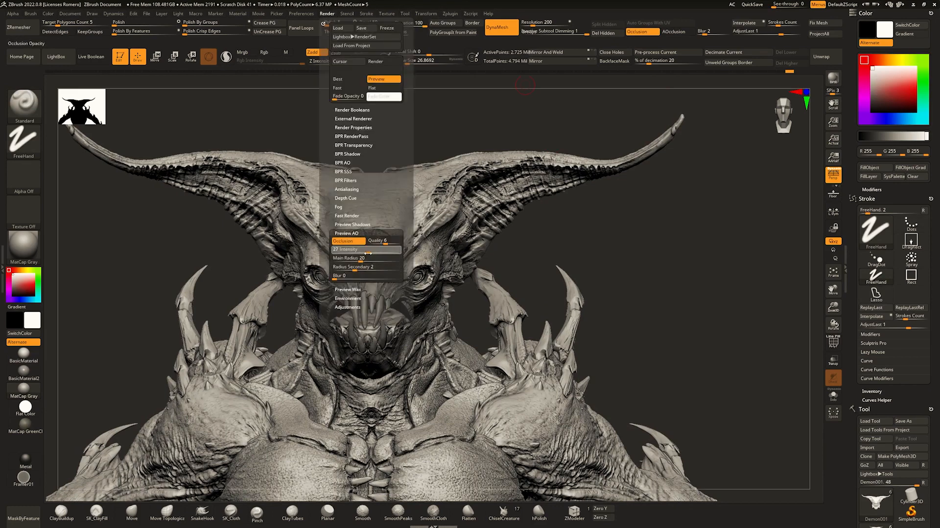
pyautogui.moveTo(367, 252); pyautogui.dragTo(364, 253)
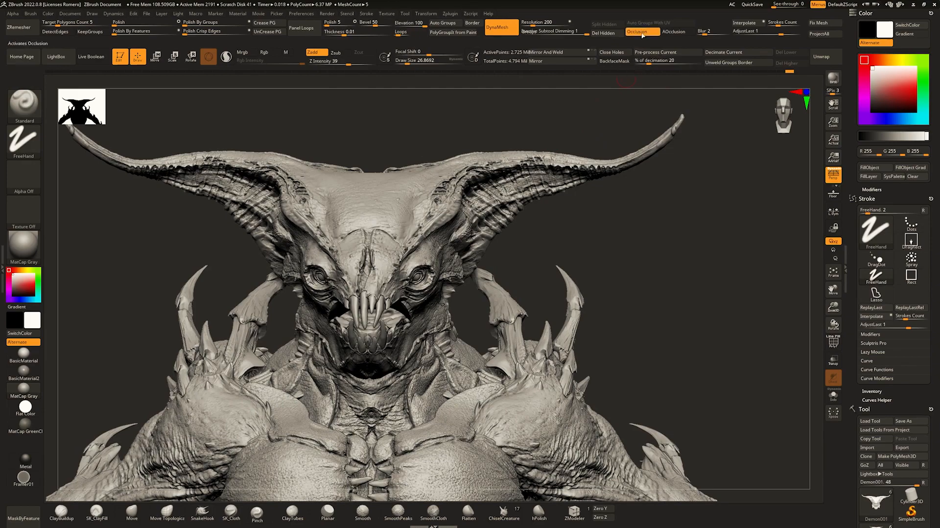
# Compare the head from the front and side with ambient occlusion off and on.
pyautogui.click(642, 33)
pyautogui.click(643, 32)
pyautogui.moveTo(386, 215)
pyautogui.mouseDown(button='right')
pyautogui.moveTo(431, 215)
pyautogui.moveTo(510, 192)
pyautogui.moveTo(465, 197)
pyautogui.moveTo(491, 202)
pyautogui.moveTo(460, 210)
pyautogui.moveTo(509, 208)
pyautogui.moveTo(548, 188)
pyautogui.moveTo(515, 211)
pyautogui.mouseUp(button='right')
pyautogui.click(641, 32)
pyautogui.keyDown('ctrl'); pyautogui.moveTo(516, 210); pyautogui.dragTo(569, 181, button='right'); pyautogui.keyUp('ctrl')
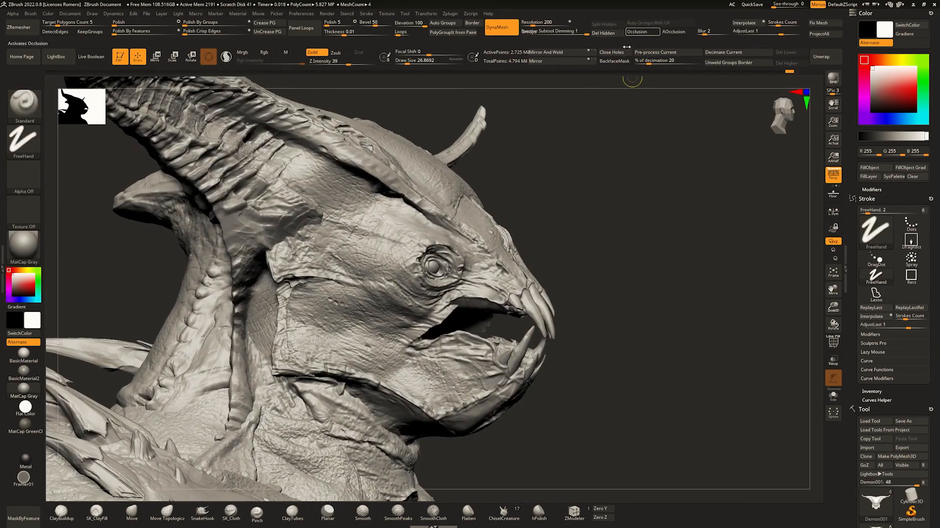
pyautogui.click(640, 32)
pyautogui.moveTo(595, 214); pyautogui.dragTo(553, 190, button='right')
# Switch the creature to BasicMaterial and darken the main color to a grey of RGB 170.
pyautogui.click(23, 354)
pyautogui.keyDown('ctrl'); pyautogui.moveTo(374, 203); pyautogui.dragTo(367, 171, button='right'); pyautogui.keyUp('ctrl')
pyautogui.moveTo(367, 172); pyautogui.dragTo(366, 209, button='right')
pyautogui.keyDown('ctrl'); pyautogui.moveTo(366, 209); pyautogui.dragTo(510, 214, button='right'); pyautogui.keyUp('ctrl')
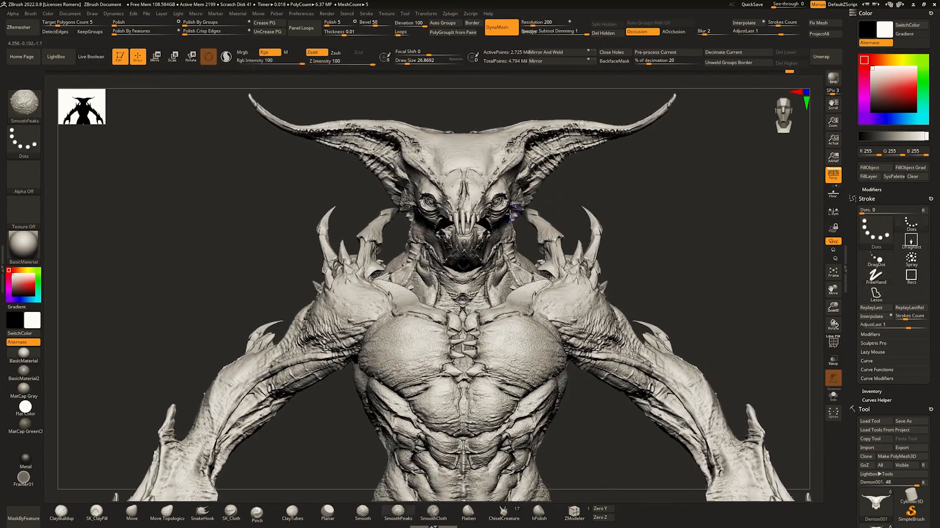
pyautogui.moveTo(21, 286); pyautogui.dragTo(8, 281)
pyautogui.moveTo(441, 205)
pyautogui.mouseDown(button='right')
pyautogui.moveTo(519, 203)
pyautogui.moveTo(451, 203)
pyautogui.mouseUp(button='right')
pyautogui.moveTo(451, 203)
pyautogui.keyDown('ctrl'); pyautogui.mouseDown(button='right')
pyautogui.moveTo(420, 215)
pyautogui.moveTo(456, 216)
pyautogui.moveTo(500, 266)
pyautogui.moveTo(367, 290)
pyautogui.moveTo(447, 258)
pyautogui.moveTo(434, 257)
pyautogui.moveTo(503, 247)
pyautogui.moveTo(440, 247)
pyautogui.mouseUp(button='right'); pyautogui.keyUp('ctrl')
pyautogui.keyDown('ctrl'); pyautogui.moveTo(440, 248); pyautogui.dragTo(431, 225, button='right'); pyautogui.keyUp('ctrl')
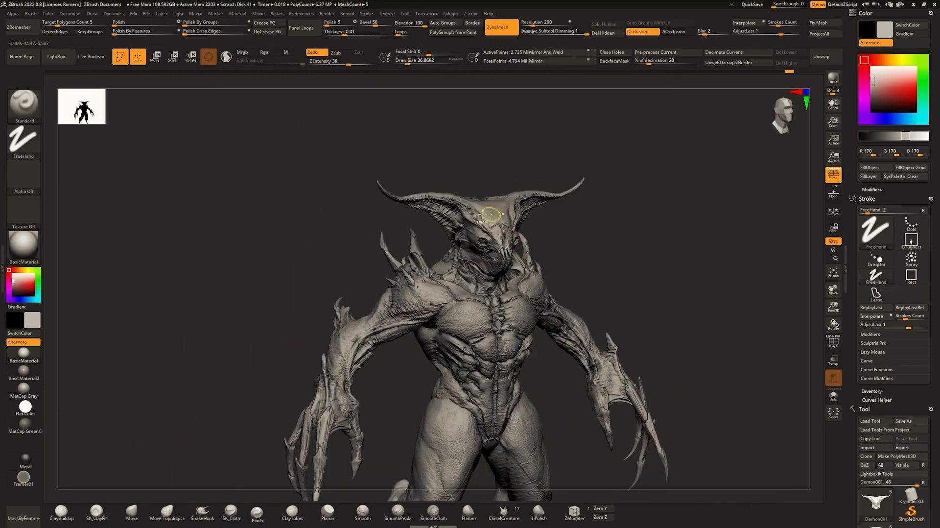
pyautogui.moveTo(491, 214)
pyautogui.mouseDown(button='right')
pyautogui.moveTo(470, 226)
pyautogui.moveTo(490, 233)
pyautogui.moveTo(495, 247)
pyautogui.moveTo(498, 220)
pyautogui.moveTo(527, 224)
pyautogui.moveTo(407, 203)
pyautogui.moveTo(548, 210)
pyautogui.moveTo(516, 194)
pyautogui.moveTo(587, 200)
pyautogui.moveTo(568, 203)
pyautogui.moveTo(575, 212)
pyautogui.moveTo(491, 226)
pyautogui.moveTo(625, 233)
pyautogui.moveTo(573, 217)
pyautogui.moveTo(495, 221)
pyautogui.mouseUp(button='right')
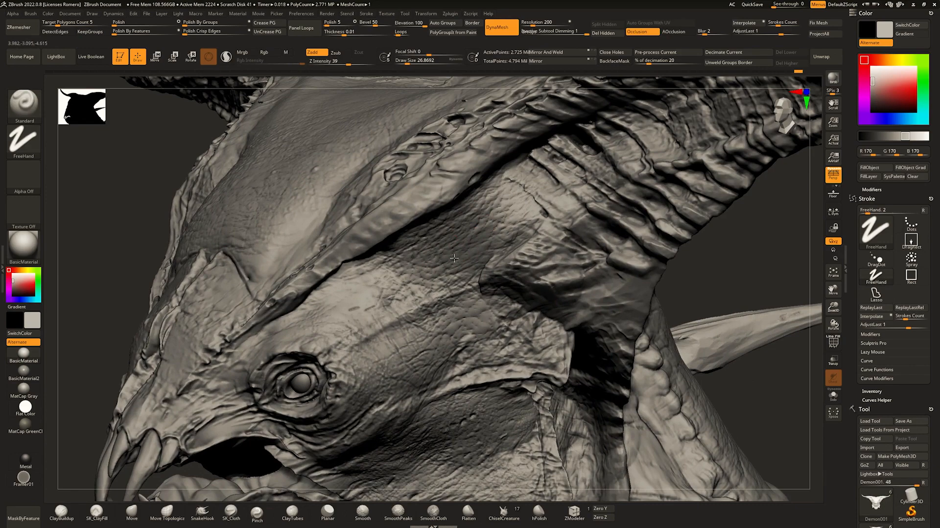
# Add fine wrinkles to the temple behind the eye with the Standard brush at a draw size of about 27.
pyautogui.keyDown('ctrl'); pyautogui.moveTo(514, 218); pyautogui.dragTo(423, 339, button='right'); pyautogui.keyUp('ctrl')
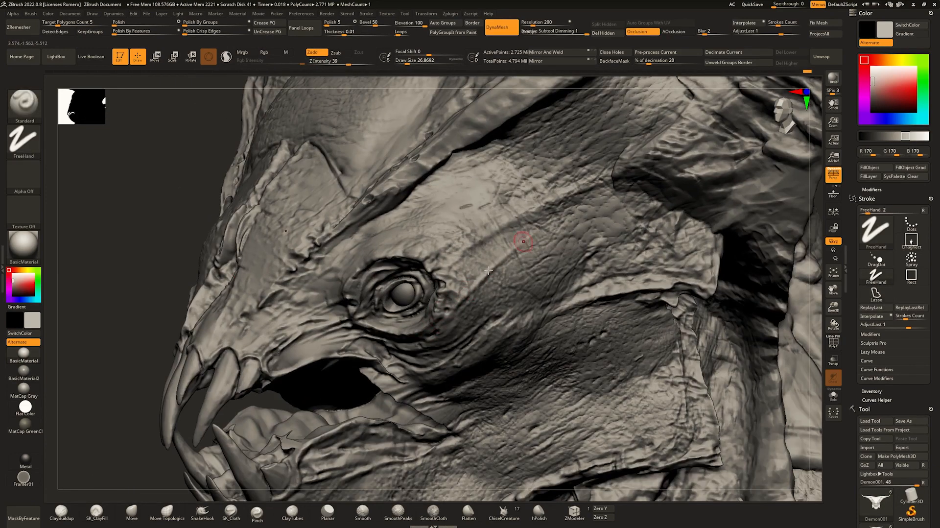
pyautogui.keyDown('ctrl'); pyautogui.moveTo(623, 179); pyautogui.dragTo(631, 145, button='right'); pyautogui.keyUp('ctrl')
pyautogui.moveTo(440, 201); pyautogui.dragTo(590, 198, button='right')
pyautogui.moveTo(418, 186); pyautogui.dragTo(540, 194, button='right')
pyautogui.moveTo(540, 228); pyautogui.dragTo(516, 209, button='right')
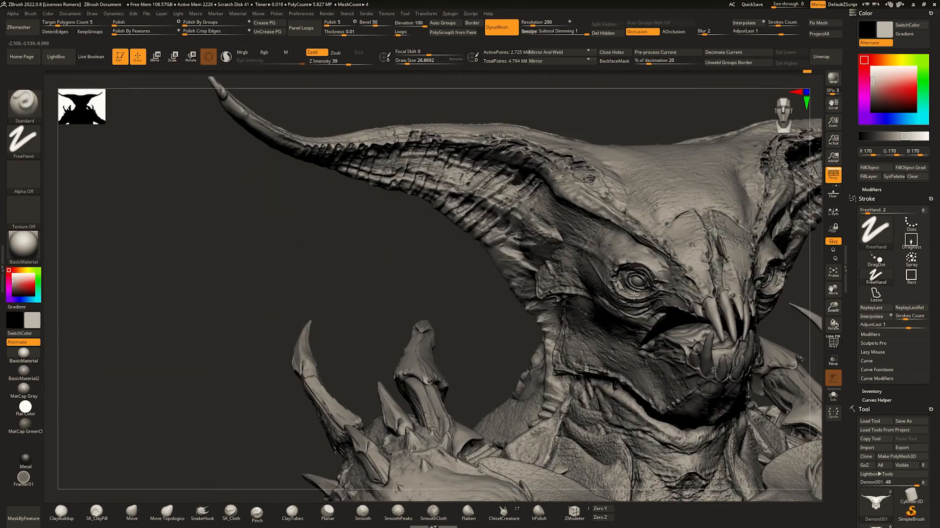
# Detail the ridges on the underside of the horn with the Standard brush at a draw size of about 27.
pyautogui.keyDown('ctrl'); pyautogui.moveTo(634, 295); pyautogui.dragTo(507, 249, button='right'); pyautogui.keyUp('ctrl')
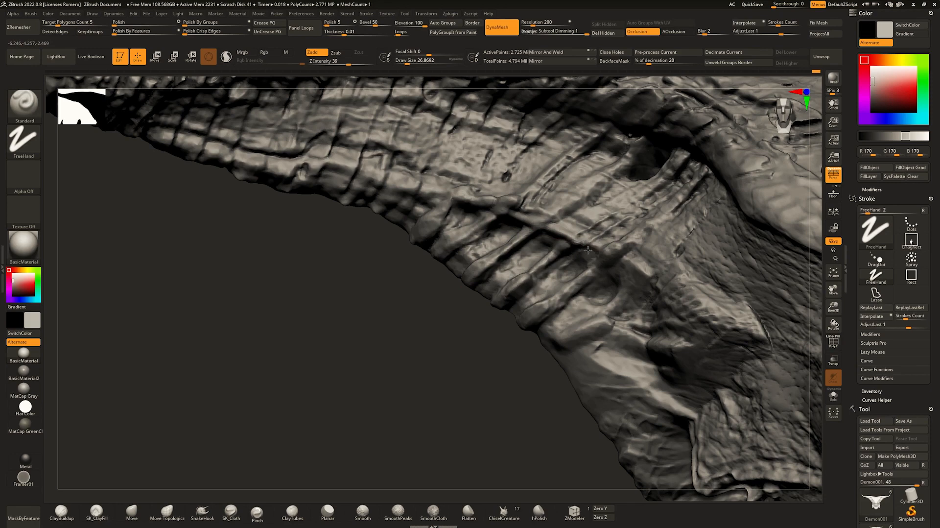
pyautogui.moveTo(608, 252)
pyautogui.keyDown('ctrl'); pyautogui.mouseDown(button='right')
pyautogui.moveTo(563, 226)
pyautogui.moveTo(549, 235)
pyautogui.moveTo(601, 260)
pyautogui.mouseUp(button='right'); pyautogui.keyUp('ctrl')
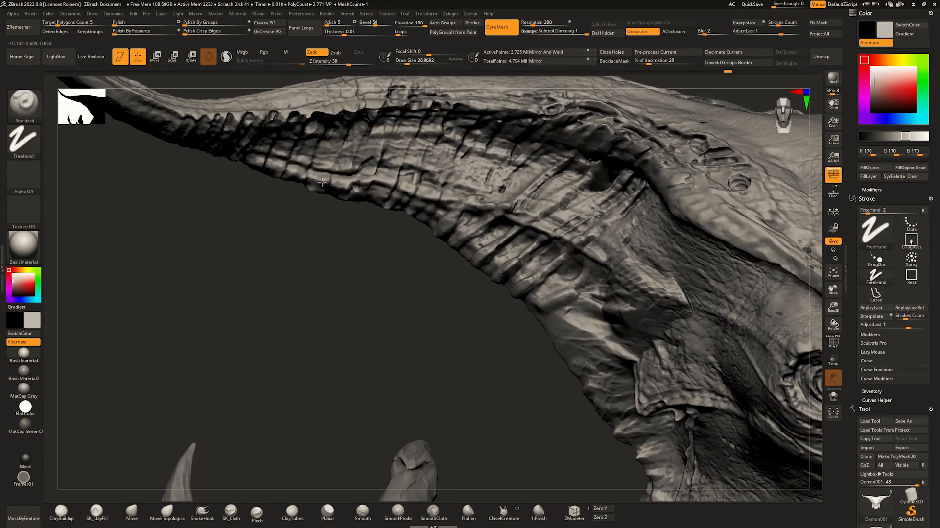
pyautogui.keyDown('ctrl'); pyautogui.moveTo(321, 182); pyautogui.dragTo(579, 337, button='right'); pyautogui.keyUp('ctrl')
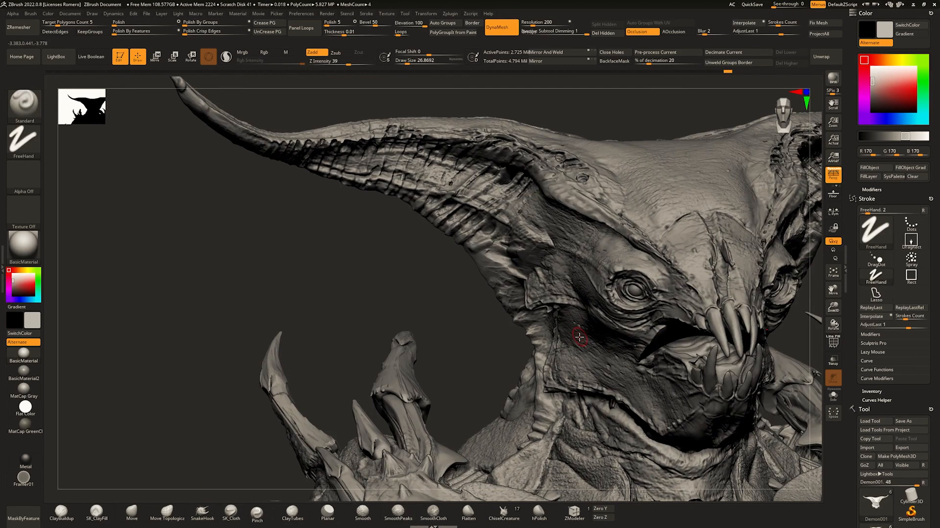
# Build up the fold between the horn base and the temple with ClayBuildup at a draw size of about 77, then return to the Standard brush.
pyautogui.keyDown('alt'); pyautogui.moveTo(568, 236); pyautogui.dragTo(447, 239, button='right'); pyautogui.keyUp('alt')
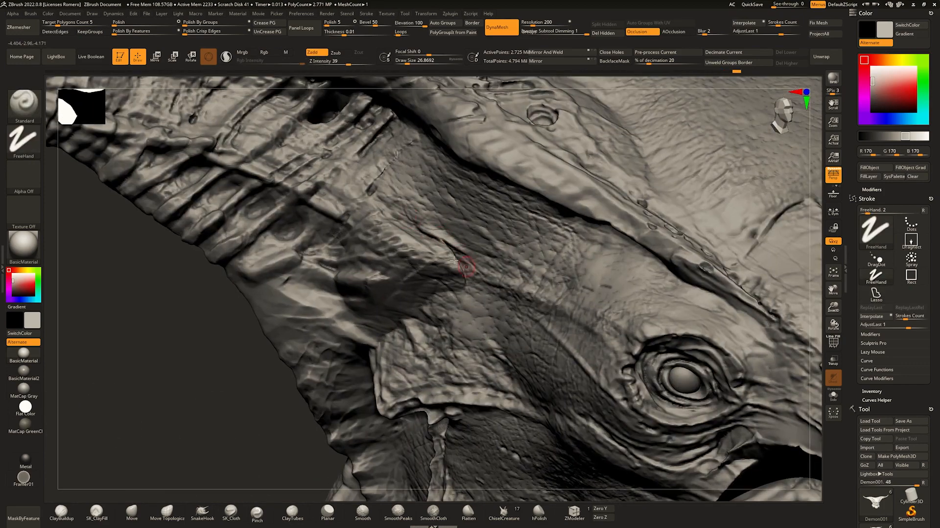
pyautogui.moveTo(460, 255)
pyautogui.keyDown('ctrl'); pyautogui.mouseDown(button='right')
pyautogui.moveTo(459, 303)
pyautogui.moveTo(417, 274)
pyautogui.moveTo(424, 278)
pyautogui.moveTo(421, 263)
pyautogui.mouseUp(button='right'); pyautogui.keyUp('ctrl')
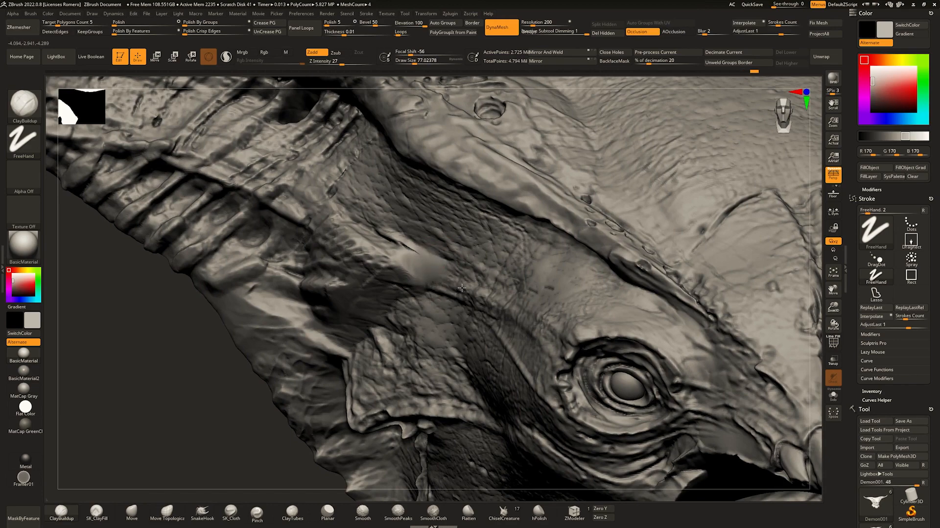
pyautogui.moveTo(461, 287)
pyautogui.keyDown('ctrl'); pyautogui.mouseDown(button='right')
pyautogui.moveTo(455, 250)
pyautogui.moveTo(427, 272)
pyautogui.mouseUp(button='right'); pyautogui.keyUp('ctrl')
pyautogui.press('b')
pyautogui.press('s')
pyautogui.press('t')
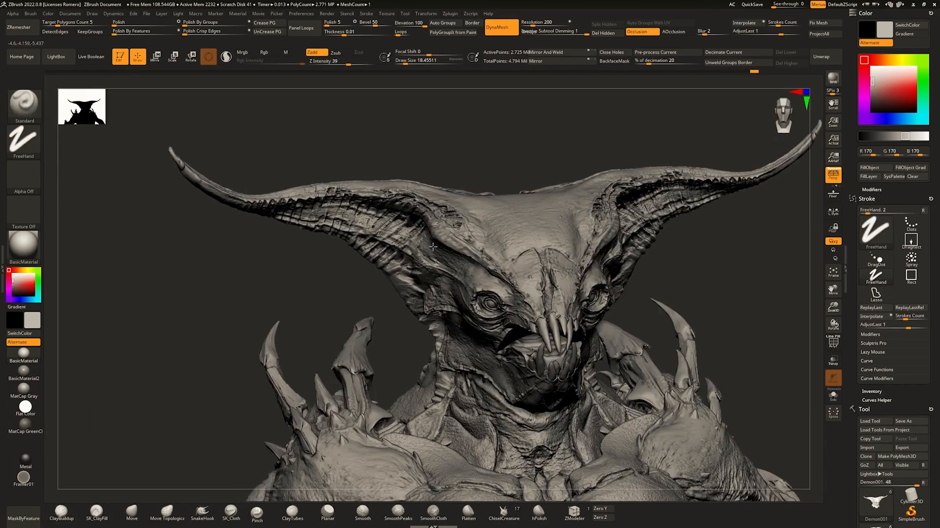
# Inspect the neck from the front, side and back, with the head part isolated and its polygroups displayed.
pyautogui.moveTo(509, 245)
pyautogui.mouseDown(button='right')
pyautogui.moveTo(522, 225)
pyautogui.moveTo(562, 216)
pyautogui.moveTo(549, 193)
pyautogui.moveTo(524, 199)
pyautogui.moveTo(547, 227)
pyautogui.moveTo(544, 262)
pyautogui.moveTo(526, 279)
pyautogui.moveTo(438, 270)
pyautogui.mouseUp(button='right')
pyautogui.hotkey('shift', 'f')
pyautogui.hotkey('shift', 'f')
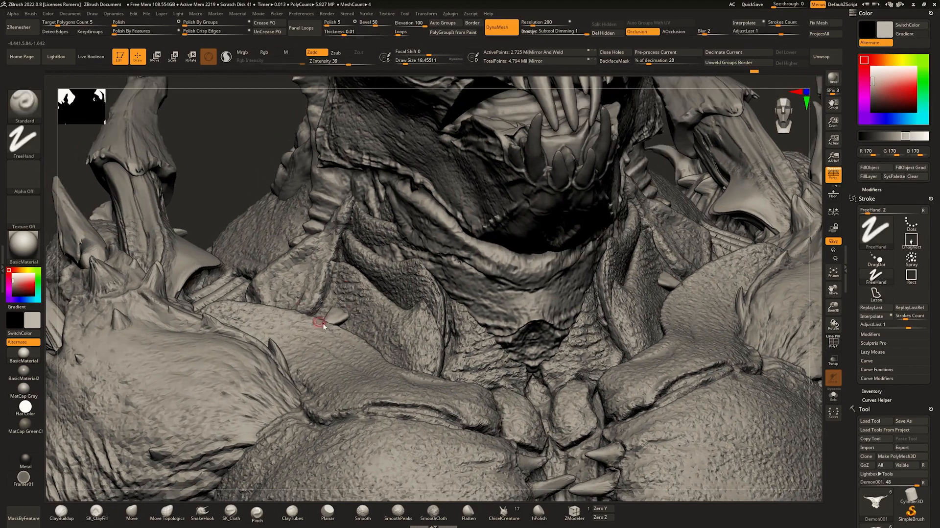
pyautogui.press('b')
pyautogui.press('m')
pyautogui.press('v')
pyautogui.moveTo(404, 312)
pyautogui.keyDown('ctrl'); pyautogui.mouseDown(button='right')
pyautogui.moveTo(400, 235)
pyautogui.moveTo(377, 230)
pyautogui.moveTo(365, 259)
pyautogui.moveTo(343, 233)
pyautogui.moveTo(441, 239)
pyautogui.mouseUp(button='right'); pyautogui.keyUp('ctrl')
pyautogui.hotkey('shift', 's')
pyautogui.hotkey('shift', 'f')
pyautogui.hotkey('shift', 's')
pyautogui.hotkey('shift', 's')
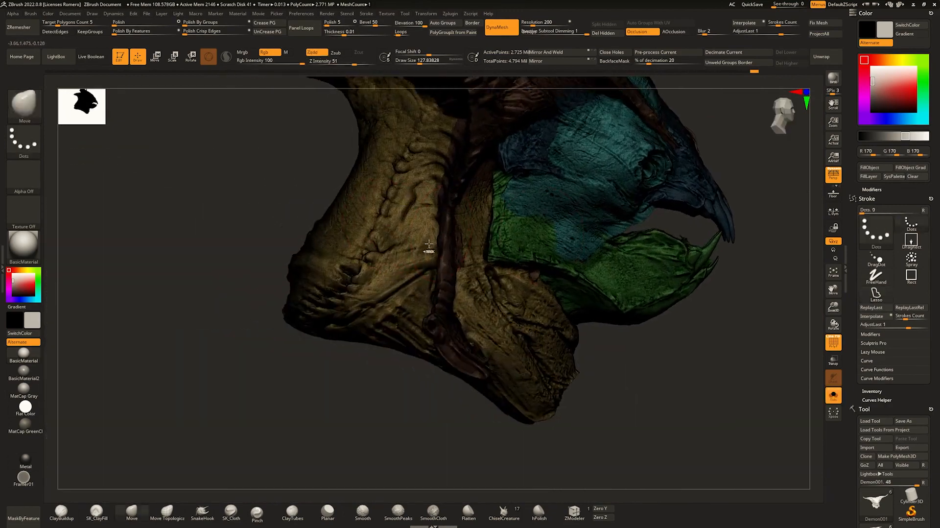
pyautogui.hotkey('shift', 's')
pyautogui.hotkey('shift', 'f')
pyautogui.moveTo(336, 226); pyautogui.dragTo(504, 247, button='right')
pyautogui.moveTo(386, 254); pyautogui.dragTo(374, 272, button='right')
# Adjust the skin edge at the base of the back of the neck with a smaller Move brush.
pyautogui.press('space')
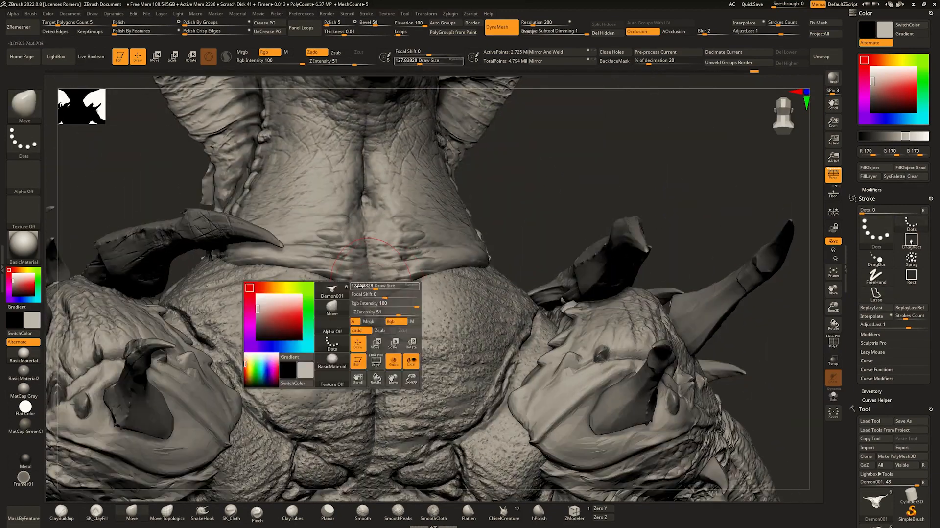
pyautogui.press('space')
pyautogui.moveTo(297, 267); pyautogui.dragTo(286, 268)
pyautogui.moveTo(286, 268); pyautogui.dragTo(276, 262, button='right')
# Refine the wrinkles along the back of the neck with the Standard brush at a draw size of about 29.
pyautogui.press('b')
pyautogui.press('s')
pyautogui.press('t')
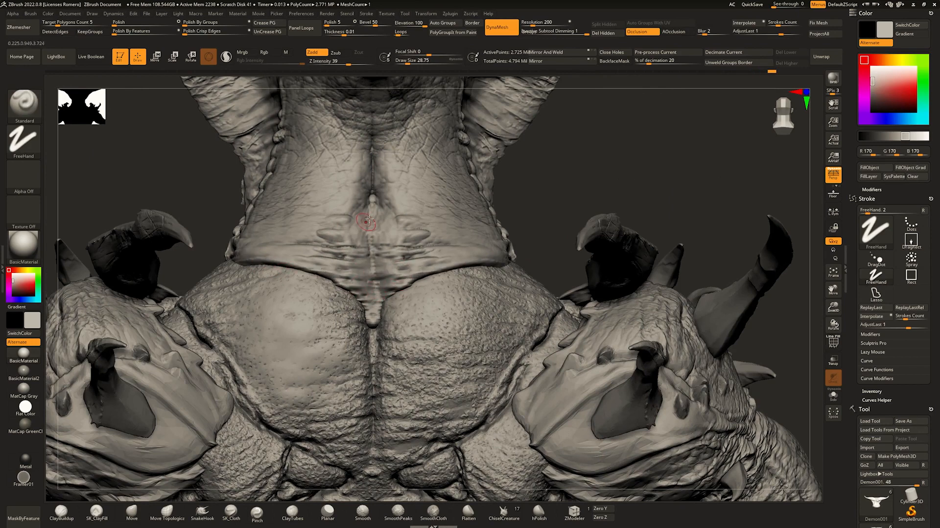
pyautogui.keyDown('alt'); pyautogui.moveTo(366, 222); pyautogui.dragTo(364, 264, button='right'); pyautogui.keyUp('alt')
pyautogui.keyDown('alt'); pyautogui.moveTo(385, 224); pyautogui.dragTo(401, 260, button='right'); pyautogui.keyUp('alt')
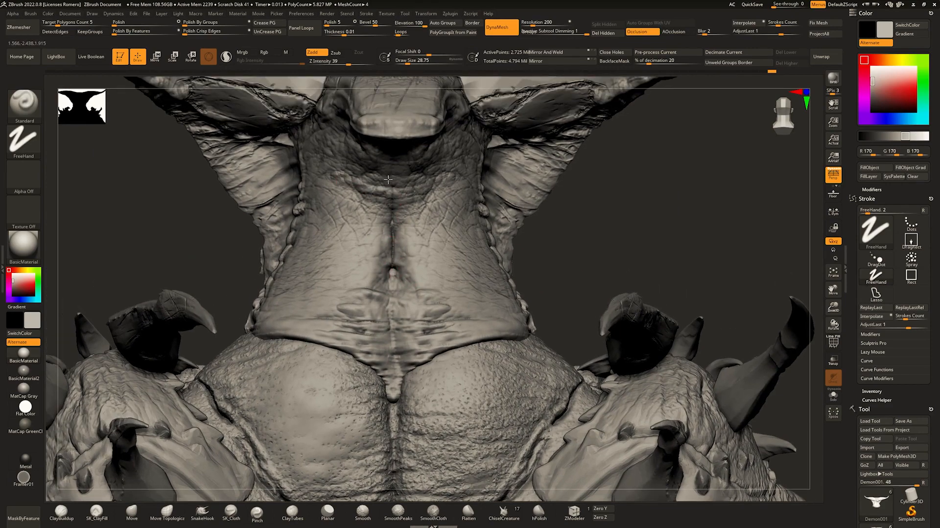
pyautogui.moveTo(452, 228)
pyautogui.mouseDown(button='right')
pyautogui.moveTo(425, 225)
pyautogui.moveTo(443, 197)
pyautogui.moveTo(427, 205)
pyautogui.mouseUp(button='right')
pyautogui.keyDown('ctrl'); pyautogui.moveTo(427, 205); pyautogui.dragTo(437, 237, button='right'); pyautogui.keyUp('ctrl')
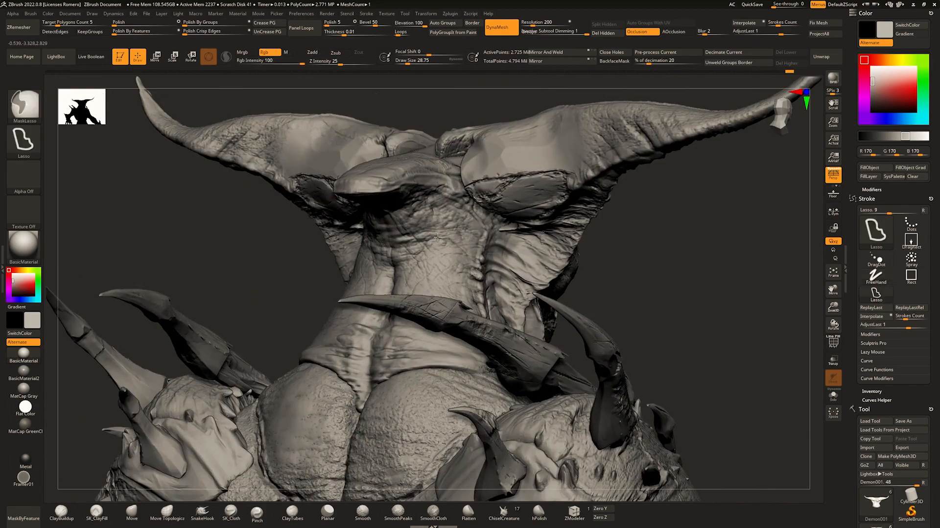
pyautogui.moveTo(329, 243)
pyautogui.mouseDown(button='right')
pyautogui.moveTo(383, 246)
pyautogui.moveTo(347, 264)
pyautogui.moveTo(316, 209)
pyautogui.moveTo(350, 225)
pyautogui.moveTo(326, 228)
pyautogui.moveTo(313, 245)
pyautogui.moveTo(323, 211)
pyautogui.moveTo(411, 203)
pyautogui.mouseUp(button='right')
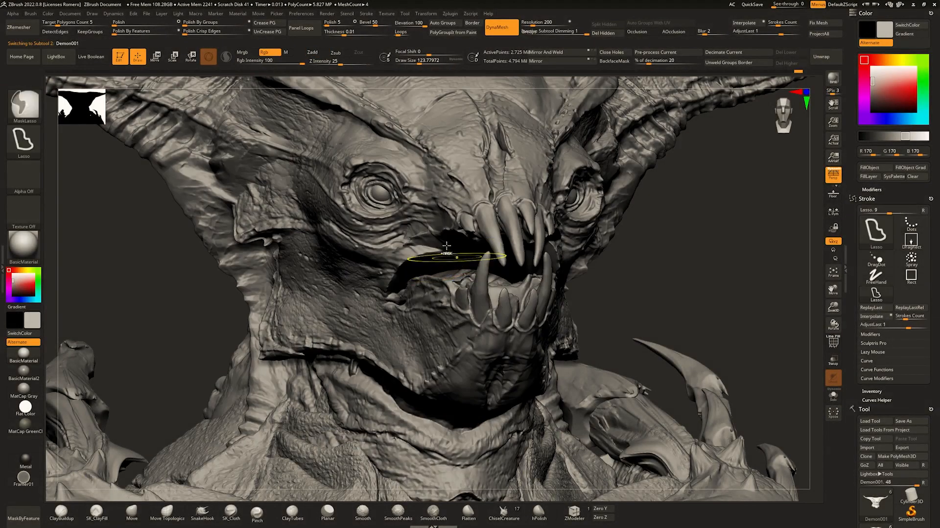
# Shape the mouth corner with the Move brush at a draw size of about 46 and build it up with ClayBuildup at about 59.
pyautogui.moveTo(441, 255)
pyautogui.keyDown('ctrl'); pyautogui.mouseDown(button='right')
pyautogui.moveTo(461, 244)
pyautogui.moveTo(431, 238)
pyautogui.moveTo(448, 240)
pyautogui.mouseUp(button='right'); pyautogui.keyUp('ctrl')
pyautogui.press('[')
pyautogui.moveTo(392, 249)
pyautogui.mouseDown(button='right')
pyautogui.moveTo(313, 247)
pyautogui.moveTo(333, 245)
pyautogui.moveTo(340, 264)
pyautogui.mouseUp(button='right')
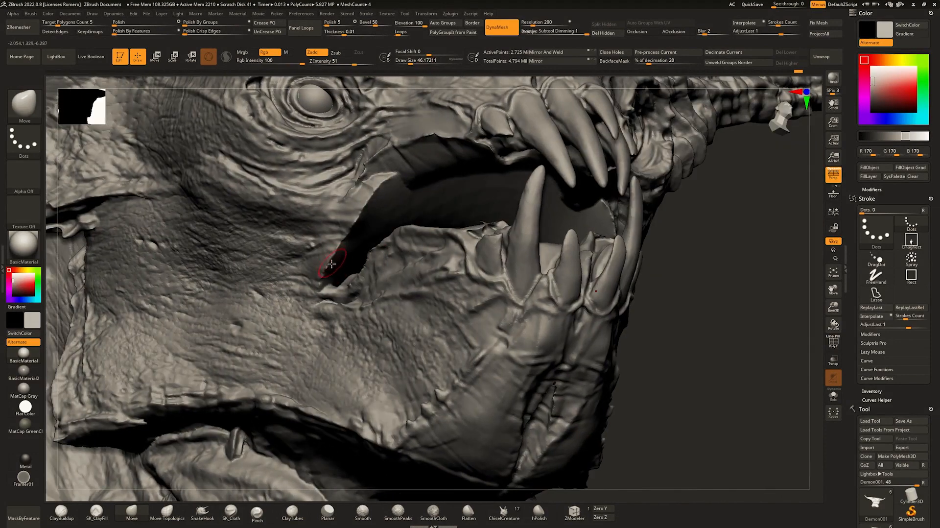
pyautogui.press('b')
pyautogui.press('c')
pyautogui.press('b')
pyautogui.press(']')
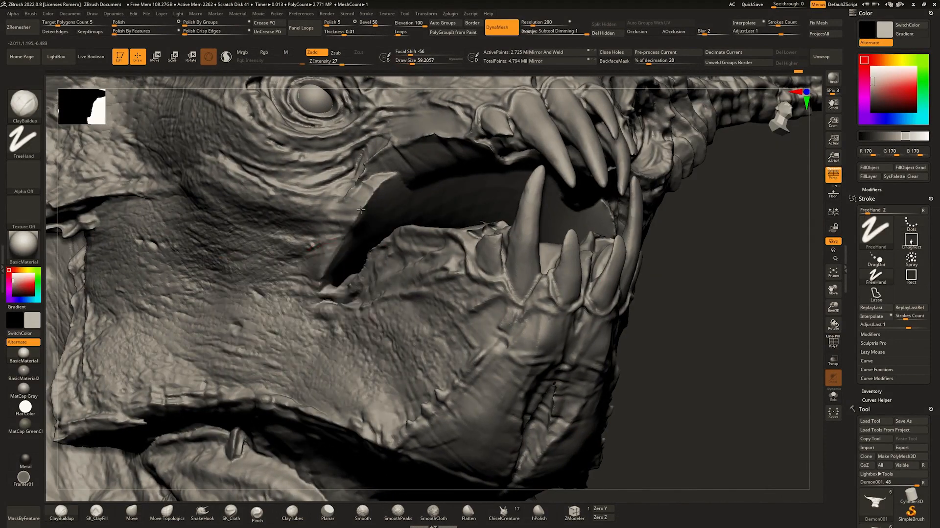
# Refine the fold along the upper lip near the mouth corner with the Standard brush at a draw size of about 41.
pyautogui.moveTo(408, 167)
pyautogui.keyDown('ctrl'); pyautogui.mouseDown(button='right')
pyautogui.moveTo(410, 131)
pyautogui.moveTo(445, 176)
pyautogui.moveTo(407, 189)
pyautogui.moveTo(418, 198)
pyautogui.moveTo(324, 208)
pyautogui.moveTo(301, 284)
pyautogui.mouseUp(button='right'); pyautogui.keyUp('ctrl')
pyautogui.press('b')
pyautogui.press('s')
pyautogui.press('t')
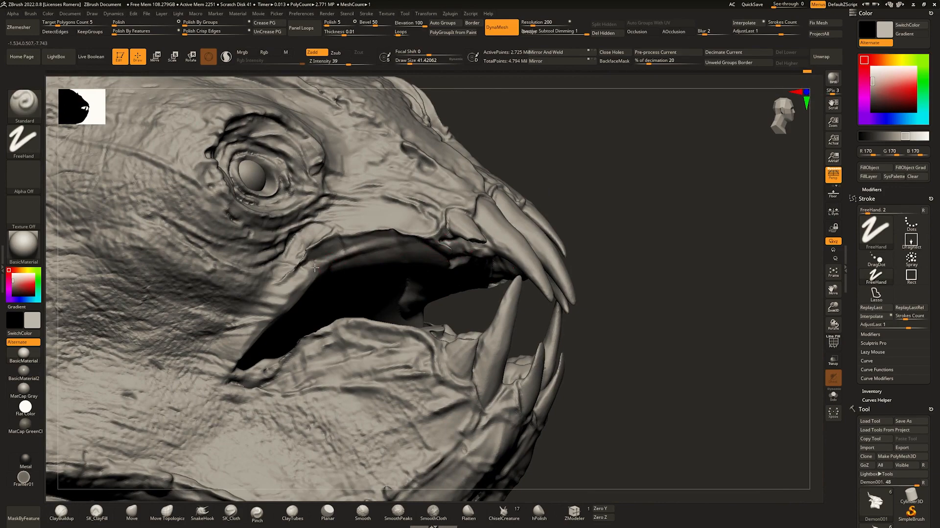
# Adjust the upper lip edge and mouth corner shape with the Move brush at a draw size of about 128.
pyautogui.press('s')
pyautogui.moveTo(269, 317); pyautogui.dragTo(283, 316)
pyautogui.press('b')
pyautogui.press('m')
pyautogui.press('v')
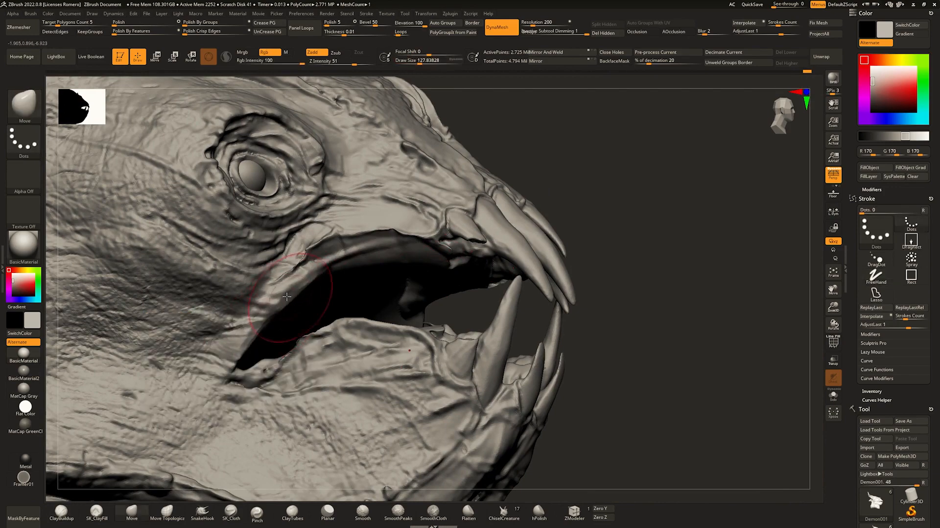
pyautogui.keyDown('ctrl'); pyautogui.moveTo(304, 297); pyautogui.dragTo(267, 290, button='right'); pyautogui.keyUp('ctrl')
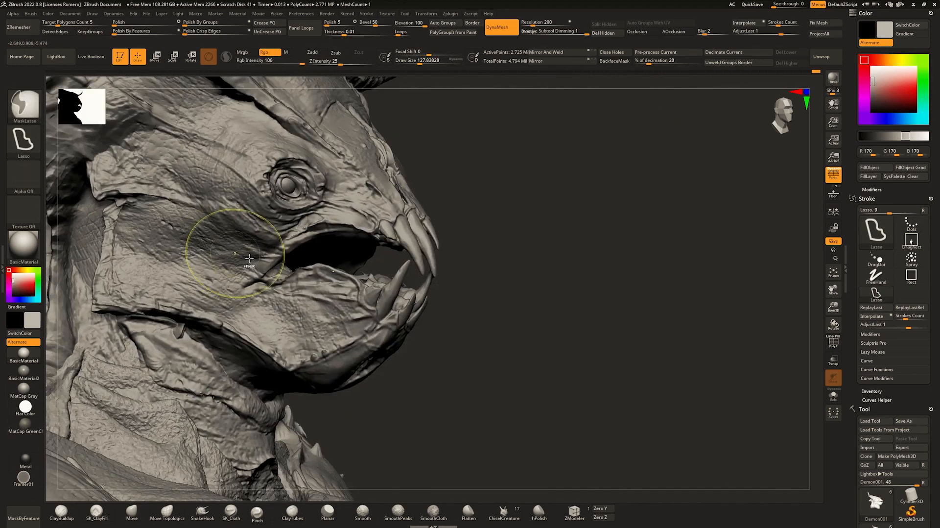
pyautogui.keyDown('ctrl'); pyautogui.moveTo(195, 235); pyautogui.dragTo(269, 319, button='right'); pyautogui.keyUp('ctrl')
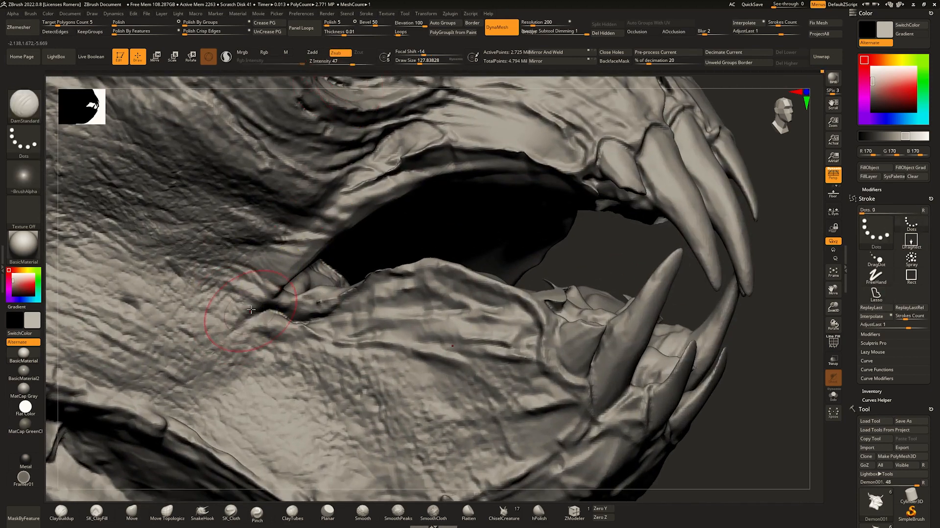
# Sculpt the skin around the mouth corner with the Standard brush and swell it with the Inflat brush at a draw size of about 251.
pyautogui.press('b')
pyautogui.press('s')
pyautogui.press('t')
pyautogui.press('space')
pyautogui.moveTo(210, 324); pyautogui.dragTo(218, 324)
pyautogui.press('space')
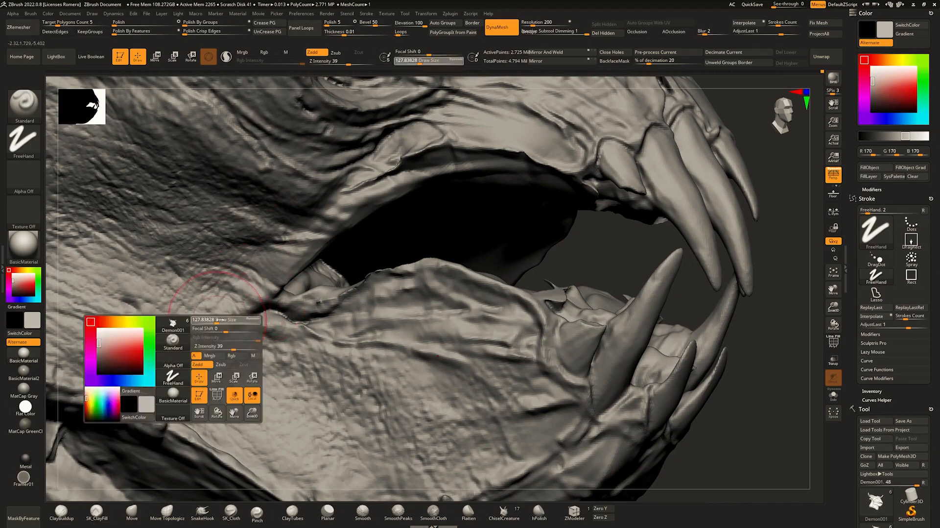
pyautogui.press('b')
pyautogui.press('i')
pyautogui.press('n')
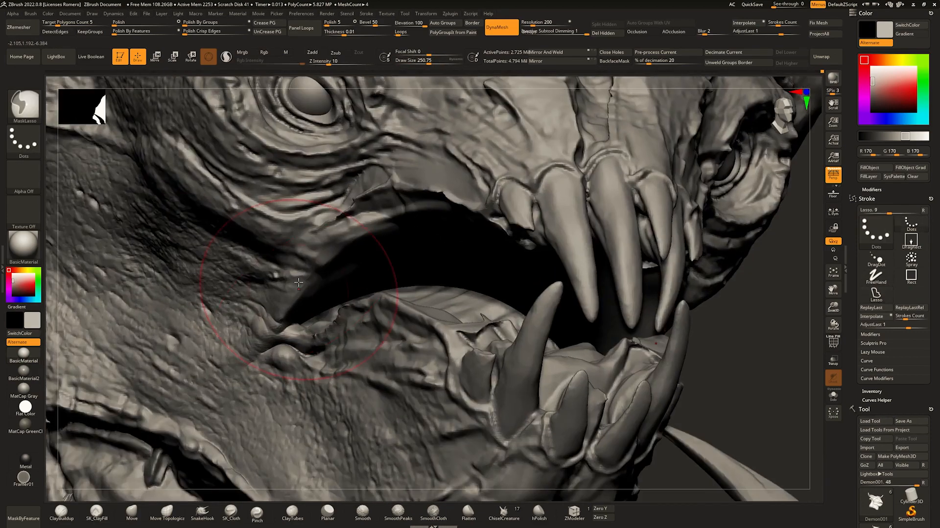
# Hide the front of the snout and jaws with SelectLasso to expose the inside of the mouth.
pyautogui.moveTo(299, 283)
pyautogui.mouseDown(button='right')
pyautogui.moveTo(264, 281)
pyautogui.moveTo(377, 274)
pyautogui.moveTo(367, 236)
pyautogui.moveTo(558, 271)
pyautogui.moveTo(538, 294)
pyautogui.mouseUp(button='right')
pyautogui.keyDown('ctrl'); pyautogui.keyDown('shift'); pyautogui.click(393, 240); pyautogui.keyUp('shift'); pyautogui.keyUp('ctrl')
pyautogui.hotkey('ctrl', 'z')
pyautogui.keyDown('ctrl'); pyautogui.keyDown('shift'); pyautogui.click(26, 105); pyautogui.keyUp('shift'); pyautogui.keyUp('ctrl')
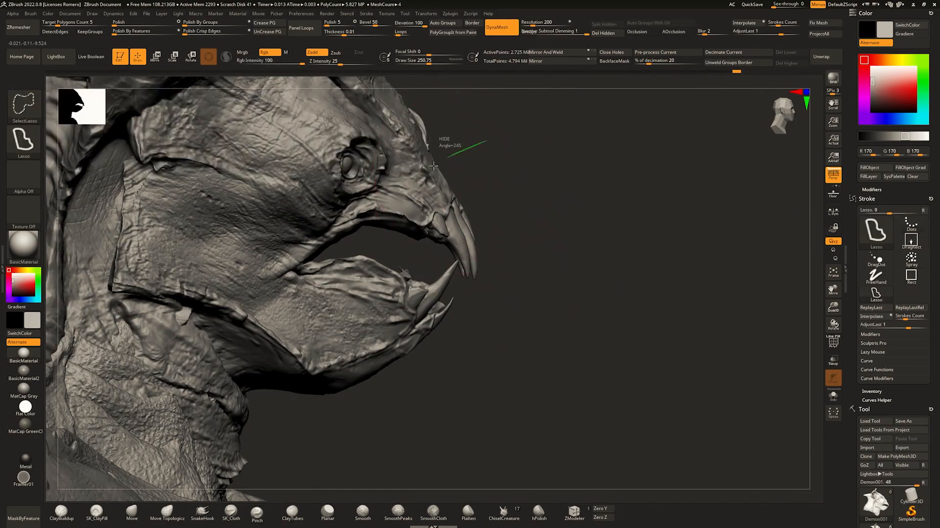
pyautogui.keyDown('ctrl'); pyautogui.keyDown('alt'); pyautogui.keyDown('shift'); pyautogui.moveTo(336, 285); pyautogui.dragTo(605, 419); pyautogui.keyUp('shift'); pyautogui.keyUp('alt'); pyautogui.keyUp('ctrl')
pyautogui.moveTo(406, 392)
pyautogui.mouseDown(button='right')
pyautogui.moveTo(366, 388)
pyautogui.moveTo(244, 338)
pyautogui.mouseUp(button='right')
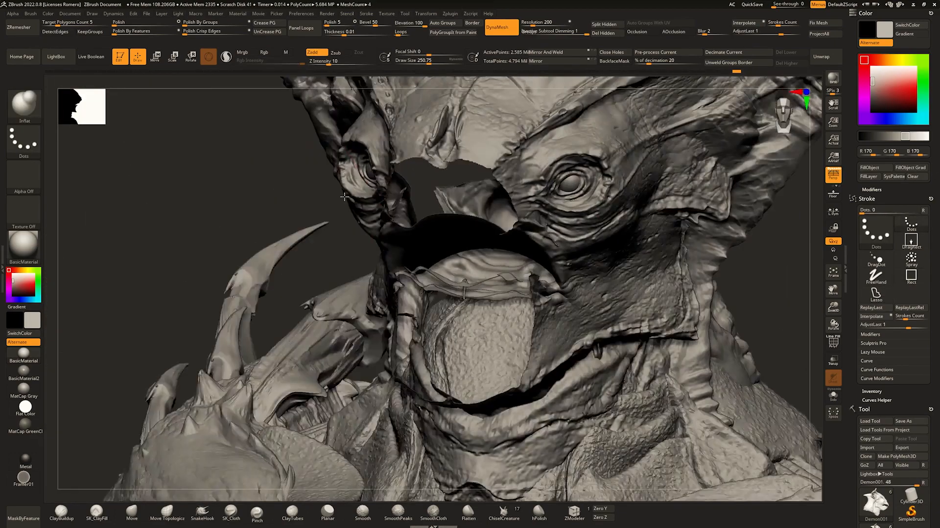
pyautogui.moveTo(440, 230)
pyautogui.keyDown('ctrl'); pyautogui.mouseDown(button='right')
pyautogui.moveTo(481, 272)
pyautogui.moveTo(550, 251)
pyautogui.moveTo(564, 268)
pyautogui.moveTo(518, 241)
pyautogui.moveTo(563, 262)
pyautogui.moveTo(568, 289)
pyautogui.moveTo(607, 296)
pyautogui.moveTo(497, 268)
pyautogui.moveTo(484, 240)
pyautogui.mouseUp(button='right'); pyautogui.keyUp('ctrl')
pyautogui.keyDown('ctrl'); pyautogui.keyDown('alt'); pyautogui.keyDown('shift'); pyautogui.moveTo(405, 353); pyautogui.dragTo(531, 256); pyautogui.keyUp('shift'); pyautogui.keyUp('alt'); pyautogui.keyUp('ctrl')
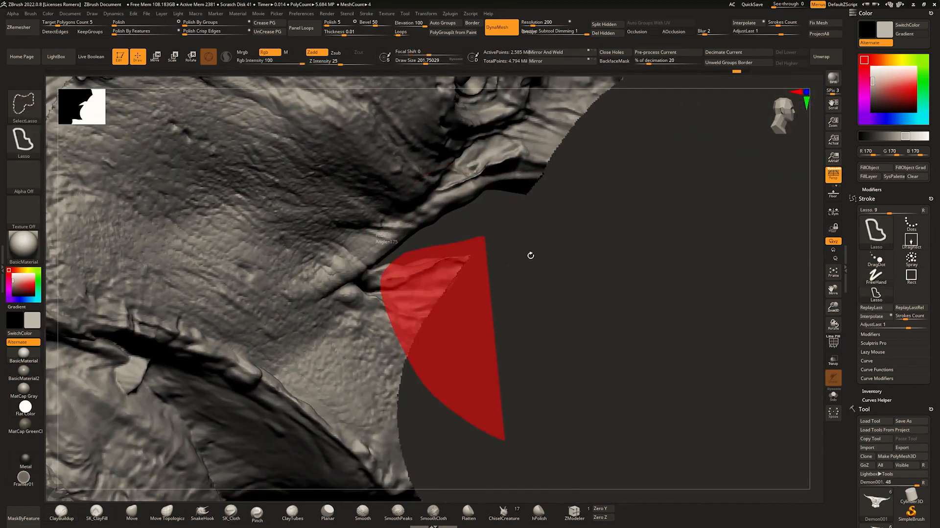
# Smooth the inside of the mouth and build it up with ClayBuildup at a draw size of about 120.
pyautogui.moveTo(531, 256)
pyautogui.mouseDown(button='right')
pyautogui.moveTo(504, 260)
pyautogui.moveTo(483, 201)
pyautogui.moveTo(451, 242)
pyautogui.moveTo(431, 294)
pyautogui.moveTo(441, 277)
pyautogui.mouseUp(button='right')
pyautogui.keyDown('shift'); pyautogui.moveTo(439, 274); pyautogui.dragTo(420, 313); pyautogui.keyUp('shift')
pyautogui.rightClick(416, 318)
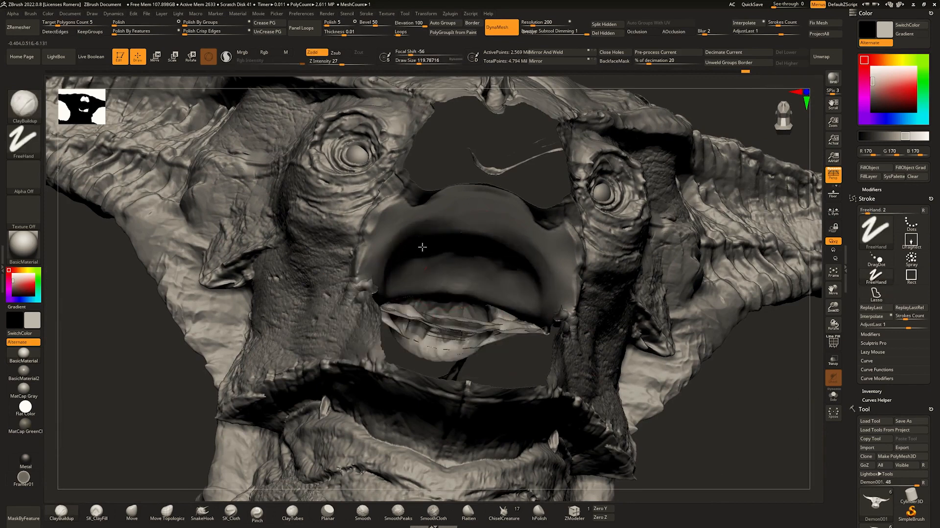
pyautogui.moveTo(460, 250); pyautogui.dragTo(378, 268, button='right')
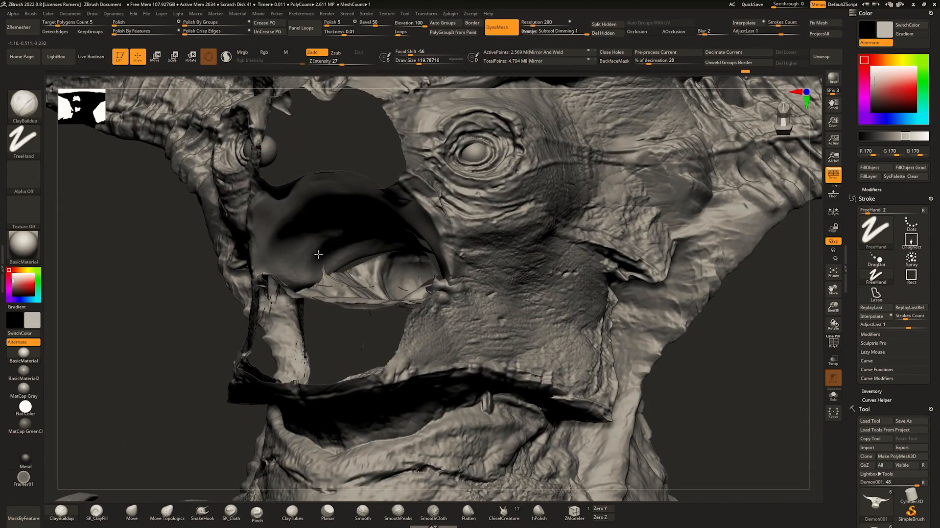
pyautogui.keyDown('ctrl'); pyautogui.moveTo(318, 254); pyautogui.dragTo(337, 220, button='right'); pyautogui.keyUp('ctrl')
# Sculpt folds on the inner cheek wall with the Standard brush at a draw size of about 62, with the head part isolated.
pyautogui.keyDown('ctrl'); pyautogui.keyDown('shift'); pyautogui.moveTo(425, 269); pyautogui.dragTo(438, 283); pyautogui.keyUp('shift'); pyautogui.keyUp('ctrl')
pyautogui.moveTo(439, 283)
pyautogui.keyDown('ctrl'); pyautogui.mouseDown(button='right')
pyautogui.moveTo(274, 274)
pyautogui.moveTo(318, 289)
pyautogui.moveTo(464, 260)
pyautogui.moveTo(424, 248)
pyautogui.moveTo(479, 256)
pyautogui.moveTo(451, 241)
pyautogui.mouseUp(button='right'); pyautogui.keyUp('ctrl')
pyautogui.keyDown('ctrl'); pyautogui.keyDown('shift'); pyautogui.click(258, 301); pyautogui.keyUp('shift'); pyautogui.keyUp('ctrl')
pyautogui.keyDown('ctrl'); pyautogui.keyDown('shift'); pyautogui.click(445, 239); pyautogui.keyUp('shift'); pyautogui.keyUp('ctrl')
pyautogui.keyDown('ctrl'); pyautogui.keyDown('shift'); pyautogui.click(451, 241); pyautogui.keyUp('shift'); pyautogui.keyUp('ctrl')
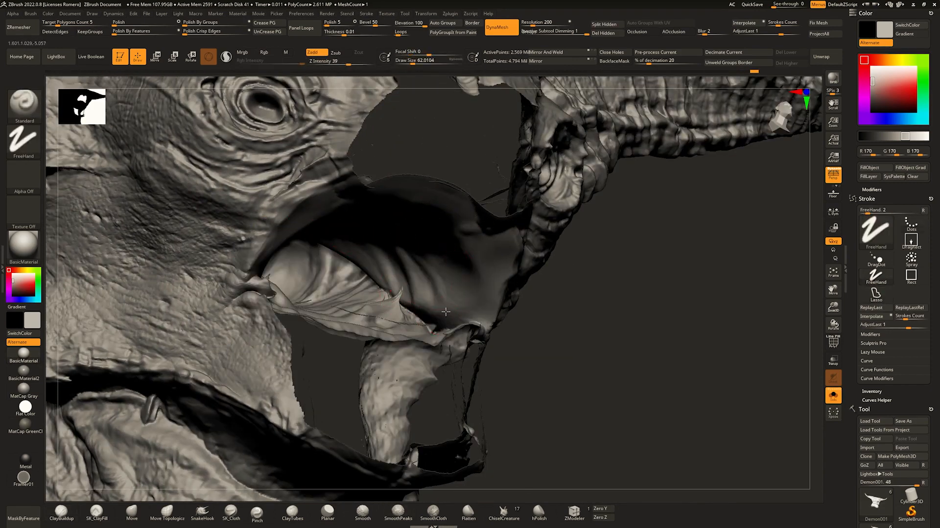
pyautogui.moveTo(446, 312); pyautogui.dragTo(435, 292, button='right')
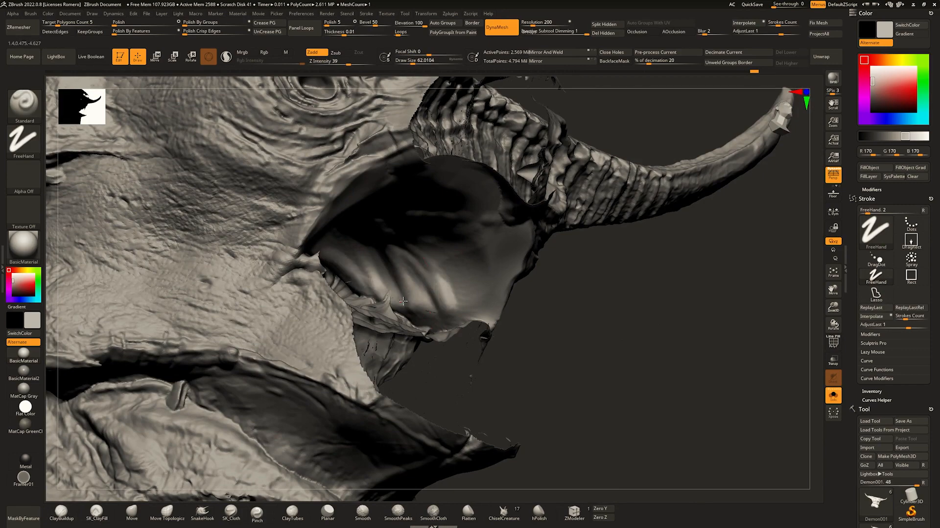
pyautogui.keyDown('ctrl'); pyautogui.moveTo(453, 271); pyautogui.dragTo(378, 245, button='right'); pyautogui.keyUp('ctrl')
# Show the hidden parts of the head again and turn on the polygroup display.
pyautogui.keyDown('ctrl'); pyautogui.keyDown('shift'); pyautogui.click(608, 275); pyautogui.keyUp('shift'); pyautogui.keyUp('ctrl')
pyautogui.moveTo(608, 275); pyautogui.dragTo(447, 243, button='right')
pyautogui.moveTo(448, 242)
pyautogui.keyDown('ctrl'); pyautogui.mouseDown(button='right')
pyautogui.moveTo(461, 216)
pyautogui.moveTo(504, 234)
pyautogui.moveTo(501, 249)
pyautogui.mouseUp(button='right'); pyautogui.keyUp('ctrl')
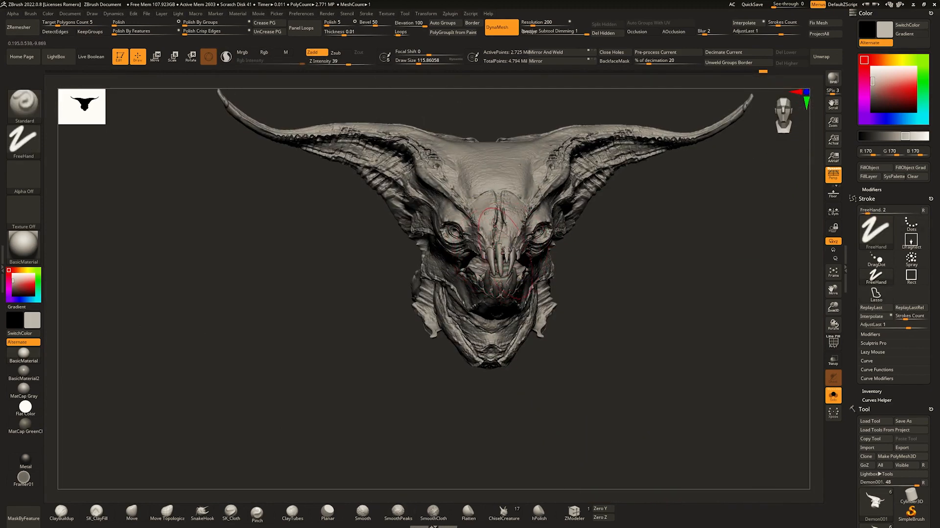
pyautogui.moveTo(500, 245)
pyautogui.mouseDown(button='right')
pyautogui.moveTo(517, 255)
pyautogui.moveTo(492, 251)
pyautogui.moveTo(571, 270)
pyautogui.moveTo(496, 258)
pyautogui.moveTo(515, 255)
pyautogui.mouseUp(button='right')
pyautogui.hotkey('shift', 'f')
pyautogui.hotkey('shift', 'f')
pyautogui.keyDown('ctrl'); pyautogui.moveTo(515, 255); pyautogui.dragTo(497, 256, button='right'); pyautogui.keyUp('ctrl')
pyautogui.press('s')
pyautogui.hotkey('shift', 'f')
pyautogui.moveTo(497, 256)
pyautogui.keyDown('ctrl'); pyautogui.mouseDown(button='right')
pyautogui.moveTo(568, 265)
pyautogui.moveTo(492, 239)
pyautogui.moveTo(521, 239)
pyautogui.moveTo(492, 245)
pyautogui.moveTo(506, 260)
pyautogui.moveTo(508, 243)
pyautogui.mouseUp(button='right'); pyautogui.keyUp('ctrl')
pyautogui.hotkey('shift', 'f')
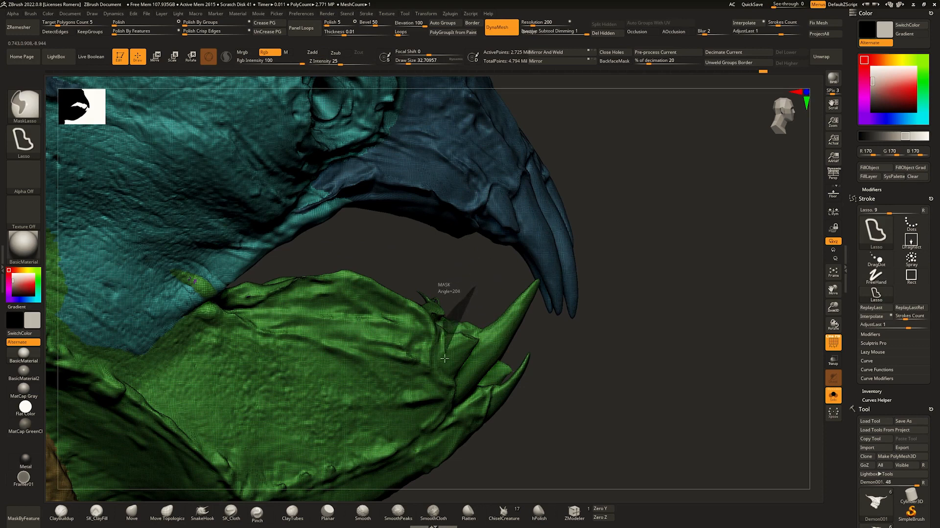
# Mask the front teeth with MaskLasso from the side view.
pyautogui.keyDown('ctrl'); pyautogui.moveTo(633, 339); pyautogui.dragTo(570, 160); pyautogui.keyUp('ctrl')
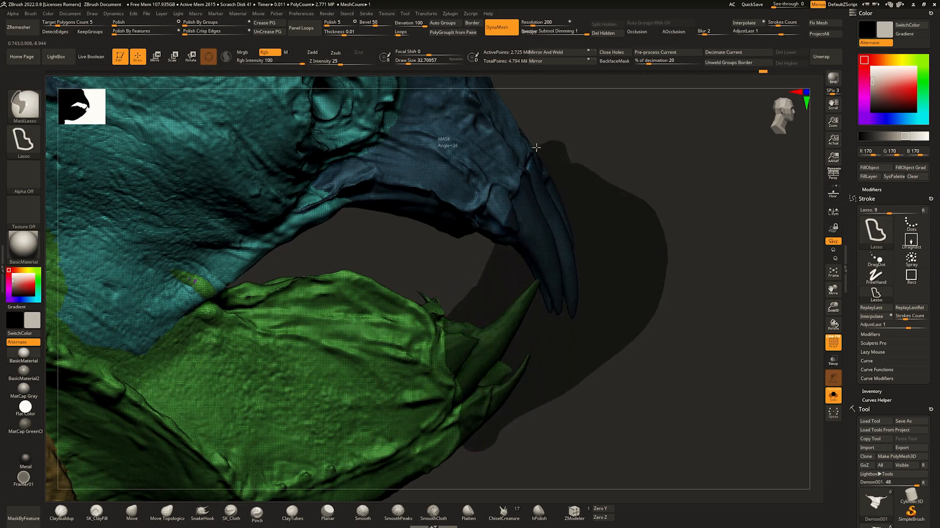
pyautogui.keyDown('ctrl'); pyautogui.moveTo(477, 226); pyautogui.dragTo(536, 245); pyautogui.keyUp('ctrl')
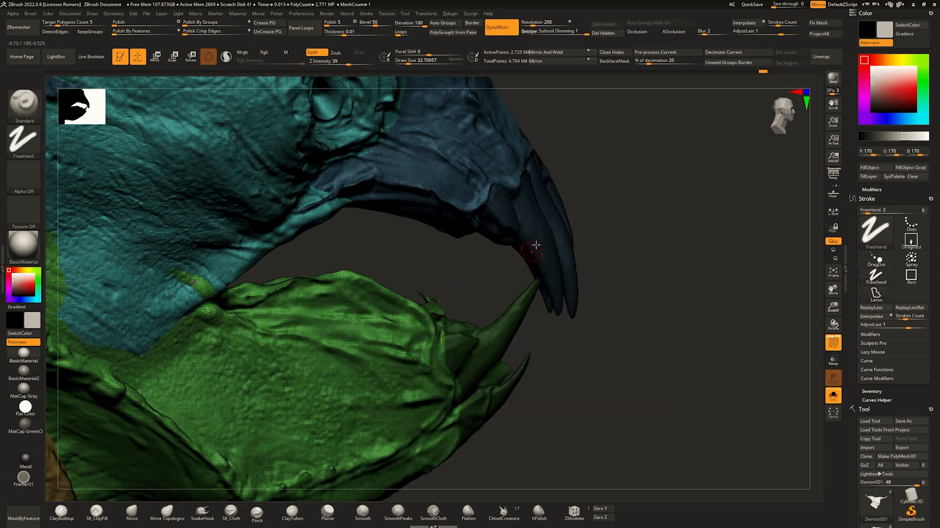
pyautogui.moveTo(530, 240)
pyautogui.mouseDown(button='right')
pyautogui.moveTo(440, 250)
pyautogui.moveTo(421, 220)
pyautogui.moveTo(441, 274)
pyautogui.moveTo(479, 299)
pyautogui.moveTo(577, 218)
pyautogui.moveTo(487, 256)
pyautogui.moveTo(487, 243)
pyautogui.moveTo(403, 203)
pyautogui.moveTo(336, 142)
pyautogui.moveTo(478, 256)
pyautogui.moveTo(613, 231)
pyautogui.moveTo(604, 204)
pyautogui.moveTo(602, 227)
pyautogui.moveTo(498, 249)
pyautogui.moveTo(499, 160)
pyautogui.moveTo(504, 227)
pyautogui.moveTo(525, 236)
pyautogui.moveTo(518, 262)
pyautogui.moveTo(553, 291)
pyautogui.mouseUp(button='right')
pyautogui.press('ctrl')
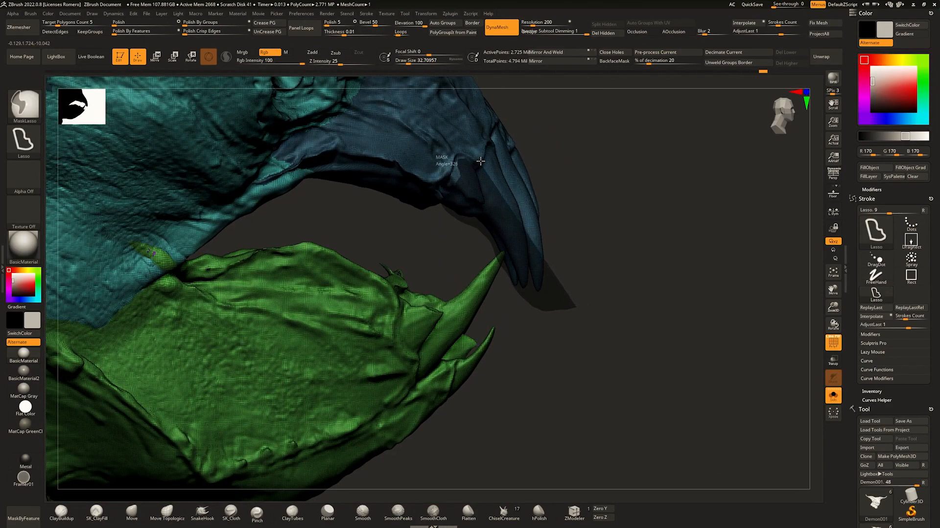
pyautogui.moveTo(464, 137); pyautogui.dragTo(507, 215, button='right')
pyautogui.press('ctrl')
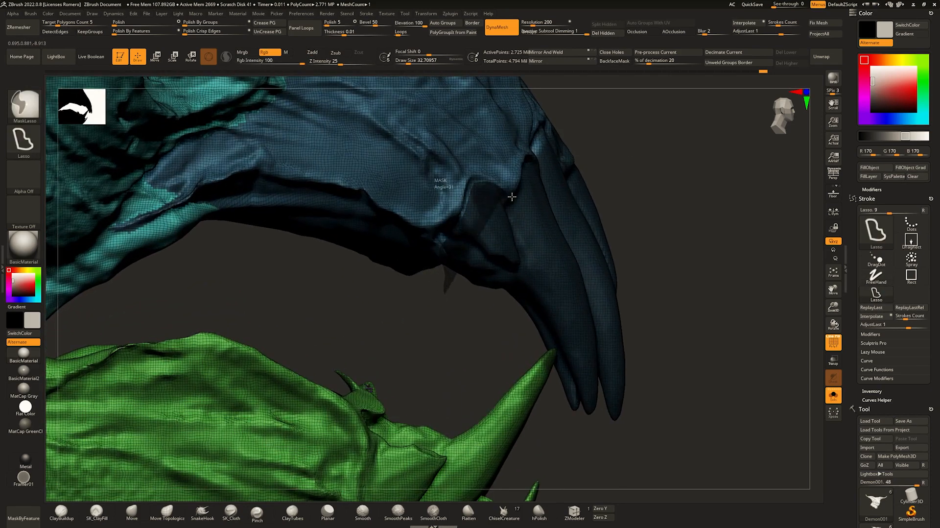
# Extend the mask over the bases of the upper teeth and unmask the gum area above them.
pyautogui.moveTo(535, 147)
pyautogui.keyDown('ctrl'); pyautogui.mouseDown()
pyautogui.moveTo(637, 152)
pyautogui.moveTo(545, 156)
pyautogui.mouseUp(); pyautogui.keyUp('ctrl')
pyautogui.keyDown('ctrl'); pyautogui.moveTo(626, 98); pyautogui.dragTo(571, 146); pyautogui.keyUp('ctrl')
pyautogui.moveTo(611, 140)
pyautogui.mouseDown(button='right')
pyautogui.moveTo(577, 142)
pyautogui.moveTo(491, 191)
pyautogui.moveTo(504, 195)
pyautogui.moveTo(472, 189)
pyautogui.mouseUp(button='right')
pyautogui.press('ctrl')
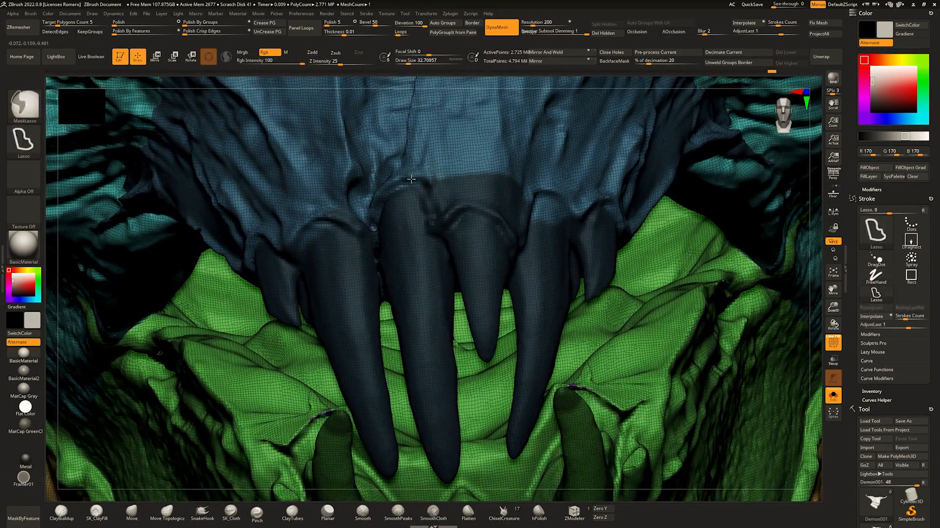
pyautogui.keyDown('ctrl'); pyautogui.keyDown('alt'); pyautogui.moveTo(512, 231); pyautogui.dragTo(531, 138); pyautogui.keyUp('alt'); pyautogui.keyUp('ctrl')
pyautogui.moveTo(530, 142)
pyautogui.keyDown('ctrl'); pyautogui.mouseDown(button='right')
pyautogui.moveTo(521, 179)
pyautogui.moveTo(427, 206)
pyautogui.mouseUp(button='right'); pyautogui.keyUp('ctrl')
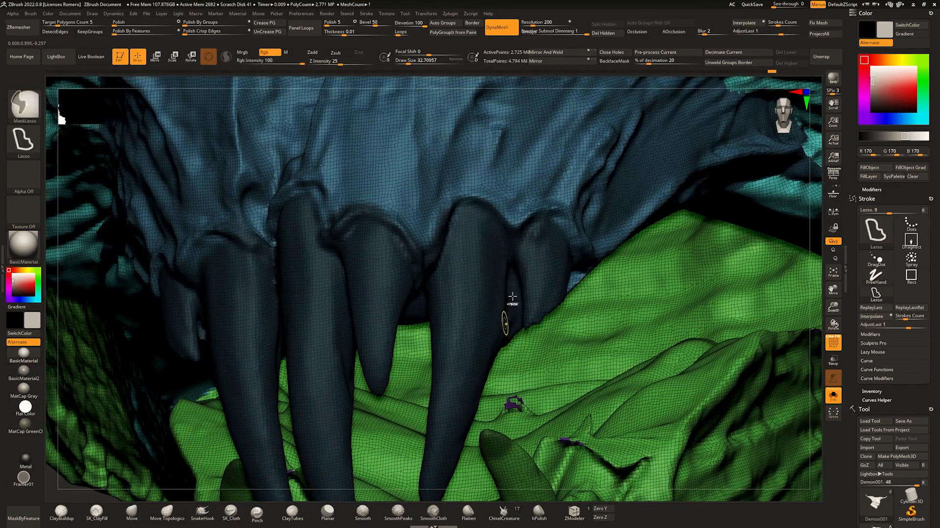
# Refine the mask border between the upper teeth and the gums from the front.
pyautogui.keyDown('ctrl'); pyautogui.moveTo(548, 221); pyautogui.dragTo(531, 320); pyautogui.keyUp('ctrl')
pyautogui.moveTo(520, 288)
pyautogui.keyDown('ctrl'); pyautogui.mouseDown(button='right')
pyautogui.moveTo(488, 212)
pyautogui.moveTo(436, 218)
pyautogui.moveTo(454, 197)
pyautogui.moveTo(492, 250)
pyautogui.mouseUp(button='right'); pyautogui.keyUp('ctrl')
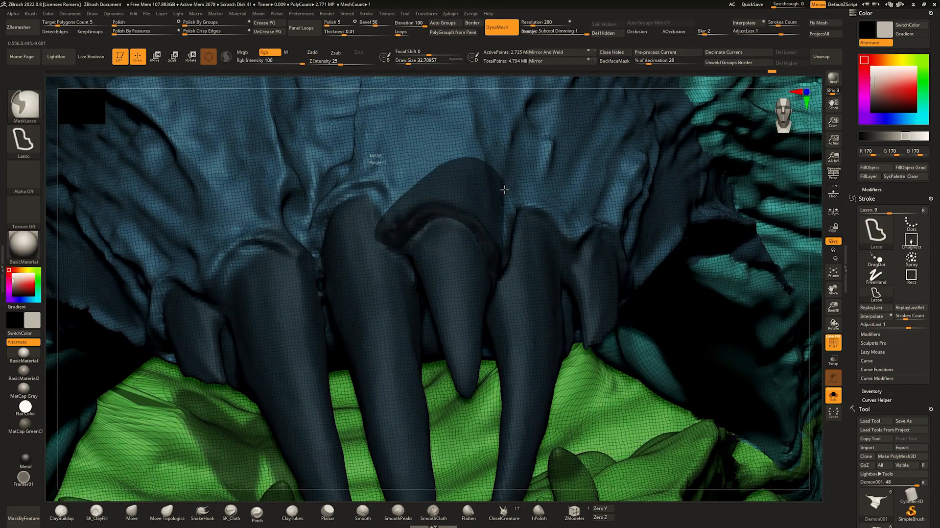
pyautogui.keyDown('ctrl'); pyautogui.keyDown('alt'); pyautogui.moveTo(512, 235); pyautogui.dragTo(510, 249); pyautogui.keyUp('alt'); pyautogui.keyUp('ctrl')
pyautogui.moveTo(490, 230)
pyautogui.keyDown('ctrl'); pyautogui.mouseDown(button='right')
pyautogui.moveTo(436, 181)
pyautogui.moveTo(423, 208)
pyautogui.moveTo(442, 247)
pyautogui.mouseUp(button='right'); pyautogui.keyUp('ctrl')
pyautogui.keyDown('ctrl'); pyautogui.moveTo(410, 285); pyautogui.dragTo(384, 245); pyautogui.keyUp('ctrl')
# Remove the mask from the back of the head and neck with a large lasso in side view.
pyautogui.moveTo(367, 274); pyautogui.dragTo(431, 245, button='right')
pyautogui.moveTo(430, 245)
pyautogui.keyDown('ctrl'); pyautogui.mouseDown(button='right')
pyautogui.moveTo(426, 184)
pyautogui.moveTo(444, 230)
pyautogui.moveTo(456, 238)
pyautogui.moveTo(479, 212)
pyautogui.moveTo(442, 204)
pyautogui.moveTo(482, 230)
pyautogui.mouseUp(button='right'); pyautogui.keyUp('ctrl')
pyautogui.keyDown('ctrl'); pyautogui.keyDown('shift'); pyautogui.click(489, 214); pyautogui.keyUp('shift'); pyautogui.keyUp('ctrl')
pyautogui.keyDown('ctrl'); pyautogui.keyDown('shift'); pyautogui.click(478, 212); pyautogui.keyUp('shift'); pyautogui.keyUp('ctrl')
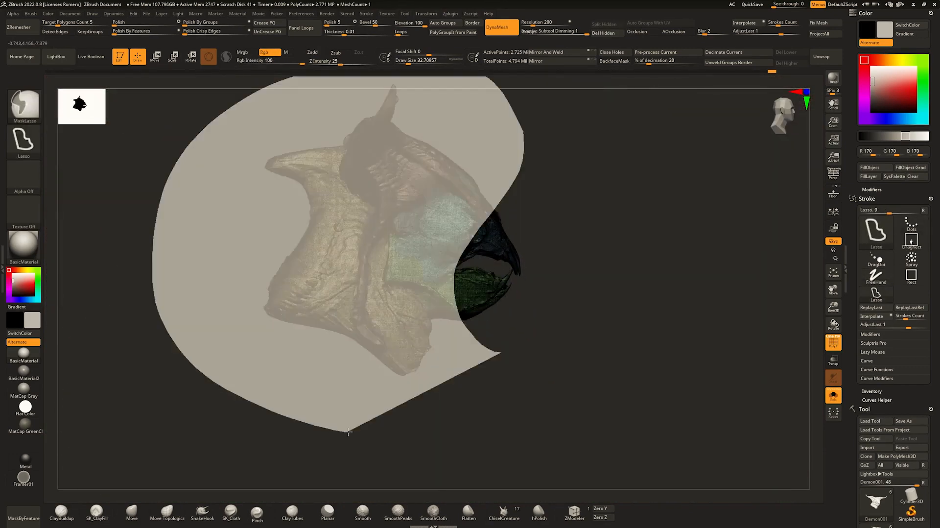
pyautogui.moveTo(627, 263)
pyautogui.keyDown('ctrl'); pyautogui.mouseDown(button='right')
pyautogui.moveTo(493, 223)
pyautogui.moveTo(449, 178)
pyautogui.moveTo(513, 227)
pyautogui.moveTo(518, 287)
pyautogui.moveTo(450, 361)
pyautogui.mouseUp(button='right'); pyautogui.keyUp('ctrl')
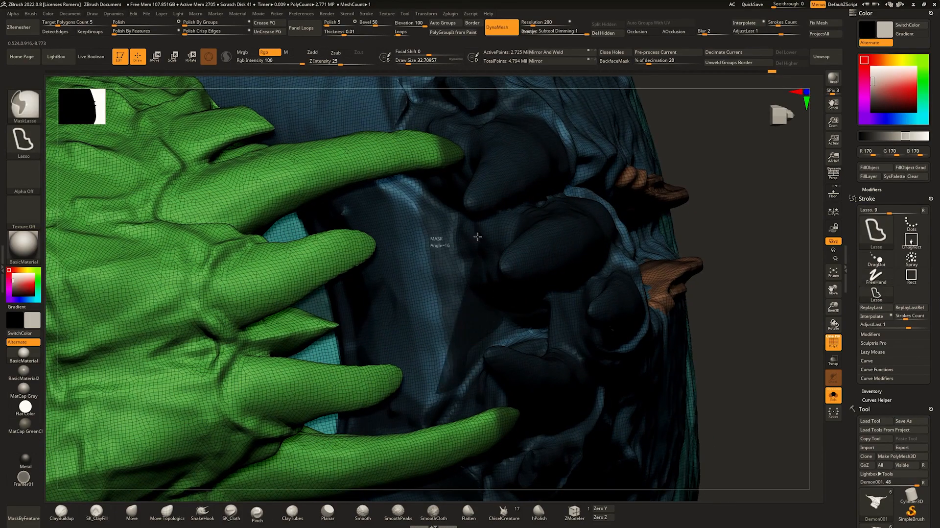
# Complete the mask around the inner side of the upper teeth from below and turn the masked teeth into a new polygroup.
pyautogui.moveTo(387, 197)
pyautogui.mouseDown(button='right')
pyautogui.moveTo(488, 231)
pyautogui.moveTo(477, 222)
pyautogui.moveTo(465, 259)
pyautogui.moveTo(478, 277)
pyautogui.moveTo(516, 265)
pyautogui.moveTo(498, 313)
pyautogui.mouseUp(button='right')
pyautogui.press('ctrl')
pyautogui.hotkey('shift', 'f')
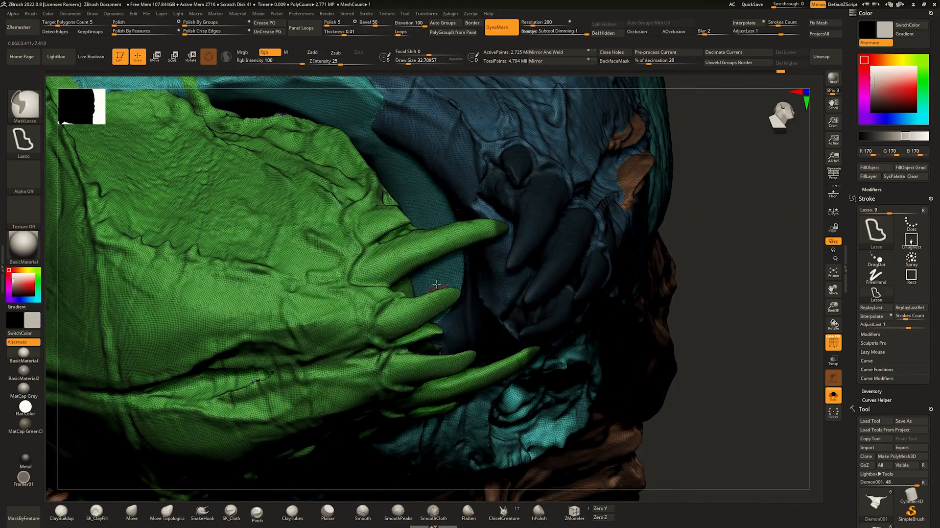
pyautogui.moveTo(437, 284)
pyautogui.mouseDown(button='right')
pyautogui.moveTo(498, 234)
pyautogui.moveTo(497, 254)
pyautogui.moveTo(501, 220)
pyautogui.moveTo(484, 185)
pyautogui.moveTo(513, 215)
pyautogui.mouseUp(button='right')
pyautogui.press('ctrl')
pyautogui.hotkey('ctrl', 'shift')
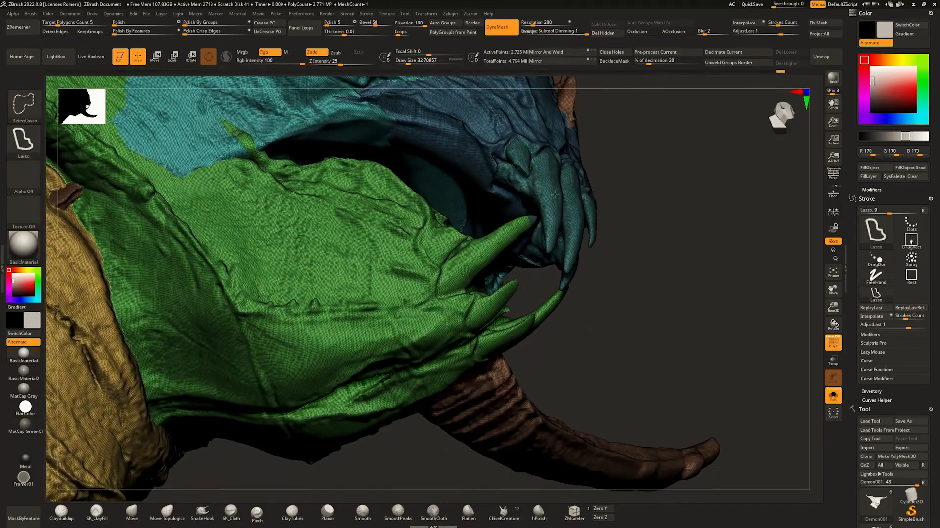
# Isolate the upper teeth polygroup to inspect it, and show the whole head again.
pyautogui.keyDown('ctrl'); pyautogui.keyDown('shift'); pyautogui.click(574, 209); pyautogui.keyUp('shift'); pyautogui.keyUp('ctrl')
pyautogui.keyDown('shift'); pyautogui.moveTo(575, 209); pyautogui.dragTo(655, 196, button='right'); pyautogui.keyUp('shift')
pyautogui.press('f')
pyautogui.keyDown('ctrl'); pyautogui.keyDown('shift'); pyautogui.click(557, 237); pyautogui.keyUp('shift'); pyautogui.keyUp('ctrl')
pyautogui.moveTo(479, 295); pyautogui.dragTo(513, 297, button='right')
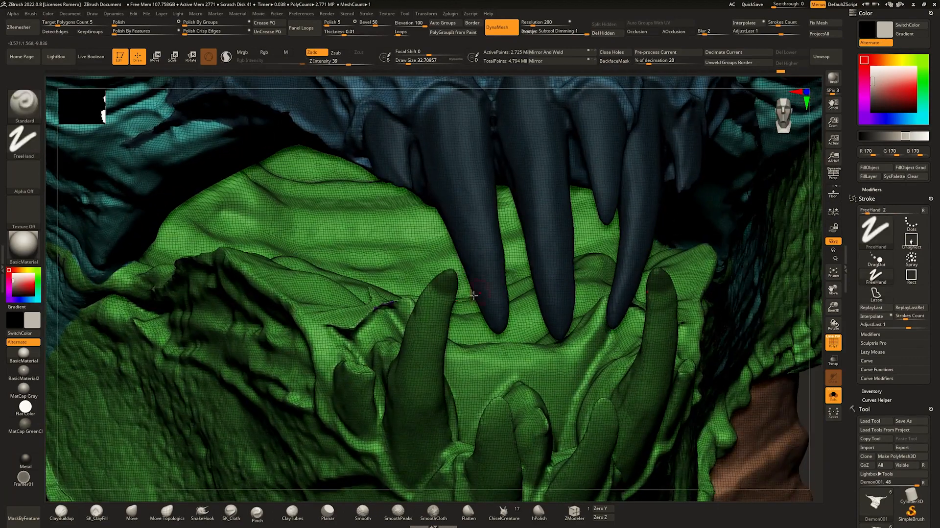
# Correct the mask around the teeth and assign the upper teeth to a new polygroup.
pyautogui.keyDown('ctrl'); pyautogui.moveTo(401, 259); pyautogui.dragTo(457, 306); pyautogui.keyUp('ctrl')
pyautogui.moveTo(457, 306)
pyautogui.keyDown('ctrl'); pyautogui.mouseDown(button='right')
pyautogui.moveTo(541, 236)
pyautogui.moveTo(518, 209)
pyautogui.moveTo(511, 218)
pyautogui.mouseUp(button='right'); pyautogui.keyUp('ctrl')
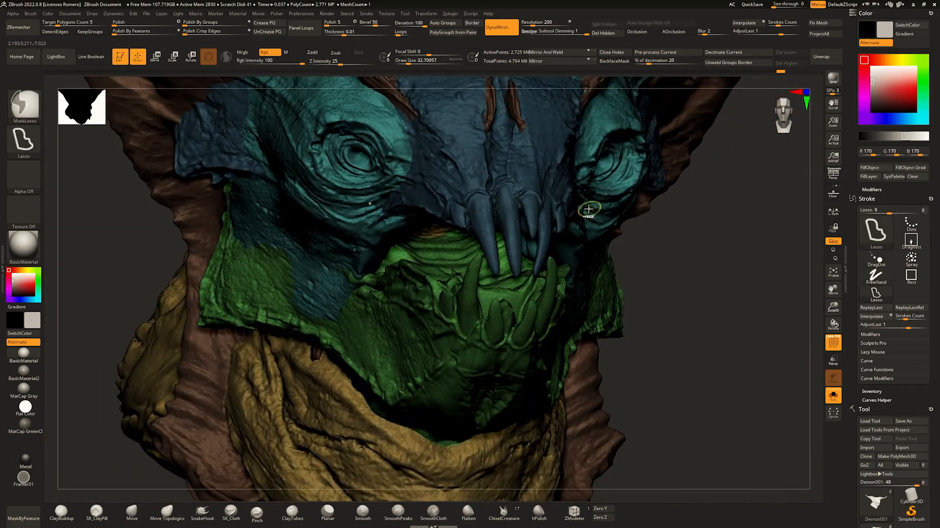
pyautogui.keyDown('ctrl'); pyautogui.click(588, 209); pyautogui.keyUp('ctrl')
pyautogui.moveTo(588, 209)
pyautogui.keyDown('ctrl'); pyautogui.mouseDown(button='right')
pyautogui.moveTo(538, 232)
pyautogui.moveTo(531, 207)
pyautogui.moveTo(533, 232)
pyautogui.mouseUp(button='right'); pyautogui.keyUp('ctrl')
pyautogui.hotkey('ctrl', 'w')
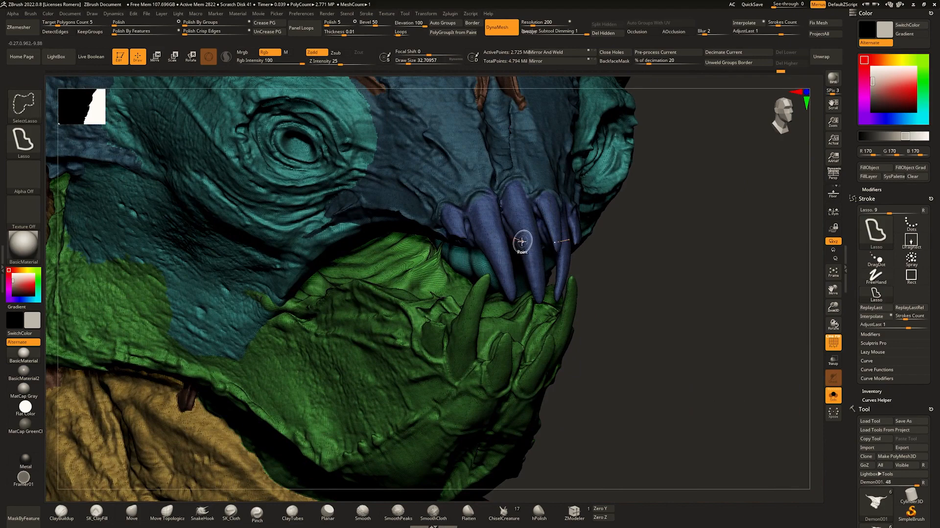
# Switch the selection brush to SelectRect and test partial hiding on the middle upper tooth.
pyautogui.keyDown('ctrl'); pyautogui.moveTo(546, 237); pyautogui.dragTo(620, 242, button='right'); pyautogui.keyUp('ctrl')
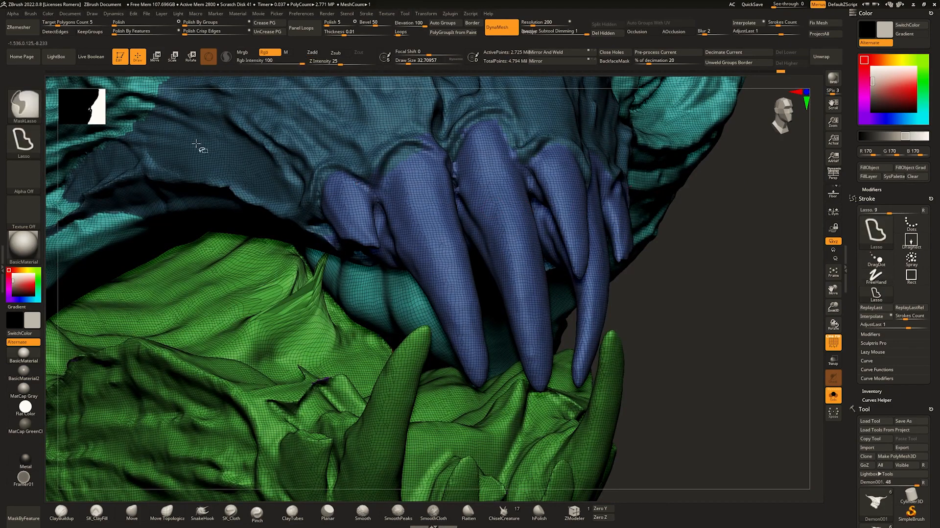
pyautogui.click(19, 109)
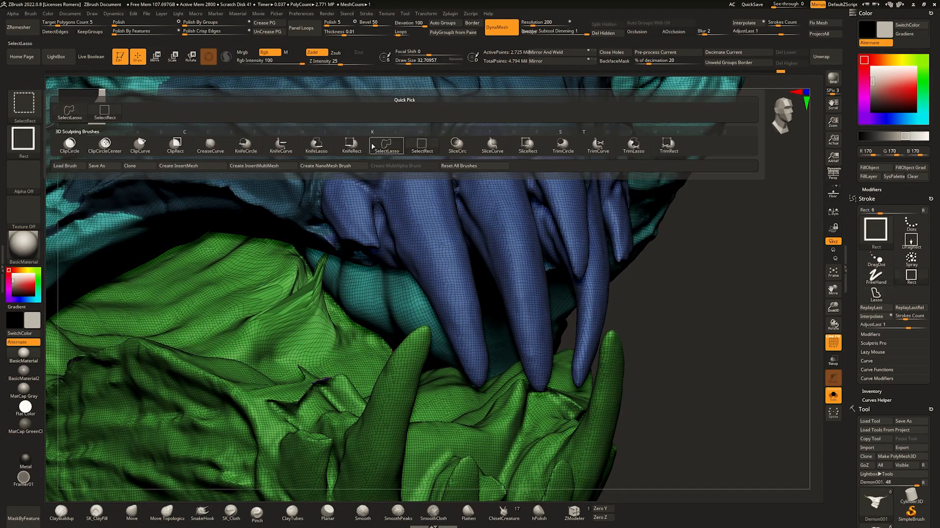
pyautogui.click(372, 146)
pyautogui.keyDown('ctrl'); pyautogui.keyDown('shift'); pyautogui.moveTo(504, 234); pyautogui.dragTo(548, 226); pyautogui.keyUp('shift'); pyautogui.keyUp('ctrl')
pyautogui.keyDown('ctrl'); pyautogui.keyDown('shift'); pyautogui.click(553, 224); pyautogui.keyUp('shift'); pyautogui.keyUp('ctrl')
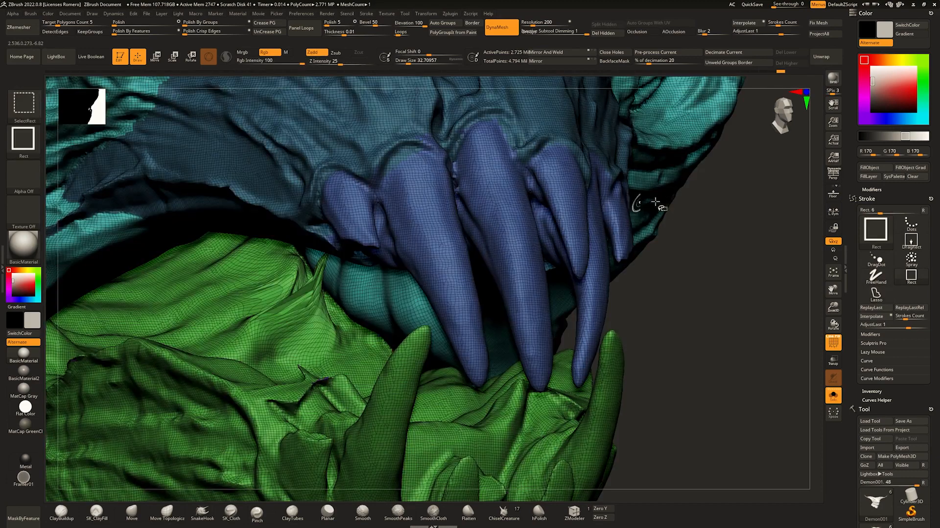
pyautogui.keyDown('ctrl'); pyautogui.keyDown('shift'); pyautogui.moveTo(495, 252); pyautogui.dragTo(545, 246); pyautogui.keyUp('shift'); pyautogui.keyUp('ctrl')
pyautogui.keyDown('ctrl'); pyautogui.keyDown('shift'); pyautogui.click(701, 267); pyautogui.keyUp('shift'); pyautogui.keyUp('ctrl')
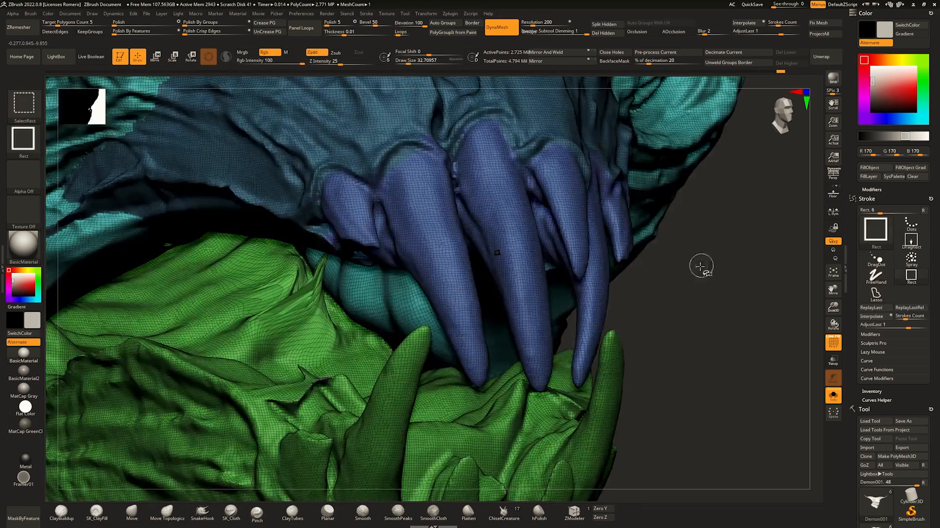
# Split the upper teeth polygroup off as its own subtool and close the holes left in the head.
pyautogui.keyDown('ctrl'); pyautogui.keyDown('shift'); pyautogui.click(555, 267); pyautogui.keyUp('shift'); pyautogui.keyUp('ctrl')
pyautogui.keyDown('ctrl'); pyautogui.keyDown('shift'); pyautogui.click(662, 264); pyautogui.keyUp('shift'); pyautogui.keyUp('ctrl')
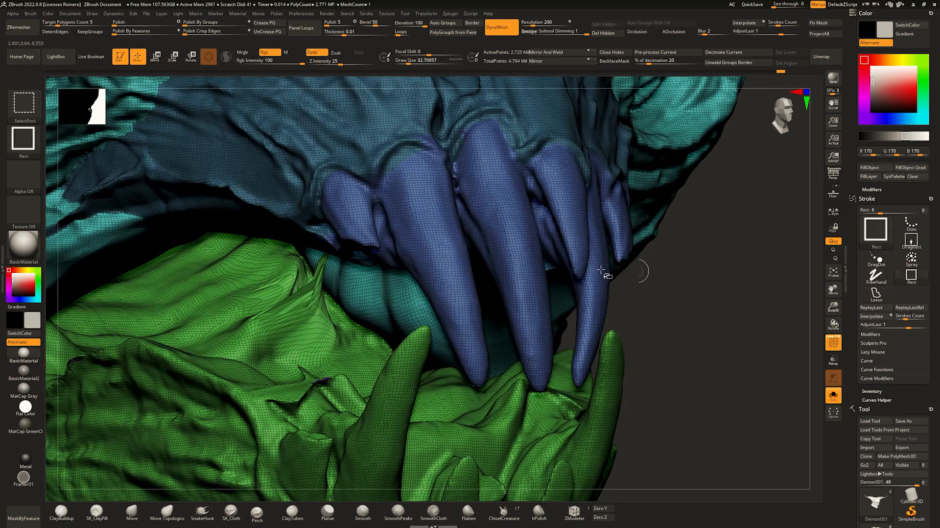
pyautogui.keyDown('ctrl'); pyautogui.keyDown('shift'); pyautogui.click(516, 261); pyautogui.keyUp('shift'); pyautogui.keyUp('ctrl')
pyautogui.keyDown('ctrl'); pyautogui.keyDown('shift'); pyautogui.click(531, 264); pyautogui.keyUp('shift'); pyautogui.keyUp('ctrl')
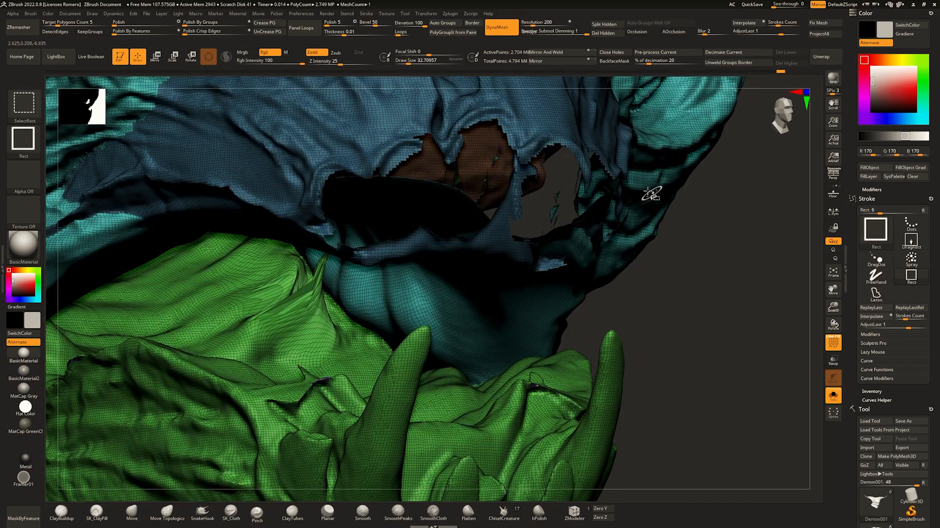
pyautogui.moveTo(653, 180)
pyautogui.keyDown('ctrl'); pyautogui.mouseDown(button='right')
pyautogui.moveTo(660, 98)
pyautogui.moveTo(627, 96)
pyautogui.mouseUp(button='right'); pyautogui.keyUp('ctrl')
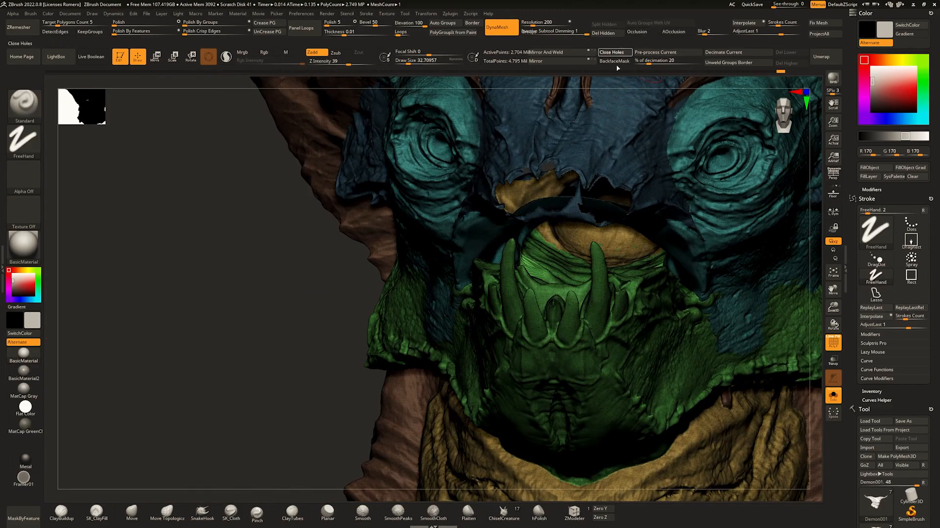
# Mask the lower teeth with MaskLasso from the side and clear the mask from the gums in front.
pyautogui.moveTo(588, 208)
pyautogui.mouseDown(button='right')
pyautogui.moveTo(598, 192)
pyautogui.moveTo(600, 230)
pyautogui.moveTo(620, 238)
pyautogui.moveTo(526, 199)
pyautogui.moveTo(537, 200)
pyautogui.moveTo(539, 259)
pyautogui.mouseUp(button='right')
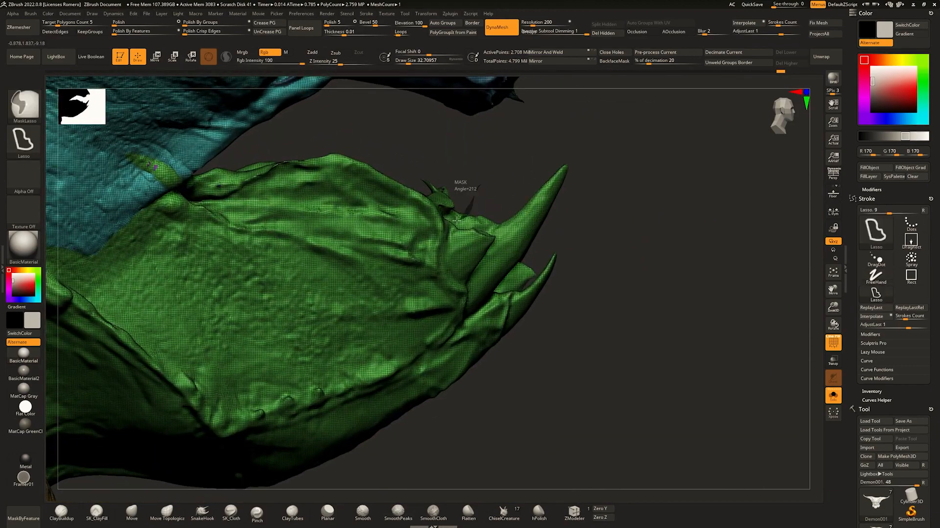
pyautogui.moveTo(482, 312)
pyautogui.keyDown('ctrl'); pyautogui.mouseDown()
pyautogui.moveTo(549, 330)
pyautogui.moveTo(630, 151)
pyautogui.mouseUp(); pyautogui.keyUp('ctrl')
pyautogui.moveTo(629, 152)
pyautogui.mouseDown(button='right')
pyautogui.moveTo(542, 196)
pyautogui.moveTo(534, 147)
pyautogui.moveTo(518, 183)
pyautogui.moveTo(487, 208)
pyautogui.moveTo(497, 256)
pyautogui.mouseUp(button='right')
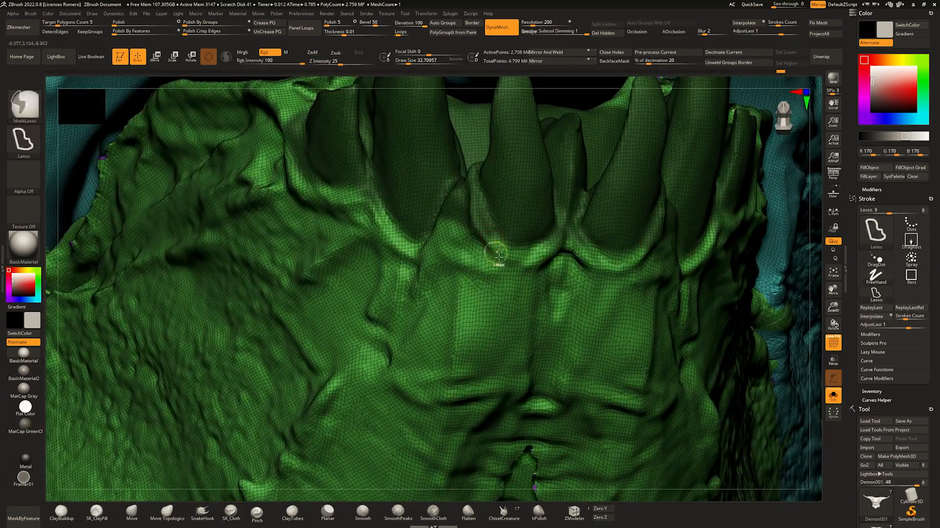
pyautogui.keyDown('ctrl'); pyautogui.moveTo(416, 291); pyautogui.dragTo(412, 306); pyautogui.keyUp('ctrl')
pyautogui.moveTo(493, 191)
pyautogui.mouseDown(button='right')
pyautogui.moveTo(499, 219)
pyautogui.moveTo(482, 264)
pyautogui.mouseUp(button='right')
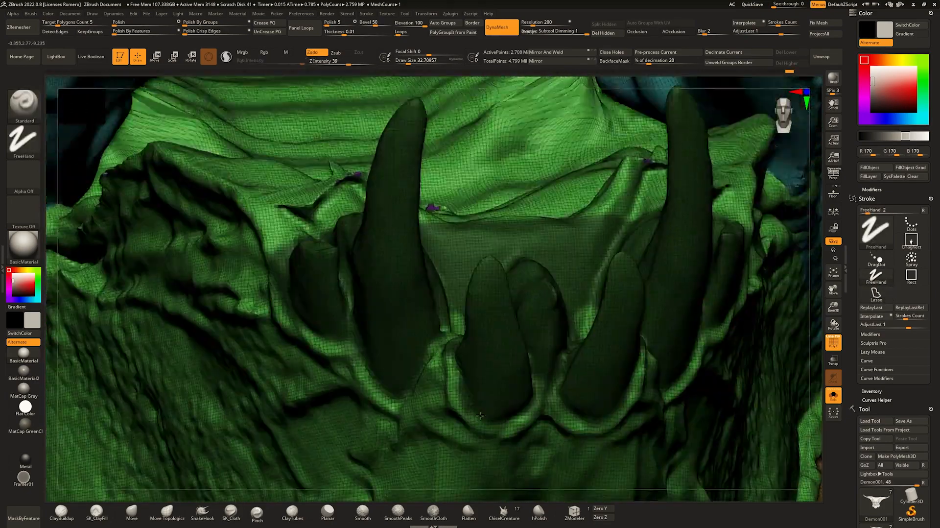
pyautogui.keyDown('alt'); pyautogui.moveTo(483, 225); pyautogui.dragTo(478, 274, button='right'); pyautogui.keyUp('alt')
# Clean up the lasso mask on the gums behind and beside the lower teeth so it covers only the teeth.
pyautogui.moveTo(367, 276)
pyautogui.mouseDown(button='right')
pyautogui.moveTo(414, 281)
pyautogui.moveTo(409, 262)
pyautogui.moveTo(300, 300)
pyautogui.mouseUp(button='right')
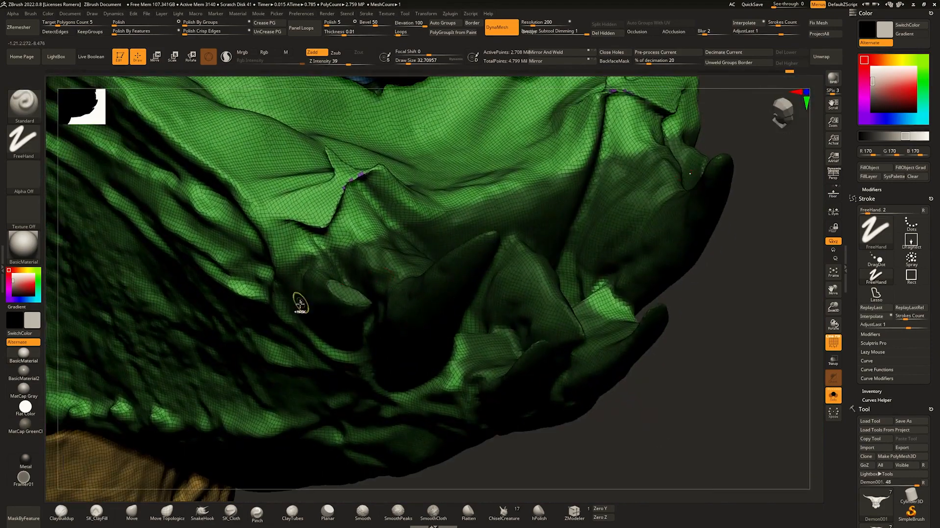
pyautogui.press('ctrl')
pyautogui.keyDown('ctrl'); pyautogui.moveTo(235, 217); pyautogui.dragTo(247, 296); pyautogui.keyUp('ctrl')
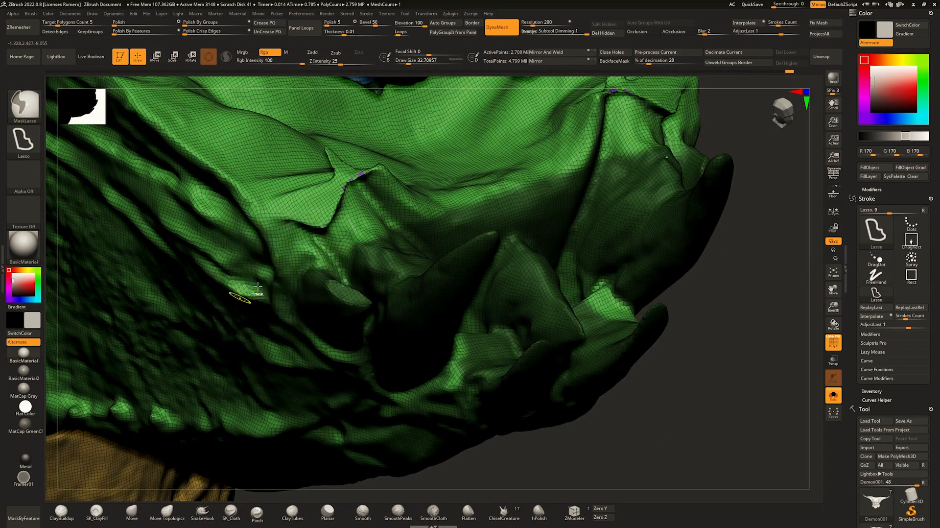
pyautogui.moveTo(364, 238); pyautogui.dragTo(338, 305, button='right')
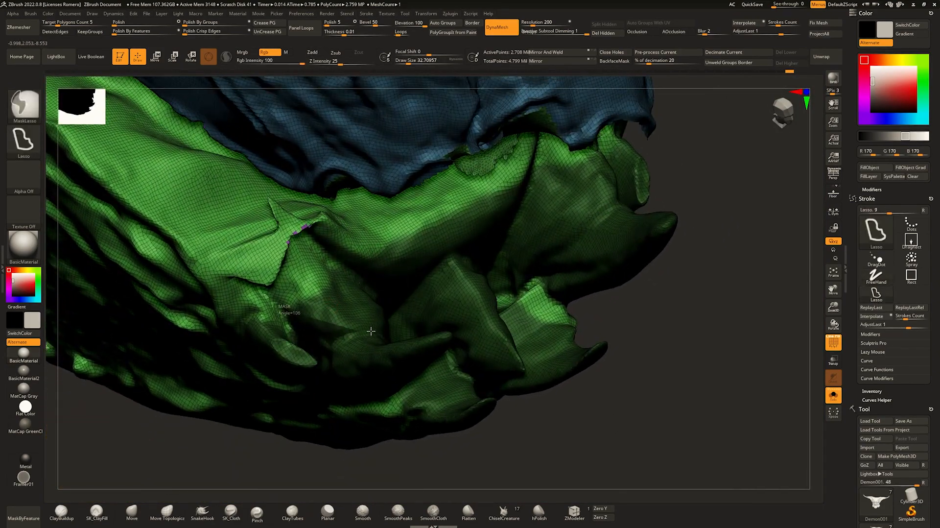
pyautogui.moveTo(371, 331)
pyautogui.keyDown('ctrl'); pyautogui.mouseDown()
pyautogui.moveTo(380, 265)
pyautogui.moveTo(289, 243)
pyautogui.mouseUp(); pyautogui.keyUp('ctrl')
pyautogui.moveTo(410, 254)
pyautogui.mouseDown(button='right')
pyautogui.moveTo(453, 299)
pyautogui.moveTo(443, 343)
pyautogui.mouseUp(button='right')
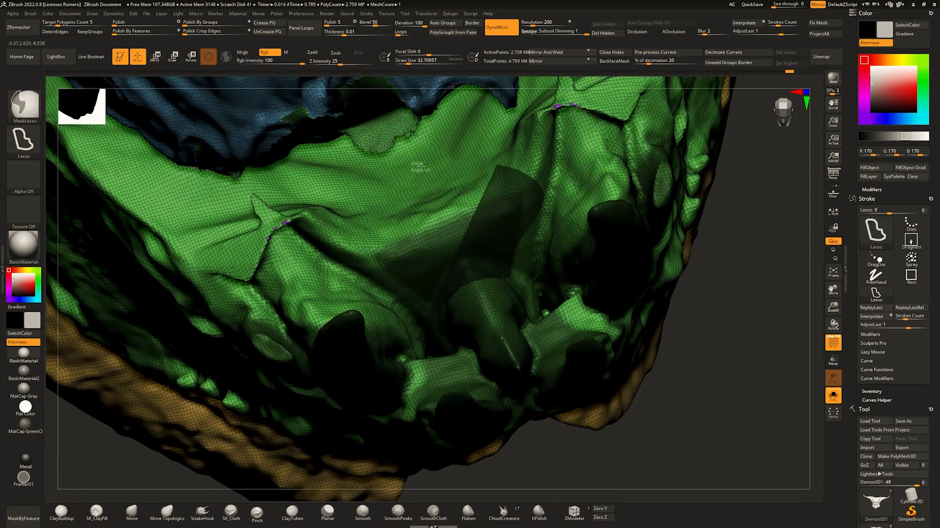
pyautogui.moveTo(420, 167)
pyautogui.keyDown('ctrl'); pyautogui.mouseDown()
pyautogui.moveTo(542, 189)
pyautogui.moveTo(533, 182)
pyautogui.mouseUp(); pyautogui.keyUp('ctrl')
# Assign the masked lower teeth to a new polygroup, and isolate that group to inspect the teeth.
pyautogui.moveTo(440, 294); pyautogui.dragTo(475, 220, button='right')
pyautogui.moveTo(475, 220)
pyautogui.keyDown('ctrl'); pyautogui.mouseDown(button='right')
pyautogui.moveTo(448, 190)
pyautogui.moveTo(503, 202)
pyautogui.moveTo(460, 164)
pyautogui.mouseUp(button='right'); pyautogui.keyUp('ctrl')
pyautogui.hotkey('shift', 'f')
pyautogui.hotkey('shift', 'f')
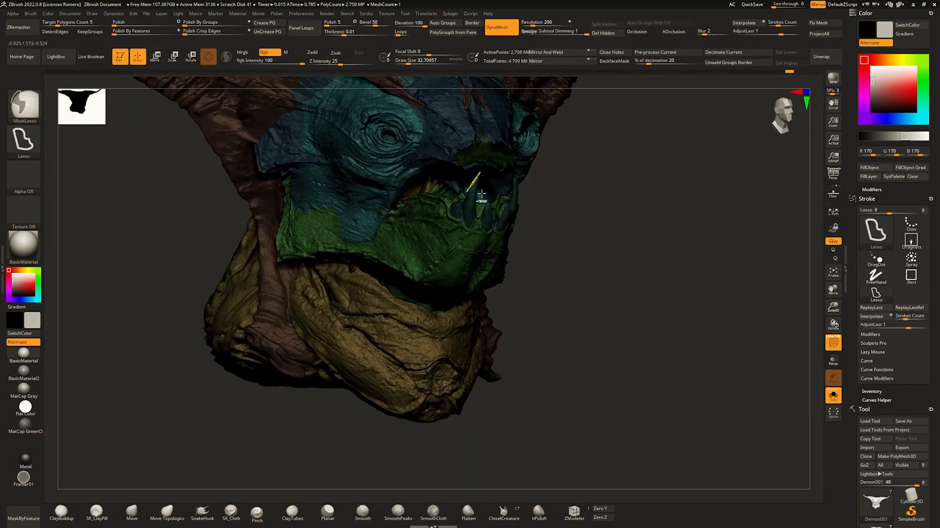
pyautogui.keyDown('ctrl'); pyautogui.keyDown('shift'); pyautogui.click(491, 215); pyautogui.keyUp('shift'); pyautogui.keyUp('ctrl')
pyautogui.moveTo(527, 228)
pyautogui.mouseDown(button='right')
pyautogui.moveTo(485, 203)
pyautogui.moveTo(521, 206)
pyautogui.moveTo(495, 176)
pyautogui.mouseUp(button='right')
pyautogui.press('f')
pyautogui.moveTo(494, 176)
pyautogui.mouseDown(button='right')
pyautogui.moveTo(507, 230)
pyautogui.moveTo(545, 243)
pyautogui.moveTo(486, 235)
pyautogui.moveTo(591, 229)
pyautogui.mouseUp(button='right')
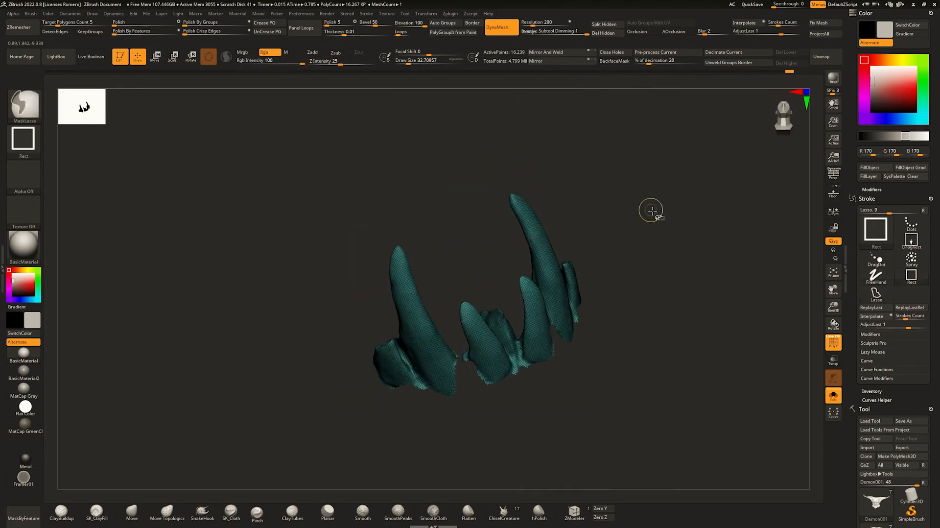
pyautogui.keyDown('ctrl'); pyautogui.keyDown('shift'); pyautogui.click(651, 211); pyautogui.keyUp('shift'); pyautogui.keyUp('ctrl')
# Split the lower teeth polygroup off as its own subtool and close the holes left in the jaw.
pyautogui.keyDown('ctrl'); pyautogui.keyDown('shift'); pyautogui.click(538, 279); pyautogui.keyUp('shift'); pyautogui.keyUp('ctrl')
pyautogui.keyDown('ctrl'); pyautogui.keyDown('shift'); pyautogui.click(553, 279); pyautogui.keyUp('shift'); pyautogui.keyUp('ctrl')
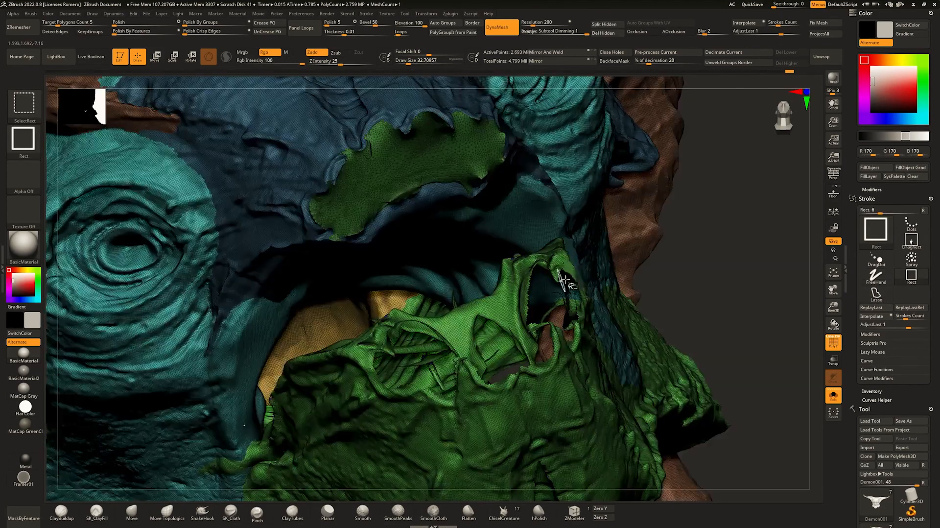
pyautogui.click(619, 53)
pyautogui.keyDown('ctrl'); pyautogui.moveTo(694, 211); pyautogui.dragTo(623, 198, button='right'); pyautogui.keyUp('ctrl')
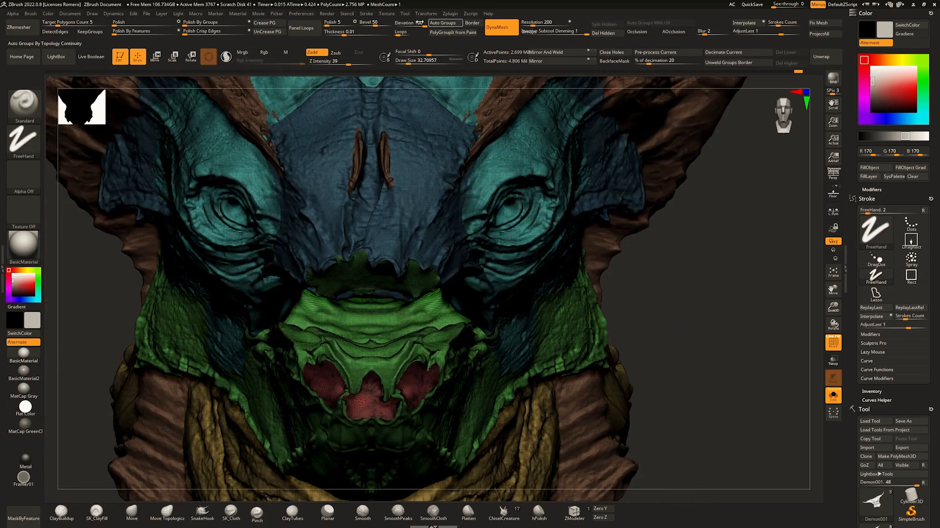
# Regroup the head with Auto Groups and remesh it with DynaMesh at resolution 200.
pyautogui.moveTo(430, 215); pyautogui.dragTo(524, 174, button='right')
pyautogui.moveTo(453, 174)
pyautogui.mouseDown(button='right')
pyautogui.moveTo(492, 169)
pyautogui.moveTo(460, 95)
pyautogui.mouseUp(button='right')
pyautogui.click(450, 23)
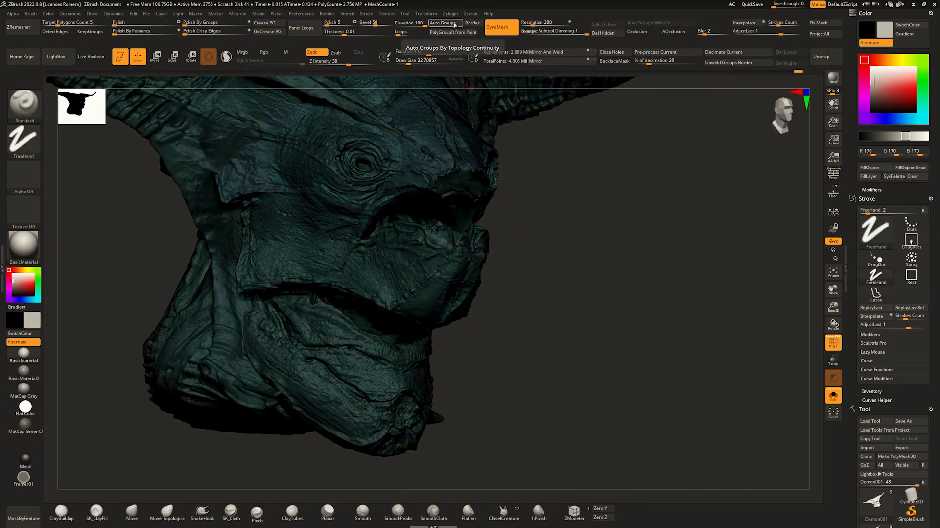
pyautogui.keyDown('ctrl'); pyautogui.moveTo(600, 304); pyautogui.dragTo(691, 186); pyautogui.keyUp('ctrl')
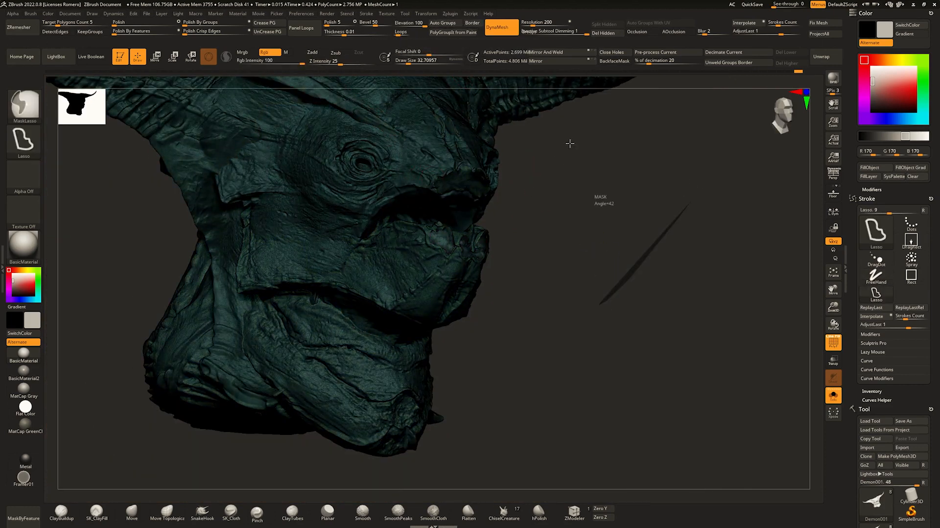
pyautogui.keyDown('ctrl'); pyautogui.moveTo(480, 221); pyautogui.dragTo(495, 253, button='right'); pyautogui.keyUp('ctrl')
pyautogui.hotkey('shift', 'f')
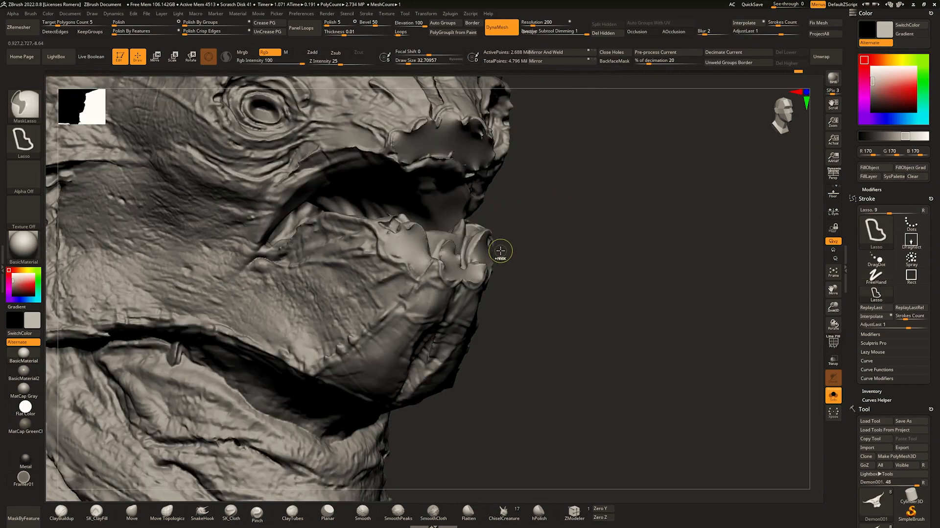
pyautogui.hotkey('ctrl', 'shift')
pyautogui.hotkey('shift', 'f')
pyautogui.keyDown('ctrl'); pyautogui.moveTo(549, 222); pyautogui.dragTo(510, 193, button='right'); pyautogui.keyUp('ctrl')
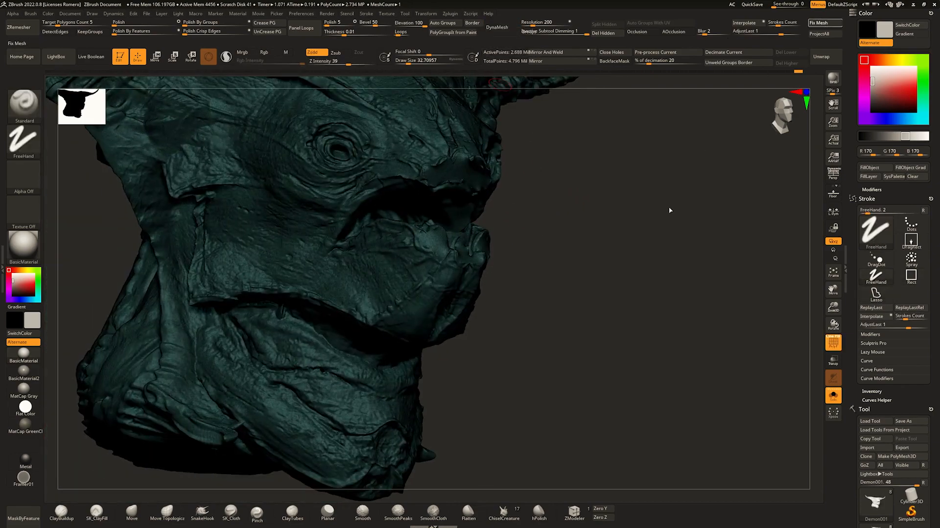
# Select the separated upper teeth subtool and move it above the lower teeth in the Subtool list.
pyautogui.moveTo(604, 216)
pyautogui.mouseDown(button='right')
pyautogui.moveTo(526, 210)
pyautogui.moveTo(575, 216)
pyautogui.moveTo(598, 194)
pyautogui.mouseUp(button='right')
pyautogui.press('ctrl')
pyautogui.press('Down')
pyautogui.hotkey('shift', 'f')
pyautogui.press('Down')
pyautogui.moveTo(933, 411); pyautogui.dragTo(933, 328)
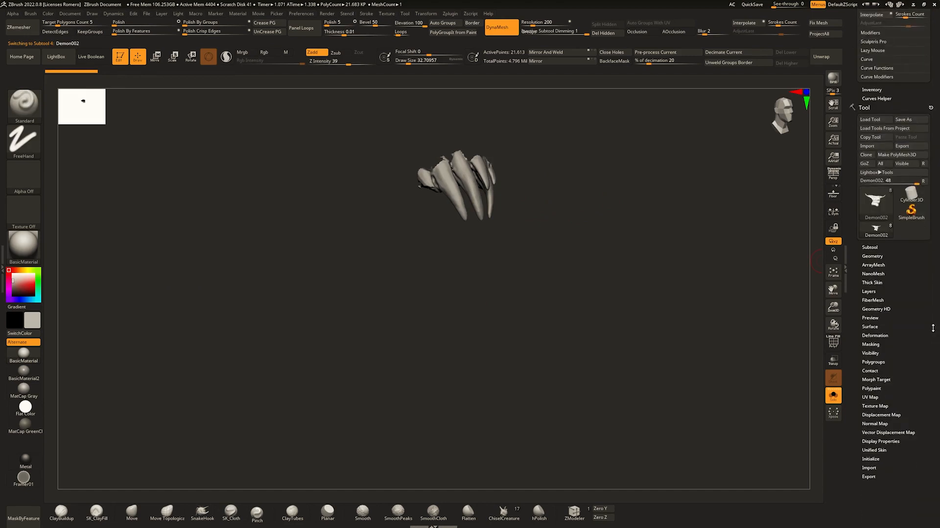
pyautogui.click(877, 247)
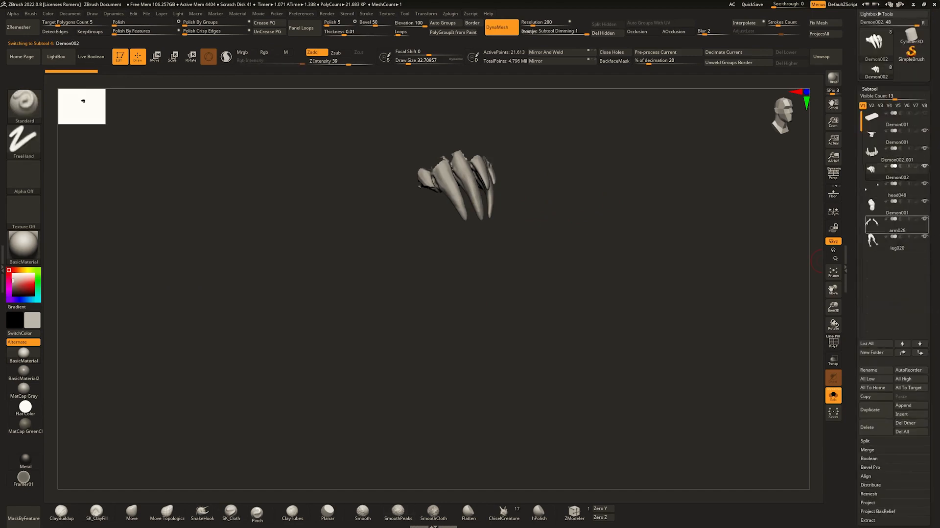
pyautogui.press('Up')
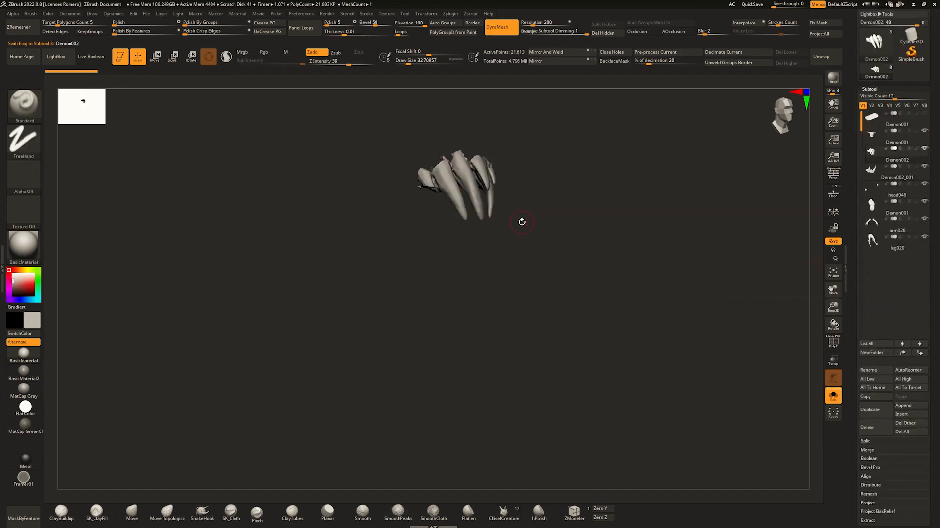
pyautogui.press('Up')
pyautogui.press('Down')
# Close the open backs of the upper teeth subtool and remesh it with DynaMesh.
pyautogui.hotkey('shift', 's')
pyautogui.moveTo(524, 220)
pyautogui.mouseDown(button='right')
pyautogui.moveTo(488, 204)
pyautogui.moveTo(526, 270)
pyautogui.moveTo(485, 164)
pyautogui.moveTo(473, 201)
pyautogui.mouseUp(button='right')
pyautogui.hotkey('shift', 's')
pyautogui.moveTo(473, 201)
pyautogui.keyDown('alt'); pyautogui.mouseDown(button='right')
pyautogui.moveTo(451, 245)
pyautogui.moveTo(515, 260)
pyautogui.mouseUp(button='right'); pyautogui.keyUp('alt')
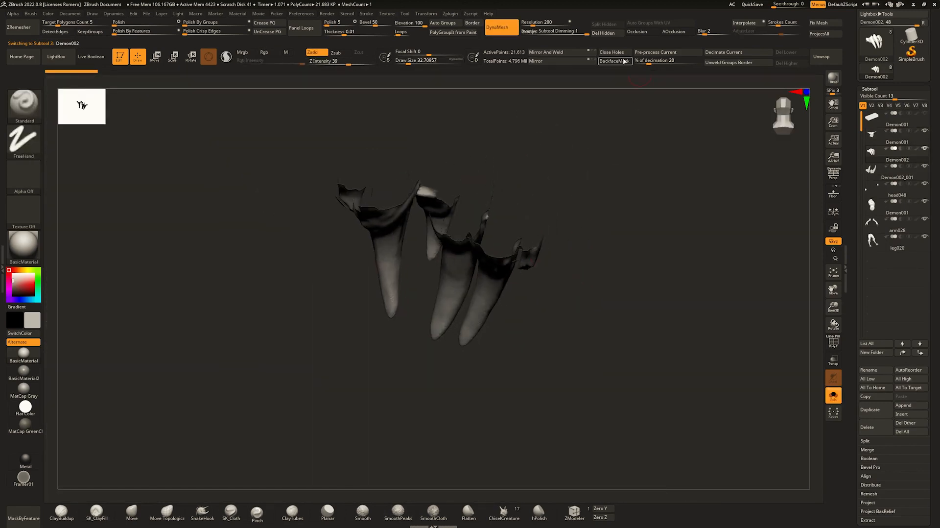
pyautogui.click(619, 52)
pyautogui.moveTo(594, 214); pyautogui.dragTo(546, 184, button='right')
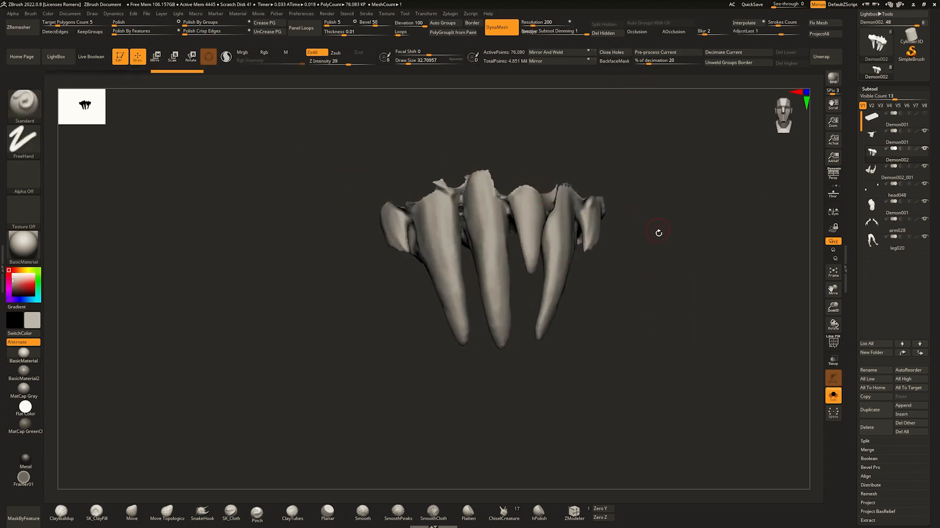
# Close the holes of the lower teeth subtool, remesh it with DynaMesh and check its polygroups.
pyautogui.press('Down')
pyautogui.keyDown('ctrl'); pyautogui.moveTo(767, 158); pyautogui.dragTo(755, 186); pyautogui.keyUp('ctrl')
pyautogui.keyDown('alt'); pyautogui.moveTo(607, 284); pyautogui.dragTo(553, 167, button='right'); pyautogui.keyUp('alt')
pyautogui.moveTo(553, 166)
pyautogui.mouseDown(button='right')
pyautogui.moveTo(561, 219)
pyautogui.moveTo(615, 224)
pyautogui.moveTo(598, 255)
pyautogui.moveTo(580, 256)
pyautogui.moveTo(594, 246)
pyautogui.mouseUp(button='right')
pyautogui.hotkey('shift', 'f')
pyautogui.hotkey('shift', 'f')
pyautogui.hotkey('shift', 'f')
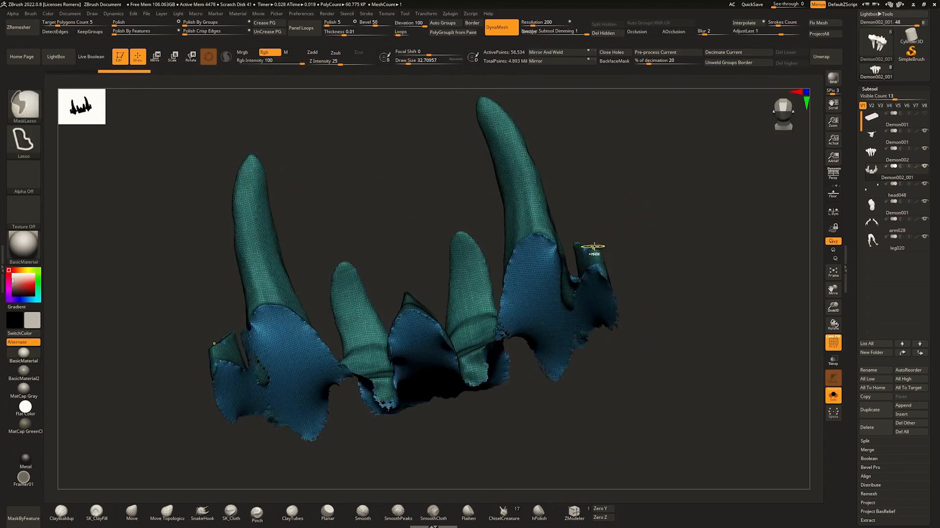
# Divide the lower teeth into separate polygroups with Auto Groups and hide the tiny stray mesh fragments.
pyautogui.moveTo(609, 203)
pyautogui.mouseDown(button='right')
pyautogui.moveTo(636, 218)
pyautogui.moveTo(558, 211)
pyautogui.moveTo(631, 223)
pyautogui.moveTo(640, 237)
pyautogui.moveTo(621, 191)
pyautogui.mouseUp(button='right')
pyautogui.click(450, 25)
pyautogui.moveTo(504, 259)
pyautogui.mouseDown(button='right')
pyautogui.moveTo(447, 272)
pyautogui.moveTo(377, 268)
pyautogui.mouseUp(button='right')
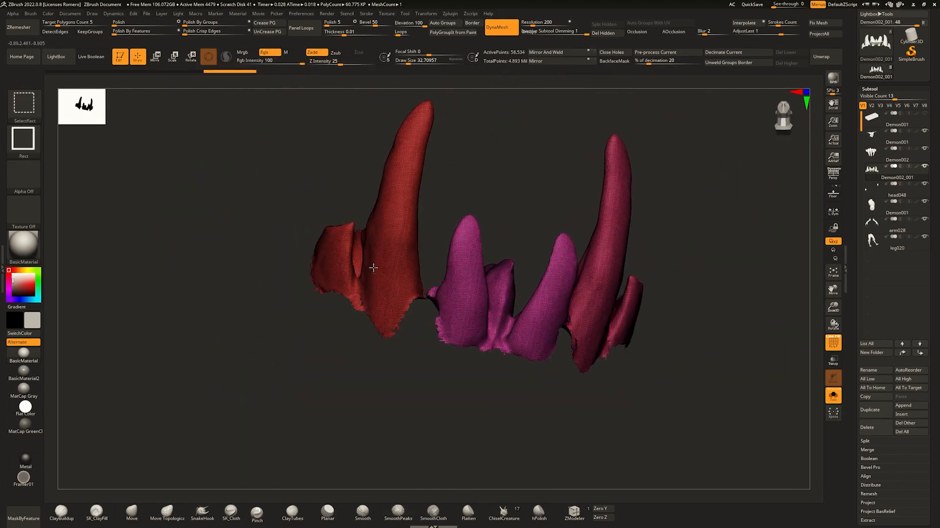
pyautogui.keyDown('ctrl'); pyautogui.keyDown('shift'); pyautogui.click(373, 268); pyautogui.keyUp('shift'); pyautogui.keyUp('ctrl')
pyautogui.keyDown('ctrl'); pyautogui.keyDown('shift'); pyautogui.click(373, 268); pyautogui.keyUp('shift'); pyautogui.keyUp('ctrl')
pyautogui.keyDown('ctrl'); pyautogui.keyDown('shift'); pyautogui.click(519, 285); pyautogui.keyUp('shift'); pyautogui.keyUp('ctrl')
pyautogui.keyDown('ctrl'); pyautogui.keyDown('shift'); pyautogui.click(608, 290); pyautogui.keyUp('shift'); pyautogui.keyUp('ctrl')
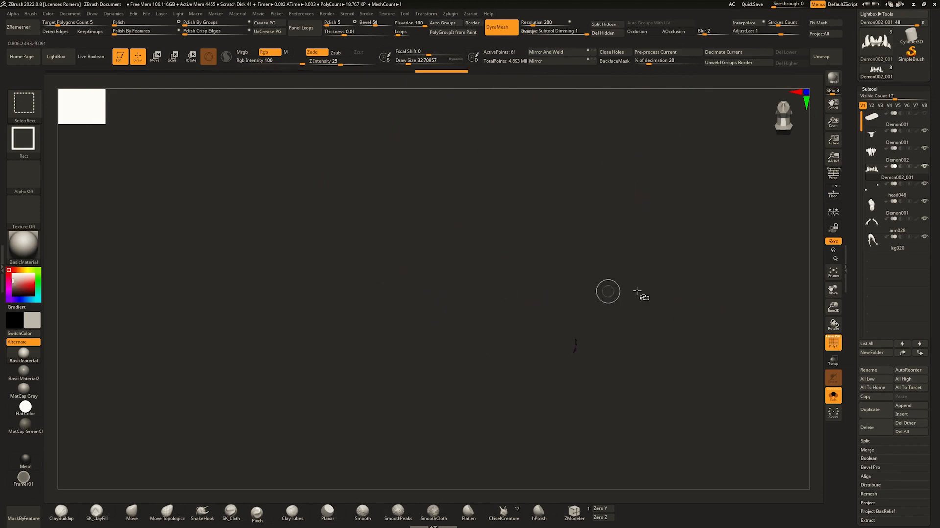
pyautogui.keyDown('ctrl'); pyautogui.keyDown('shift'); pyautogui.click(657, 350); pyautogui.keyUp('shift'); pyautogui.keyUp('ctrl')
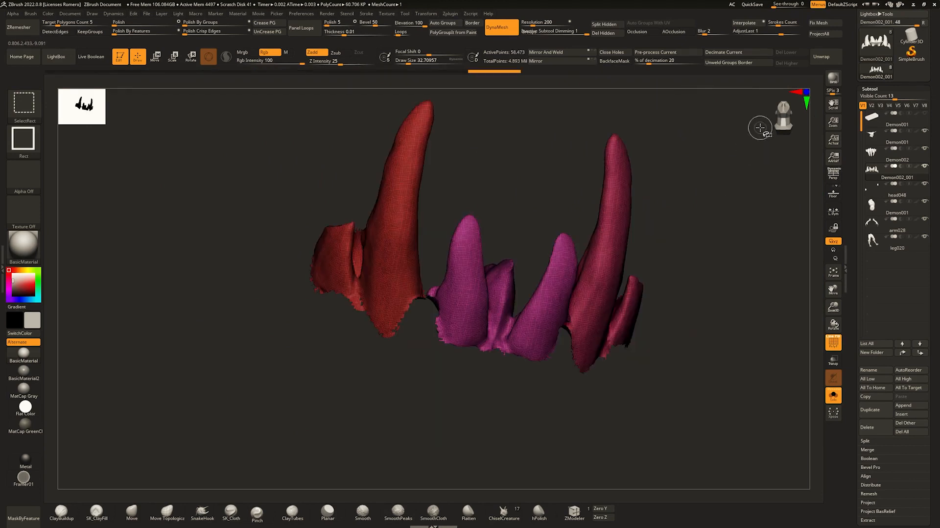
# Isolate the main mesh of the upper teeth subtool and delete its hidden stray fragments.
pyautogui.keyDown('alt'); pyautogui.click(610, 182); pyautogui.keyUp('alt')
pyautogui.press('f')
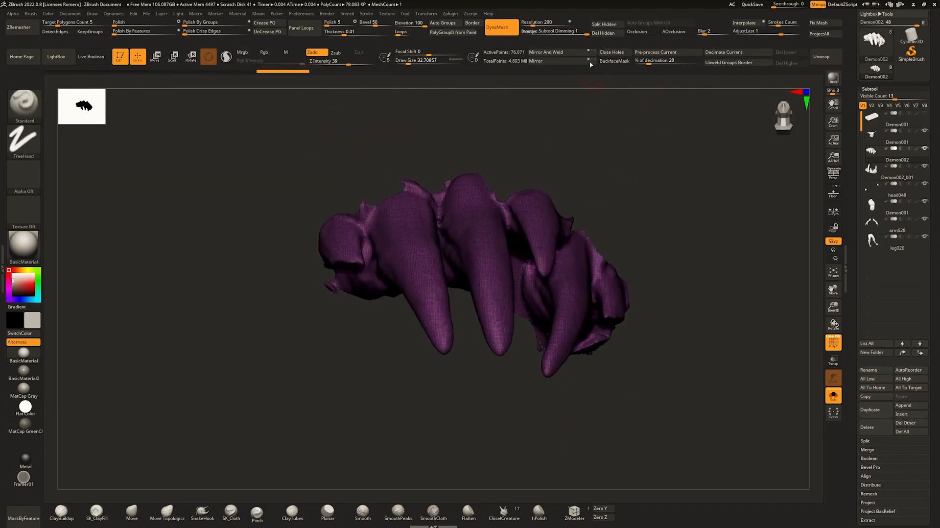
pyautogui.keyDown('ctrl'); pyautogui.keyDown('shift'); pyautogui.moveTo(678, 239); pyautogui.dragTo(712, 170); pyautogui.keyUp('shift'); pyautogui.keyUp('ctrl')
pyautogui.keyDown('ctrl'); pyautogui.keyDown('shift'); pyautogui.click(646, 274); pyautogui.keyUp('shift'); pyautogui.keyUp('ctrl')
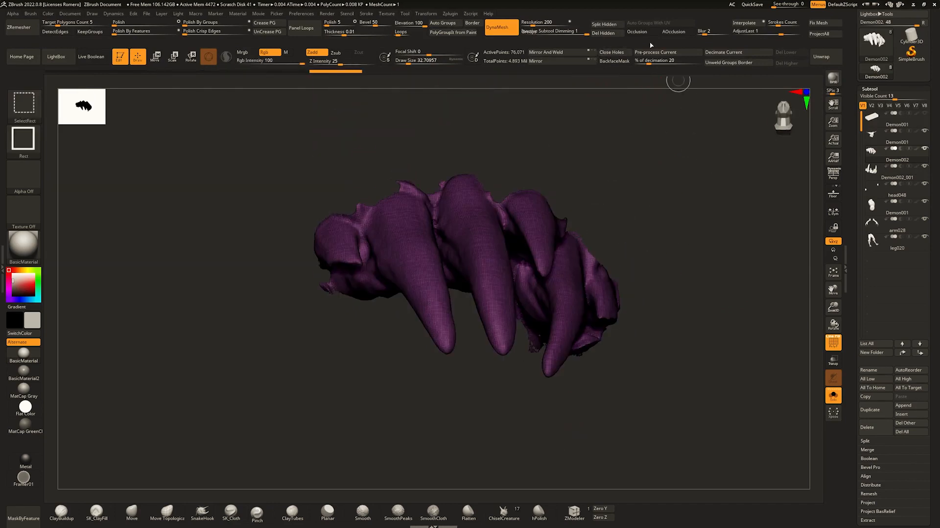
pyautogui.click(601, 37)
pyautogui.moveTo(631, 176); pyautogui.dragTo(558, 230, button='right')
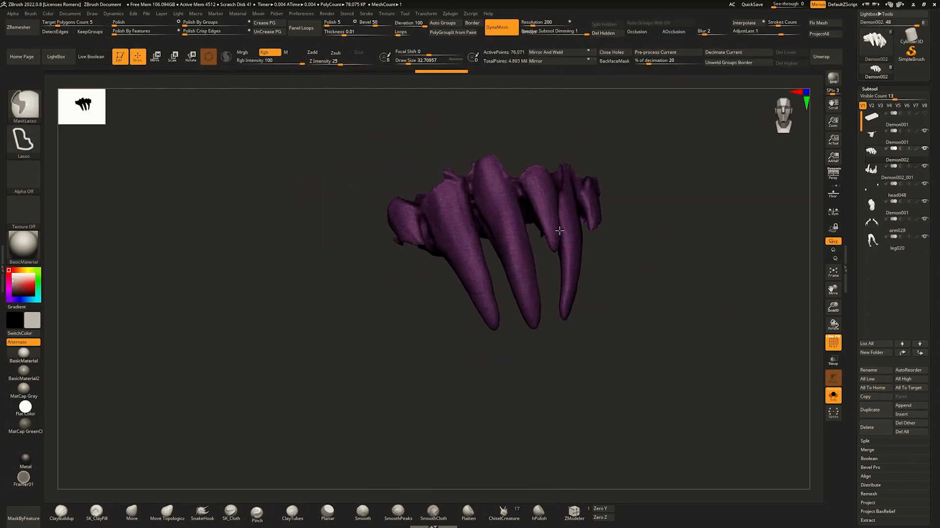
# Turn off Solo to show the whole creature around the teeth and hide the polyframe display.
pyautogui.hotkey('alt', 's')
pyautogui.hotkey('shift', 'f')
pyautogui.keyDown('ctrl'); pyautogui.moveTo(606, 212); pyautogui.dragTo(579, 201, button='right'); pyautogui.keyUp('ctrl')
pyautogui.hotkey('shift', 'f')
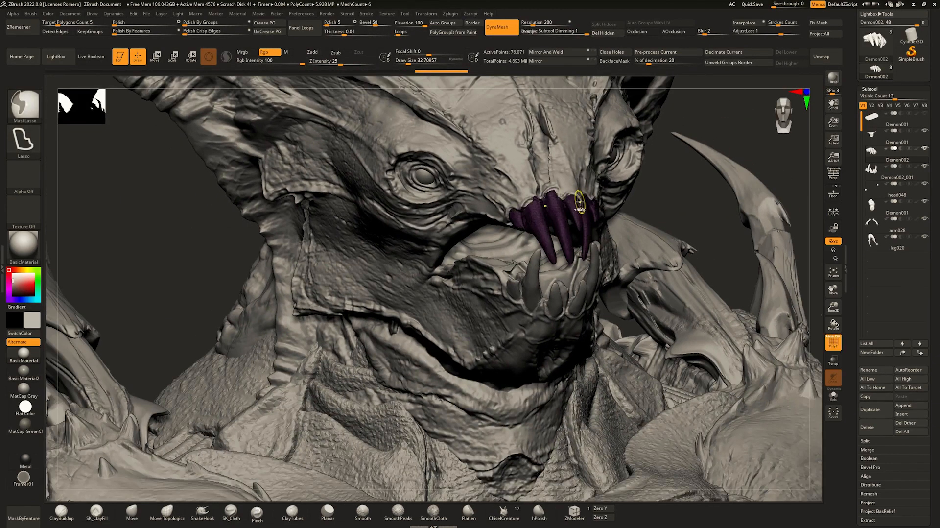
pyautogui.hotkey('shift', 'f')
# Carve crack lines into the upper side fang and the small tooth behind it with the Orb_Cracks brush.
pyautogui.moveTo(535, 216)
pyautogui.keyDown('ctrl'); pyautogui.mouseDown(button='right')
pyautogui.moveTo(566, 247)
pyautogui.moveTo(531, 269)
pyautogui.moveTo(495, 226)
pyautogui.moveTo(482, 252)
pyautogui.mouseUp(button='right'); pyautogui.keyUp('ctrl')
pyautogui.moveTo(482, 252)
pyautogui.keyDown('ctrl'); pyautogui.mouseDown(button='right')
pyautogui.moveTo(388, 188)
pyautogui.moveTo(412, 216)
pyautogui.mouseUp(button='right'); pyautogui.keyUp('ctrl')
pyautogui.press('1')
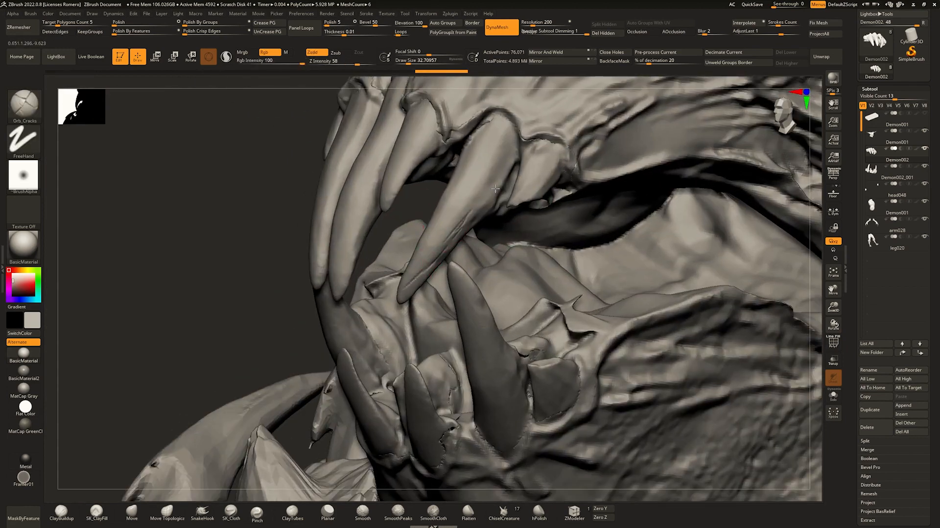
pyautogui.moveTo(498, 219)
pyautogui.mouseDown(button='right')
pyautogui.moveTo(565, 175)
pyautogui.moveTo(531, 206)
pyautogui.mouseUp(button='right')
pyautogui.press('space')
pyautogui.moveTo(553, 168); pyautogui.dragTo(558, 168)
# Build up rough clay texture at the roots of the upper side teeth with the ClayTubes brush.
pyautogui.press('2')
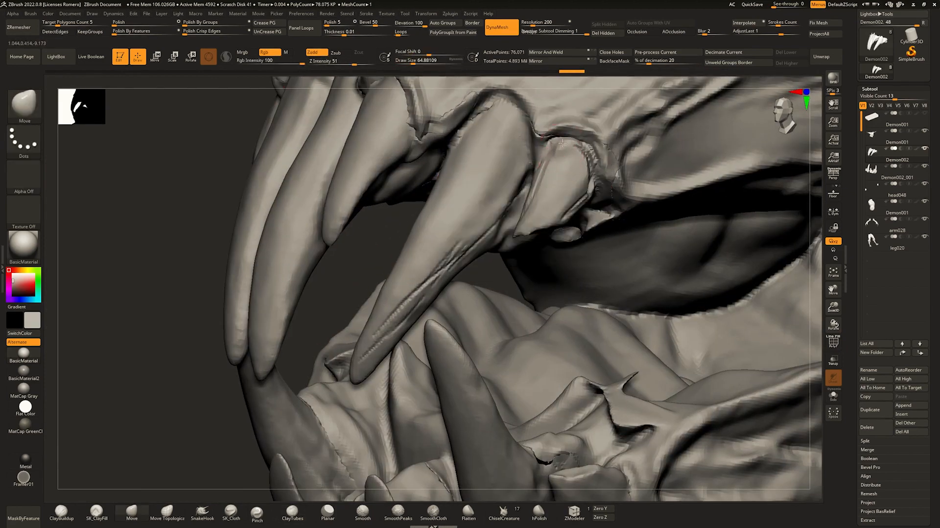
pyautogui.press('1')
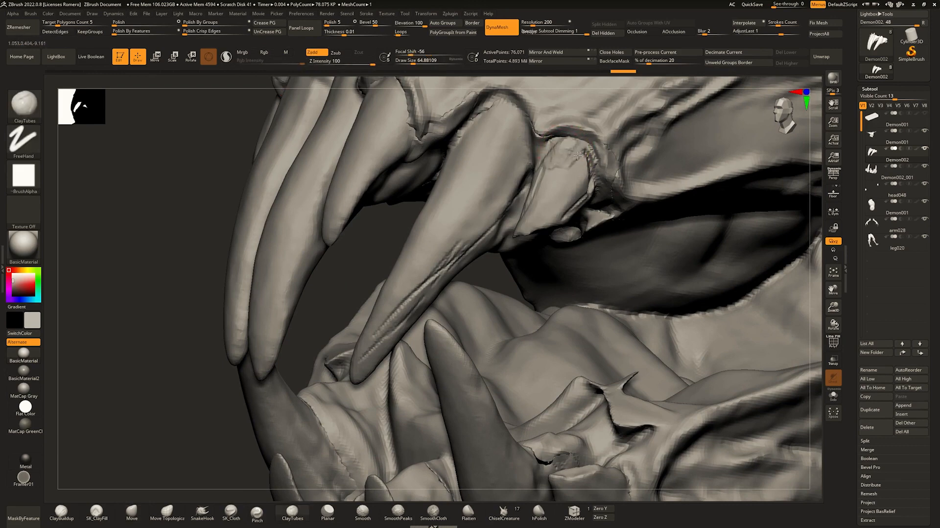
pyautogui.moveTo(582, 181); pyautogui.dragTo(441, 225, button='right')
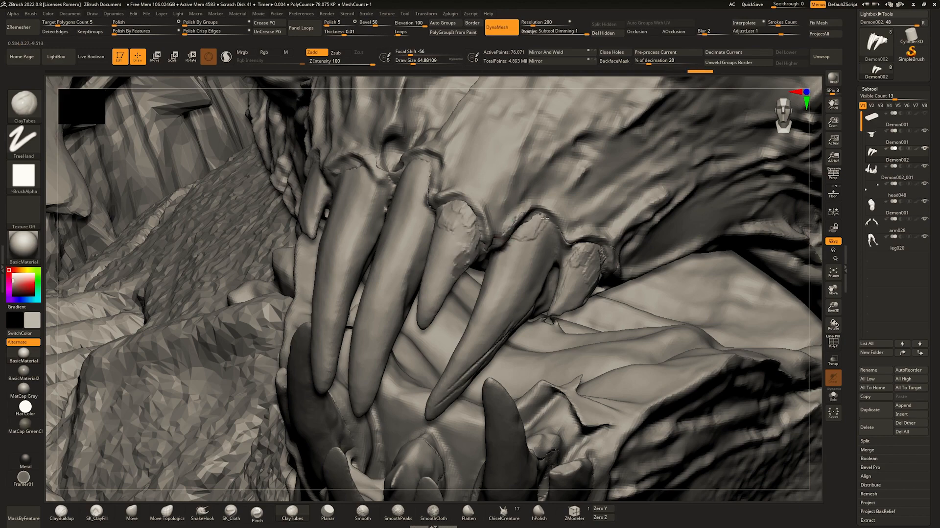
pyautogui.keyDown('ctrl'); pyautogui.moveTo(504, 251); pyautogui.dragTo(409, 190, button='right'); pyautogui.keyUp('ctrl')
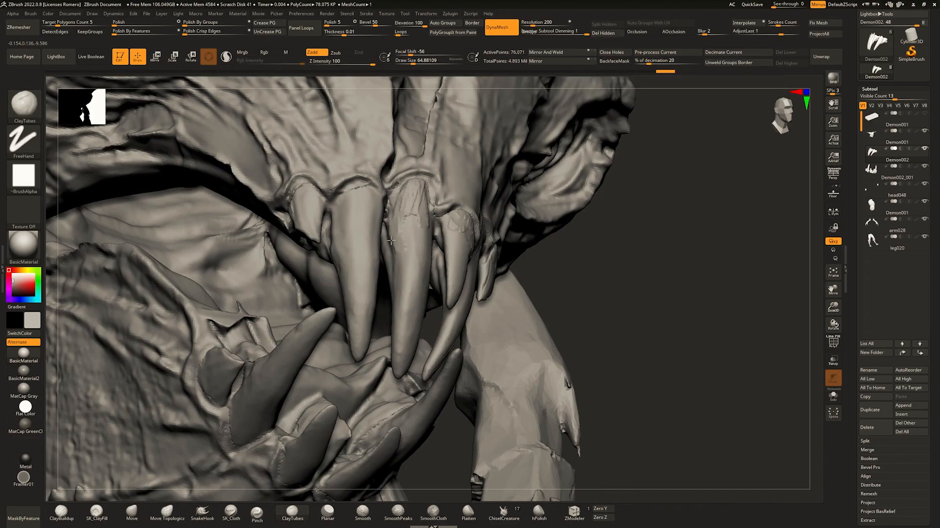
# Layer ClayTubes strokes over the roots of the upper front fangs and the remaining upper teeth at a larger brush size.
pyautogui.moveTo(391, 240); pyautogui.dragTo(393, 257)
pyautogui.press('space')
pyautogui.moveTo(391, 225)
pyautogui.mouseDown()
pyautogui.moveTo(417, 215)
pyautogui.moveTo(425, 198)
pyautogui.mouseUp()
pyautogui.moveTo(485, 240); pyautogui.dragTo(419, 230, button='right')
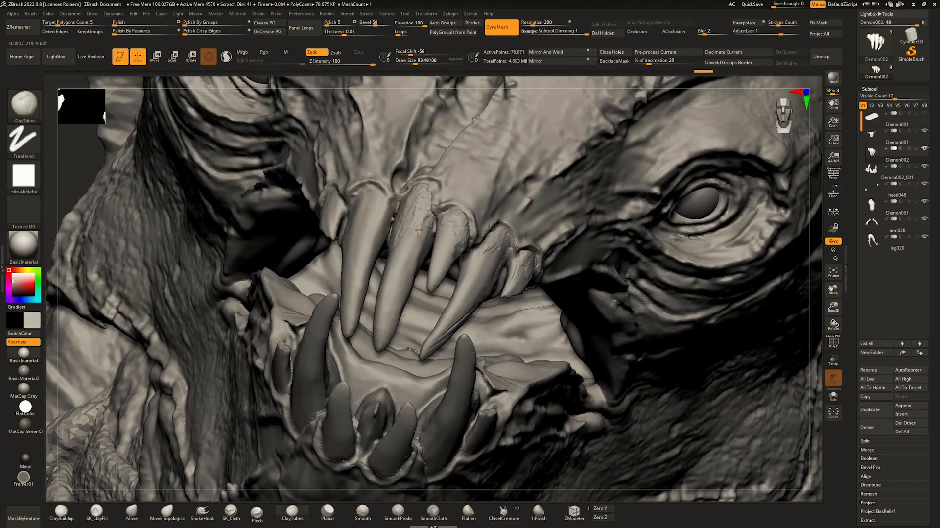
pyautogui.moveTo(420, 210); pyautogui.dragTo(417, 266)
pyautogui.moveTo(417, 267)
pyautogui.keyDown('ctrl'); pyautogui.mouseDown(button='right')
pyautogui.moveTo(385, 179)
pyautogui.moveTo(411, 173)
pyautogui.mouseUp(button='right'); pyautogui.keyUp('ctrl')
pyautogui.keyDown('ctrl'); pyautogui.moveTo(411, 174); pyautogui.dragTo(413, 217, button='right'); pyautogui.keyUp('ctrl')
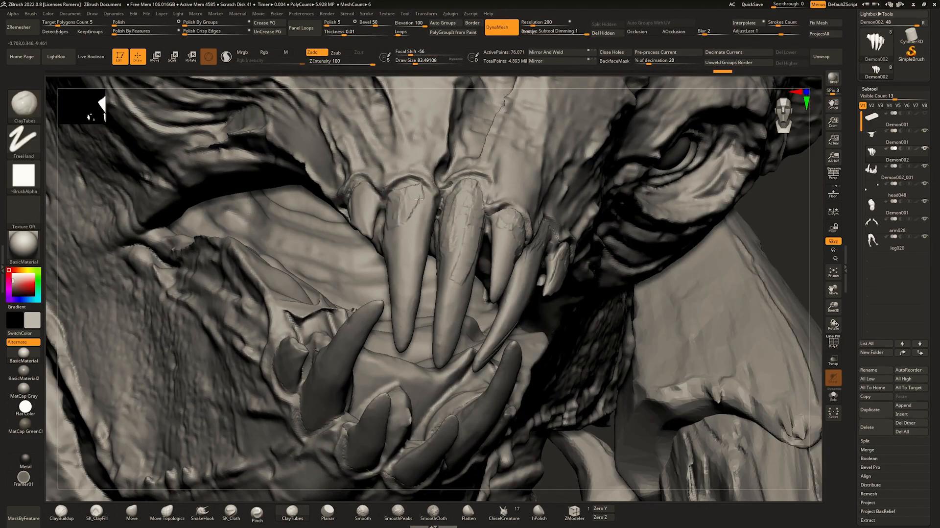
pyautogui.moveTo(338, 215); pyautogui.dragTo(375, 196, button='right')
pyautogui.moveTo(370, 177); pyautogui.dragTo(359, 203)
pyautogui.moveTo(360, 203); pyautogui.dragTo(301, 289, button='right')
pyautogui.moveTo(263, 356); pyautogui.dragTo(213, 333, button='right')
# Select the lower teeth subtool and build up rough texture around the bases of its fangs with ClayTubes.
pyautogui.keyDown('alt'); pyautogui.click(303, 326); pyautogui.keyUp('alt')
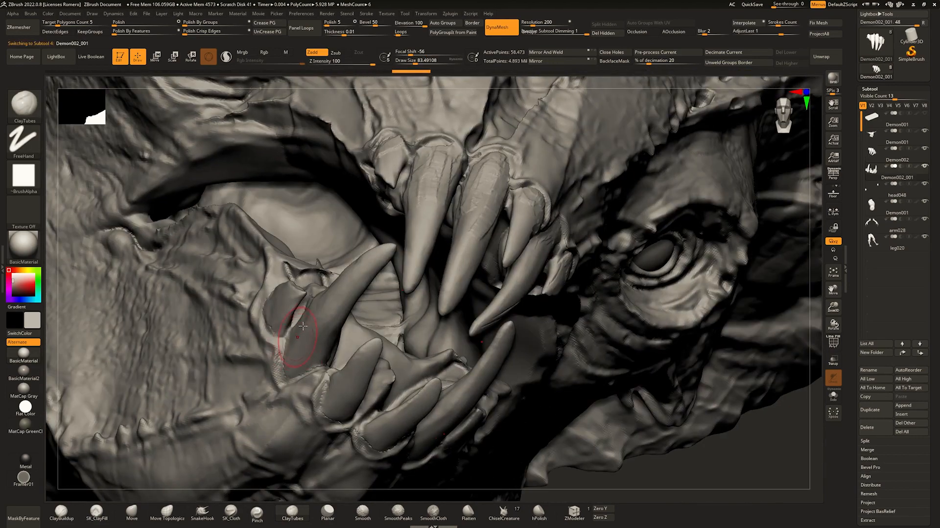
pyautogui.moveTo(322, 301); pyautogui.dragTo(338, 279)
pyautogui.moveTo(339, 279)
pyautogui.mouseDown(button='right')
pyautogui.moveTo(380, 289)
pyautogui.moveTo(367, 308)
pyautogui.mouseUp(button='right')
pyautogui.moveTo(301, 311); pyautogui.dragTo(281, 328)
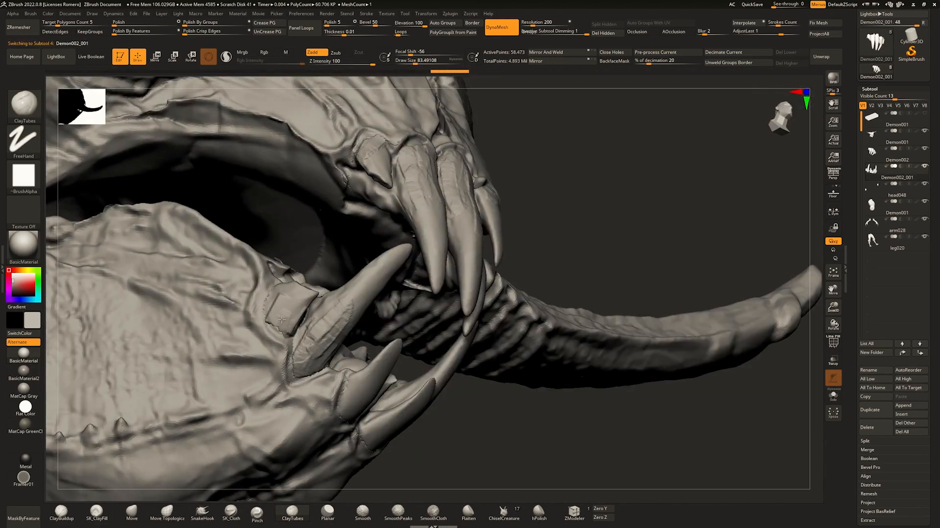
pyautogui.moveTo(287, 288); pyautogui.dragTo(270, 308)
pyautogui.keyDown('alt'); pyautogui.moveTo(317, 333); pyautogui.dragTo(300, 271, button='right'); pyautogui.keyUp('alt')
pyautogui.moveTo(300, 271)
pyautogui.mouseDown(button='right')
pyautogui.moveTo(269, 250)
pyautogui.moveTo(338, 294)
pyautogui.moveTo(316, 336)
pyautogui.mouseUp(button='right')
pyautogui.rightClick(277, 262)
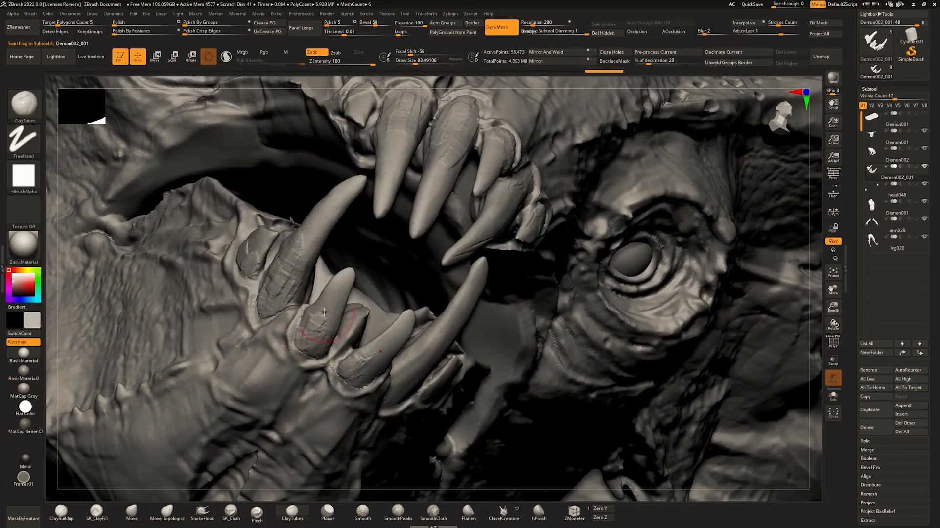
pyautogui.moveTo(347, 308); pyautogui.dragTo(391, 342, button='right')
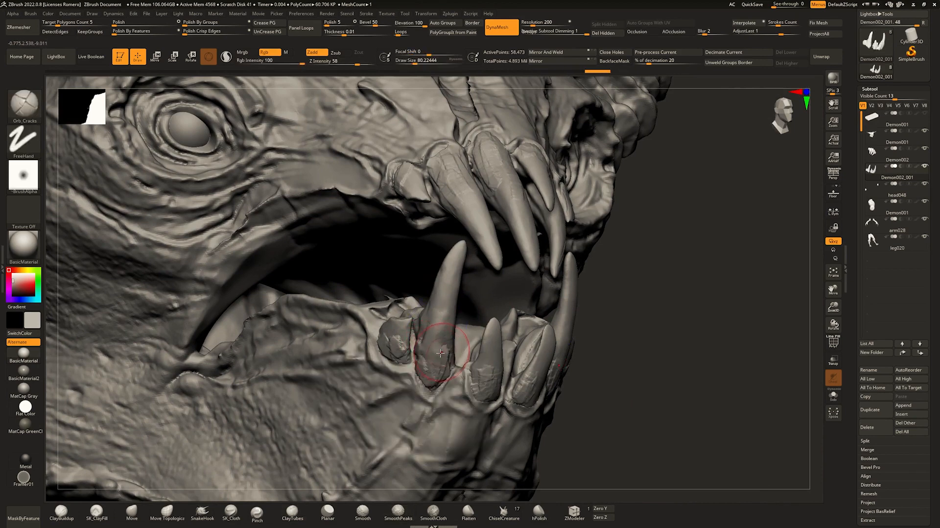
# Undo the last strokes on the lower side fang and flatten its built-up surface with the hPolish brush.
pyautogui.press('space')
pyautogui.hotkey('ctrl', 'z')
pyautogui.hotkey('ctrl', 'z')
pyautogui.moveTo(436, 349); pyautogui.dragTo(436, 338)
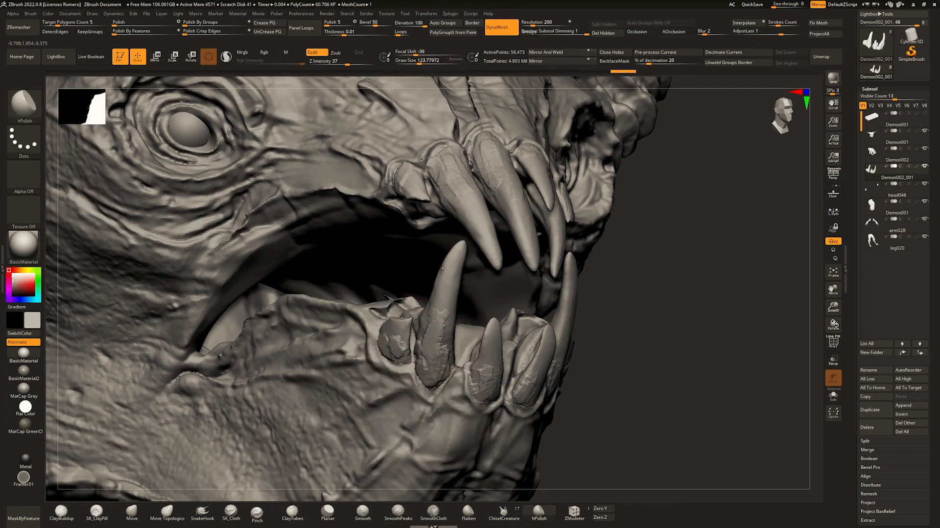
pyautogui.moveTo(444, 323); pyautogui.dragTo(488, 351, button='right')
pyautogui.moveTo(501, 318); pyautogui.dragTo(526, 228, button='right')
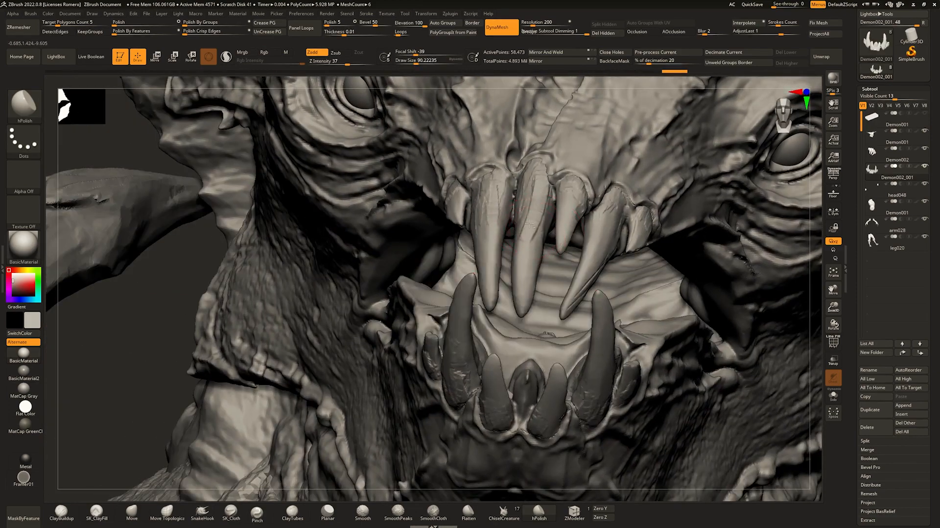
# Select the upper teeth subtool and flatten the built-up surface of the front fangs with hPolish.
pyautogui.keyDown('alt'); pyautogui.click(526, 249); pyautogui.keyUp('alt')
pyautogui.moveTo(533, 233); pyautogui.dragTo(537, 223)
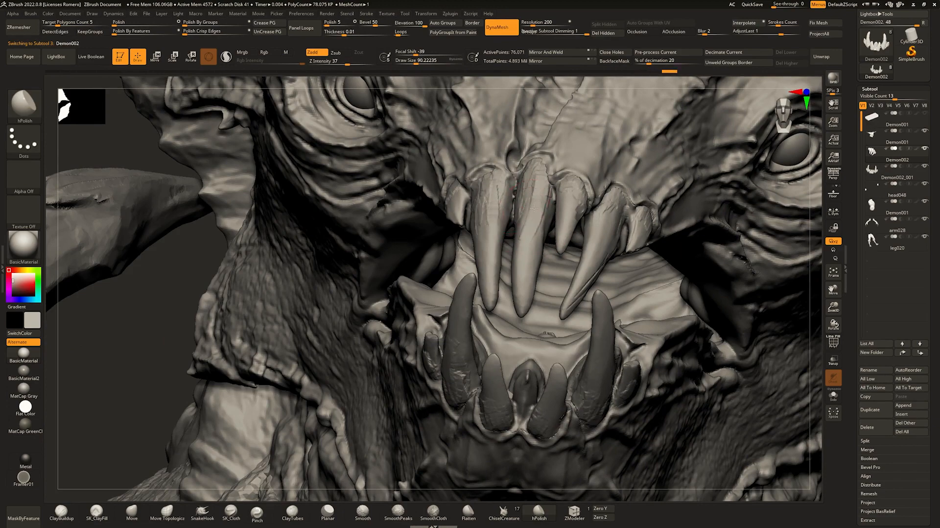
pyautogui.moveTo(425, 221); pyautogui.dragTo(482, 215, button='right')
# Carve crack lines along the two long upper front fangs with a small Orb_Cracks brush.
pyautogui.press('2')
pyautogui.press('space')
pyautogui.moveTo(474, 196)
pyautogui.mouseDown()
pyautogui.moveTo(465, 196)
pyautogui.moveTo(492, 302)
pyautogui.mouseUp()
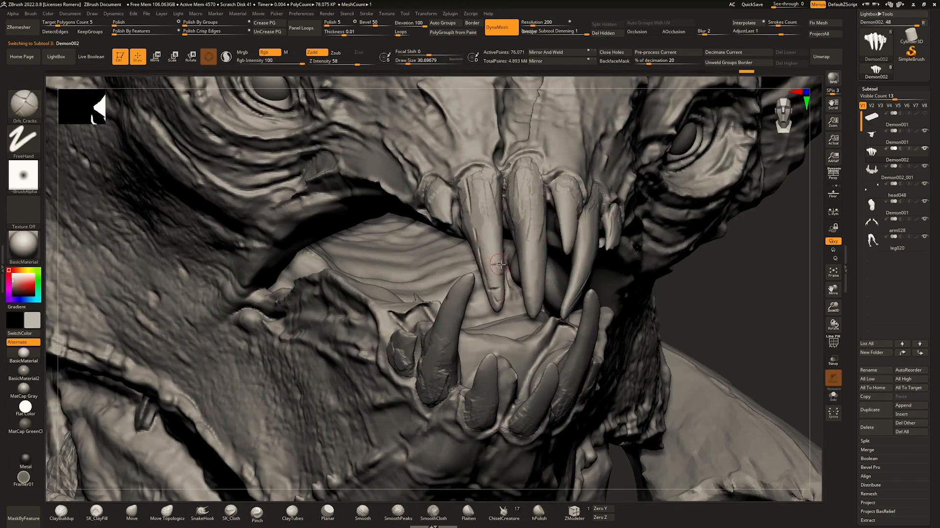
pyautogui.moveTo(501, 264)
pyautogui.mouseDown(button='right')
pyautogui.moveTo(524, 263)
pyautogui.moveTo(509, 299)
pyautogui.moveTo(482, 307)
pyautogui.mouseUp(button='right')
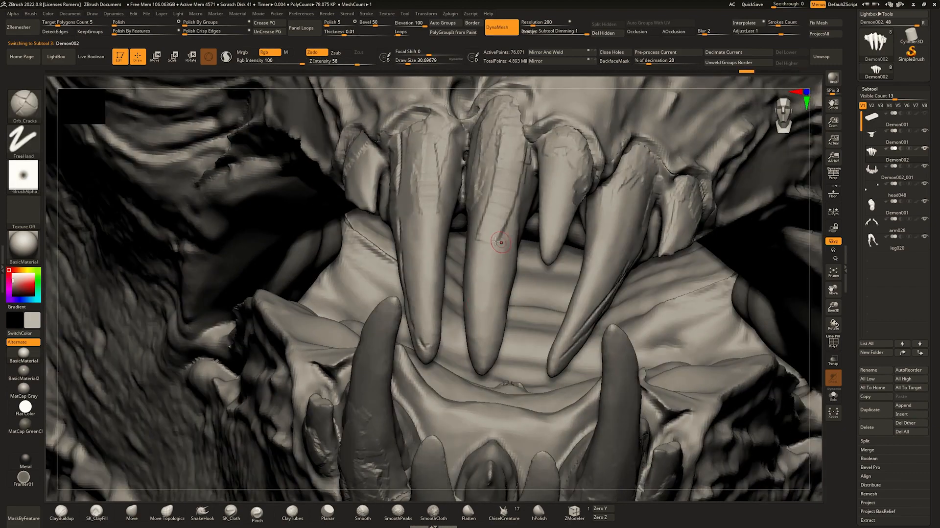
pyautogui.moveTo(496, 242); pyautogui.dragTo(482, 241)
# Rework the upper middle fang's surface with a broader brush, and add finer Orb_Cracks lines to it.
pyautogui.press('space')
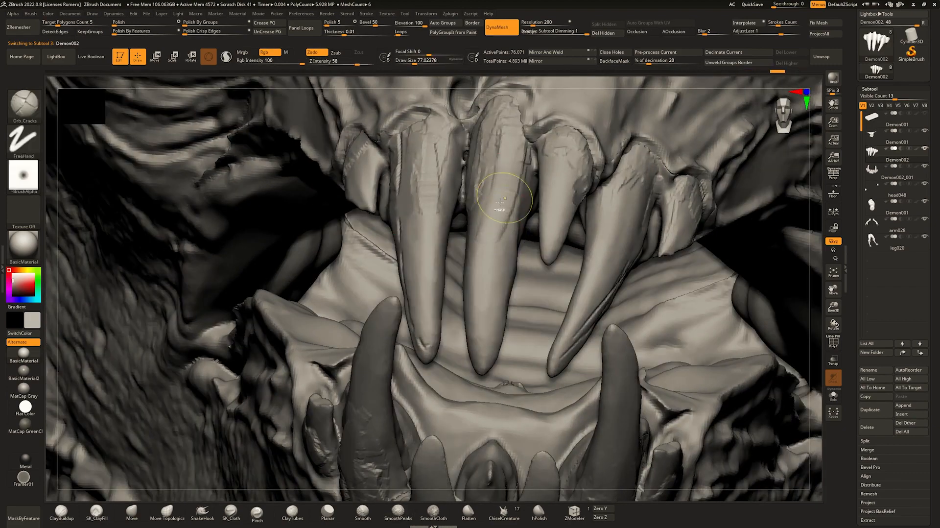
pyautogui.moveTo(498, 169); pyautogui.dragTo(496, 218)
pyautogui.moveTo(527, 162); pyautogui.dragTo(526, 178)
pyautogui.keyDown('ctrl'); pyautogui.moveTo(526, 206); pyautogui.dragTo(513, 177, button='right'); pyautogui.keyUp('ctrl')
pyautogui.press('2')
pyautogui.rightClick(513, 216)
pyautogui.moveTo(501, 208); pyautogui.dragTo(493, 207)
pyautogui.moveTo(512, 208); pyautogui.dragTo(503, 246)
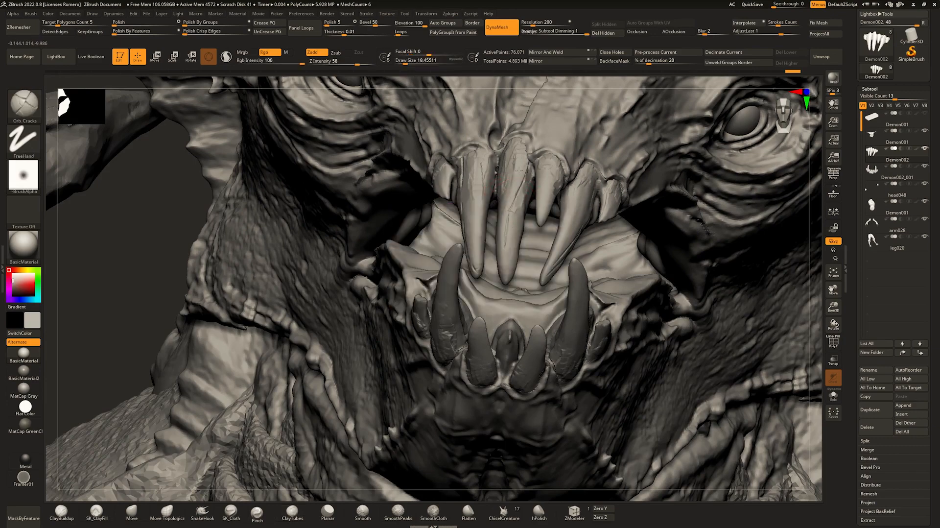
# Carve thin Orb_Cracks lines into the upper side teeth and down the large lower side fang.
pyautogui.moveTo(519, 172); pyautogui.dragTo(620, 236, button='right')
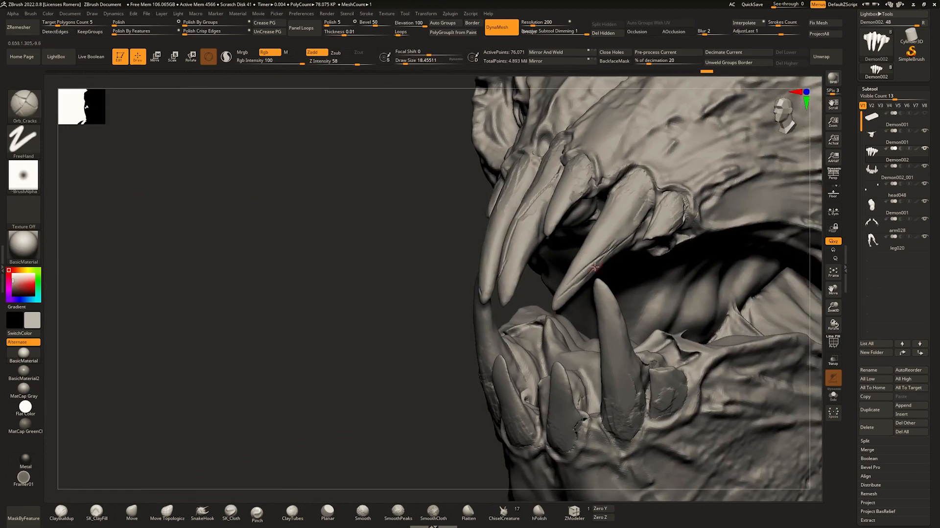
pyautogui.moveTo(581, 273); pyautogui.dragTo(623, 229, button='right')
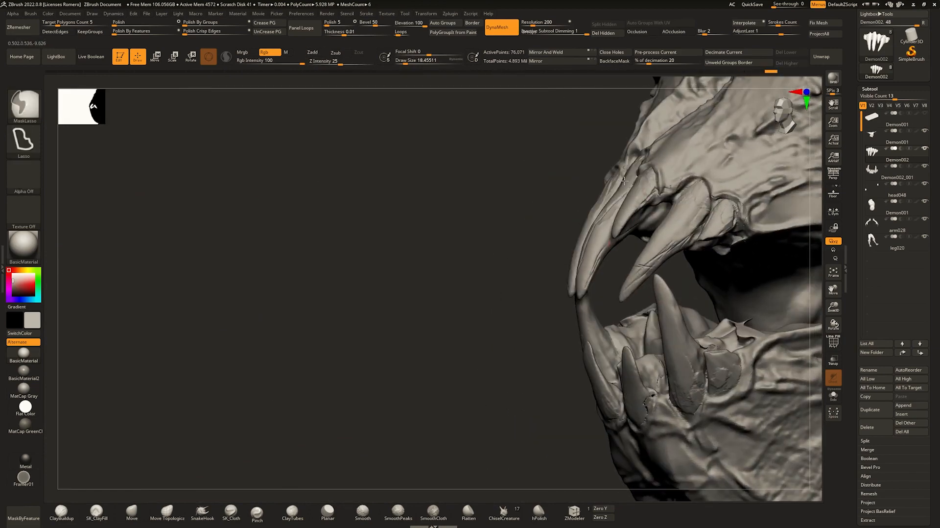
pyautogui.moveTo(709, 249)
pyautogui.keyDown('alt'); pyautogui.mouseDown(button='right')
pyautogui.moveTo(608, 237)
pyautogui.moveTo(510, 388)
pyautogui.moveTo(553, 317)
pyautogui.mouseUp(button='right'); pyautogui.keyUp('alt')
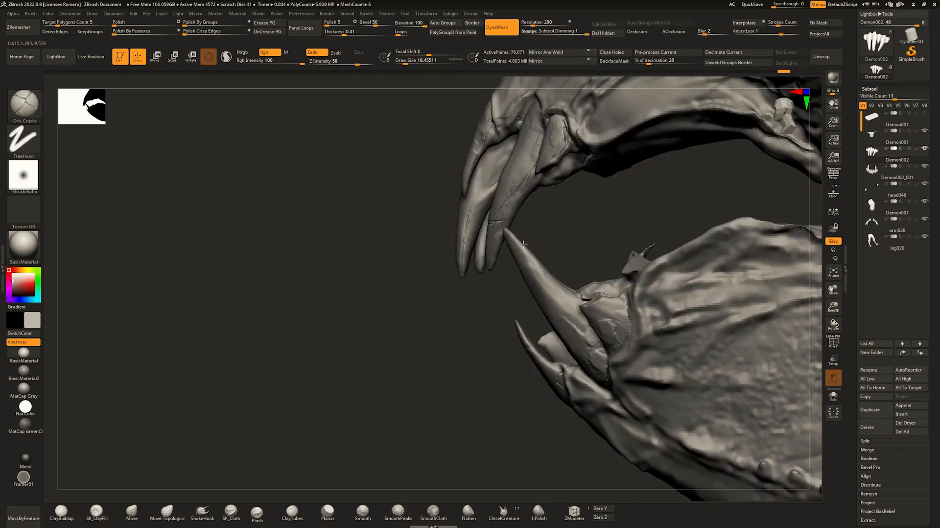
pyautogui.keyDown('alt'); pyautogui.click(566, 304); pyautogui.keyUp('alt')
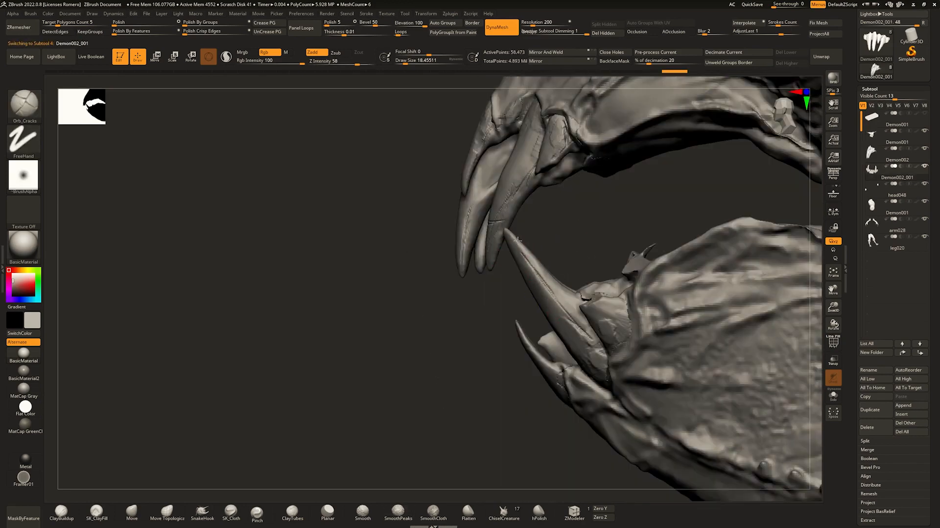
pyautogui.moveTo(518, 240); pyautogui.dragTo(673, 262, button='right')
# Examine the polygroups of the upper and lower teeth subtools in Solo view with the polyframe shown.
pyautogui.hotkey('shift', 'f')
pyautogui.keyDown('ctrl'); pyautogui.moveTo(575, 183); pyautogui.dragTo(611, 231, button='right'); pyautogui.keyUp('ctrl')
pyautogui.hotkey('shift', 'f')
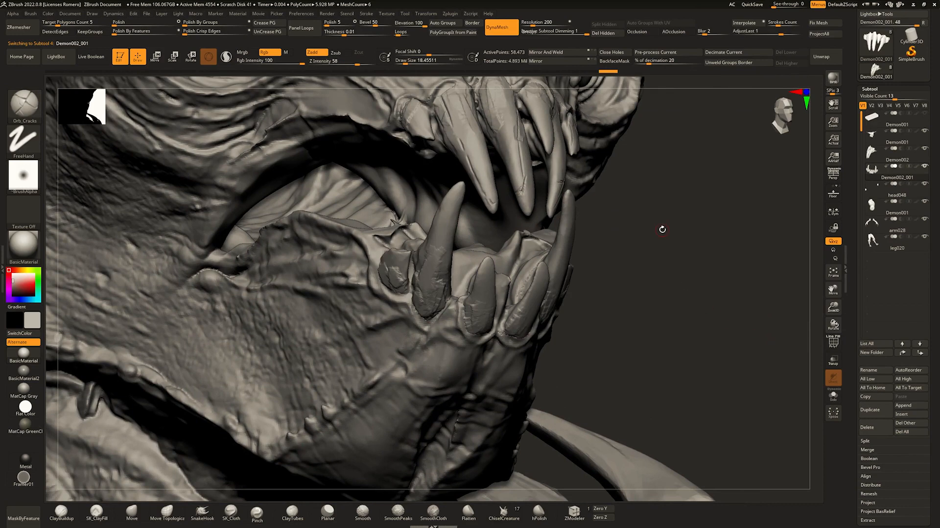
pyautogui.press('Up')
pyautogui.hotkey('ctrl', 'q')
pyautogui.keyDown('ctrl'); pyautogui.moveTo(668, 248); pyautogui.dragTo(640, 234, button='right'); pyautogui.keyUp('ctrl')
pyautogui.hotkey('shift', 'f')
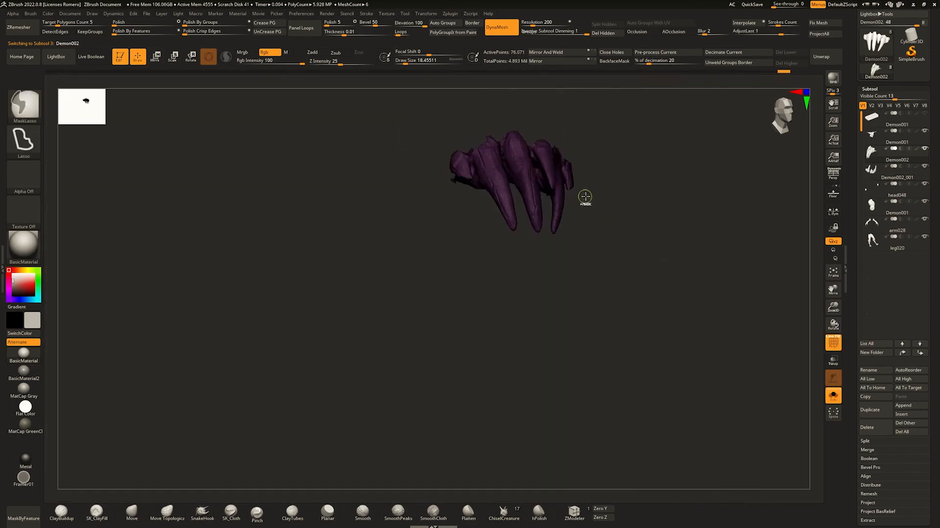
pyautogui.hotkey('shift', 'f')
pyautogui.hotkey('shift', 'f')
pyautogui.press('Down')
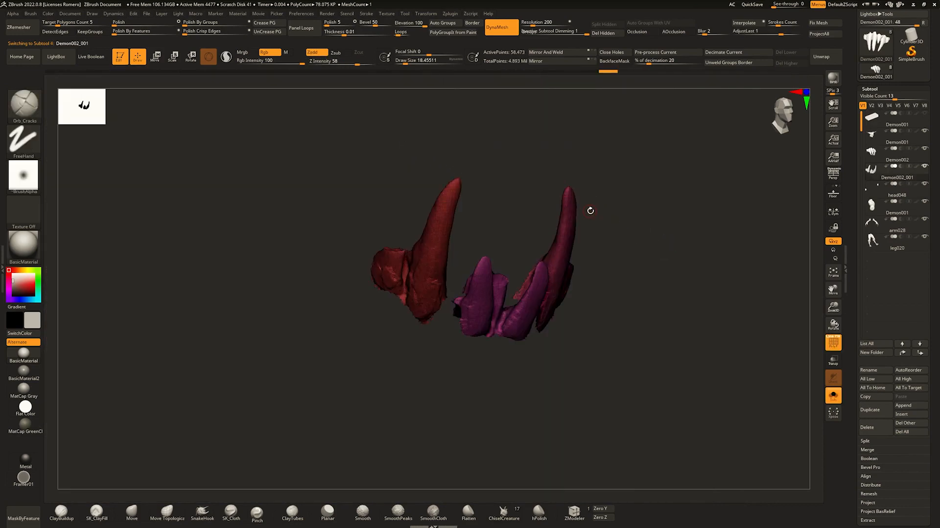
# Move the head048 subtool above the two teeth subtools, and show the whole creature again without the polyframe.
pyautogui.press('Down')
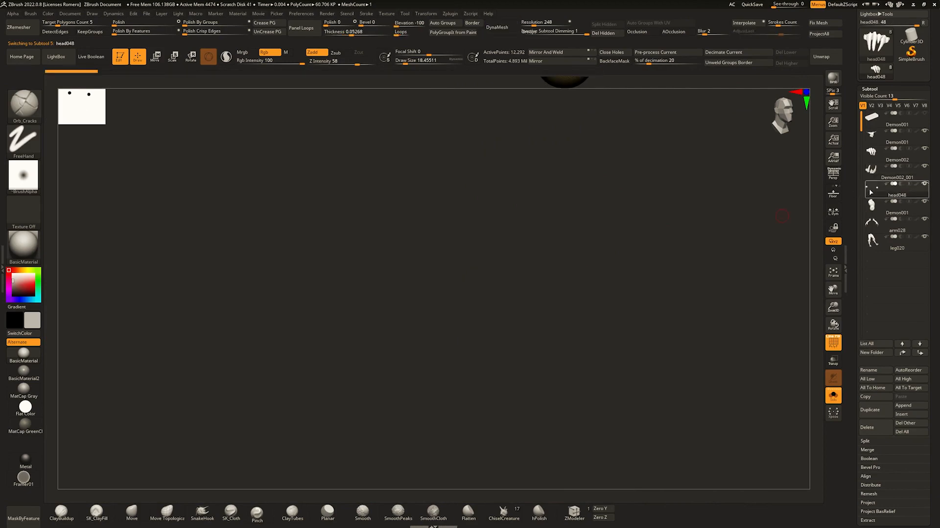
pyautogui.moveTo(870, 192); pyautogui.dragTo(871, 154)
pyautogui.keyDown('alt'); pyautogui.moveTo(571, 208); pyautogui.dragTo(495, 259, button='right'); pyautogui.keyUp('alt')
pyautogui.hotkey('ctrl', 'q')
pyautogui.hotkey('shift', 'f')
pyautogui.keyDown('ctrl'); pyautogui.moveTo(495, 260); pyautogui.dragTo(342, 201, button='right'); pyautogui.keyUp('ctrl')
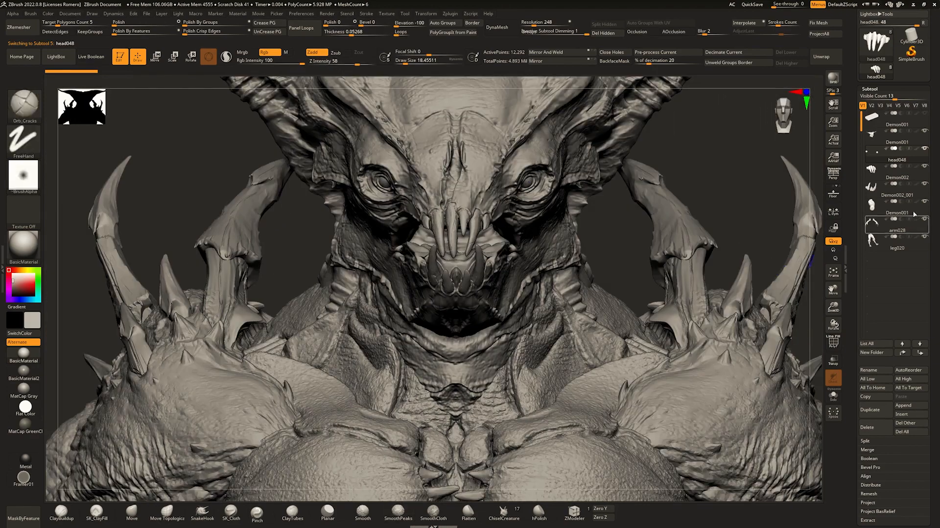
pyautogui.moveTo(622, 198); pyautogui.dragTo(647, 219, button='right')
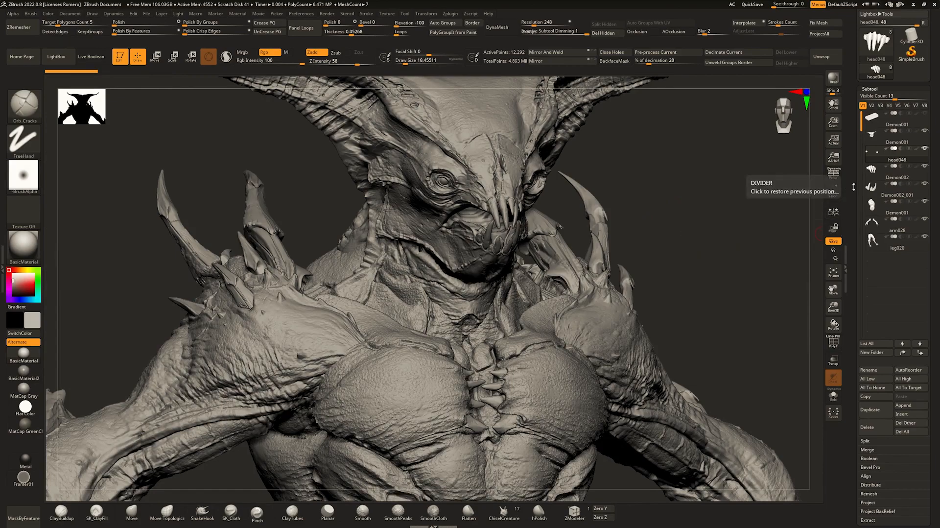
# Select the arm028 subtool, show it in Solo, and isolate the arm meshes by hiding their spikes and claws.
pyautogui.keyDown('alt'); pyautogui.click(518, 220); pyautogui.keyUp('alt')
pyautogui.keyDown('alt'); pyautogui.moveTo(519, 221); pyautogui.dragTo(593, 105, button='right'); pyautogui.keyUp('alt')
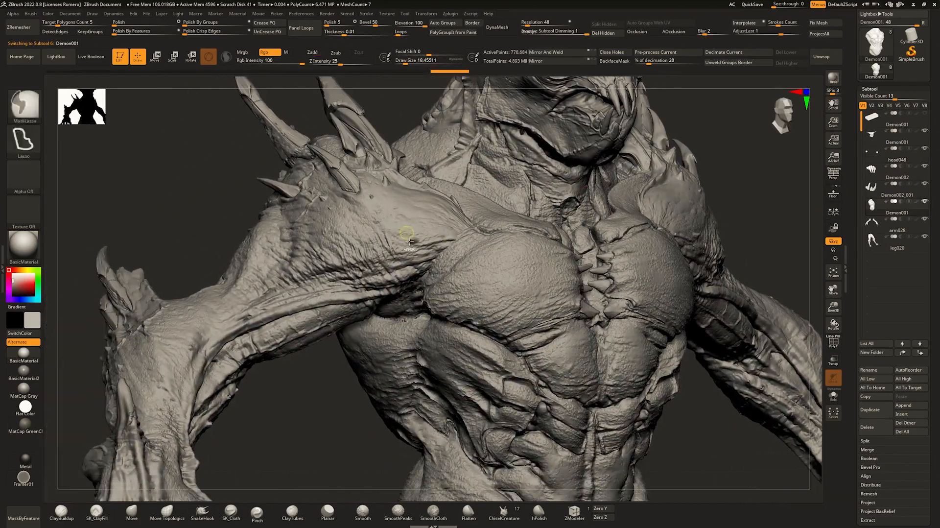
pyautogui.keyDown('ctrl'); pyautogui.moveTo(406, 215); pyautogui.dragTo(440, 218, button='right'); pyautogui.keyUp('ctrl')
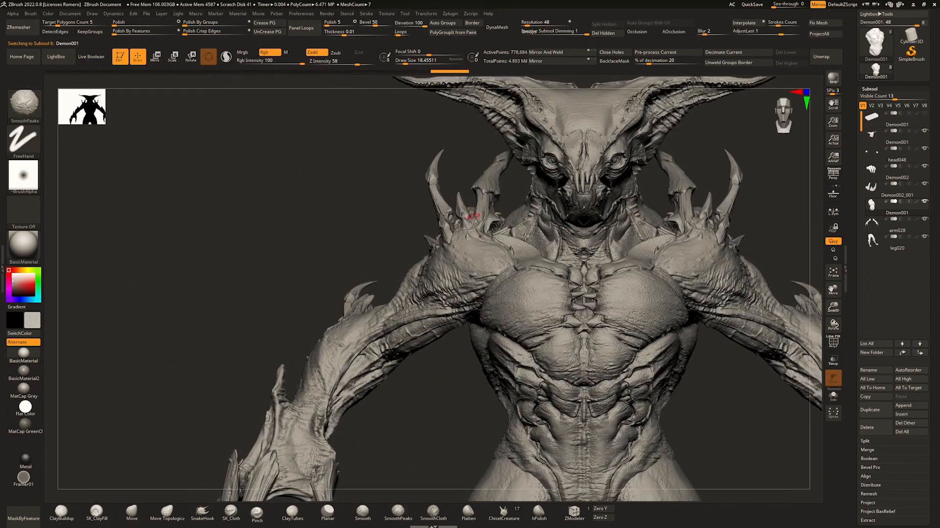
pyautogui.moveTo(583, 232)
pyautogui.keyDown('alt'); pyautogui.mouseDown(button='right')
pyautogui.moveTo(513, 210)
pyautogui.moveTo(552, 199)
pyautogui.mouseUp(button='right'); pyautogui.keyUp('alt')
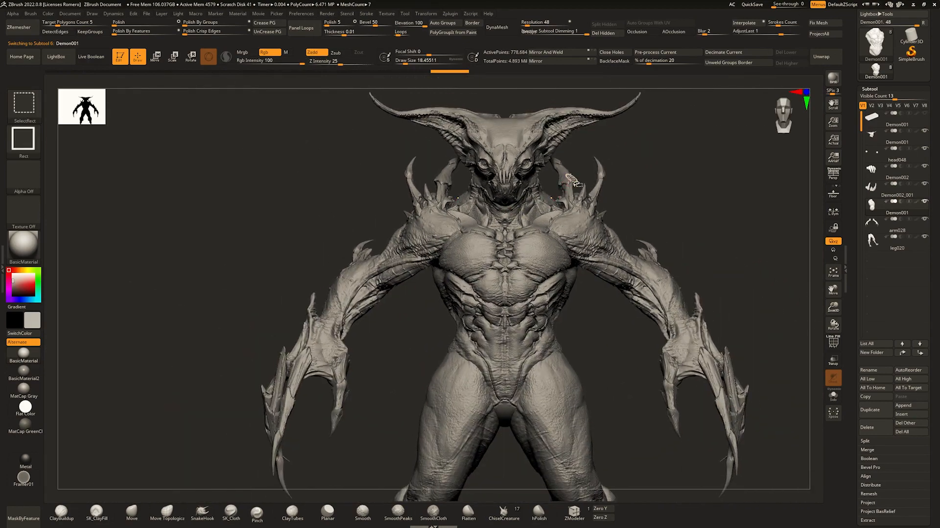
pyautogui.keyDown('alt'); pyautogui.click(569, 177); pyautogui.keyUp('alt')
pyautogui.keyDown('ctrl'); pyautogui.keyDown('shift'); pyautogui.click(568, 177); pyautogui.keyUp('shift'); pyautogui.keyUp('ctrl')
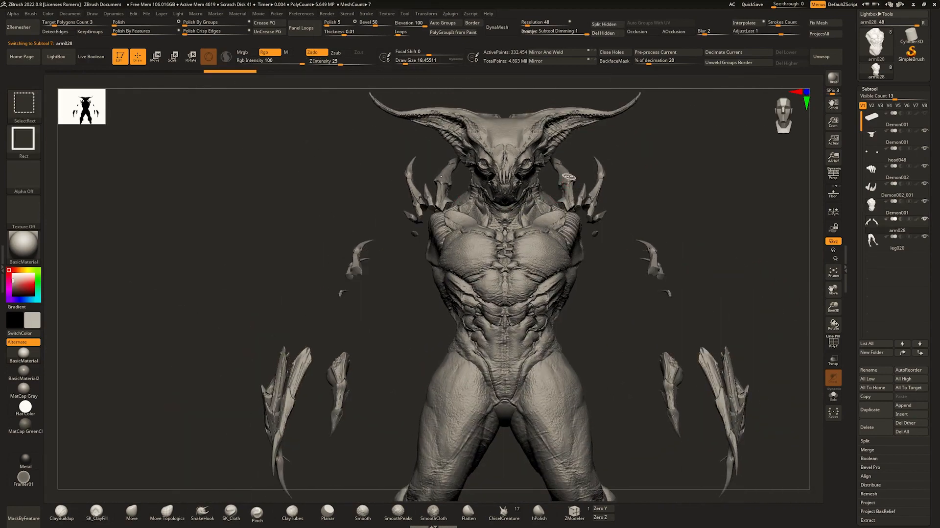
pyautogui.hotkey('alt', 's')
pyautogui.moveTo(422, 311)
pyautogui.mouseDown(button='right')
pyautogui.moveTo(455, 315)
pyautogui.moveTo(692, 216)
pyautogui.mouseUp(button='right')
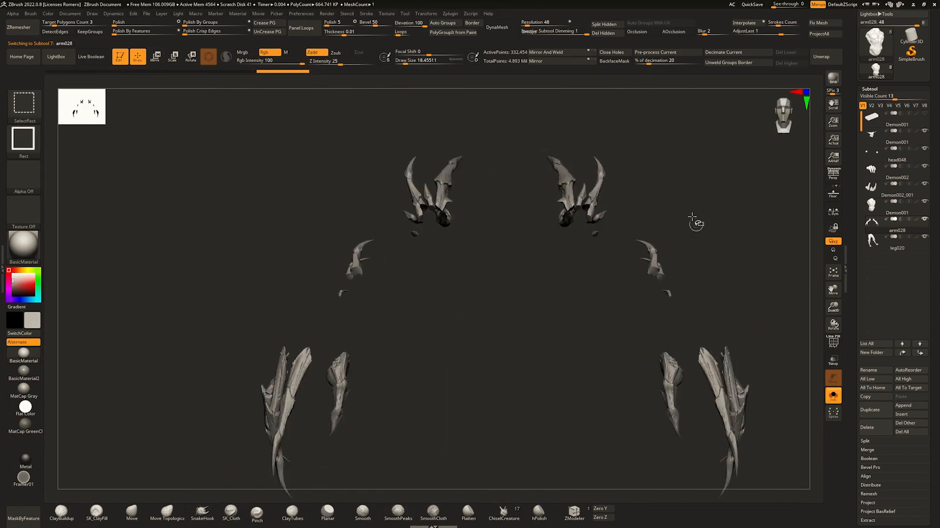
pyautogui.keyDown('ctrl'); pyautogui.keyDown('shift'); pyautogui.click(597, 183); pyautogui.keyUp('shift'); pyautogui.keyUp('ctrl')
pyautogui.moveTo(605, 187); pyautogui.dragTo(622, 181, button='right')
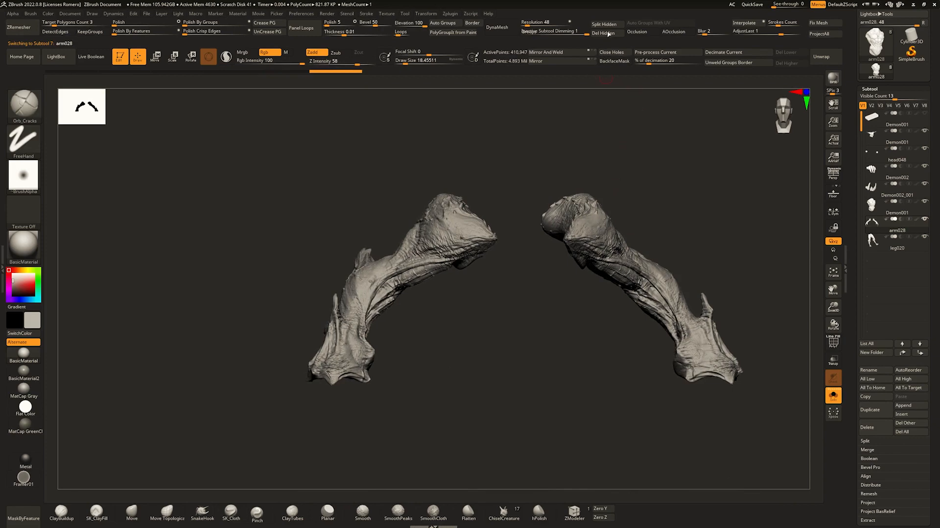
pyautogui.moveTo(620, 253)
pyautogui.mouseDown(button='right')
pyautogui.moveTo(630, 251)
pyautogui.moveTo(612, 273)
pyautogui.moveTo(608, 251)
pyautogui.mouseUp(button='right')
# Set the DynaMesh resolution to 848 and remesh the merged body, arms and legs.
pyautogui.keyDown('alt'); pyautogui.click(609, 243); pyautogui.keyUp('alt')
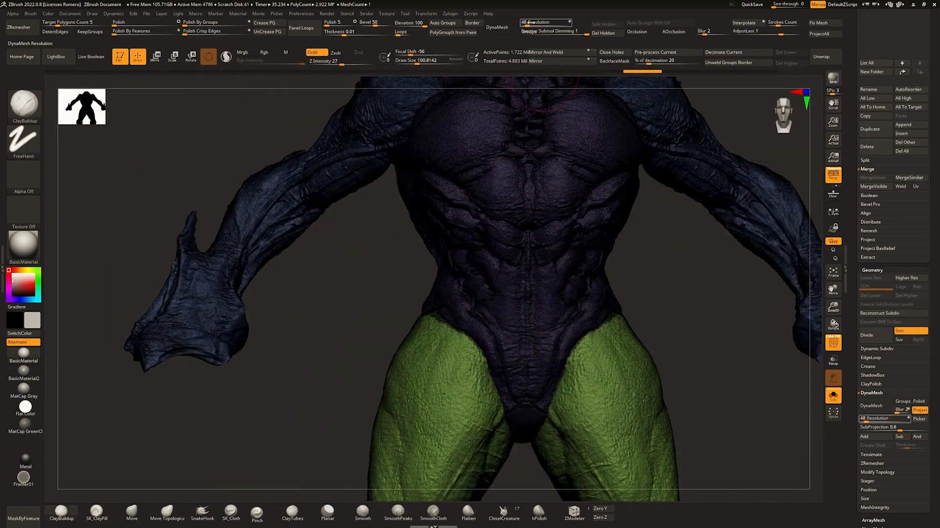
pyautogui.click(531, 23)
pyautogui.write('848')
pyautogui.press('Return')
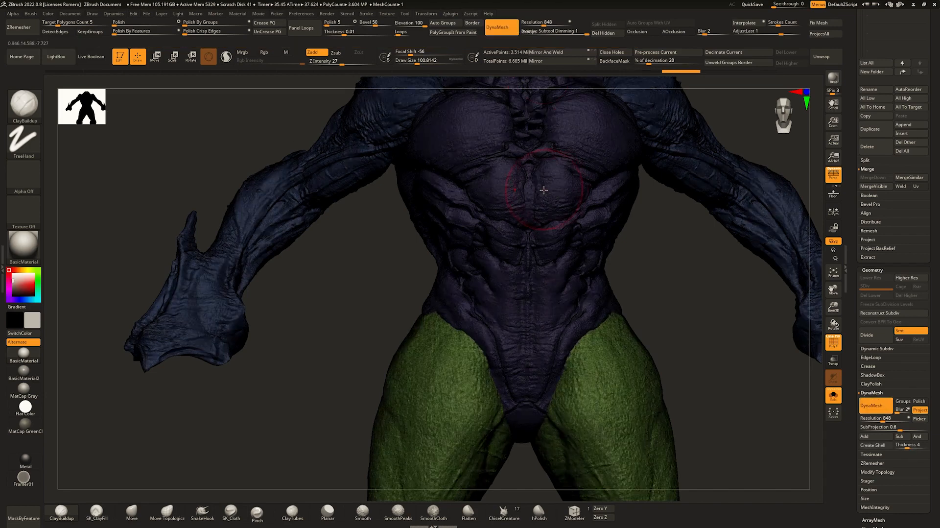
# Hide the polyframe and examine the remeshed torso, arms and thighs for retained surface detail.
pyautogui.moveTo(505, 185)
pyautogui.keyDown('ctrl'); pyautogui.mouseDown(button='right')
pyautogui.moveTo(535, 206)
pyautogui.moveTo(466, 162)
pyautogui.moveTo(442, 157)
pyautogui.moveTo(512, 176)
pyautogui.moveTo(482, 173)
pyautogui.moveTo(555, 240)
pyautogui.moveTo(620, 195)
pyautogui.mouseUp(button='right'); pyautogui.keyUp('ctrl')
pyautogui.hotkey('shift', 'f')
pyautogui.moveTo(555, 214)
pyautogui.keyDown('alt'); pyautogui.mouseDown(button='right')
pyautogui.moveTo(535, 209)
pyautogui.moveTo(587, 211)
pyautogui.moveTo(592, 190)
pyautogui.moveTo(614, 205)
pyautogui.mouseUp(button='right'); pyautogui.keyUp('alt')
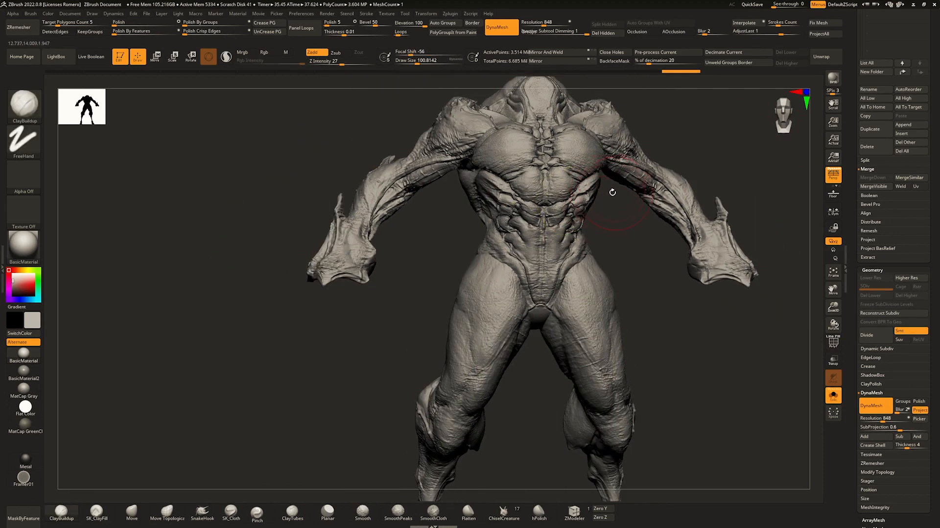
pyautogui.keyDown('ctrl'); pyautogui.moveTo(563, 277); pyautogui.dragTo(615, 274, button='right'); pyautogui.keyUp('ctrl')
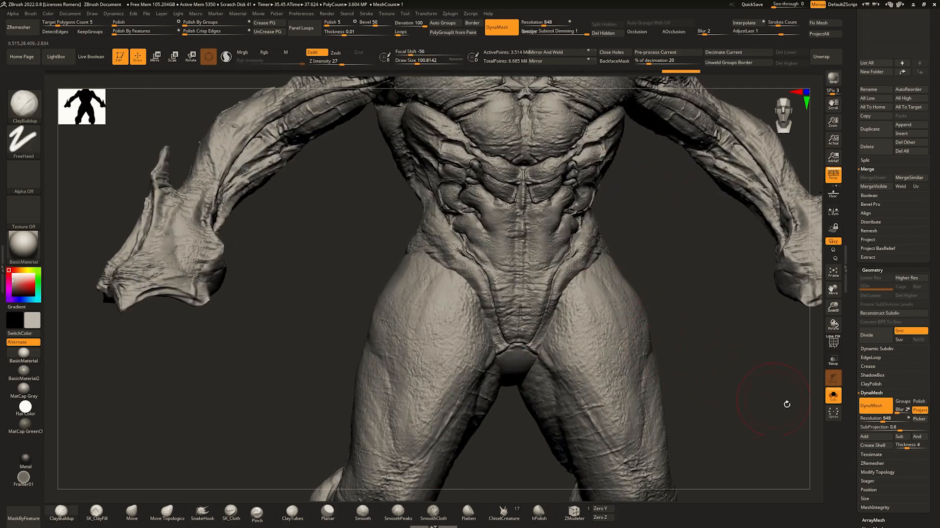
pyautogui.press('ctrl')
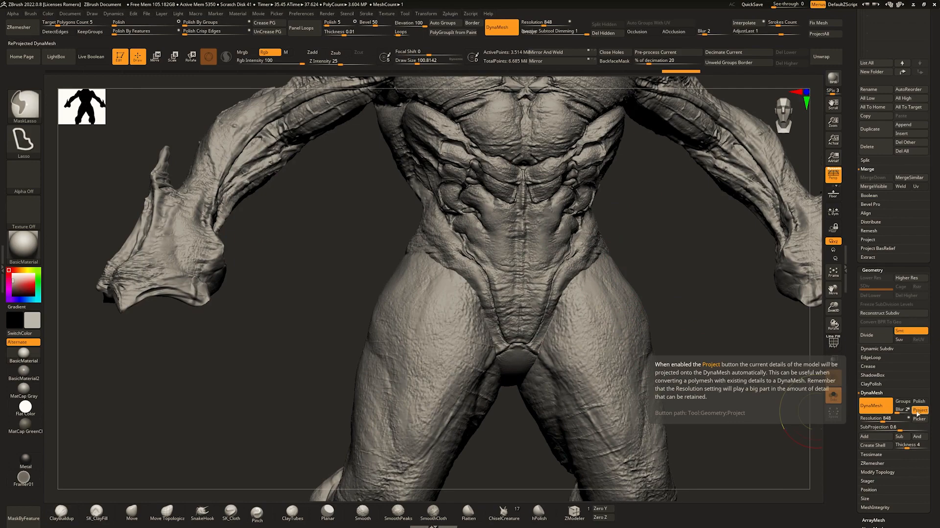
pyautogui.keyDown('alt'); pyautogui.moveTo(510, 192); pyautogui.dragTo(556, 284, button='right'); pyautogui.keyUp('alt')
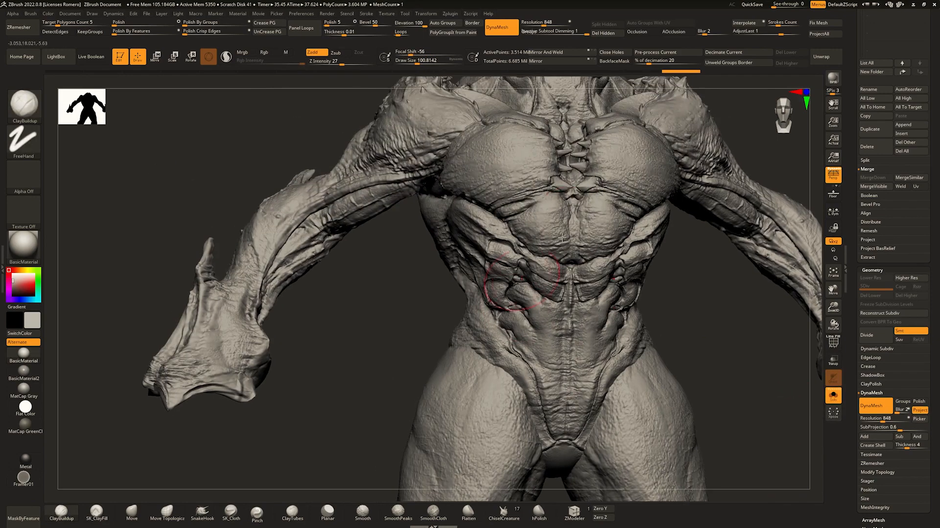
pyautogui.moveTo(578, 191)
pyautogui.keyDown('ctrl'); pyautogui.mouseDown(button='right')
pyautogui.moveTo(579, 233)
pyautogui.moveTo(612, 247)
pyautogui.mouseUp(button='right'); pyautogui.keyUp('ctrl')
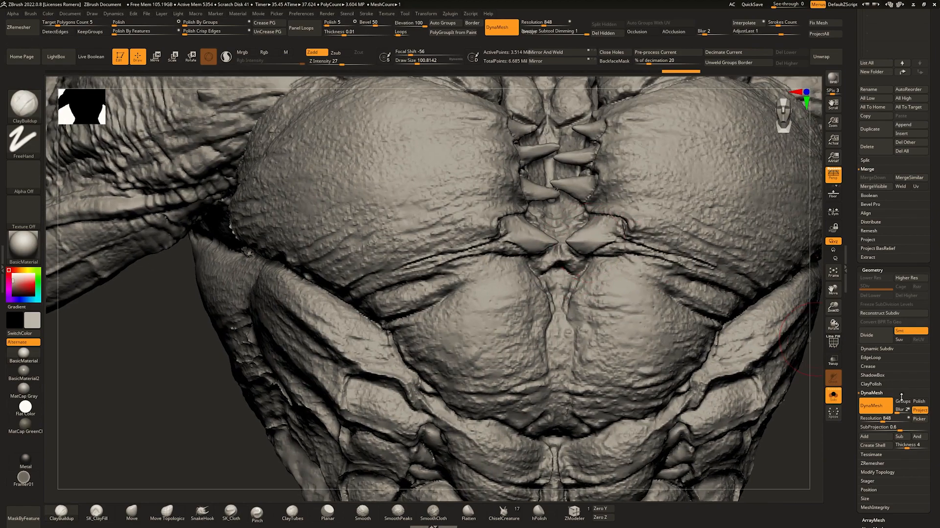
pyautogui.keyDown('ctrl'); pyautogui.moveTo(710, 284); pyautogui.dragTo(556, 220, button='right'); pyautogui.keyUp('ctrl')
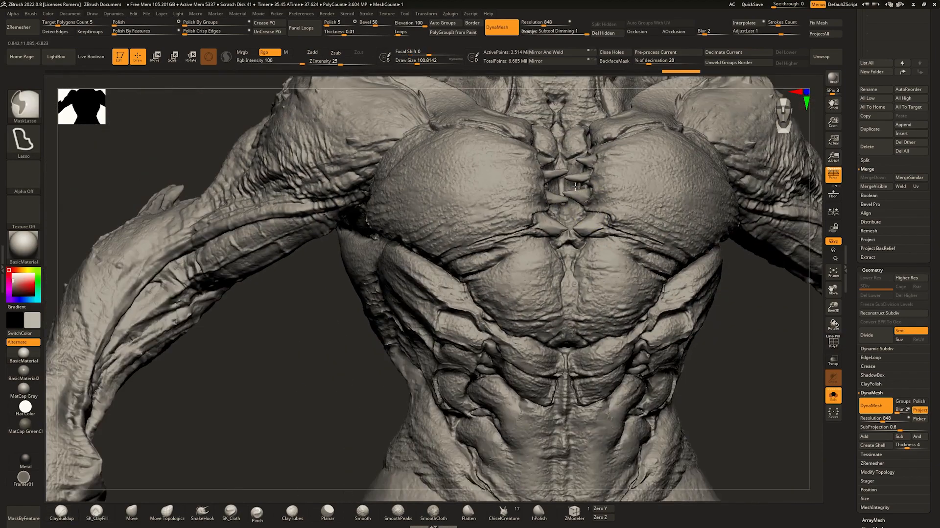
# Show the whole creature again and compare the chest and torso before and after the last change.
pyautogui.moveTo(575, 186); pyautogui.dragTo(572, 210, button='right')
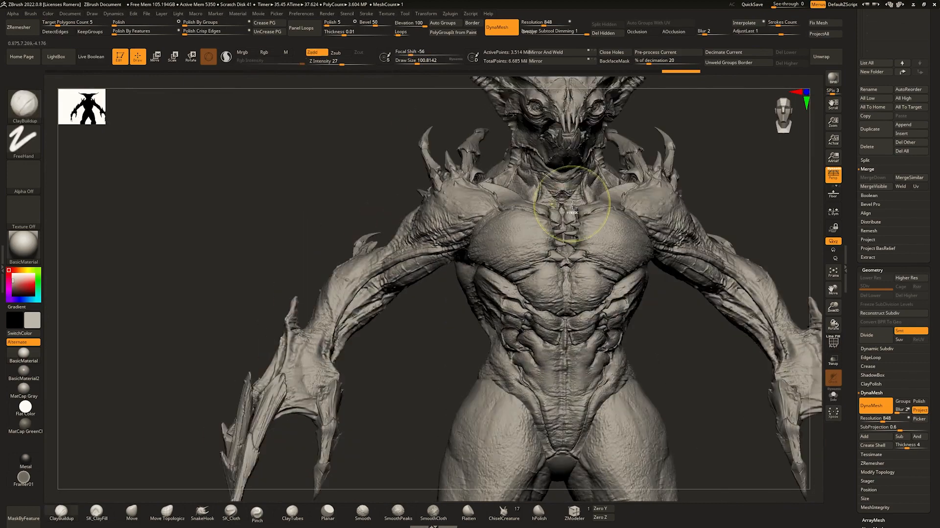
pyautogui.moveTo(612, 230); pyautogui.dragTo(635, 243, button='right')
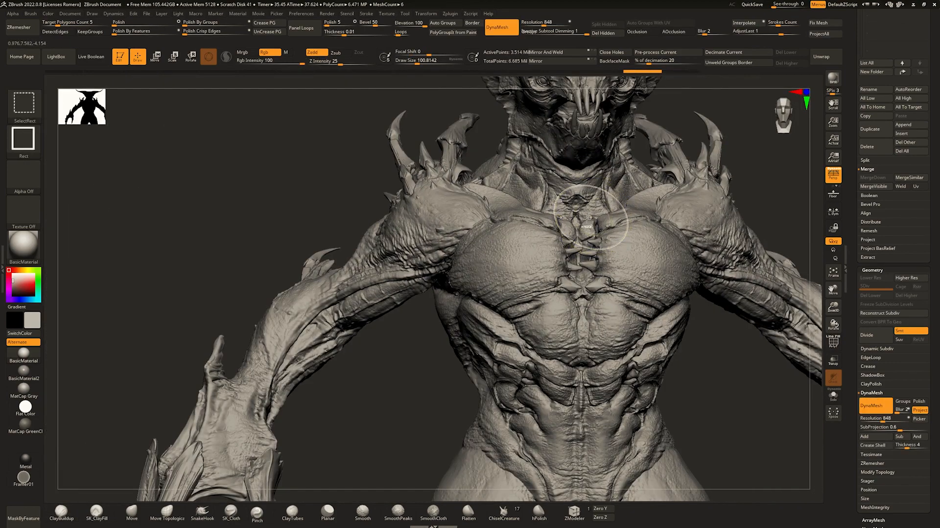
pyautogui.hotkey('ctrl', 'z')
pyautogui.moveTo(587, 219)
pyautogui.keyDown('ctrl'); pyautogui.mouseDown(button='right')
pyautogui.moveTo(592, 244)
pyautogui.moveTo(558, 209)
pyautogui.mouseUp(button='right'); pyautogui.keyUp('ctrl')
pyautogui.hotkey('ctrl', 'shift', 'z')
pyautogui.hotkey('shift', 'f')
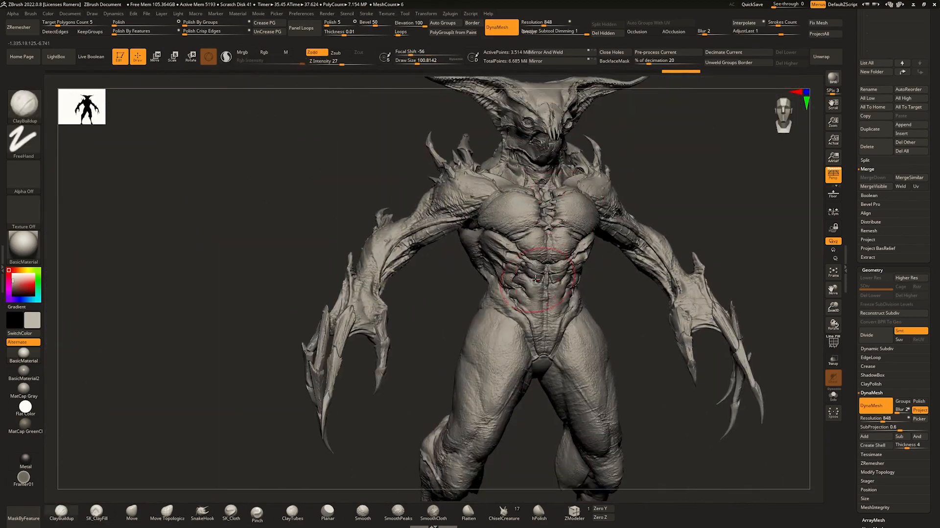
# Blend the seam where the thigh meets the hip with ClayBuildup strokes, reducing the brush size to about 44.
pyautogui.keyDown('alt'); pyautogui.moveTo(536, 278); pyautogui.dragTo(485, 218, button='right'); pyautogui.keyUp('alt')
pyautogui.keyDown('ctrl'); pyautogui.moveTo(484, 218); pyautogui.dragTo(494, 268, button='right'); pyautogui.keyUp('ctrl')
pyautogui.keyDown('alt'); pyautogui.moveTo(482, 166); pyautogui.dragTo(467, 208, button='right'); pyautogui.keyUp('alt')
pyautogui.keyDown('ctrl'); pyautogui.moveTo(468, 208); pyautogui.dragTo(456, 233, button='right'); pyautogui.keyUp('ctrl')
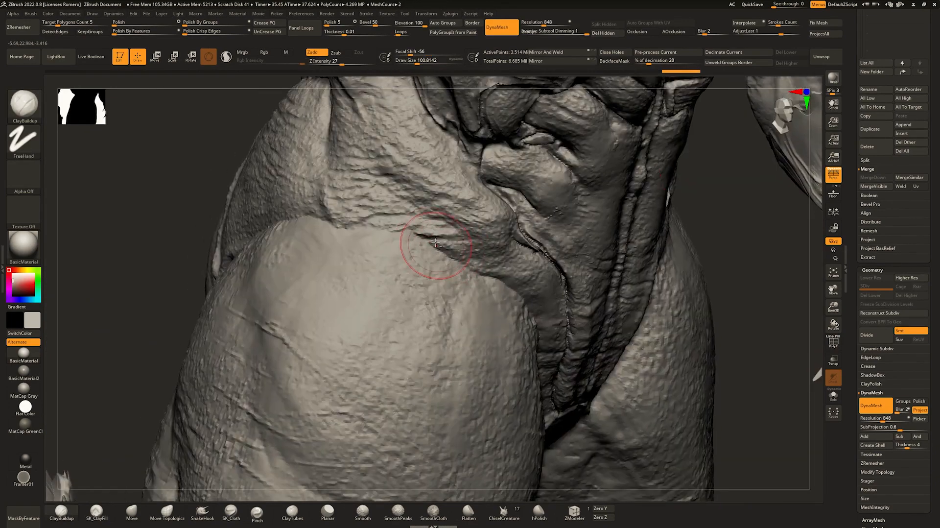
pyautogui.press('space')
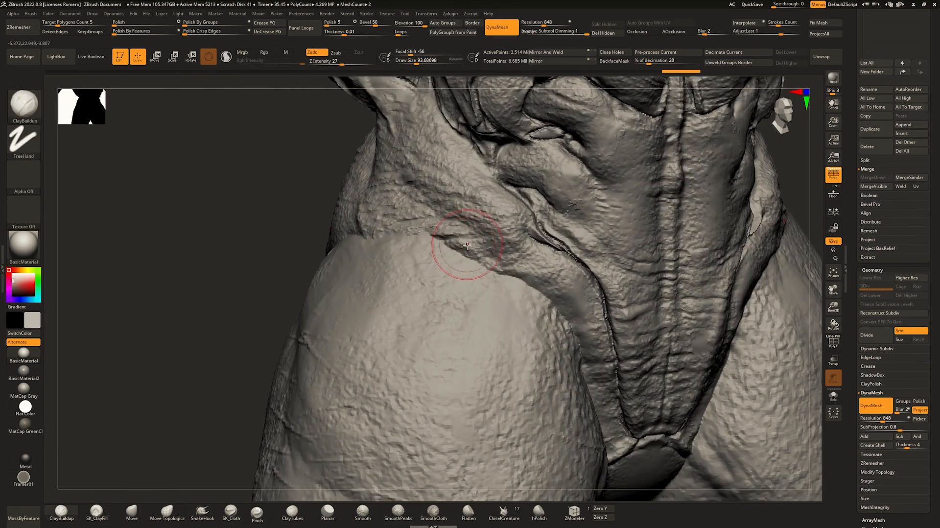
pyautogui.moveTo(467, 245)
pyautogui.mouseDown()
pyautogui.moveTo(442, 238)
pyautogui.moveTo(490, 267)
pyautogui.moveTo(460, 239)
pyautogui.mouseUp()
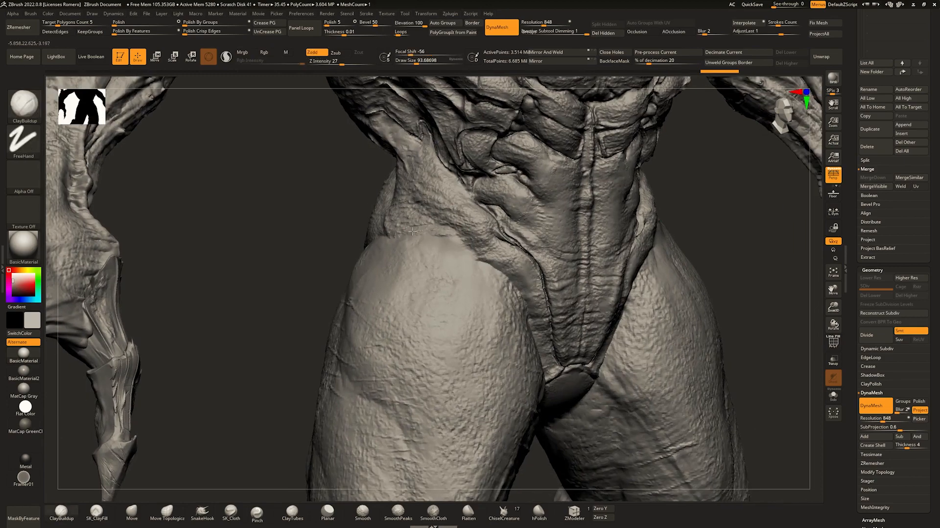
pyautogui.moveTo(471, 252)
pyautogui.mouseDown()
pyautogui.moveTo(499, 270)
pyautogui.moveTo(481, 259)
pyautogui.moveTo(492, 280)
pyautogui.mouseUp()
pyautogui.moveTo(499, 264); pyautogui.dragTo(464, 244, button='right')
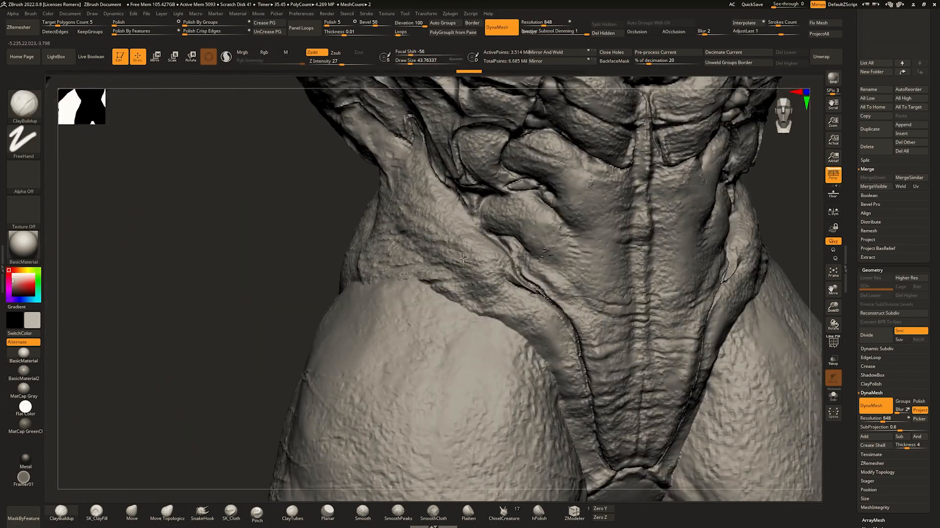
pyautogui.moveTo(463, 258); pyautogui.dragTo(459, 302, button='right')
pyautogui.press('space')
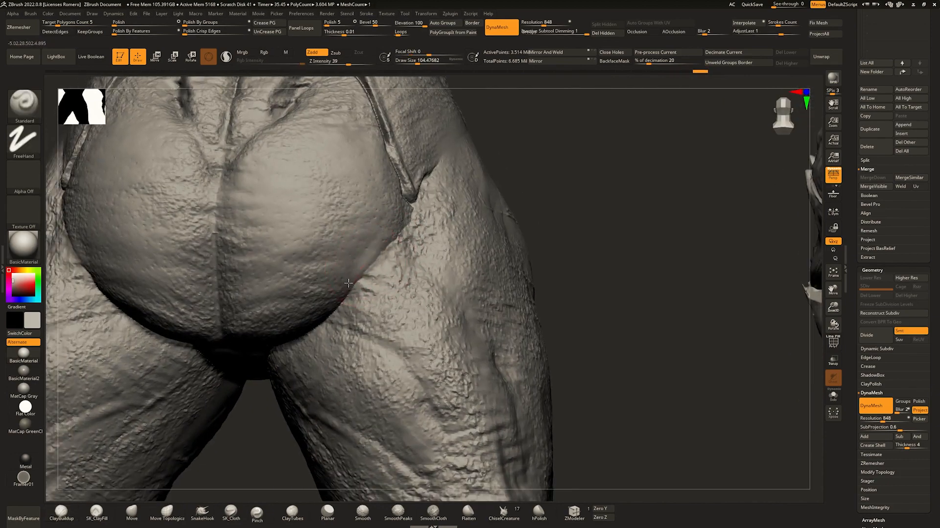
# Blend the edge between the buttocks and the backs of the thighs with ClayBuildup.
pyautogui.moveTo(348, 282); pyautogui.dragTo(323, 335, button='right')
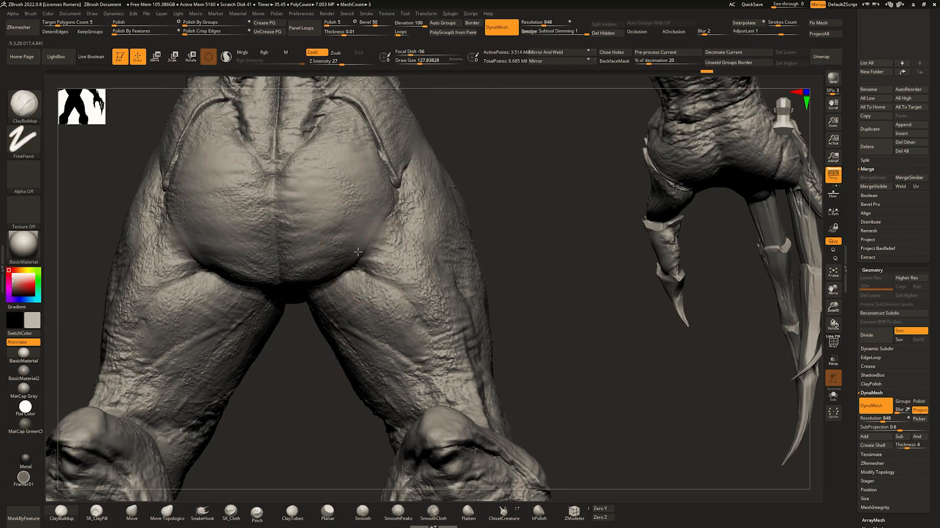
pyautogui.moveTo(358, 252)
pyautogui.keyDown('ctrl'); pyautogui.mouseDown(button='right')
pyautogui.moveTo(363, 200)
pyautogui.moveTo(421, 220)
pyautogui.moveTo(361, 237)
pyautogui.moveTo(413, 236)
pyautogui.moveTo(431, 215)
pyautogui.mouseUp(button='right'); pyautogui.keyUp('ctrl')
pyautogui.moveTo(431, 215)
pyautogui.keyDown('alt'); pyautogui.mouseDown(button='right')
pyautogui.moveTo(457, 317)
pyautogui.moveTo(406, 235)
pyautogui.moveTo(479, 269)
pyautogui.moveTo(387, 325)
pyautogui.mouseUp(button='right'); pyautogui.keyUp('alt')
pyautogui.press('space')
pyautogui.moveTo(438, 277)
pyautogui.mouseDown()
pyautogui.moveTo(415, 277)
pyautogui.moveTo(399, 296)
pyautogui.mouseUp()
pyautogui.press('space')
pyautogui.moveTo(462, 268); pyautogui.dragTo(416, 274, button='right')
# Fill and smooth the seam between the front of the shoulder and the upper chest with a brush size of about 136.
pyautogui.press('b')
pyautogui.press('d')
pyautogui.press('s')
pyautogui.press('space')
pyautogui.moveTo(338, 354); pyautogui.dragTo(349, 353)
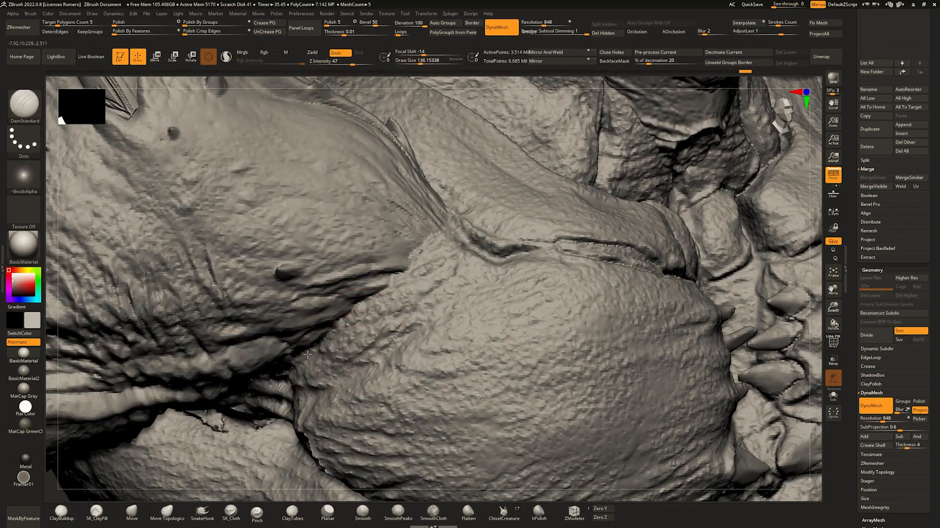
pyautogui.moveTo(508, 262)
pyautogui.keyDown('ctrl'); pyautogui.mouseDown(button='right')
pyautogui.moveTo(534, 215)
pyautogui.moveTo(483, 256)
pyautogui.moveTo(488, 277)
pyautogui.moveTo(467, 274)
pyautogui.mouseUp(button='right'); pyautogui.keyUp('ctrl')
pyautogui.moveTo(406, 286)
pyautogui.keyDown('shift'); pyautogui.mouseDown()
pyautogui.moveTo(457, 257)
pyautogui.moveTo(407, 286)
pyautogui.mouseUp(); pyautogui.keyUp('shift')
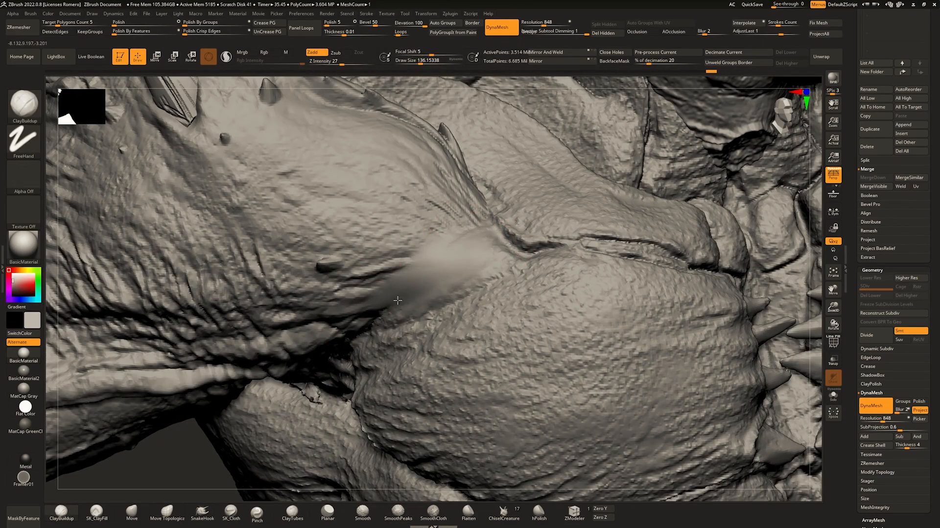
pyautogui.keyDown('ctrl'); pyautogui.moveTo(445, 242); pyautogui.dragTo(482, 220, button='right'); pyautogui.keyUp('ctrl')
pyautogui.keyDown('ctrl'); pyautogui.moveTo(482, 220); pyautogui.dragTo(445, 294, button='right'); pyautogui.keyUp('ctrl')
# Smooth the filled patch at the shoulder-chest joint further with the brush enlarged to about 167.
pyautogui.press('space')
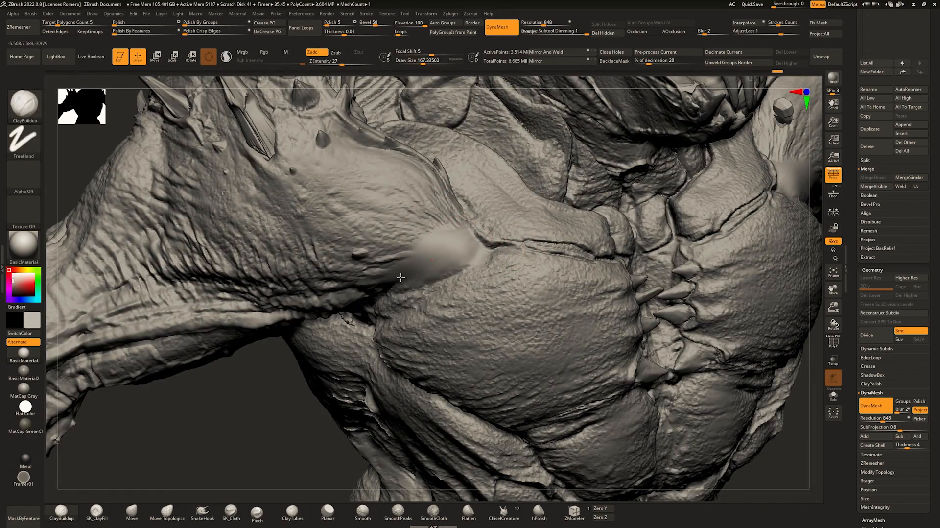
pyautogui.keyDown('ctrl'); pyautogui.moveTo(400, 277); pyautogui.dragTo(409, 232, button='right'); pyautogui.keyUp('ctrl')
pyautogui.moveTo(408, 232)
pyautogui.mouseDown(button='right')
pyautogui.moveTo(451, 228)
pyautogui.moveTo(454, 193)
pyautogui.moveTo(452, 259)
pyautogui.mouseUp(button='right')
pyautogui.keyDown('shift'); pyautogui.moveTo(453, 259); pyautogui.dragTo(408, 242, button='right'); pyautogui.keyUp('shift')
pyautogui.keyDown('shift'); pyautogui.moveTo(365, 282); pyautogui.dragTo(381, 264); pyautogui.keyUp('shift')
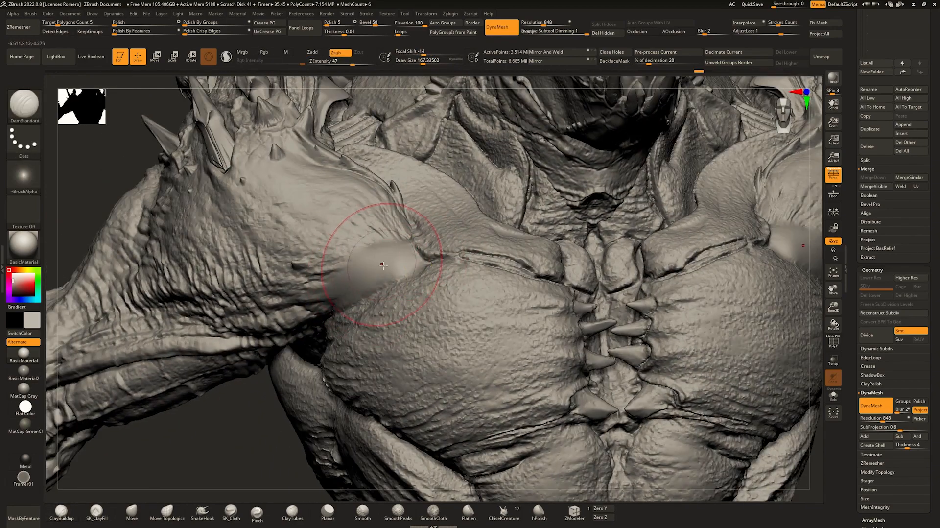
pyautogui.moveTo(356, 251); pyautogui.dragTo(382, 245, button='right')
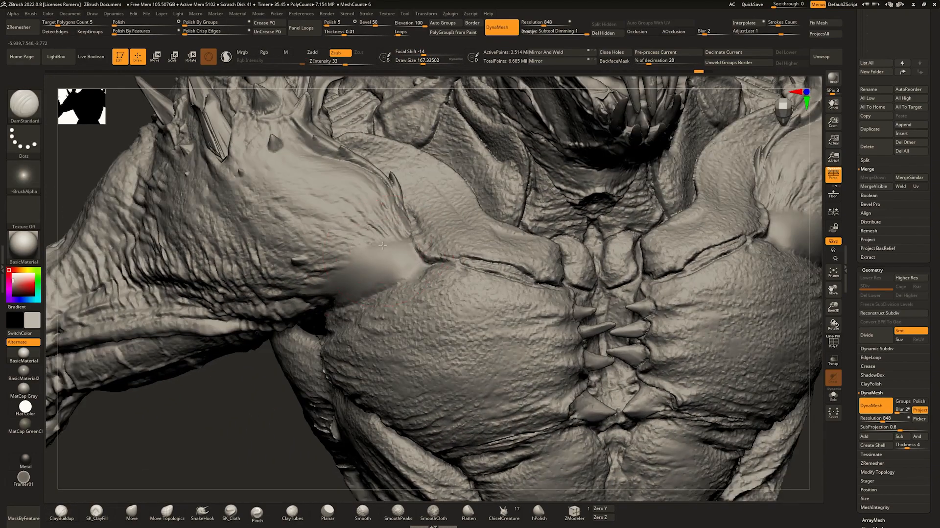
# Carve muscle creases across the shoulder-chest joint with DamStandard at Z Intensity 33 and a brush size of about 104.
pyautogui.moveTo(357, 297)
pyautogui.keyDown('ctrl'); pyautogui.mouseDown(button='right')
pyautogui.moveTo(550, 235)
pyautogui.moveTo(529, 215)
pyautogui.moveTo(485, 203)
pyautogui.moveTo(505, 267)
pyautogui.mouseUp(button='right'); pyautogui.keyUp('ctrl')
pyautogui.press('space')
pyautogui.moveTo(463, 182); pyautogui.dragTo(474, 181)
pyautogui.moveTo(474, 181)
pyautogui.mouseDown(button='right')
pyautogui.moveTo(524, 188)
pyautogui.moveTo(509, 190)
pyautogui.moveTo(520, 178)
pyautogui.mouseUp(button='right')
pyautogui.press('b')
pyautogui.press('m')
pyautogui.press('v')
pyautogui.press('b')
pyautogui.press('d')
pyautogui.press('s')
pyautogui.moveTo(520, 177); pyautogui.dragTo(549, 164)
pyautogui.keyDown('ctrl'); pyautogui.moveTo(498, 205); pyautogui.dragTo(492, 206, button='right'); pyautogui.keyUp('ctrl')
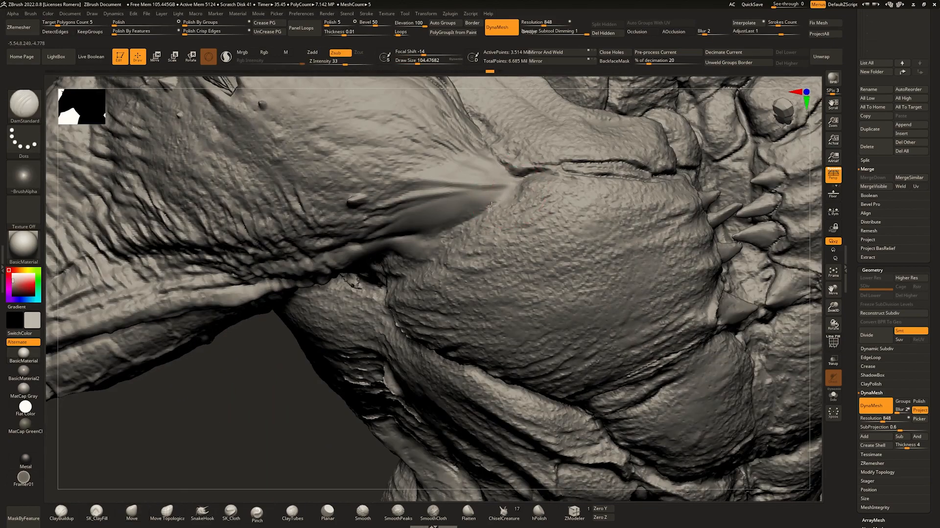
pyautogui.moveTo(491, 202); pyautogui.dragTo(484, 202)
# Build up the muscle fibres between the shoulder-chest creases with ClayBuildup at a brush size of about 59.
pyautogui.moveTo(484, 202); pyautogui.dragTo(465, 211, button='right')
pyautogui.press('b')
pyautogui.press('c')
pyautogui.press('b')
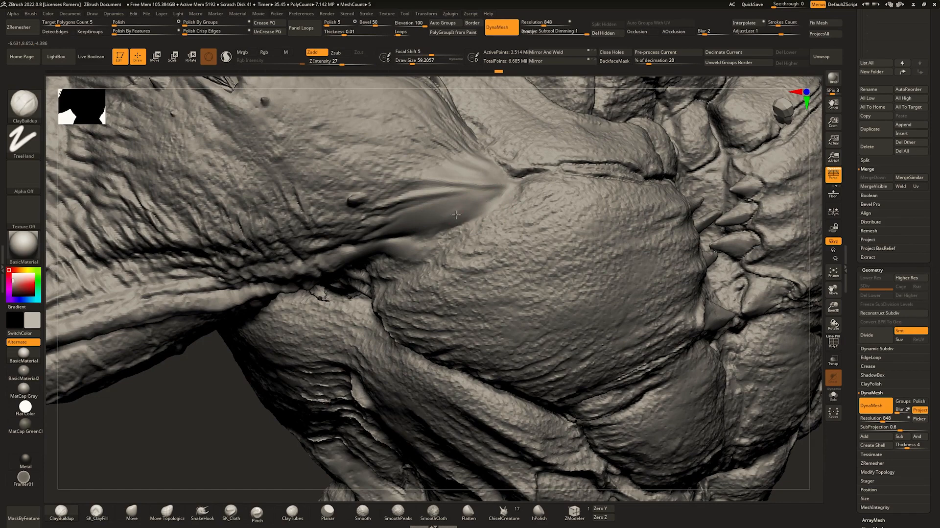
pyautogui.moveTo(437, 219); pyautogui.dragTo(482, 202)
pyautogui.moveTo(452, 166)
pyautogui.mouseDown(button='right')
pyautogui.moveTo(416, 230)
pyautogui.moveTo(436, 235)
pyautogui.mouseUp(button='right')
# Refine the muscle folds at the shoulder-chest joint with the Standard brush.
pyautogui.press('b')
pyautogui.press('s')
pyautogui.press('t')
pyautogui.press('space')
pyautogui.moveTo(443, 239); pyautogui.dragTo(435, 239)
pyautogui.moveTo(473, 208); pyautogui.dragTo(425, 242)
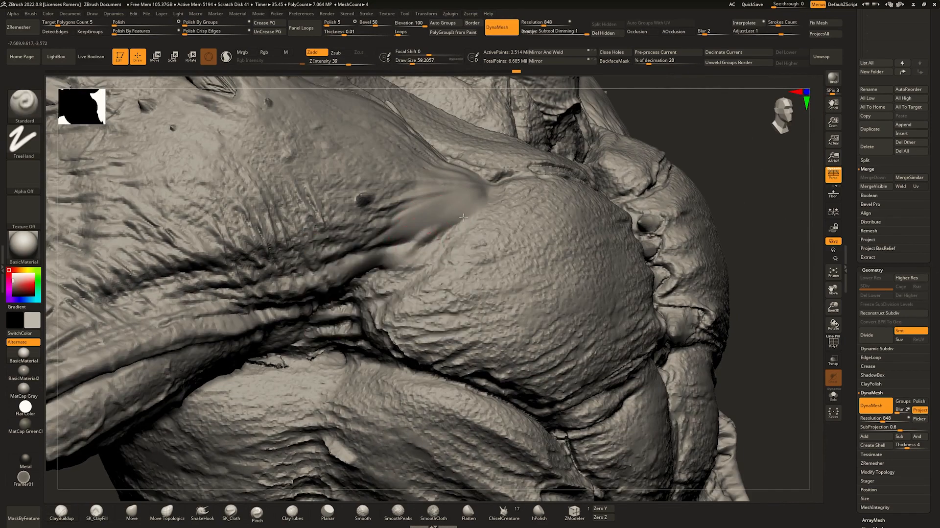
# Texture the smooth shoulder-chest joint using the Standard brush with the Spray stroke and Alpha 23, softening the result with SmoothPeaks.
pyautogui.press('b')
pyautogui.press('s')
pyautogui.press('p')
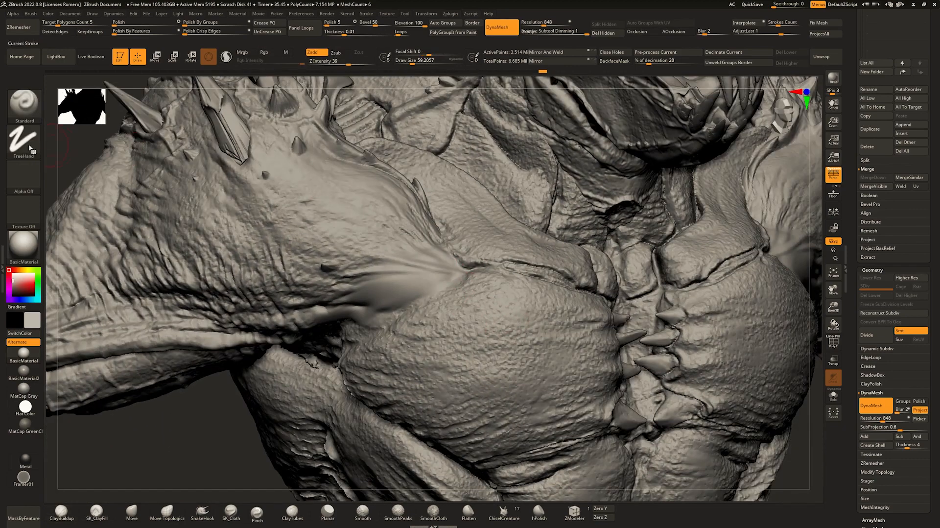
pyautogui.click(24, 141)
pyautogui.click(209, 147)
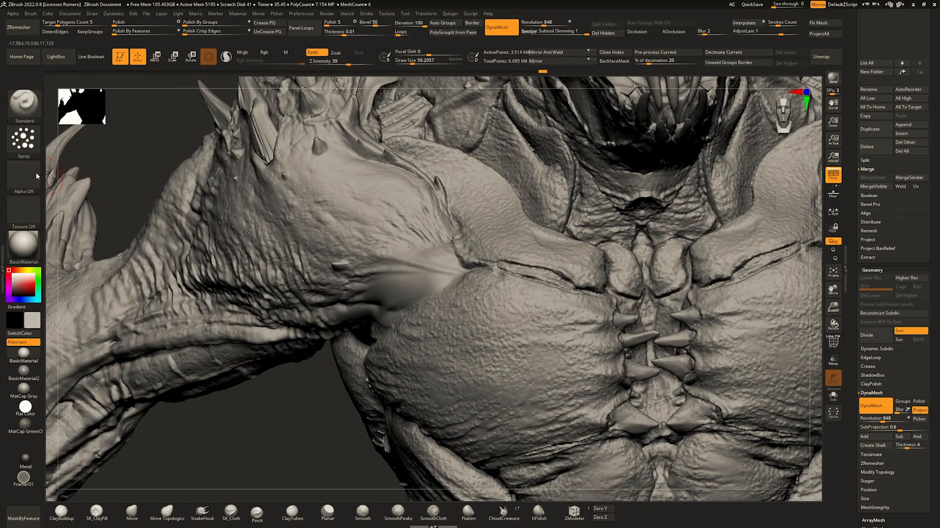
pyautogui.click(24, 176)
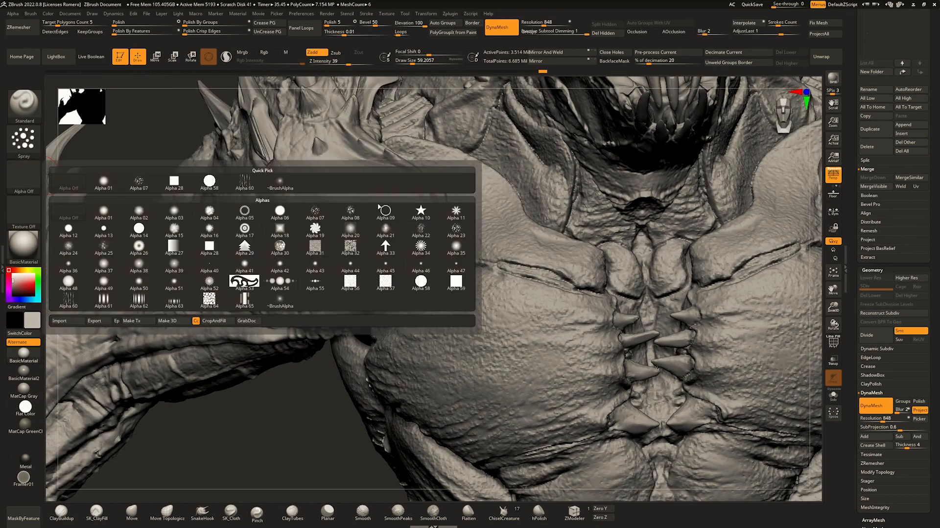
pyautogui.click(457, 229)
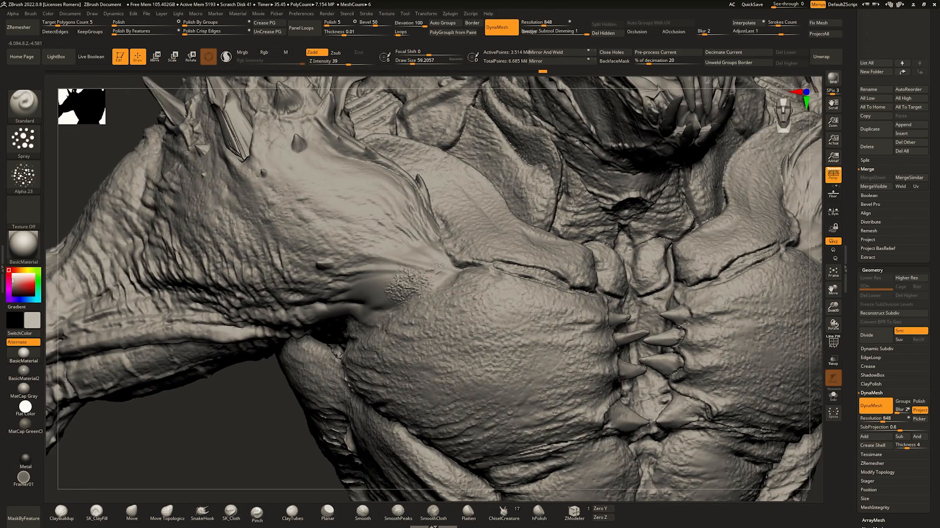
pyautogui.moveTo(397, 280); pyautogui.dragTo(410, 264)
pyautogui.hotkey('ctrl', 'z')
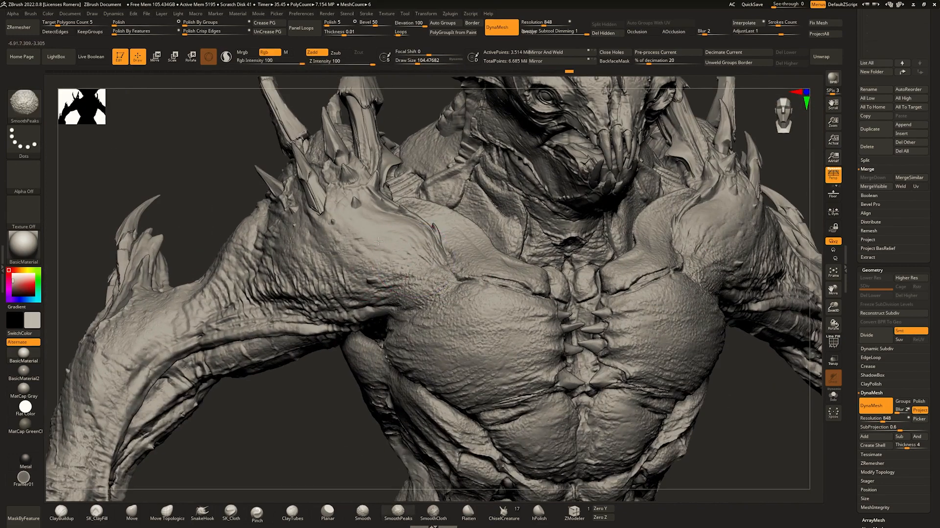
pyautogui.keyDown('shift'); pyautogui.moveTo(377, 241); pyautogui.dragTo(389, 234); pyautogui.keyUp('shift')
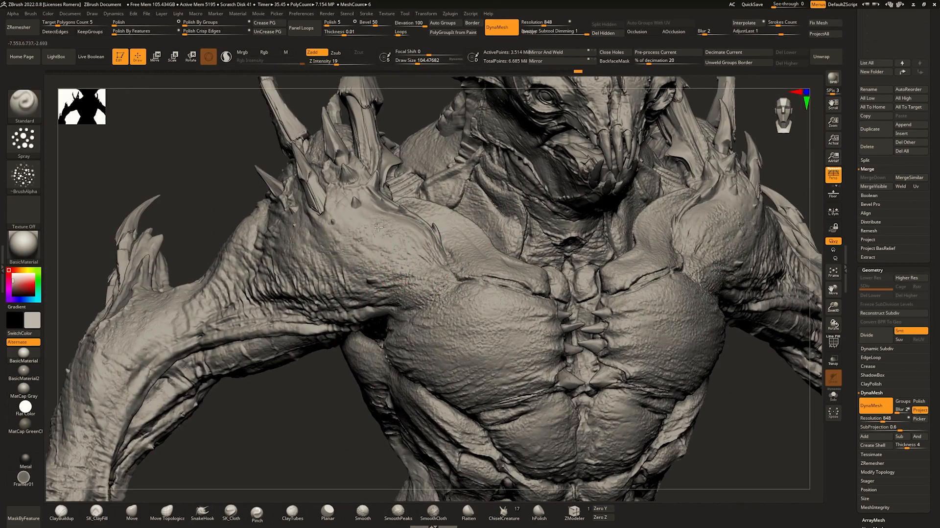
pyautogui.moveTo(390, 234)
pyautogui.mouseDown(button='right')
pyautogui.moveTo(405, 204)
pyautogui.moveTo(520, 314)
pyautogui.moveTo(513, 262)
pyautogui.mouseUp(button='right')
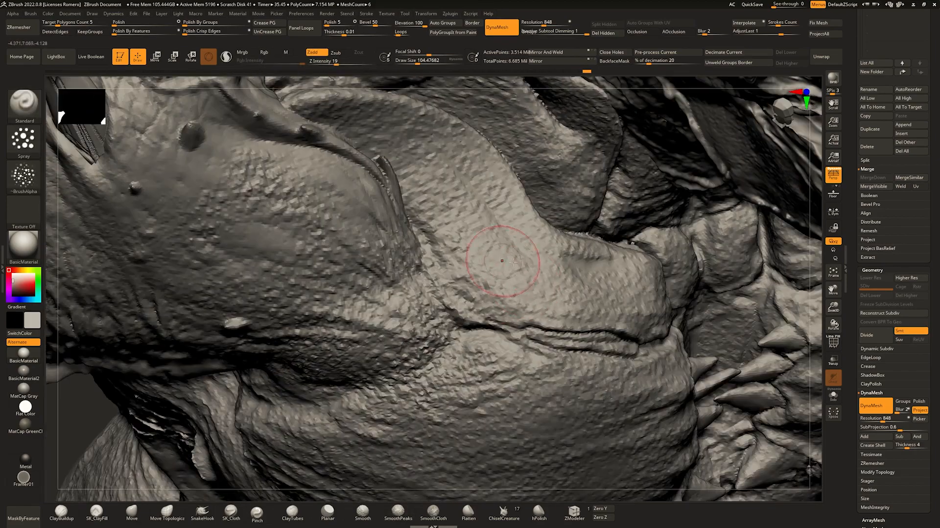
# Switch to the Move brush and inspect the creature's upper body, toggling the polyframe.
pyautogui.moveTo(458, 180)
pyautogui.keyDown('ctrl'); pyautogui.mouseDown(button='right')
pyautogui.moveTo(431, 127)
pyautogui.moveTo(490, 206)
pyautogui.moveTo(497, 105)
pyautogui.moveTo(467, 174)
pyautogui.moveTo(443, 132)
pyautogui.mouseUp(button='right'); pyautogui.keyUp('ctrl')
pyautogui.keyDown('ctrl'); pyautogui.moveTo(443, 196); pyautogui.dragTo(455, 255, button='right'); pyautogui.keyUp('ctrl')
pyautogui.moveTo(382, 194)
pyautogui.keyDown('alt'); pyautogui.mouseDown(button='right')
pyautogui.moveTo(450, 181)
pyautogui.moveTo(450, 128)
pyautogui.moveTo(443, 187)
pyautogui.moveTo(458, 188)
pyautogui.moveTo(448, 221)
pyautogui.moveTo(430, 195)
pyautogui.moveTo(457, 205)
pyautogui.moveTo(504, 130)
pyautogui.moveTo(447, 263)
pyautogui.moveTo(449, 289)
pyautogui.mouseUp(button='right'); pyautogui.keyUp('alt')
pyautogui.press('b')
pyautogui.press('m')
pyautogui.press('v')
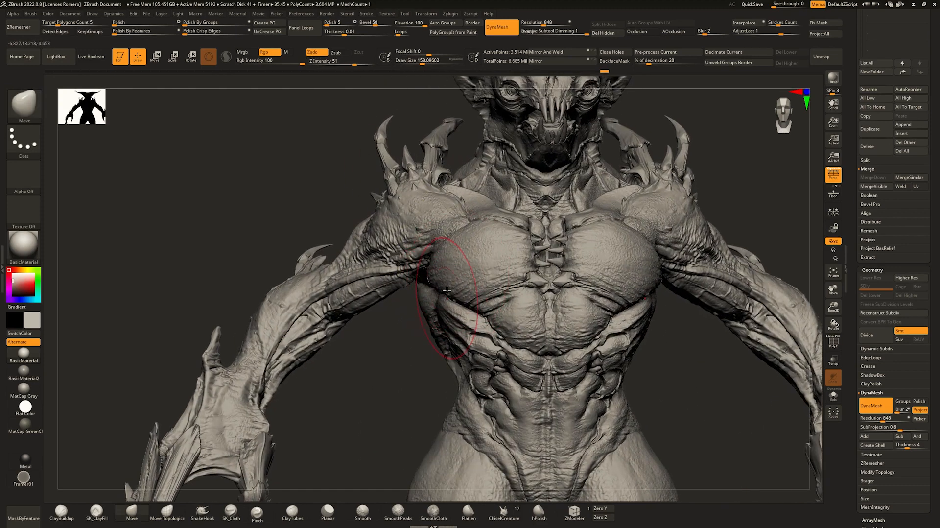
pyautogui.keyDown('ctrl'); pyautogui.moveTo(478, 226); pyautogui.dragTo(499, 245, button='right'); pyautogui.keyUp('ctrl')
pyautogui.press('space')
pyautogui.moveTo(499, 245)
pyautogui.keyDown('ctrl'); pyautogui.mouseDown(button='right')
pyautogui.moveTo(525, 300)
pyautogui.moveTo(467, 302)
pyautogui.moveTo(465, 292)
pyautogui.moveTo(492, 289)
pyautogui.moveTo(446, 301)
pyautogui.moveTo(439, 293)
pyautogui.mouseUp(button='right'); pyautogui.keyUp('ctrl')
pyautogui.hotkey('shift', 'f')
pyautogui.hotkey('shift', 'f')
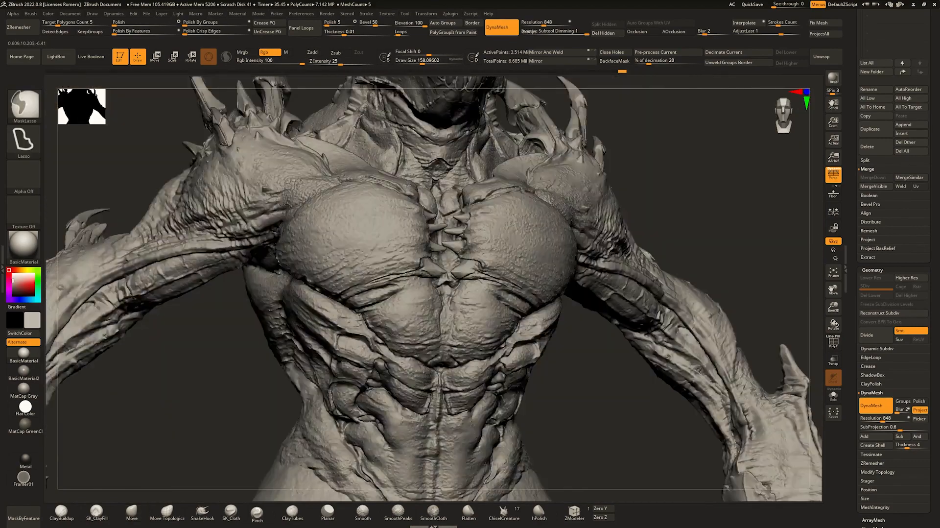
# Isolate the body subtool and lasso-mask the fused area where two opposing chest spikes touch.
pyautogui.moveTo(407, 185)
pyautogui.keyDown('ctrl'); pyautogui.mouseDown(button='right')
pyautogui.moveTo(387, 147)
pyautogui.moveTo(458, 259)
pyautogui.moveTo(463, 245)
pyautogui.mouseUp(button='right'); pyautogui.keyUp('ctrl')
pyautogui.hotkey('alt', 's')
pyautogui.keyDown('ctrl'); pyautogui.moveTo(482, 181); pyautogui.dragTo(511, 221, button='right'); pyautogui.keyUp('ctrl')
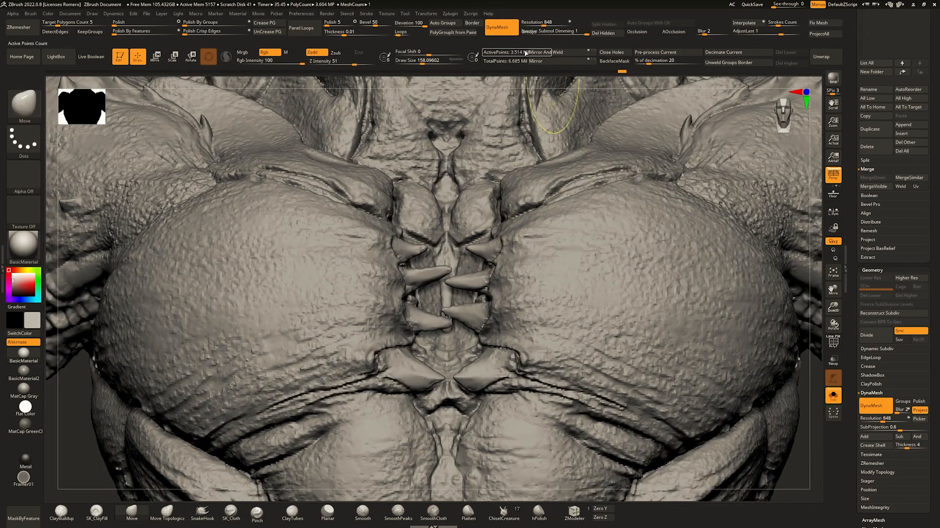
pyautogui.moveTo(453, 275)
pyautogui.keyDown('ctrl'); pyautogui.mouseDown(button='right')
pyautogui.moveTo(474, 329)
pyautogui.moveTo(480, 246)
pyautogui.moveTo(499, 287)
pyautogui.moveTo(472, 284)
pyautogui.moveTo(516, 313)
pyautogui.mouseUp(button='right'); pyautogui.keyUp('ctrl')
pyautogui.hotkey('alt', 's')
pyautogui.press('[')
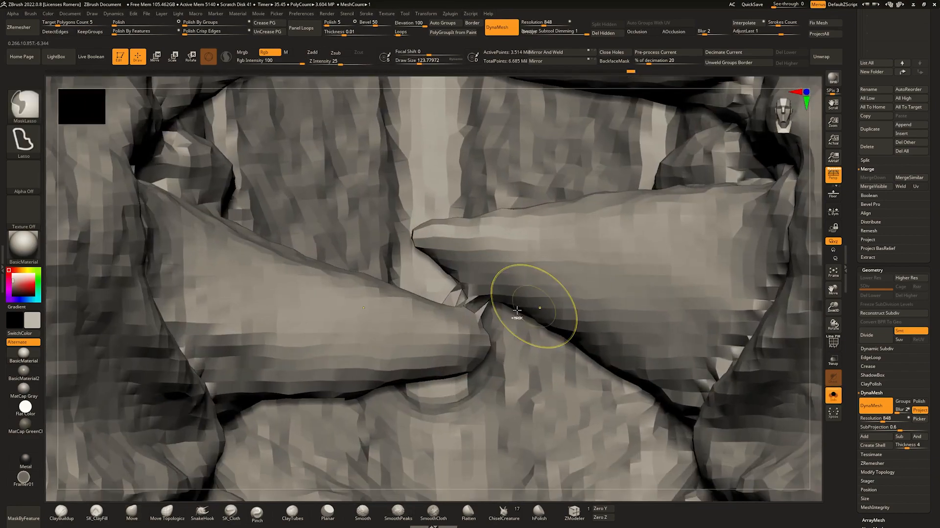
pyautogui.keyDown('ctrl'); pyautogui.moveTo(491, 282); pyautogui.dragTo(516, 318, button='right'); pyautogui.keyUp('ctrl')
pyautogui.moveTo(453, 304)
pyautogui.mouseDown(button='right')
pyautogui.moveTo(484, 318)
pyautogui.moveTo(471, 227)
pyautogui.moveTo(454, 196)
pyautogui.moveTo(438, 191)
pyautogui.moveTo(500, 228)
pyautogui.moveTo(471, 232)
pyautogui.moveTo(465, 216)
pyautogui.mouseUp(button='right')
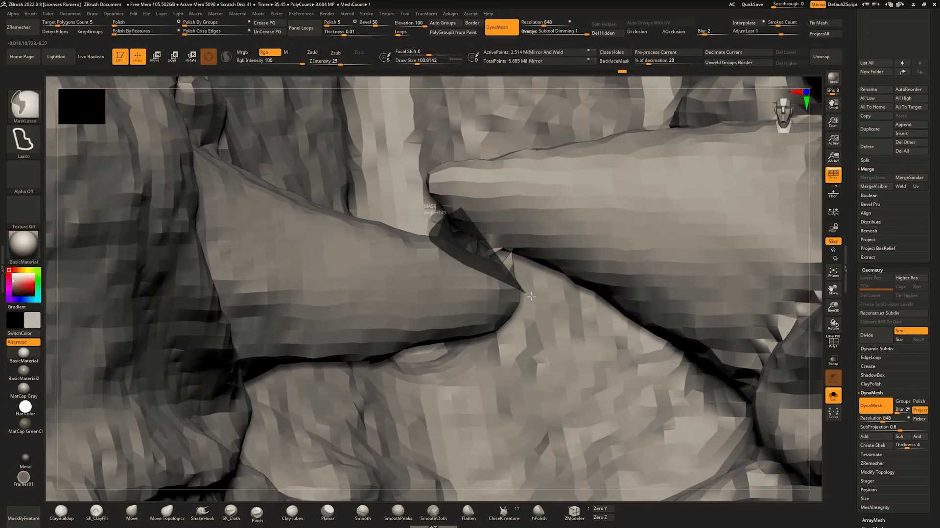
pyautogui.keyDown('ctrl'); pyautogui.moveTo(559, 239); pyautogui.dragTo(540, 231); pyautogui.keyUp('ctrl')
pyautogui.moveTo(472, 237)
pyautogui.keyDown('ctrl'); pyautogui.mouseDown(button='right')
pyautogui.moveTo(466, 207)
pyautogui.moveTo(512, 213)
pyautogui.moveTo(490, 201)
pyautogui.moveTo(462, 229)
pyautogui.mouseUp(button='right'); pyautogui.keyUp('ctrl')
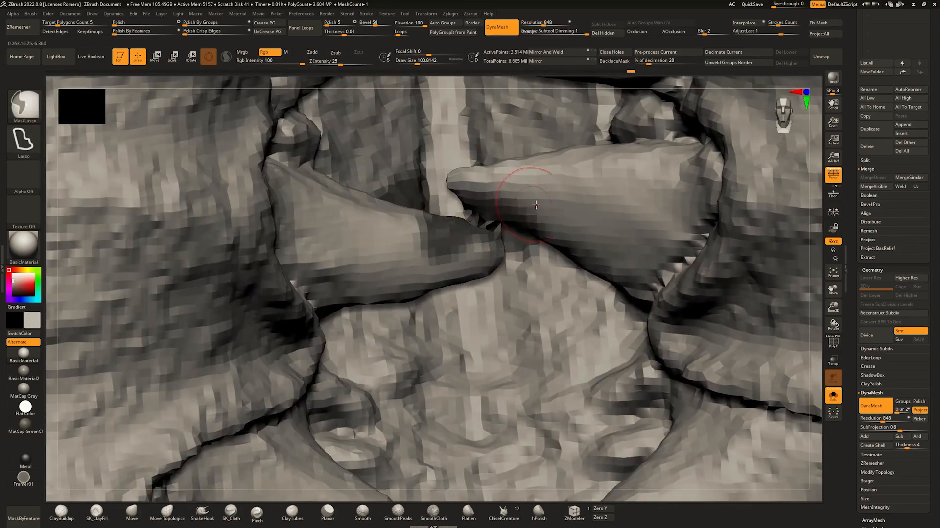
pyautogui.moveTo(536, 204)
pyautogui.keyDown('ctrl'); pyautogui.mouseDown(button='right')
pyautogui.moveTo(514, 132)
pyautogui.moveTo(503, 229)
pyautogui.moveTo(491, 201)
pyautogui.mouseUp(button='right'); pyautogui.keyUp('ctrl')
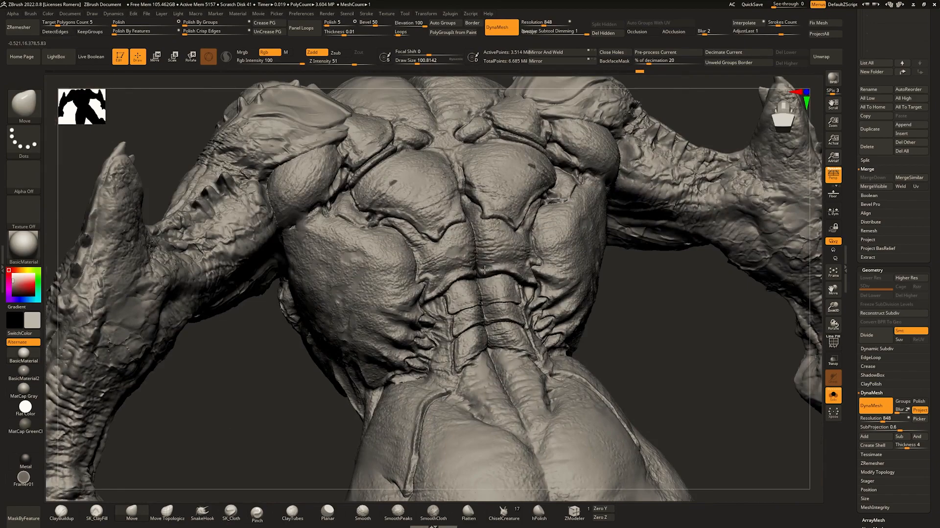
# Close the holes in the body mesh around the chest spikes, checking the surface with the polyframe.
pyautogui.moveTo(485, 269); pyautogui.dragTo(492, 294, button='right')
pyautogui.moveTo(539, 230); pyautogui.dragTo(479, 223, button='right')
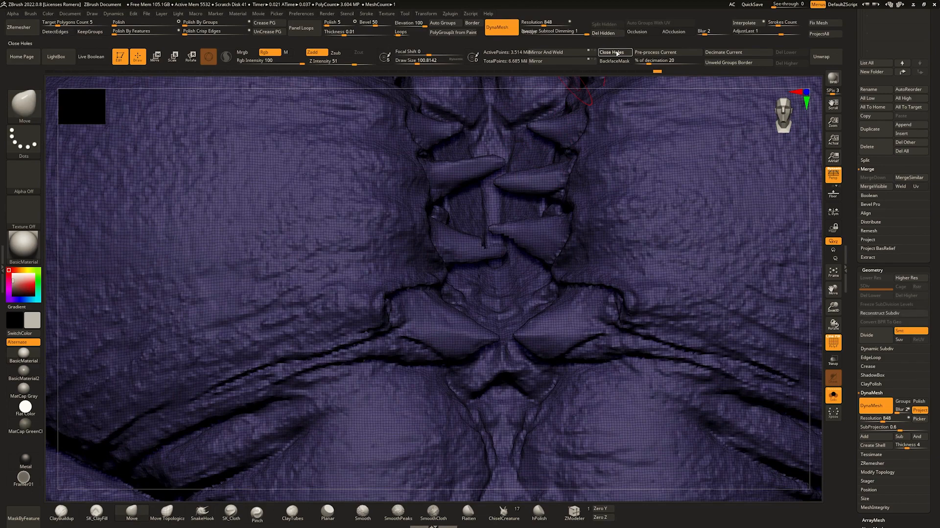
pyautogui.moveTo(522, 209)
pyautogui.keyDown('ctrl'); pyautogui.mouseDown(button='right')
pyautogui.moveTo(565, 268)
pyautogui.moveTo(563, 294)
pyautogui.moveTo(443, 297)
pyautogui.moveTo(483, 267)
pyautogui.mouseUp(button='right'); pyautogui.keyUp('ctrl')
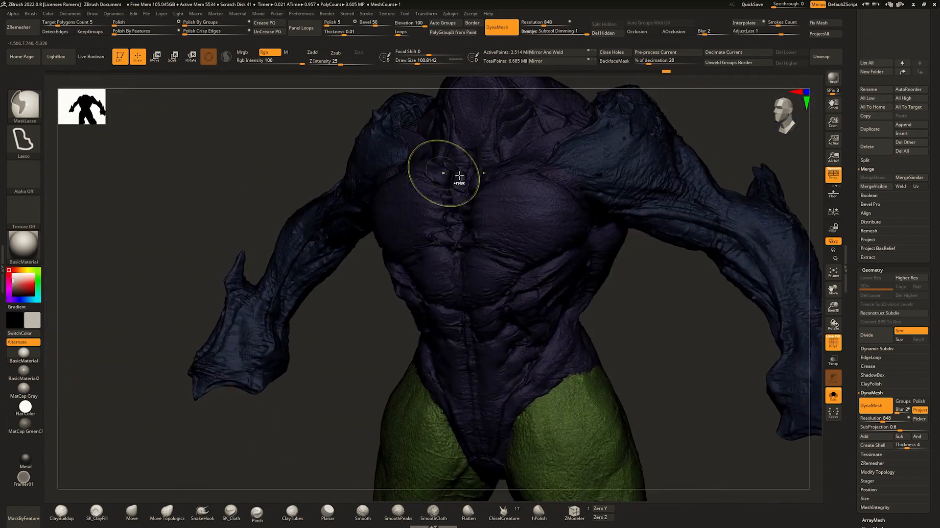
pyautogui.press('ctrl')
pyautogui.moveTo(455, 132)
pyautogui.keyDown('ctrl'); pyautogui.mouseDown(button='right')
pyautogui.moveTo(476, 185)
pyautogui.moveTo(502, 205)
pyautogui.mouseUp(button='right'); pyautogui.keyUp('ctrl')
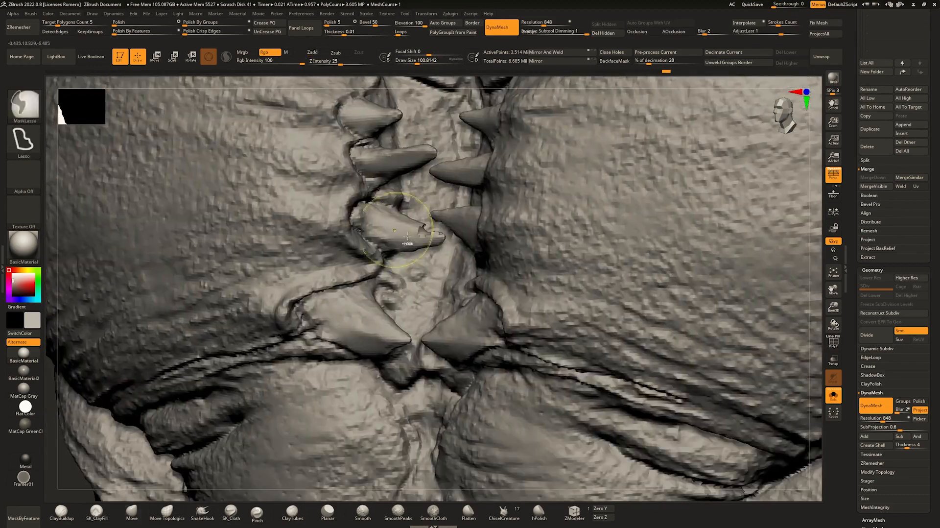
# Smooth the patched chest spike tip with SmoothPeaks and fill its uneven surface with ClayBuildup.
pyautogui.keyDown('ctrl'); pyautogui.moveTo(407, 236); pyautogui.dragTo(422, 267, button='right'); pyautogui.keyUp('ctrl')
pyautogui.moveTo(422, 267); pyautogui.dragTo(448, 255, button='right')
pyautogui.press('shift')
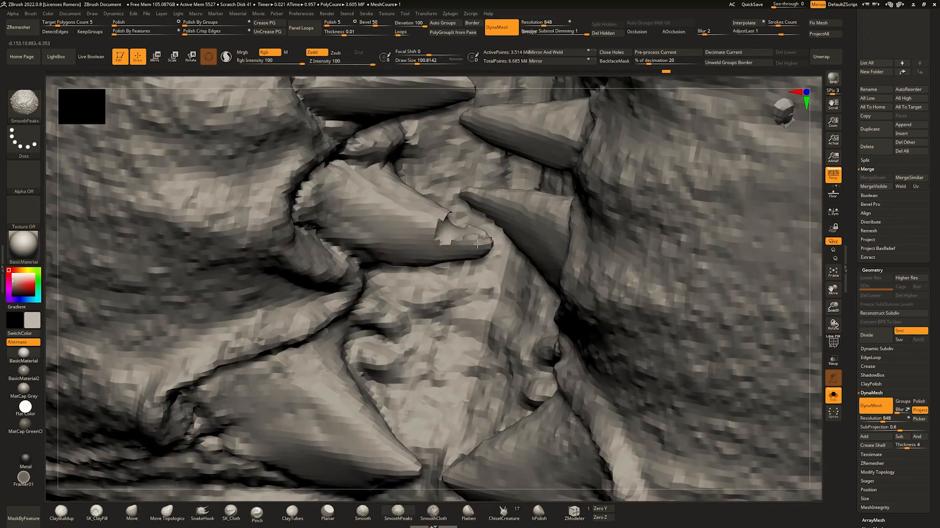
pyautogui.keyDown('shift'); pyautogui.moveTo(460, 229); pyautogui.dragTo(462, 228); pyautogui.keyUp('shift')
pyautogui.moveTo(462, 227); pyautogui.dragTo(482, 226, button='right')
pyautogui.keyDown('ctrl'); pyautogui.moveTo(482, 225); pyautogui.dragTo(485, 247, button='right'); pyautogui.keyUp('ctrl')
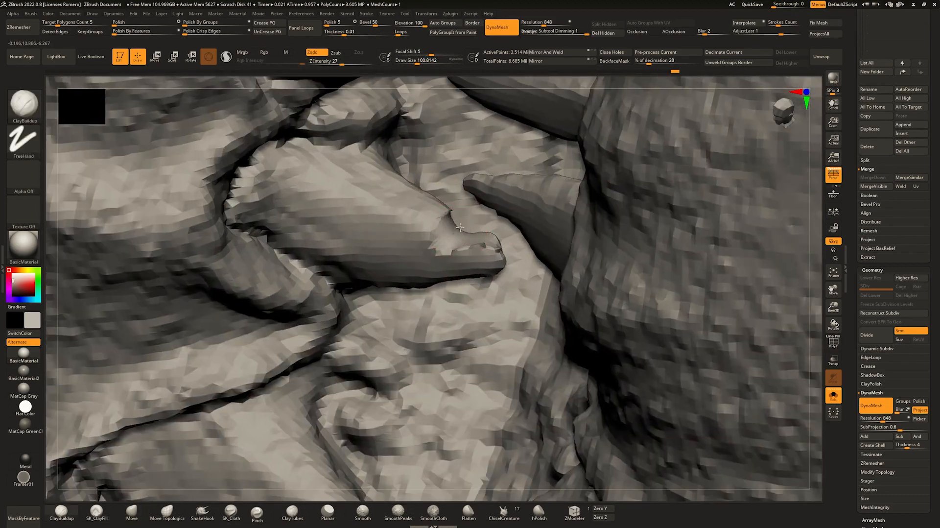
pyautogui.moveTo(482, 239); pyautogui.dragTo(477, 239)
pyautogui.keyDown('ctrl'); pyautogui.moveTo(477, 239); pyautogui.dragTo(467, 236, button='right'); pyautogui.keyUp('ctrl')
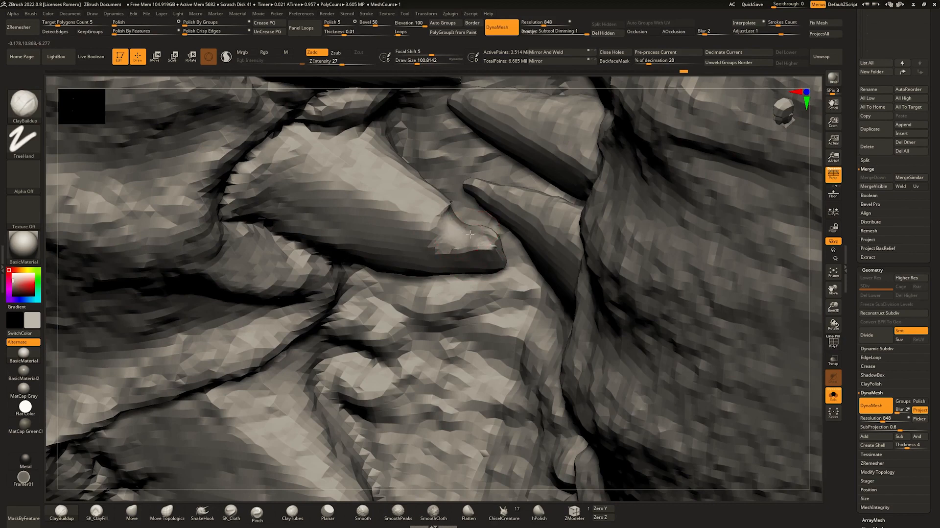
pyautogui.rightClick(470, 234)
# Flatten the patched spike tip using the hPolish brush at an intensity of 55 and a size of about 223.
pyautogui.press('ctrl')
pyautogui.press(']')
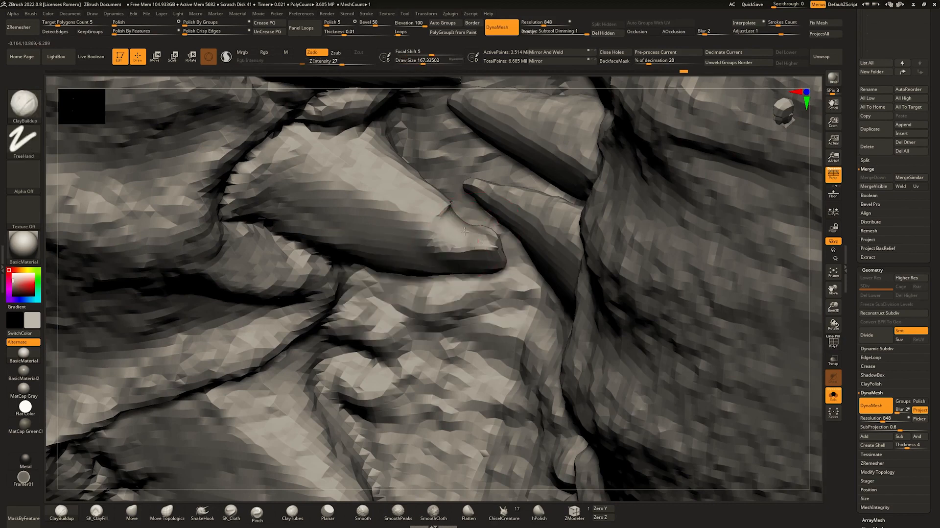
pyautogui.moveTo(464, 232); pyautogui.dragTo(431, 237, button='right')
pyautogui.press('b')
pyautogui.press('h')
pyautogui.press('p')
pyautogui.moveTo(453, 250); pyautogui.dragTo(477, 252)
pyautogui.moveTo(441, 252)
pyautogui.mouseDown(button='right')
pyautogui.moveTo(457, 259)
pyautogui.moveTo(448, 250)
pyautogui.mouseUp(button='right')
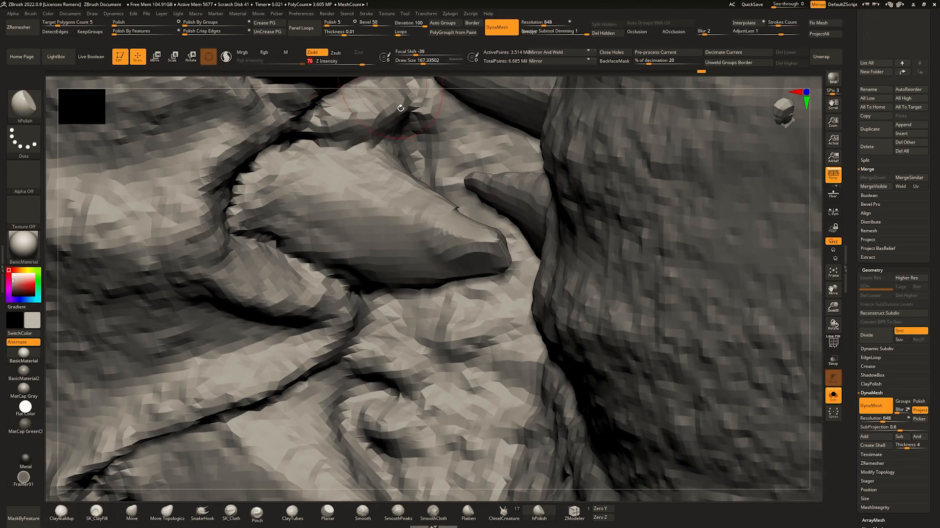
pyautogui.write('5')
pyautogui.press('Return')
pyautogui.rightClick(450, 250)
pyautogui.moveTo(450, 250); pyautogui.dragTo(454, 249)
pyautogui.moveTo(493, 245); pyautogui.dragTo(464, 238, button='right')
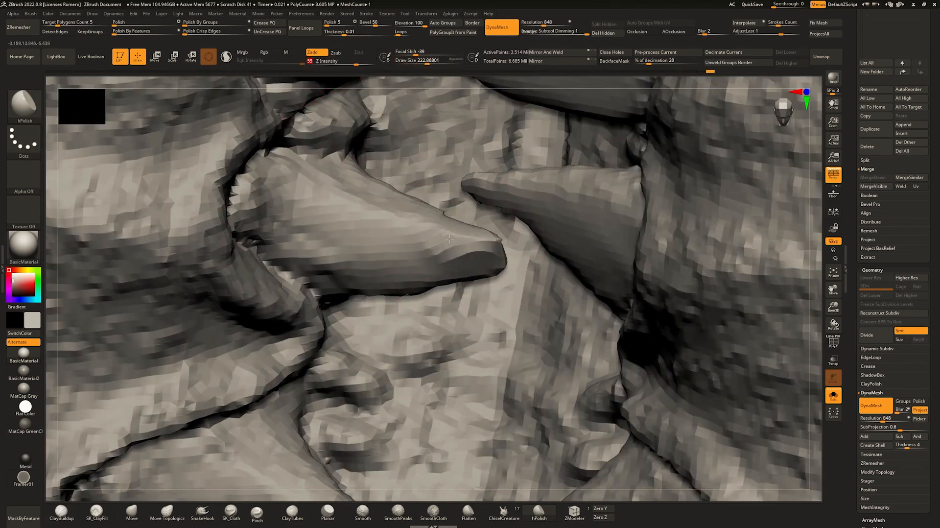
# Lasso-mask the outer half of the repaired chest spike in the front view.
pyautogui.keyDown('shift'); pyautogui.moveTo(462, 252); pyautogui.dragTo(490, 240, button='right'); pyautogui.keyUp('shift')
pyautogui.keyDown('ctrl'); pyautogui.moveTo(507, 235); pyautogui.dragTo(480, 220); pyautogui.keyUp('ctrl')
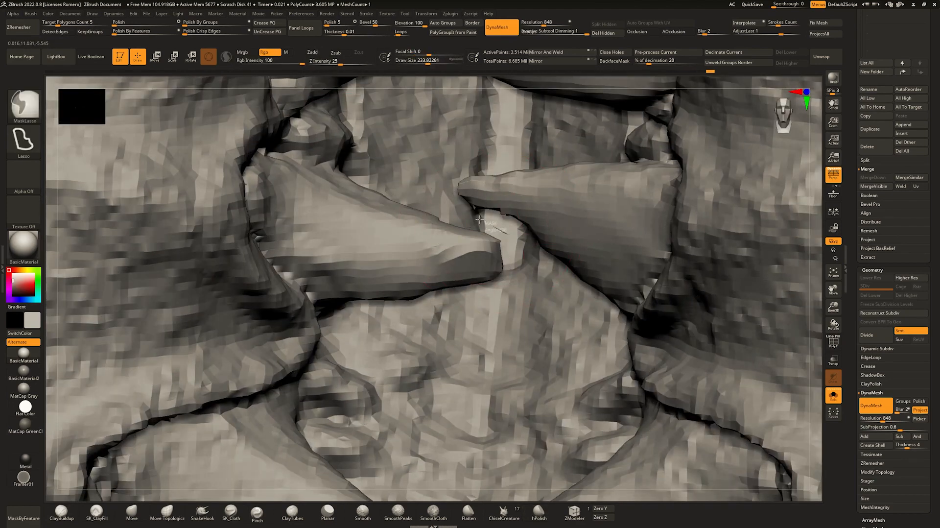
pyautogui.keyDown('ctrl'); pyautogui.moveTo(334, 253); pyautogui.dragTo(504, 267); pyautogui.keyUp('ctrl')
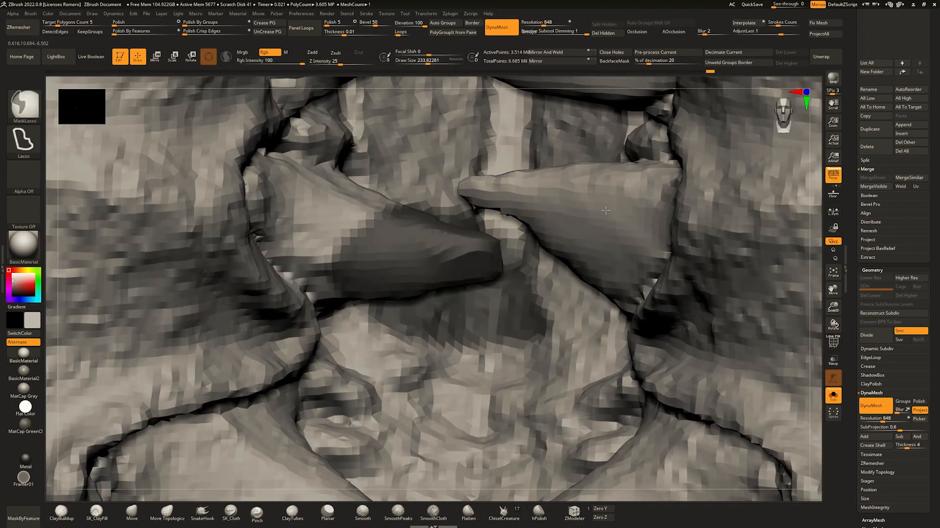
pyautogui.keyDown('ctrl'); pyautogui.moveTo(605, 210); pyautogui.dragTo(598, 220); pyautogui.keyUp('ctrl')
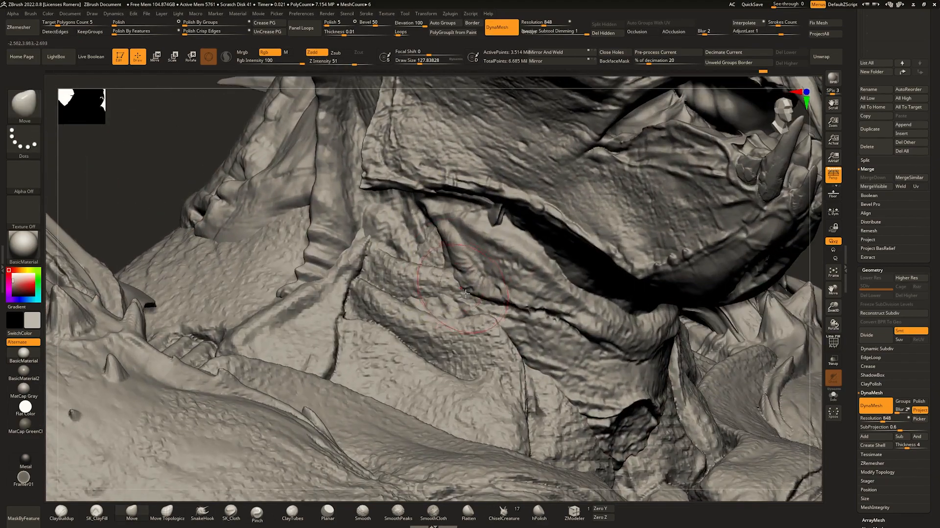
# Set up the Standard brush with the FreeHand stroke, no alpha and a size of about 51.
pyautogui.press('b')
pyautogui.press('s')
pyautogui.press('t')
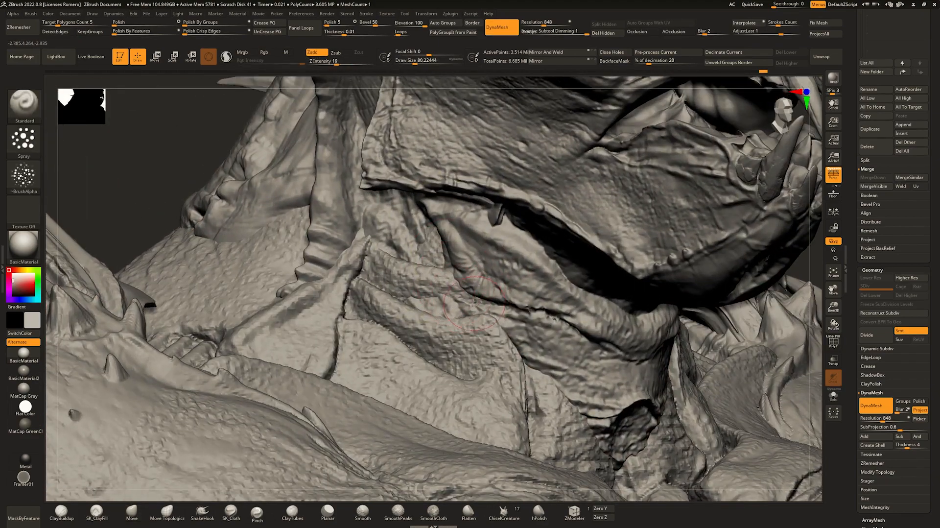
pyautogui.press('space')
pyautogui.moveTo(473, 303); pyautogui.dragTo(463, 302)
pyautogui.click(23, 139)
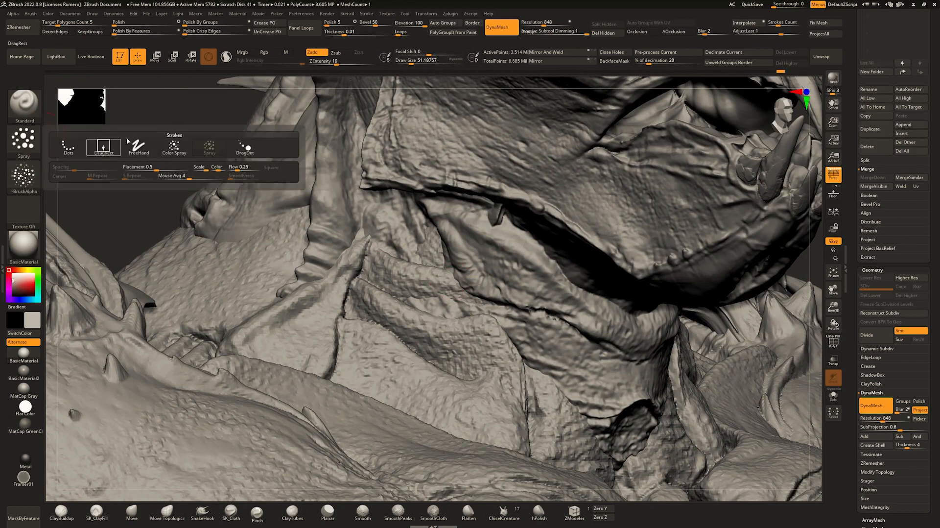
pyautogui.click(139, 147)
pyautogui.click(24, 175)
pyautogui.click(429, 227)
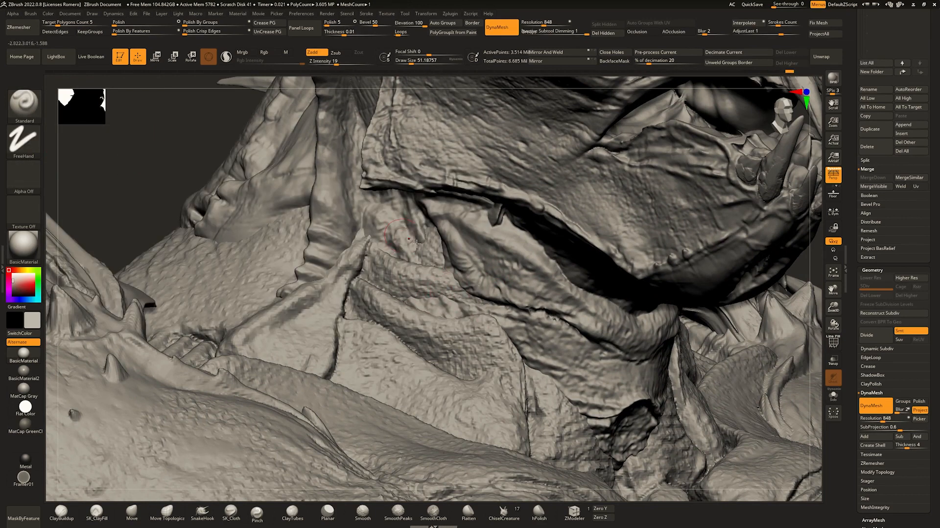
# Refine the skin folds on the side of the neck below the jaw with the Standard brush.
pyautogui.moveTo(372, 199); pyautogui.dragTo(386, 181, button='right')
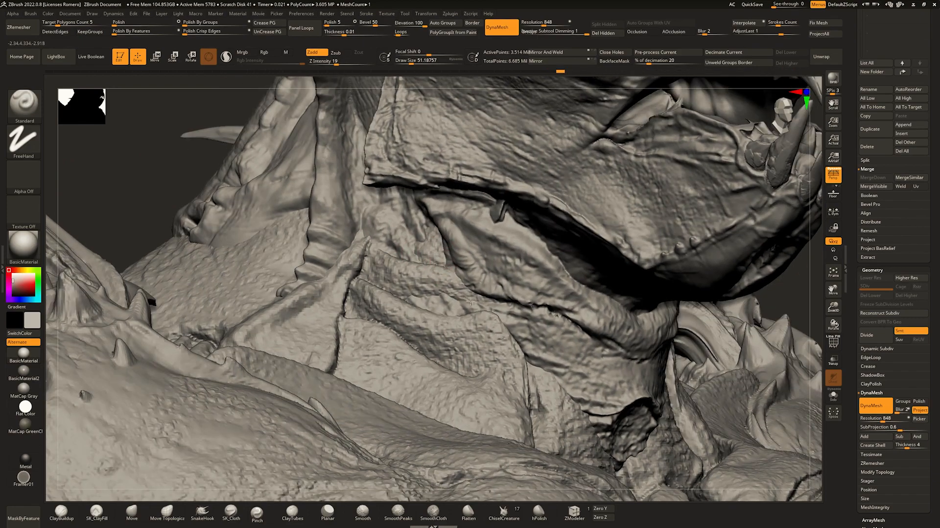
pyautogui.keyDown('ctrl'); pyautogui.moveTo(373, 250); pyautogui.dragTo(384, 216, button='right'); pyautogui.keyUp('ctrl')
pyautogui.keyDown('ctrl'); pyautogui.moveTo(431, 235); pyautogui.dragTo(446, 274, button='right'); pyautogui.keyUp('ctrl')
pyautogui.moveTo(407, 213); pyautogui.dragTo(410, 220)
pyautogui.keyDown('ctrl'); pyautogui.moveTo(416, 215); pyautogui.dragTo(447, 247, button='right'); pyautogui.keyUp('ctrl')
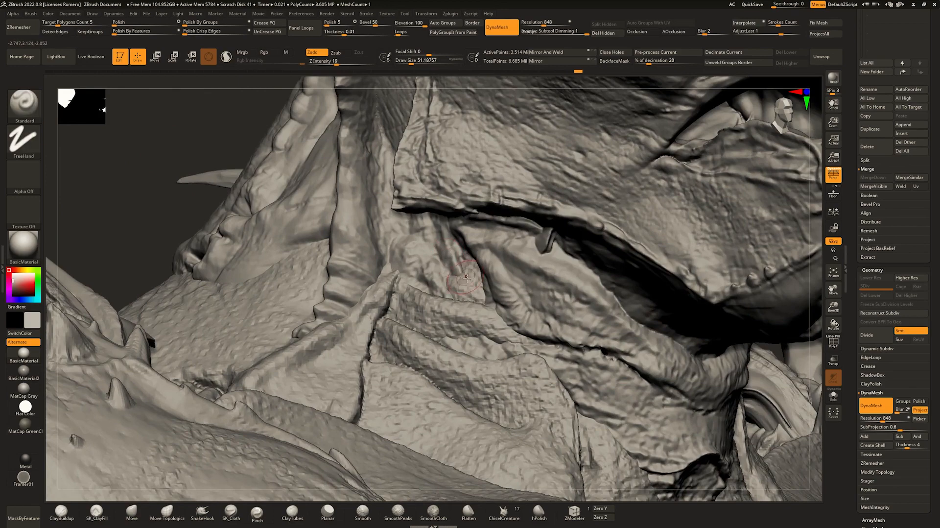
pyautogui.moveTo(431, 282)
pyautogui.keyDown('ctrl'); pyautogui.mouseDown(button='right')
pyautogui.moveTo(409, 259)
pyautogui.moveTo(420, 275)
pyautogui.mouseUp(button='right'); pyautogui.keyUp('ctrl')
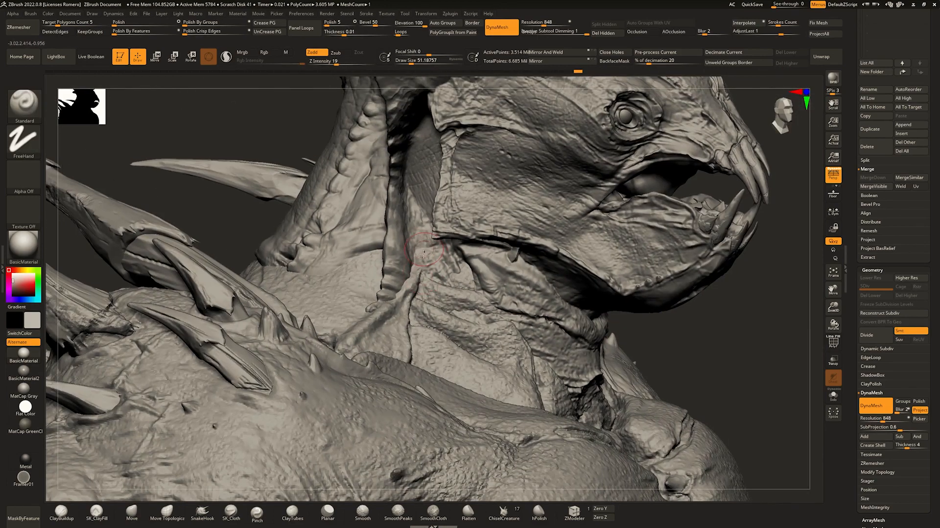
# Switch to the head subtool, set the Standard brush intensity to 35 and reduce its size to about 23.
pyautogui.keyDown('alt'); pyautogui.click(413, 213); pyautogui.keyUp('alt')
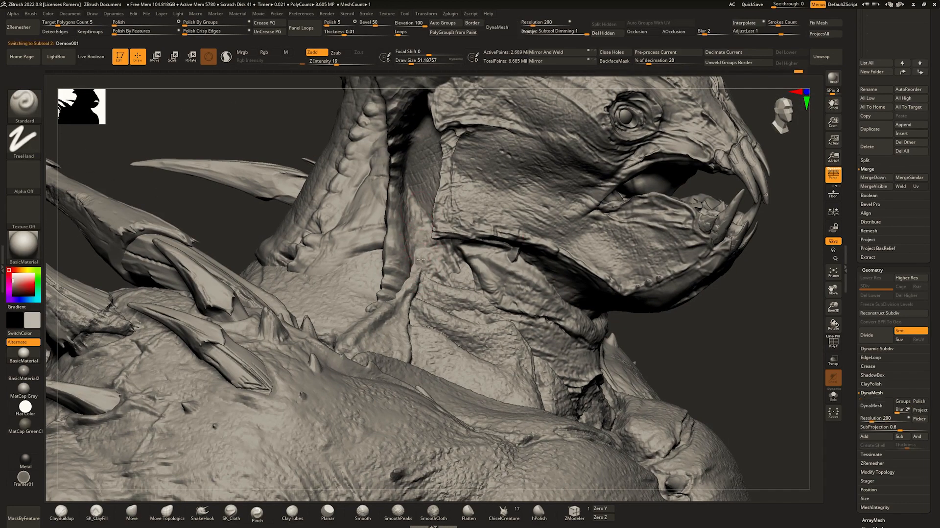
pyautogui.click(346, 61)
pyautogui.write('1')
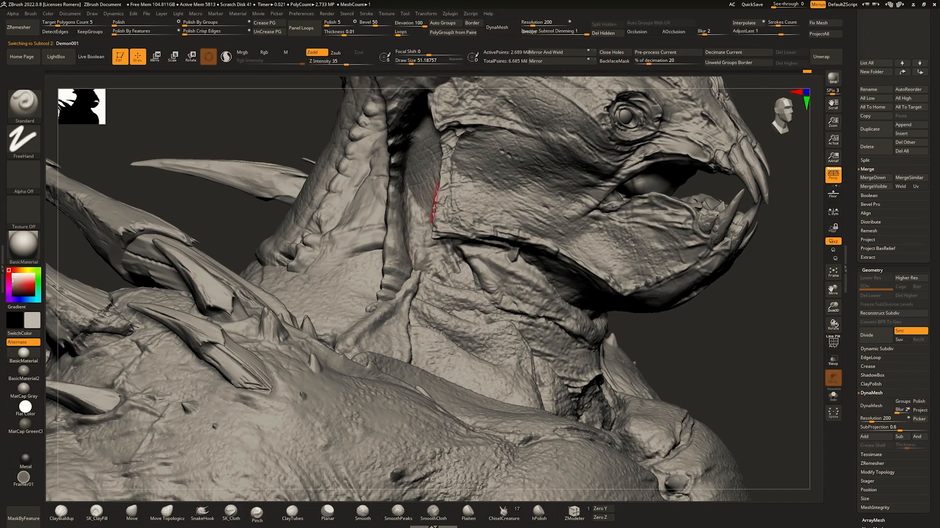
pyautogui.moveTo(435, 207); pyautogui.dragTo(372, 215, button='right')
pyautogui.moveTo(440, 255)
pyautogui.keyDown('ctrl'); pyautogui.mouseDown(button='right')
pyautogui.moveTo(434, 210)
pyautogui.moveTo(473, 314)
pyautogui.moveTo(478, 296)
pyautogui.moveTo(459, 282)
pyautogui.mouseUp(button='right'); pyautogui.keyUp('ctrl')
pyautogui.keyDown('ctrl'); pyautogui.moveTo(489, 240); pyautogui.dragTo(460, 228, button='right'); pyautogui.keyUp('ctrl')
pyautogui.keyDown('ctrl'); pyautogui.moveTo(460, 228); pyautogui.dragTo(440, 299, button='right'); pyautogui.keyUp('ctrl')
pyautogui.moveTo(440, 298); pyautogui.dragTo(475, 292, button='right')
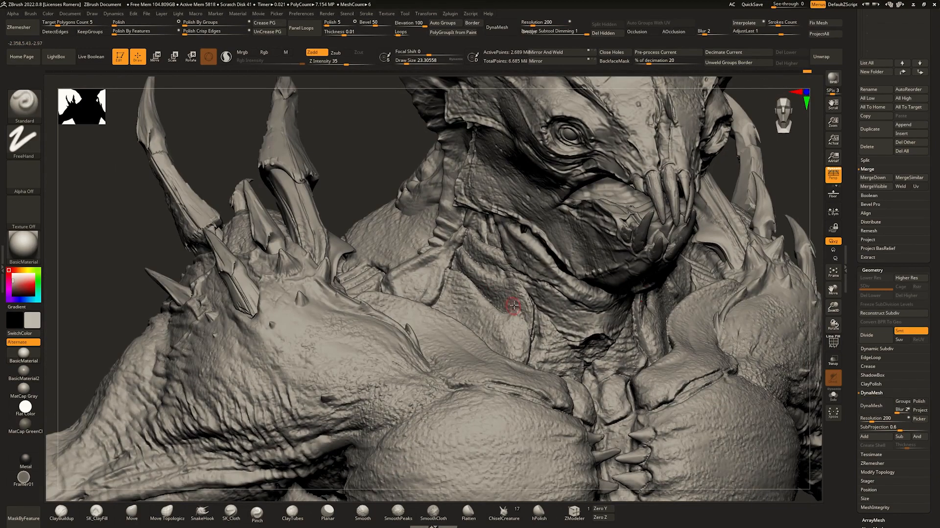
# Switch back to the body subtool, check the neck and shoulders, and save the file.
pyautogui.keyDown('alt'); pyautogui.click(513, 305); pyautogui.keyUp('alt')
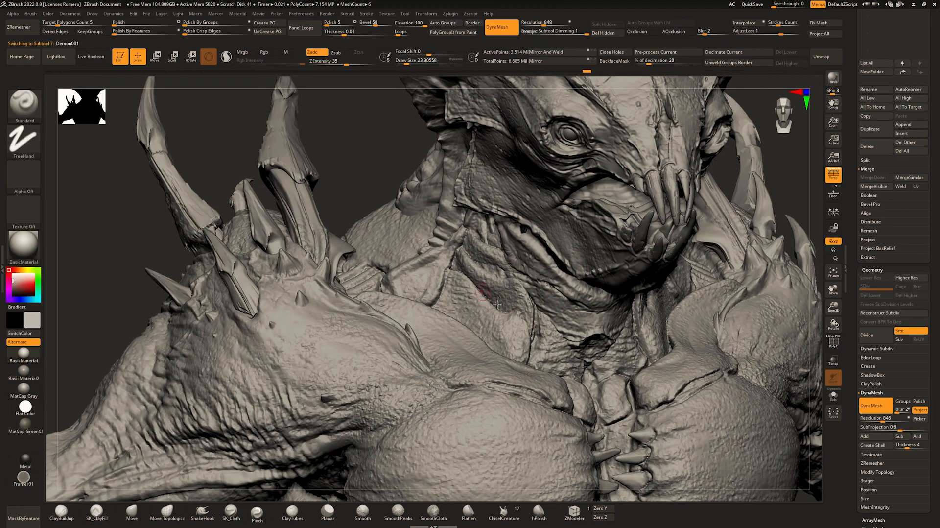
pyautogui.keyDown('ctrl'); pyautogui.moveTo(497, 304); pyautogui.dragTo(492, 210, button='right'); pyautogui.keyUp('ctrl')
pyautogui.moveTo(632, 195); pyautogui.dragTo(568, 191, button='right')
pyautogui.keyDown('ctrl'); pyautogui.moveTo(568, 191); pyautogui.dragTo(592, 214, button='right'); pyautogui.keyUp('ctrl')
pyautogui.keyDown('alt'); pyautogui.moveTo(723, 269); pyautogui.dragTo(629, 235, button='right'); pyautogui.keyUp('alt')
pyautogui.moveTo(470, 240); pyautogui.dragTo(542, 244, button='right')
pyautogui.keyDown('ctrl'); pyautogui.moveTo(542, 245); pyautogui.dragTo(546, 212, button='right'); pyautogui.keyUp('ctrl')
pyautogui.moveTo(934, 161); pyautogui.dragTo(939, 215)
pyautogui.scroll(3, 918, 141)
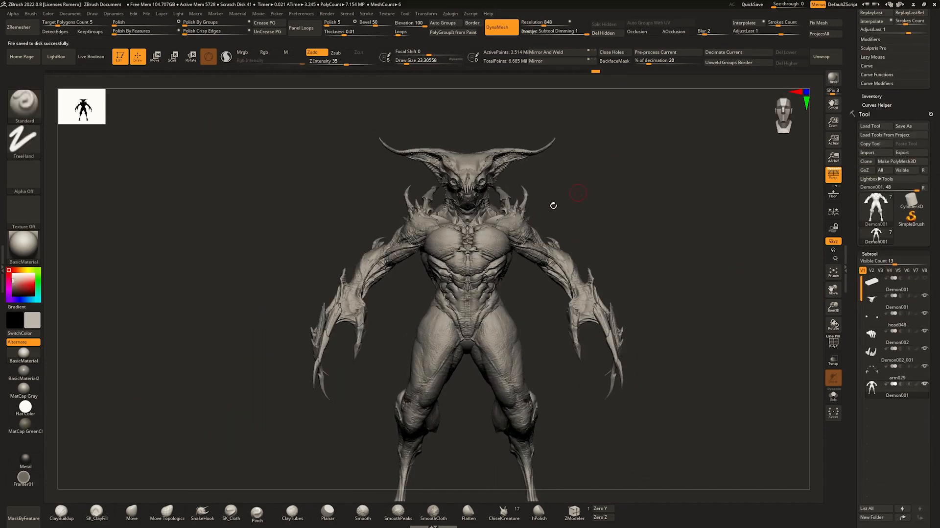
# Reorder the subtools so the body sits directly below the head.
pyautogui.moveTo(551, 203)
pyautogui.keyDown('alt'); pyautogui.mouseDown(button='right')
pyautogui.moveTo(573, 169)
pyautogui.moveTo(572, 182)
pyautogui.mouseUp(button='right'); pyautogui.keyUp('alt')
pyautogui.moveTo(511, 198)
pyautogui.mouseDown(button='right')
pyautogui.moveTo(544, 203)
pyautogui.moveTo(547, 181)
pyautogui.mouseUp(button='right')
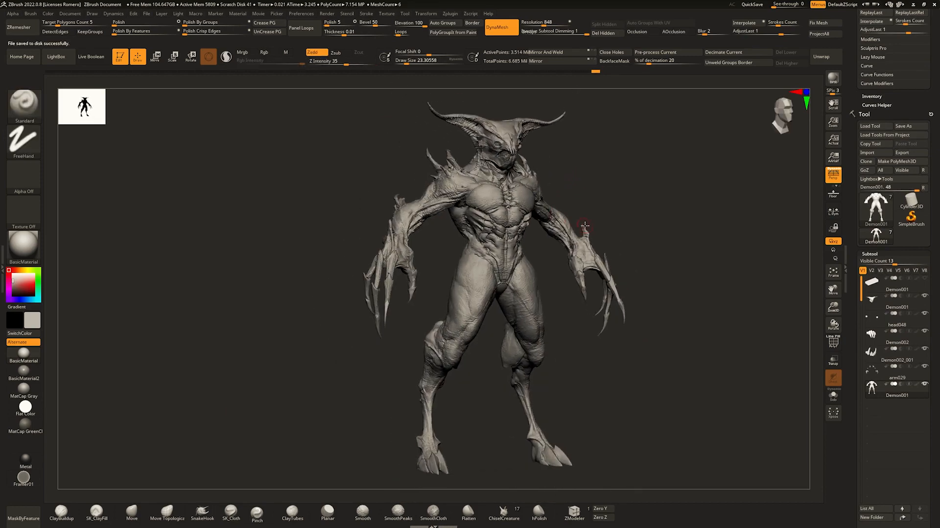
pyautogui.moveTo(586, 226)
pyautogui.mouseDown(button='right')
pyautogui.moveTo(623, 227)
pyautogui.moveTo(624, 240)
pyautogui.moveTo(588, 220)
pyautogui.mouseUp(button='right')
pyautogui.keyDown('ctrl'); pyautogui.moveTo(588, 221); pyautogui.dragTo(588, 300, button='right'); pyautogui.keyUp('ctrl')
pyautogui.moveTo(622, 301)
pyautogui.mouseDown(button='right')
pyautogui.moveTo(600, 302)
pyautogui.moveTo(601, 254)
pyautogui.moveTo(631, 258)
pyautogui.mouseUp(button='right')
pyautogui.keyDown('alt'); pyautogui.moveTo(632, 257); pyautogui.dragTo(613, 273, button='right'); pyautogui.keyUp('alt')
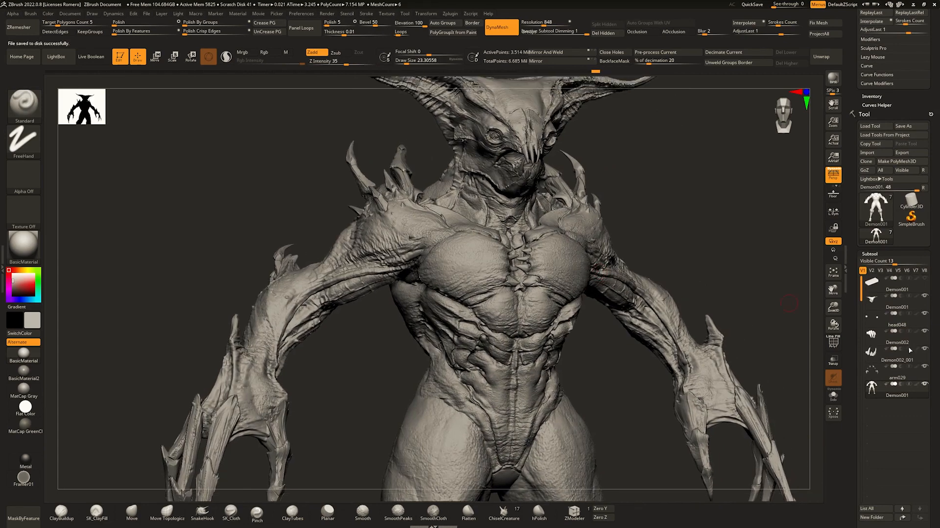
pyautogui.moveTo(882, 395); pyautogui.dragTo(890, 308)
# Select the head subtool and merge it down into the body subtool.
pyautogui.click(890, 304)
pyautogui.moveTo(936, 489); pyautogui.dragTo(939, 291)
pyautogui.keyDown('ctrl'); pyautogui.keyDown('shift'); pyautogui.click(615, 231); pyautogui.keyUp('shift'); pyautogui.keyUp('ctrl')
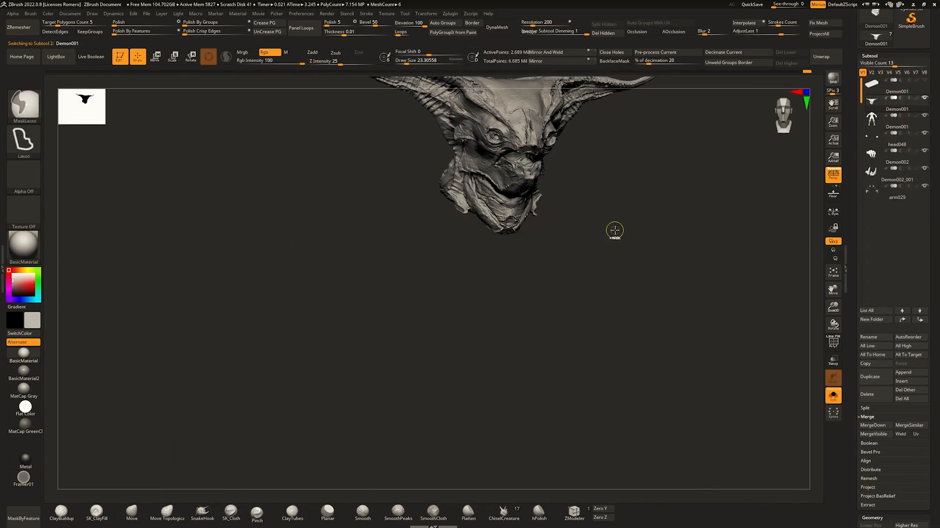
pyautogui.press('Down')
pyautogui.press('Up')
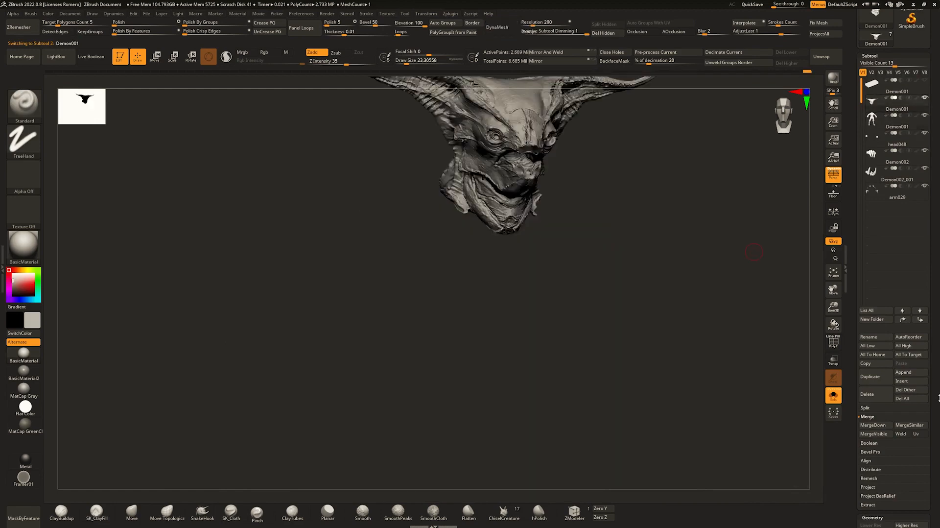
pyautogui.click(885, 426)
# Inspect the merged head and body from several angles.
pyautogui.moveTo(600, 281); pyautogui.dragTo(495, 171, button='right')
pyautogui.keyDown('ctrl'); pyautogui.moveTo(494, 171); pyautogui.dragTo(563, 320, button='right'); pyautogui.keyUp('ctrl')
pyautogui.moveTo(577, 191)
pyautogui.mouseDown(button='right')
pyautogui.moveTo(561, 294)
pyautogui.moveTo(549, 274)
pyautogui.moveTo(527, 153)
pyautogui.moveTo(556, 337)
pyautogui.moveTo(572, 336)
pyautogui.mouseUp(button='right')
pyautogui.keyDown('ctrl'); pyautogui.moveTo(573, 335); pyautogui.dragTo(611, 330, button='right'); pyautogui.keyUp('ctrl')
pyautogui.moveTo(611, 330); pyautogui.dragTo(646, 372, button='right')
pyautogui.moveTo(934, 270); pyautogui.dragTo(933, 341)
pyautogui.moveTo(656, 259); pyautogui.dragTo(607, 277, button='right')
pyautogui.keyDown('alt'); pyautogui.moveTo(641, 316); pyautogui.dragTo(699, 399, button='right'); pyautogui.keyUp('alt')
# Select the head048 eyeballs subtool and check it in isolation and on the face.
pyautogui.click(879, 194)
pyautogui.keyDown('ctrl'); pyautogui.click(676, 232); pyautogui.keyUp('ctrl')
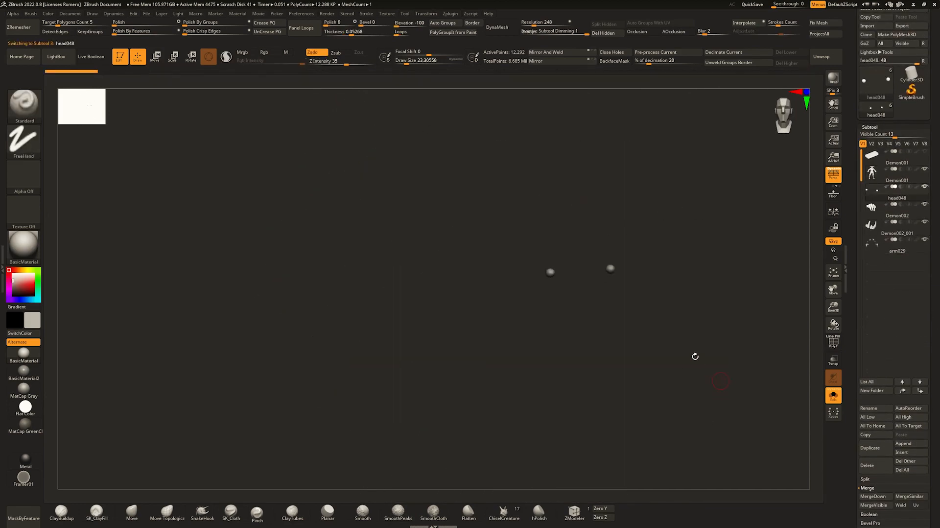
pyautogui.press('f')
pyautogui.keyDown('ctrl'); pyautogui.moveTo(493, 231); pyautogui.dragTo(606, 265, button='right'); pyautogui.keyUp('ctrl')
pyautogui.hotkey('alt', 's')
# Step through the remaining subtools to arm029 and inspect its spikes and claws in isolation with the polyframe on.
pyautogui.click(879, 209)
pyautogui.keyDown('ctrl'); pyautogui.moveTo(612, 196); pyautogui.dragTo(631, 237, button='right'); pyautogui.keyUp('ctrl')
pyautogui.hotkey('shift', 'f')
pyautogui.press('Down')
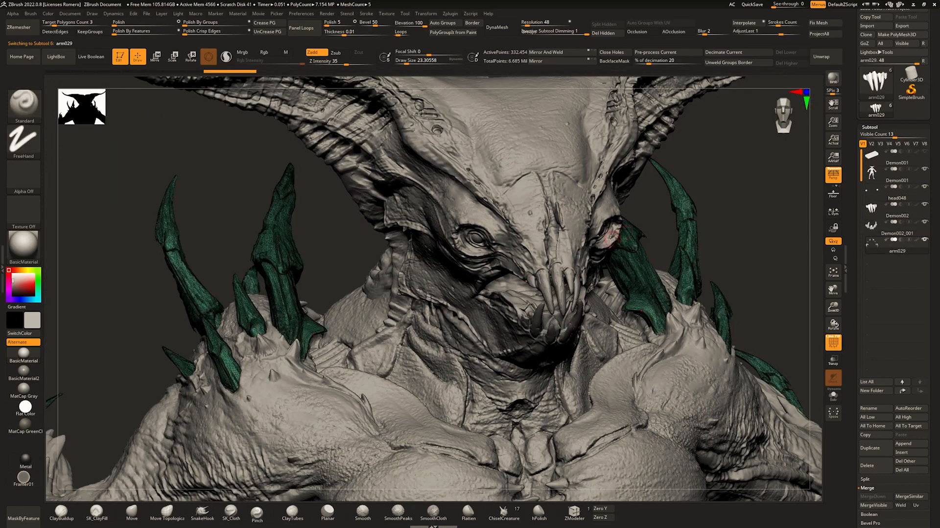
pyautogui.keyDown('ctrl'); pyautogui.moveTo(611, 238); pyautogui.dragTo(596, 220, button='right'); pyautogui.keyUp('ctrl')
pyautogui.keyDown('ctrl'); pyautogui.moveTo(596, 220); pyautogui.dragTo(476, 366, button='right'); pyautogui.keyUp('ctrl')
pyautogui.hotkey('alt', 's')
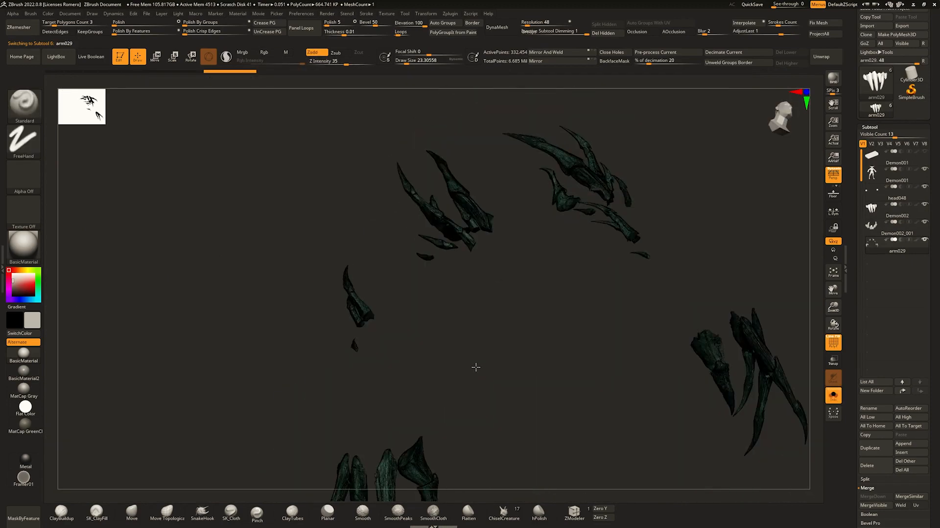
# Inspect the arm029 spikes and claws up close with the polyframe off, checking their bases and surface detail.
pyautogui.hotkey('alt', 's')
pyautogui.moveTo(638, 191)
pyautogui.mouseDown(button='right')
pyautogui.moveTo(533, 230)
pyautogui.moveTo(504, 203)
pyautogui.moveTo(558, 255)
pyautogui.moveTo(544, 228)
pyautogui.mouseUp(button='right')
pyautogui.hotkey('shift', 'f')
pyautogui.moveTo(617, 230)
pyautogui.mouseDown(button='right')
pyautogui.moveTo(544, 236)
pyautogui.moveTo(598, 233)
pyautogui.moveTo(563, 228)
pyautogui.moveTo(581, 233)
pyautogui.moveTo(521, 250)
pyautogui.moveTo(529, 232)
pyautogui.moveTo(581, 312)
pyautogui.mouseUp(button='right')
pyautogui.hotkey('alt', 's')
pyautogui.hotkey('alt', 's')
pyautogui.hotkey('alt', 's')
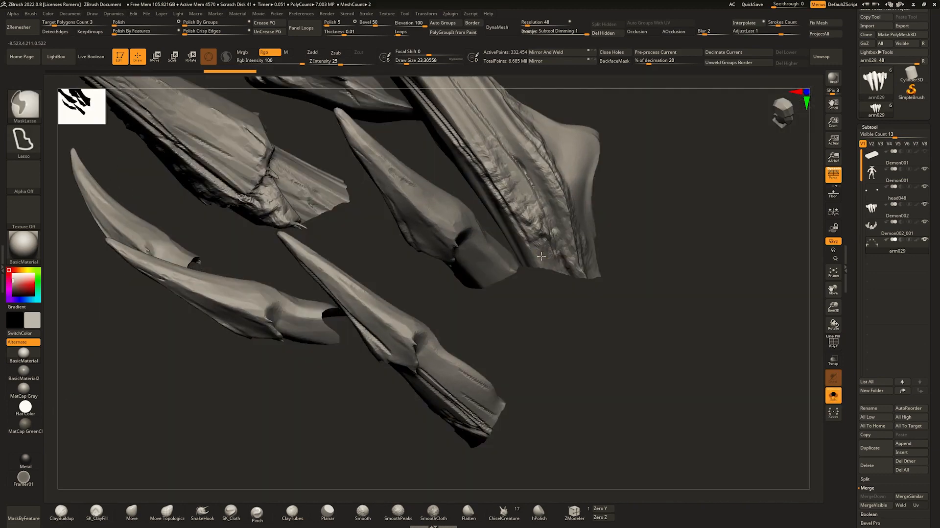
pyautogui.hotkey('alt', 's')
pyautogui.keyDown('ctrl'); pyautogui.moveTo(535, 243); pyautogui.dragTo(474, 155, button='right'); pyautogui.keyUp('ctrl')
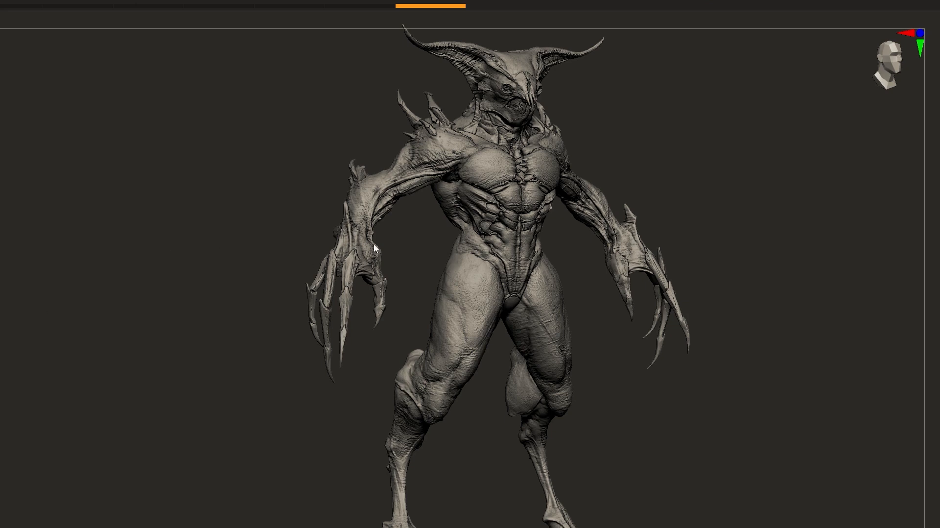
# Isolate the demon's body subtool with the polyframe on and duplicate it.
pyautogui.hotkey('ctrl', 'shift', 's')
pyautogui.hotkey('shift', 'f')
pyautogui.keyDown('ctrl'); pyautogui.moveTo(571, 204); pyautogui.dragTo(587, 235, button='right'); pyautogui.keyUp('ctrl')
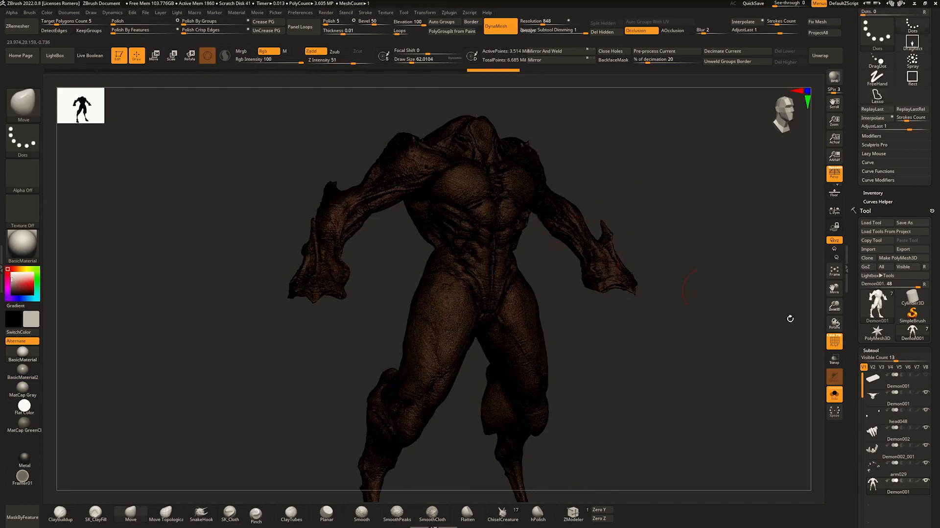
pyautogui.keyDown('alt'); pyautogui.moveTo(605, 308); pyautogui.dragTo(619, 261); pyautogui.keyUp('alt')
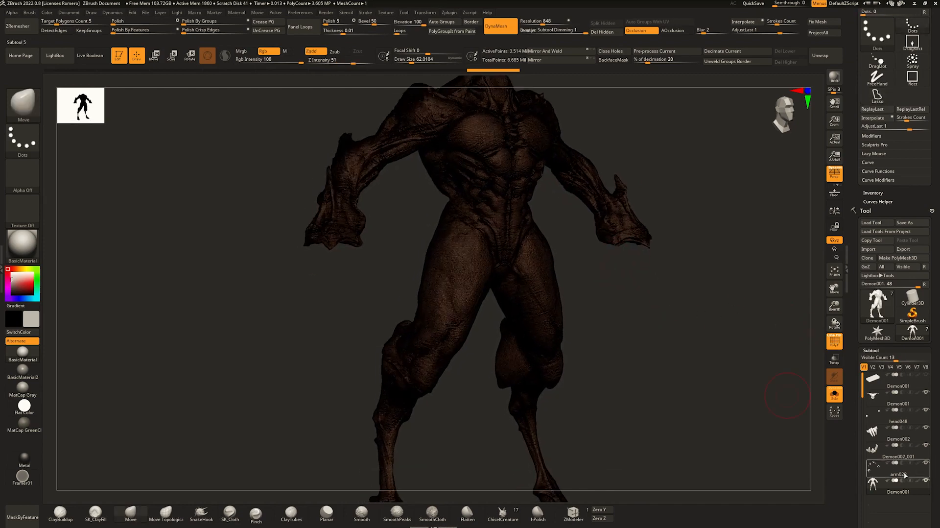
pyautogui.hotkey('ctrl', 'shift', 'd')
pyautogui.scroll(-3, 915, 479)
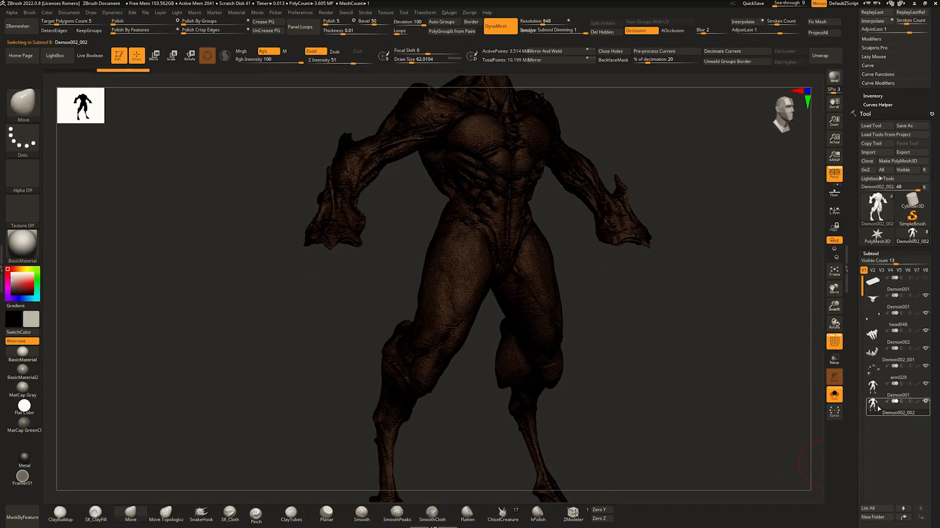
# Rename the duplicated body subtool to Demon002_low.
pyautogui.scroll(-3, 902, 400)
pyautogui.click(870, 428)
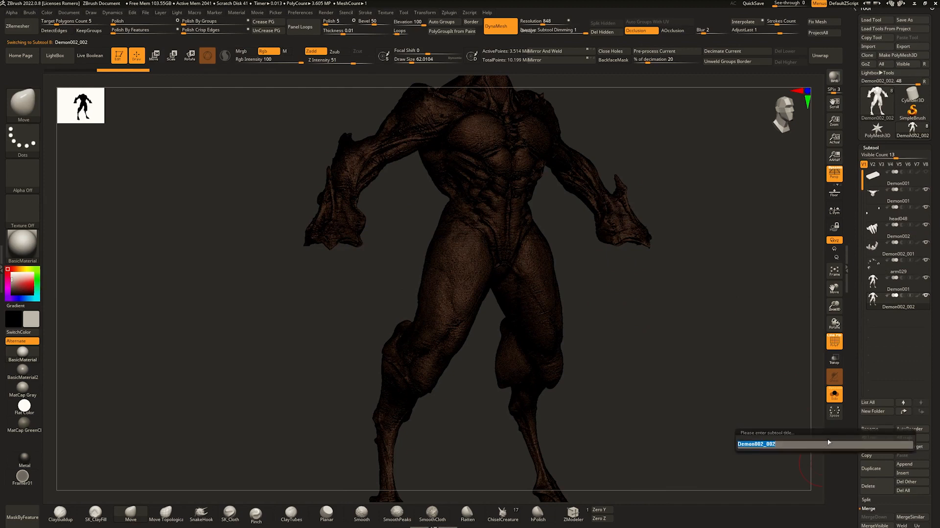
pyautogui.press('BackSpace')
pyautogui.press('BackSpace')
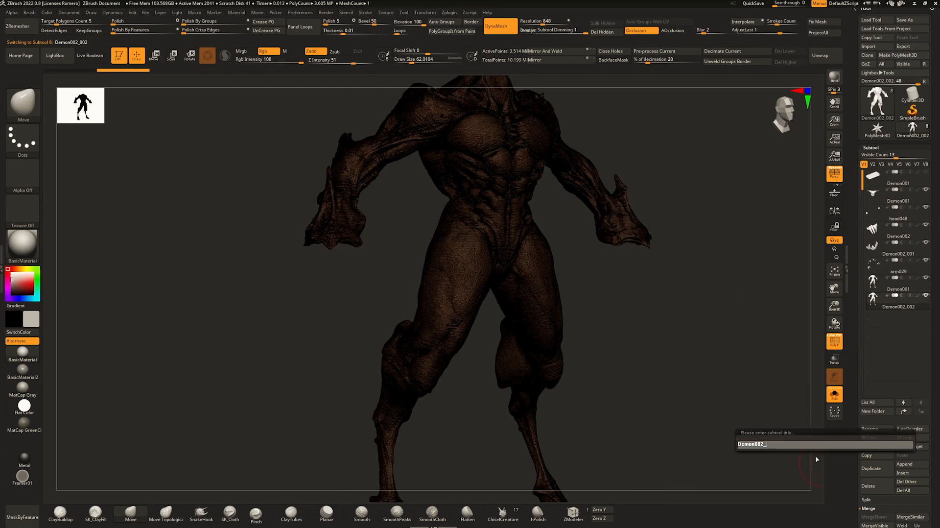
pyautogui.write('low')
pyautogui.press('Return')
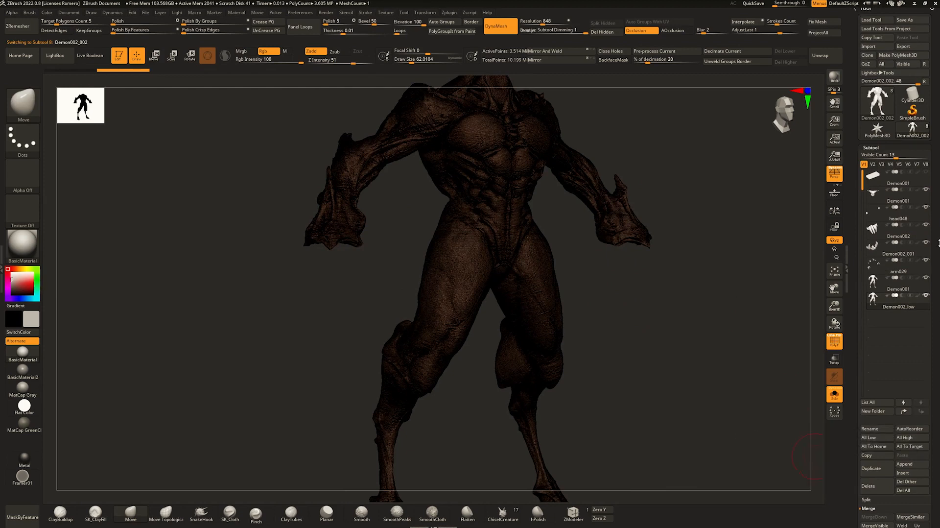
# Select the original body subtool and rename it Demon002_high.
pyautogui.click(893, 292)
pyautogui.click(870, 428)
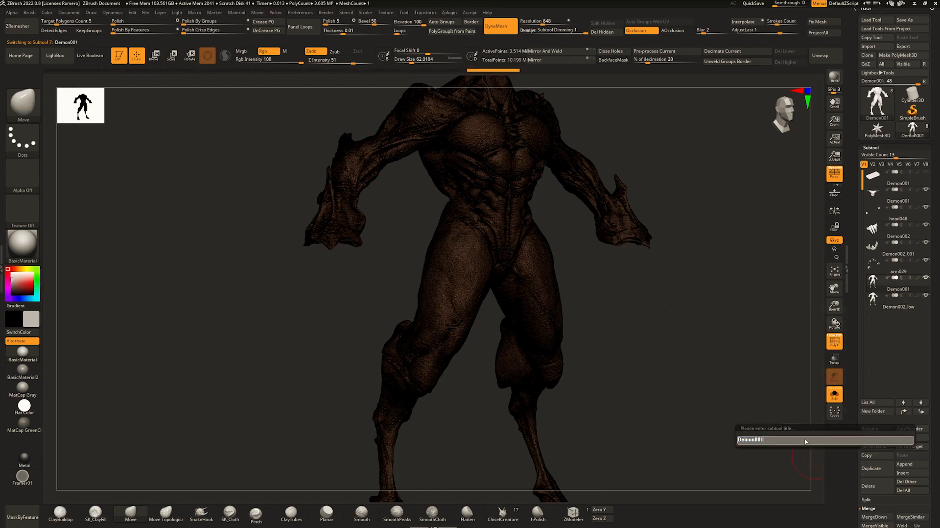
pyautogui.write('Demon002_high')
pyautogui.press('Return')
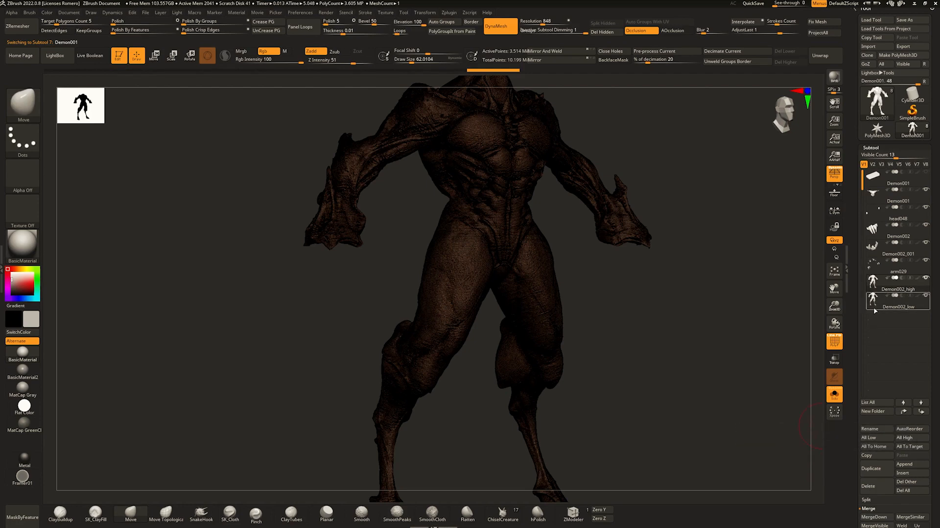
# Select the Demon002_low subtool and set the ZRemesher target polygons count to about 95.46.
pyautogui.click(898, 305)
pyautogui.moveTo(533, 284); pyautogui.dragTo(436, 294, button='right')
pyautogui.moveTo(77, 21); pyautogui.dragTo(105, 21)
pyautogui.moveTo(571, 283); pyautogui.dragTo(446, 224, button='right')
pyautogui.moveTo(493, 249)
pyautogui.mouseDown(button='right')
pyautogui.moveTo(516, 264)
pyautogui.moveTo(517, 278)
pyautogui.moveTo(532, 257)
pyautogui.mouseUp(button='right')
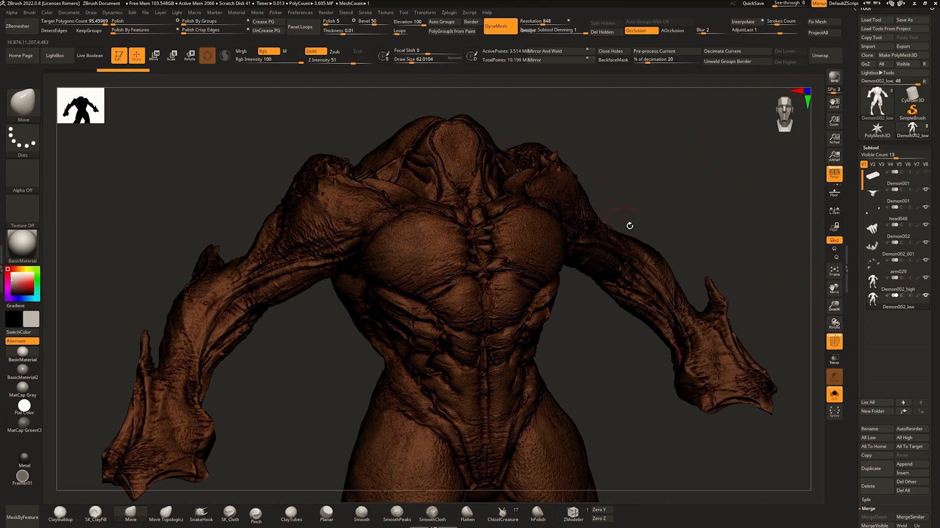
# Turn on the UV option for merging subtools.
pyautogui.click(449, 13)
pyautogui.click(449, 12)
pyautogui.moveTo(921, 498); pyautogui.dragTo(922, 357)
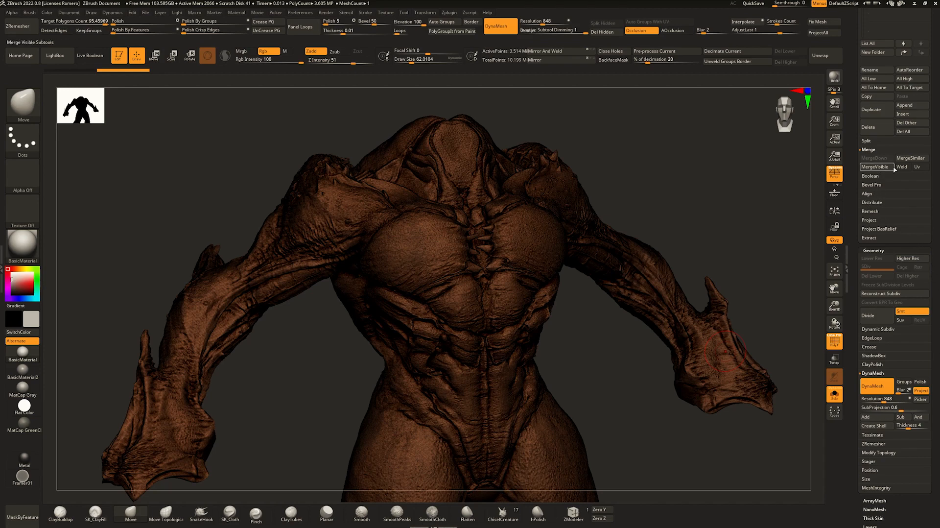
pyautogui.click(915, 168)
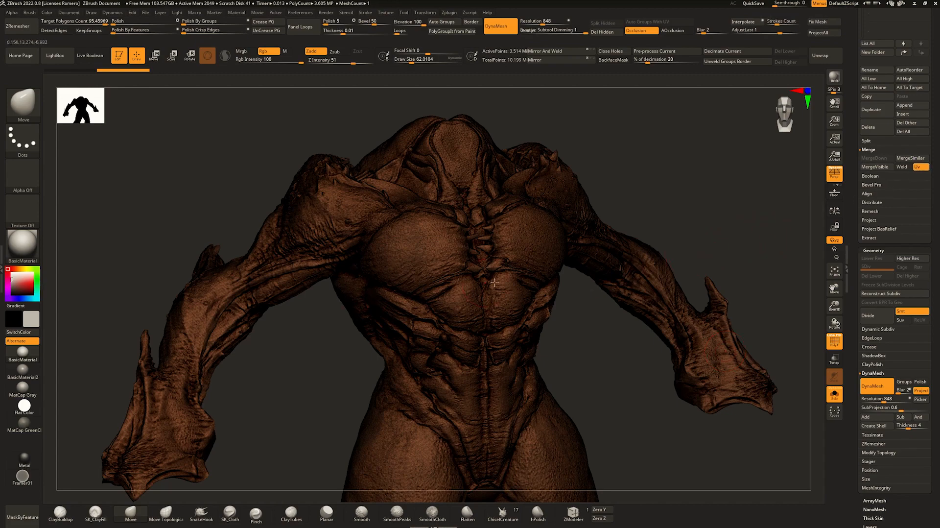
# Bring all the demon's parts back into view without the polyframe and review the figure and its subtool list.
pyautogui.moveTo(573, 266)
pyautogui.mouseDown(button='right')
pyautogui.moveTo(525, 287)
pyautogui.moveTo(509, 243)
pyautogui.mouseUp(button='right')
pyautogui.hotkey('shift', 's')
pyautogui.hotkey('shift', 'f')
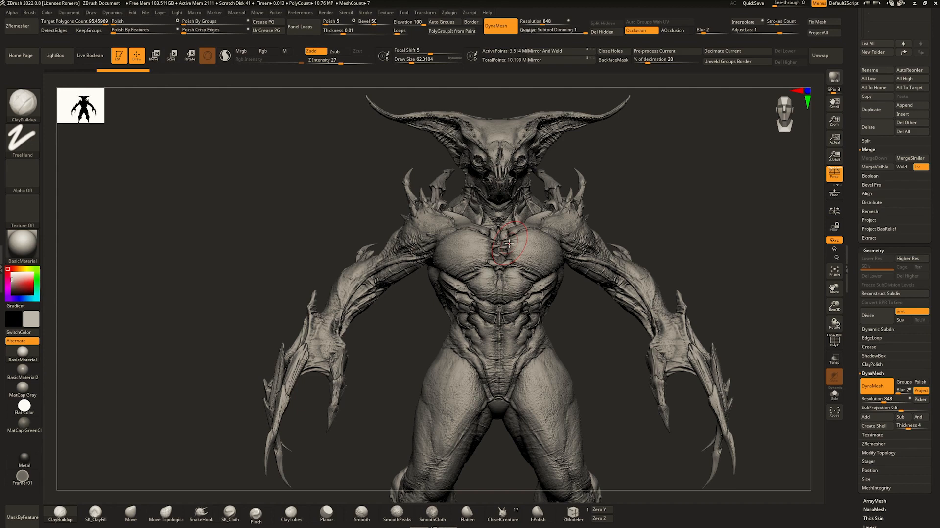
pyautogui.moveTo(509, 244); pyautogui.dragTo(558, 253, button='right')
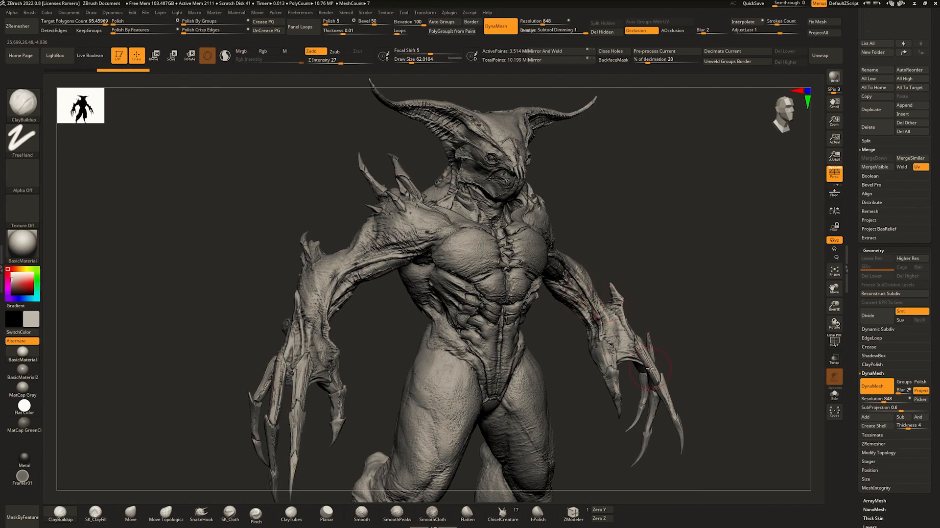
pyautogui.moveTo(567, 299); pyautogui.dragTo(571, 242, button='right')
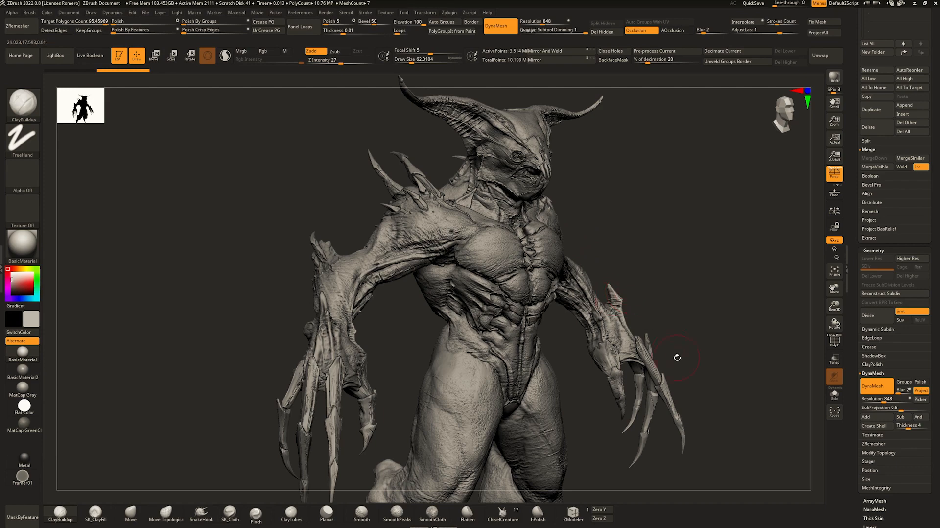
pyautogui.moveTo(929, 152); pyautogui.dragTo(929, 283)
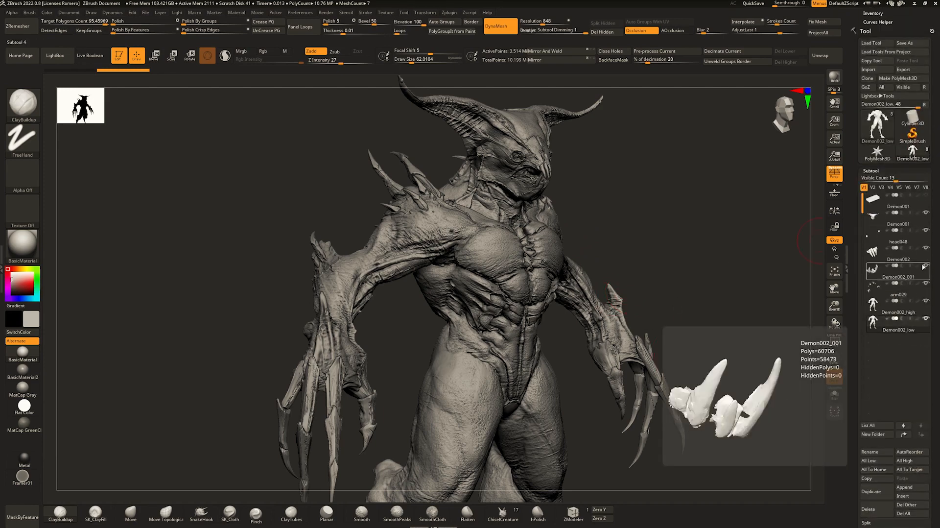
# Examine the complete demon from the front, three-quarter and side views, including the head, torso, arm spikes and claws.
pyautogui.moveTo(660, 209); pyautogui.dragTo(649, 204)
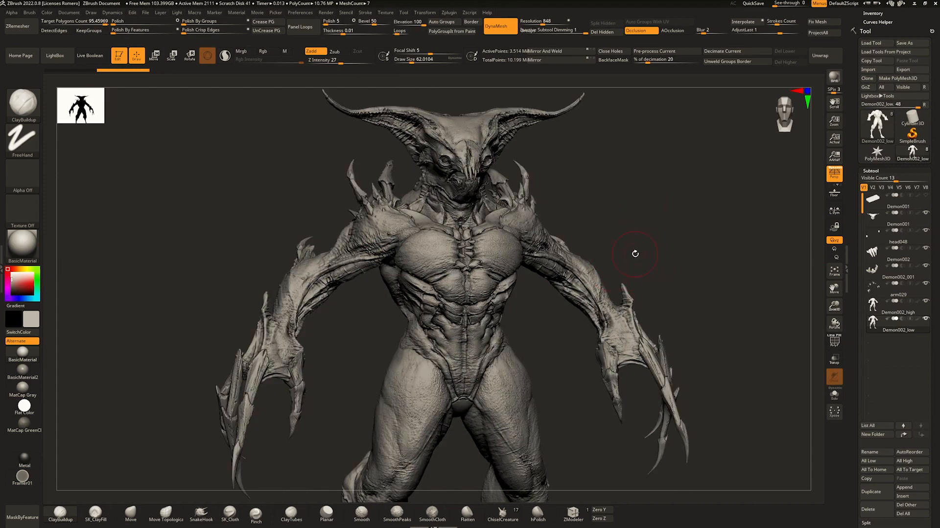
pyautogui.moveTo(591, 258); pyautogui.dragTo(579, 253)
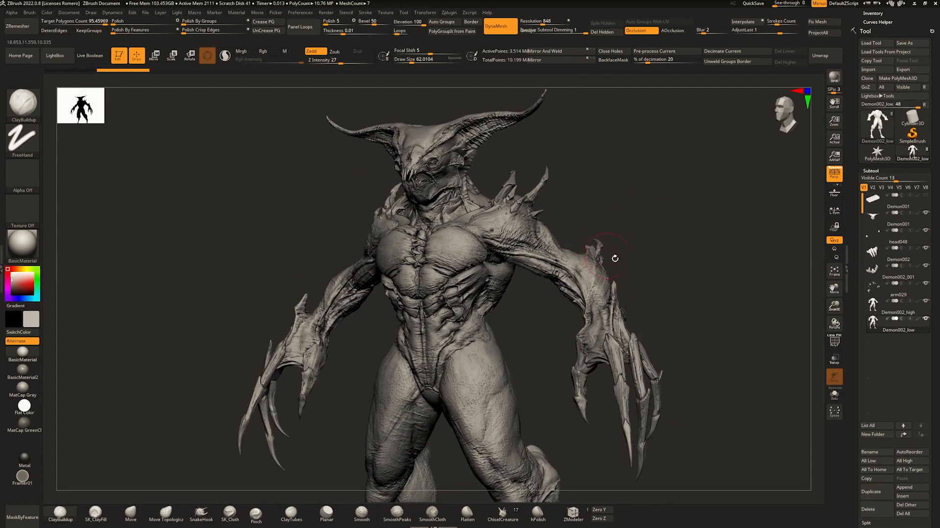
pyautogui.moveTo(636, 266); pyautogui.dragTo(647, 265)
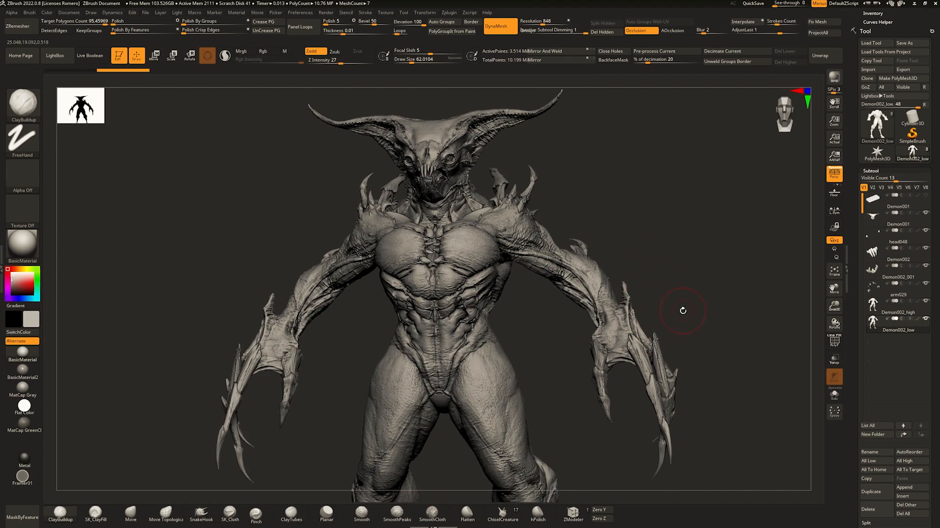
pyautogui.moveTo(625, 337); pyautogui.dragTo(673, 293)
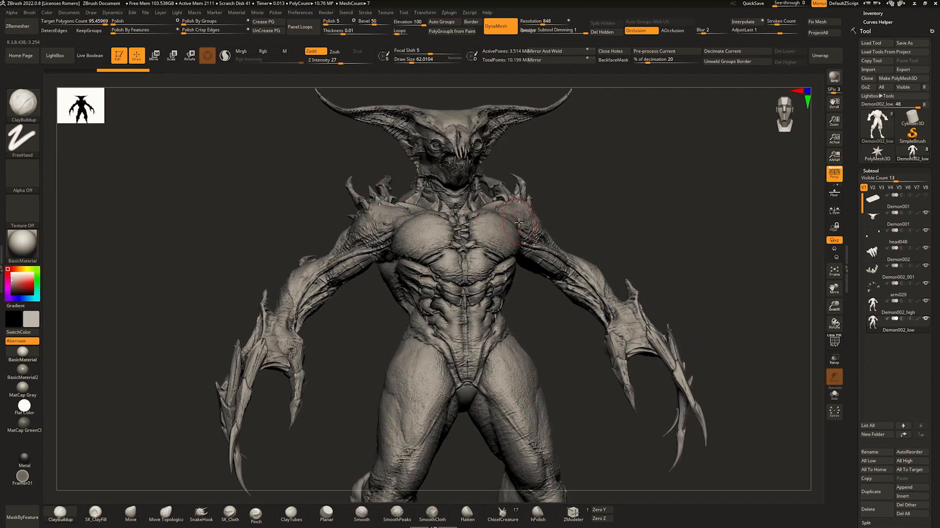
pyautogui.moveTo(595, 318)
pyautogui.mouseDown()
pyautogui.moveTo(681, 340)
pyautogui.moveTo(637, 338)
pyautogui.mouseUp()
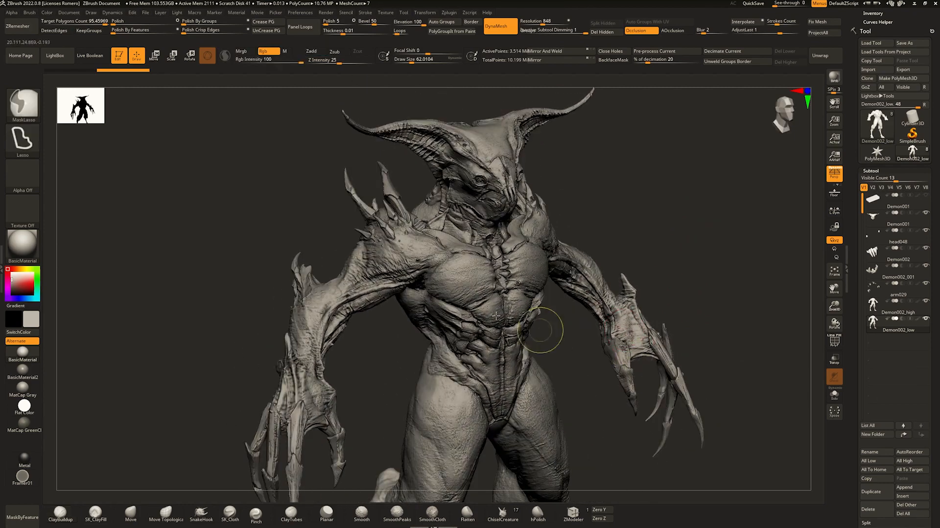
pyautogui.keyDown('ctrl'); pyautogui.moveTo(496, 316); pyautogui.dragTo(477, 244, button='right'); pyautogui.keyUp('ctrl')
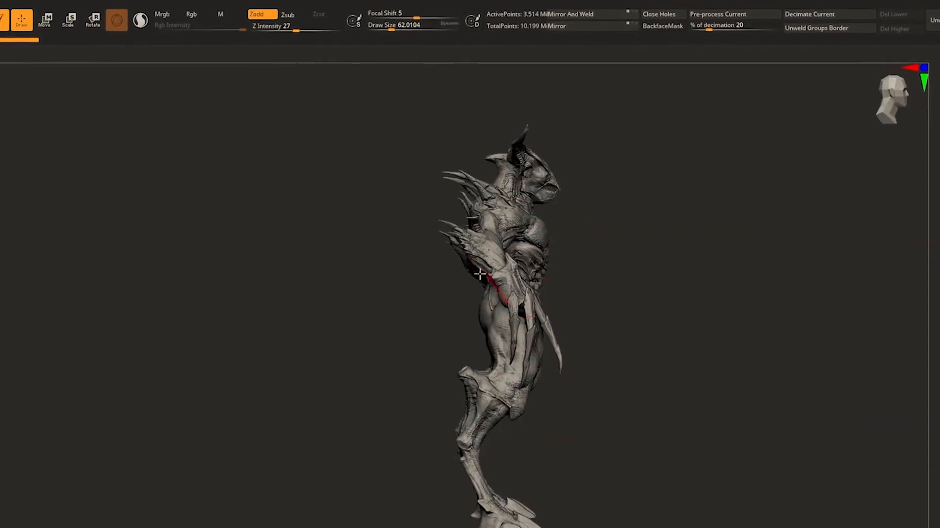
pyautogui.moveTo(480, 274); pyautogui.dragTo(561, 308)
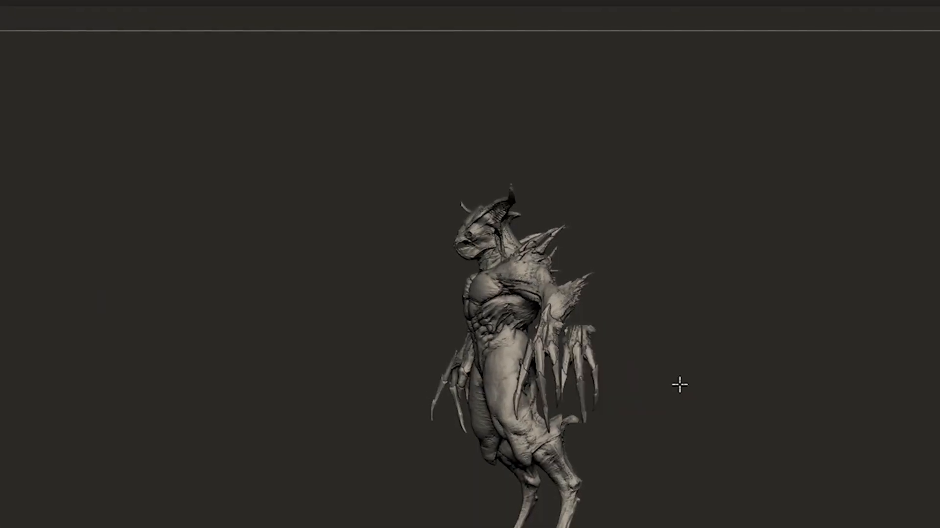
pyautogui.moveTo(679, 383); pyautogui.dragTo(640, 475)
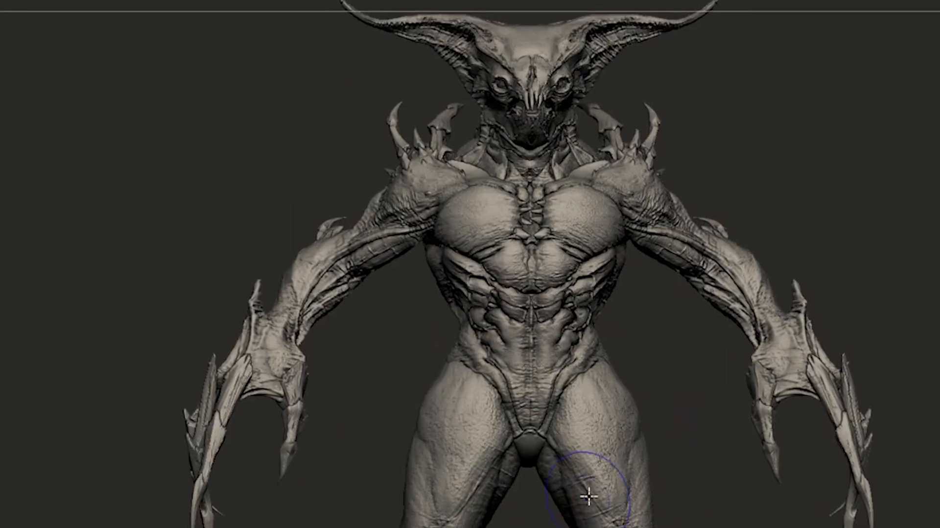
pyautogui.keyDown('ctrl'); pyautogui.moveTo(588, 496); pyautogui.dragTo(552, 512, button='right'); pyautogui.keyUp('ctrl')
pyautogui.moveTo(709, 492); pyautogui.dragTo(672, 509, button='right')
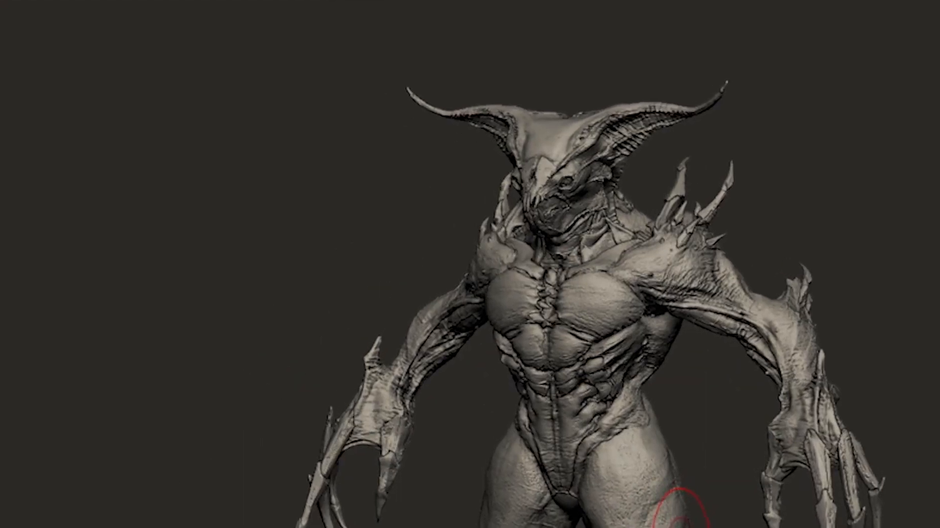